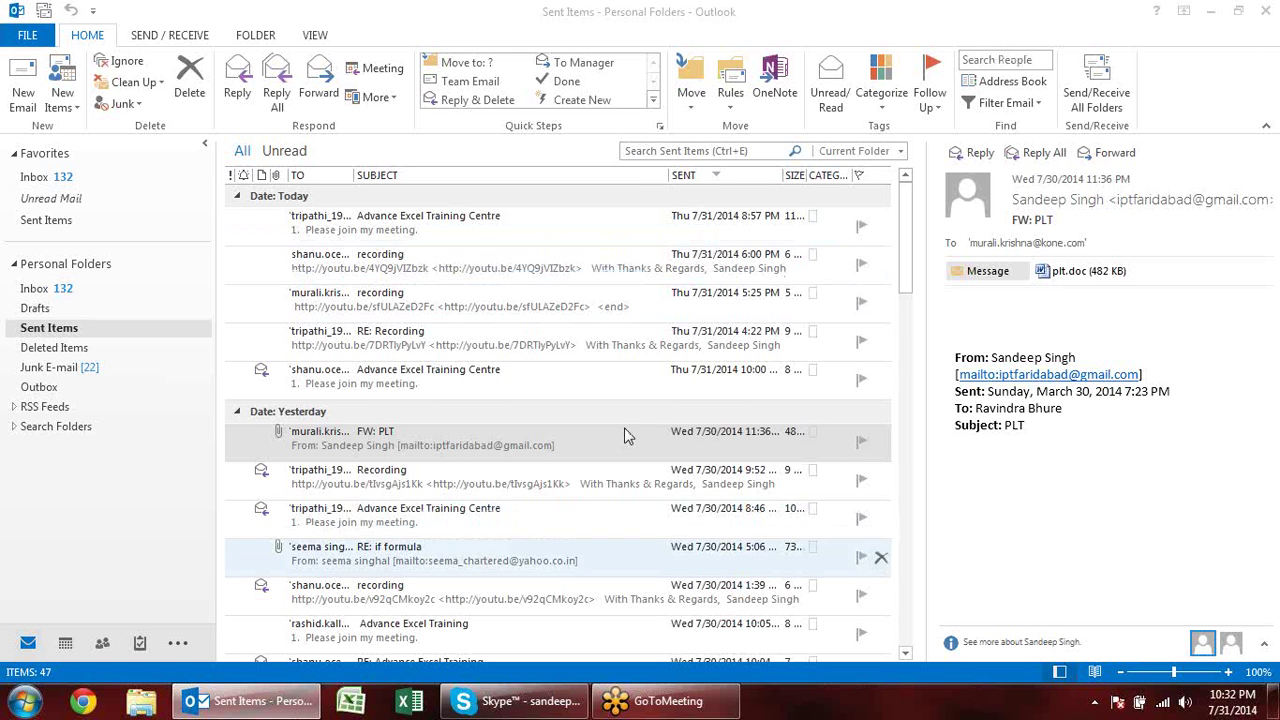
# Start Excel 2007 with a blank Book1 workbook and show the Developer tab
pyautogui.click(352, 706)
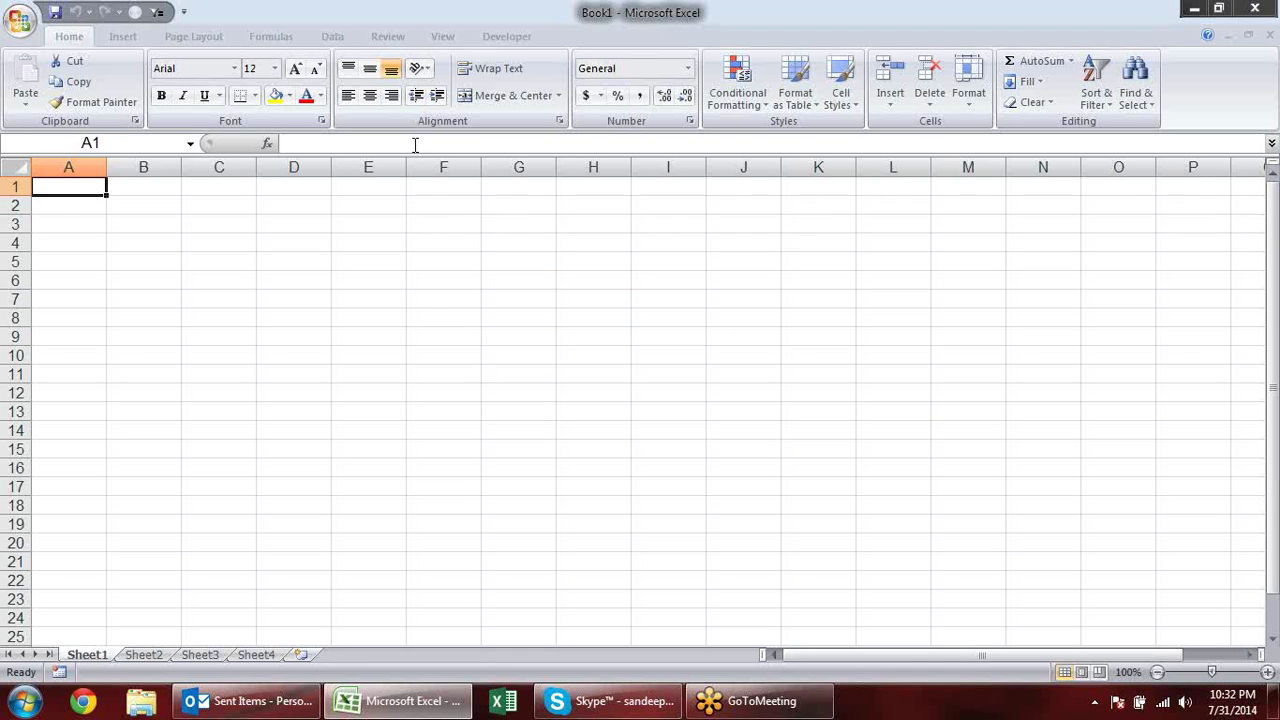
pyautogui.click(508, 38)
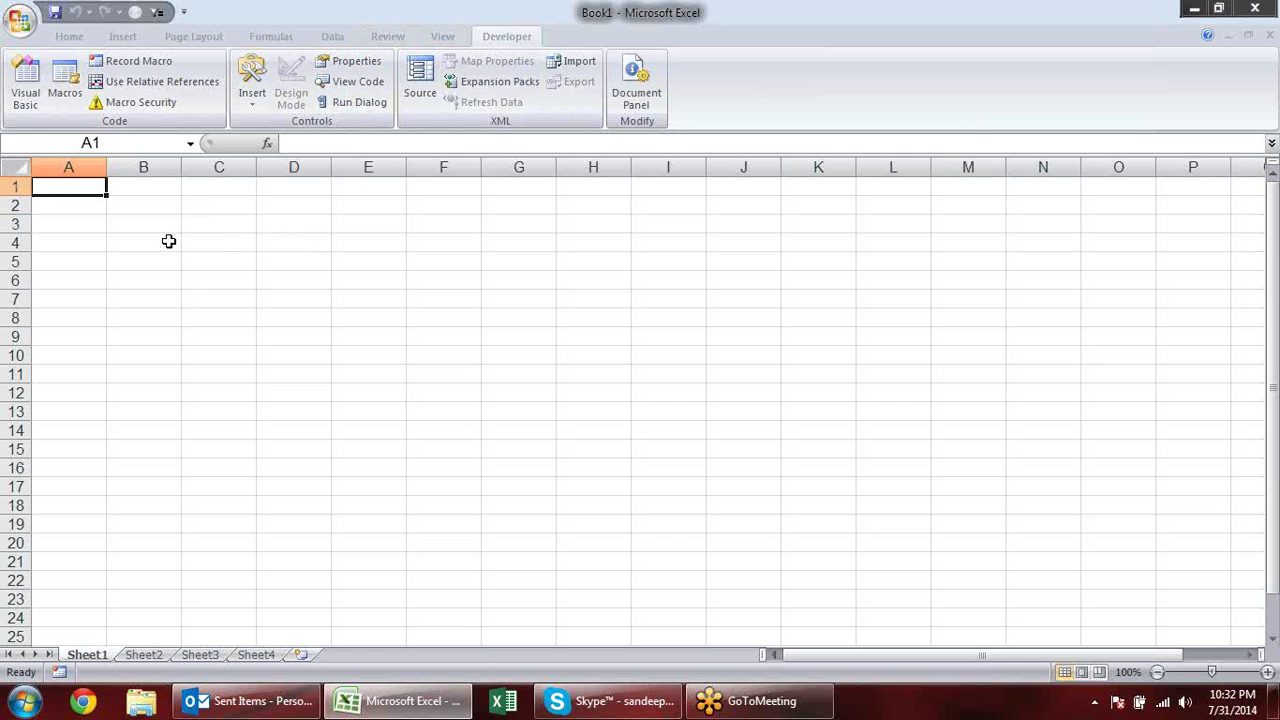
# Set macro security to enable all macros and trust access to the VBA project object model
pyautogui.click(148, 104)
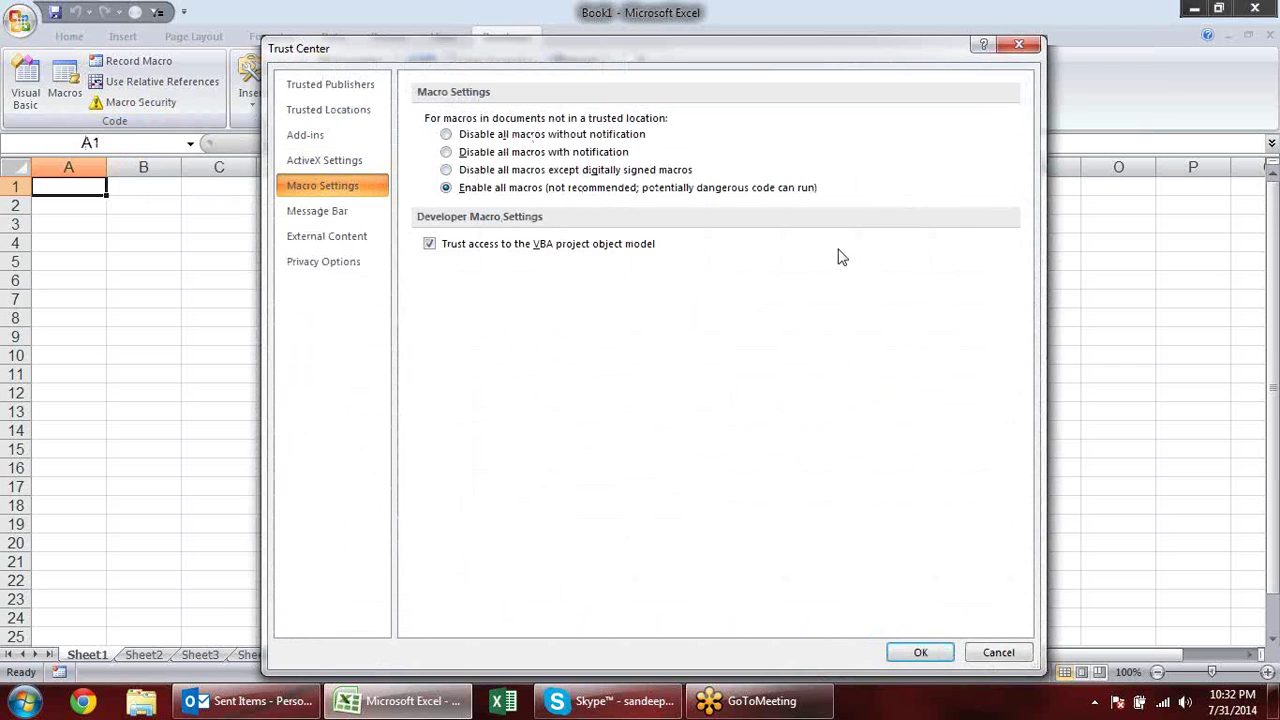
pyautogui.click(919, 655)
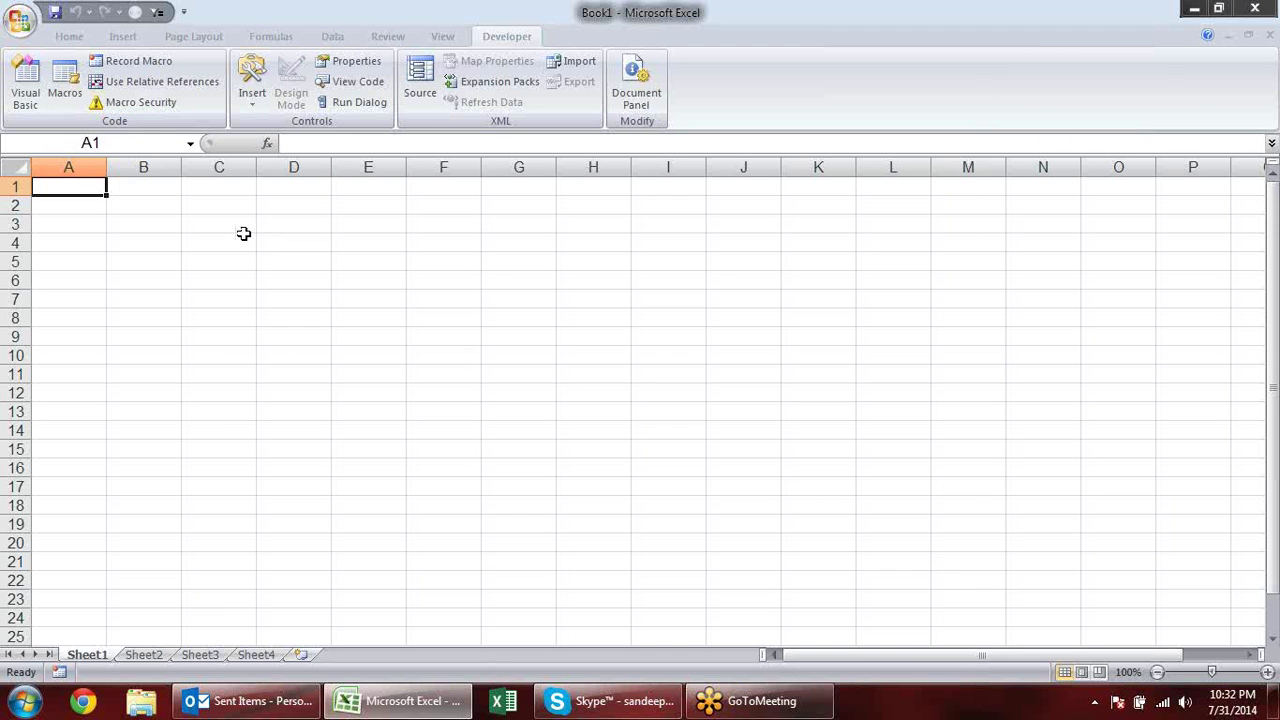
pyautogui.click(27, 100)
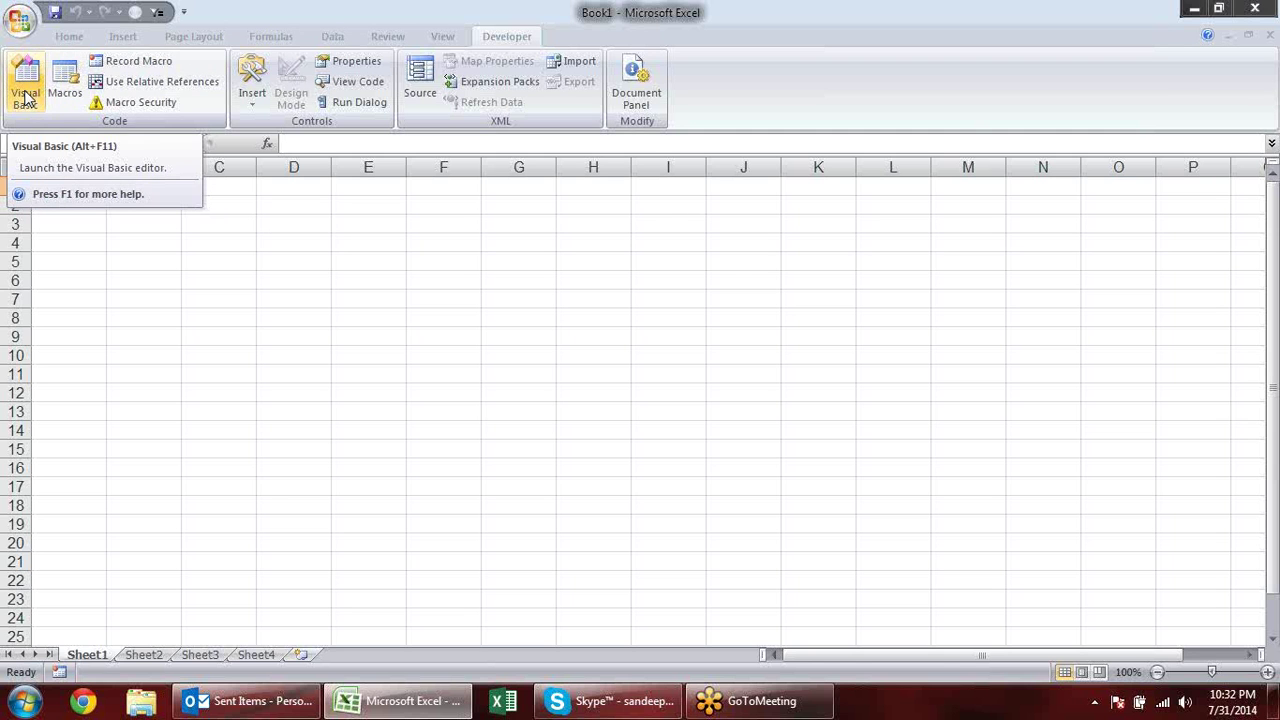
# Open the Visual Basic editor and dock the widened Project Explorer along the left
pyautogui.click(27, 100)
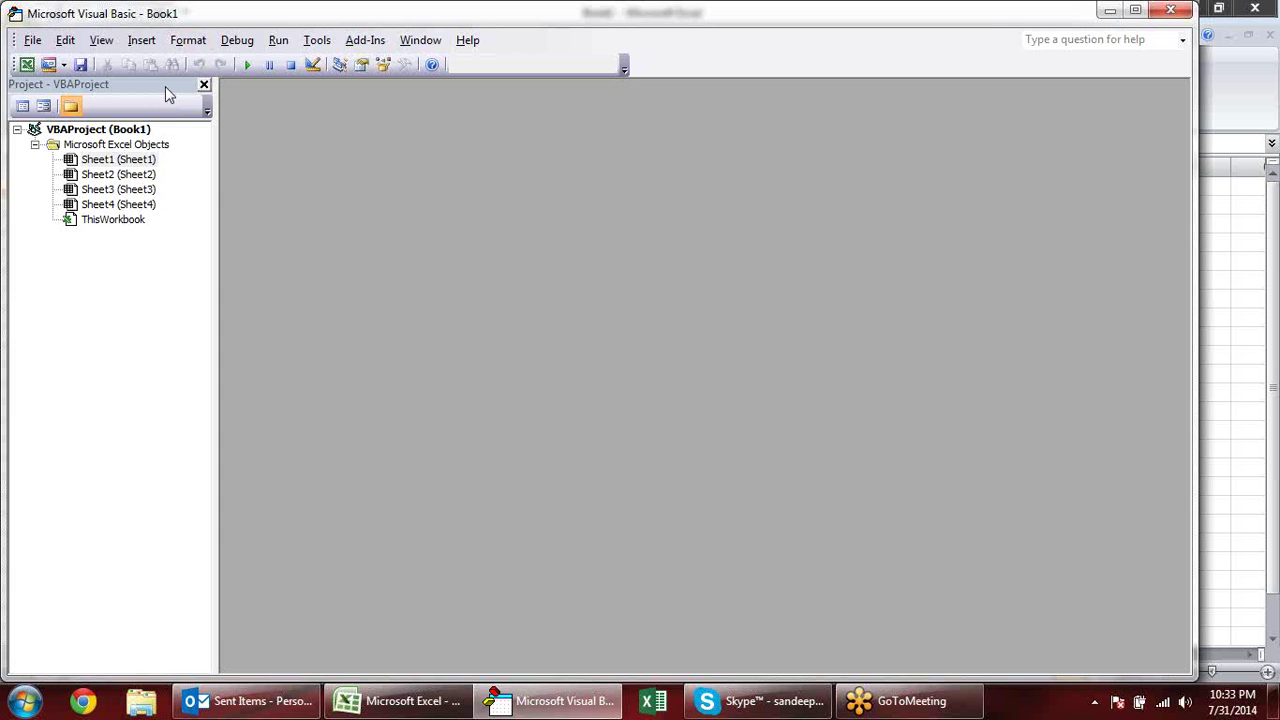
pyautogui.moveTo(166, 86); pyautogui.dragTo(40, 100)
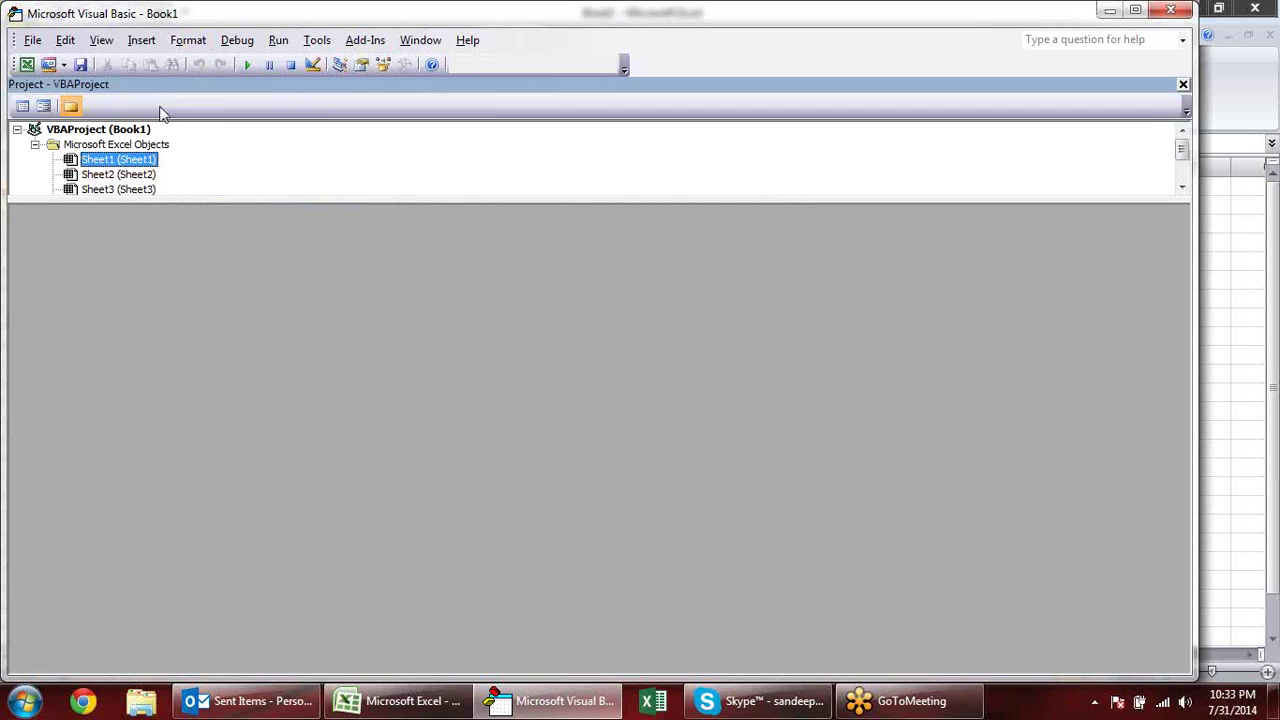
pyautogui.moveTo(160, 86); pyautogui.dragTo(30, 200)
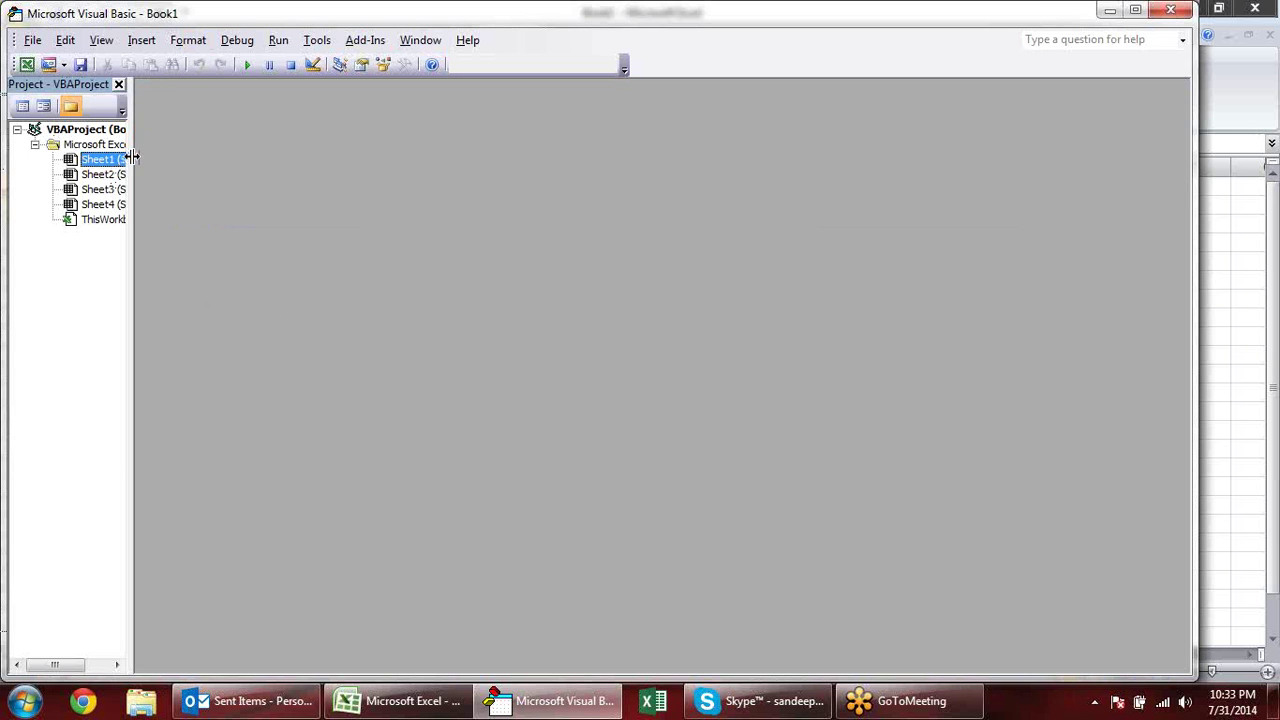
pyautogui.moveTo(131, 157); pyautogui.dragTo(228, 157)
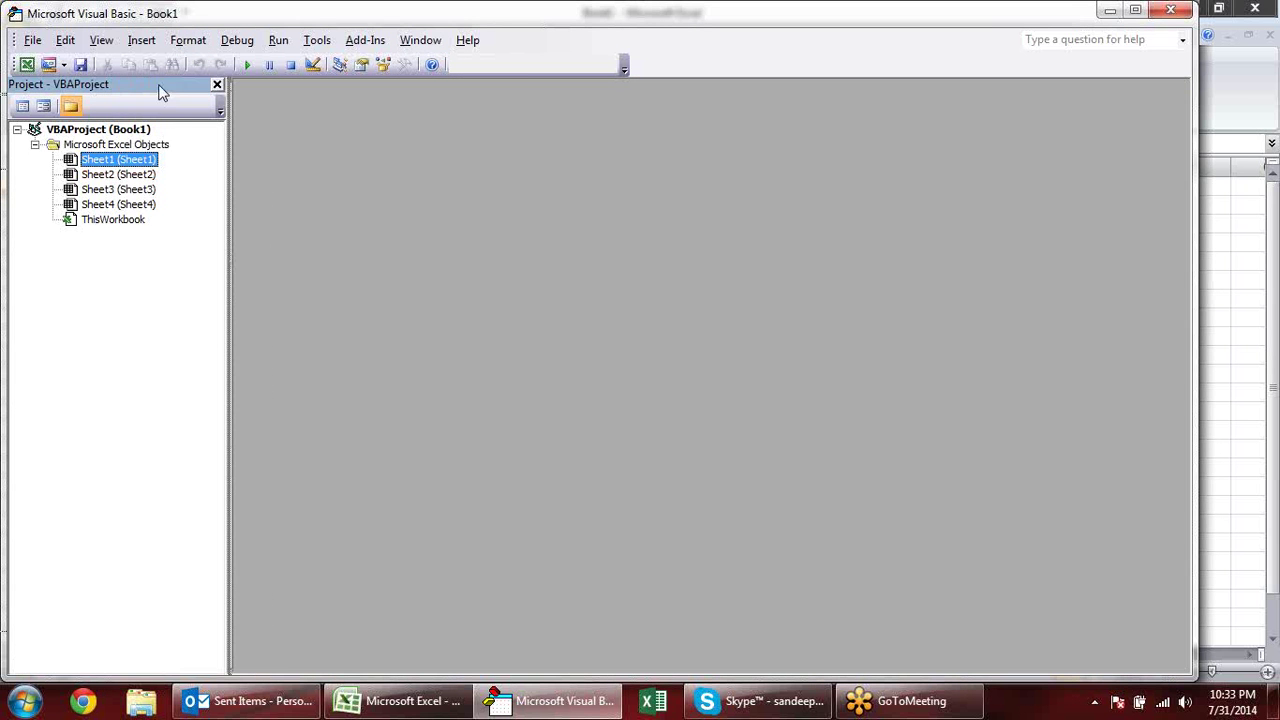
# Close and reopen the Project Explorer with Ctrl+R, then show Sheet1's Properties window
pyautogui.click(217, 84)
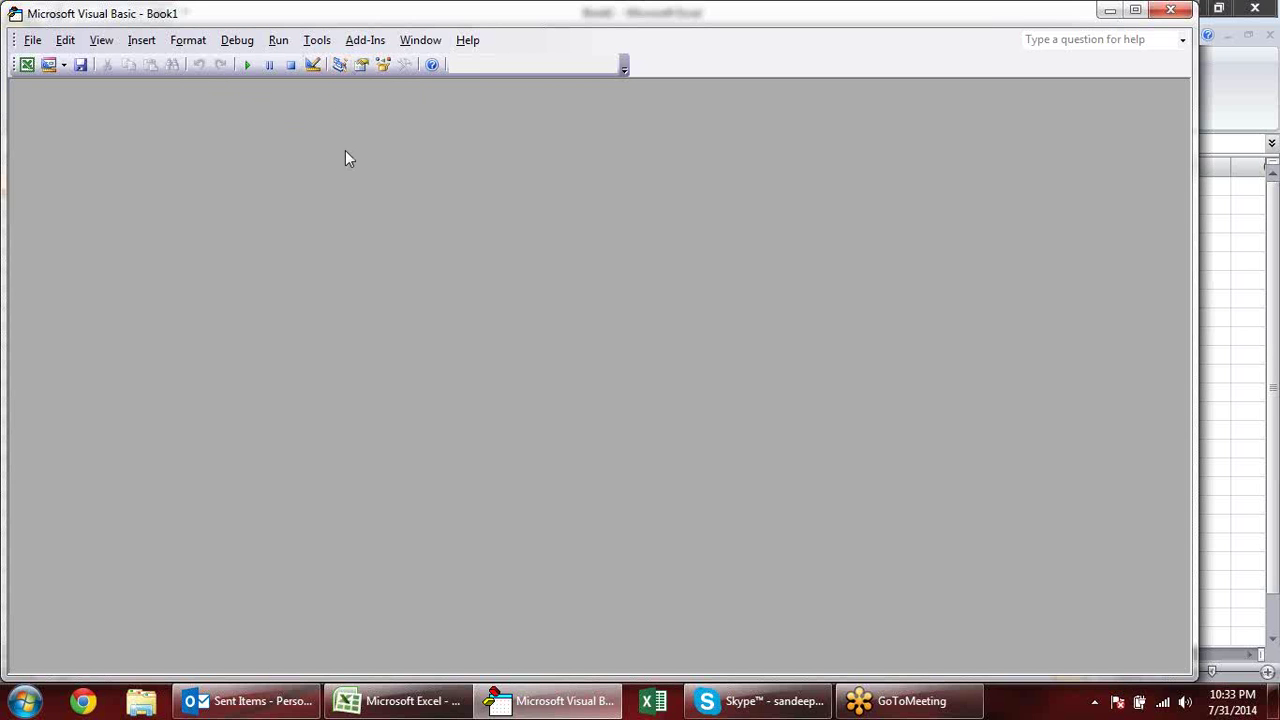
pyautogui.hotkey('ctrl', 'r')
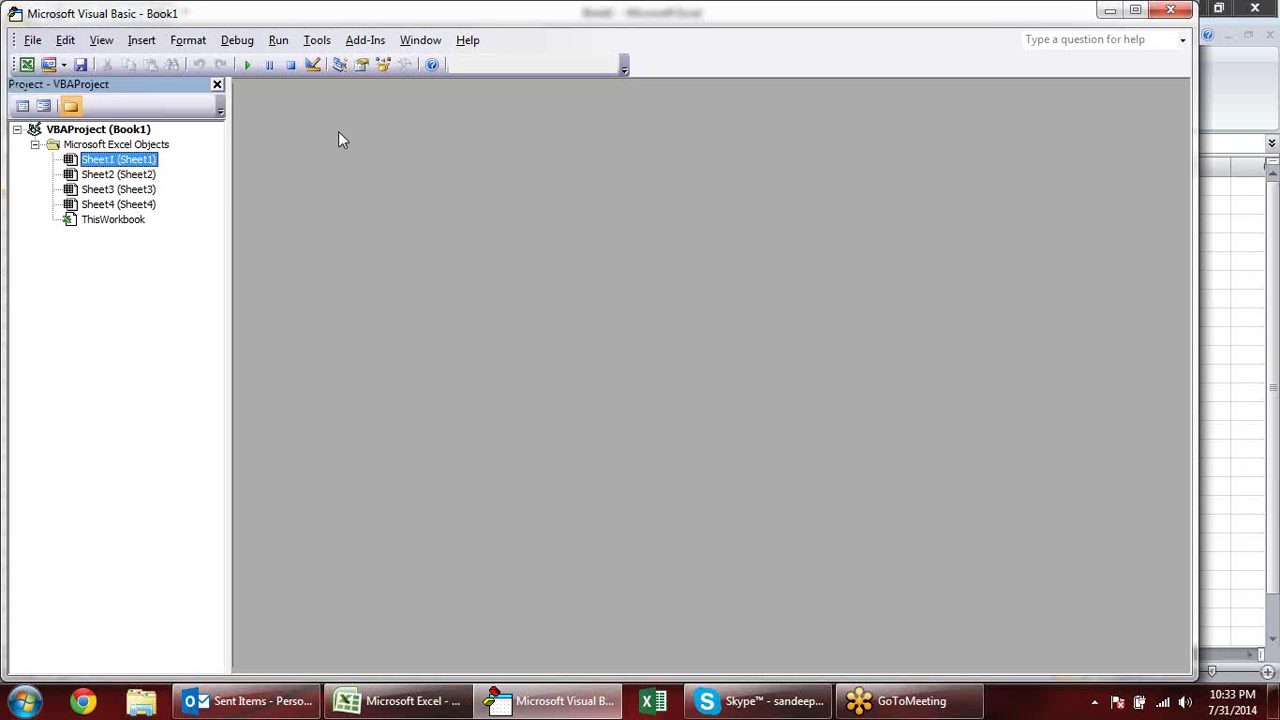
pyautogui.click(362, 66)
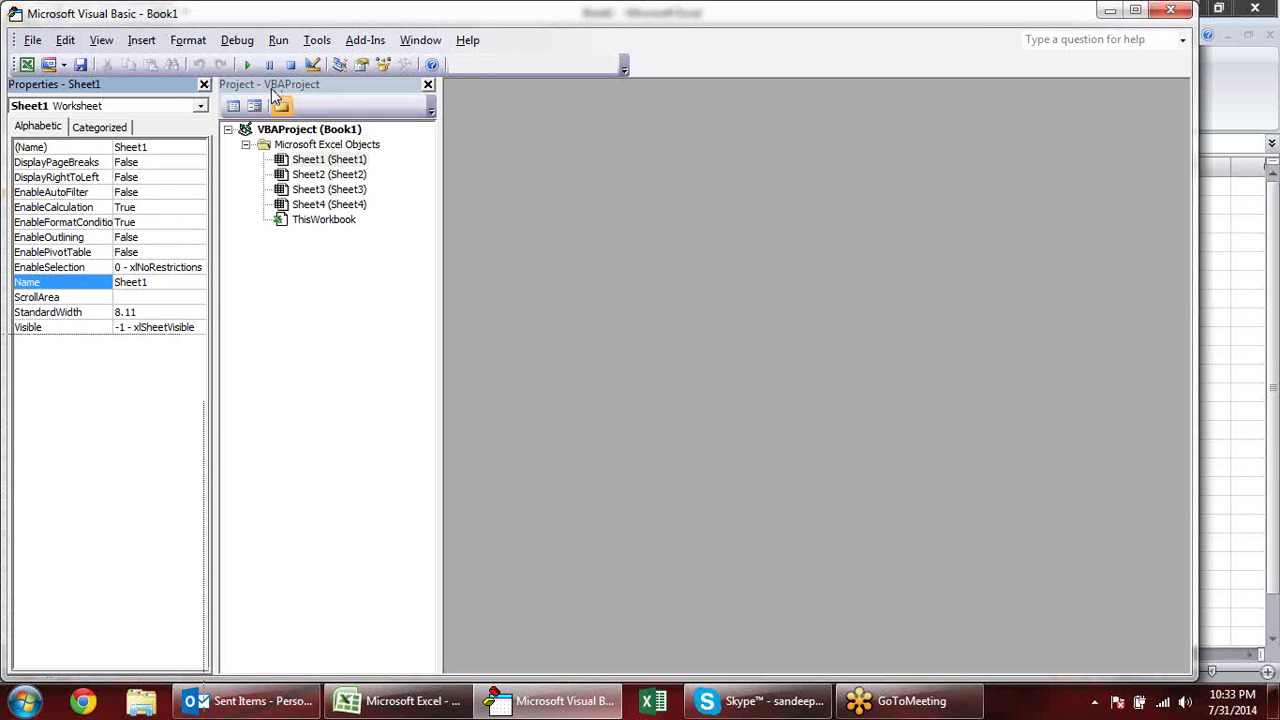
# Redock and resize the Project and Properties panes, with the project tree docked full-width
pyautogui.moveTo(283, 85); pyautogui.dragTo(156, 267)
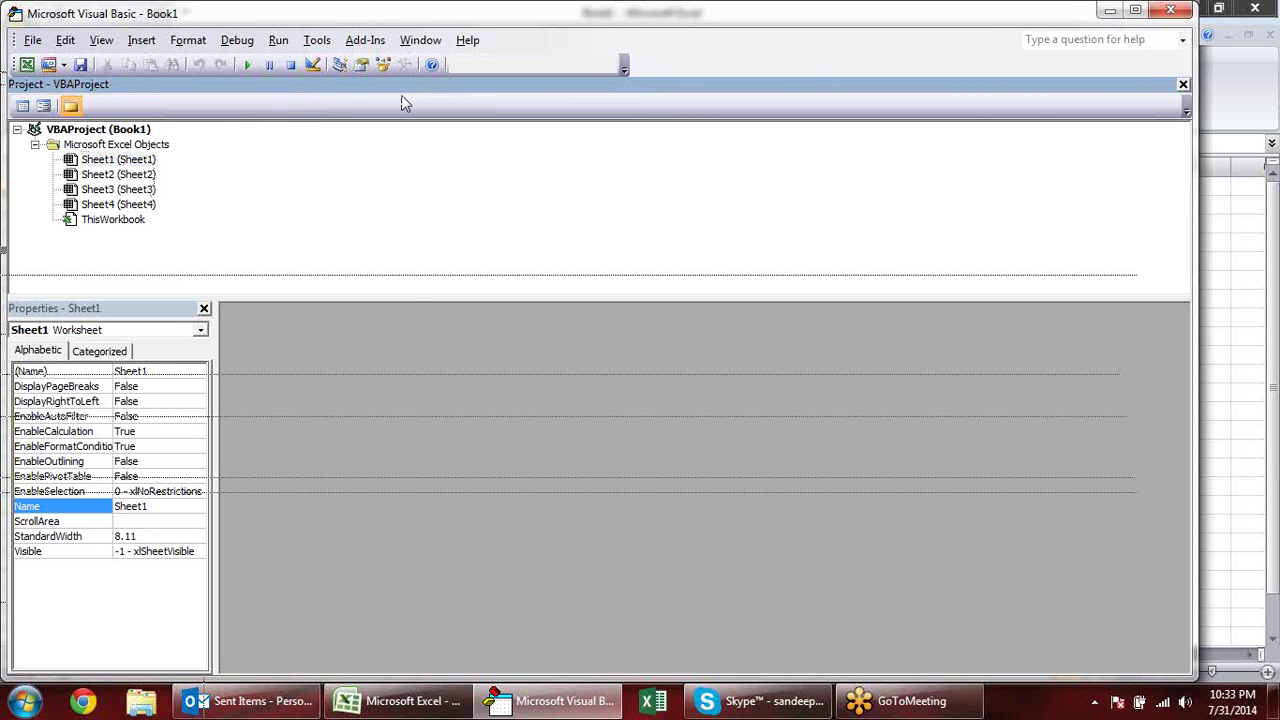
pyautogui.moveTo(401, 95); pyautogui.dragTo(422, 275)
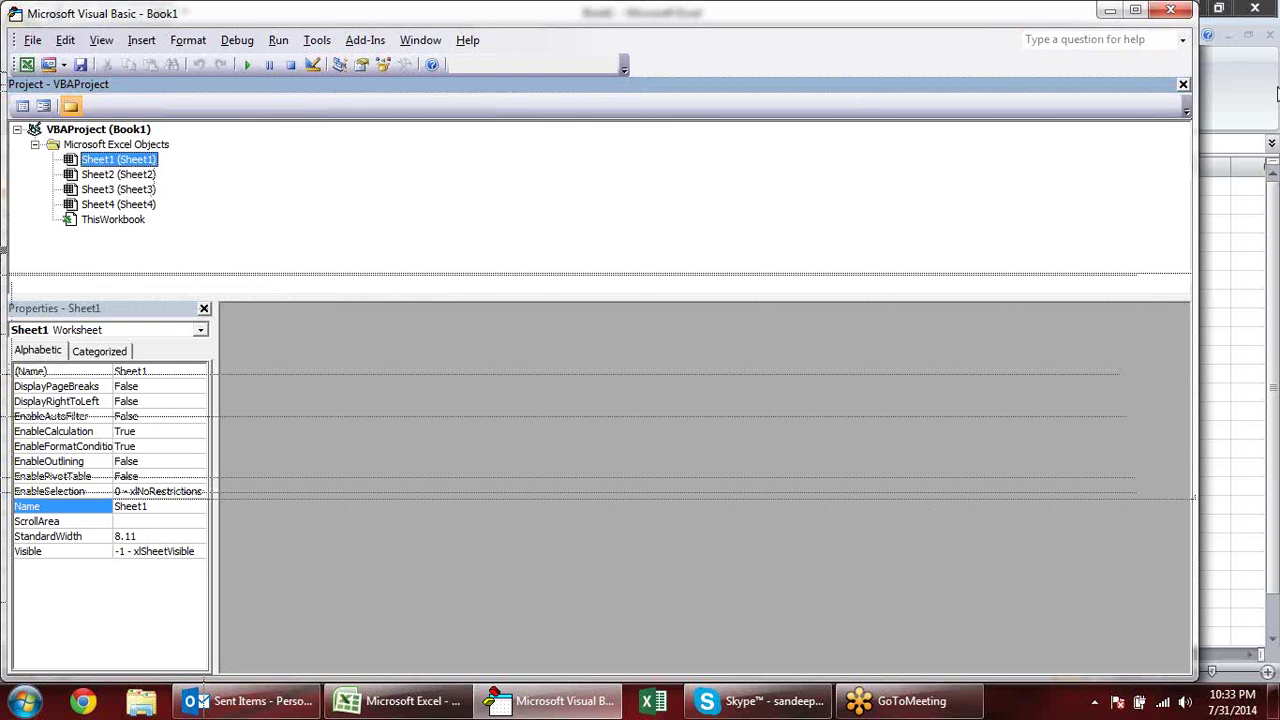
pyautogui.moveTo(1086, 90); pyautogui.dragTo(197, 155)
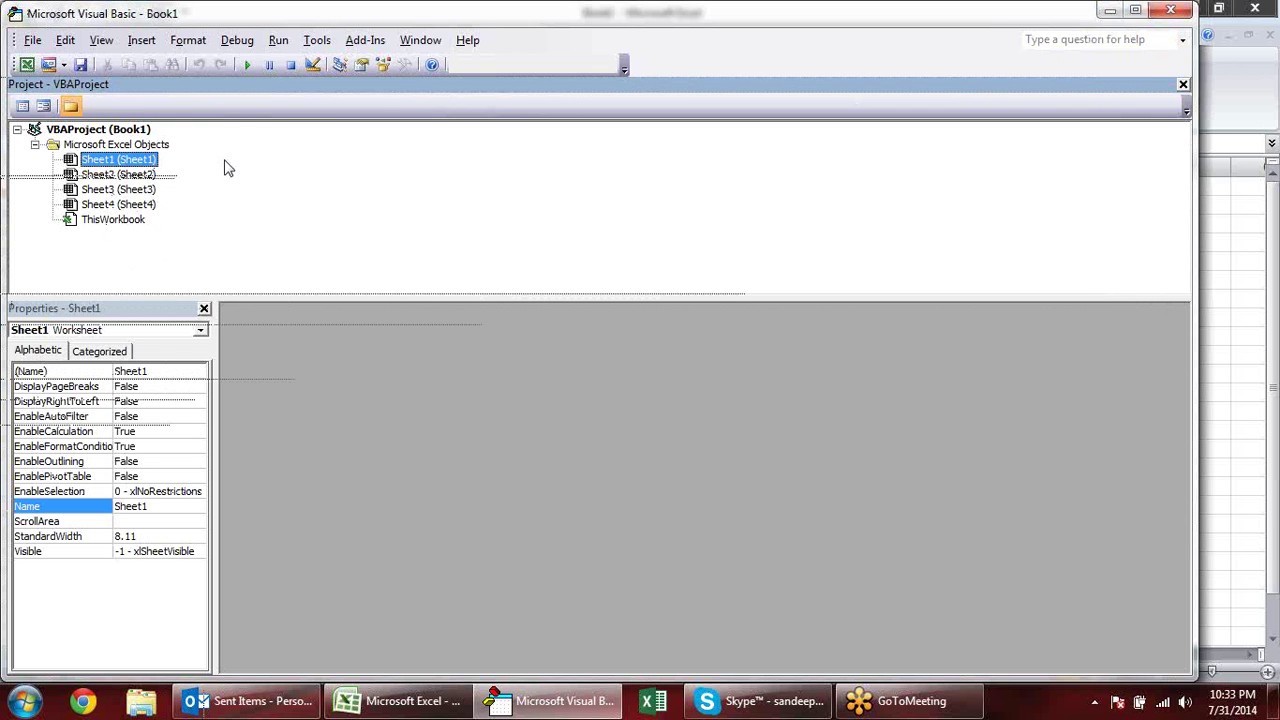
pyautogui.moveTo(450, 87); pyautogui.dragTo(22, 393)
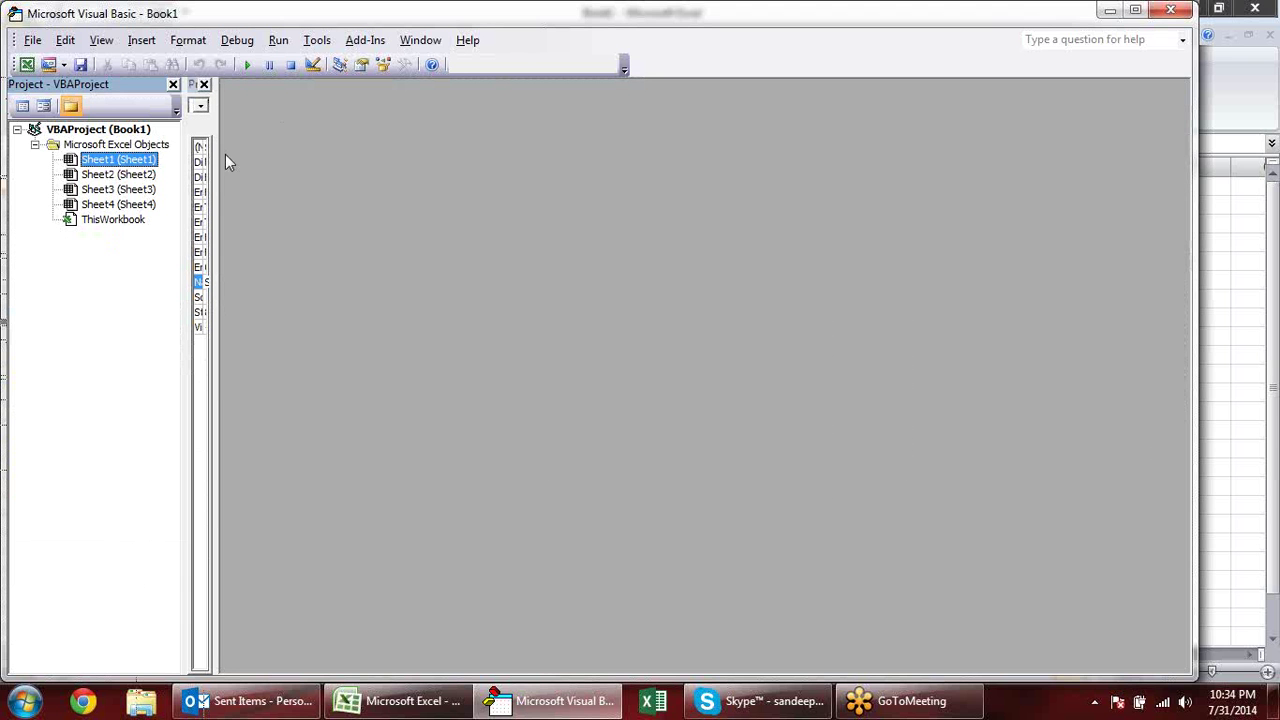
pyautogui.moveTo(209, 149); pyautogui.dragTo(332, 158)
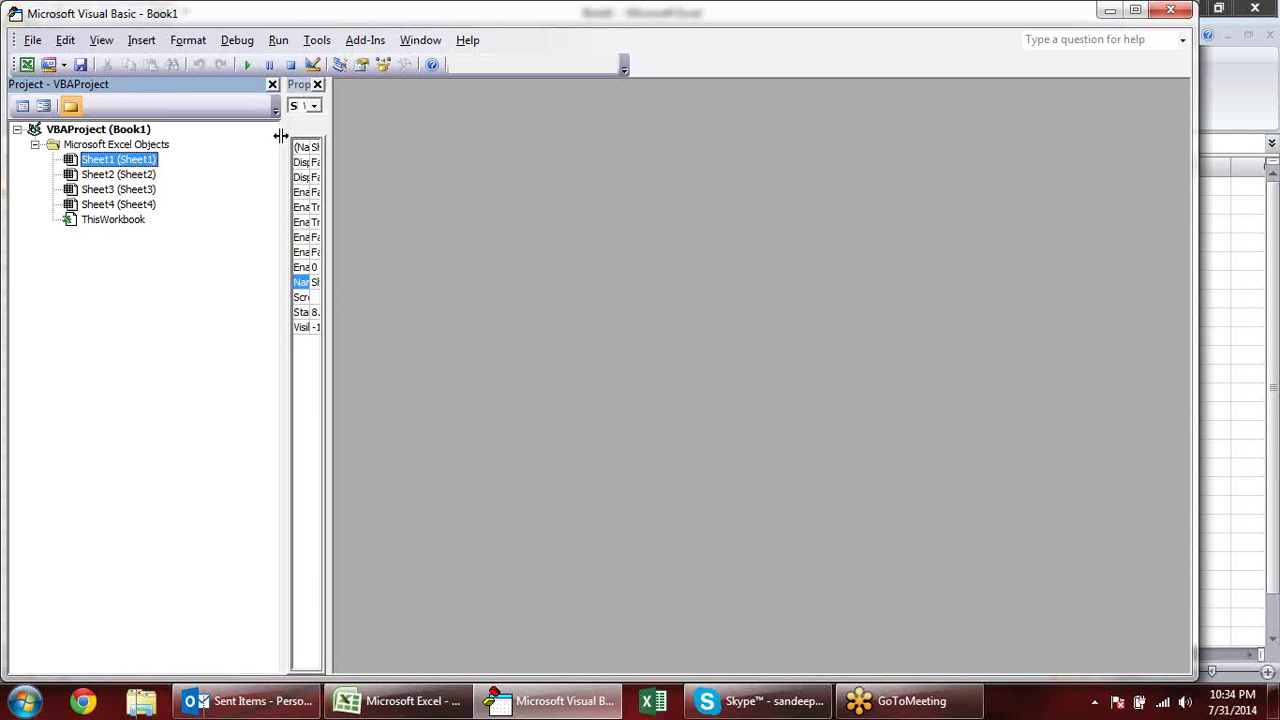
pyautogui.moveTo(283, 140); pyautogui.dragTo(164, 135)
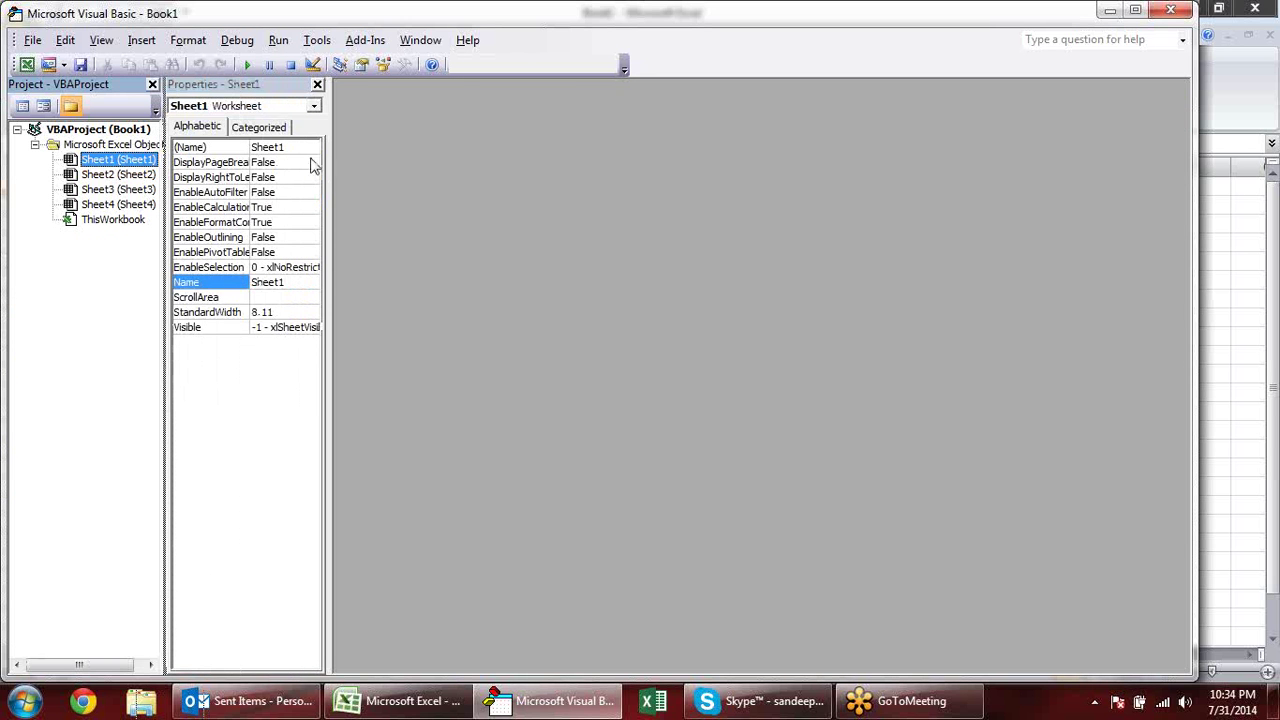
pyautogui.moveTo(248, 116); pyautogui.dragTo(118, 279)
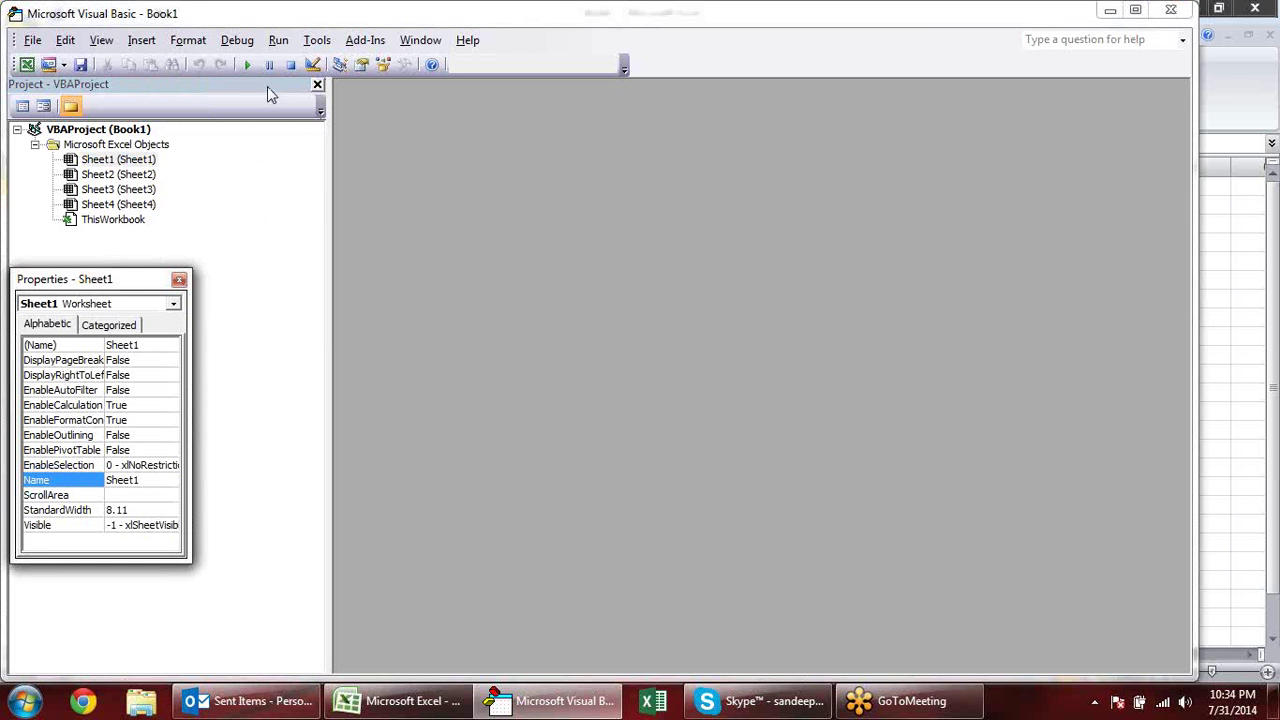
pyautogui.moveTo(267, 87); pyautogui.dragTo(154, 140)
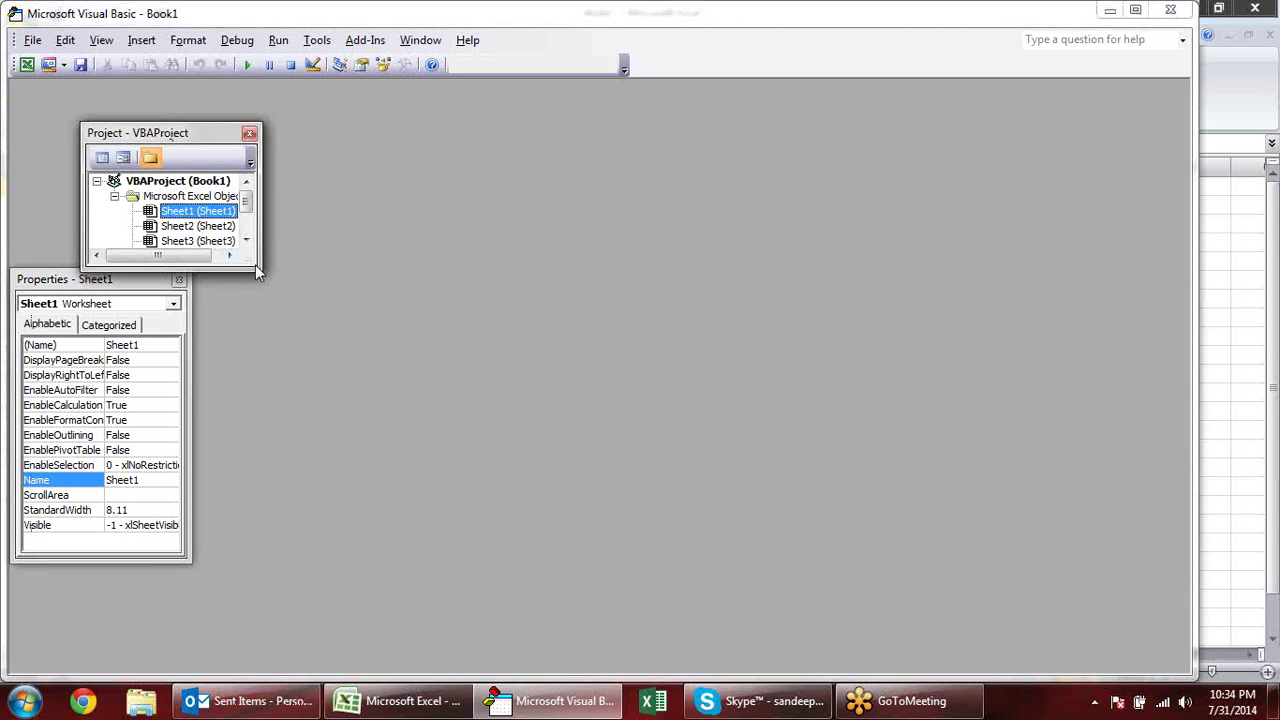
pyautogui.moveTo(255, 264); pyautogui.dragTo(250, 366)
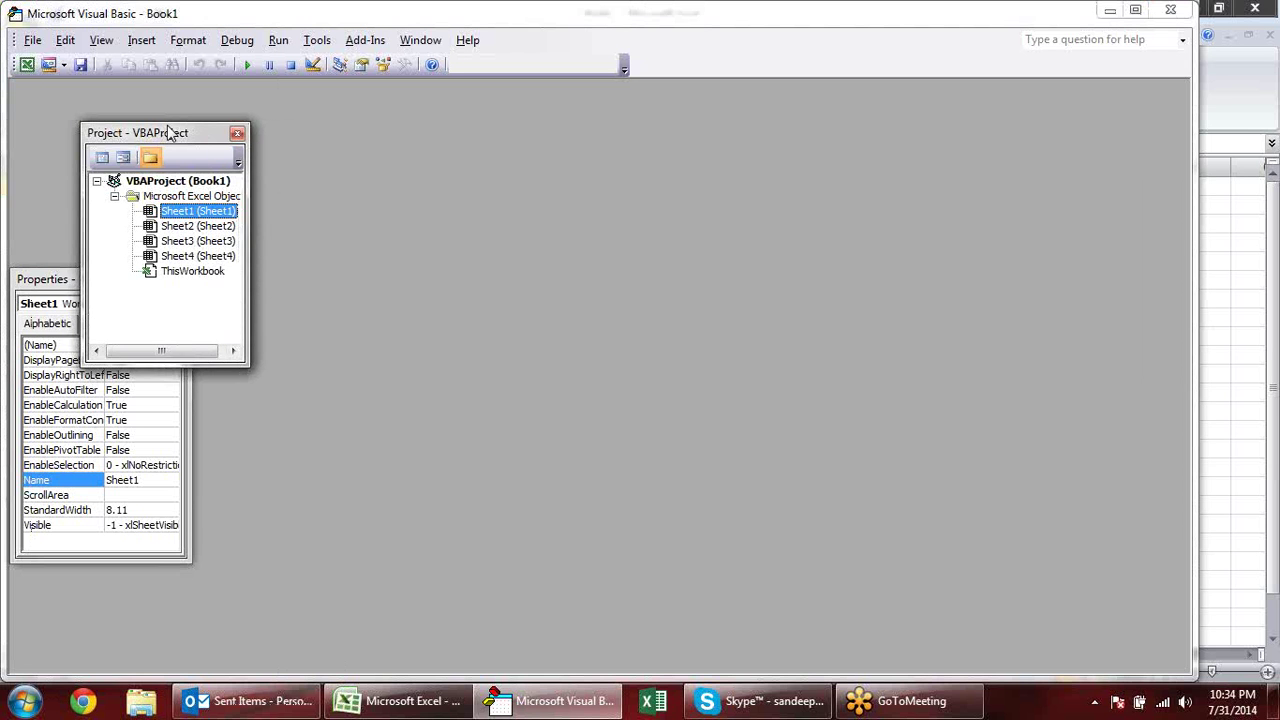
pyautogui.moveTo(170, 133); pyautogui.dragTo(75, 88)
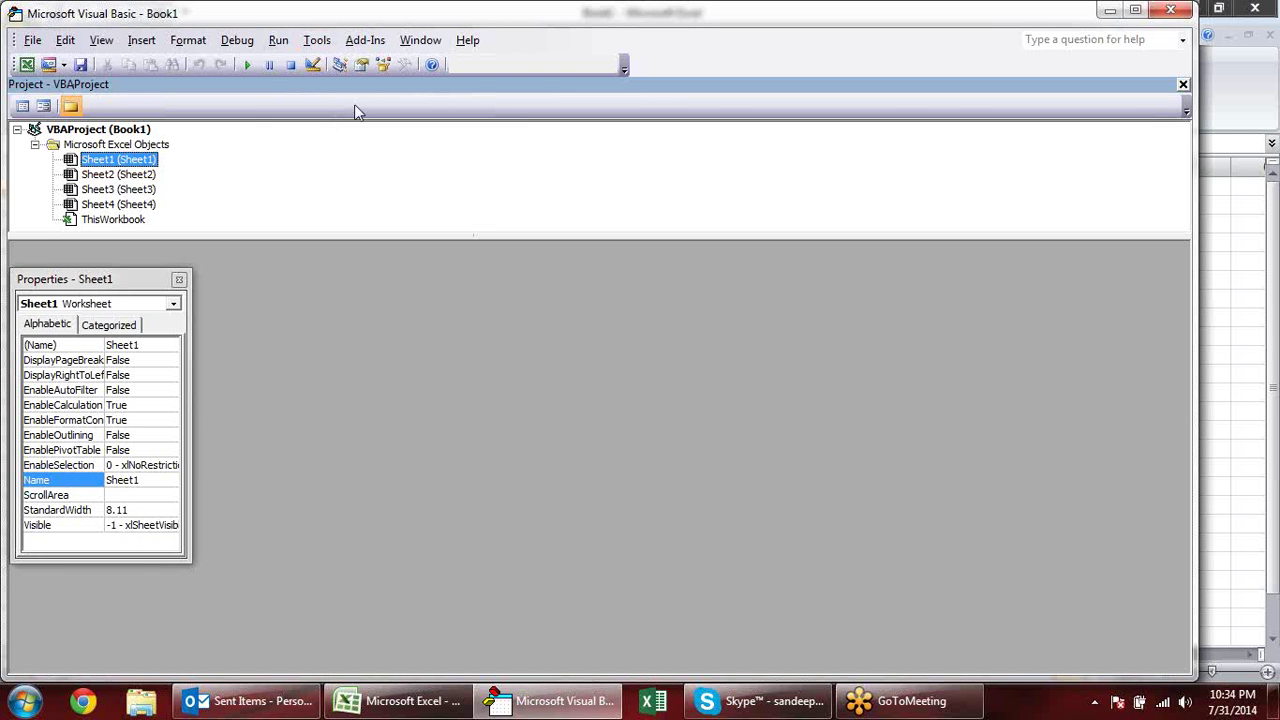
pyautogui.moveTo(250, 104); pyautogui.dragTo(92, 178)
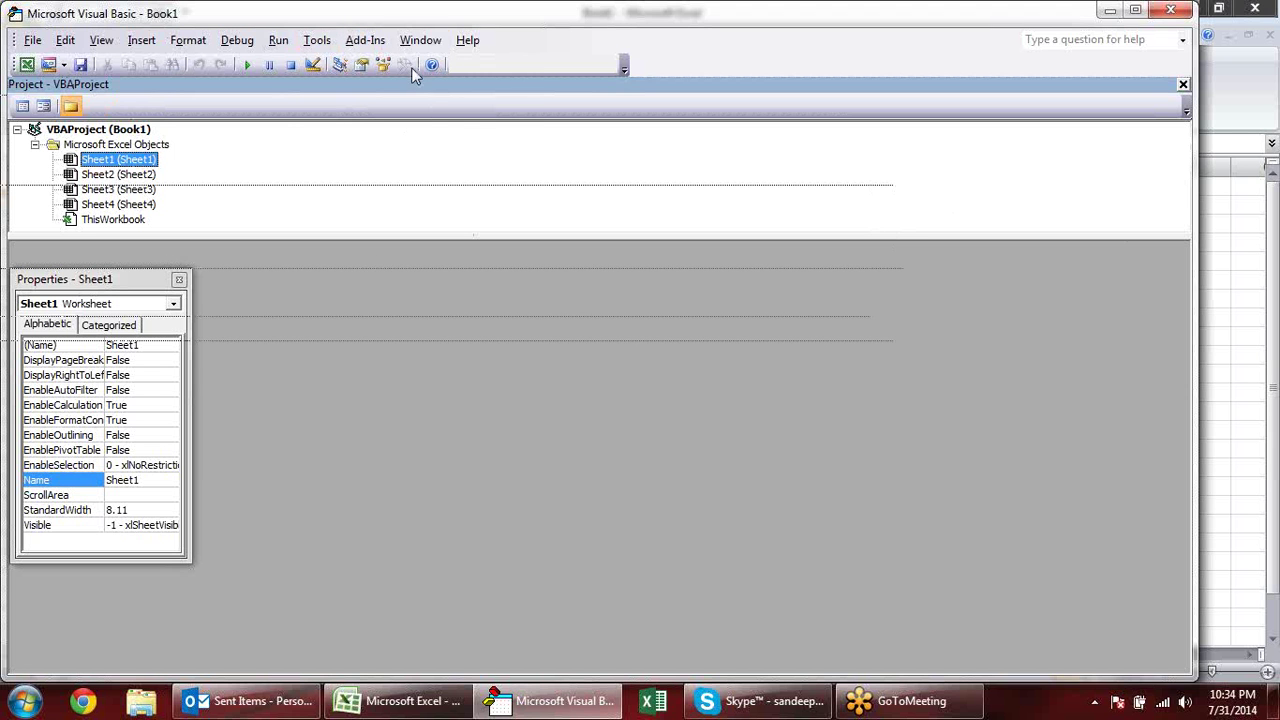
# Arrange the editor windows and open Sheet1's code window
pyautogui.click(420, 40)
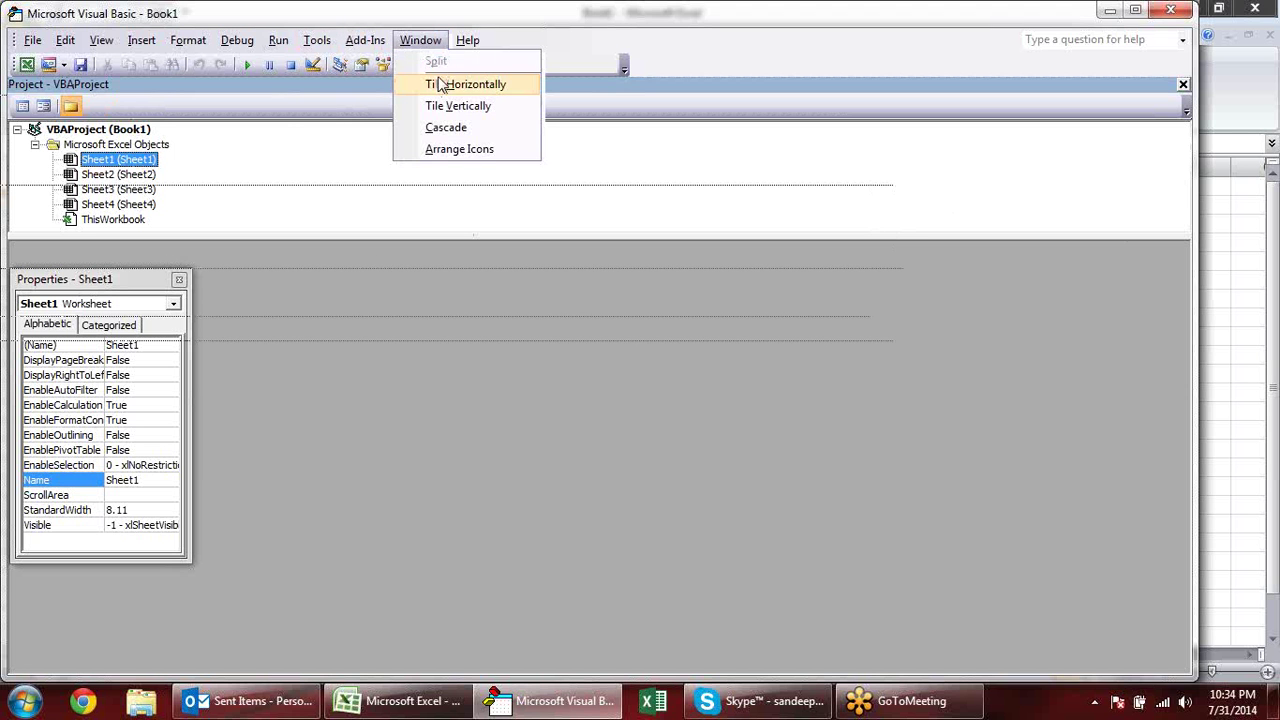
pyautogui.click(478, 152)
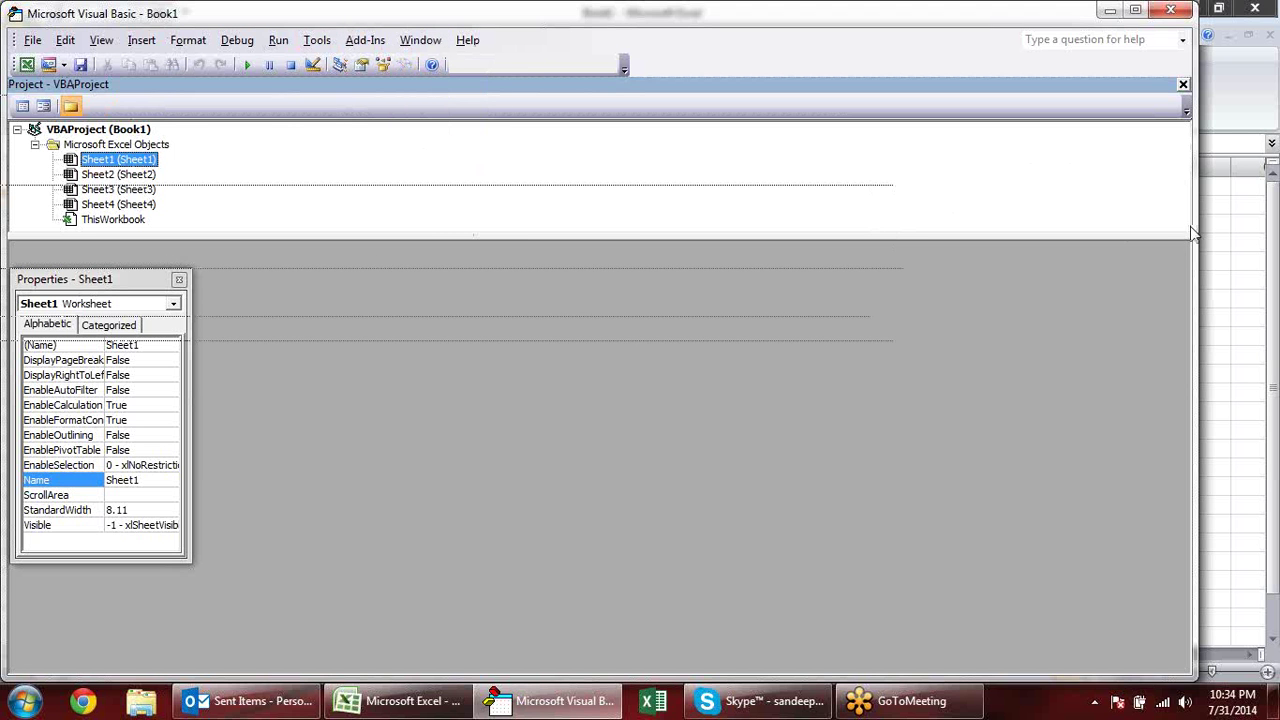
pyautogui.click(1185, 110)
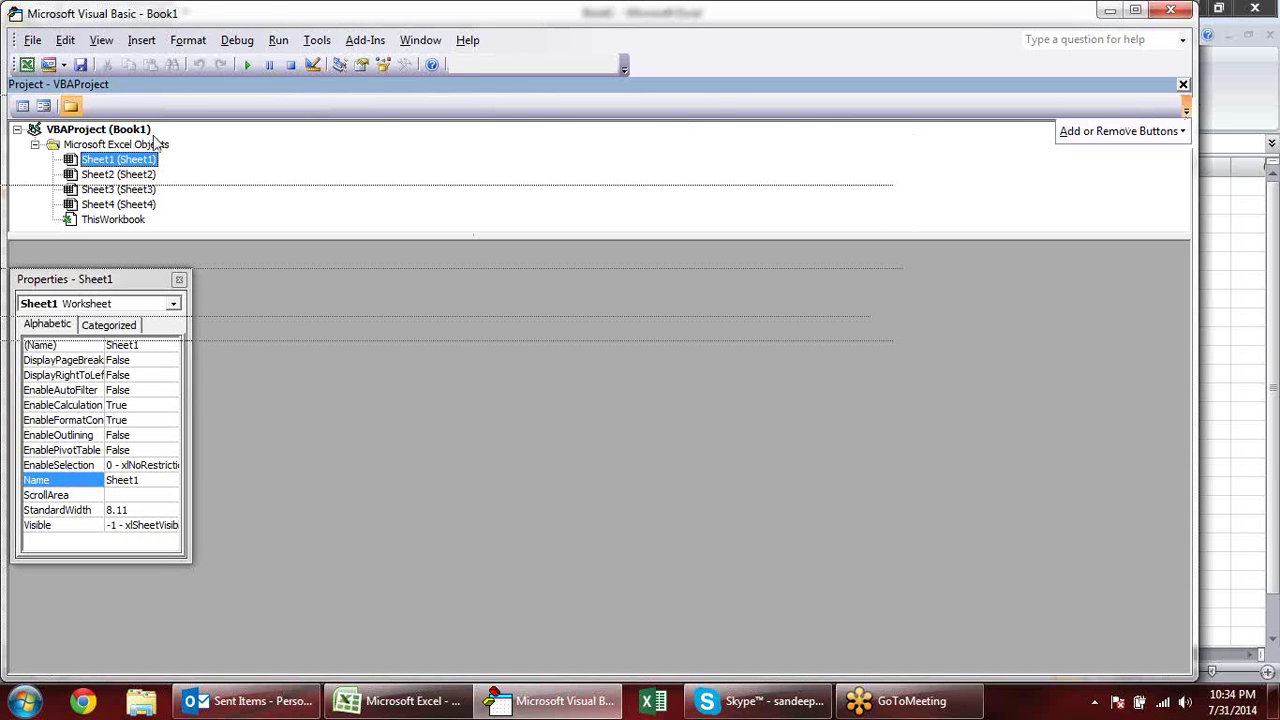
pyautogui.click(22, 107)
# Maximize the editor, float the project tree, and restore Sheet1's code window to a floating window
pyautogui.click(22, 107)
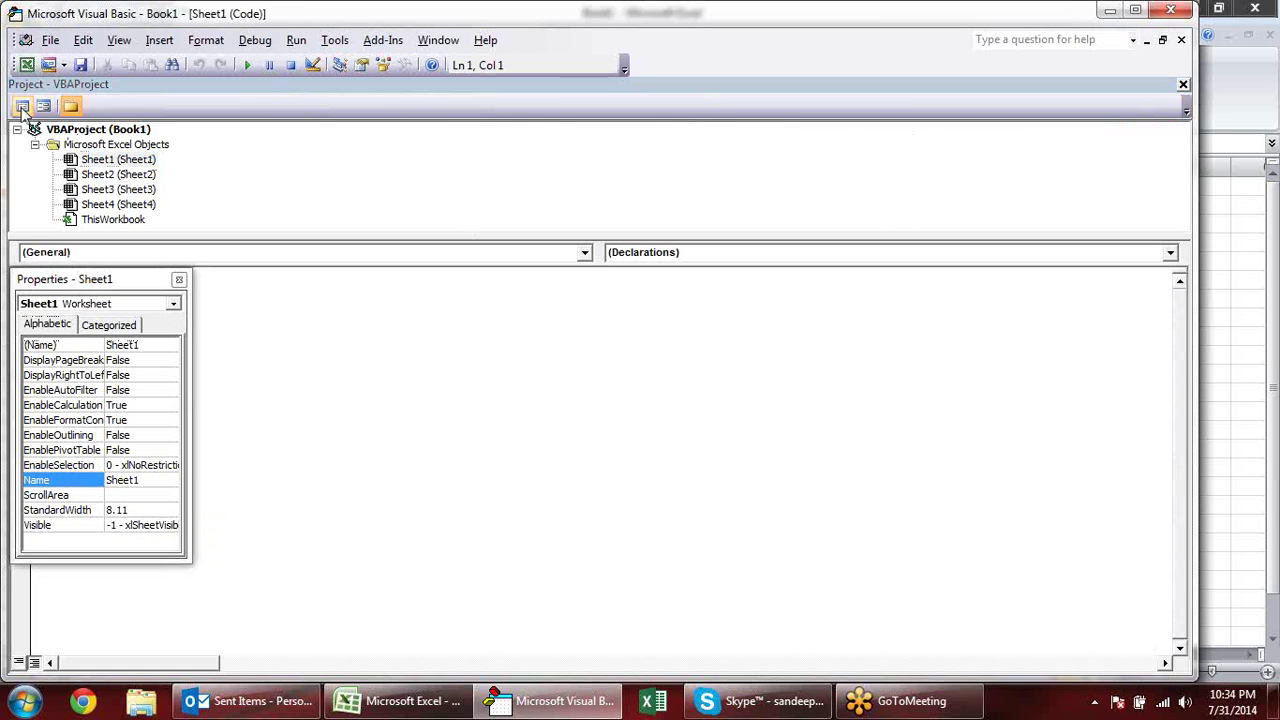
pyautogui.click(43, 107)
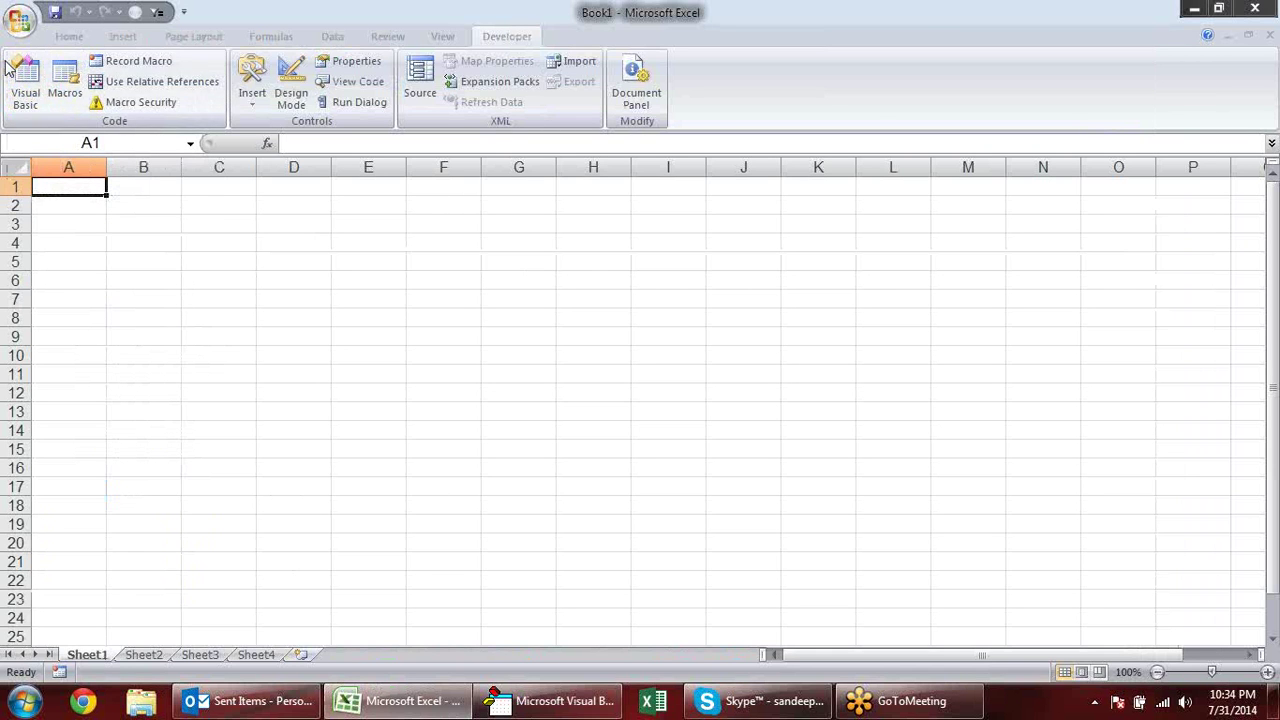
pyautogui.click(30, 95)
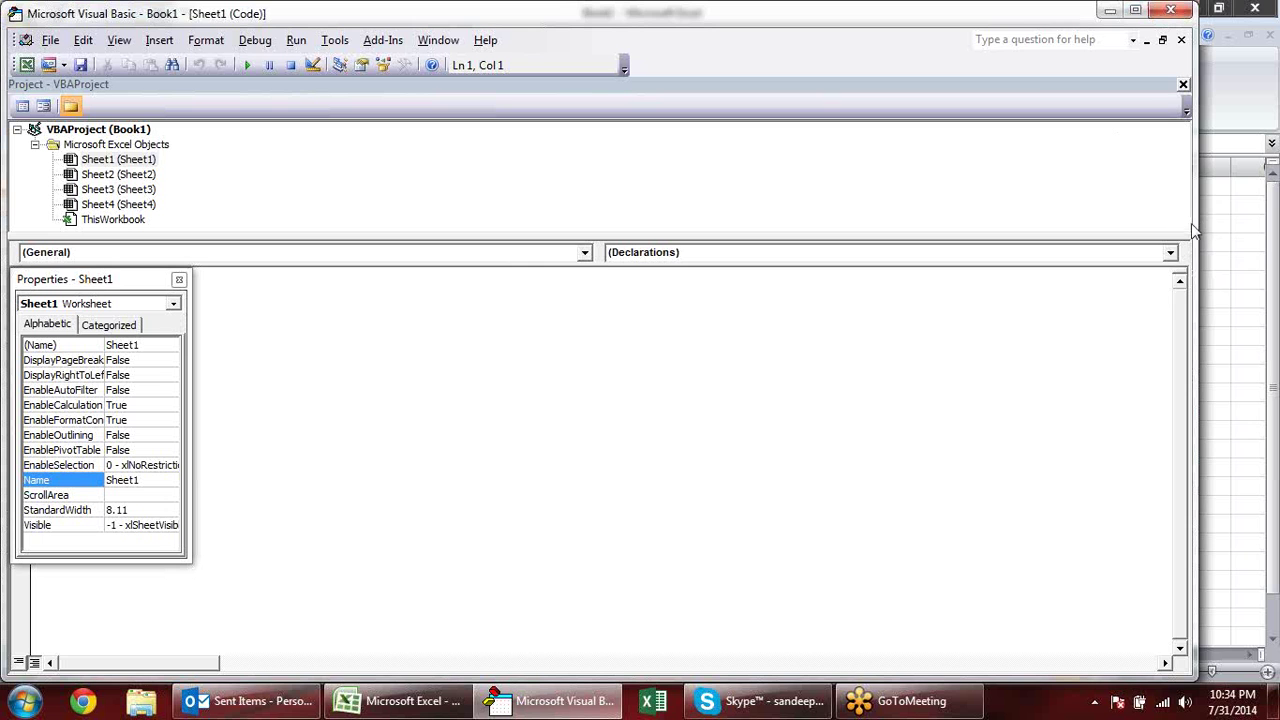
pyautogui.moveTo(1196, 225); pyautogui.dragTo(1210, 10)
pyautogui.click(1163, 17)
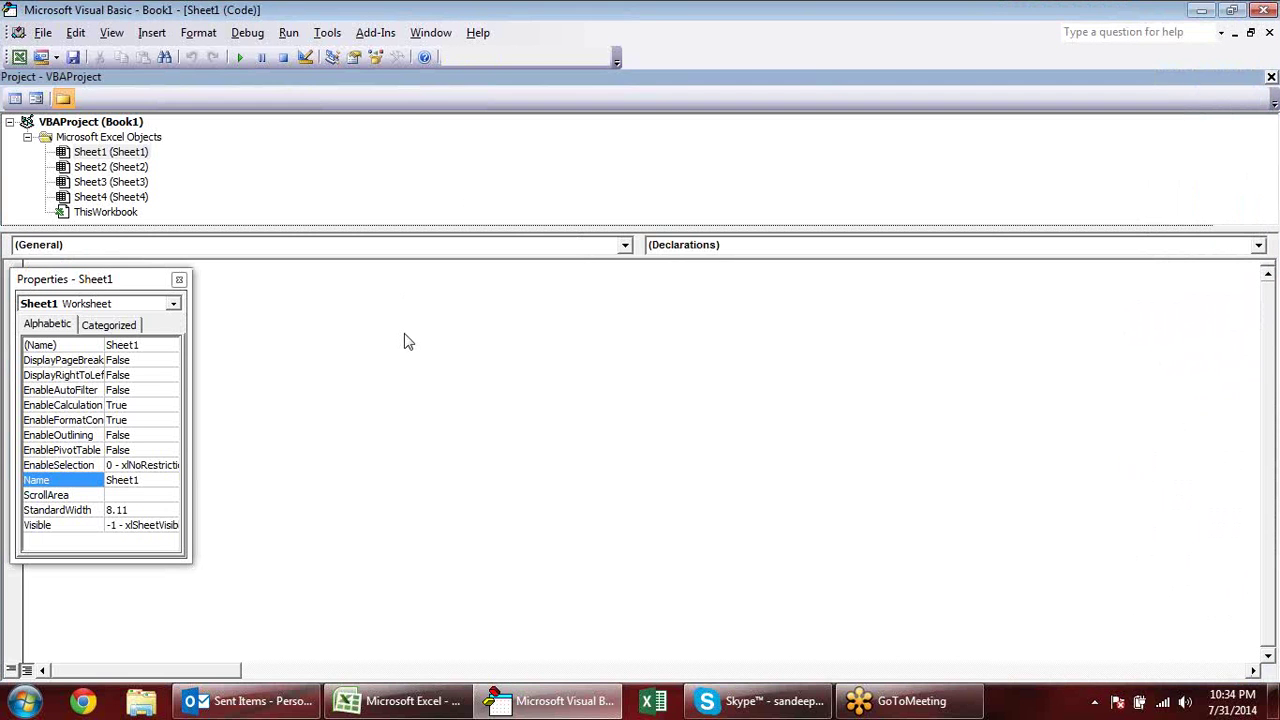
pyautogui.moveTo(404, 342); pyautogui.dragTo(357, 342)
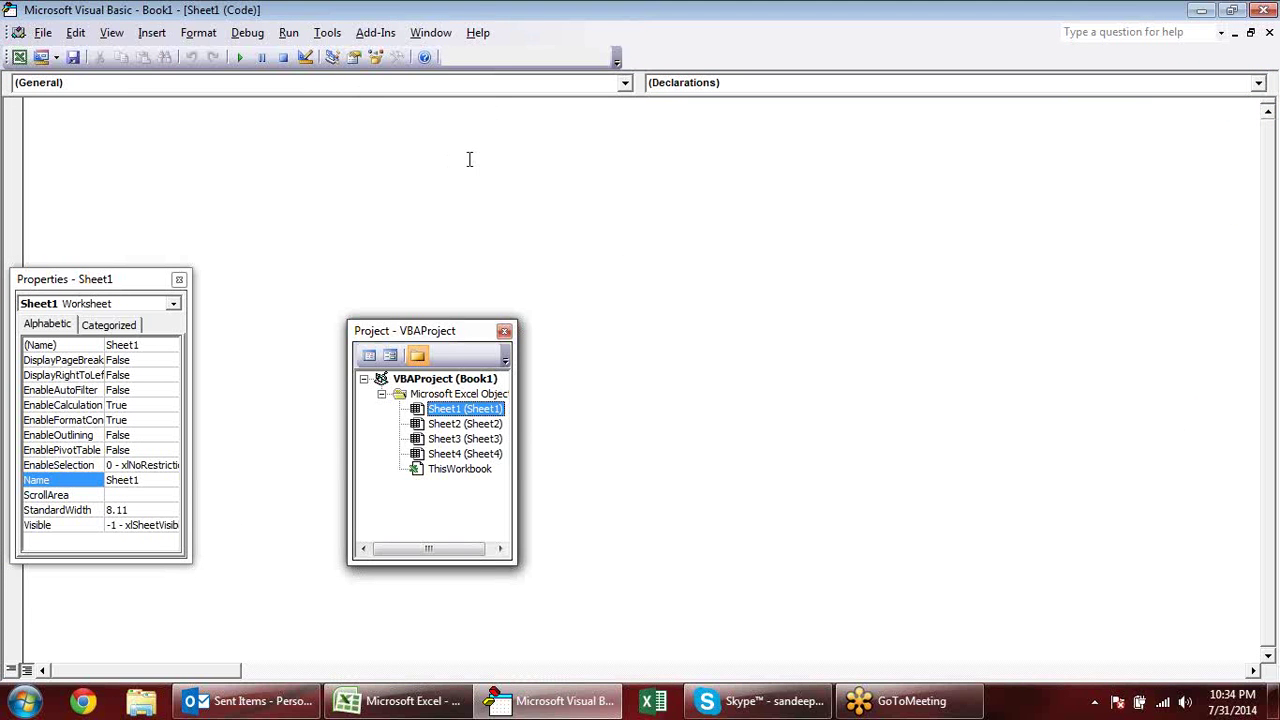
pyautogui.click(1250, 33)
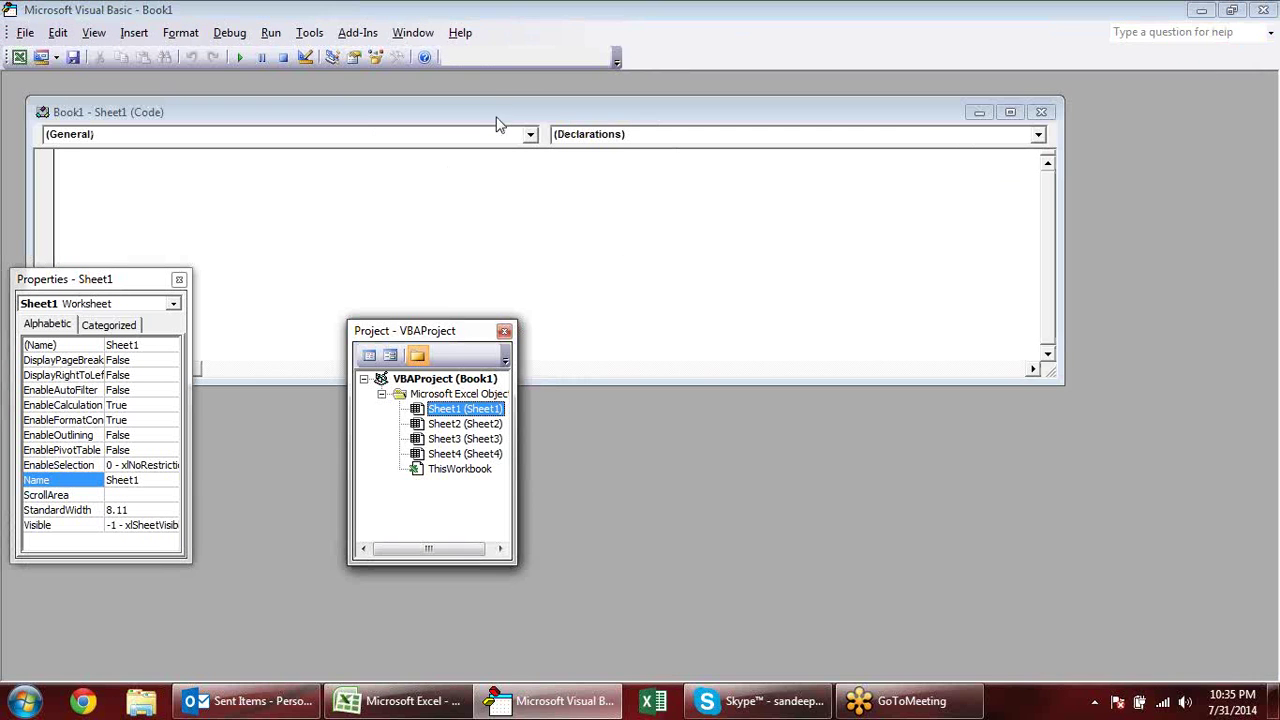
# Move the code window, project tree and properties panel roughly into place, adjusting the properties width
pyautogui.moveTo(500, 115); pyautogui.dragTo(708, 142)
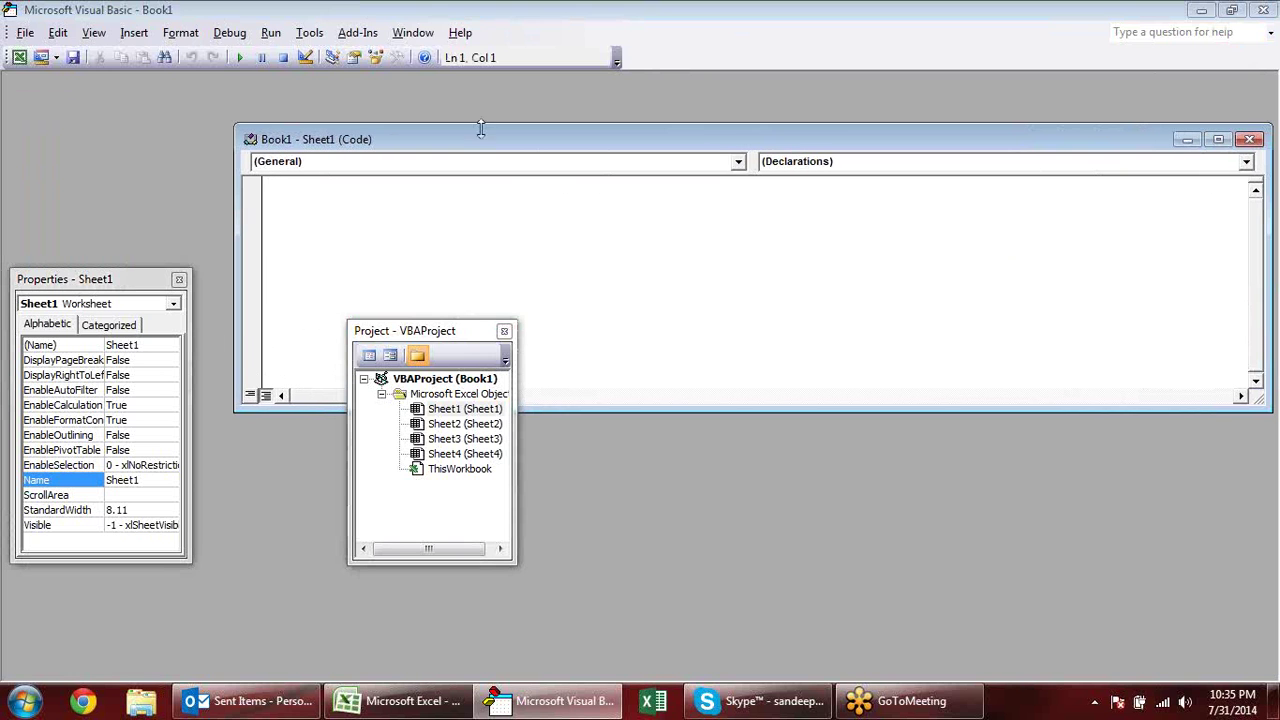
pyautogui.moveTo(410, 331)
pyautogui.mouseDown()
pyautogui.moveTo(140, 171)
pyautogui.moveTo(130, 152)
pyautogui.moveTo(146, 200)
pyautogui.moveTo(127, 154)
pyautogui.mouseUp()
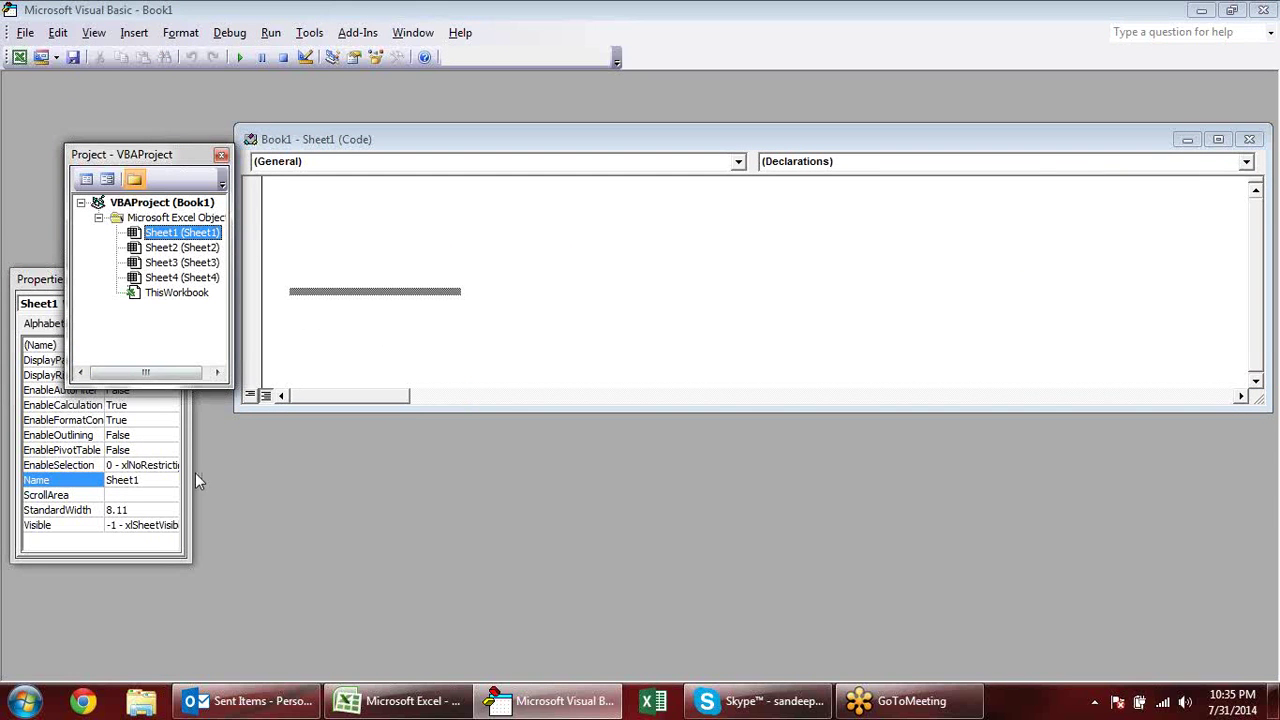
pyautogui.moveTo(45, 281); pyautogui.dragTo(100, 160)
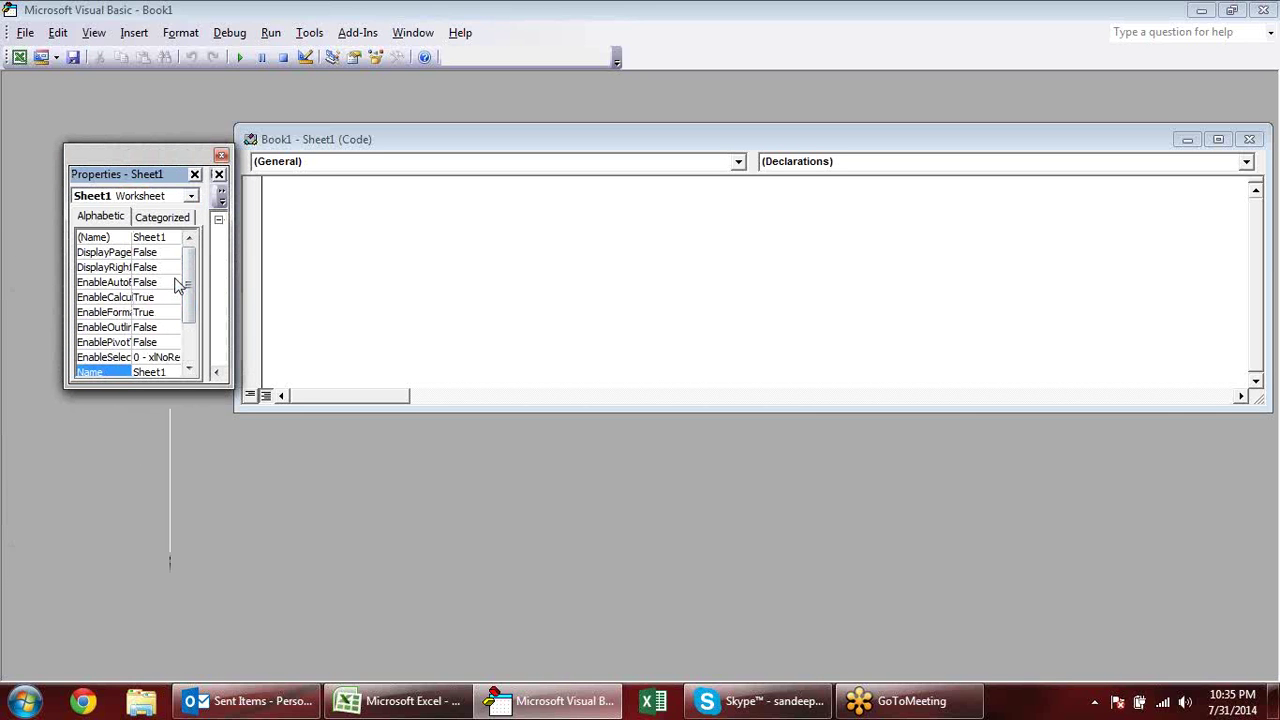
pyautogui.press('F4')
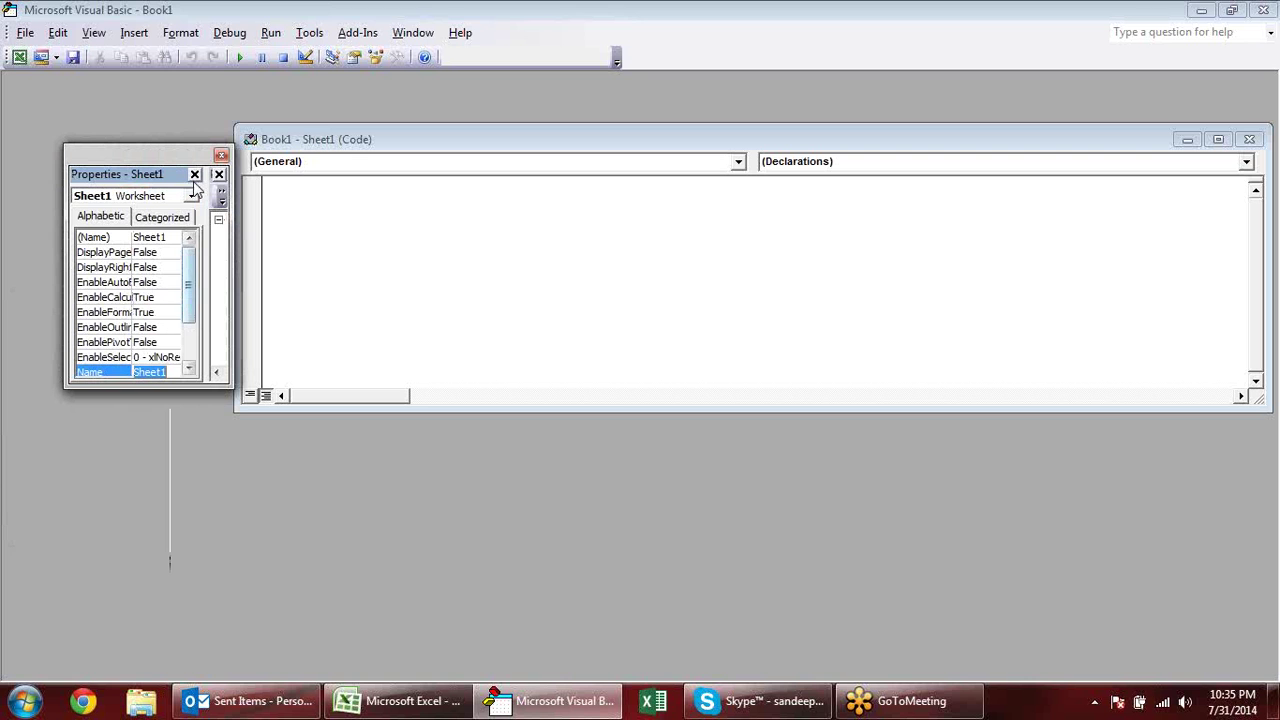
pyautogui.moveTo(231, 170); pyautogui.dragTo(333, 172)
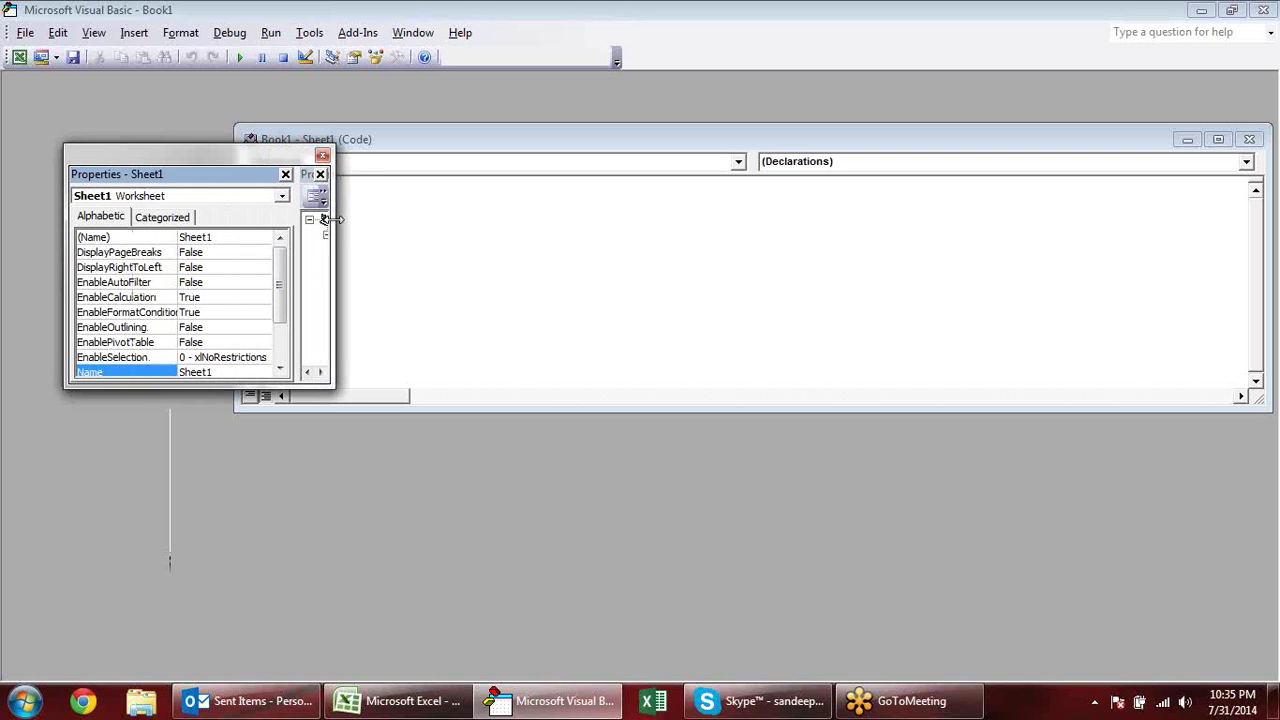
pyautogui.moveTo(296, 220); pyautogui.dragTo(181, 220)
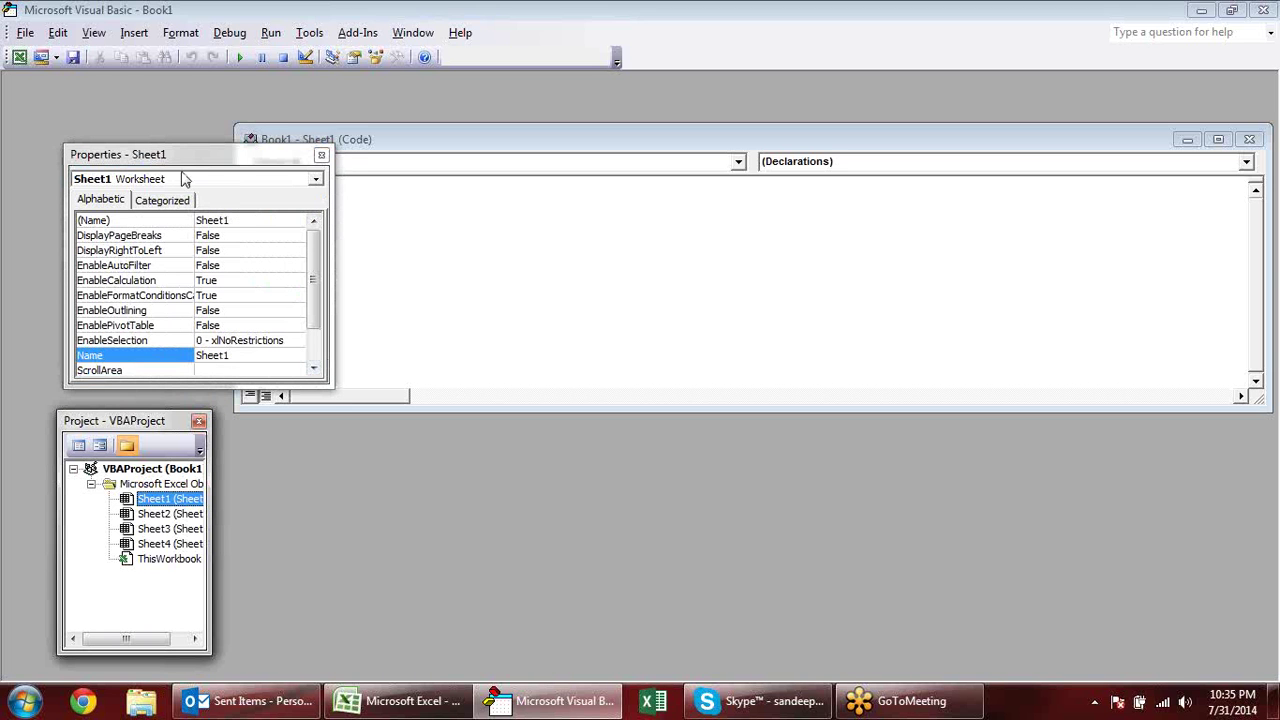
pyautogui.click(328, 234)
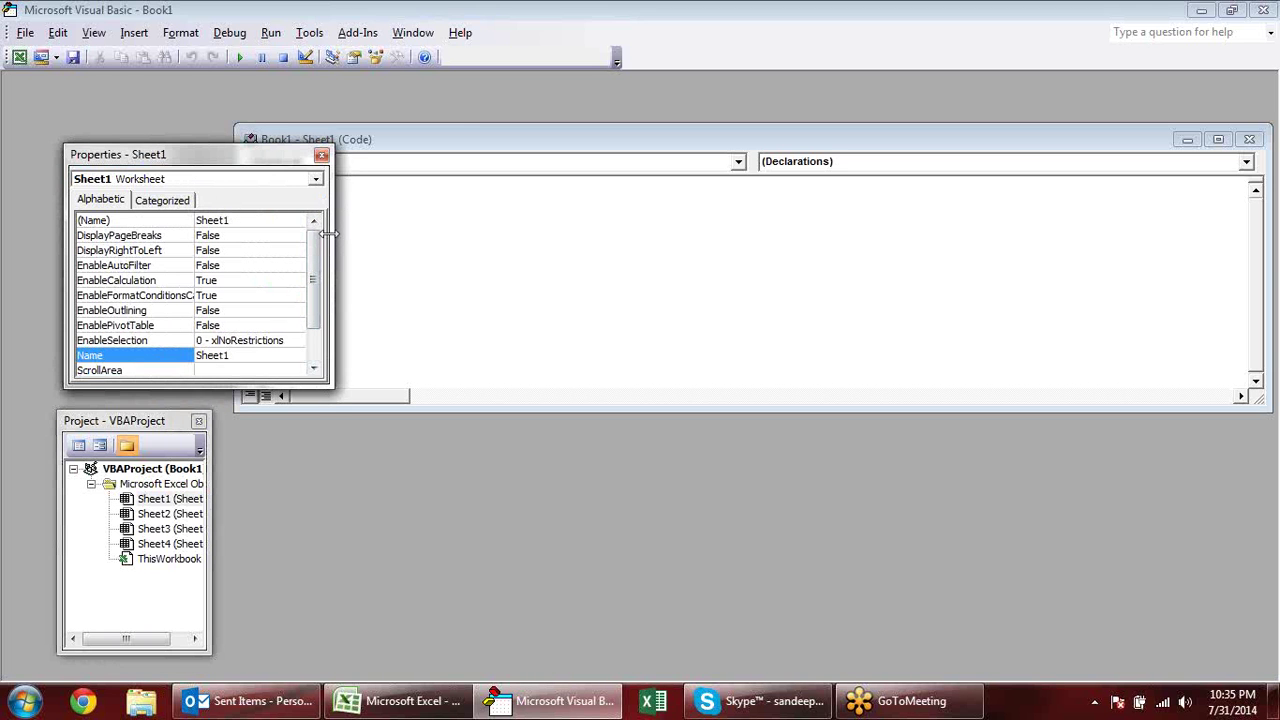
pyautogui.moveTo(330, 234); pyautogui.dragTo(214, 234)
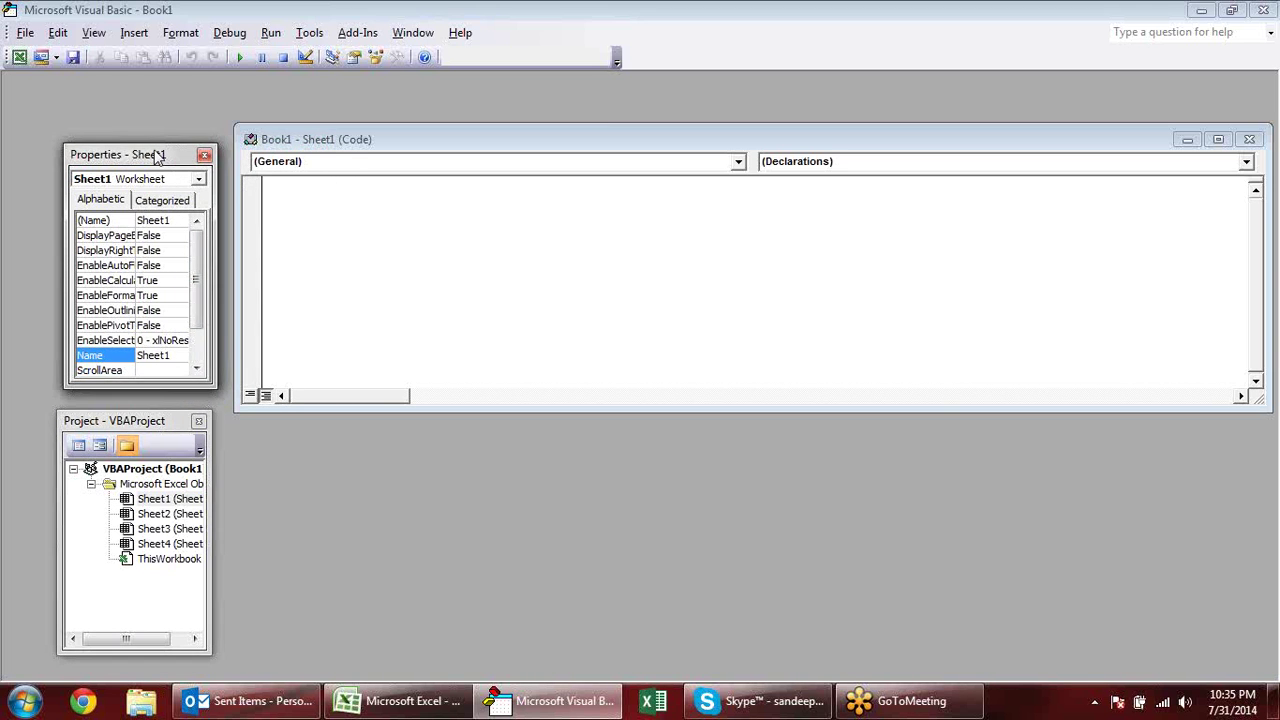
pyautogui.moveTo(155, 153)
pyautogui.mouseDown()
pyautogui.moveTo(165, 157)
pyautogui.moveTo(105, 153)
pyautogui.mouseUp()
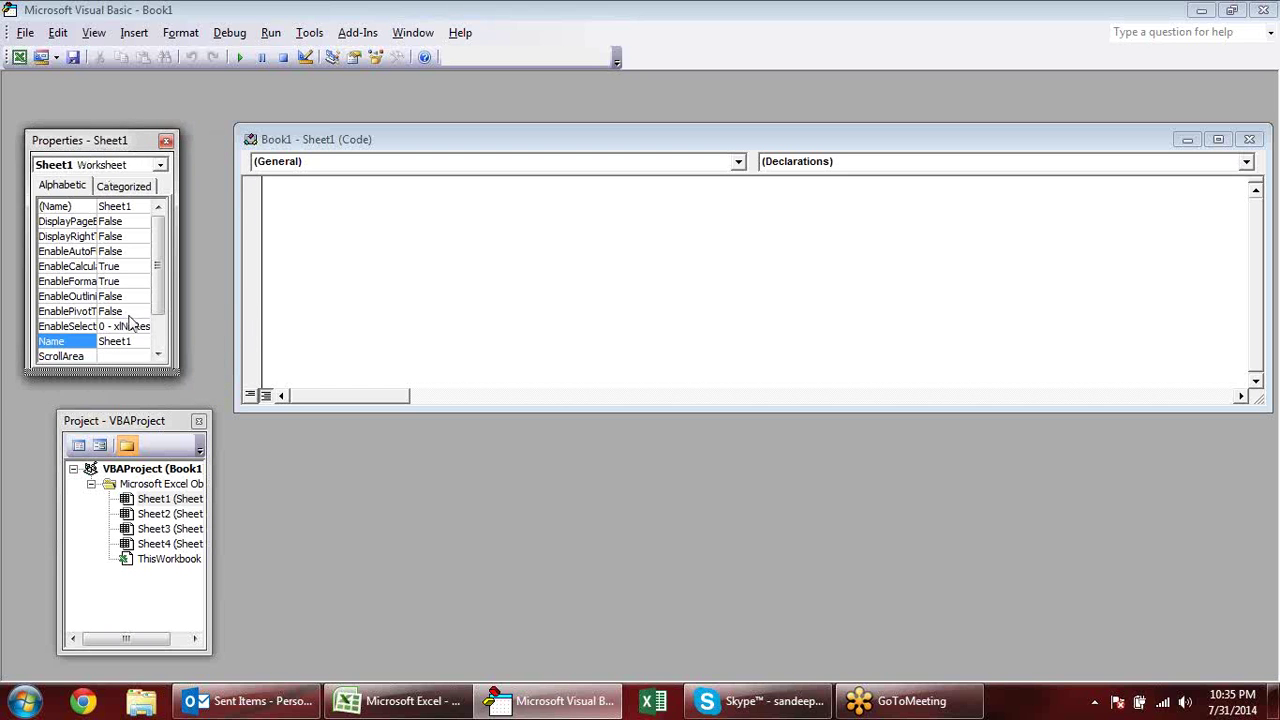
pyautogui.moveTo(128, 423); pyautogui.dragTo(75, 418)
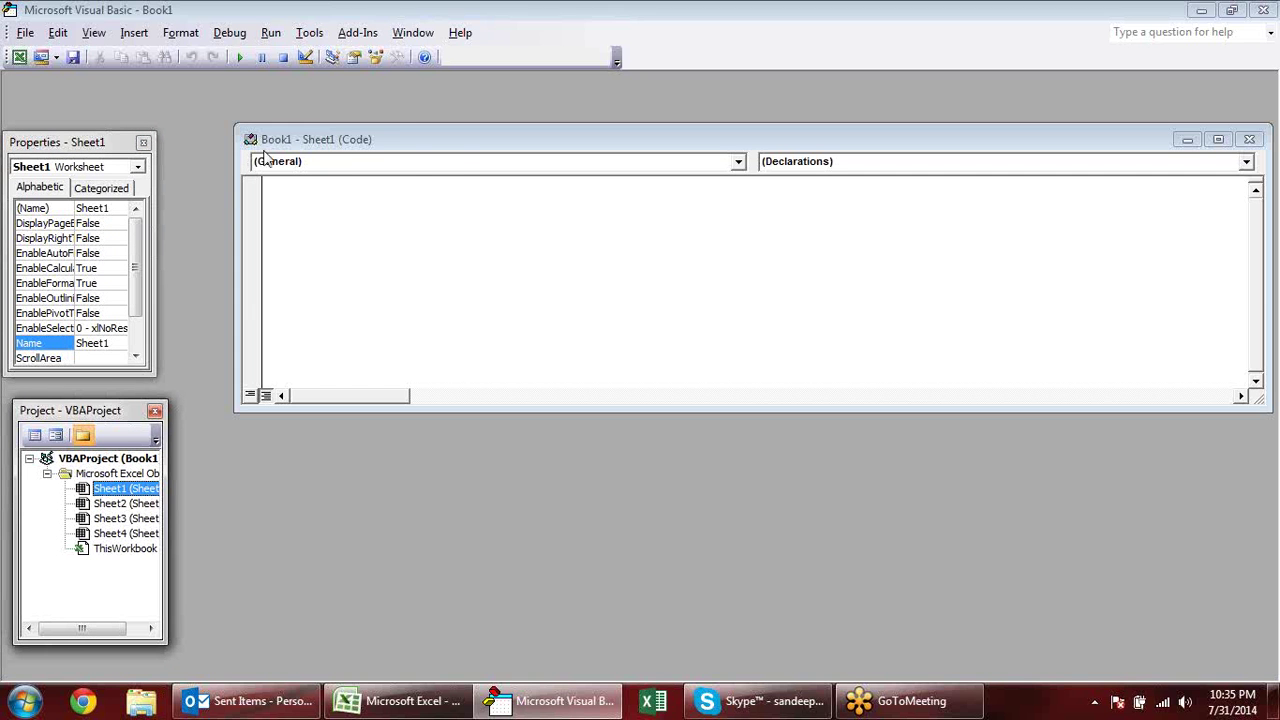
pyautogui.moveTo(462, 150); pyautogui.dragTo(416, 155)
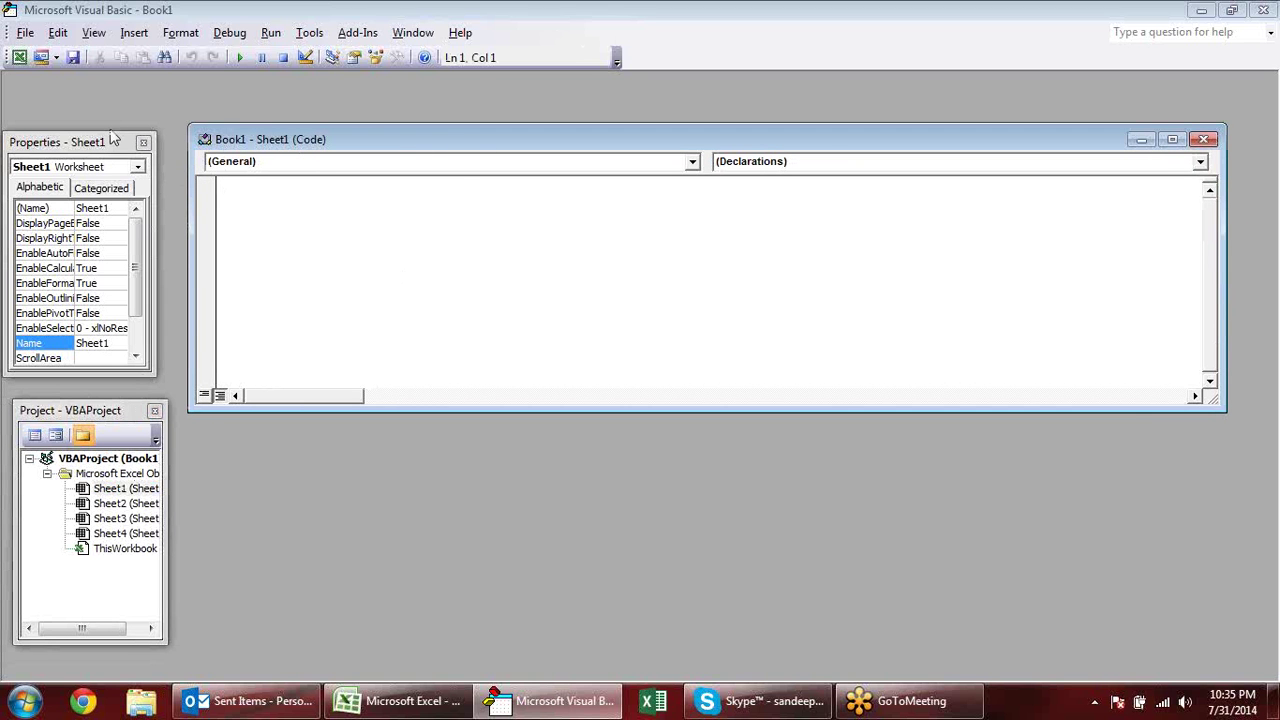
# Resize and settle the layout: Project upper left, Properties lower left, code window right
pyautogui.moveTo(118, 132); pyautogui.dragTo(122, 77)
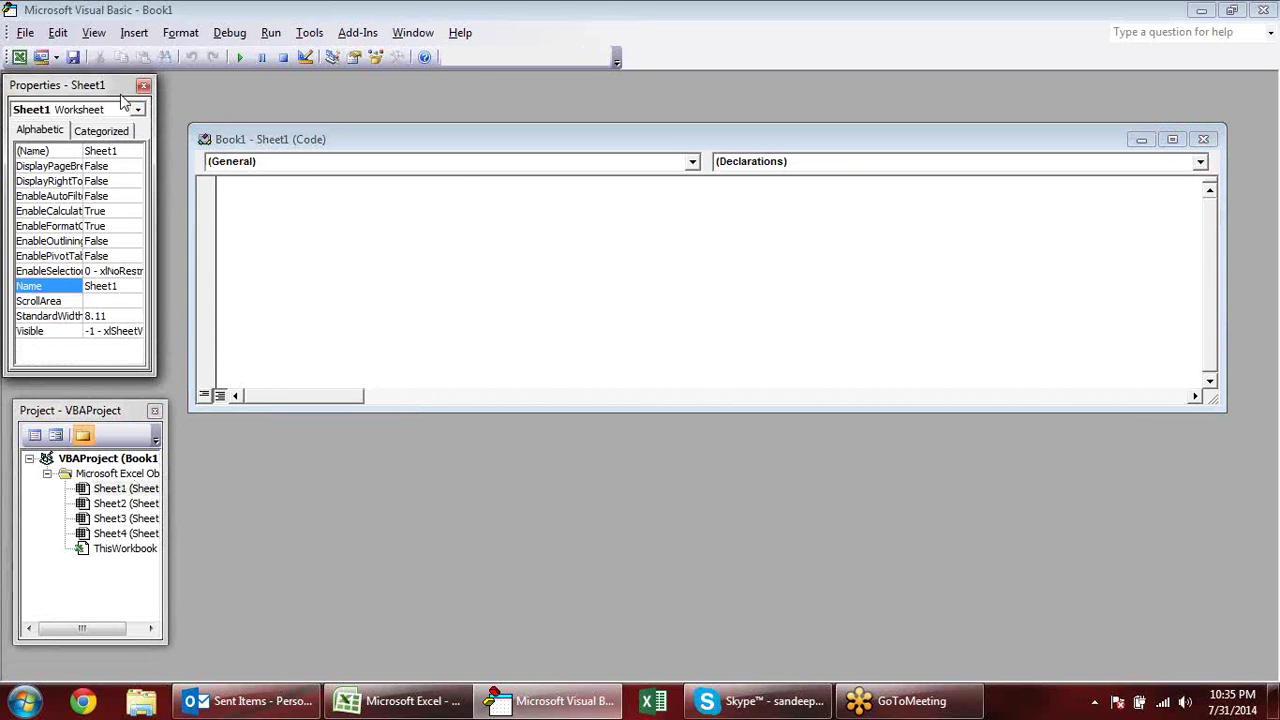
pyautogui.moveTo(120, 403); pyautogui.dragTo(118, 378)
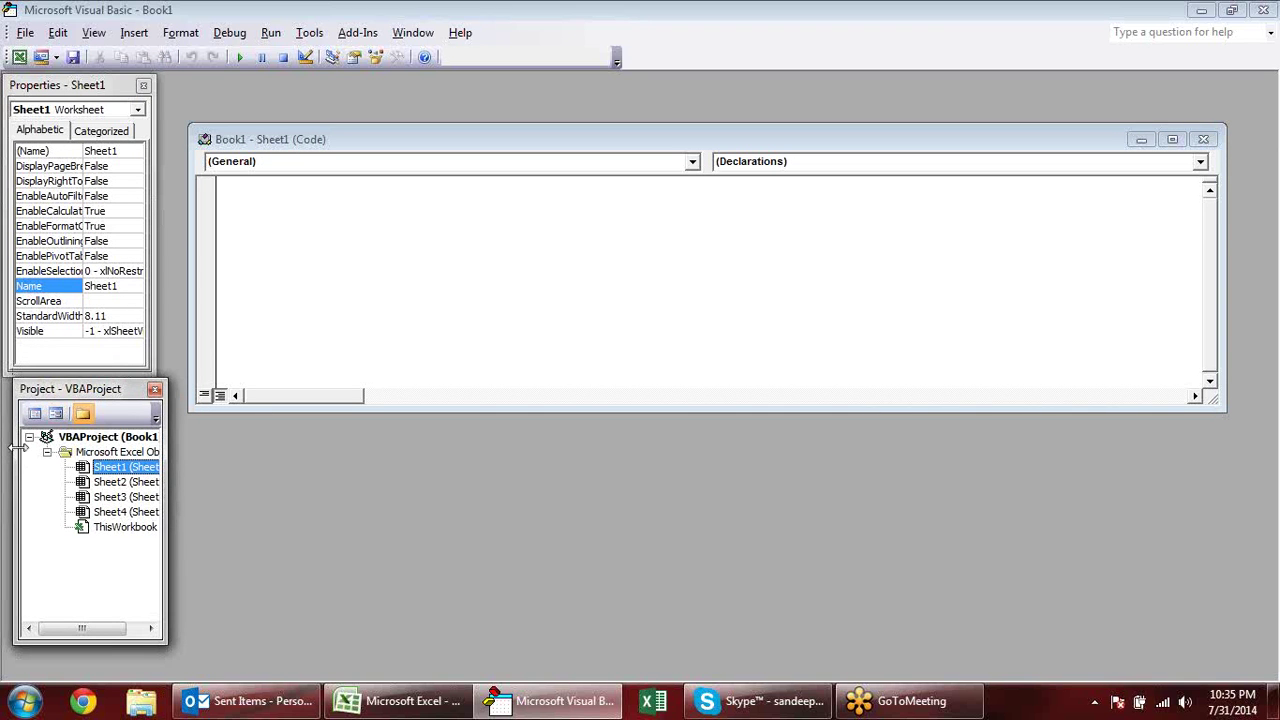
pyautogui.moveTo(13, 448); pyautogui.dragTo(6, 440)
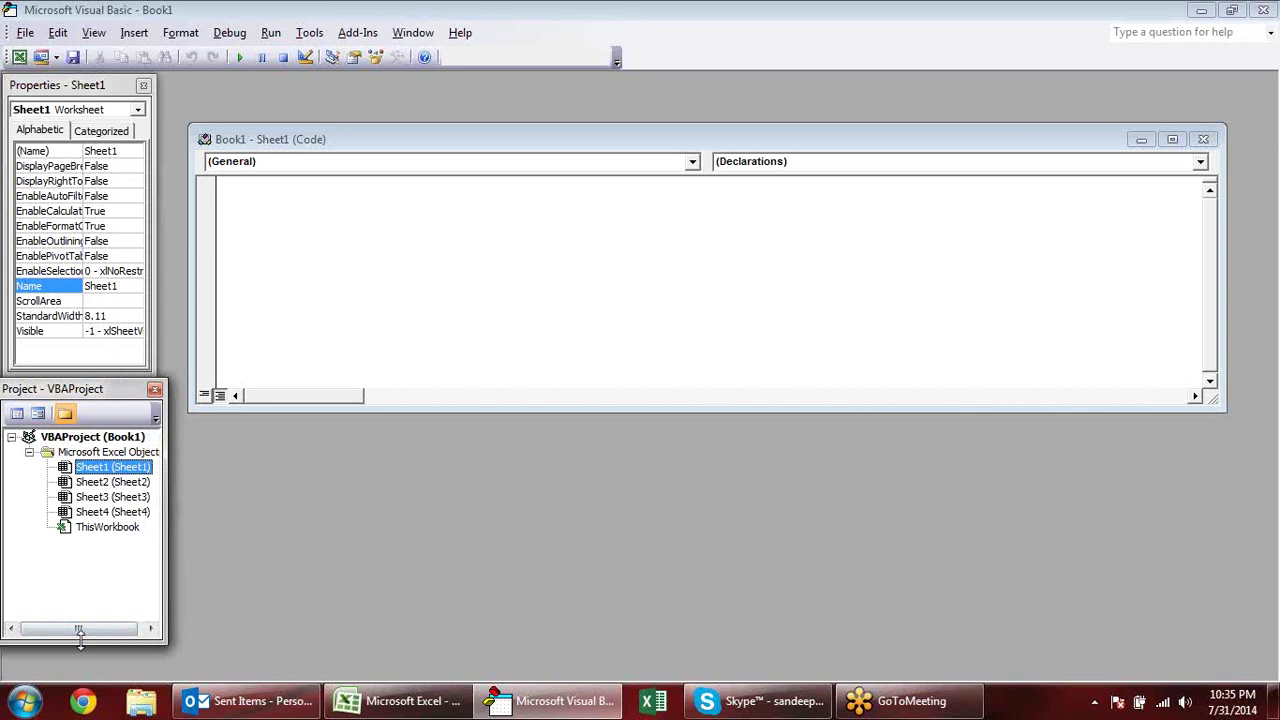
pyautogui.moveTo(77, 640); pyautogui.dragTo(75, 678)
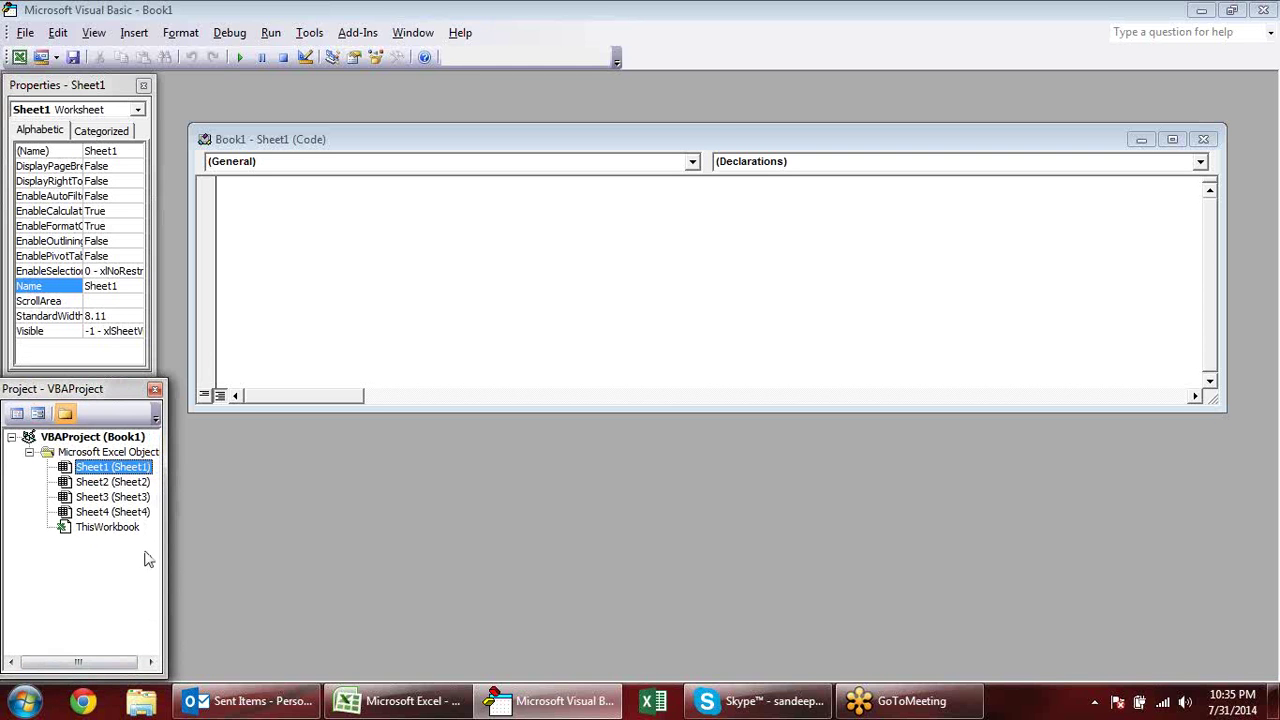
pyautogui.click(115, 148)
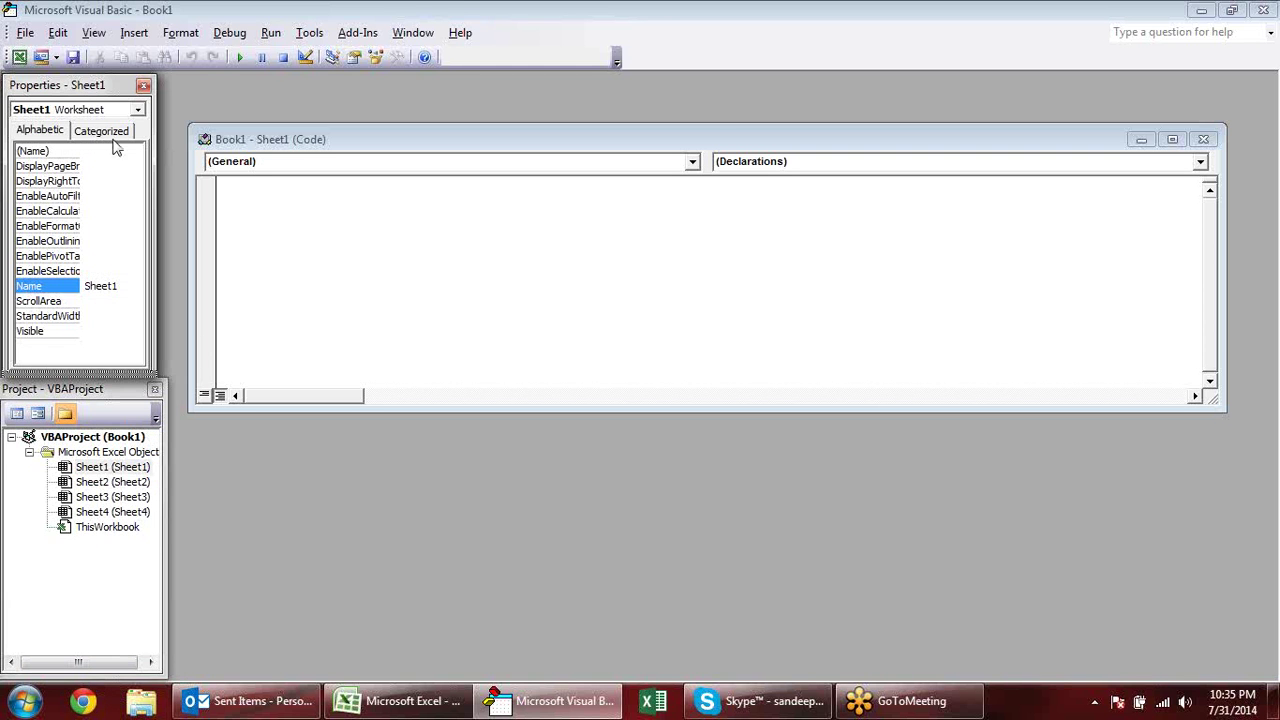
pyautogui.moveTo(269, 459); pyautogui.dragTo(269, 460)
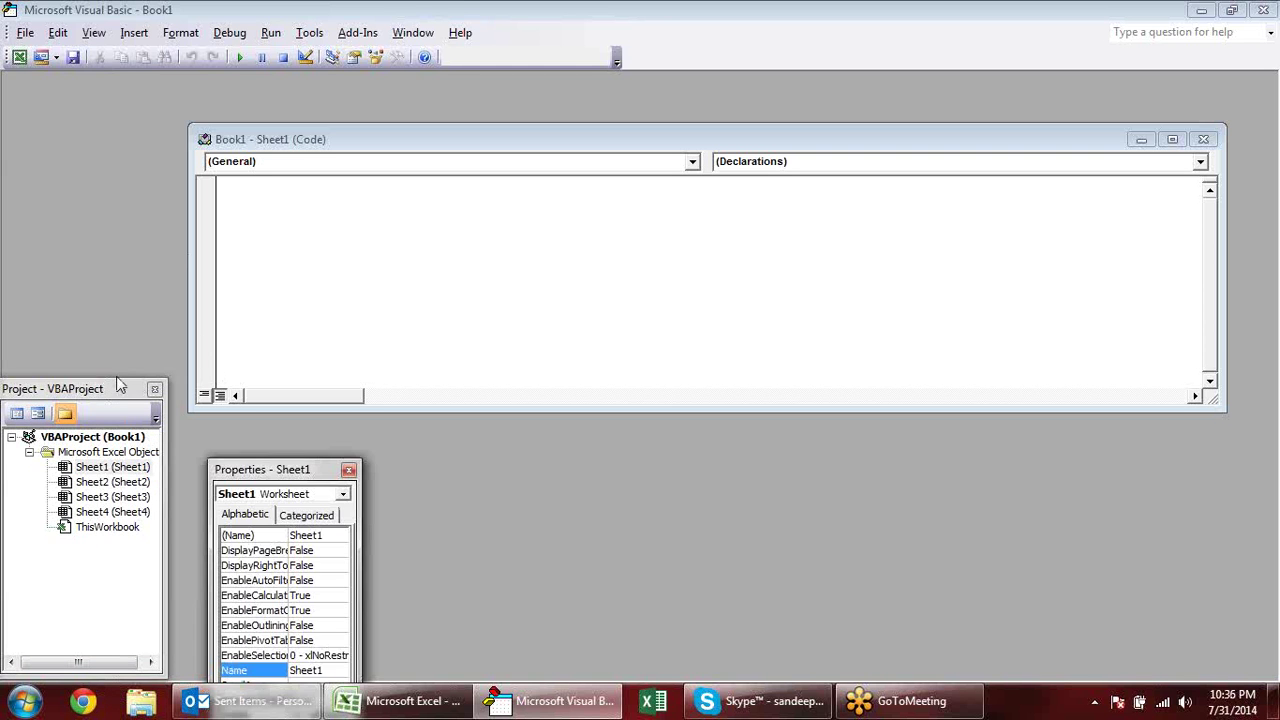
pyautogui.click(110, 390)
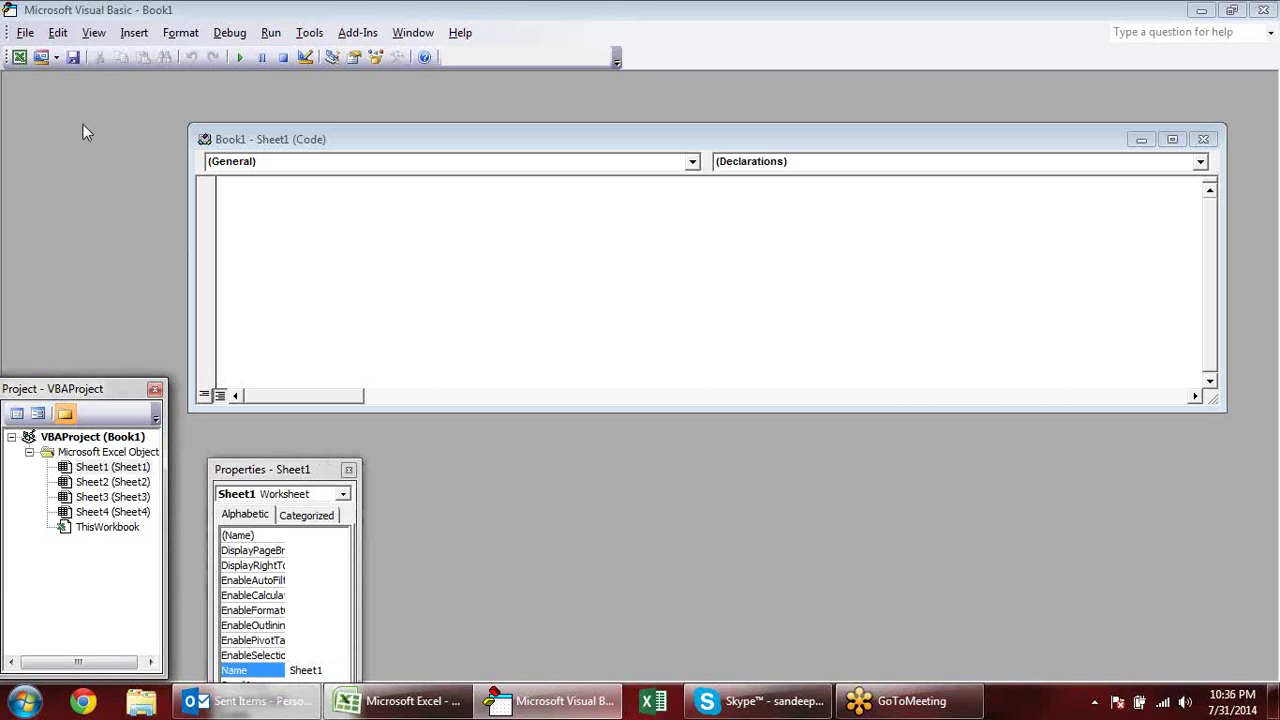
pyautogui.moveTo(104, 157)
pyautogui.mouseDown()
pyautogui.moveTo(107, 235)
pyautogui.moveTo(108, 160)
pyautogui.moveTo(83, 113)
pyautogui.moveTo(90, 138)
pyautogui.mouseUp()
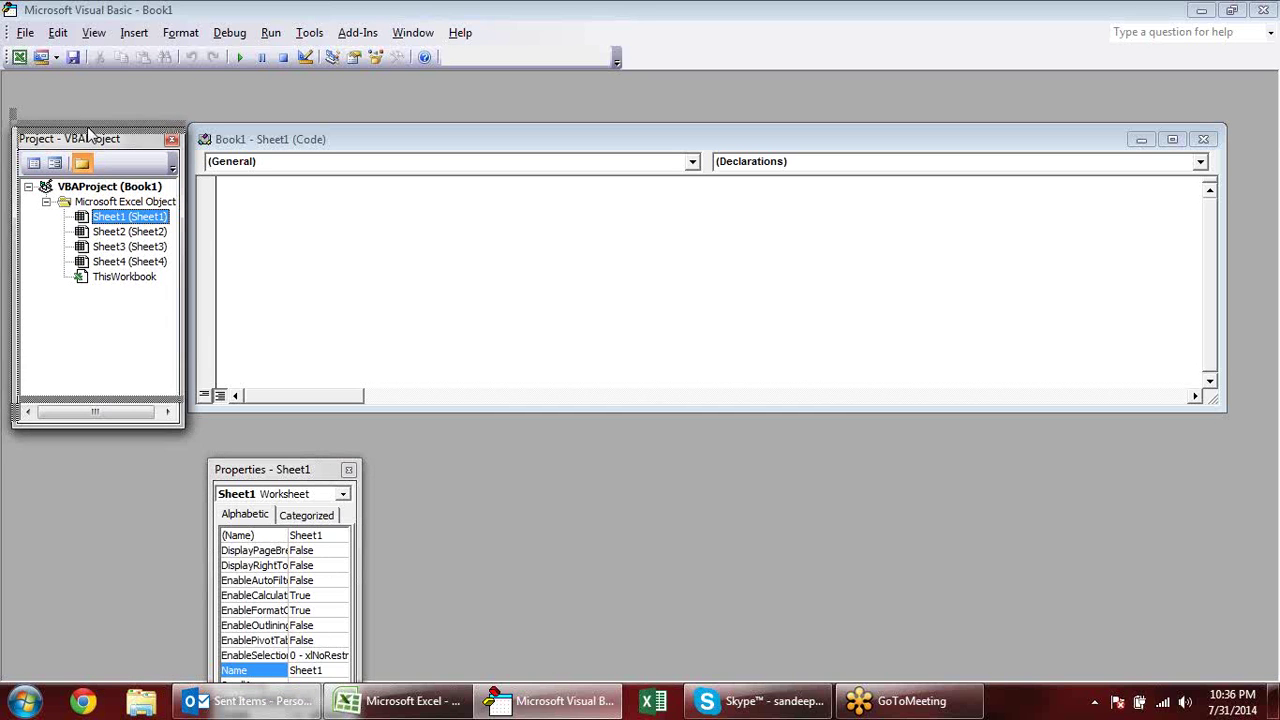
pyautogui.moveTo(298, 466); pyautogui.dragTo(110, 422)
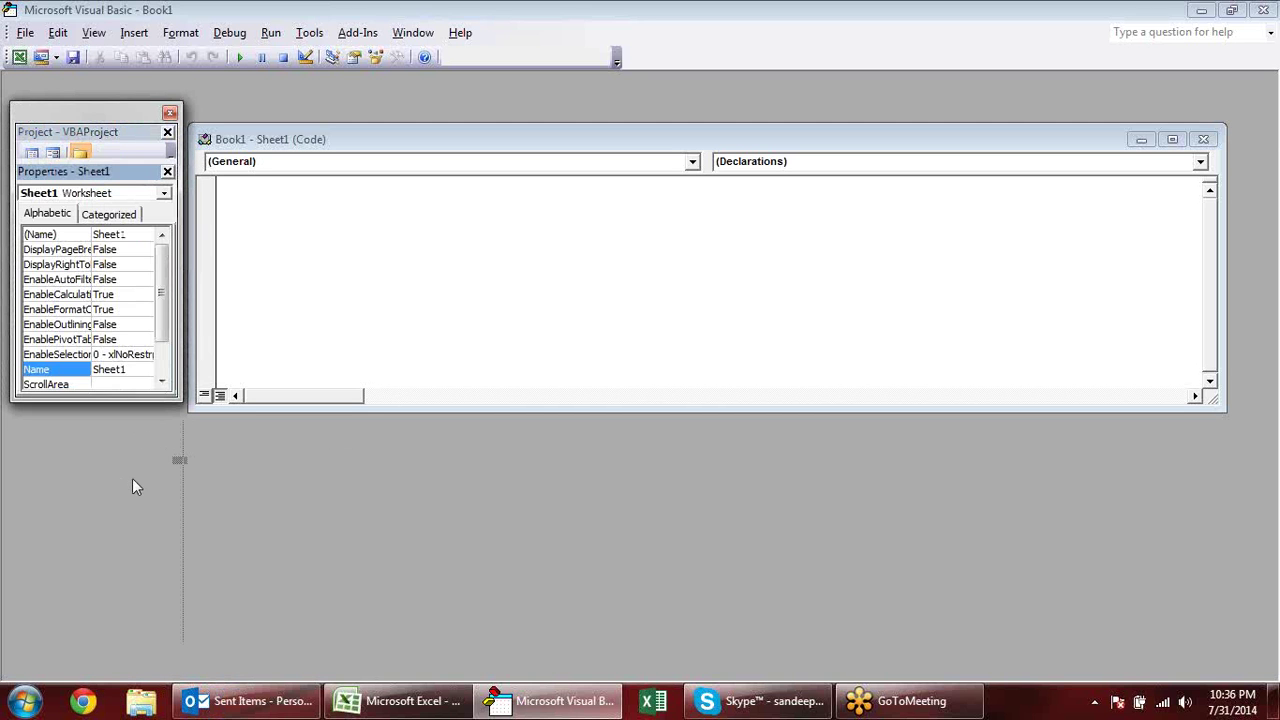
pyautogui.click(106, 172)
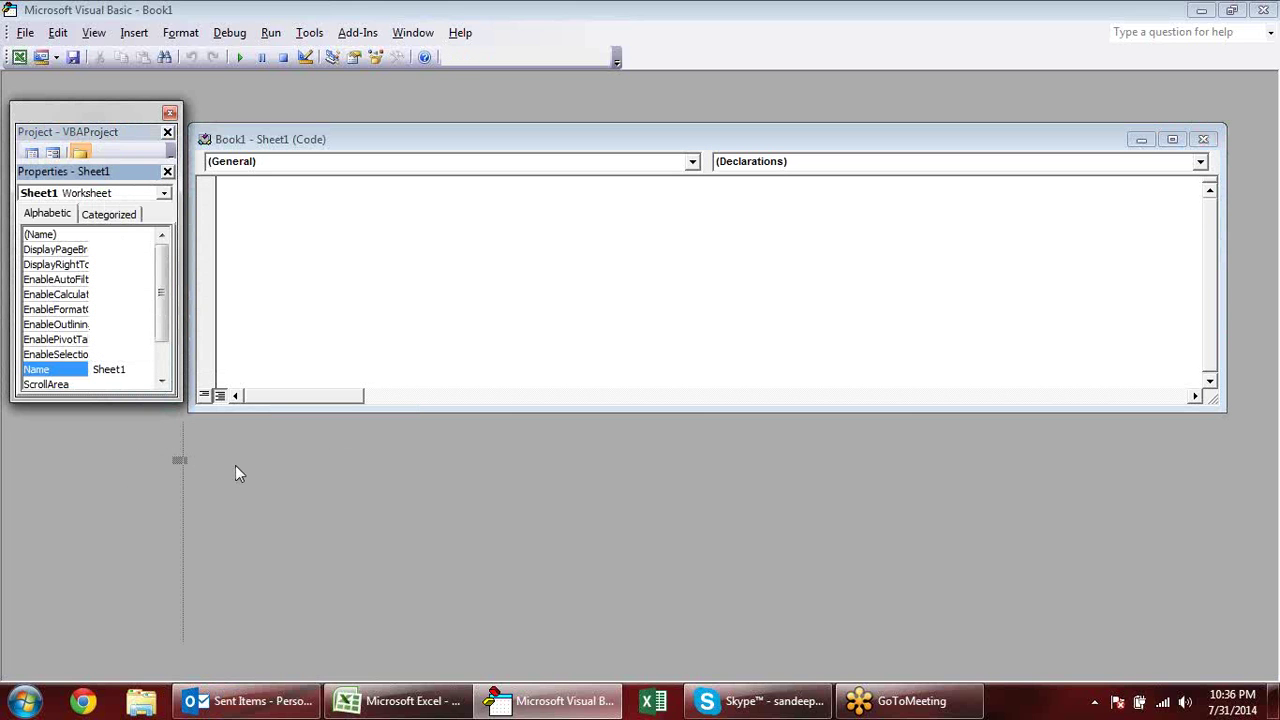
pyautogui.moveTo(240, 474); pyautogui.dragTo(185, 470)
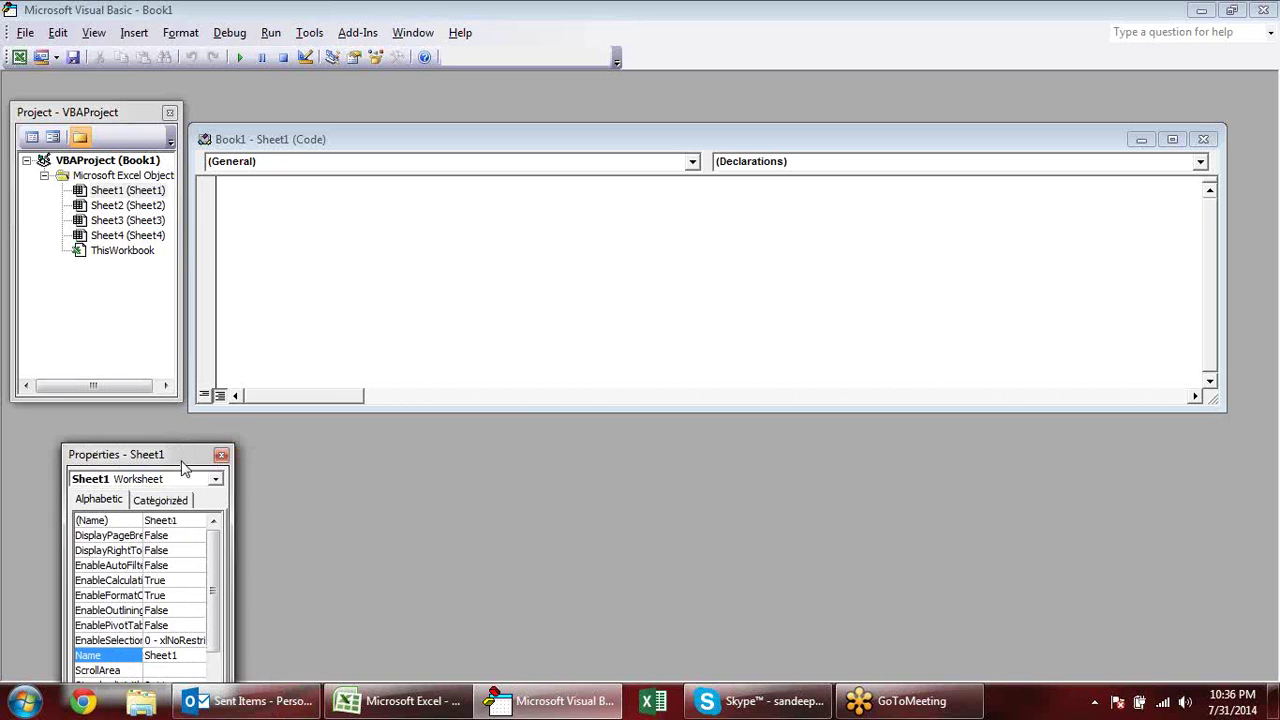
pyautogui.moveTo(180, 462); pyautogui.dragTo(102, 440)
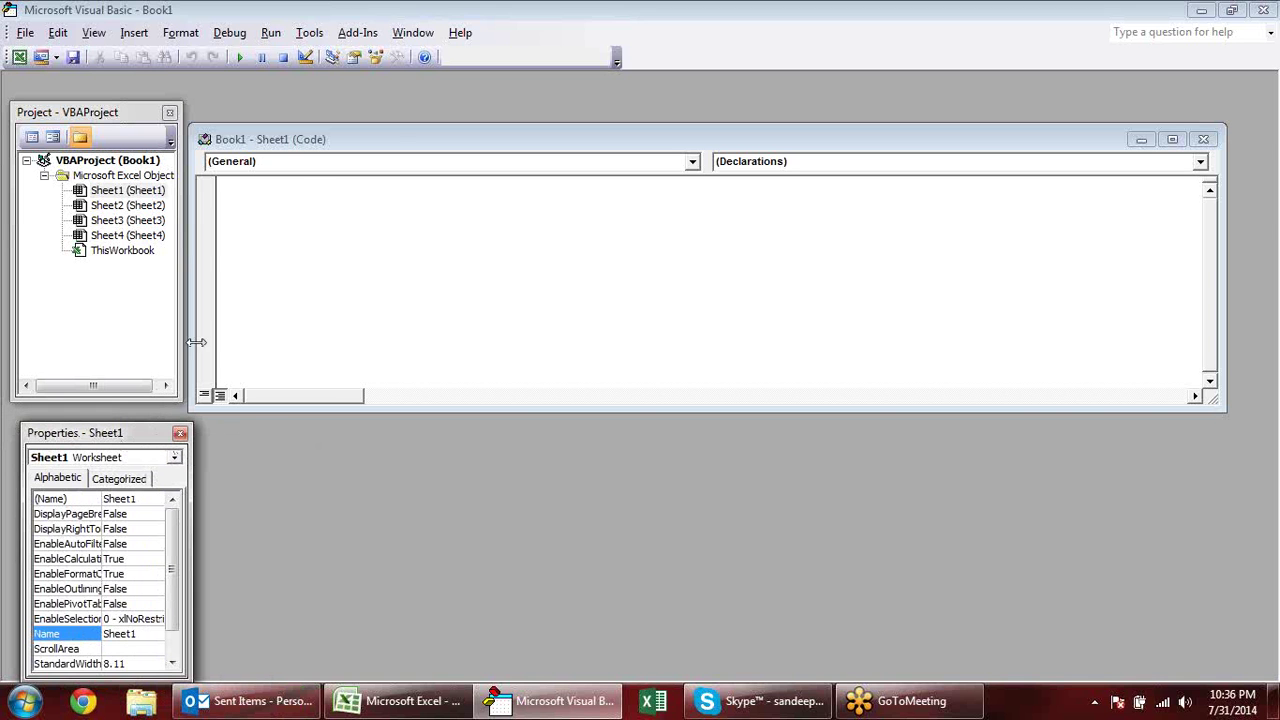
pyautogui.moveTo(403, 140); pyautogui.dragTo(428, 113)
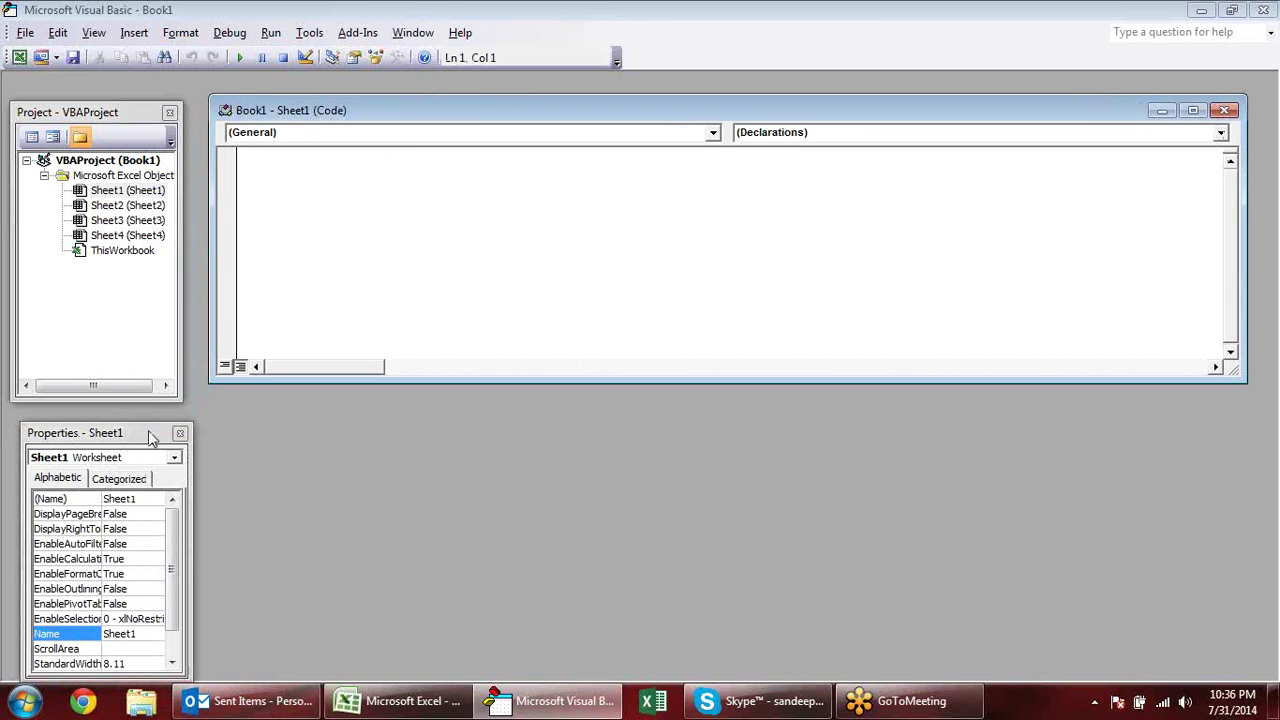
# Enlarge the properties panel slightly and view Sheet2's properties
pyautogui.moveTo(173, 540); pyautogui.dragTo(206, 480)
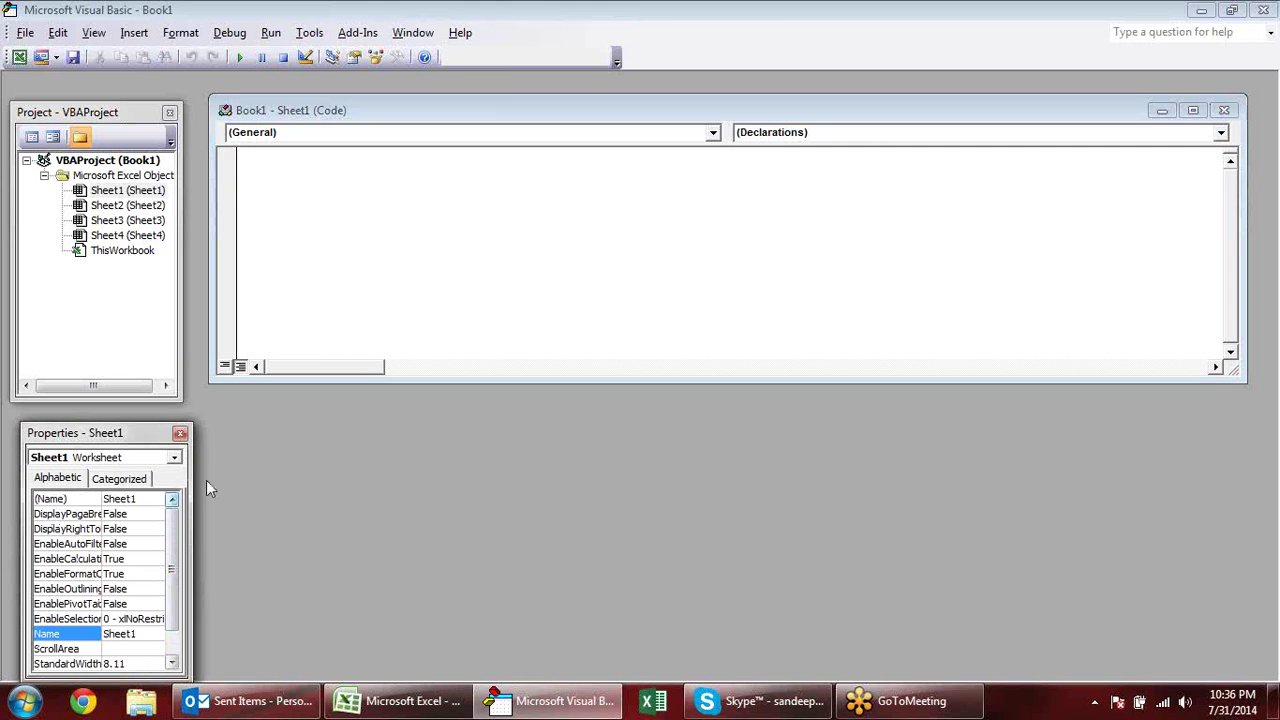
pyautogui.click(140, 421)
pyautogui.moveTo(140, 421); pyautogui.dragTo(138, 407)
pyautogui.moveTo(18, 440); pyautogui.dragTo(5, 440)
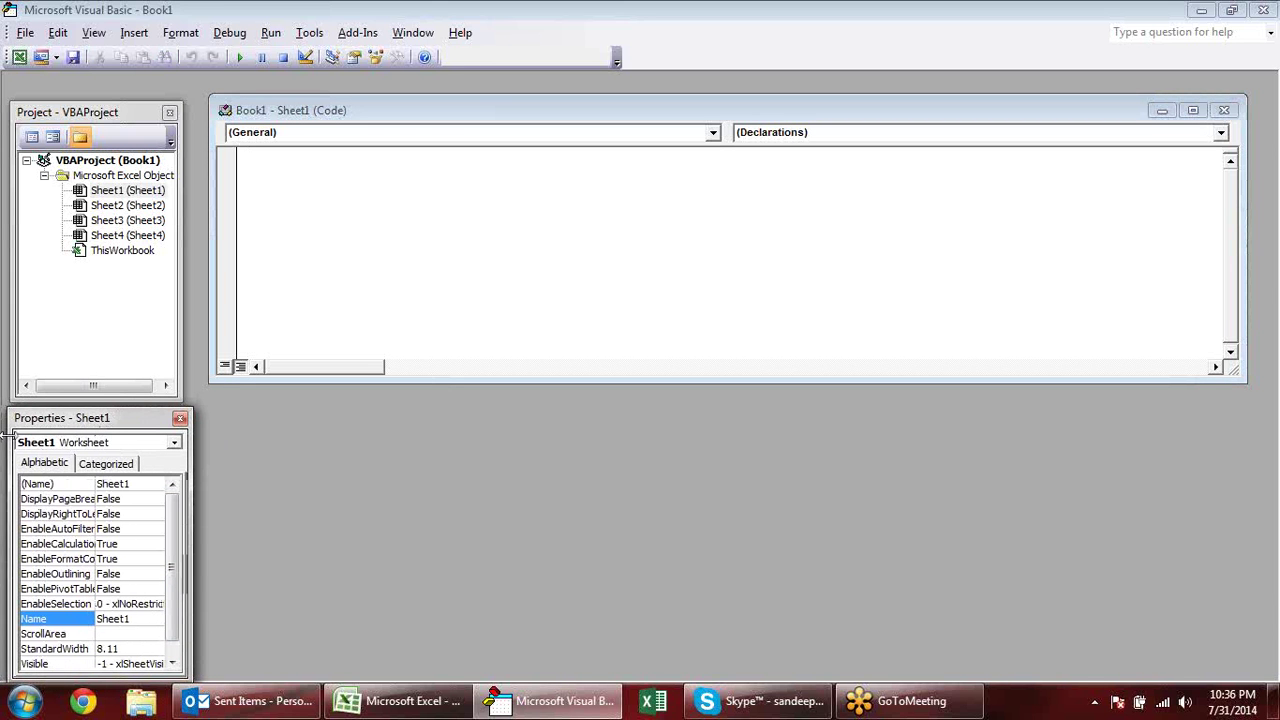
pyautogui.click(130, 206)
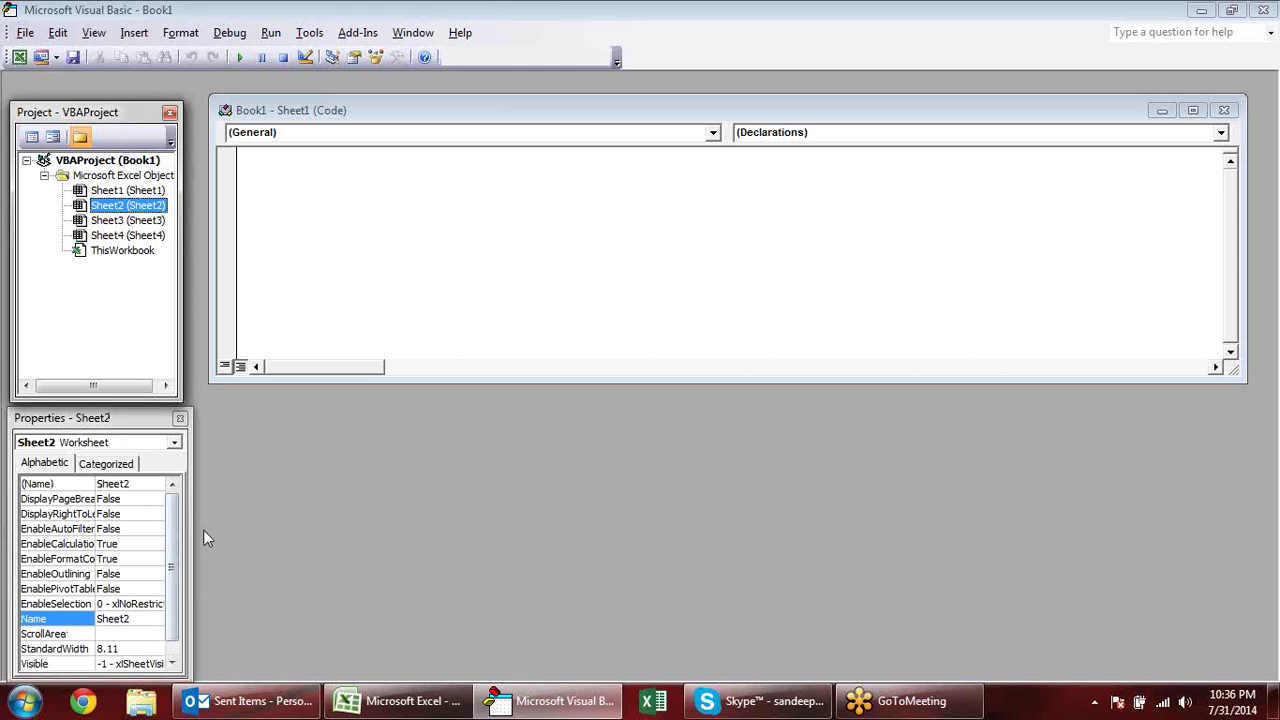
# Select Sheet4 in the project, then return to Sheet1's code window
pyautogui.moveTo(174, 566); pyautogui.dragTo(213, 563)
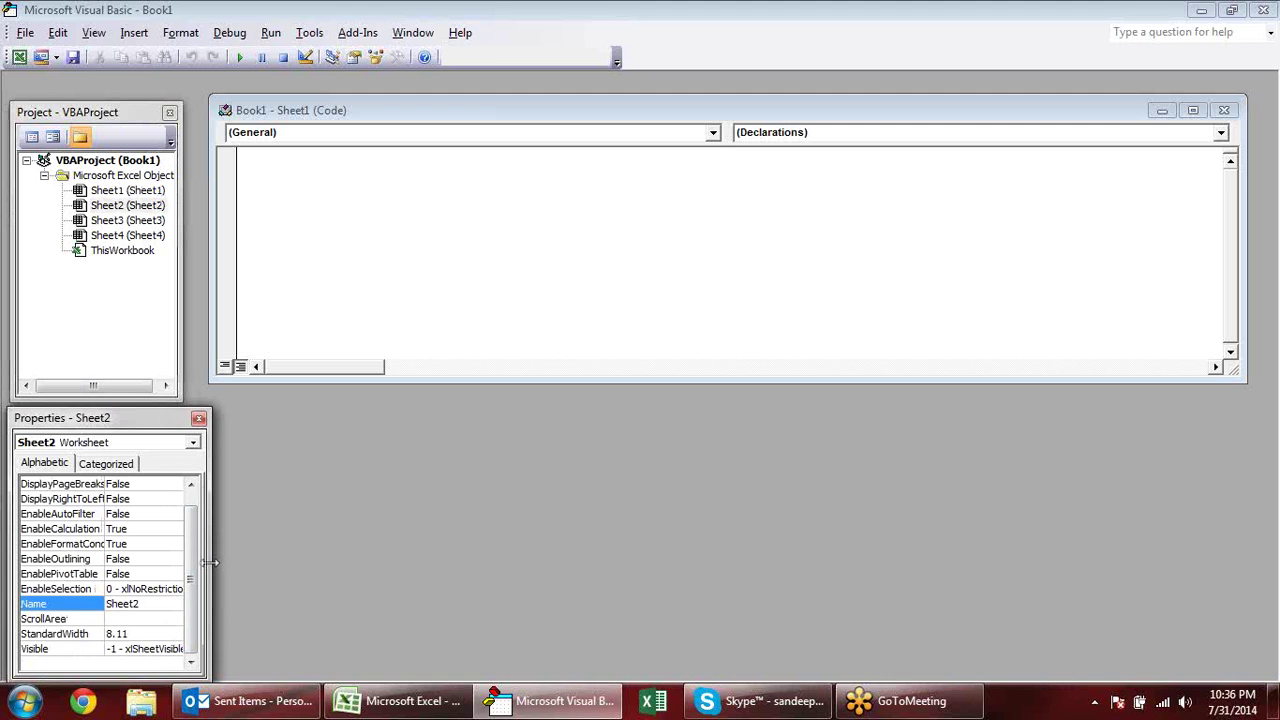
pyautogui.scroll(4, 190, 575)
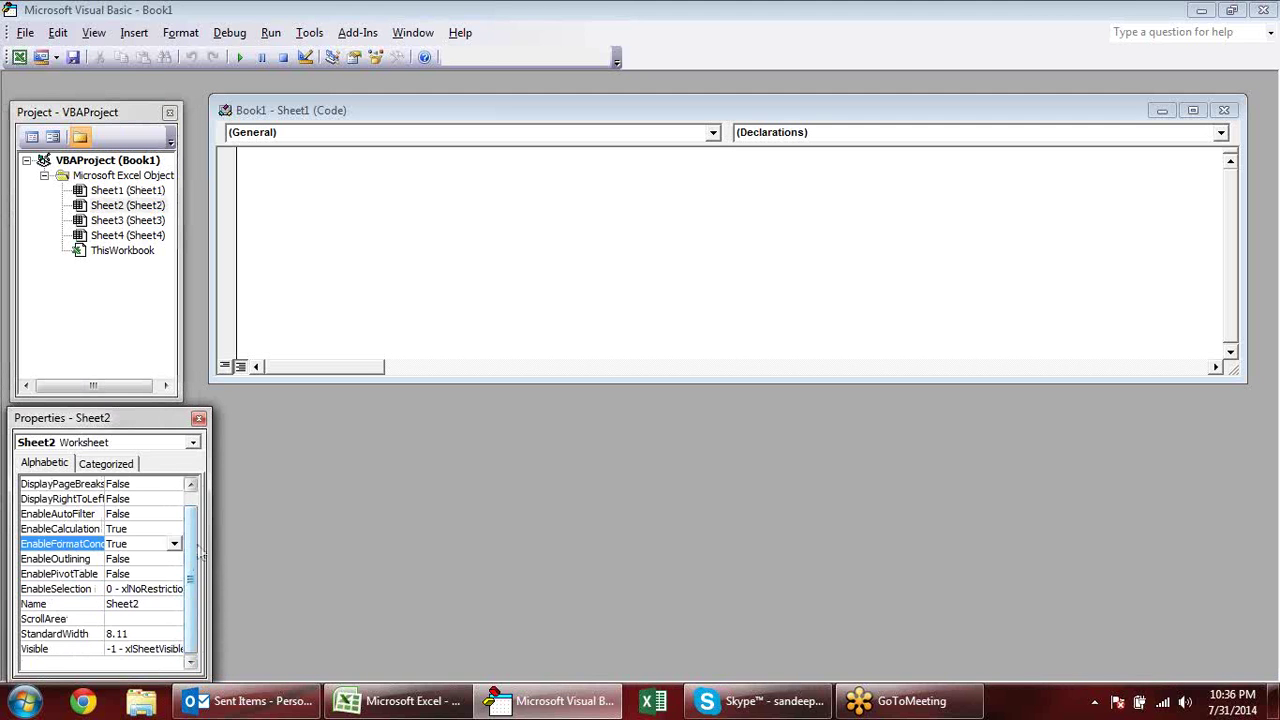
pyautogui.scroll(1, 193, 550)
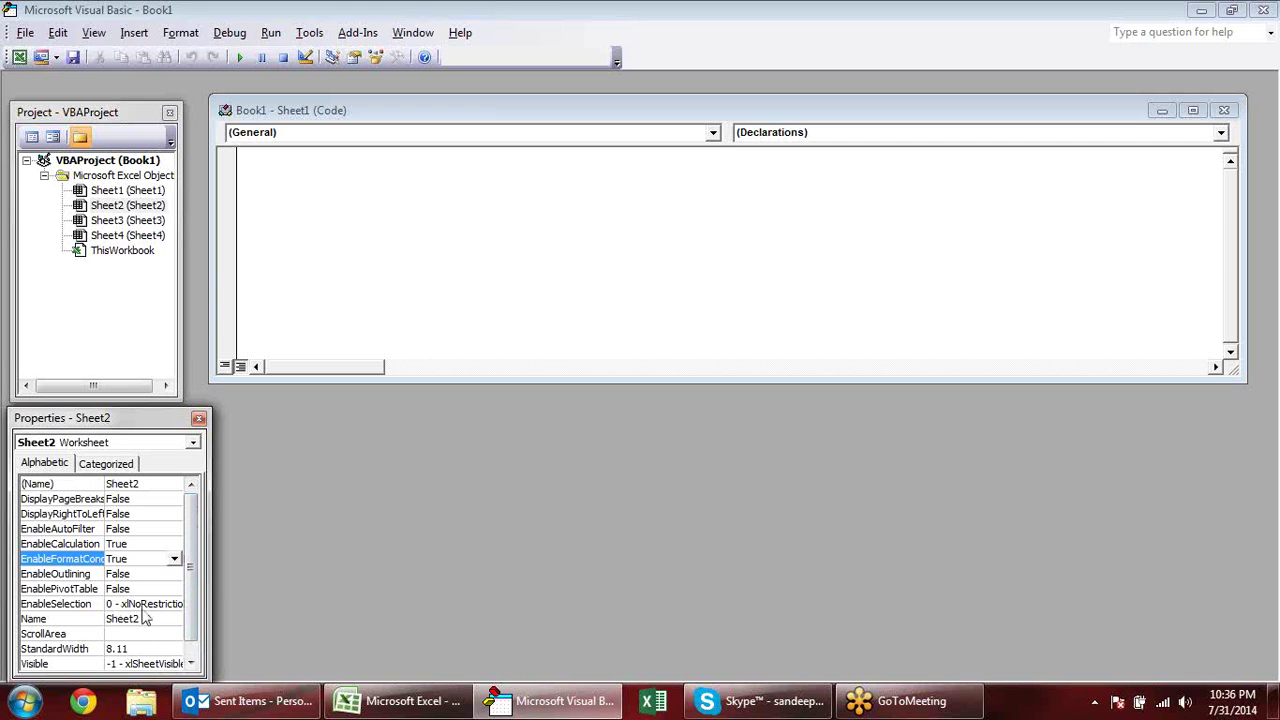
pyautogui.click(118, 236)
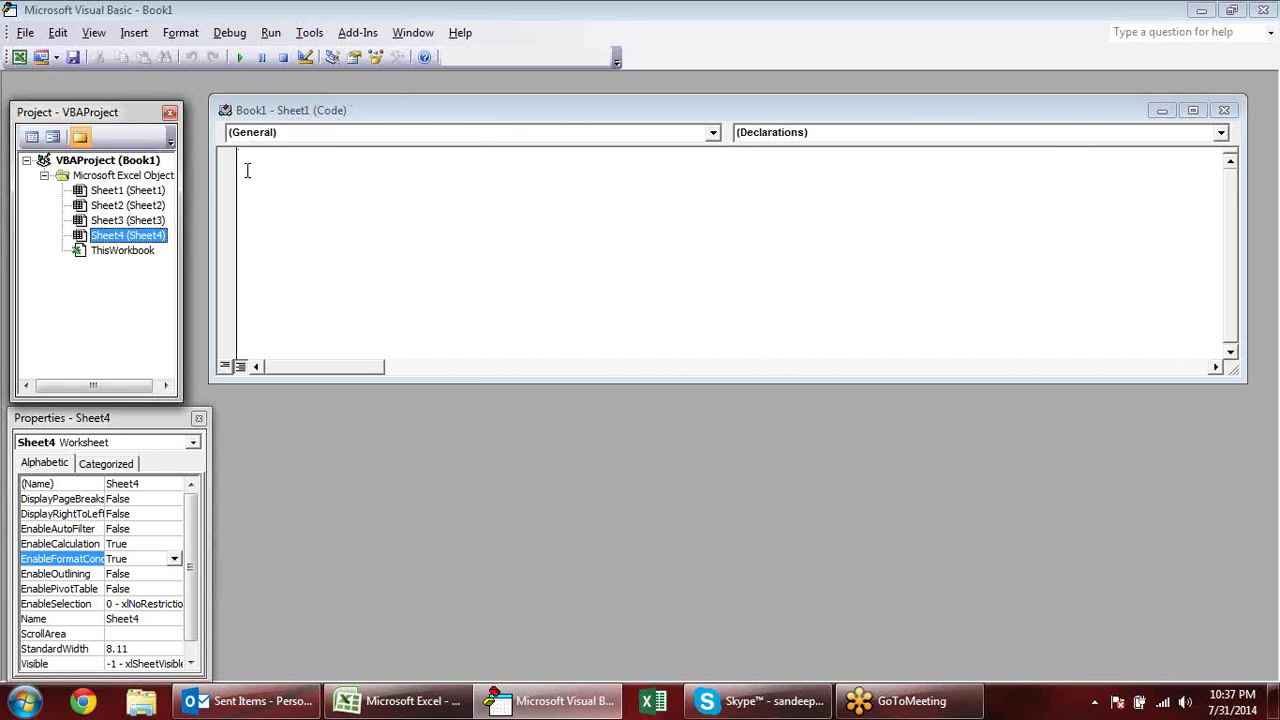
pyautogui.click(148, 195)
pyautogui.click(355, 122)
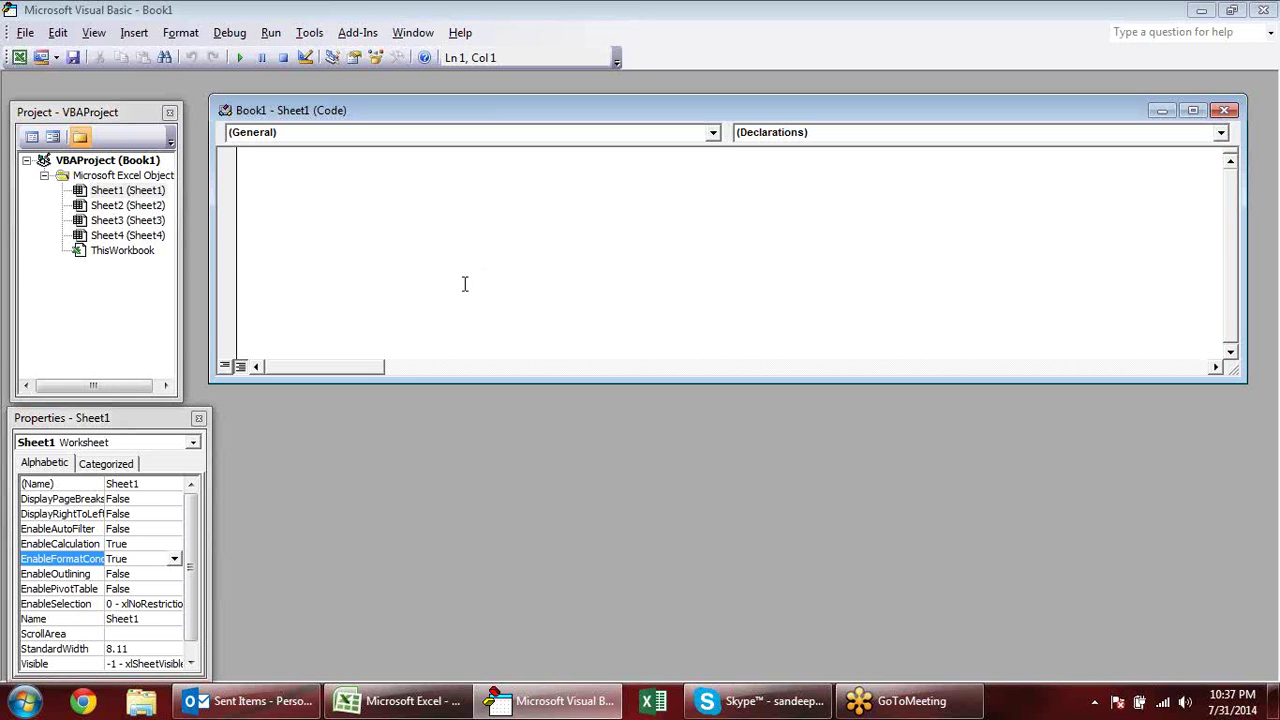
# Delete Sheet1 from the workbook and return to the Visual Basic editor
pyautogui.click(400, 700)
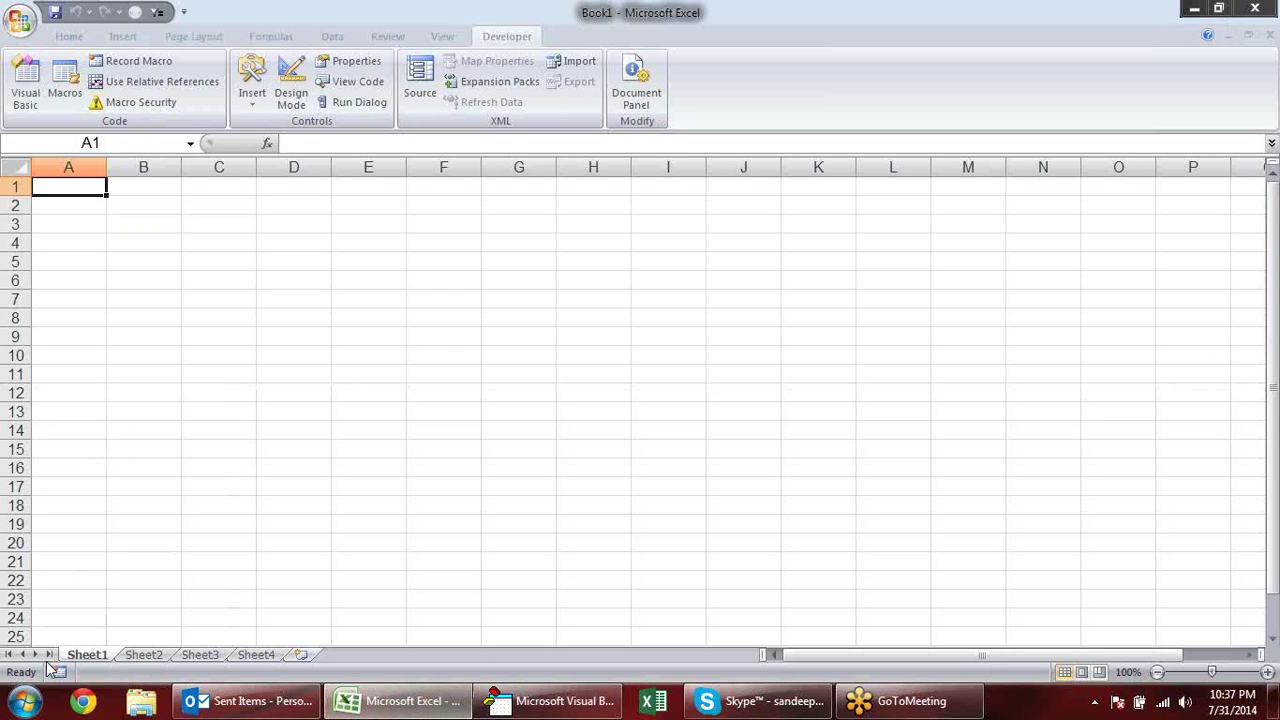
pyautogui.rightClick(99, 660)
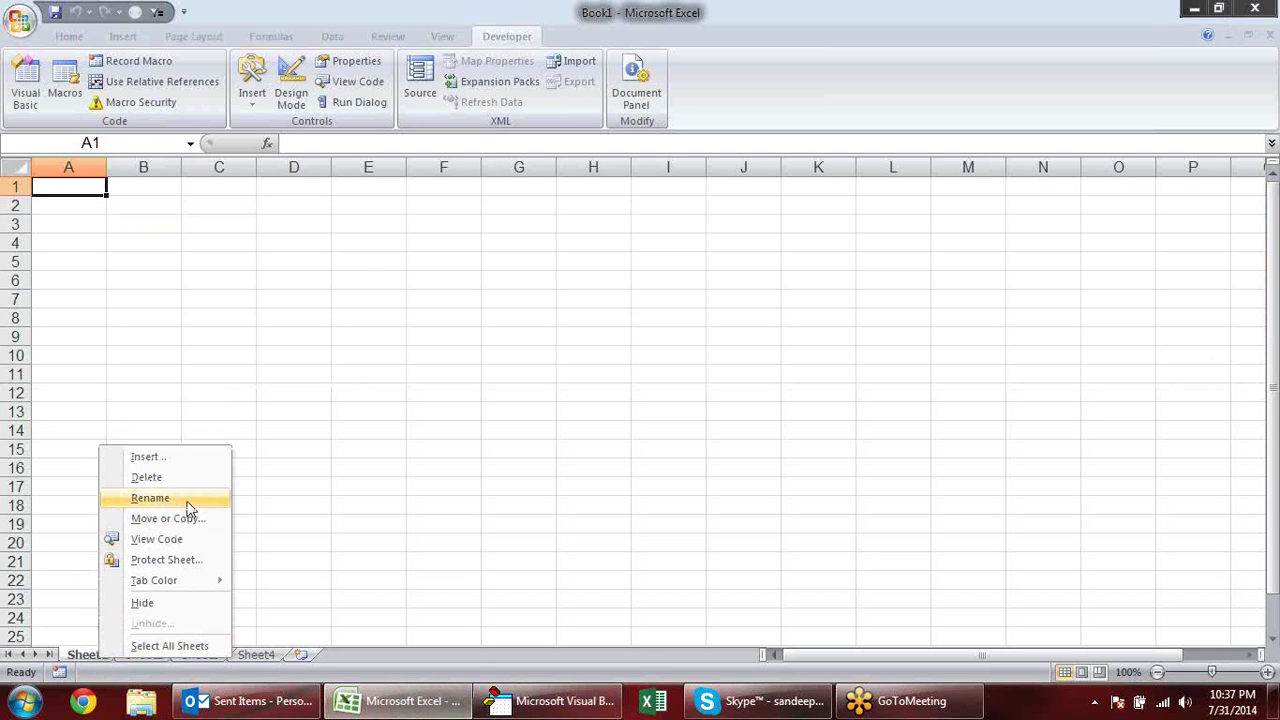
pyautogui.click(165, 478)
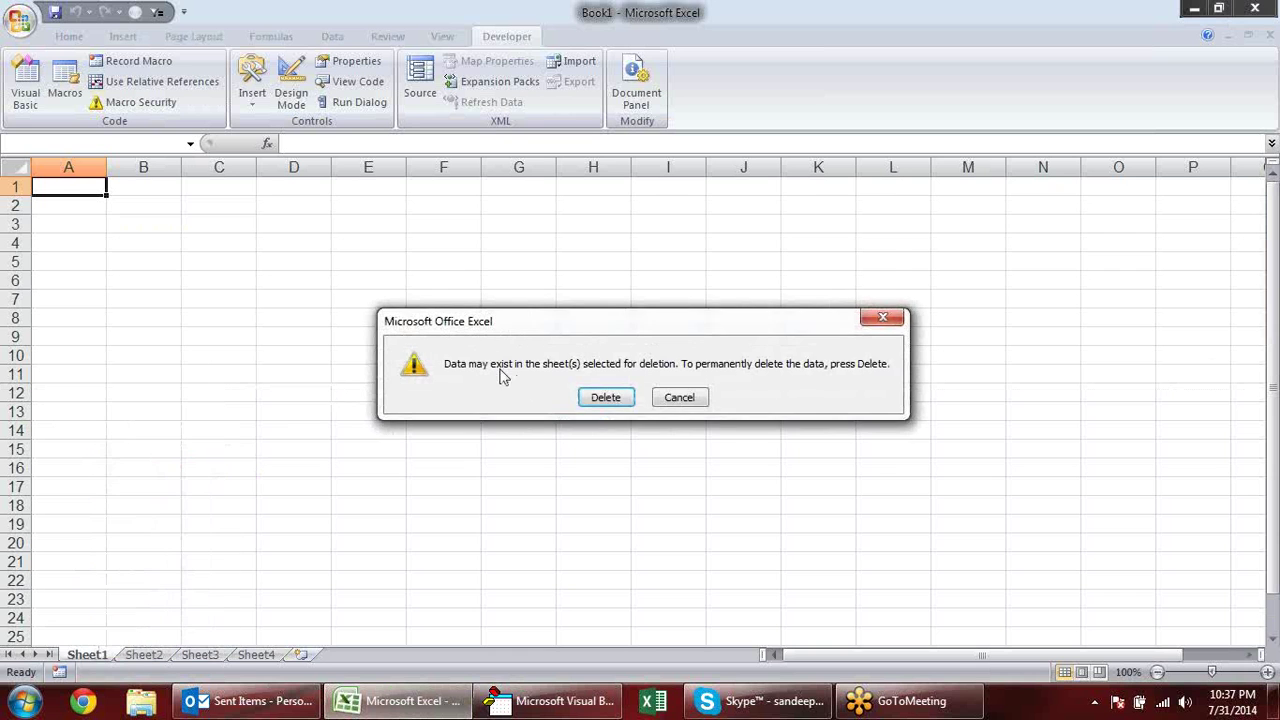
pyautogui.click(605, 398)
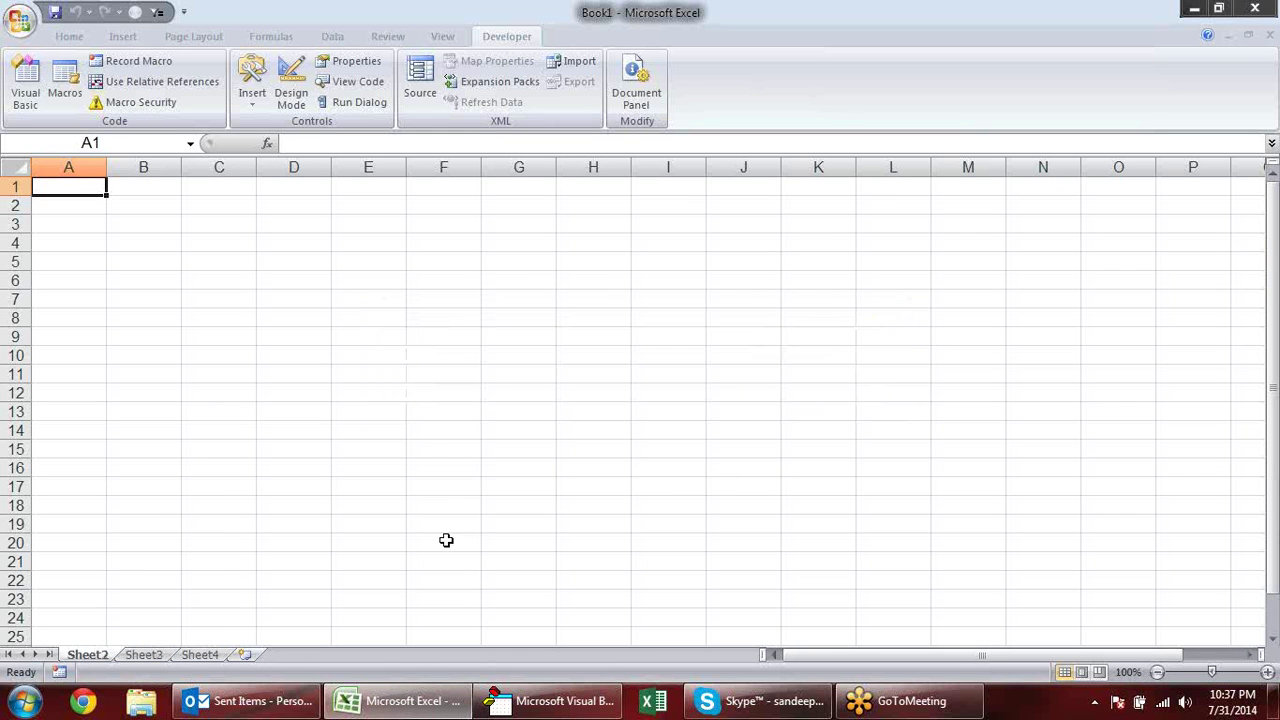
pyautogui.click(563, 702)
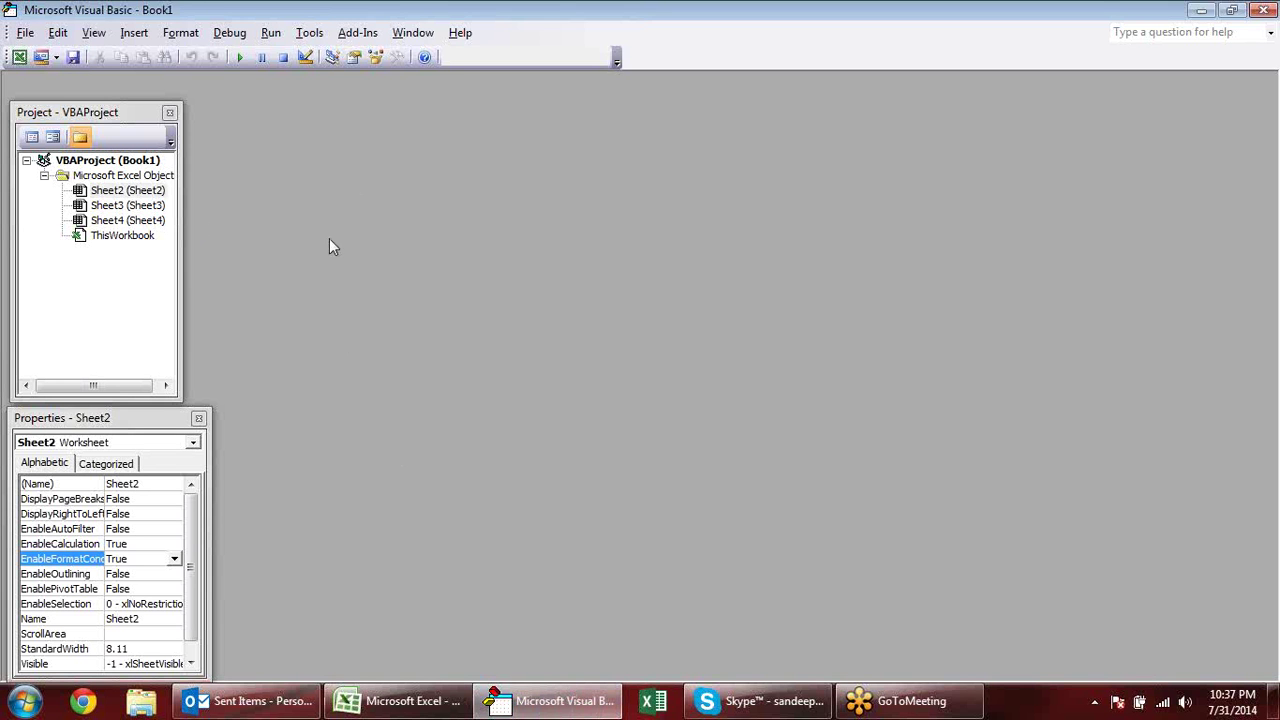
# Insert a new Module1 into the project and enlarge its code window
pyautogui.click(127, 190)
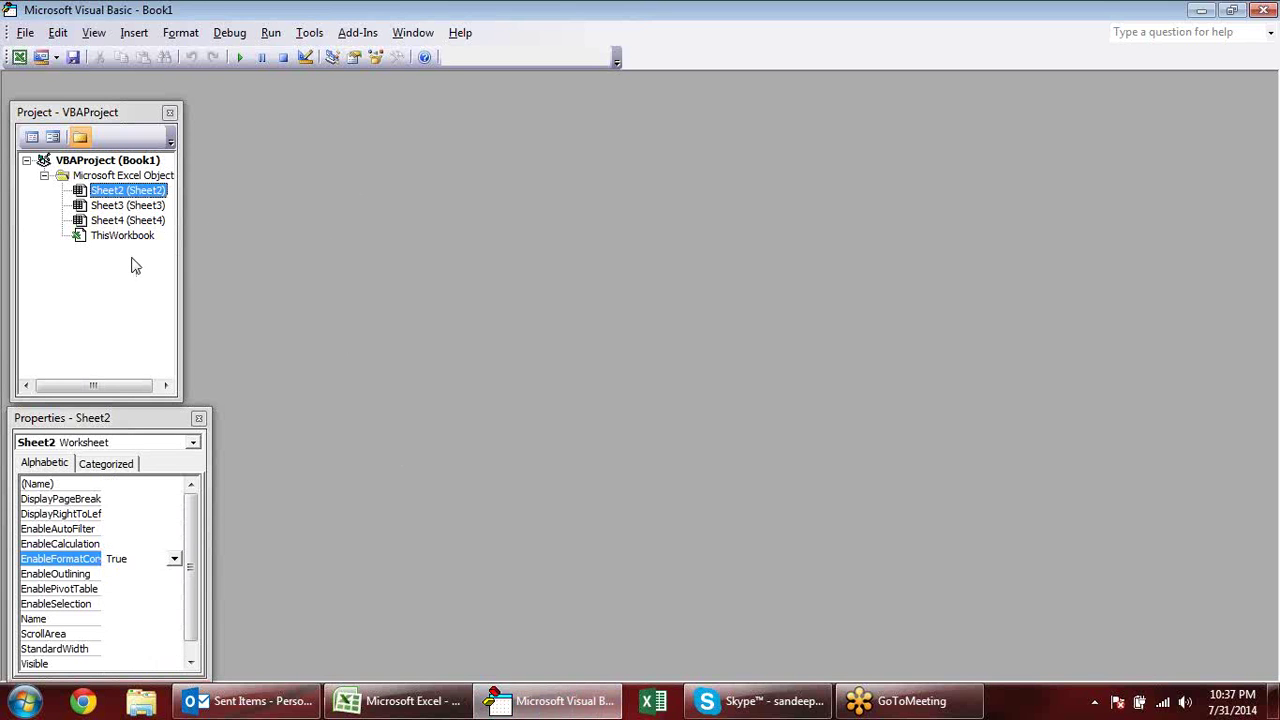
pyautogui.click(136, 33)
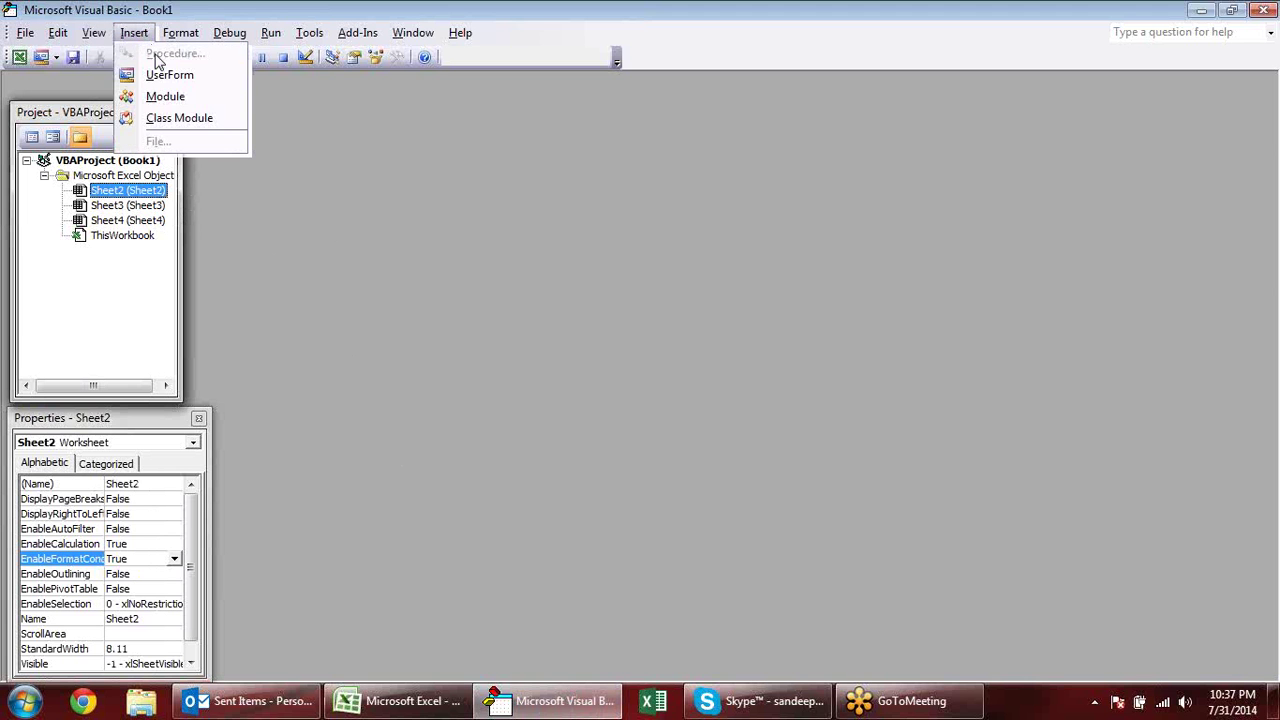
pyautogui.click(165, 100)
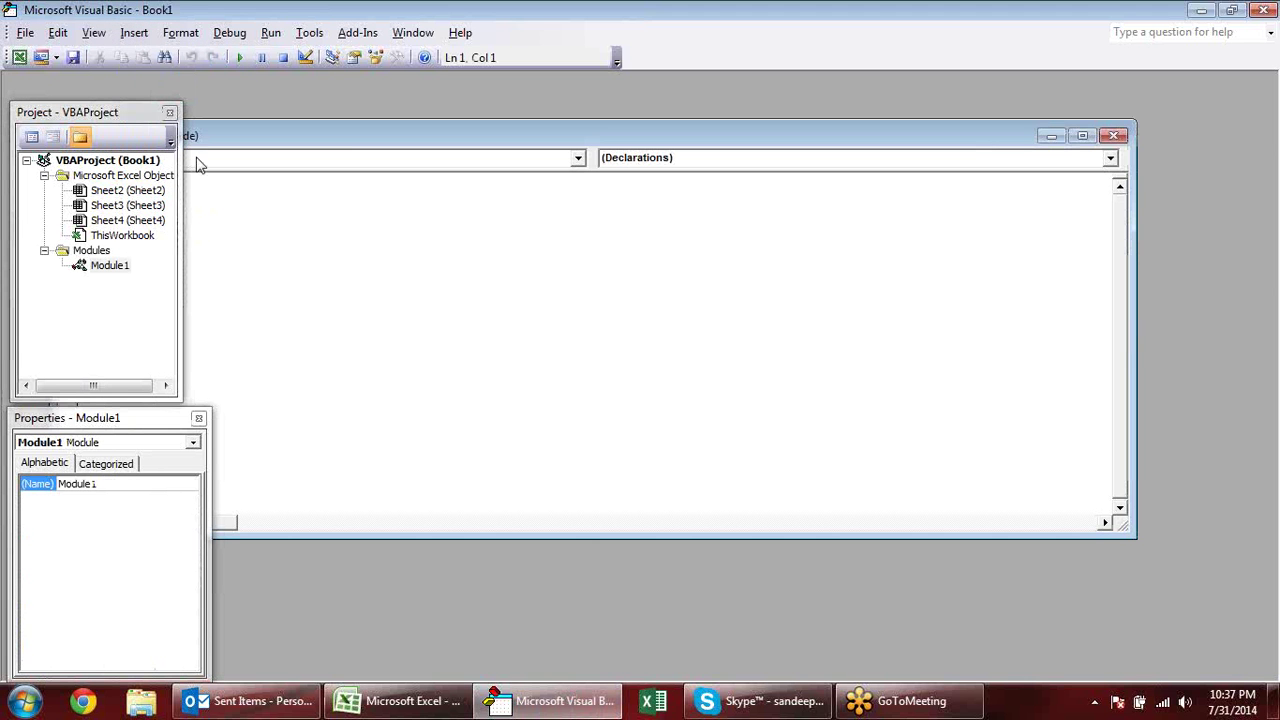
pyautogui.doubleClick(357, 142)
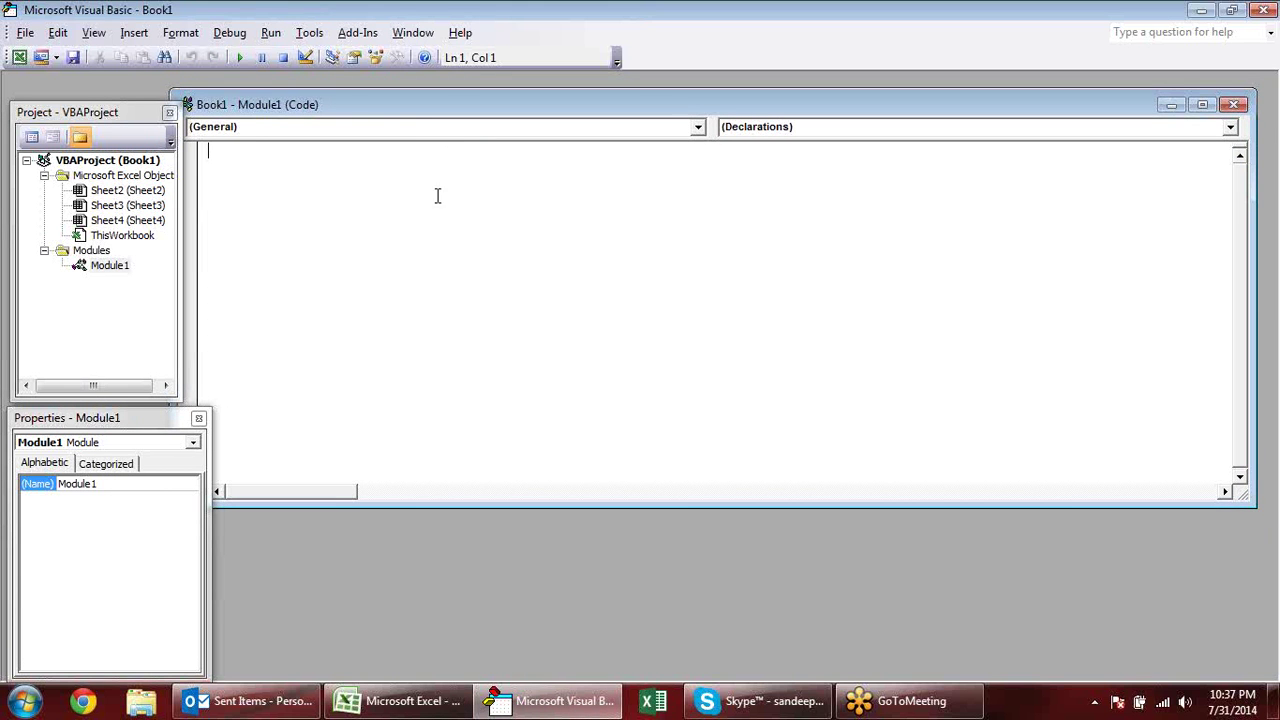
pyautogui.moveTo(387, 111); pyautogui.dragTo(403, 92)
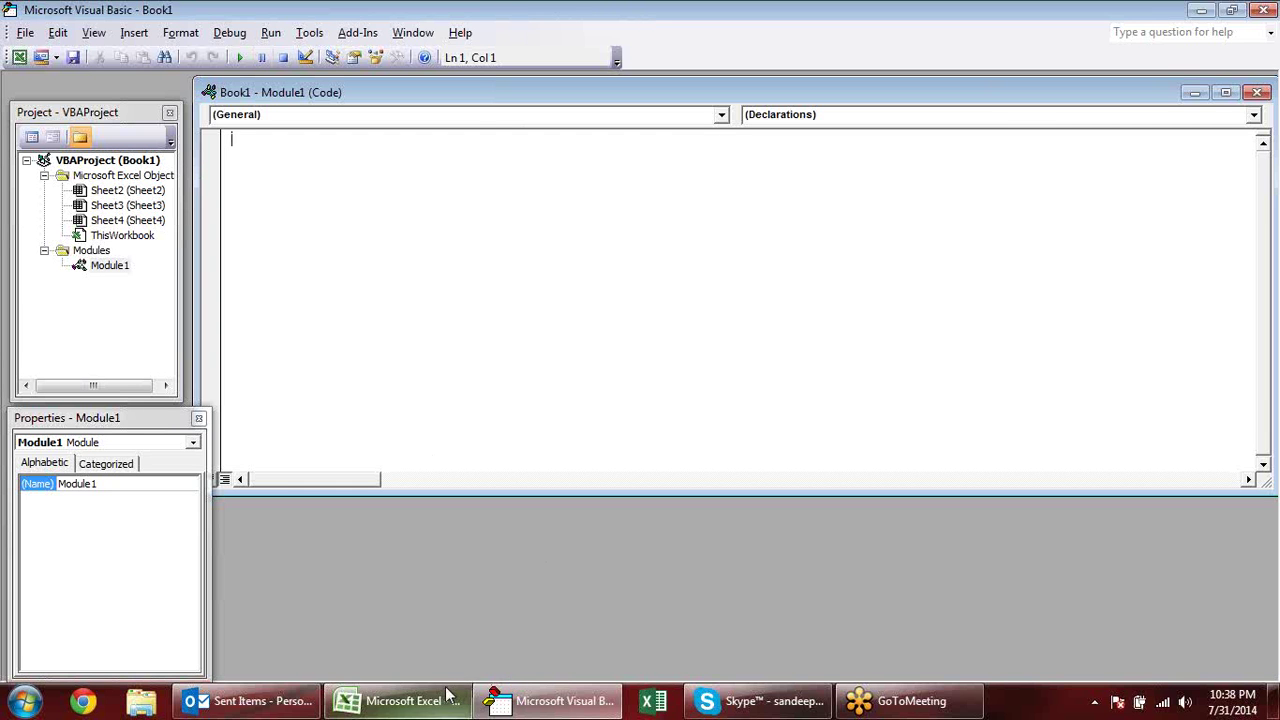
pyautogui.moveTo(452, 698)
pyautogui.click(486, 617)
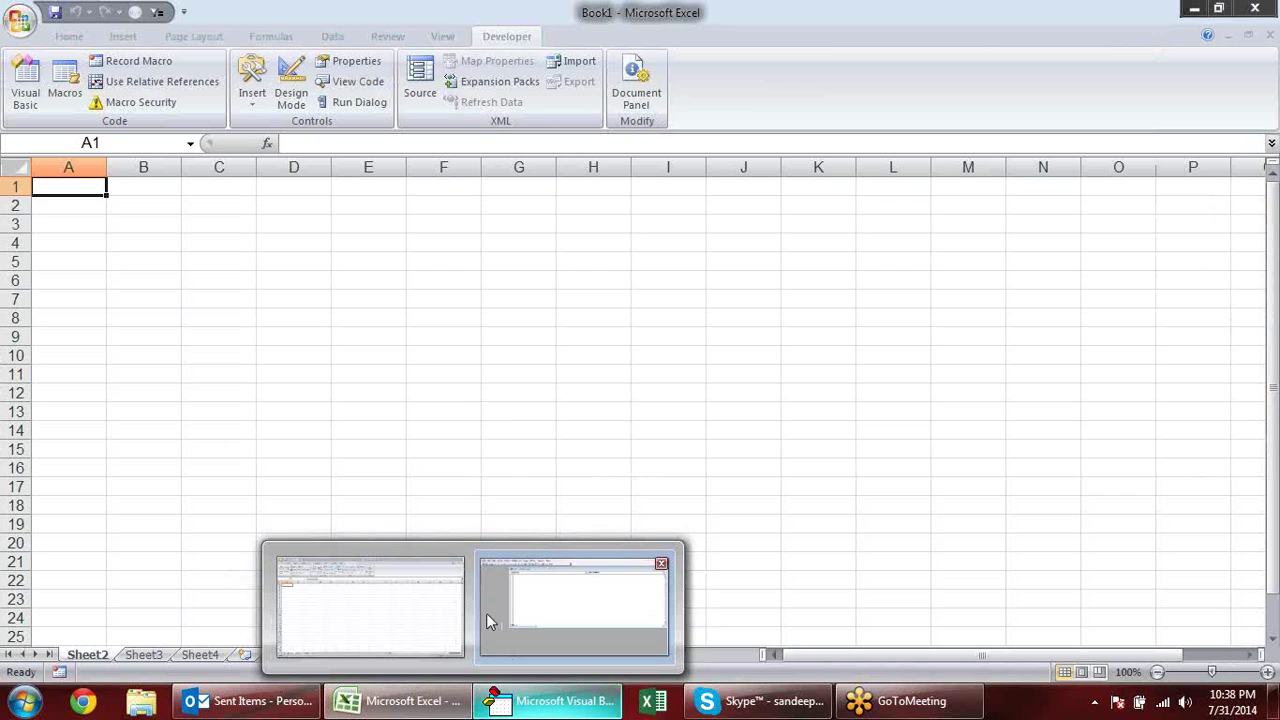
pyautogui.click(503, 411)
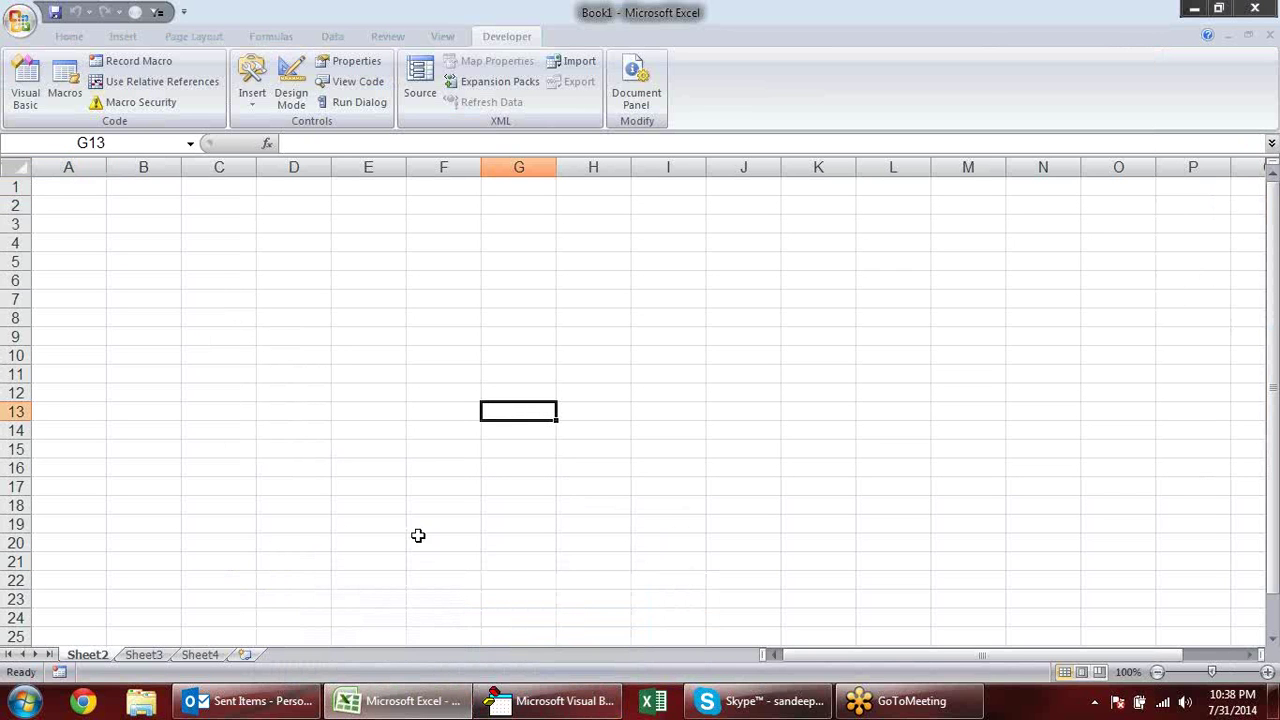
pyautogui.click(27, 98)
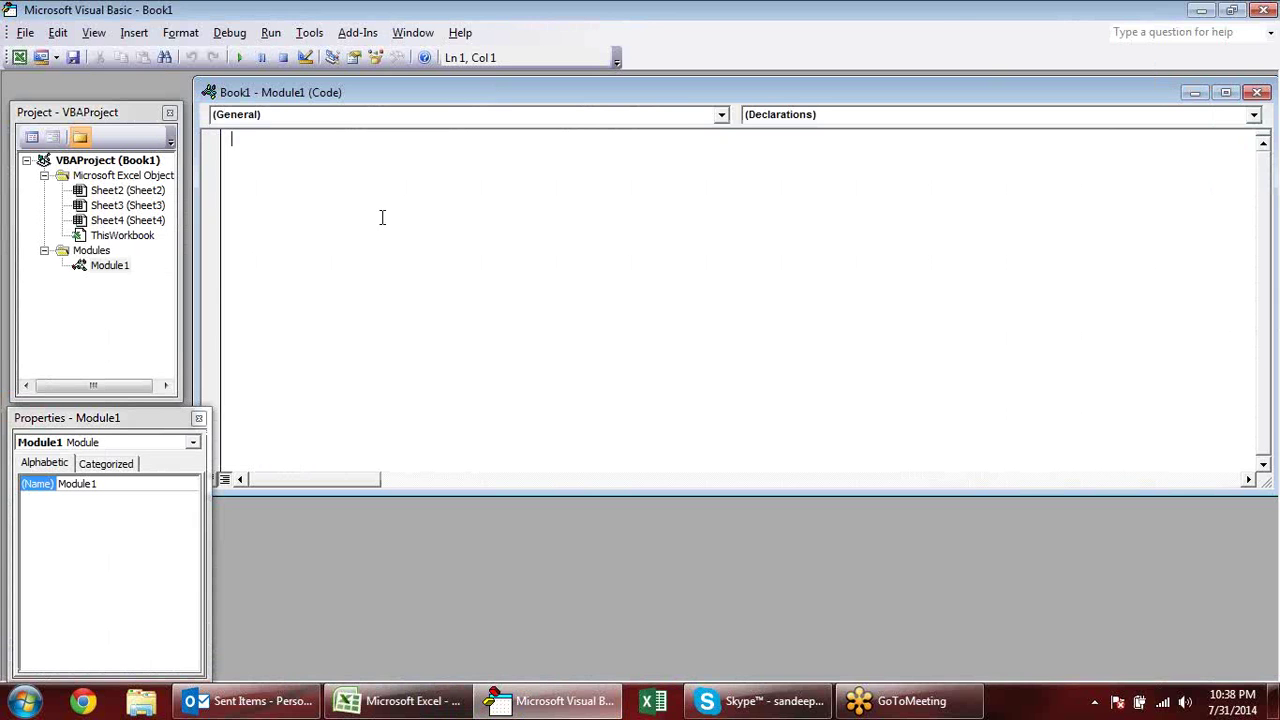
# Declare Sub a() and Function b() in Module1, fixing the 'funtion' typo
pyautogui.click(327, 194)
pyautogui.write('sub a')
pyautogui.press('Return')
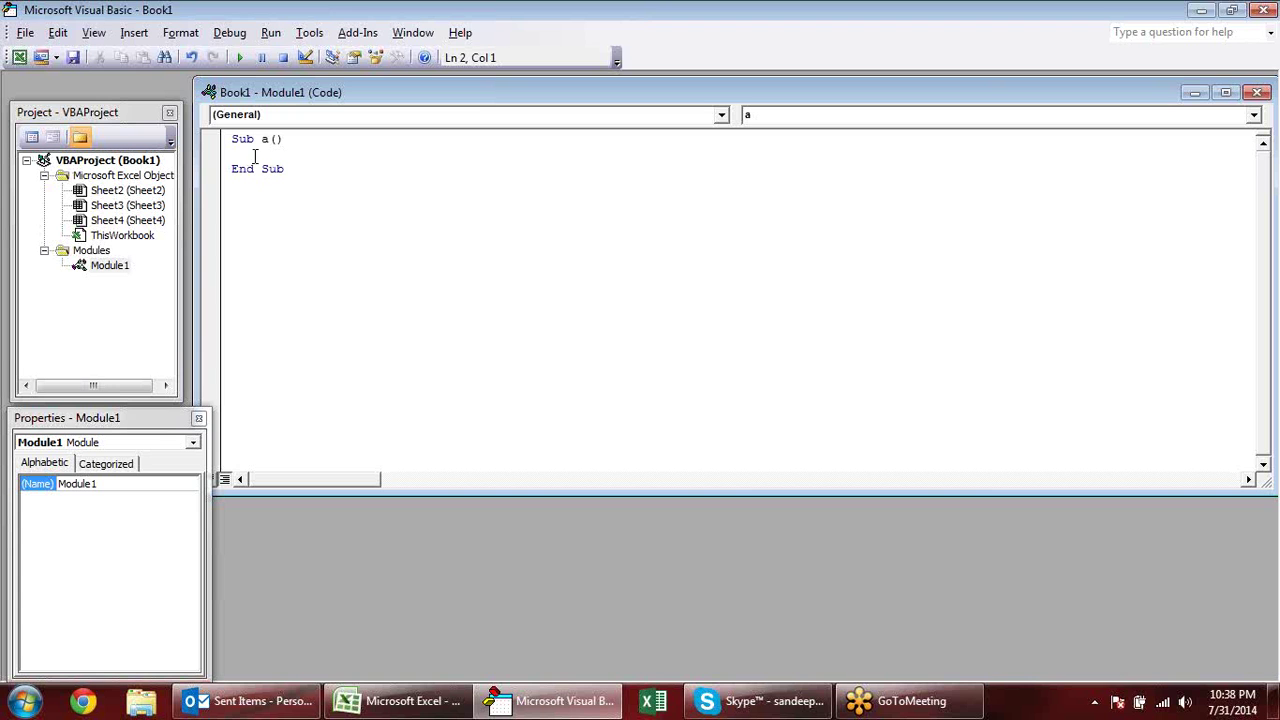
pyautogui.click(312, 179)
pyautogui.write('funtion b()')
pyautogui.press('BackSpace')
pyautogui.press('BackSpace')
pyautogui.press('BackSpace')
pyautogui.press('BackSpace')
pyautogui.press('BackSpace')
pyautogui.press('BackSpace')
pyautogui.press('BackSpace')
pyautogui.write('ction b')
pyautogui.press('Return')
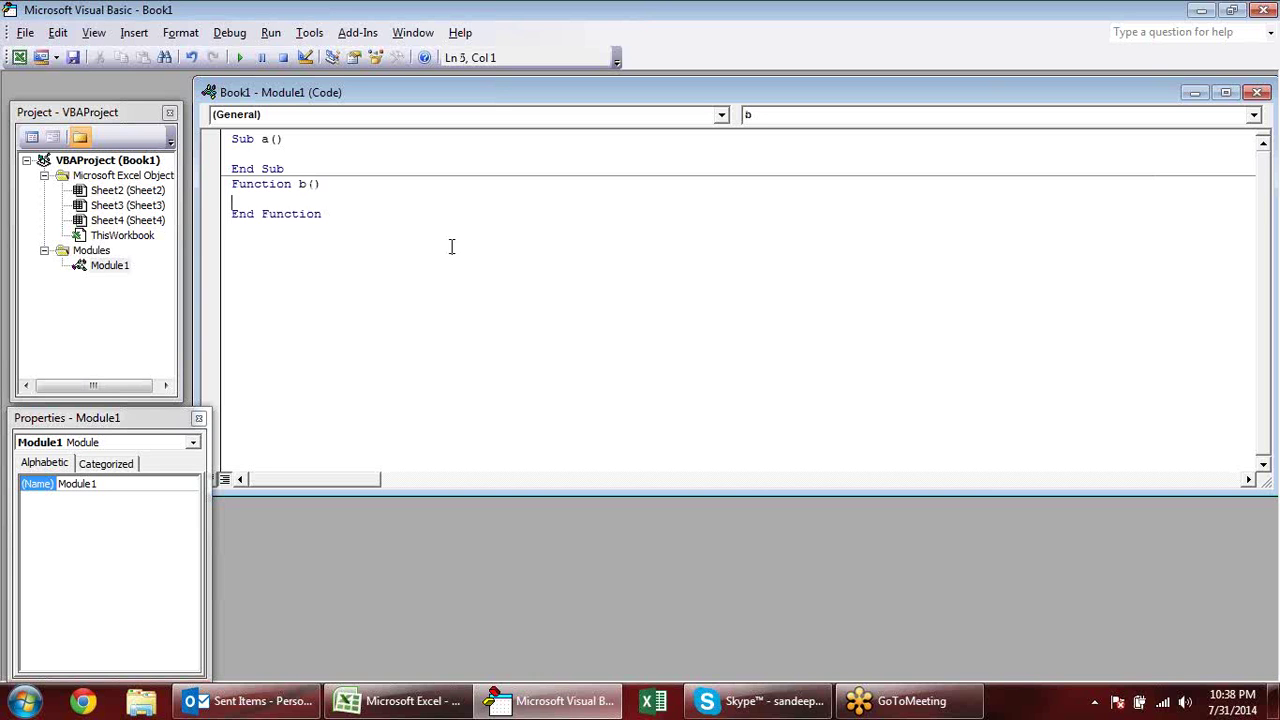
pyautogui.press('Return')
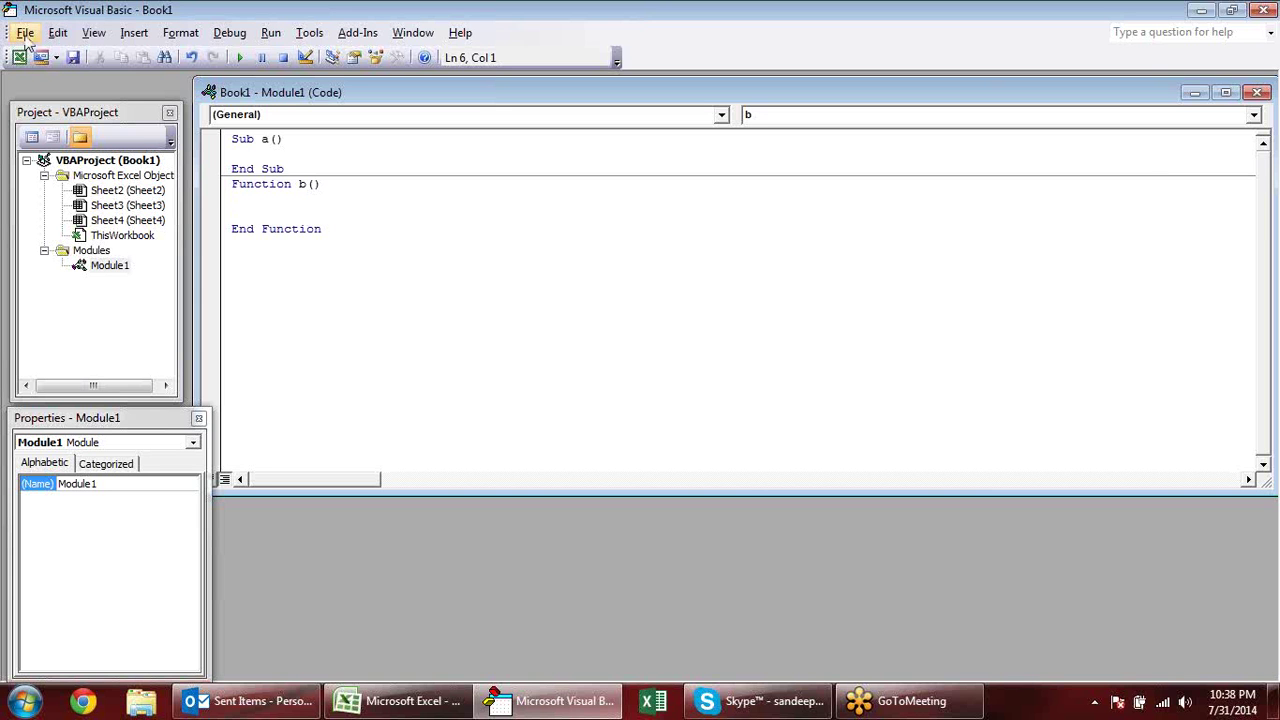
# Add MsgBox "Hello" inside Sub a and b "Hello" inside Function b
pyautogui.click(258, 155)
pyautogui.press('Return')
pyautogui.press('Return')
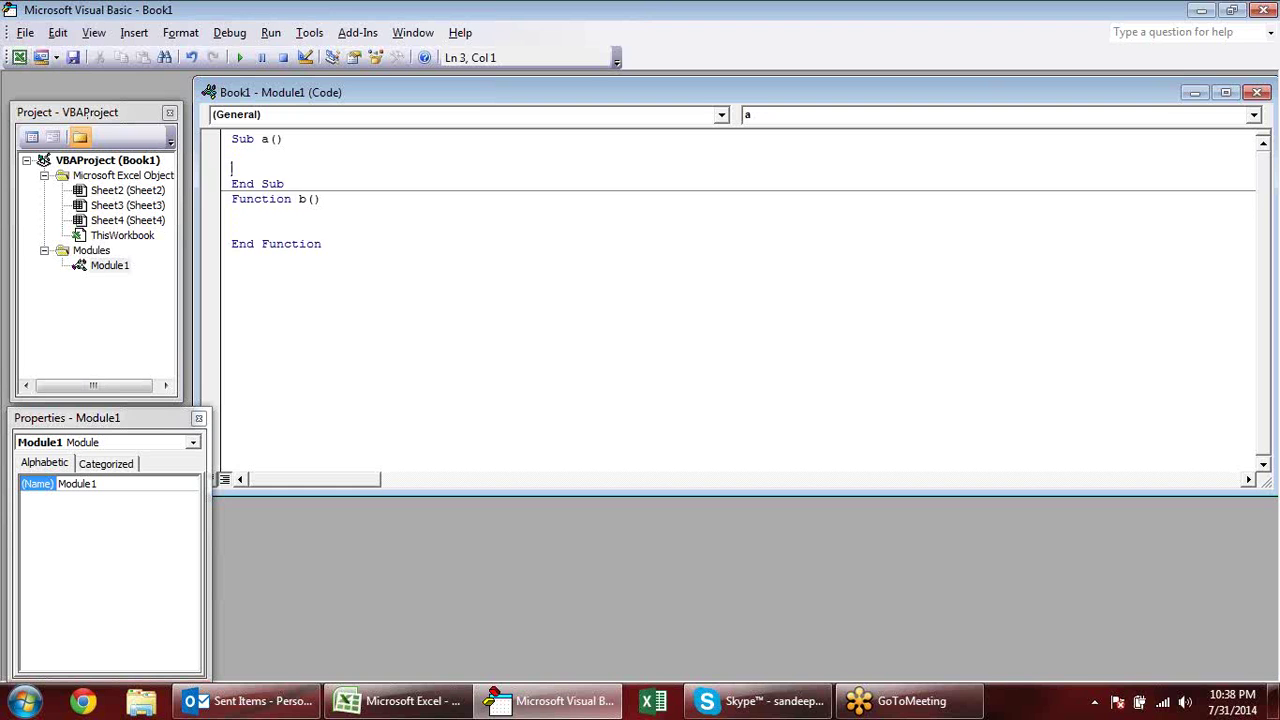
pyautogui.click(292, 168)
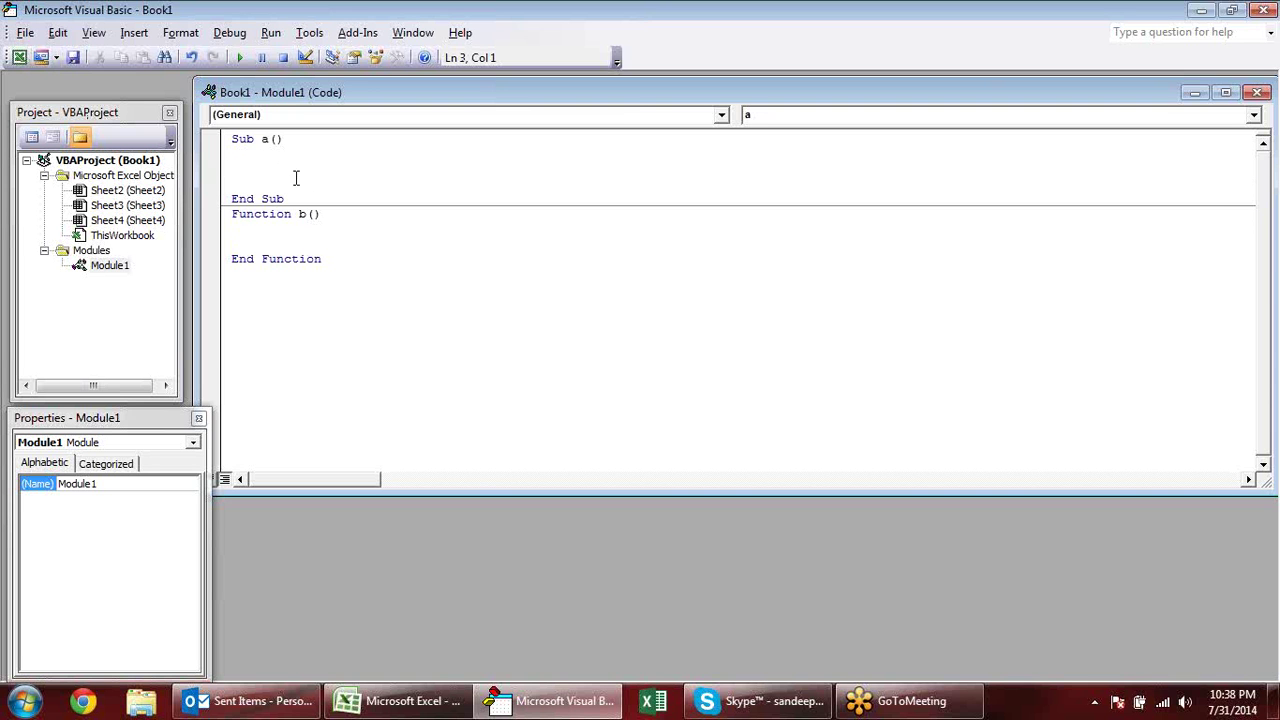
pyautogui.write('msbox')
pyautogui.press('BackSpace')
pyautogui.press('BackSpace')
pyautogui.press('BackSpace')
pyautogui.write('gbbx')
pyautogui.write(' "')
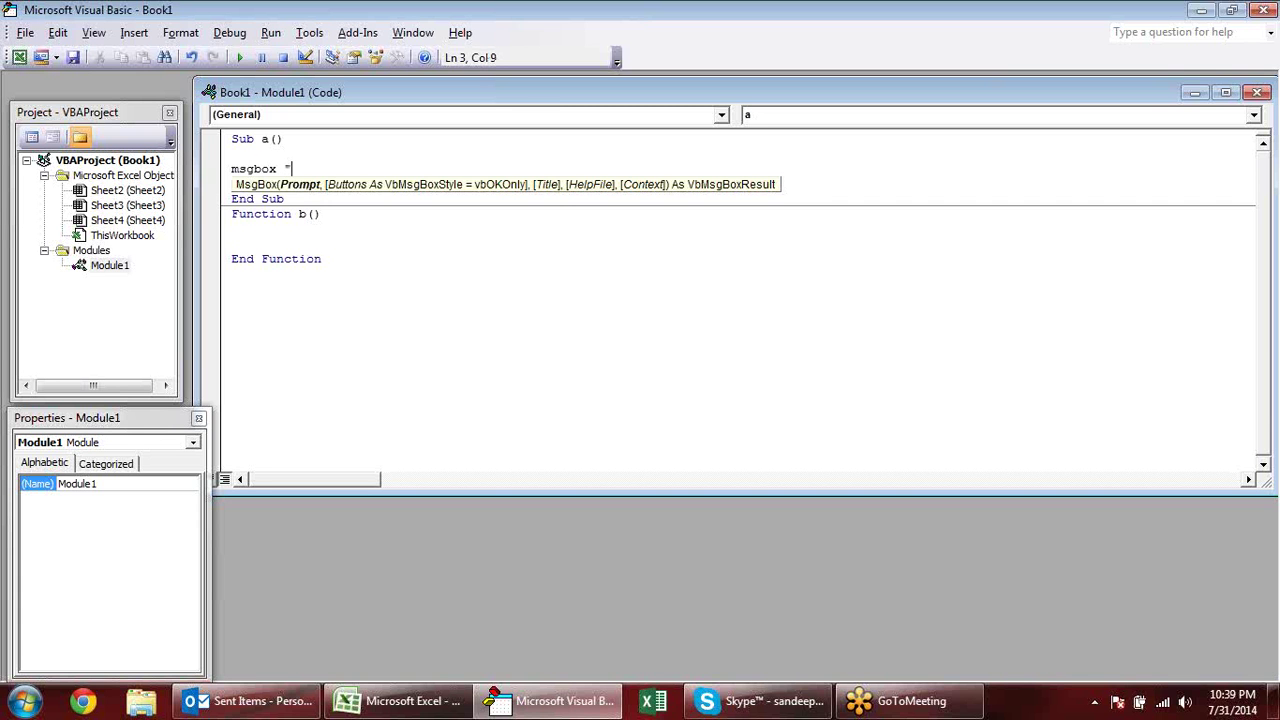
pyautogui.write('Hello"')
pyautogui.click(366, 215)
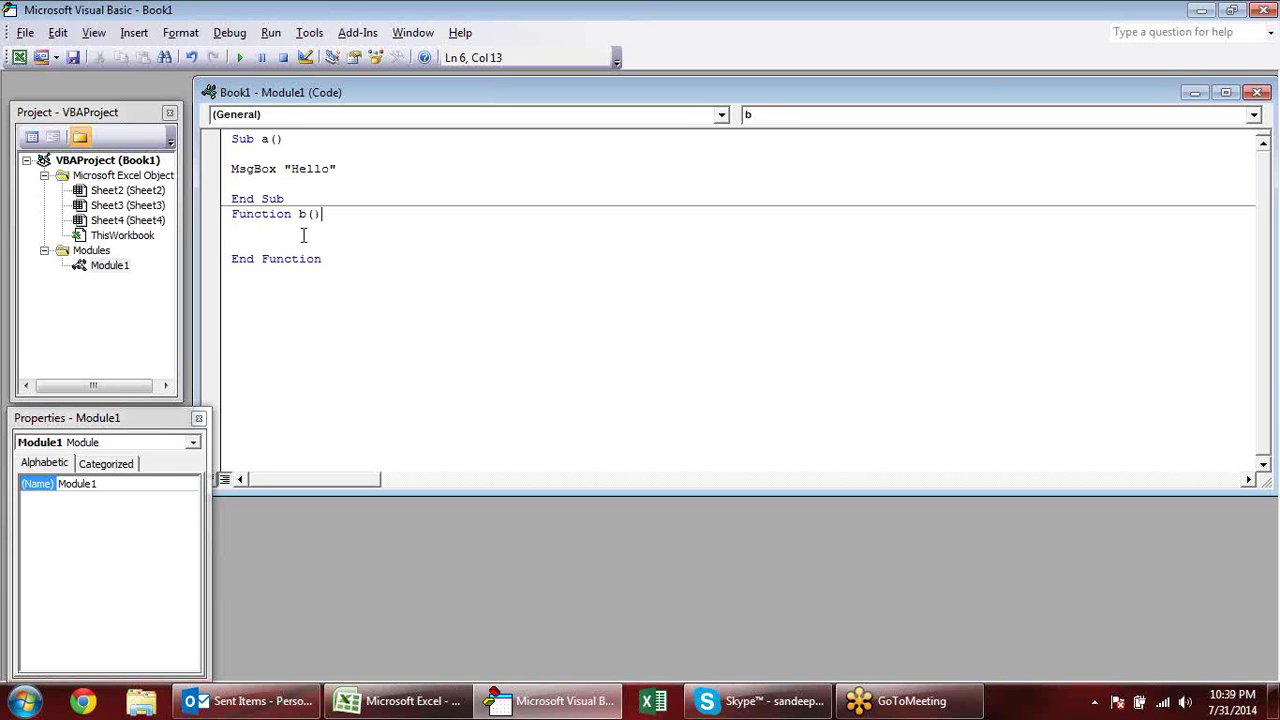
pyautogui.press('Down')
pyautogui.write('b "Hello"')
# Run macro a from Excel's Macros list and dismiss its "Hello" message box
pyautogui.click(263, 141)
pyautogui.click(322, 229)
pyautogui.hotkey('alt', 'F11')
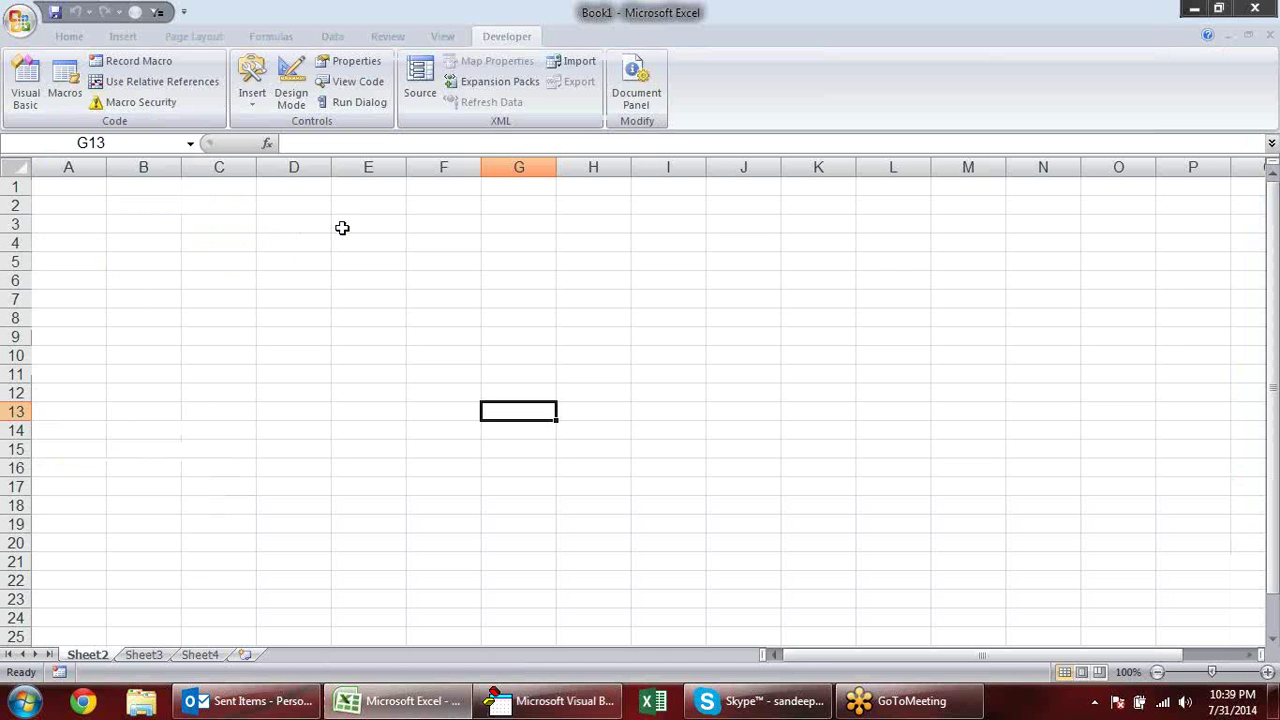
pyautogui.click(63, 95)
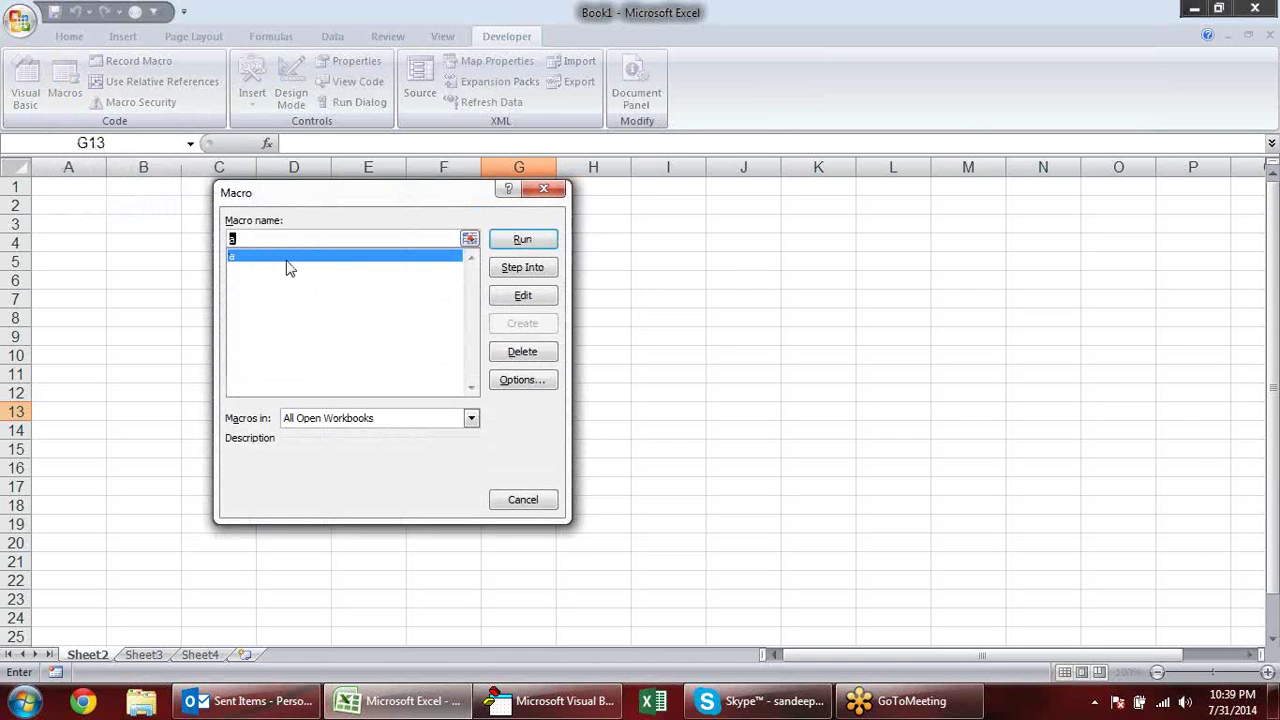
pyautogui.click(521, 244)
pyautogui.click(663, 407)
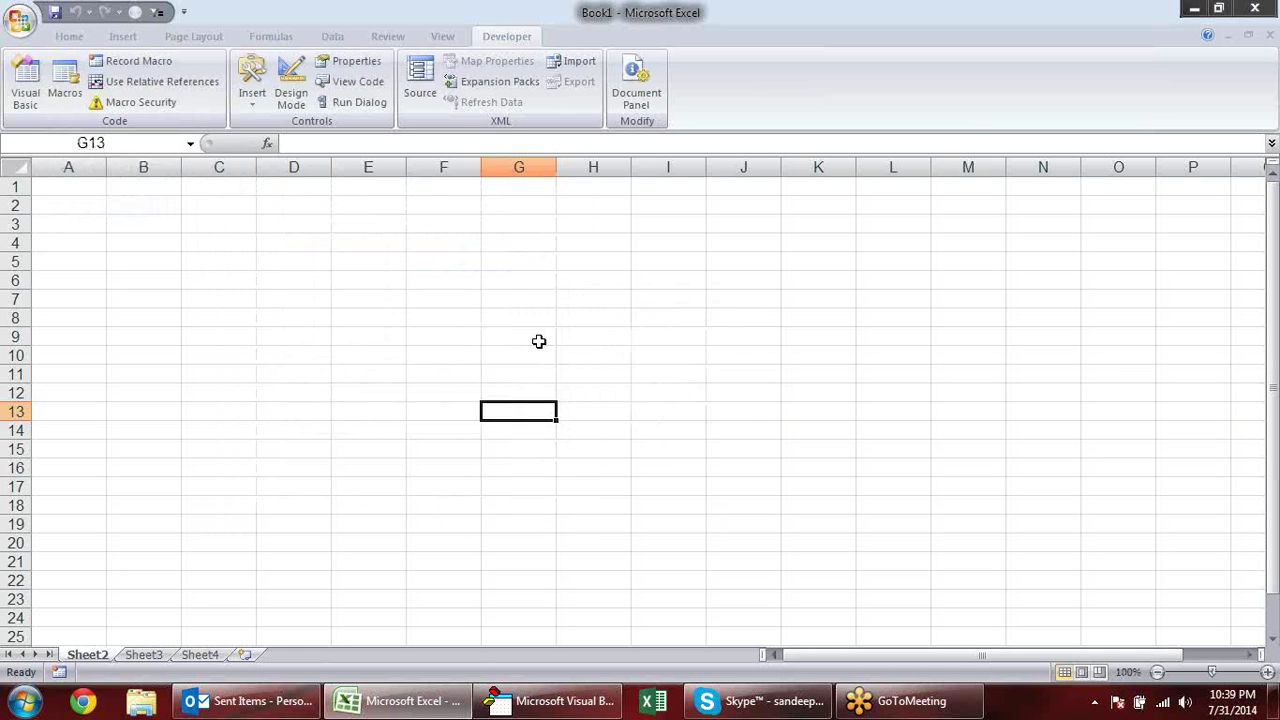
# Enter =b() in cell C5, which still returns #VALUE!, and go back to Module1's code
pyautogui.click(250, 258)
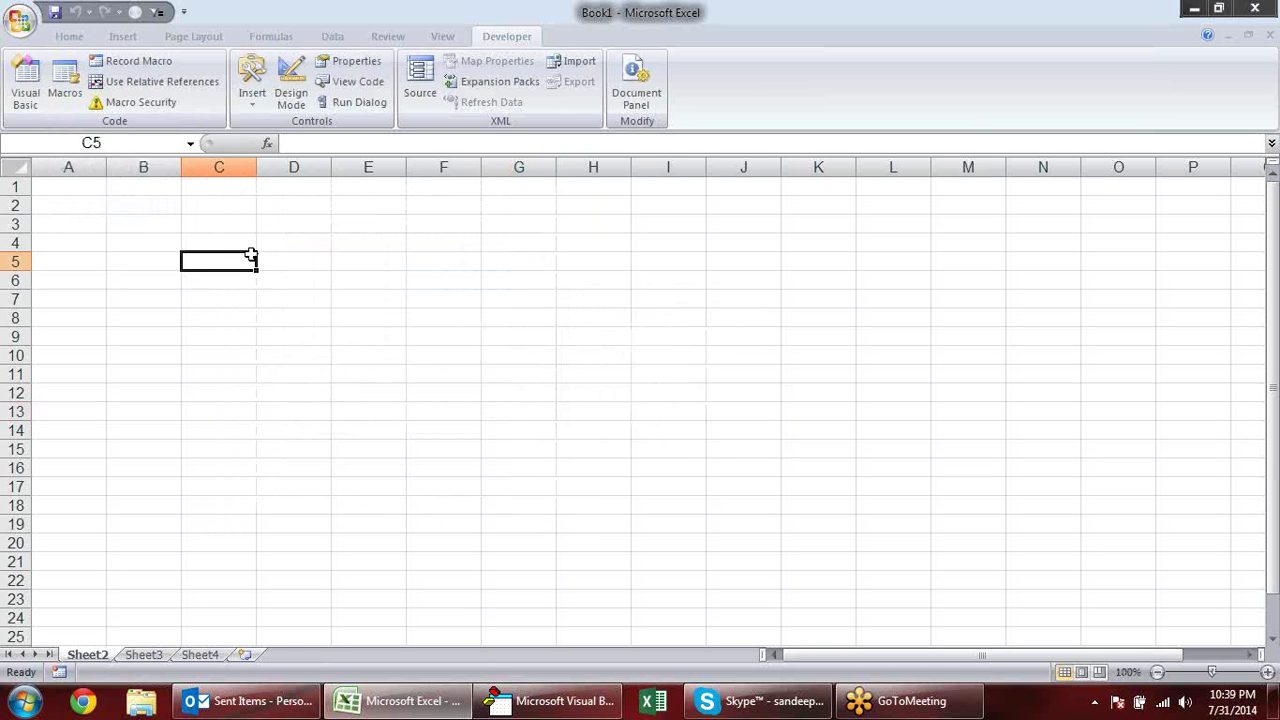
pyautogui.write('=')
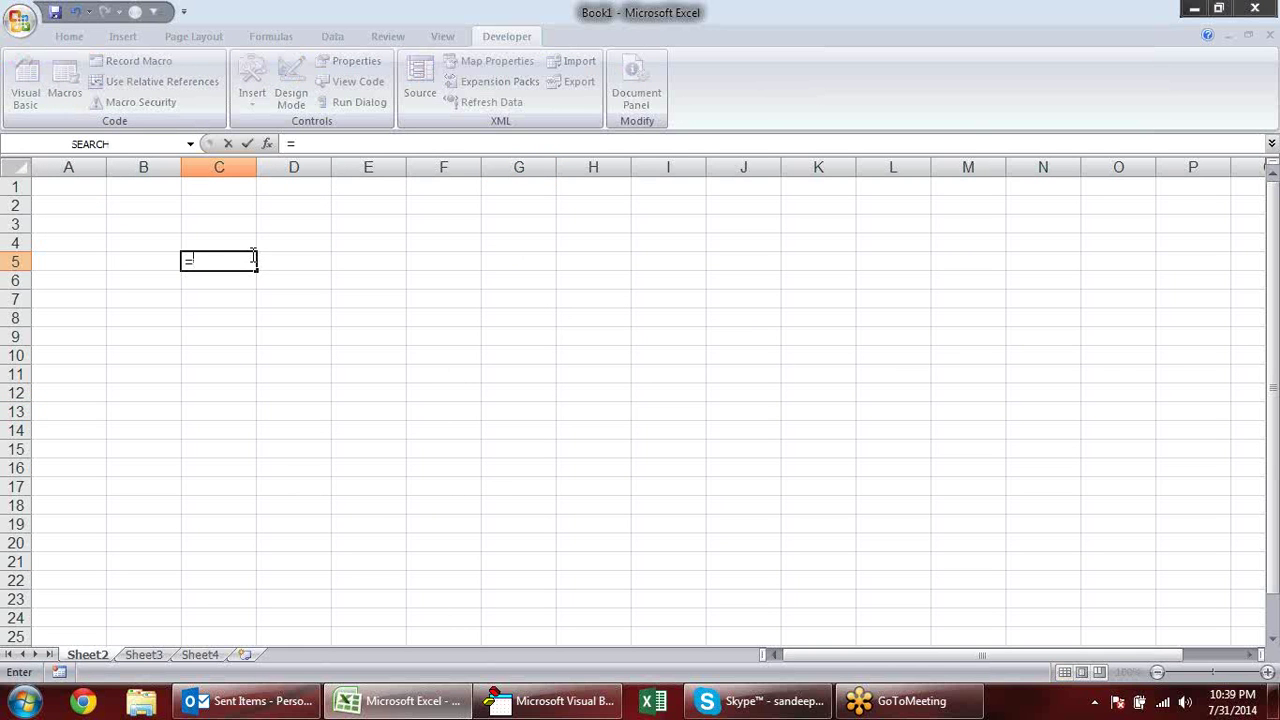
pyautogui.write('b')
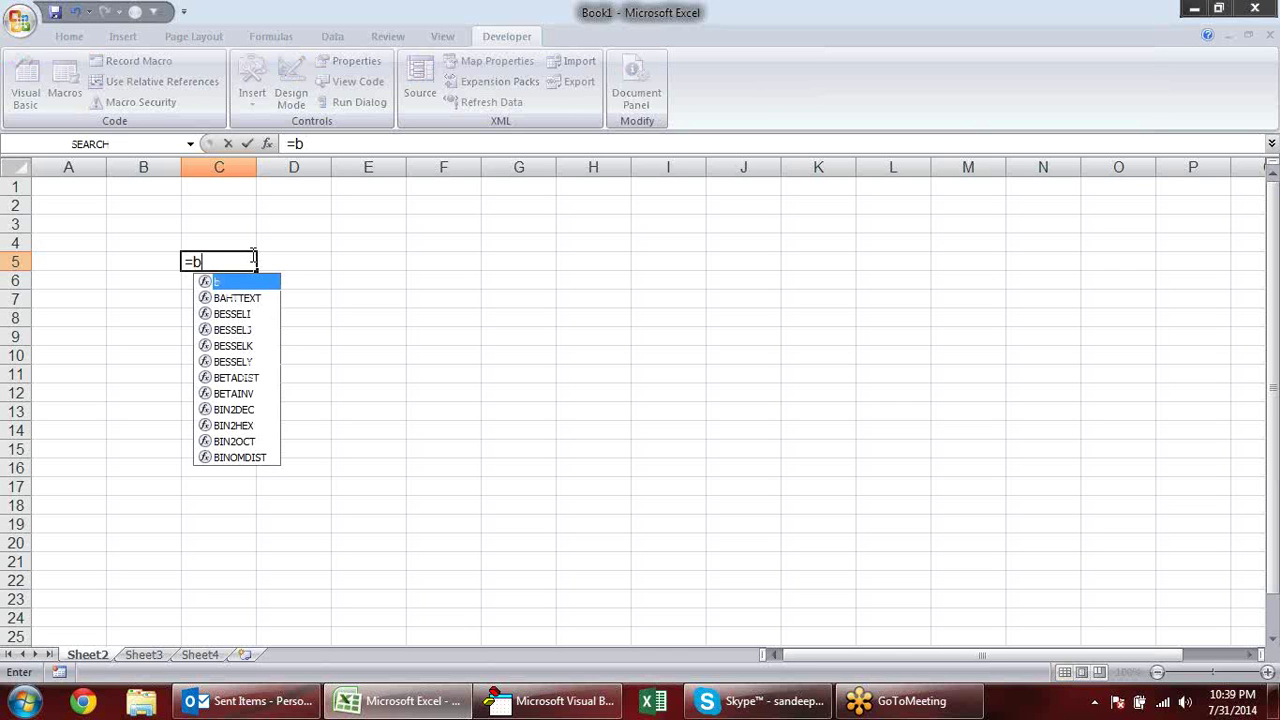
pyautogui.write('(')
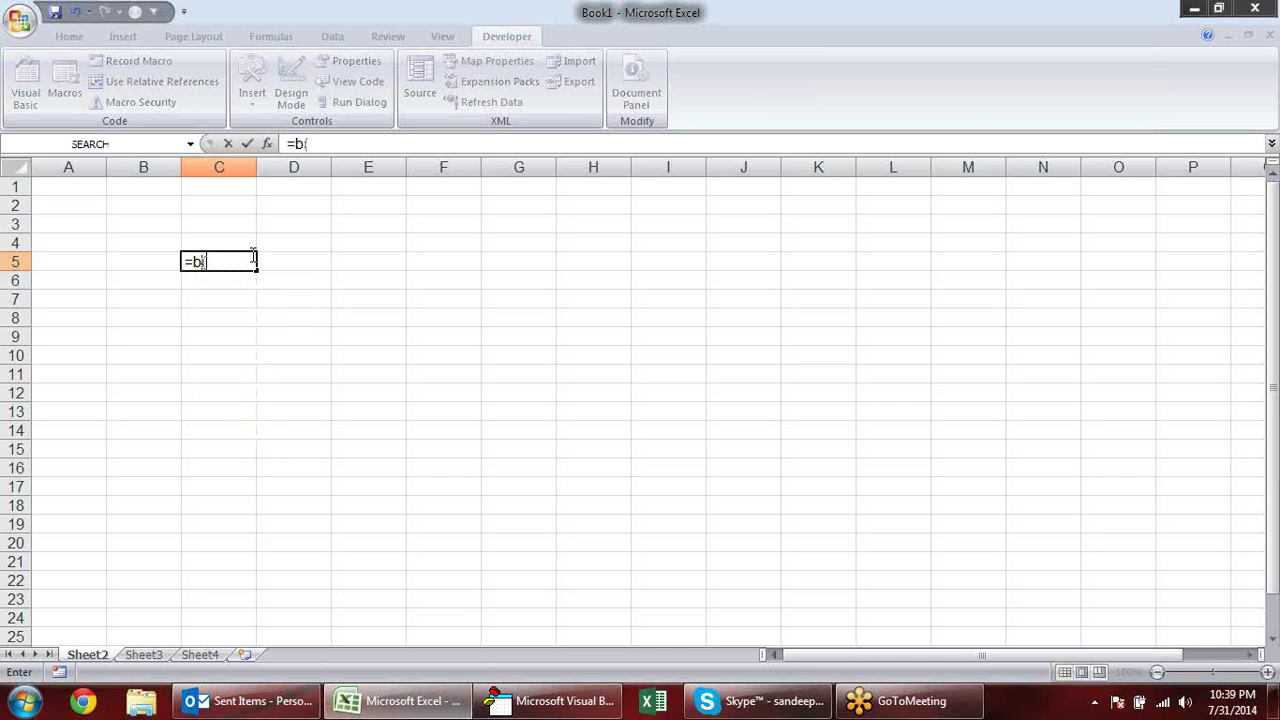
pyautogui.write(')')
pyautogui.press('Return')
pyautogui.click(251, 256)
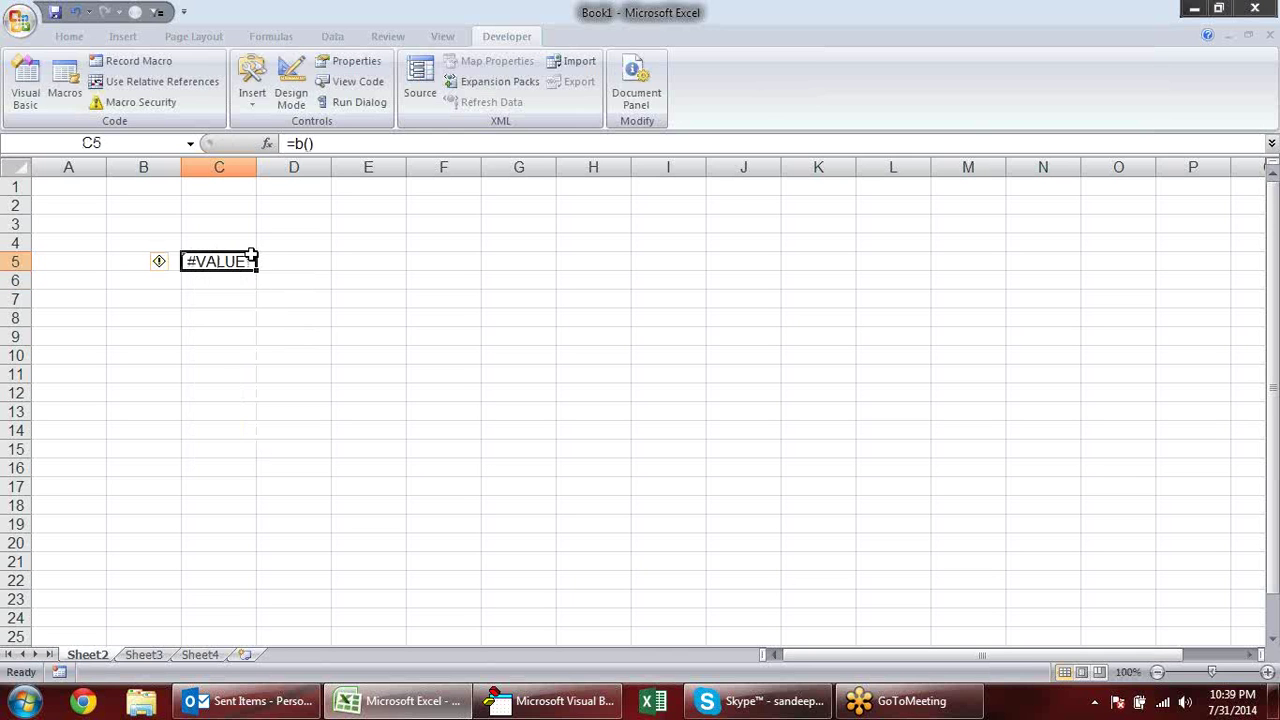
pyautogui.doubleClick(252, 257)
pyautogui.press('Return')
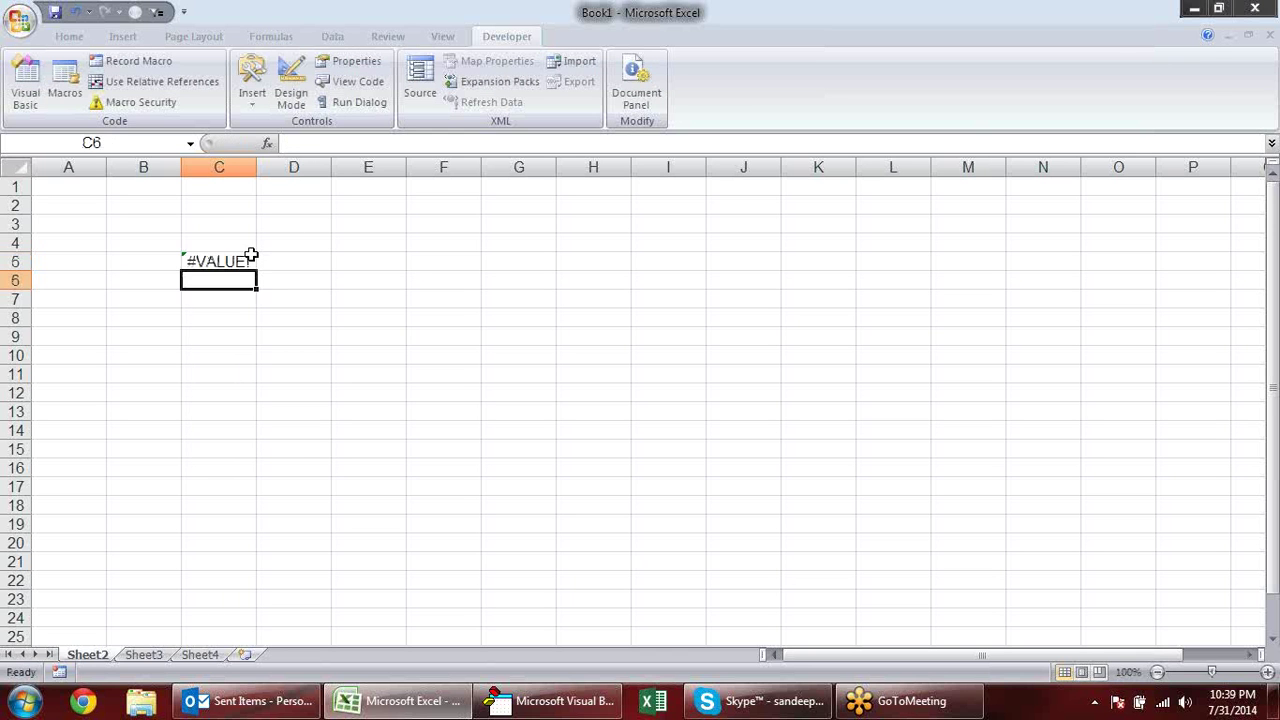
pyautogui.hotkey('alt', 'F11')
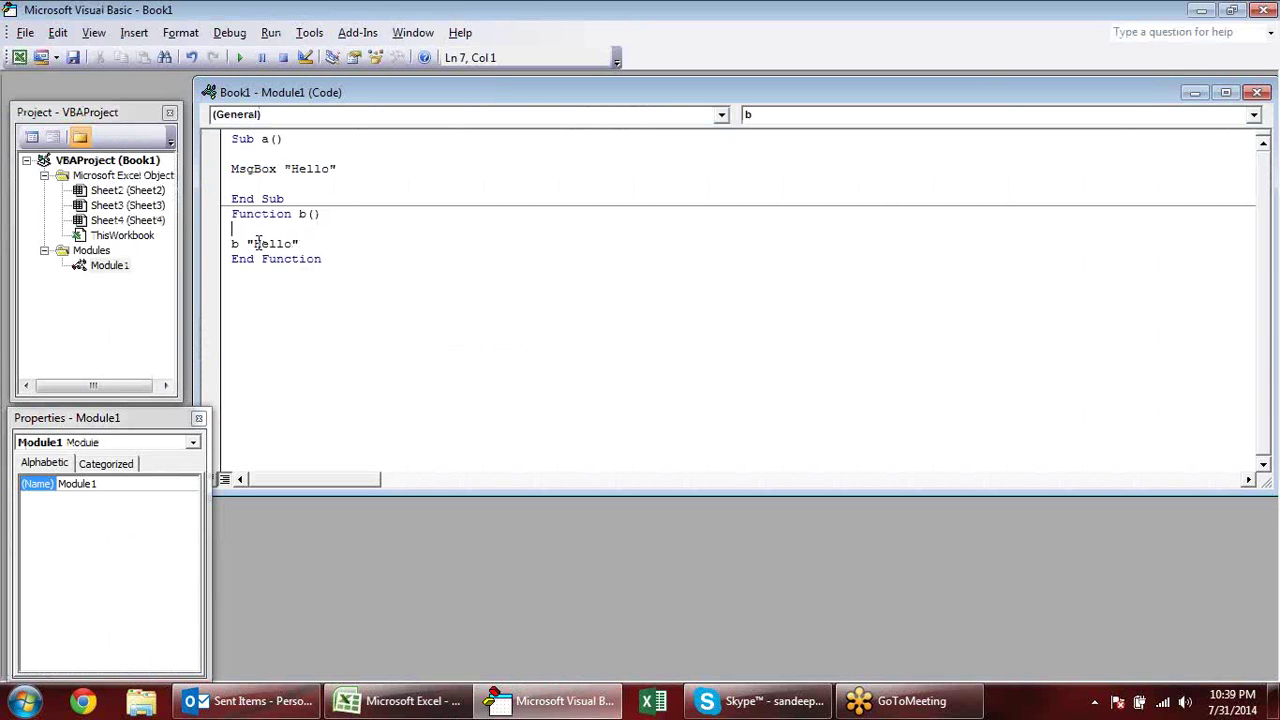
# Fix function b's return line so it reads b = "Hello"
pyautogui.click(248, 243)
pyautogui.write('=')
pyautogui.click(352, 305)
pyautogui.hotkey('alt', 'F11')
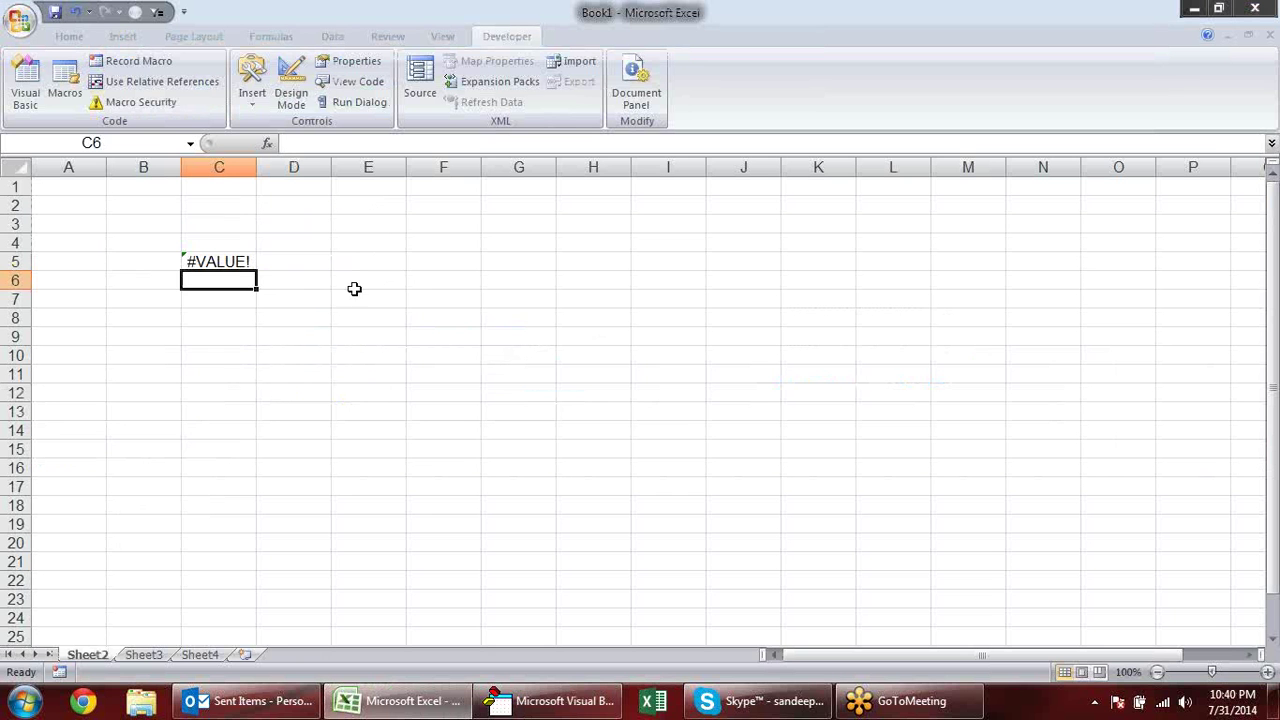
# Re-enter C5's =b() formula so it recalculates to show Hello
pyautogui.doubleClick(233, 259)
pyautogui.press('Return')
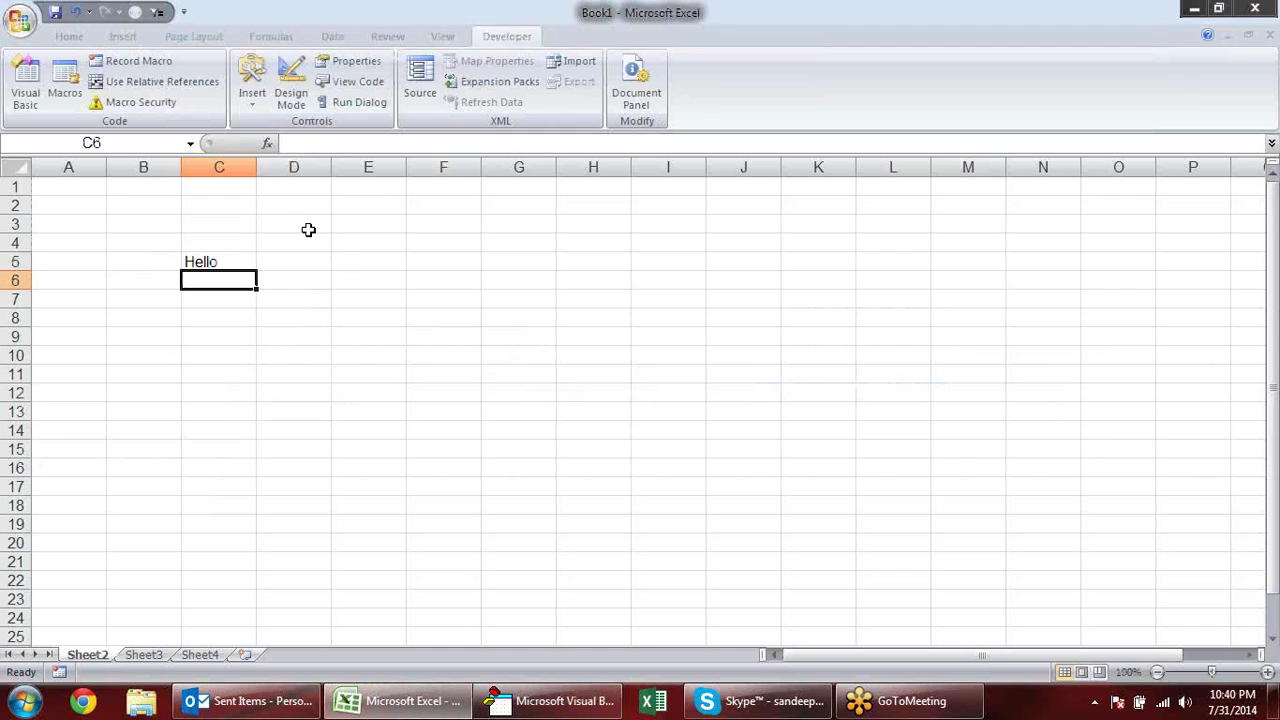
pyautogui.click(230, 263)
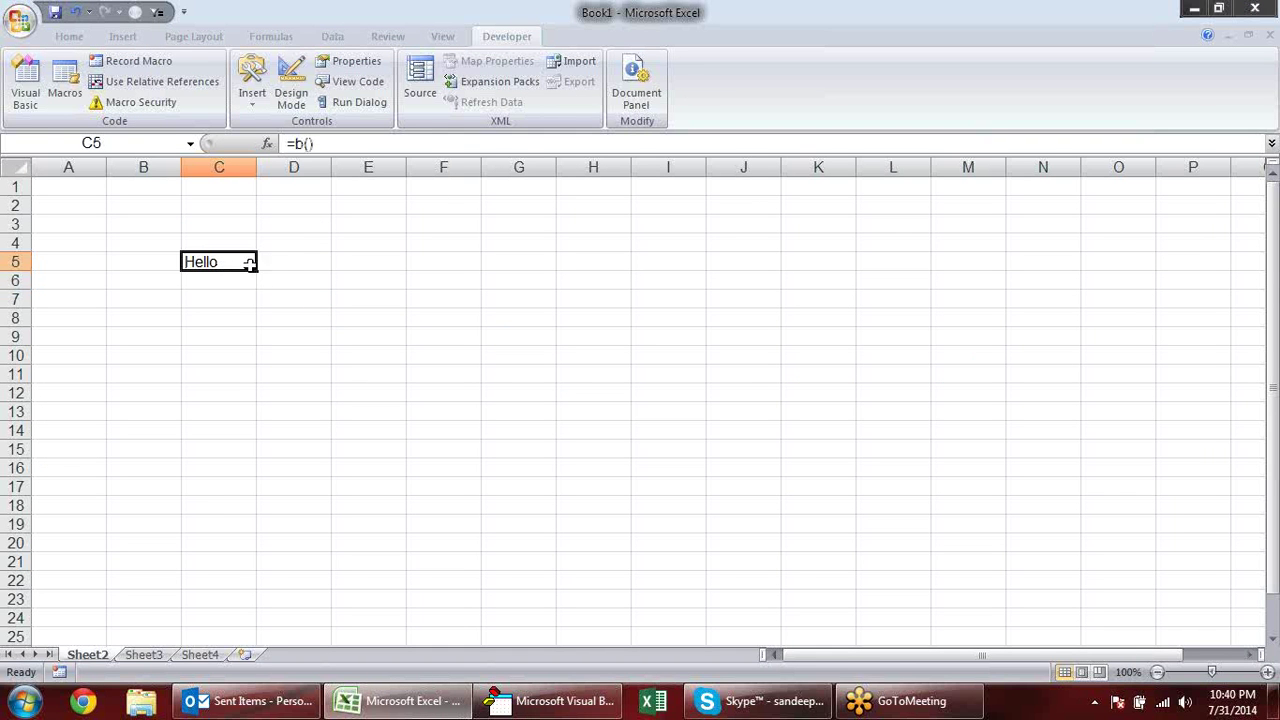
pyautogui.doubleClick(251, 261)
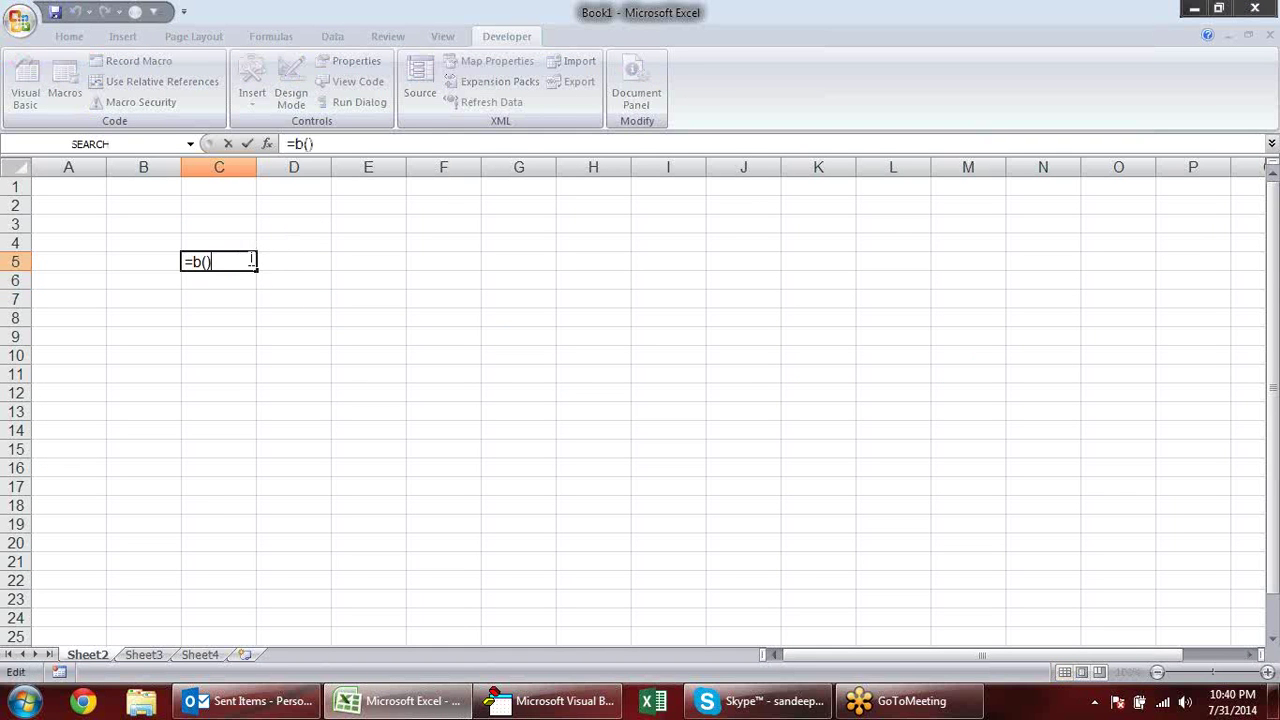
pyautogui.hotkey('alt', 'Tab')
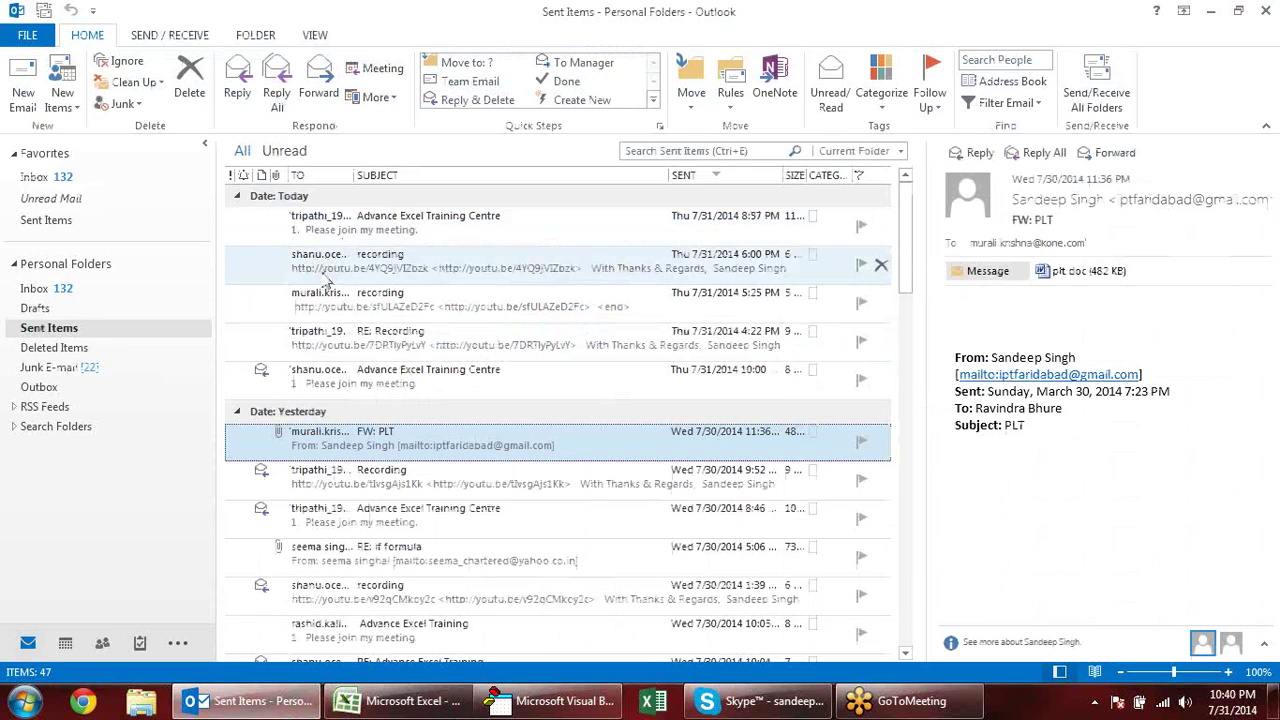
pyautogui.hotkey('alt', 'Tab')
pyautogui.click(340, 319)
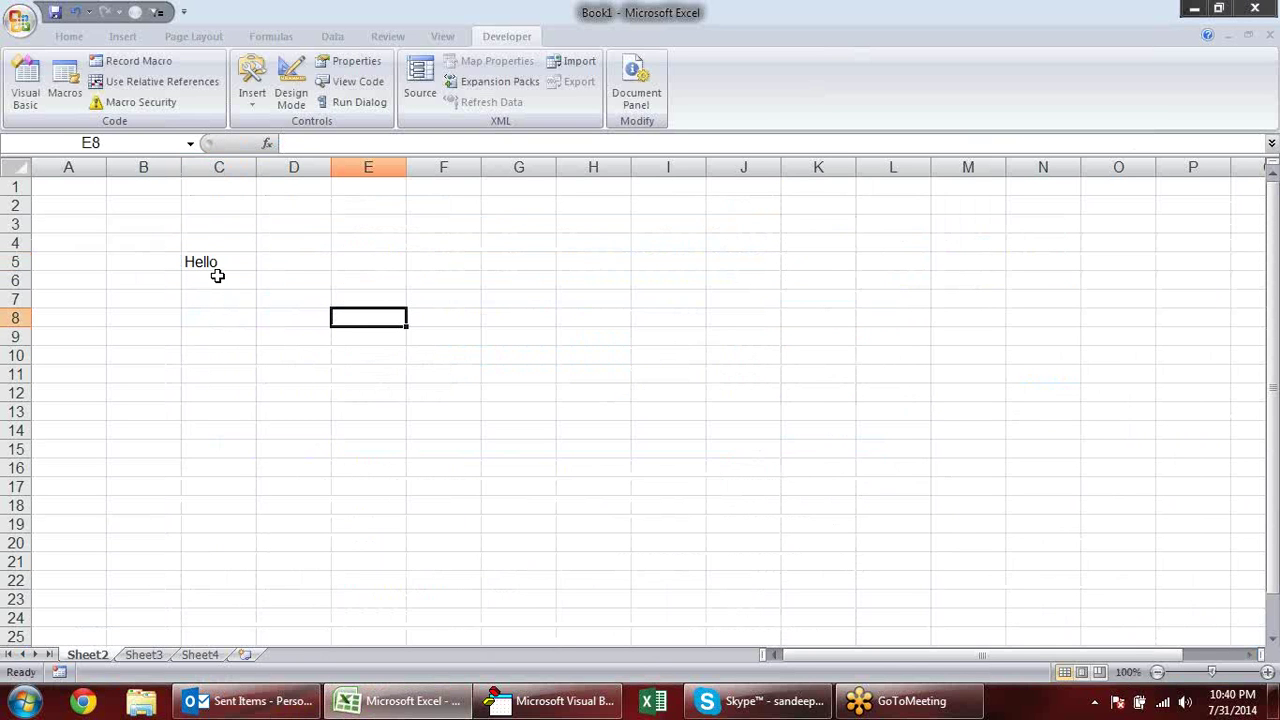
# Add blank lines above b = "Hello" inside function b
pyautogui.click(594, 700)
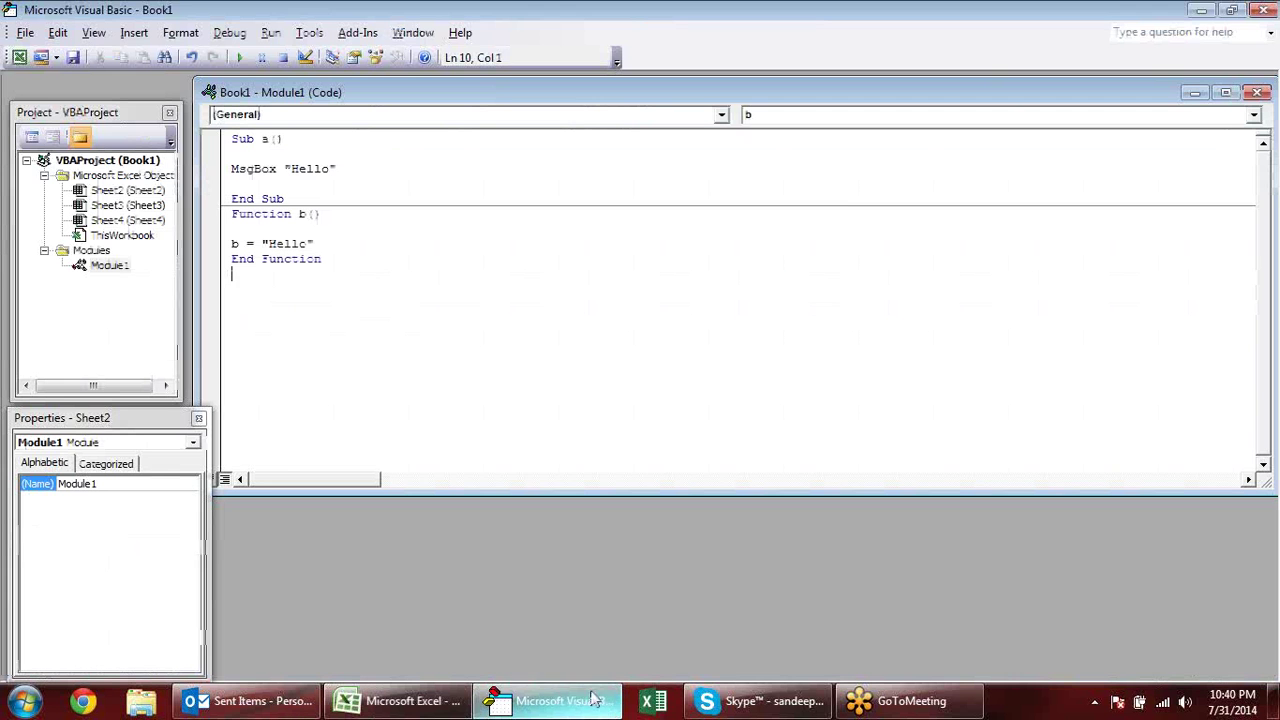
pyautogui.click(241, 228)
pyautogui.press('Return')
pyautogui.press('Return')
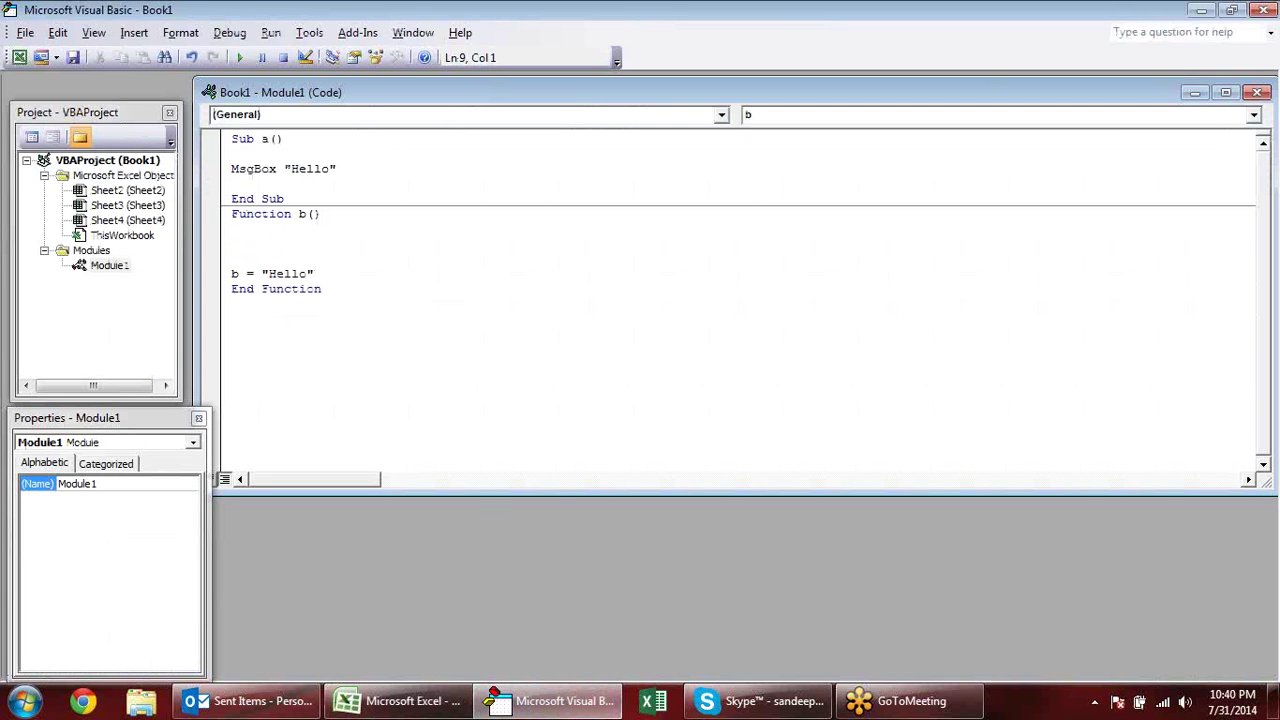
pyautogui.click(232, 228)
pyautogui.press('Down')
pyautogui.press('Down')
pyautogui.press('Down')
pyautogui.press('Left')
pyautogui.hotkey('shift', 'Left')
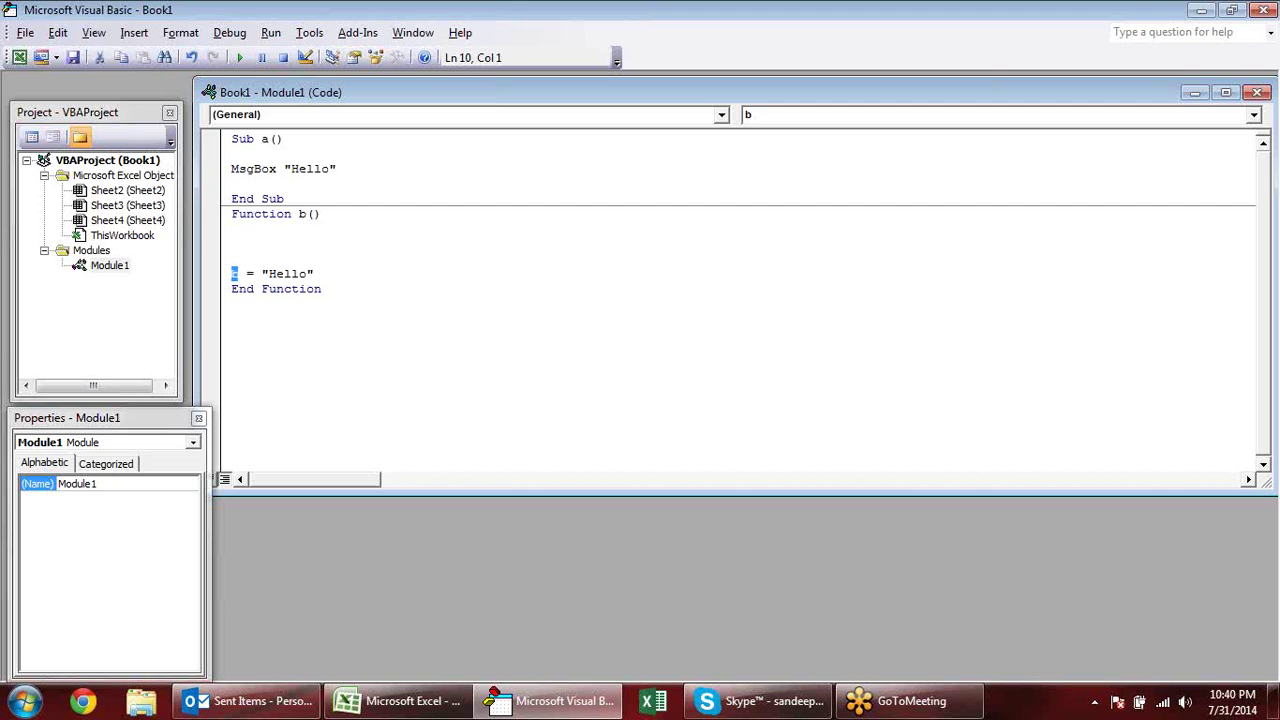
pyautogui.press('Right')
# Retype =b() in C5, confirming it still shows Hello, then return to Sub a's code
pyautogui.hotkey('alt', 'Tab')
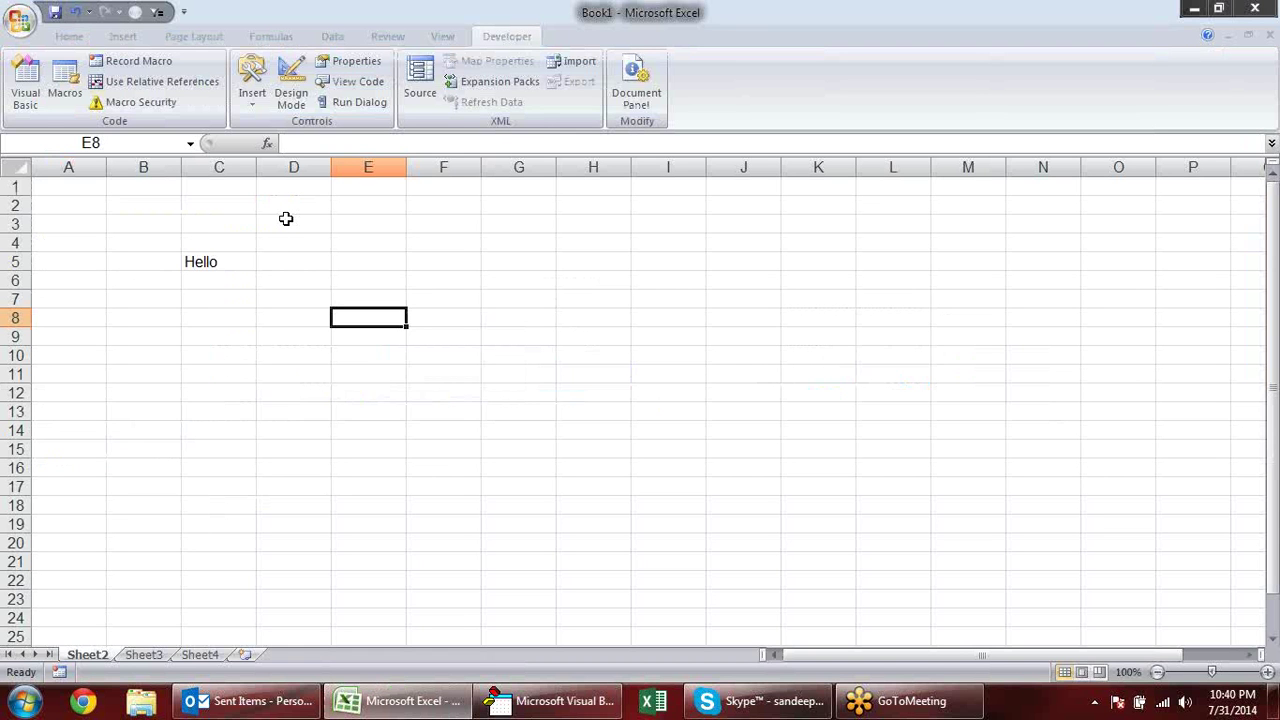
pyautogui.click(246, 261)
pyautogui.write('=b()')
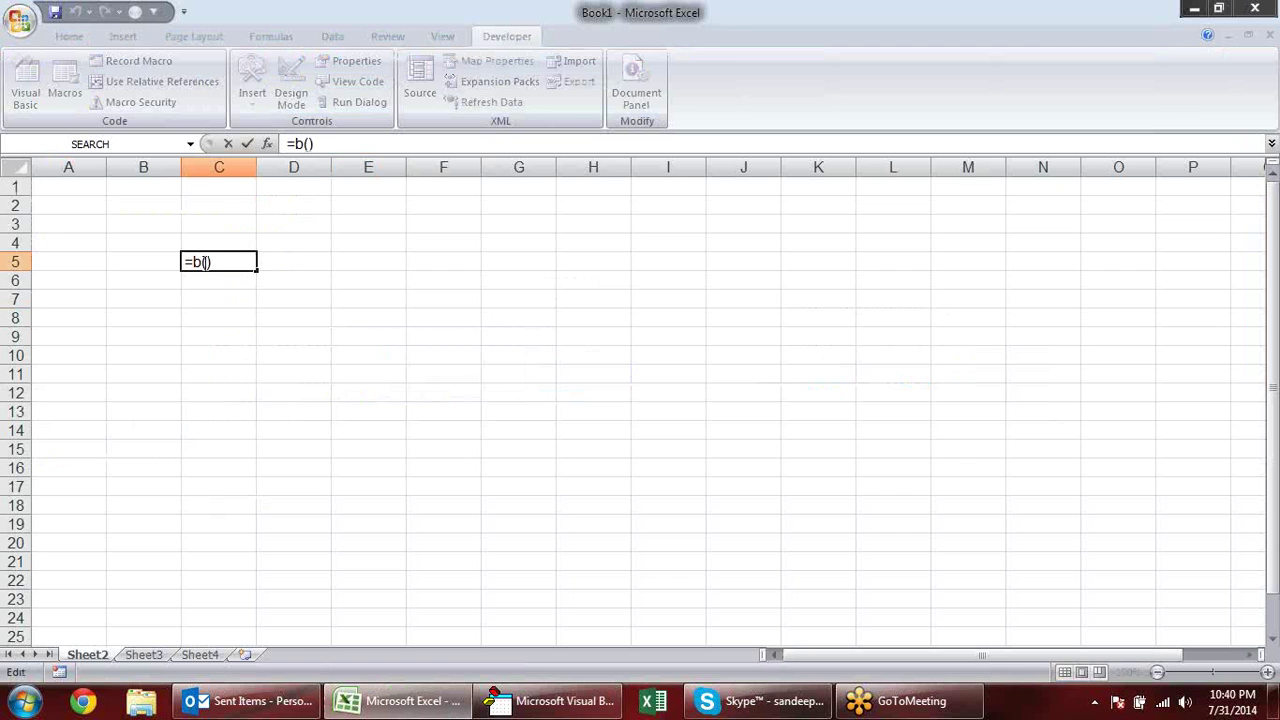
pyautogui.press('Return')
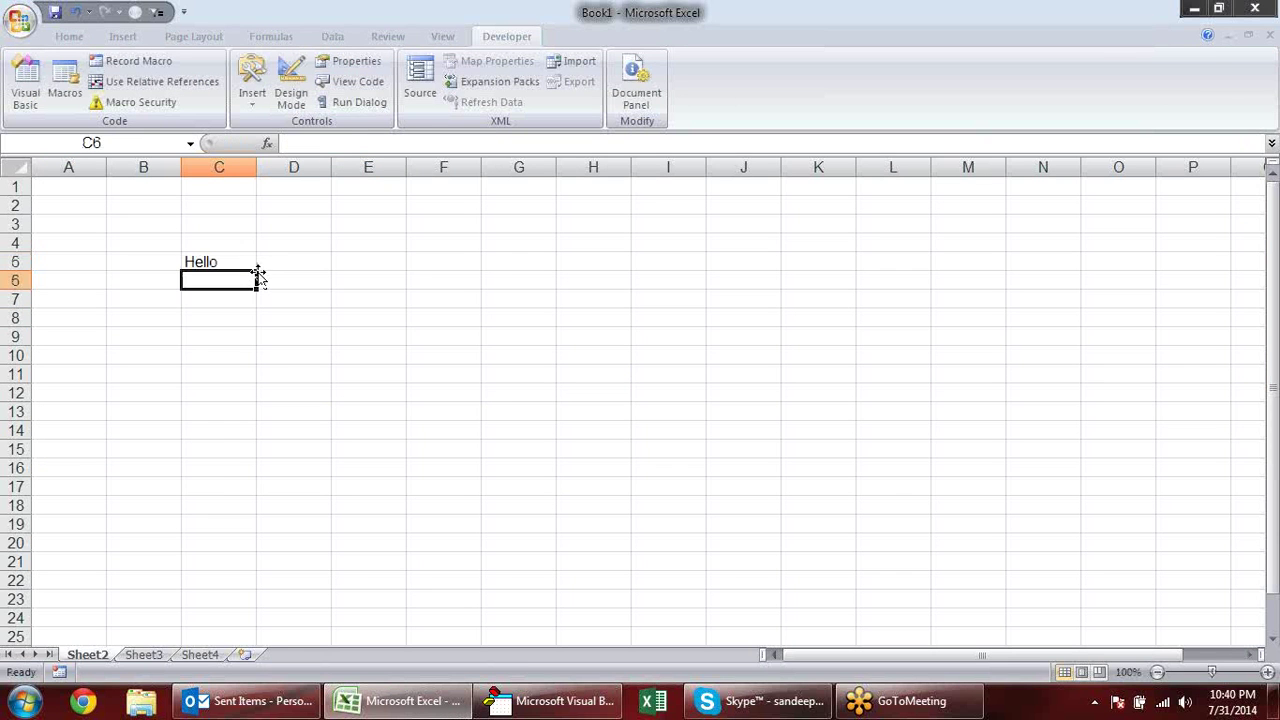
pyautogui.hotkey('alt', 'Tab')
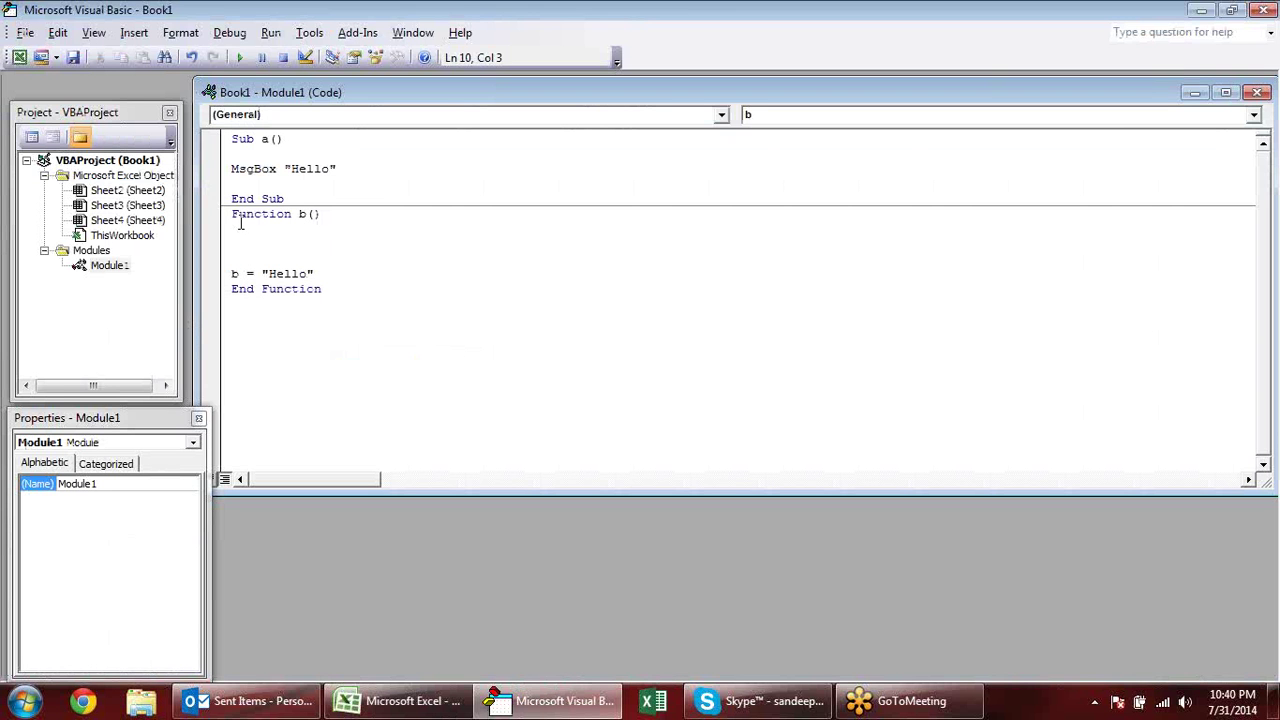
pyautogui.click(249, 156)
# Enter test text dsfgds in E4, making it bold with a yellow fill
pyautogui.hotkey('alt', 'F11')
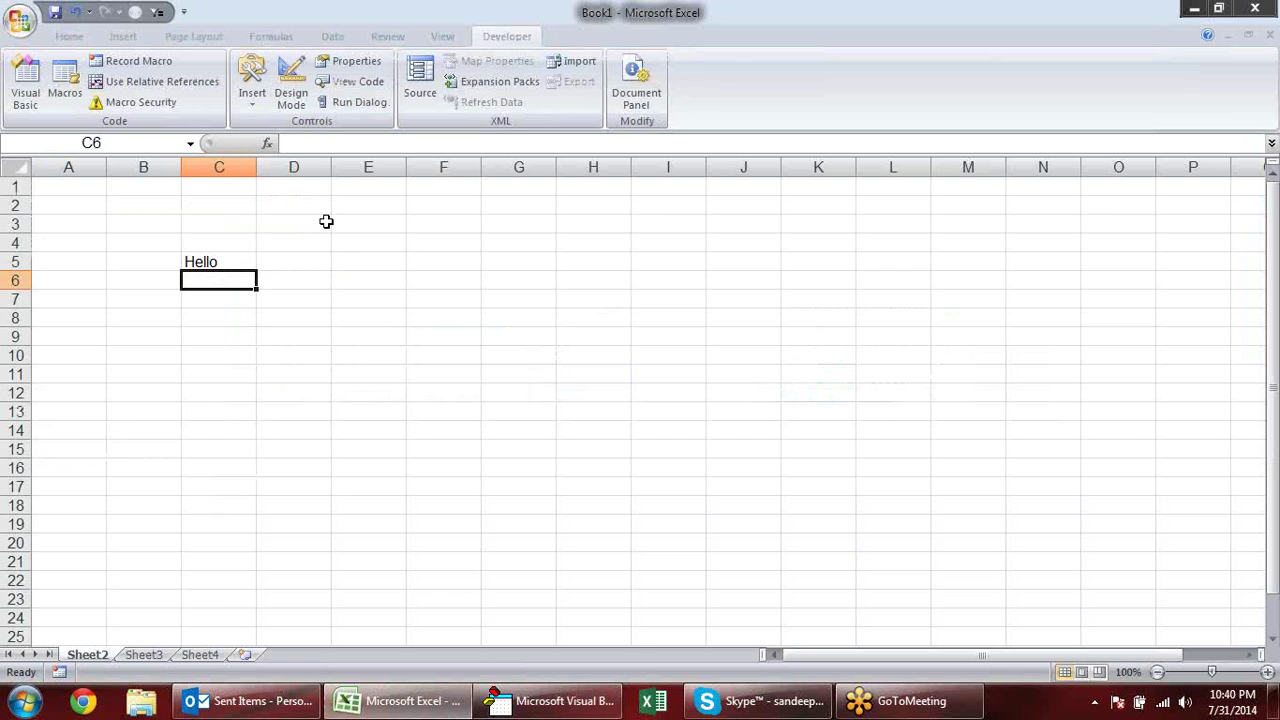
pyautogui.click(377, 243)
pyautogui.write('dsfgds')
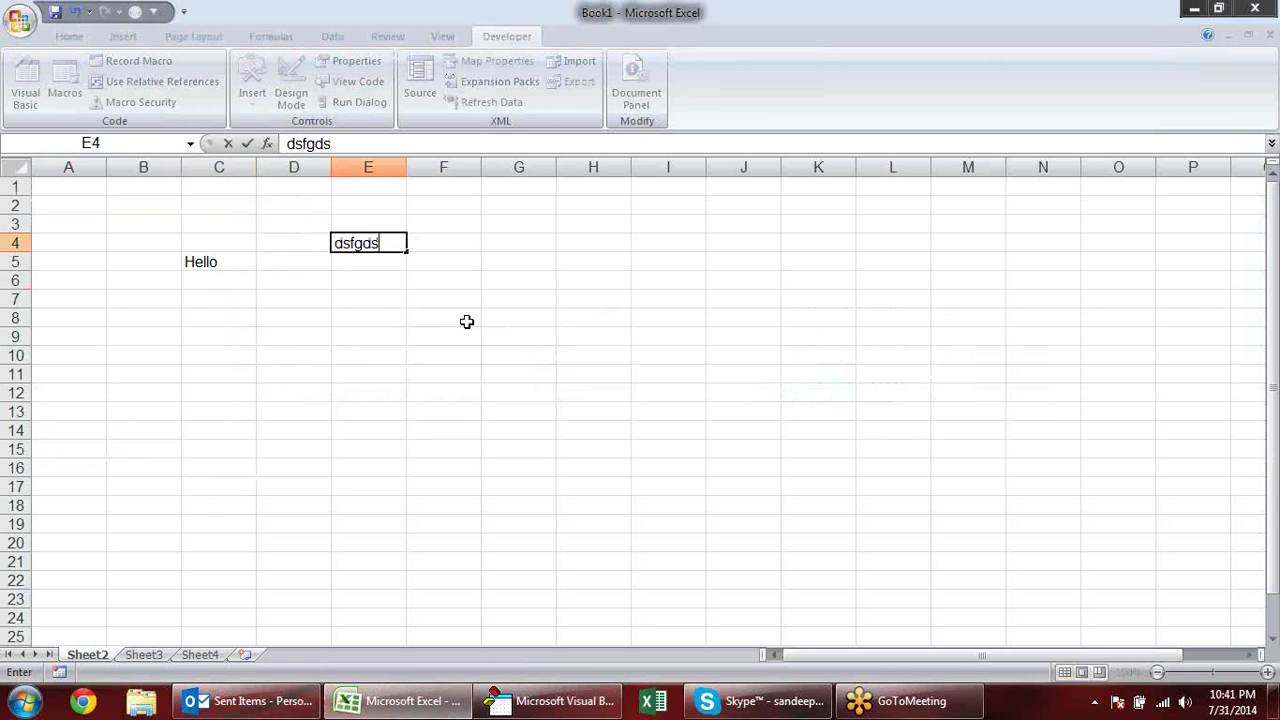
pyautogui.click(466, 320)
pyautogui.moveTo(374, 226); pyautogui.dragTo(395, 243)
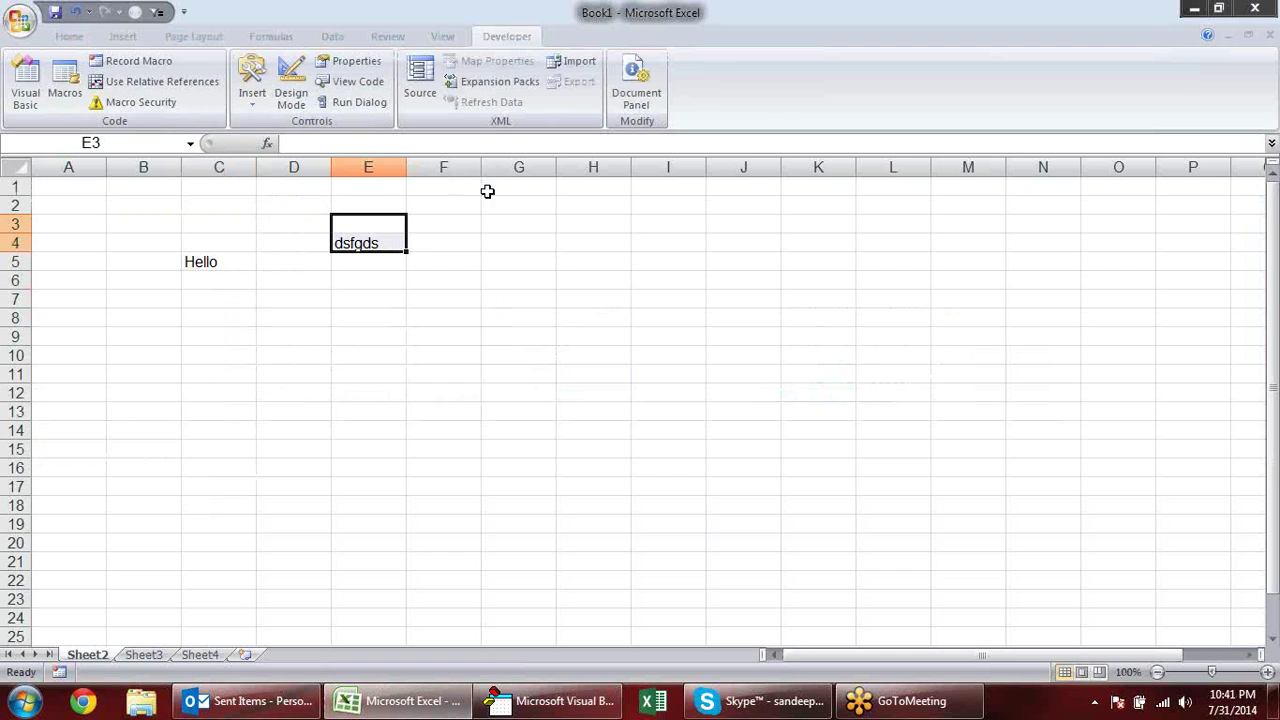
pyautogui.hotkey('ctrl', 'b')
pyautogui.click(69, 36)
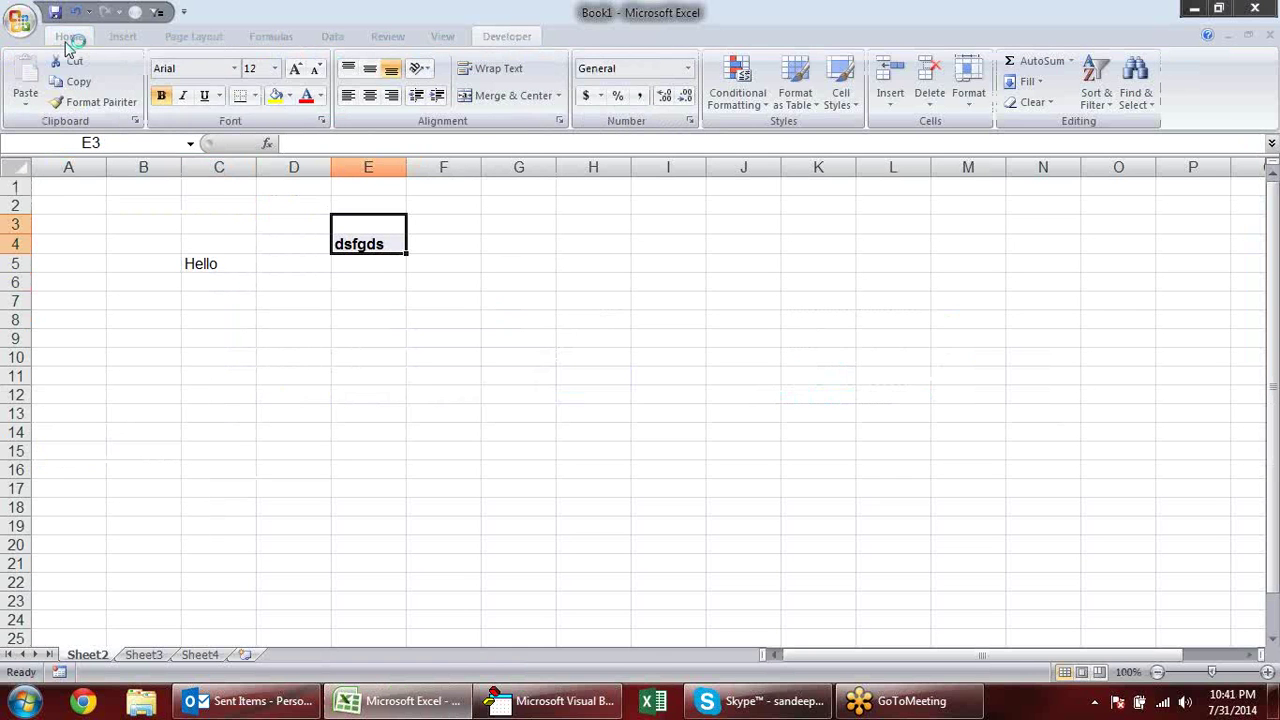
pyautogui.click(275, 95)
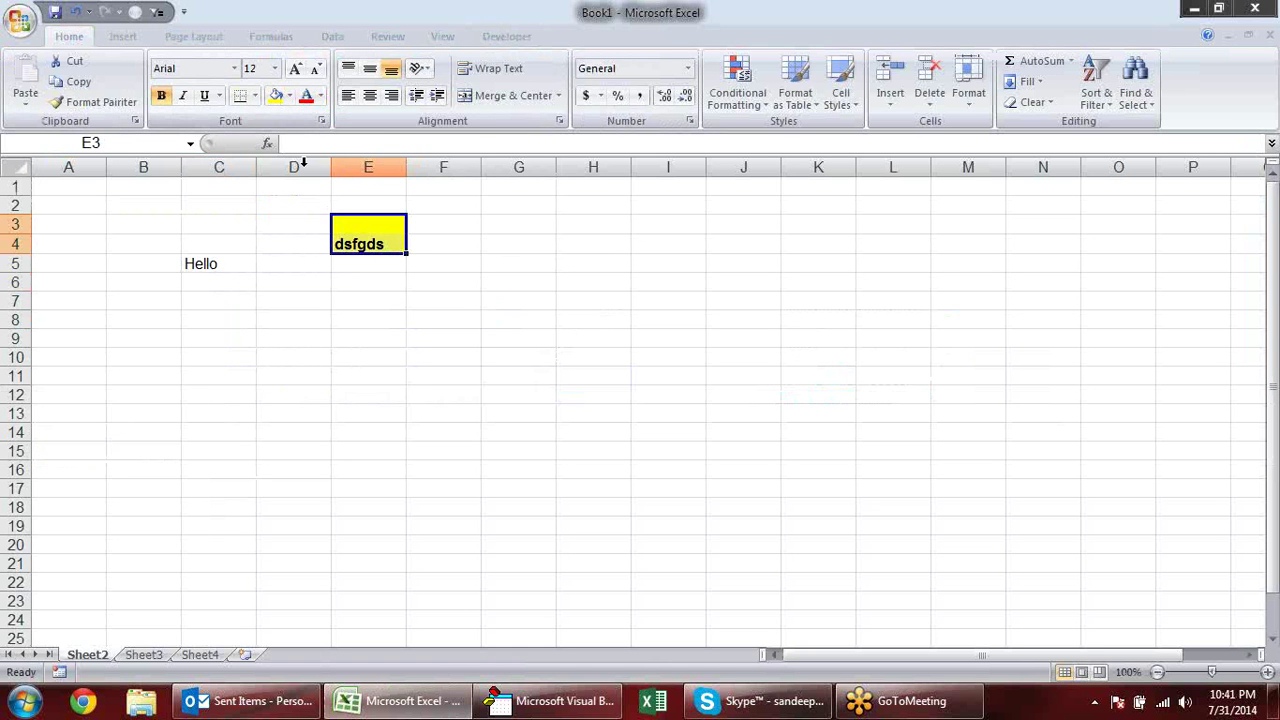
pyautogui.click(470, 244)
pyautogui.moveTo(346, 223); pyautogui.dragTo(420, 249)
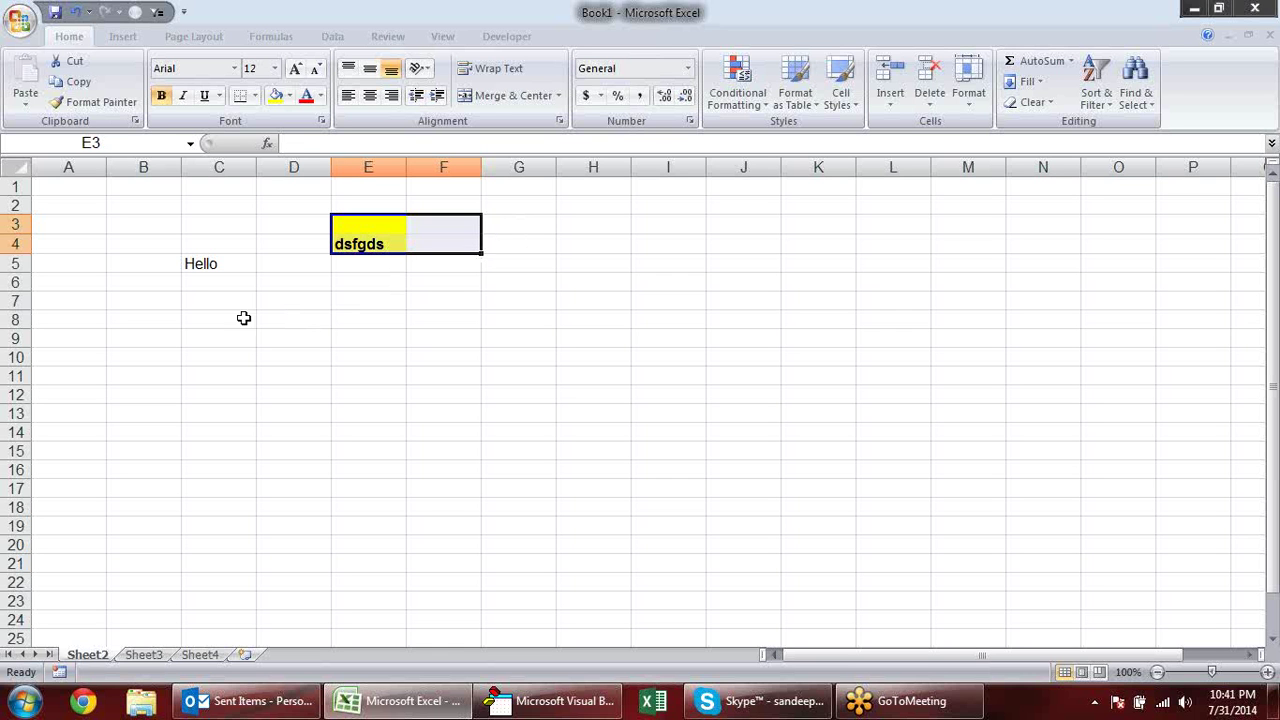
# Re-enter =b() in C5, then clear all formats and contents from B2:F9
pyautogui.click(223, 263)
pyautogui.write('=b()')
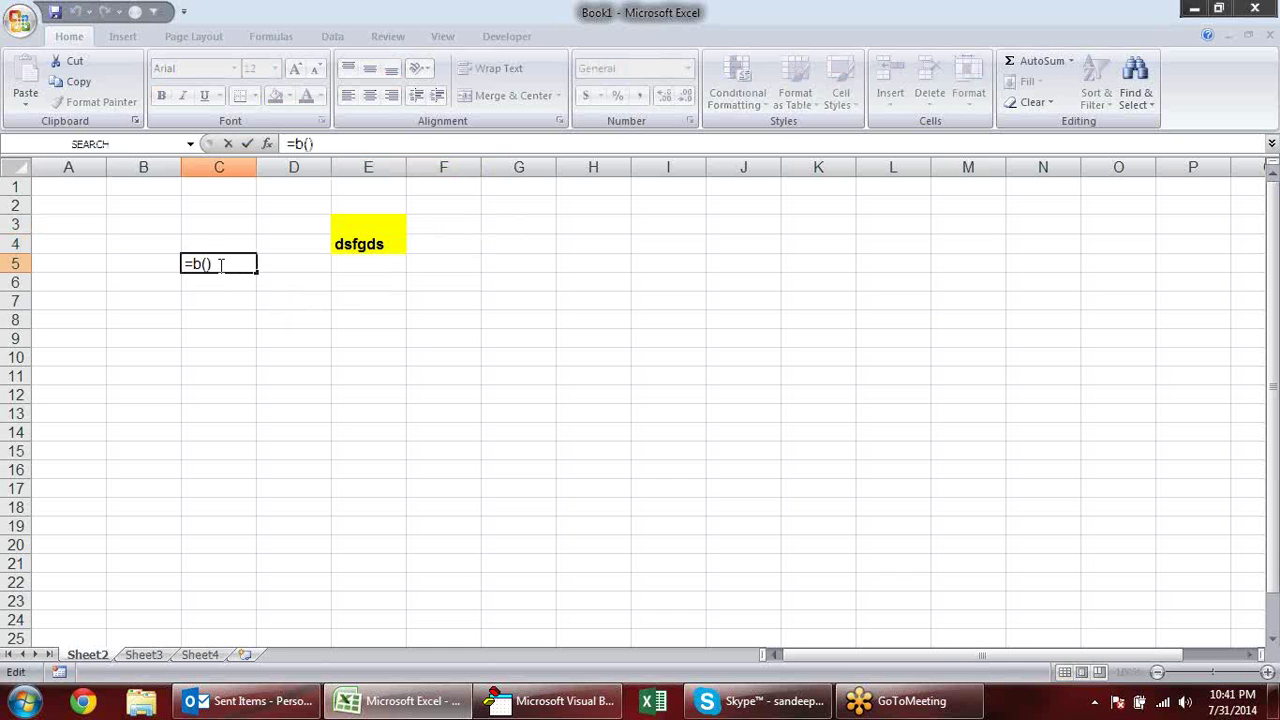
pyautogui.press('Return')
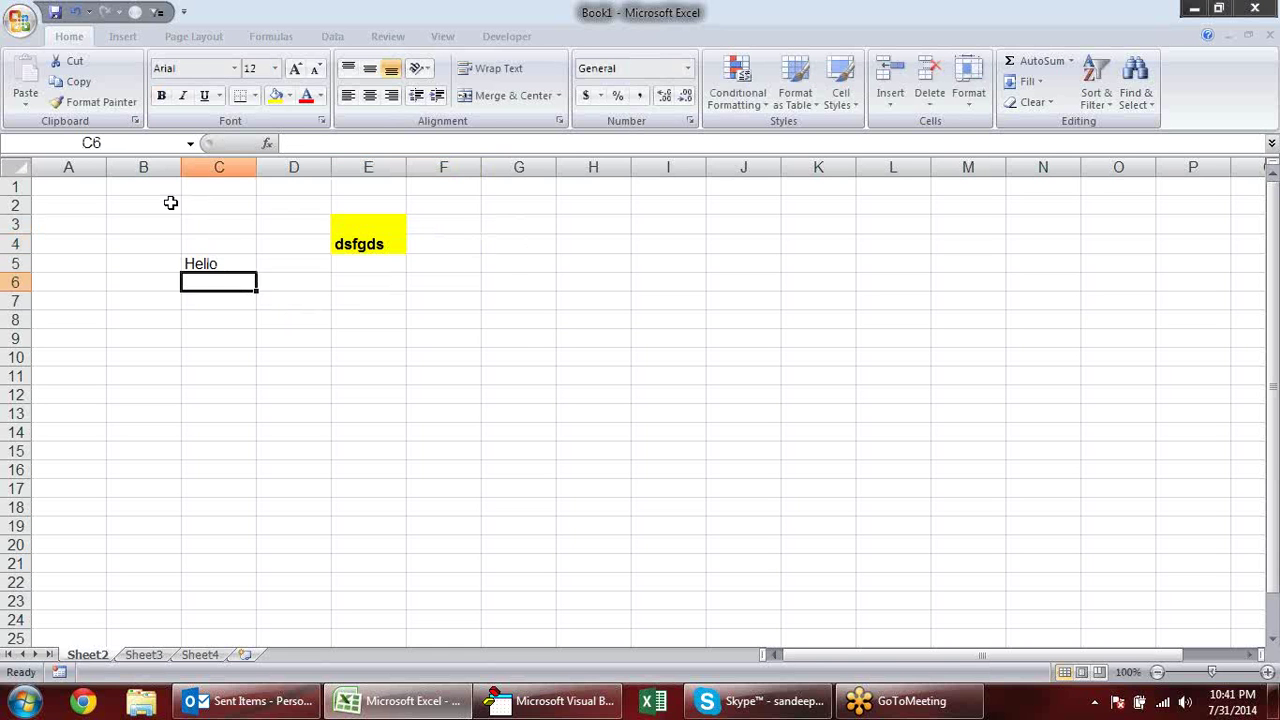
pyautogui.moveTo(171, 200); pyautogui.dragTo(476, 346)
pyautogui.hotkey('alt', 'e')
pyautogui.press('a')
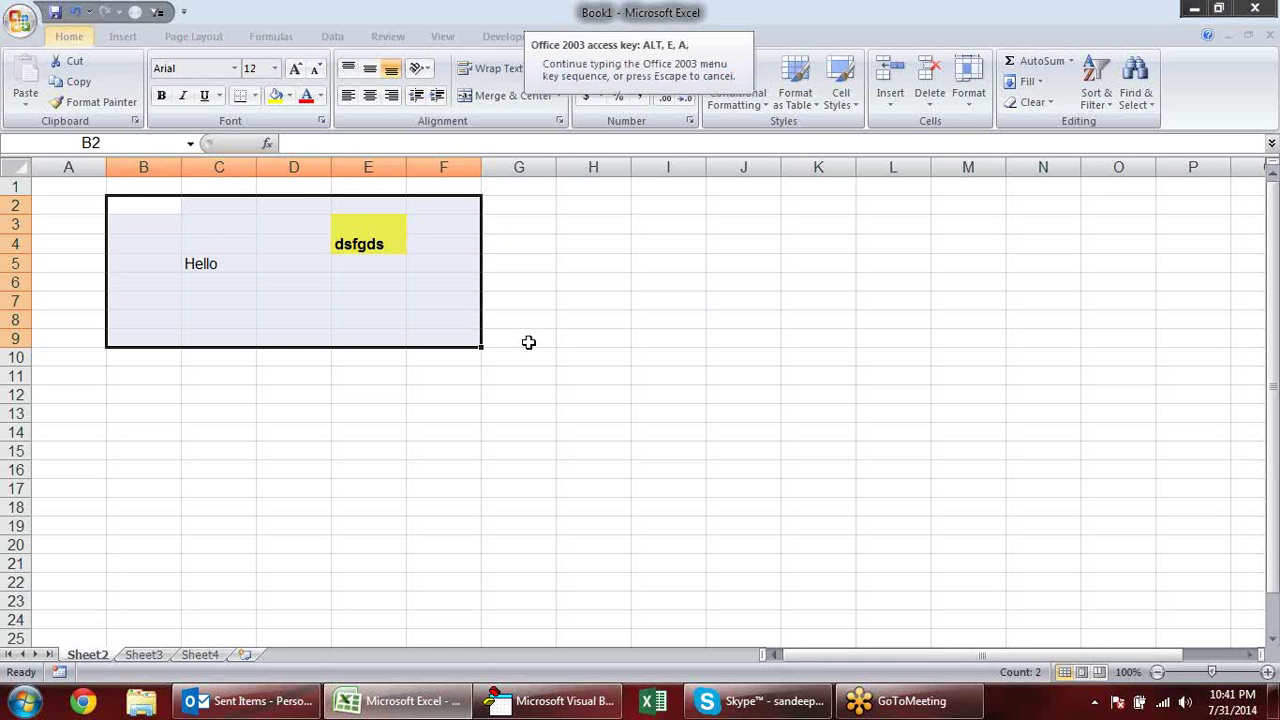
pyautogui.press('f')
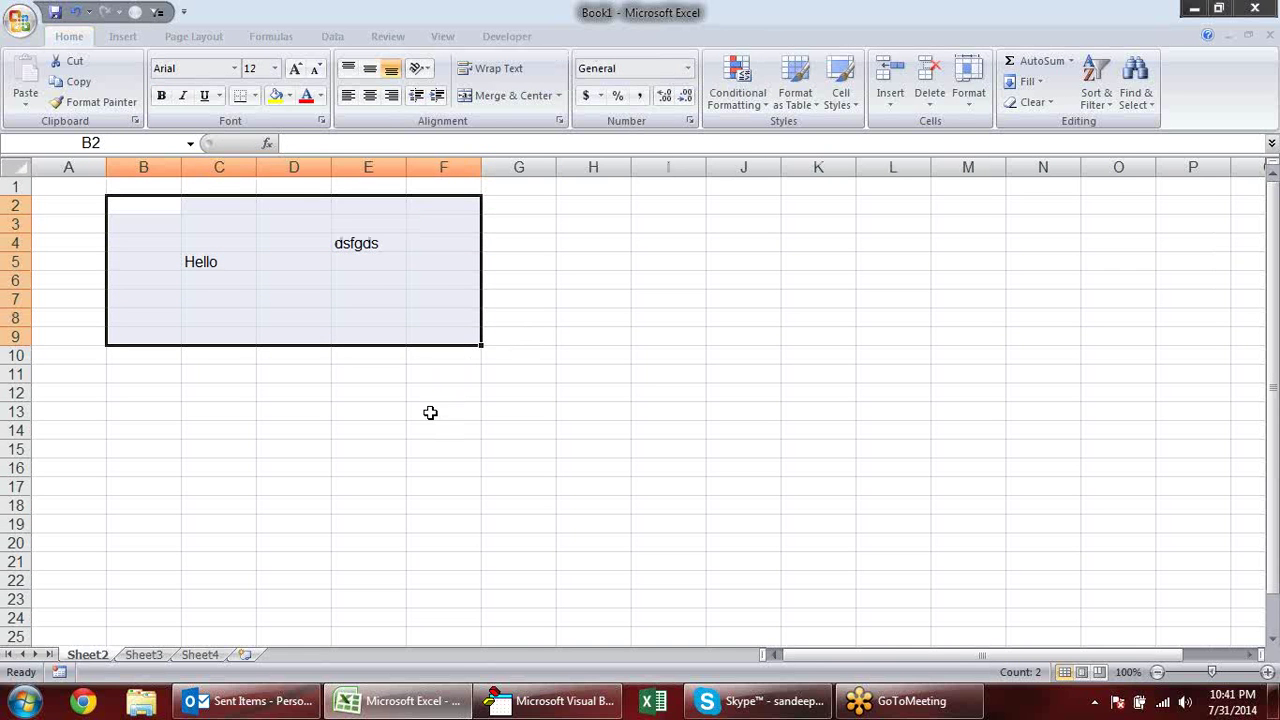
pyautogui.press('Delete')
pyautogui.click(178, 258)
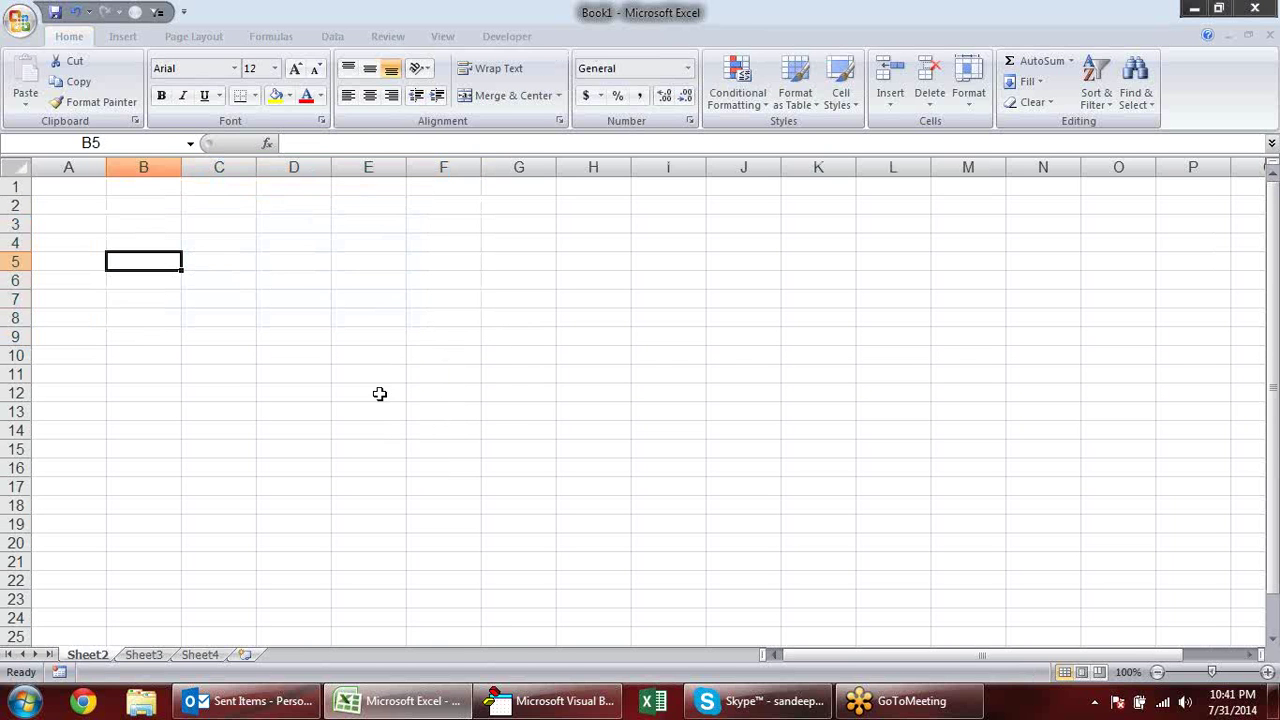
# Delete the Function b block and the MsgBox "Hello" line, leaving Sub a empty
pyautogui.click(505, 37)
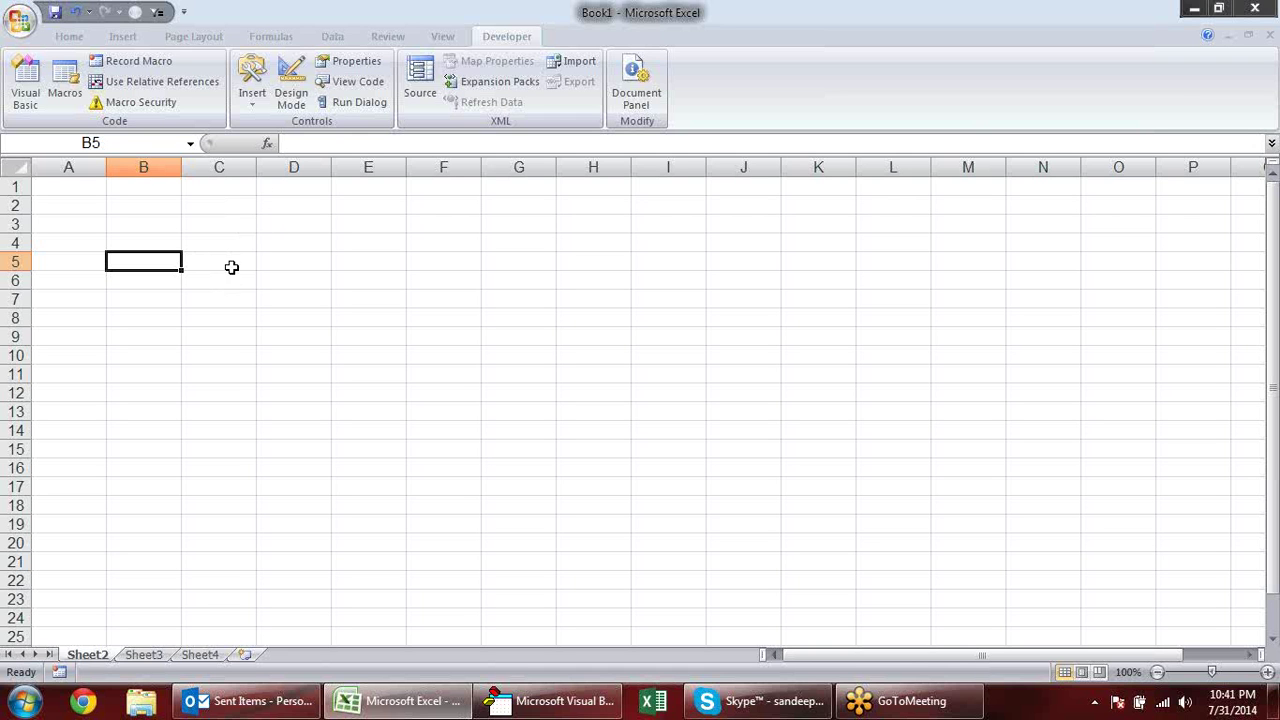
pyautogui.click(580, 700)
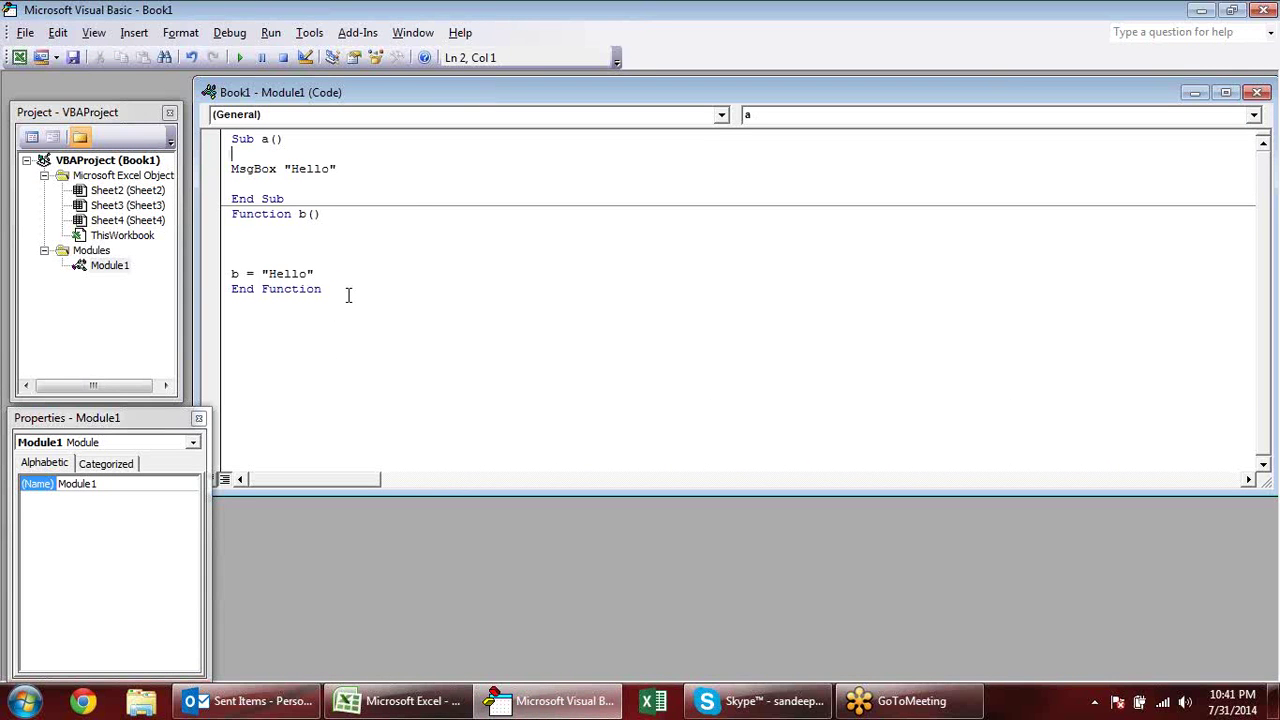
pyautogui.moveTo(315, 275); pyautogui.dragTo(248, 225)
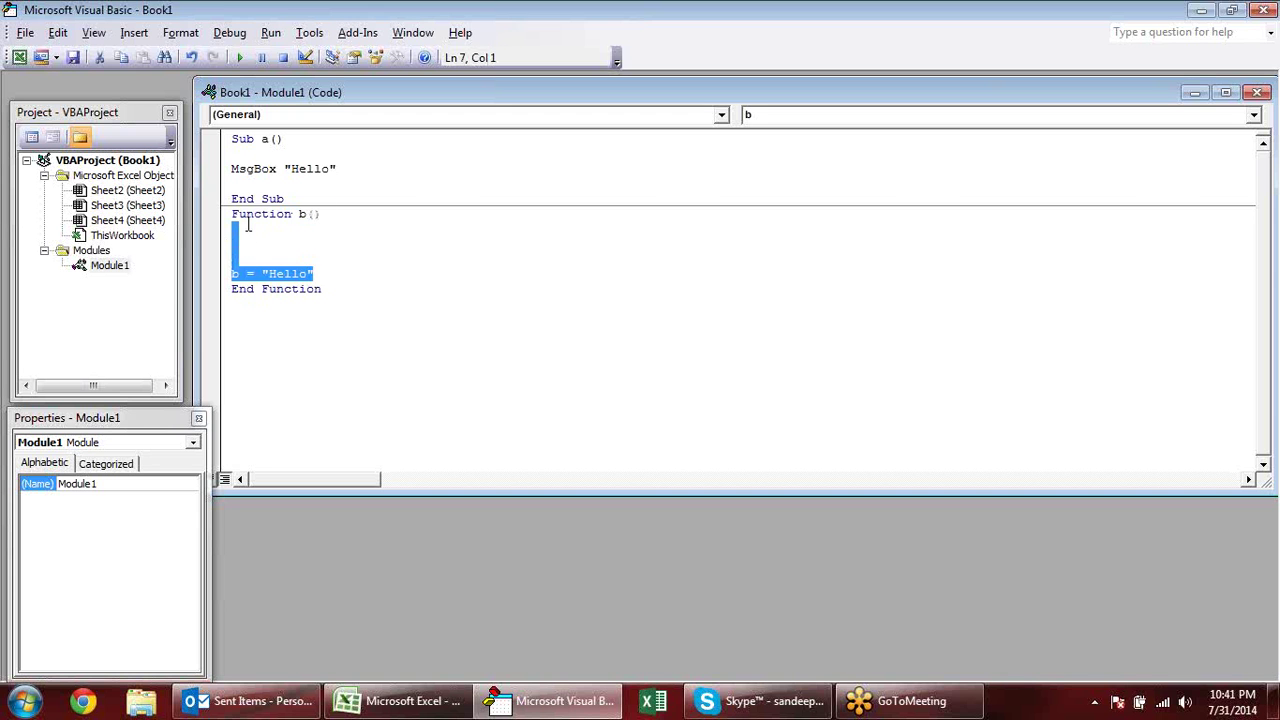
pyautogui.moveTo(366, 289); pyautogui.dragTo(231, 214)
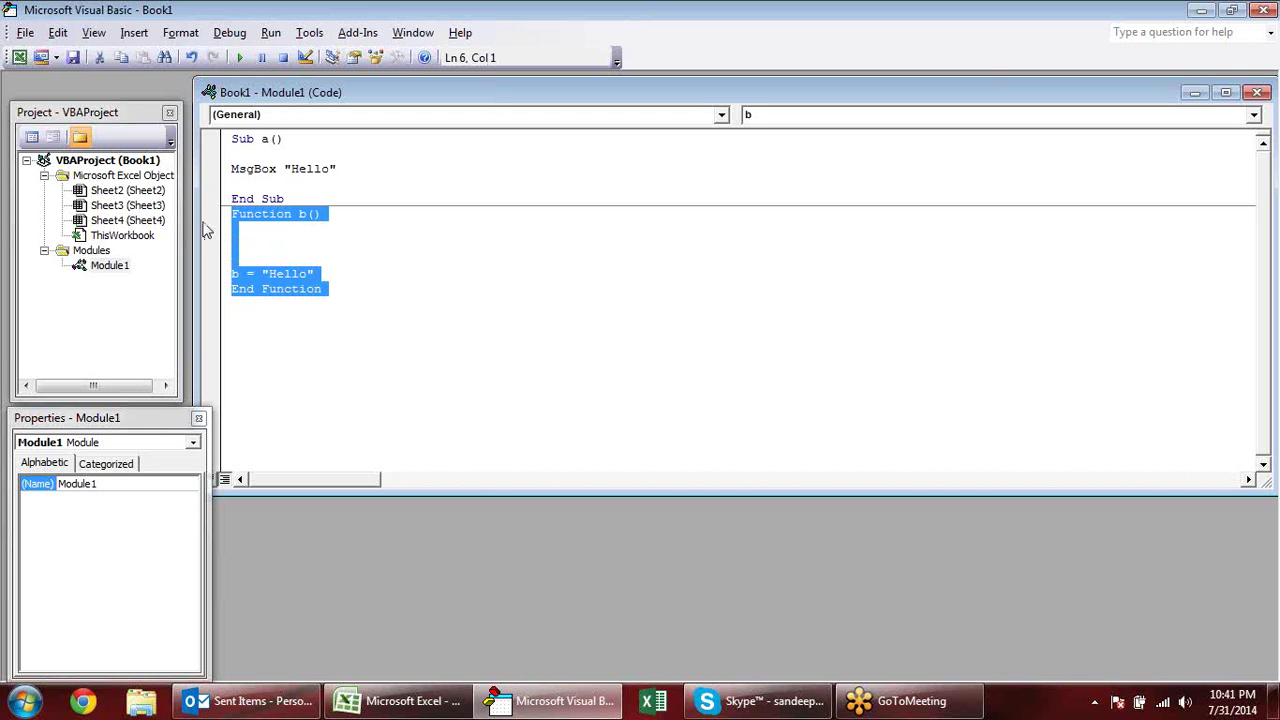
pyautogui.press('Delete')
pyautogui.moveTo(363, 166); pyautogui.dragTo(199, 169)
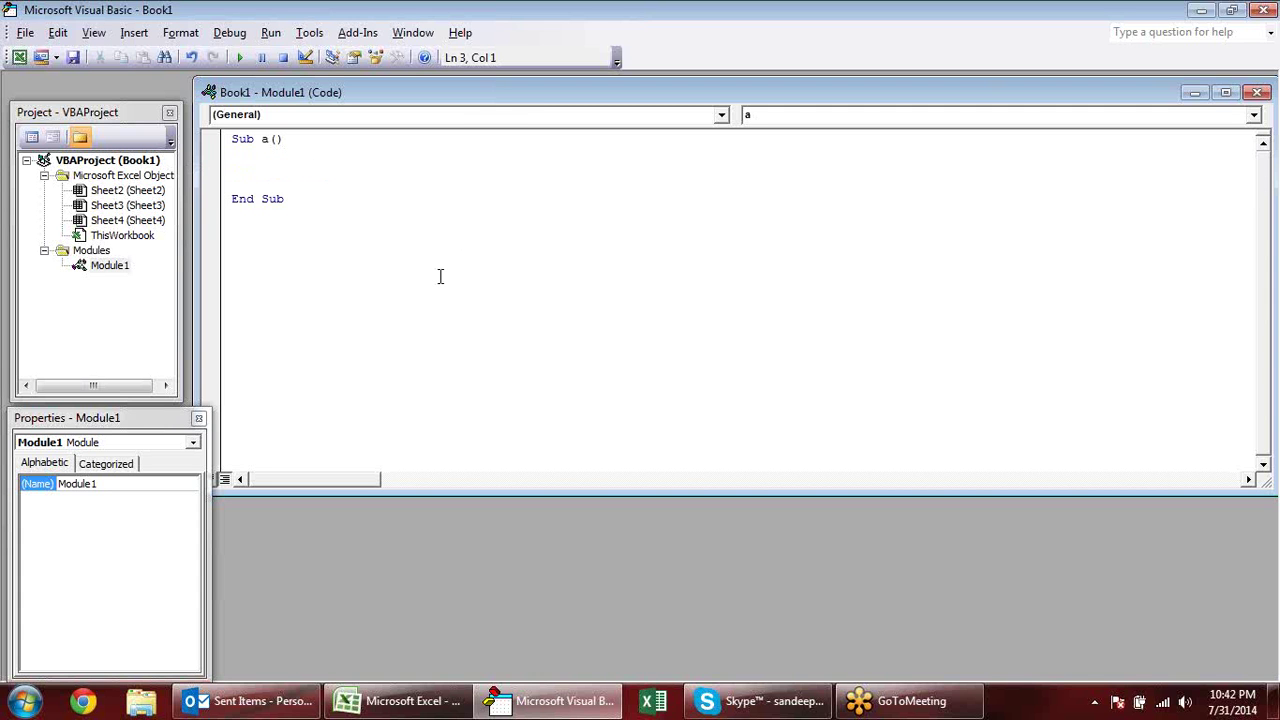
pyautogui.hotkey('alt', 'F11')
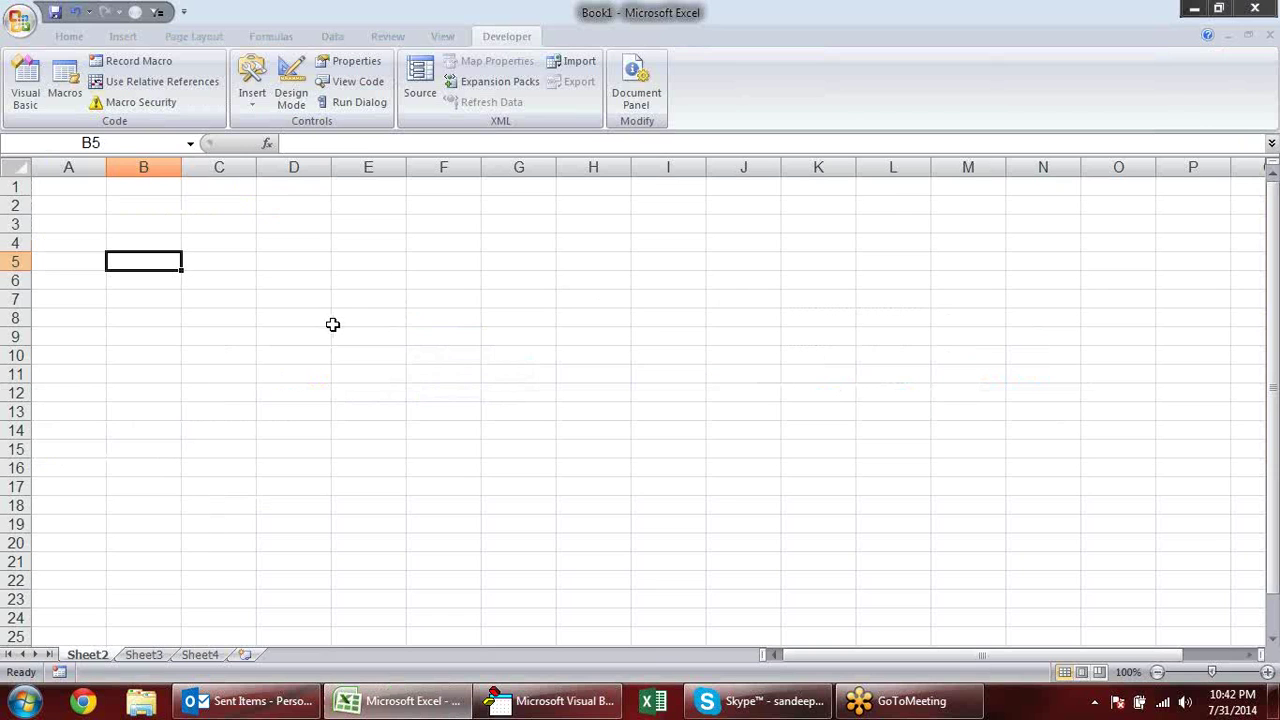
# Type start into cell D2
pyautogui.click(200, 210)
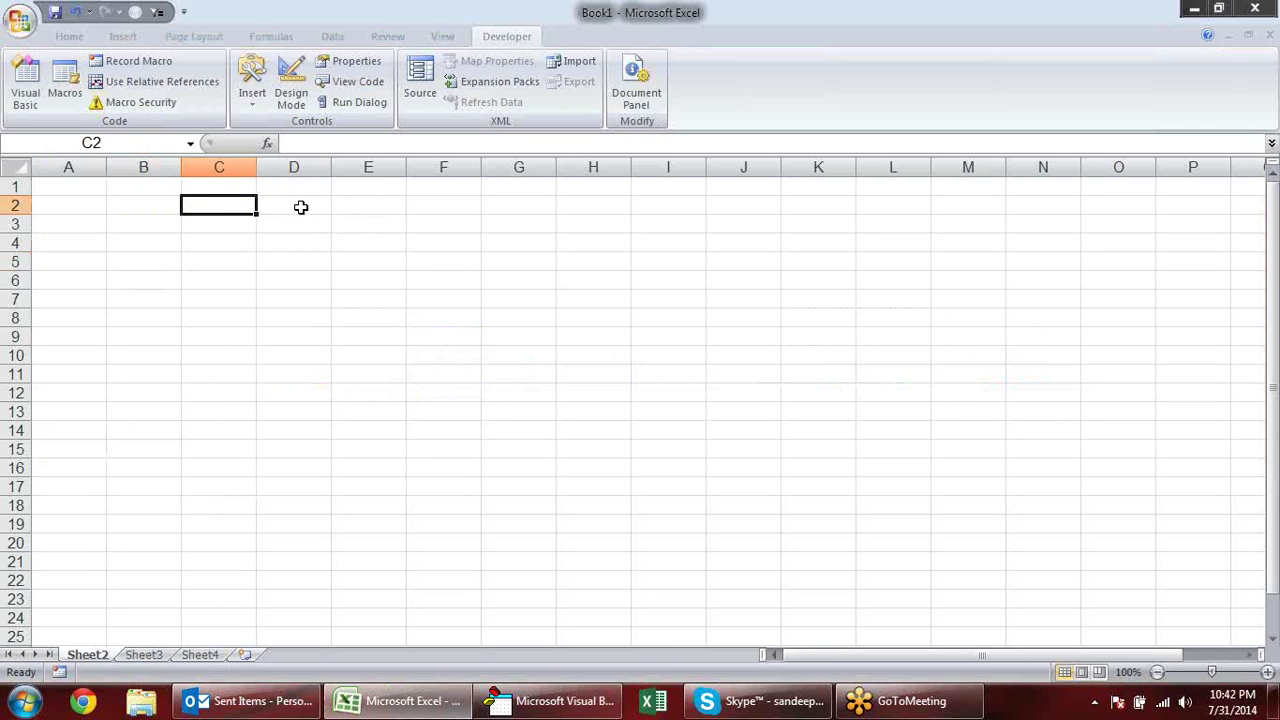
pyautogui.click(301, 207)
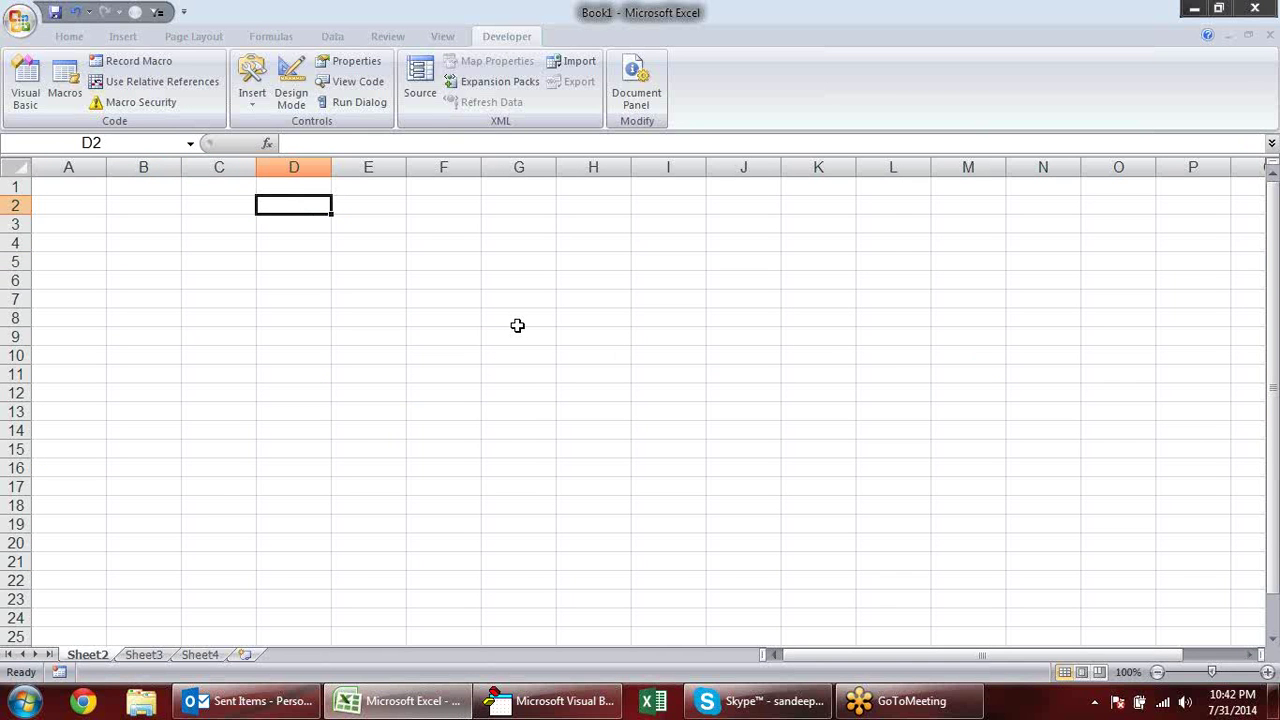
pyautogui.write('start')
pyautogui.press('Return')
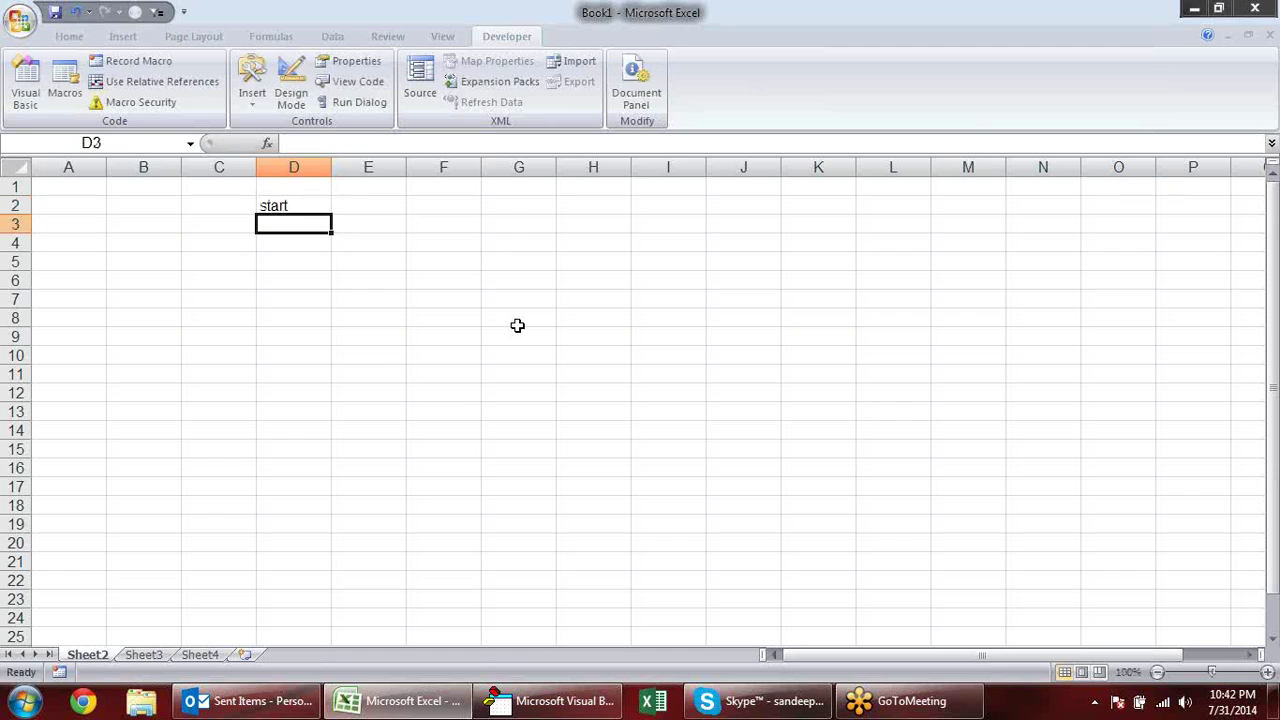
# Replace Sub a() with an empty Sub mac1() procedure containing blank lines
pyautogui.hotkey('alt', 'F11')
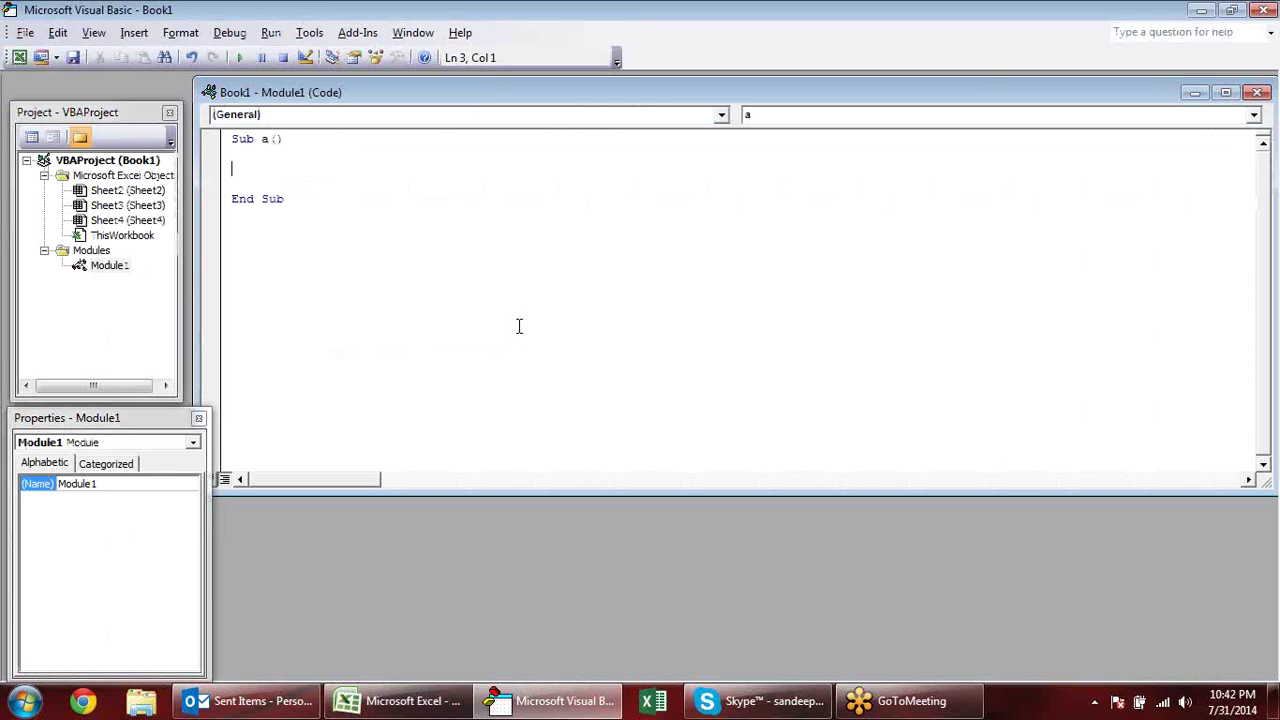
pyautogui.click(220, 145)
pyautogui.click(315, 142)
pyautogui.moveTo(282, 200); pyautogui.dragTo(235, 145)
pyautogui.click(275, 140)
pyautogui.write('sub')
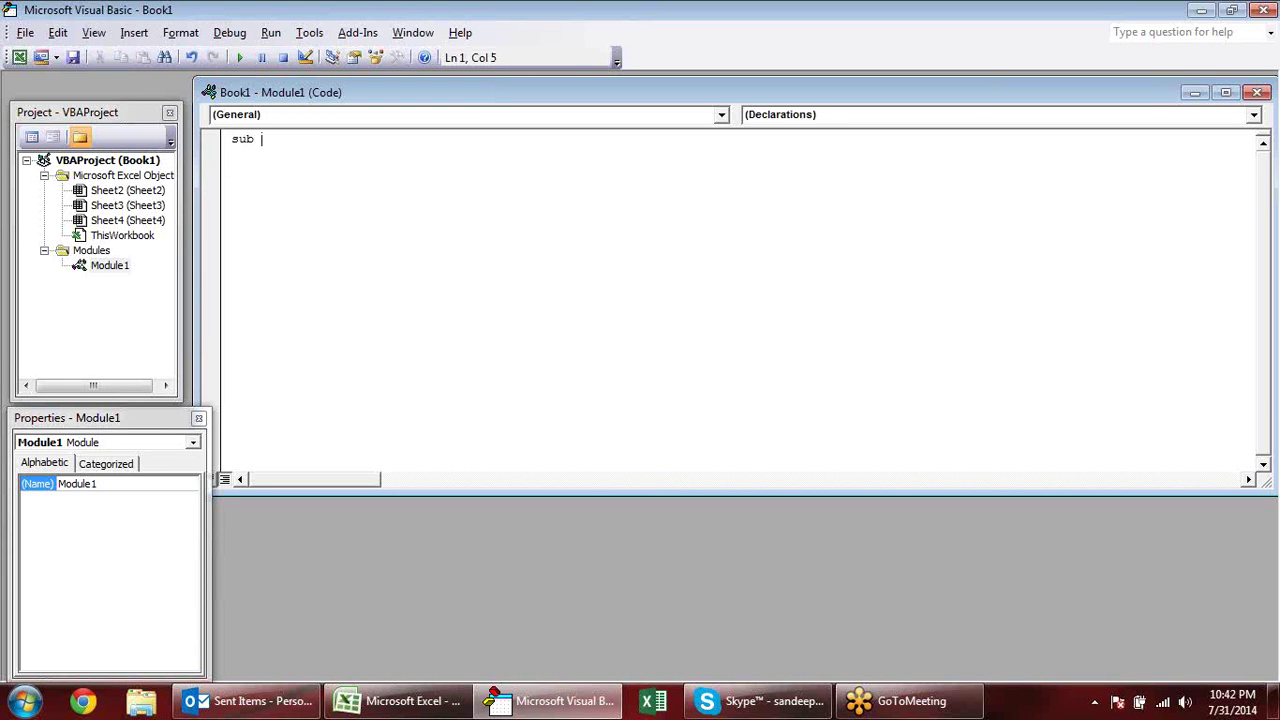
pyautogui.write(' mac1')
pyautogui.press('Return')
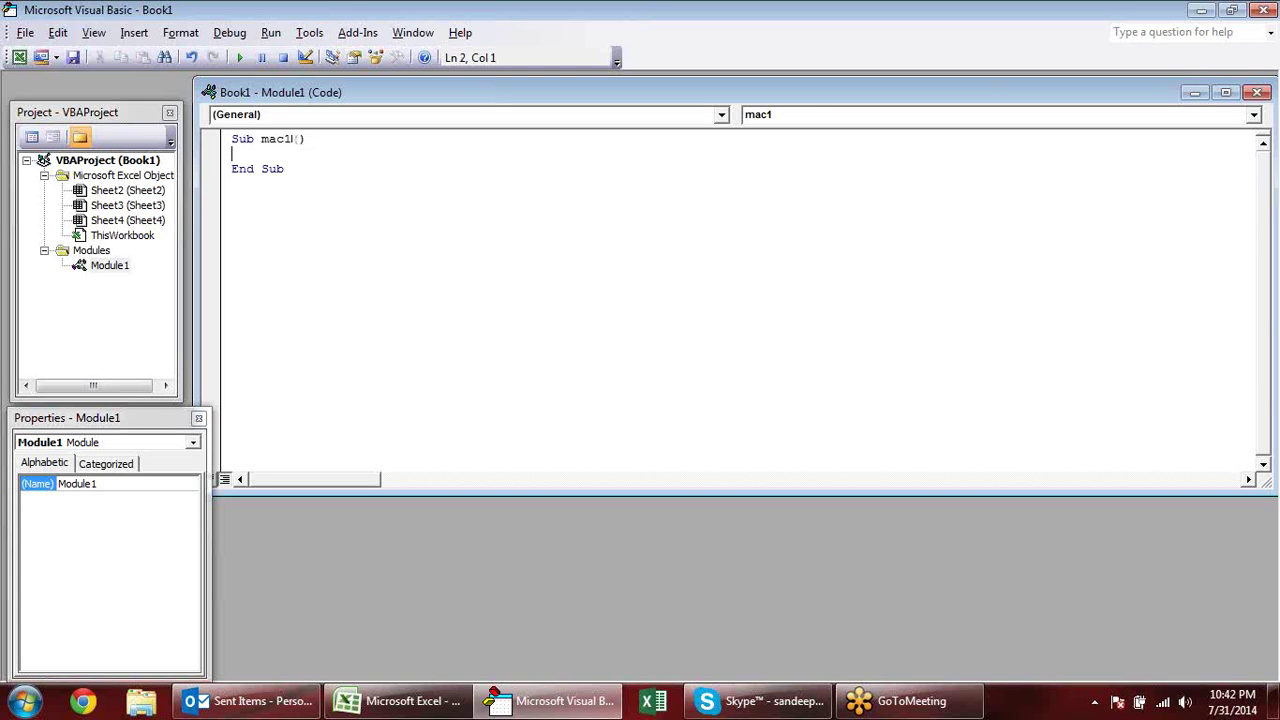
pyautogui.press('Return')
pyautogui.press('Return')
pyautogui.press('Return')
pyautogui.press('Down')
pyautogui.press('Down')
pyautogui.press('Up')
pyautogui.press('Up')
pyautogui.press('Up')
pyautogui.hotkey('alt', 'Tab')
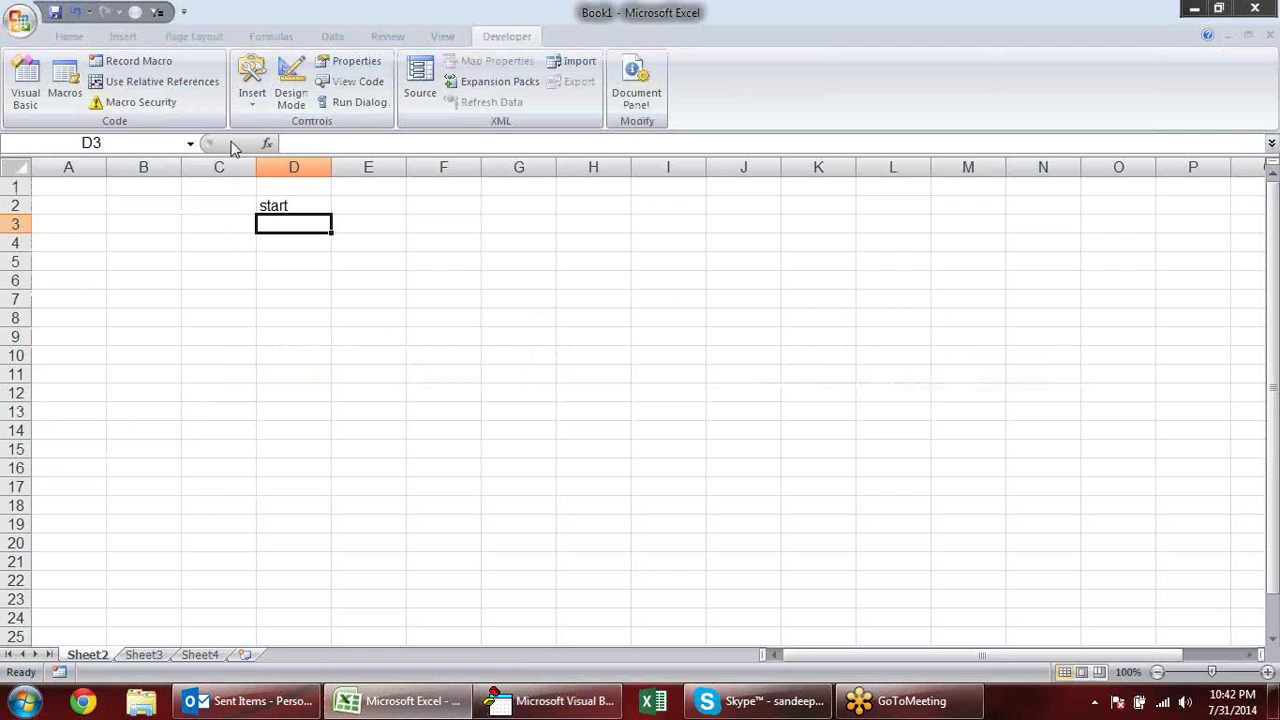
# Clear the start entry from cell D2
pyautogui.press('Left')
pyautogui.press('Left')
pyautogui.press('Left')
pyautogui.press('Up')
pyautogui.press('Up')
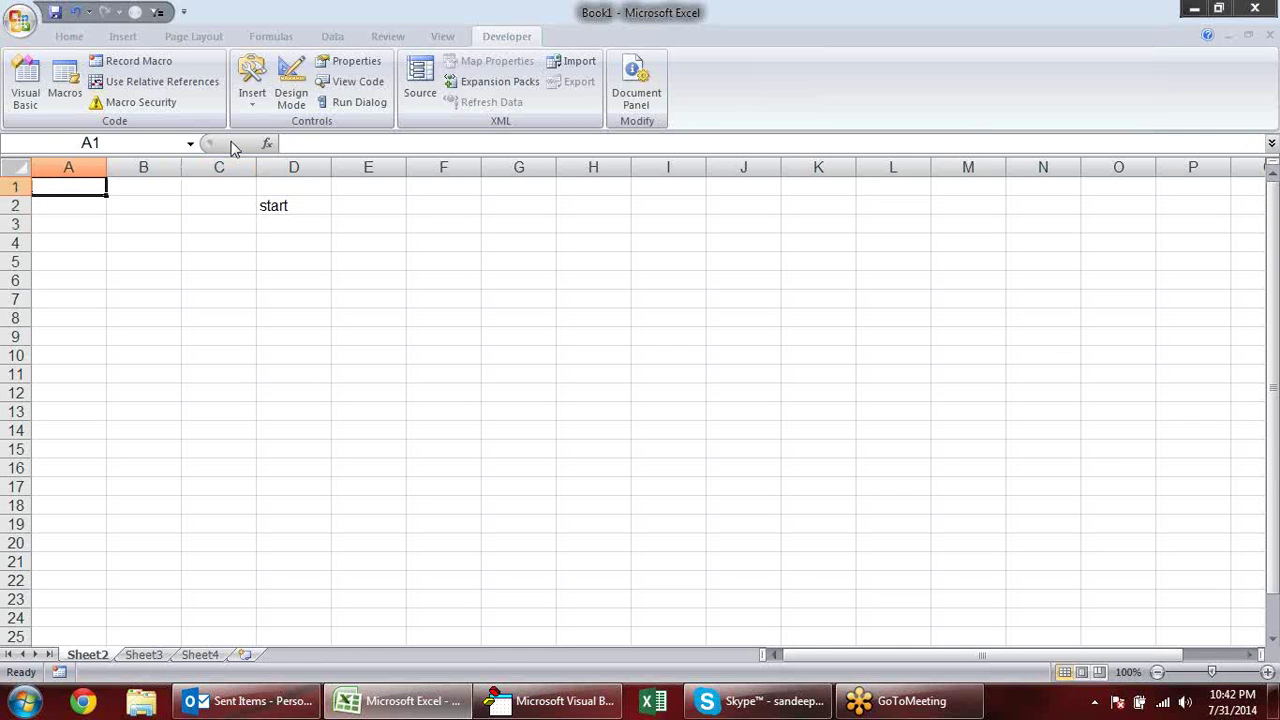
pyautogui.press('Right')
pyautogui.press('Right')
pyautogui.press('Right')
pyautogui.press('Down')
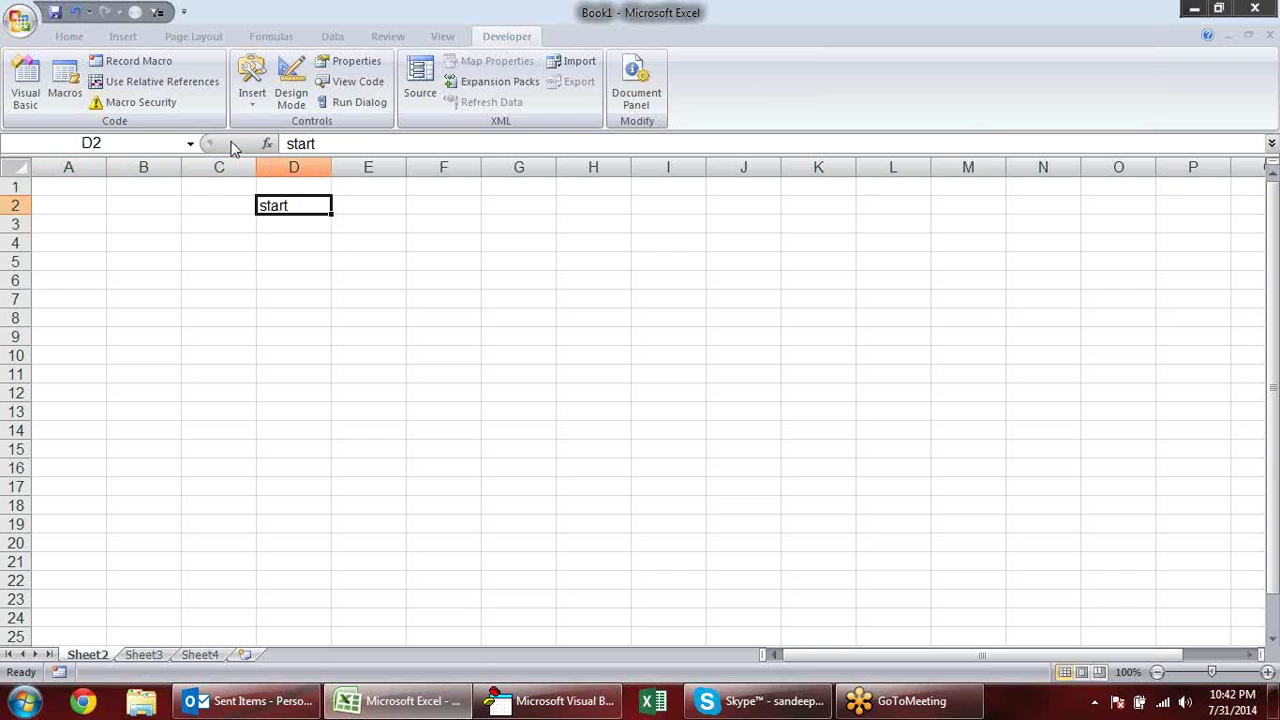
pyautogui.press('Delete')
pyautogui.press('Up')
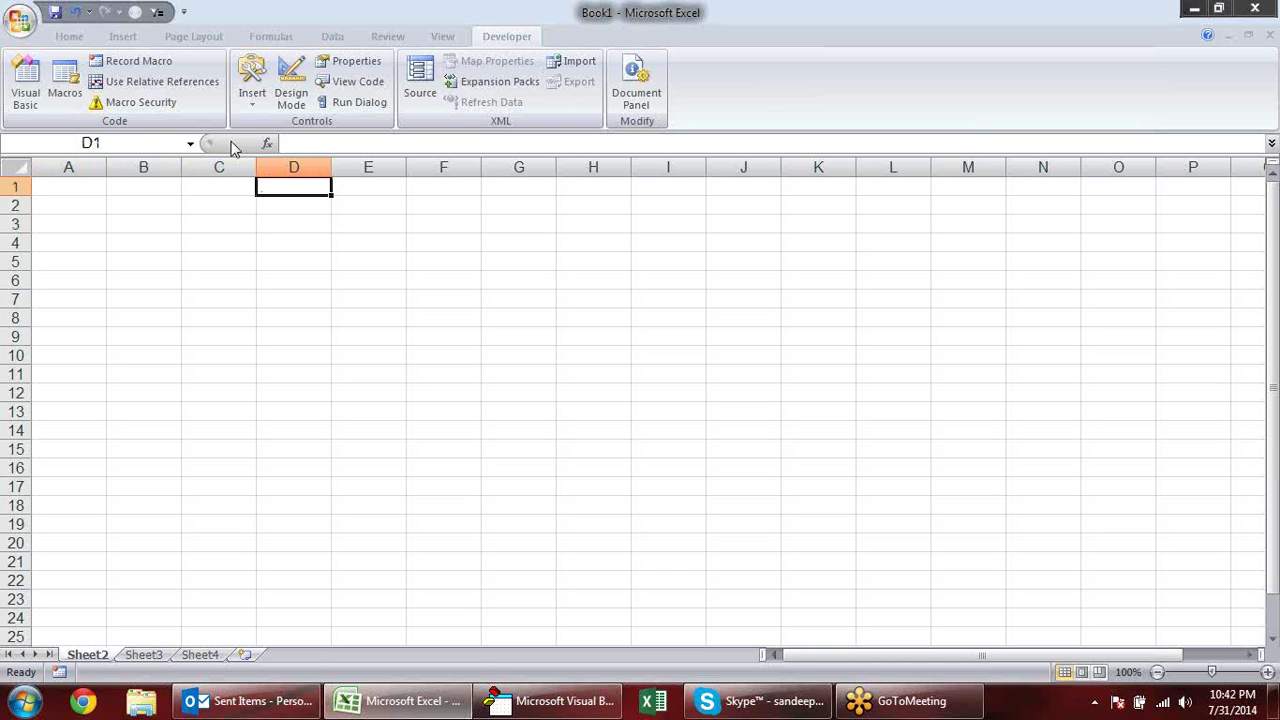
pyautogui.press('Left')
pyautogui.press('Left')
pyautogui.press('Left')
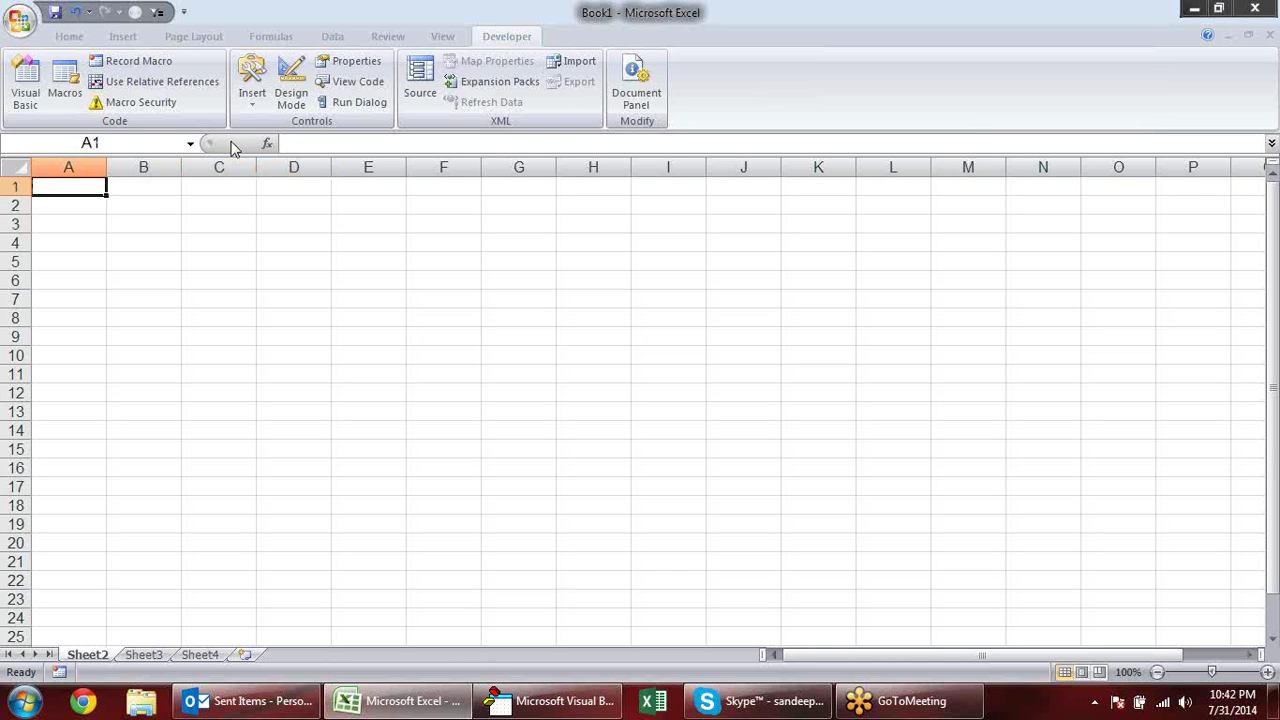
# Type the headers NAME, ROLLNO and MARKS into A1, B1 and C1
pyautogui.write('NAME')
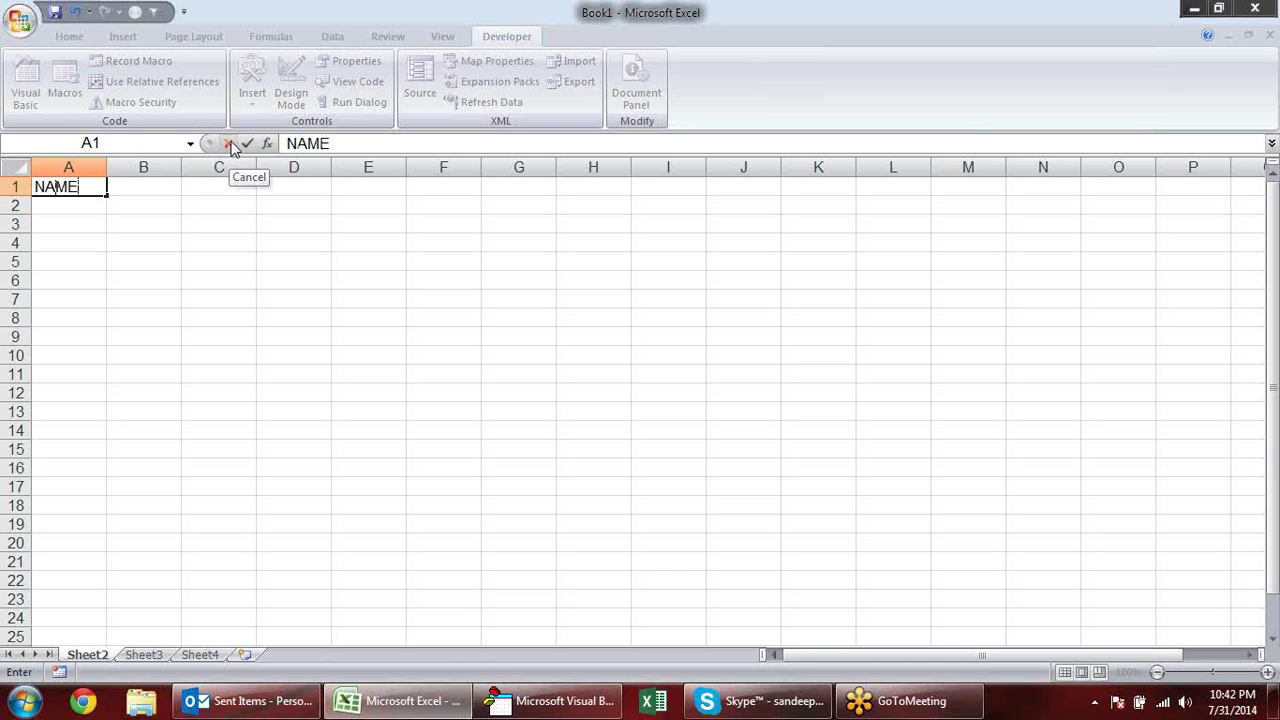
pyautogui.press('Tab')
pyautogui.write('=C')
pyautogui.press('BackSpace')
pyautogui.press('BackSpace')
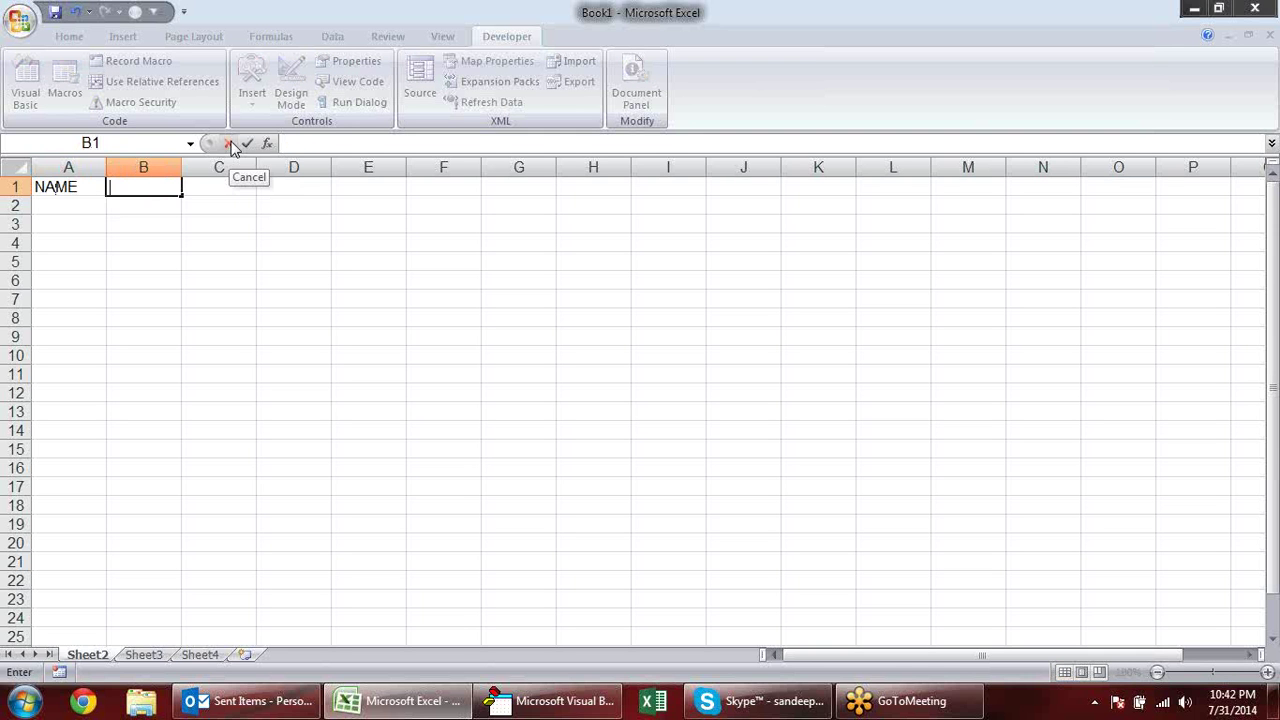
pyautogui.write('ROLLBO')
pyautogui.press('BackSpace')
pyautogui.press('BackSpace')
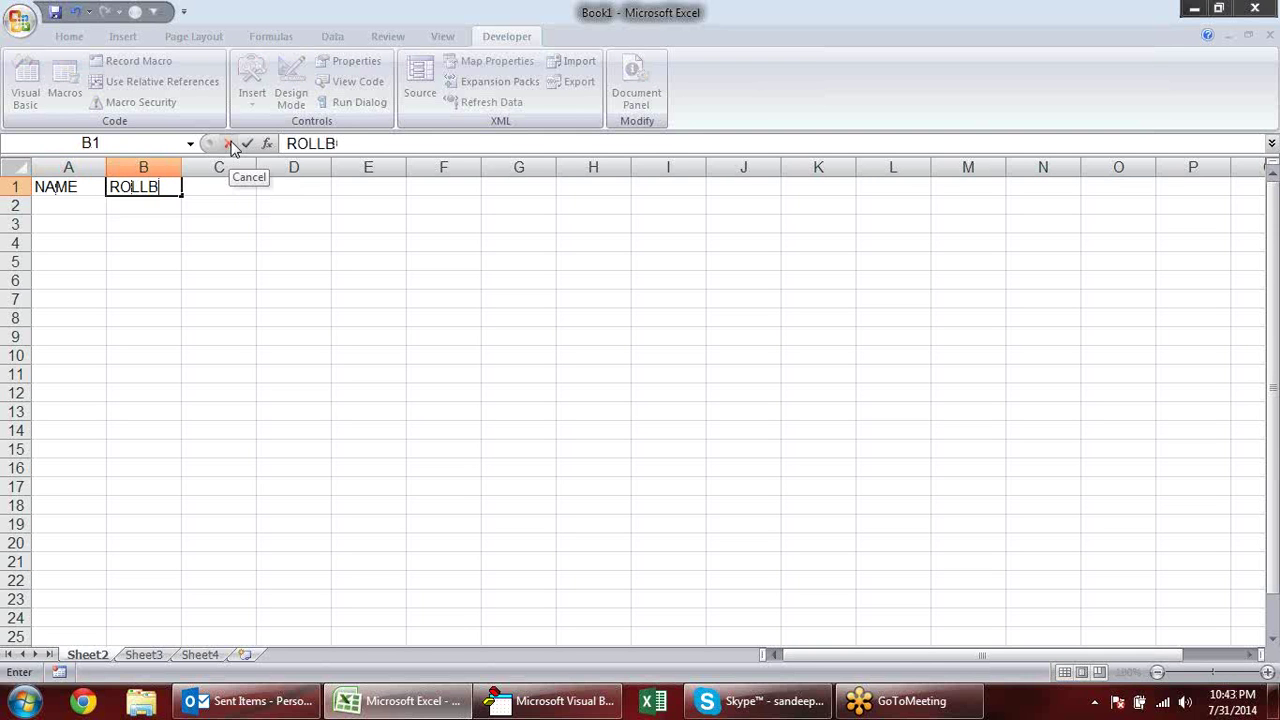
pyautogui.write('NO')
pyautogui.press('Tab')
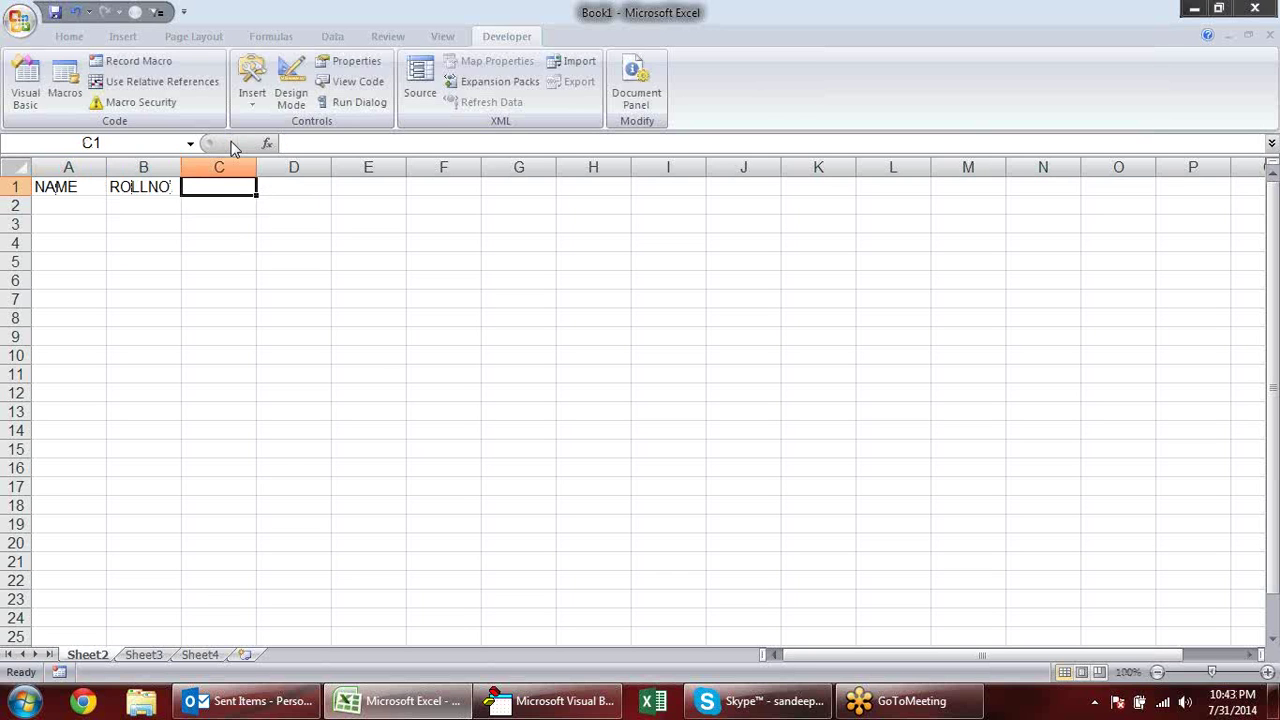
pyautogui.write('MARKS')
pyautogui.press('Return')
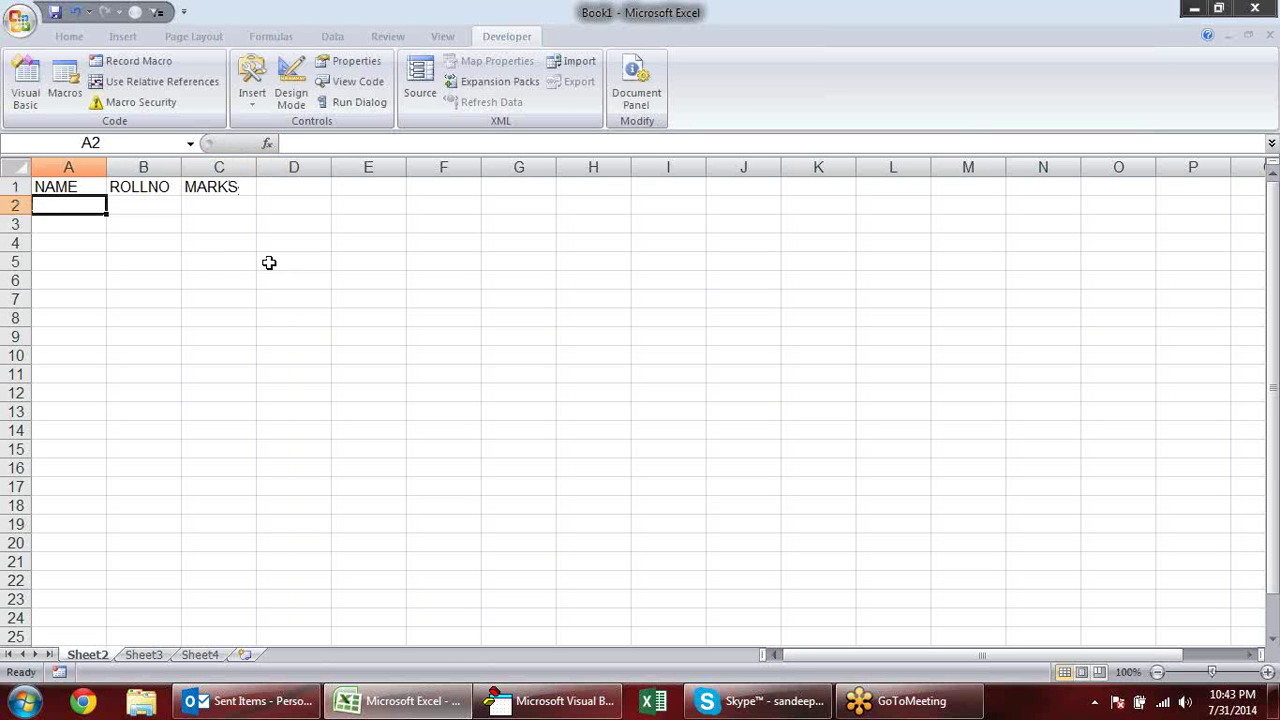
pyautogui.click(85, 187)
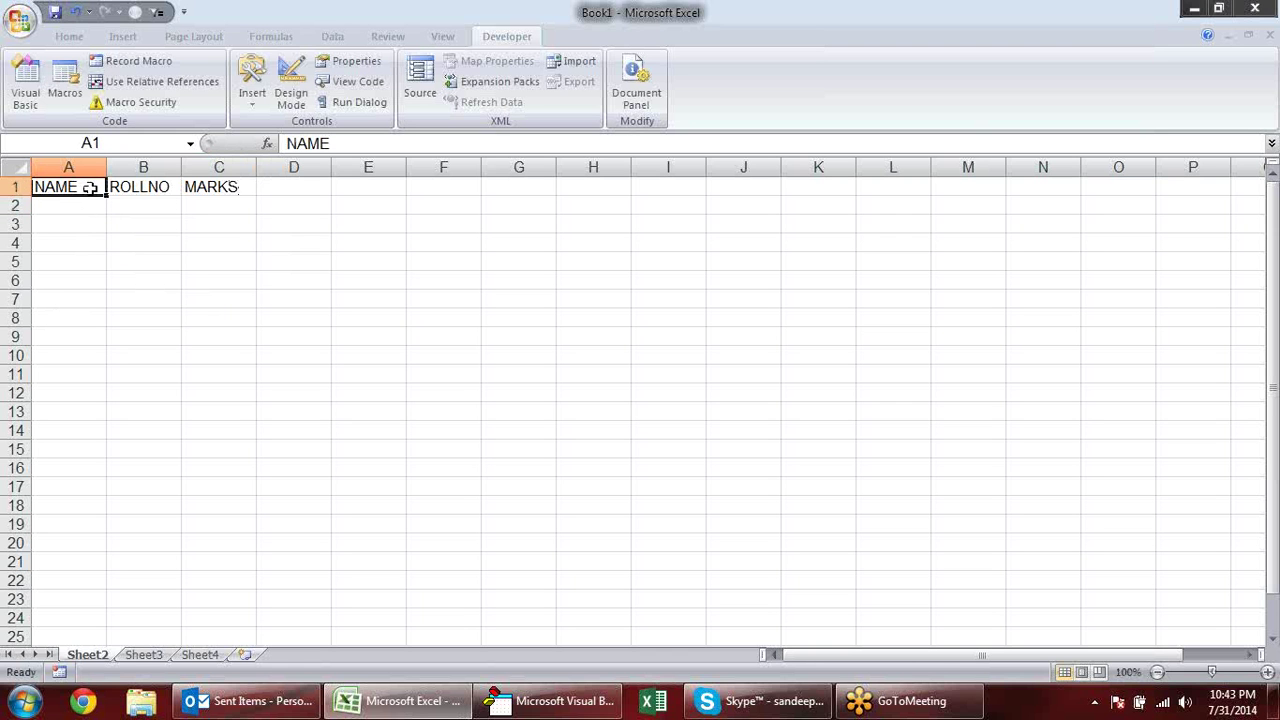
pyautogui.write('NAME')
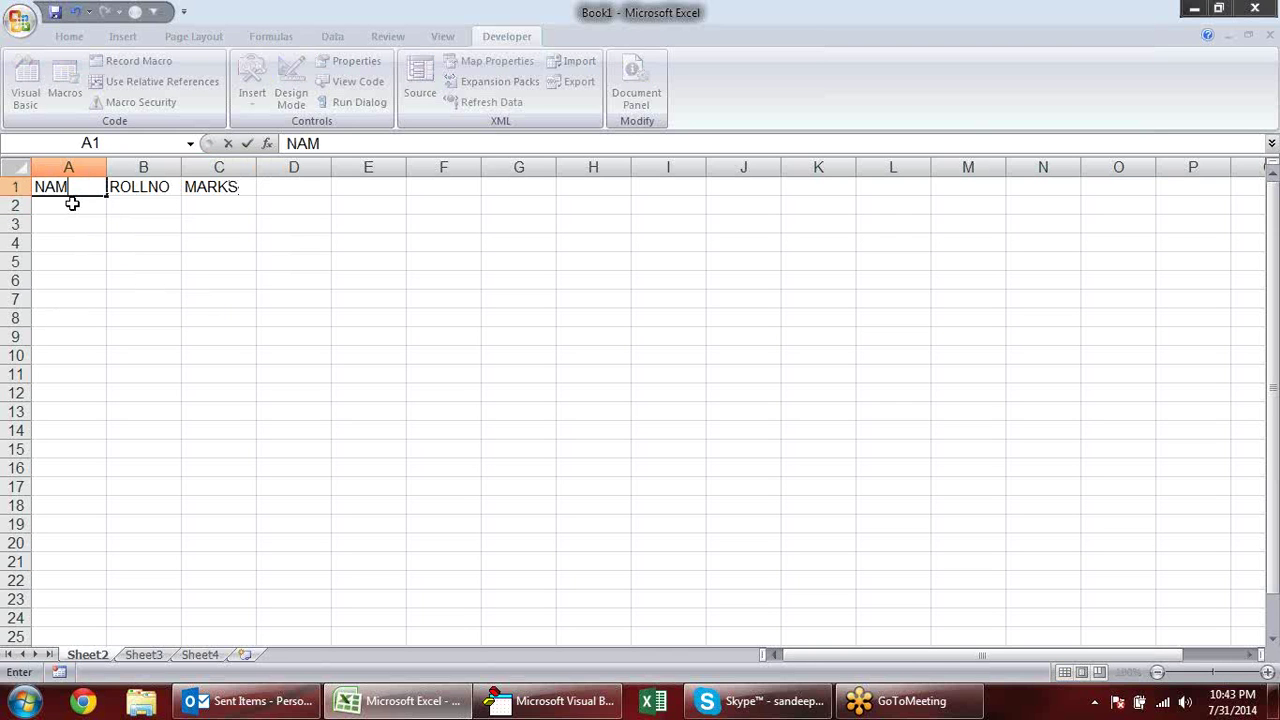
pyautogui.press('Return')
pyautogui.hotkey('alt', 'F11')
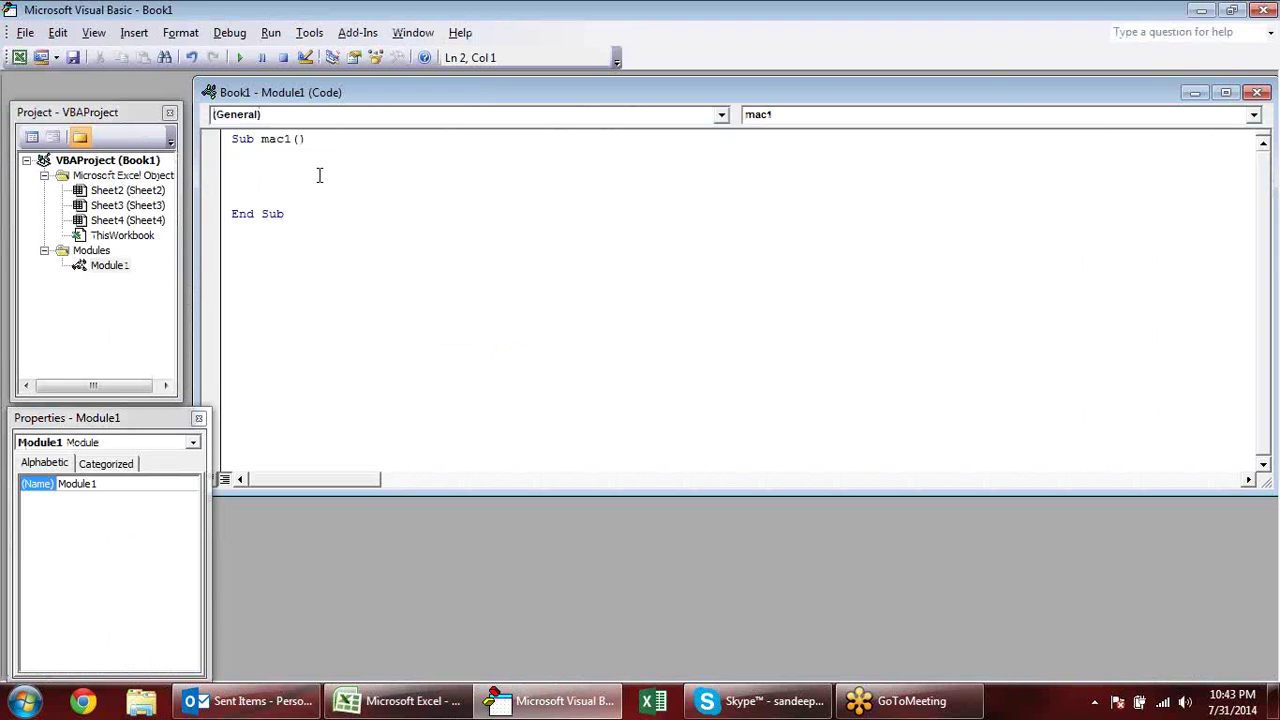
# Write Range("A1").Value = "NAME" as the first line of mac1
pyautogui.write('RANGE(')
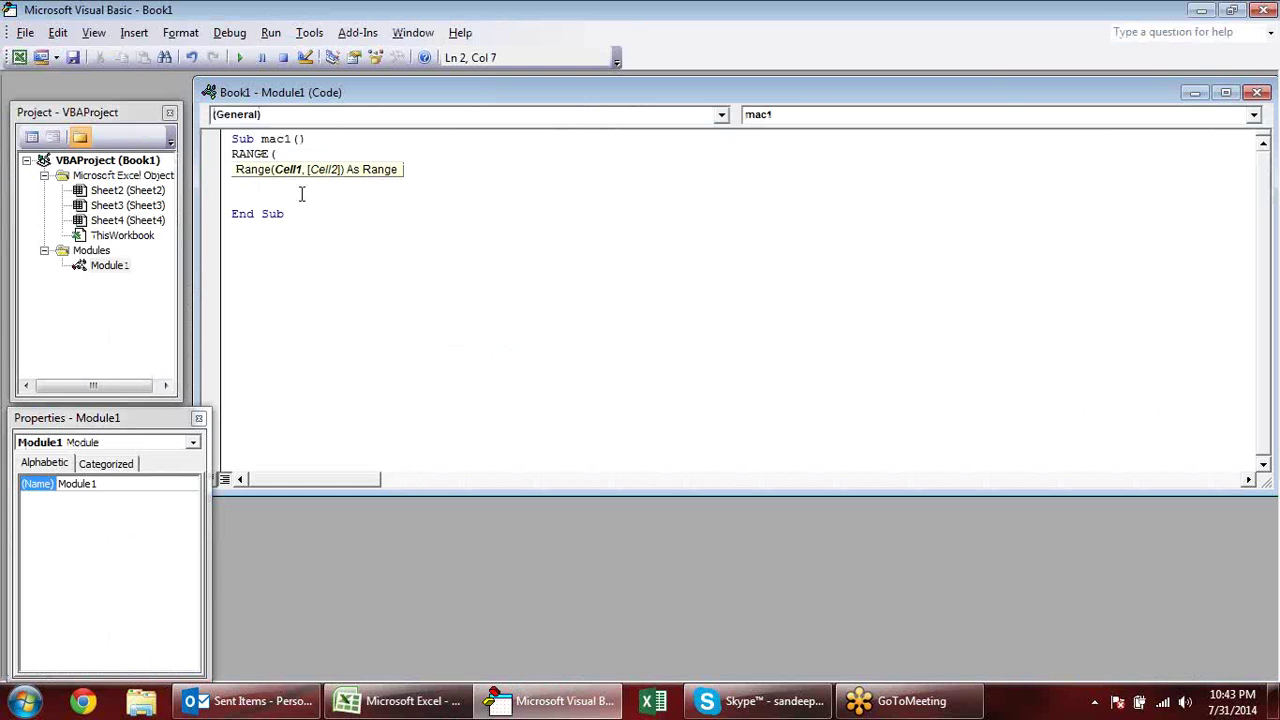
pyautogui.write('"A1")')
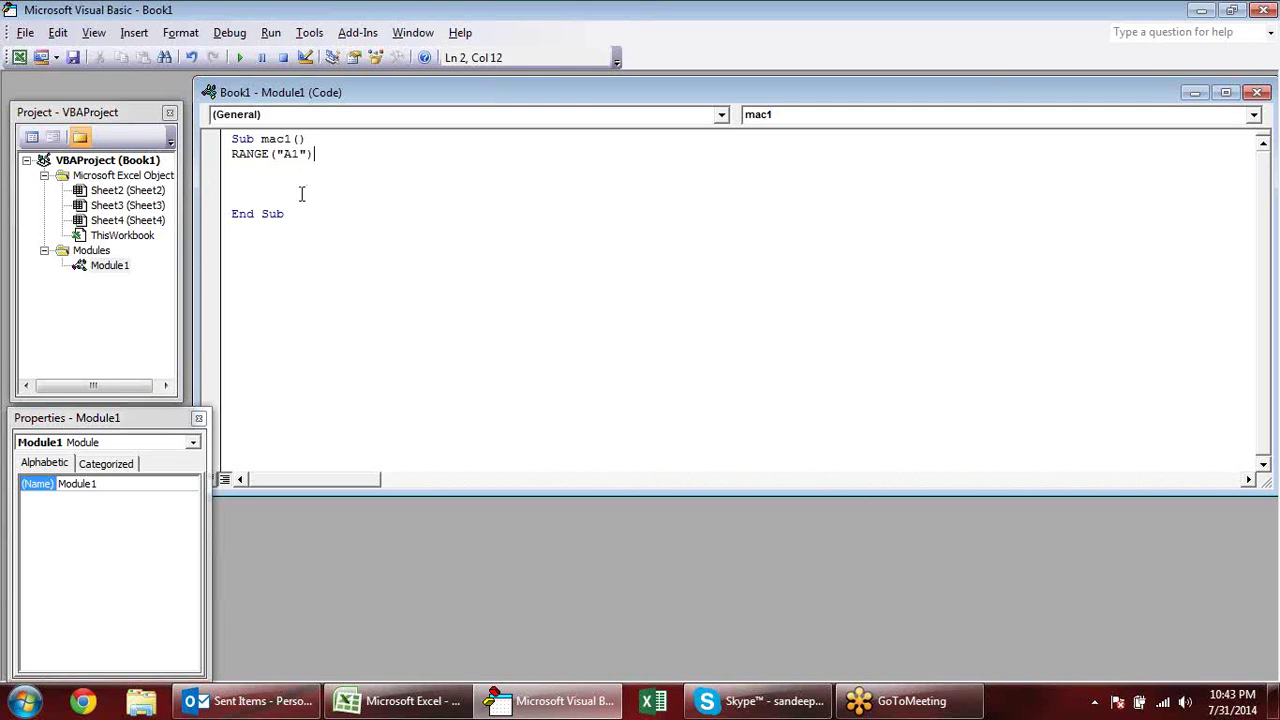
pyautogui.write('.VALUE')
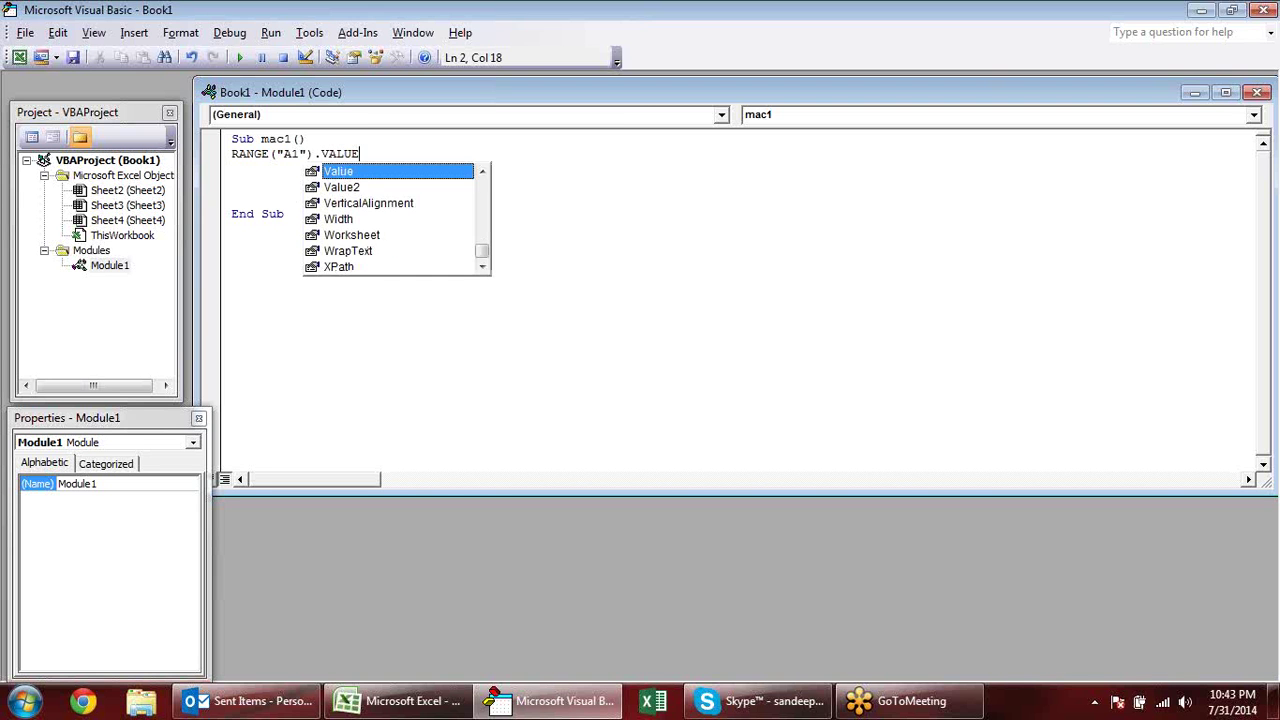
pyautogui.press('Tab')
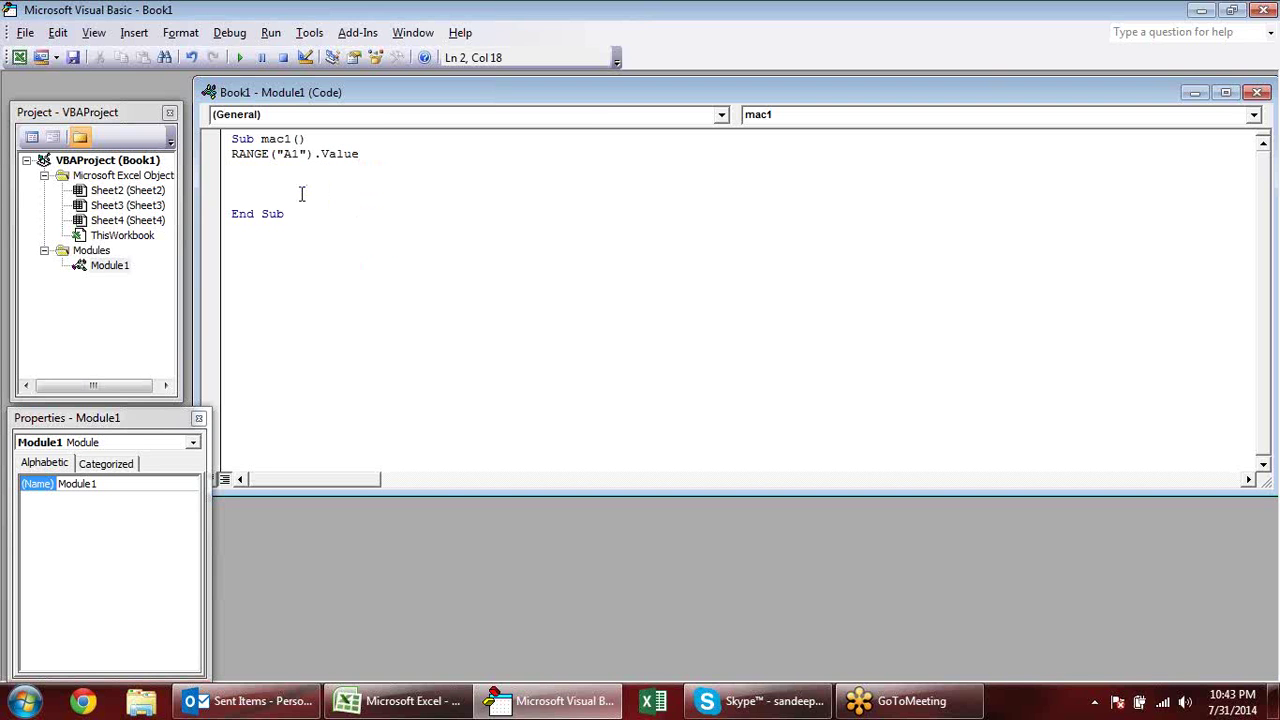
pyautogui.write('=')
pyautogui.write('"sdf')
pyautogui.press('BackSpace')
pyautogui.press('BackSpace')
pyautogui.press('BackSpace')
pyautogui.write('NAME')
pyautogui.write('"')
pyautogui.press('Return')
# Copy the A1 line and edit it to set B1 to "ROLL NO."
pyautogui.moveTo(441, 153); pyautogui.dragTo(220, 168)
pyautogui.hotkey('ctrl', 'c')
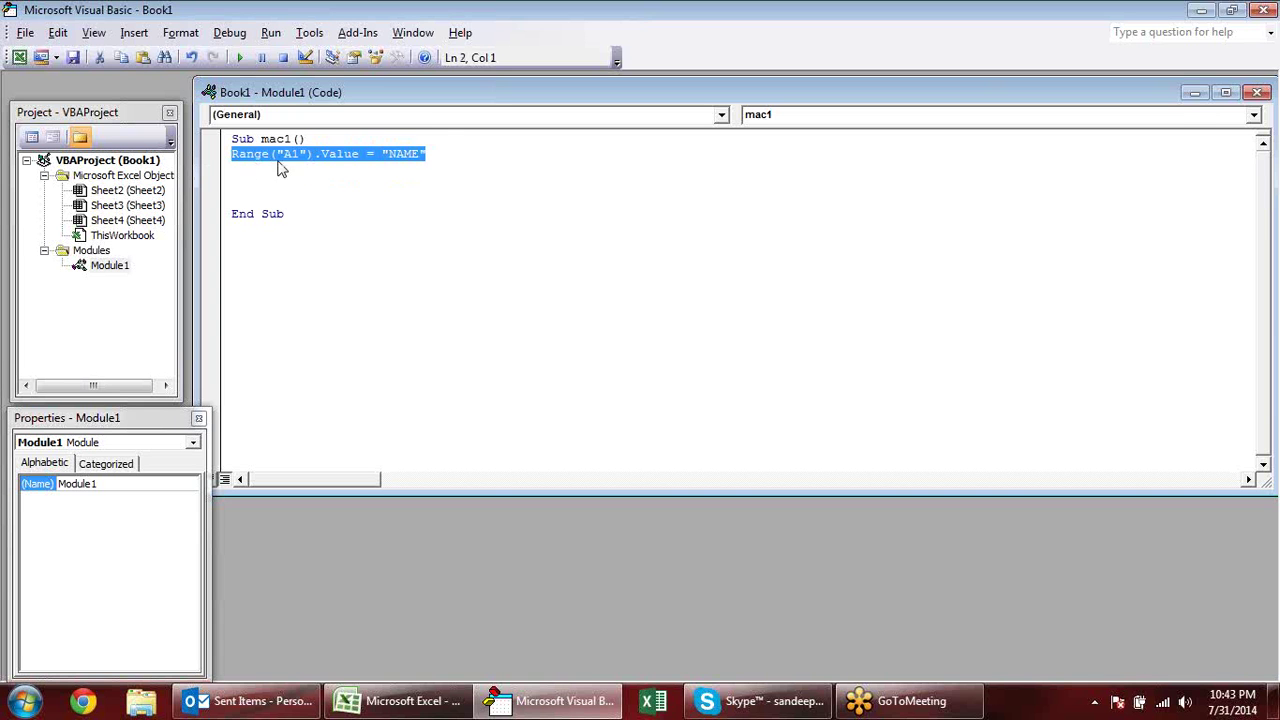
pyautogui.click(270, 170)
pyautogui.hotkey('ctrl', 'v')
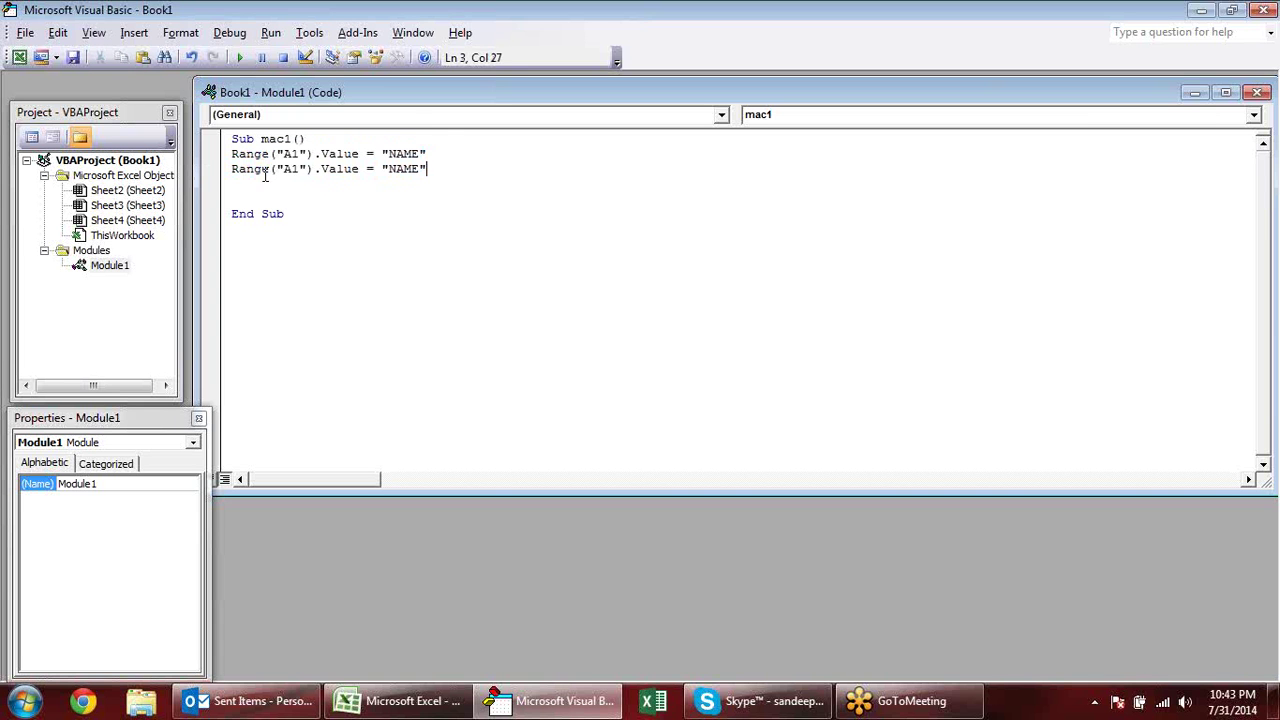
pyautogui.click(290, 168)
pyautogui.press('BackSpace')
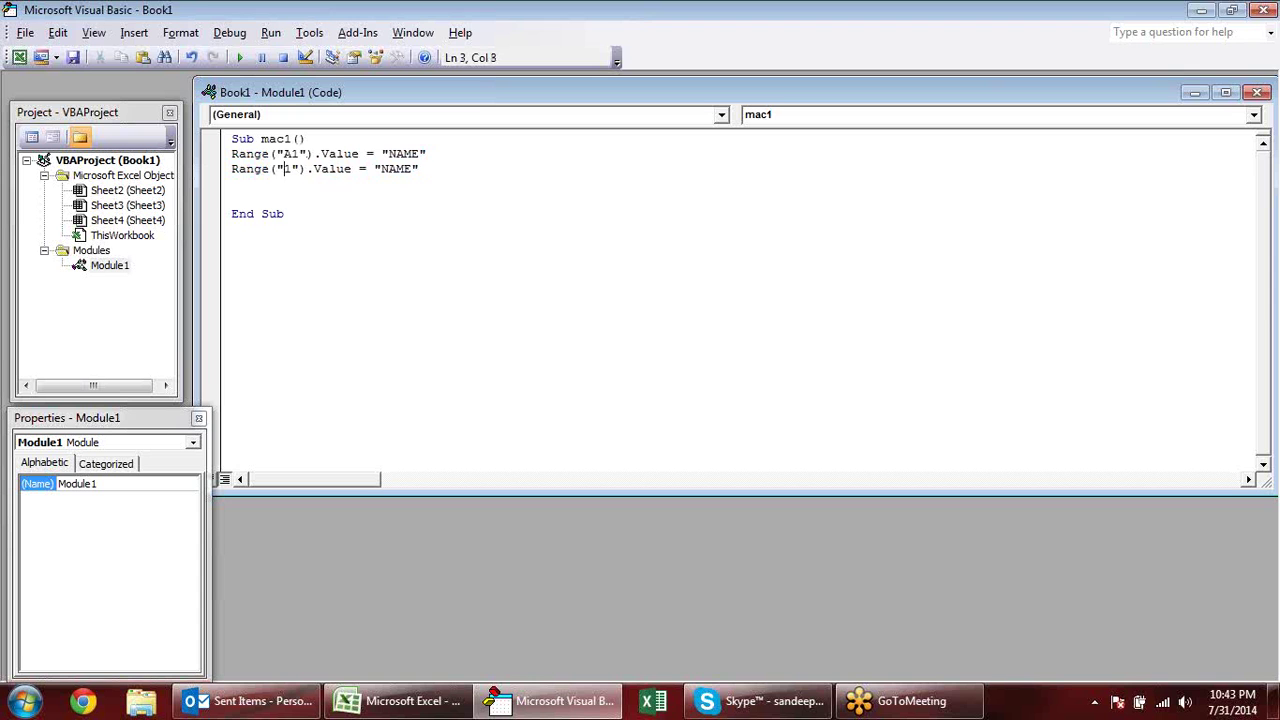
pyautogui.write('B')
pyautogui.moveTo(419, 169); pyautogui.dragTo(393, 169)
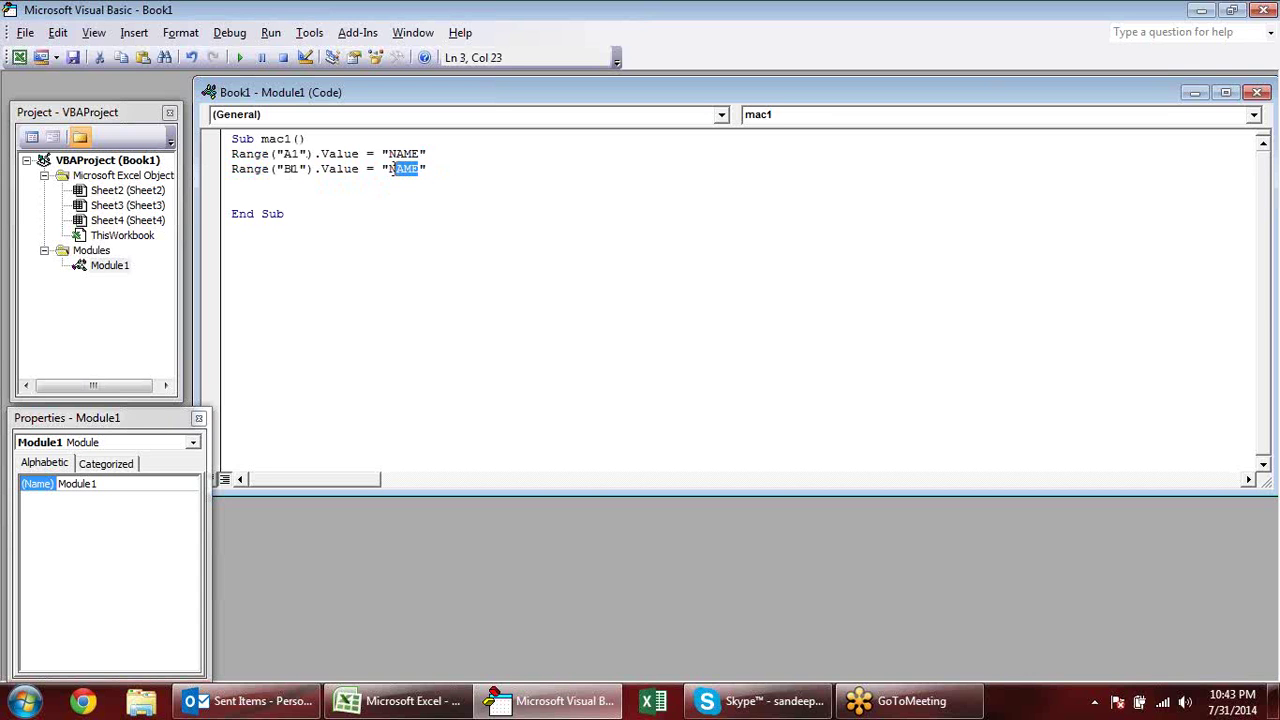
pyautogui.write('rOLL')
pyautogui.press('BackSpace')
pyautogui.press('BackSpace')
pyautogui.press('BackSpace')
pyautogui.press('BackSpace')
pyautogui.write('RO')
pyautogui.press('BackSpace')
pyautogui.write('OLE')
pyautogui.write(' NO.')
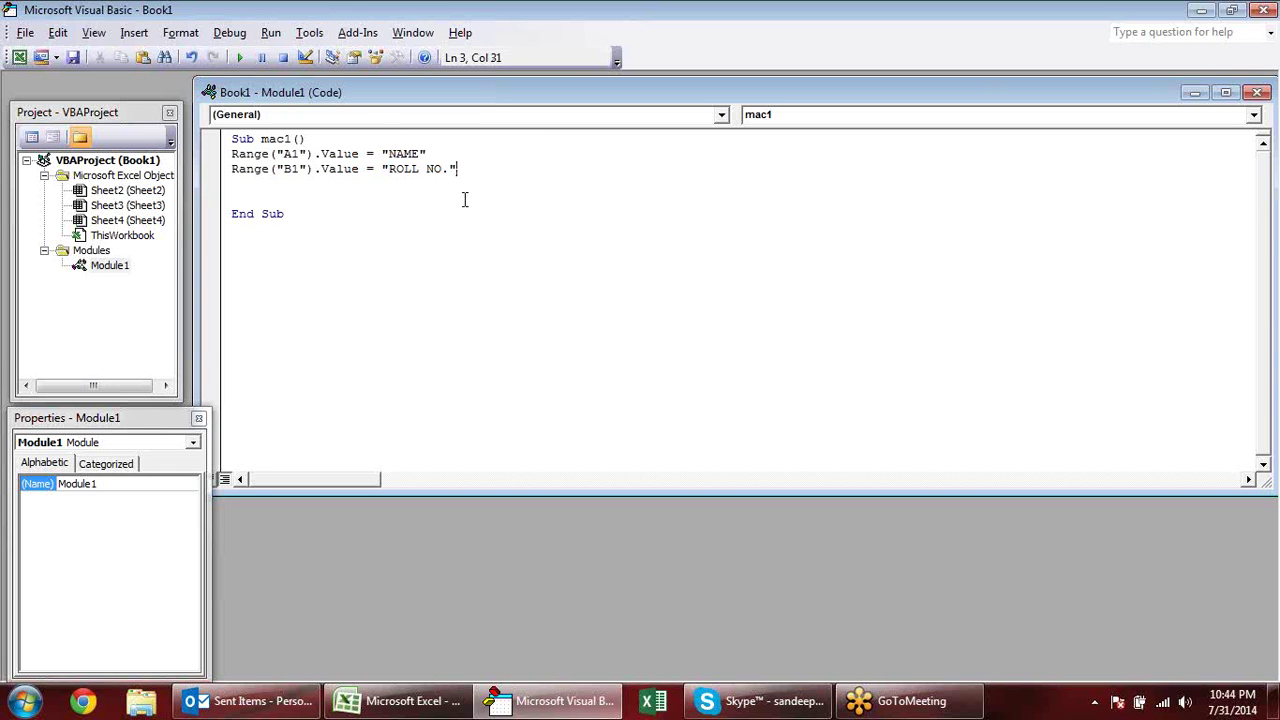
pyautogui.press('Return')
# Paste another copy and edit it to set C1 to "MARKS"
pyautogui.hotkey('ctrl', 'v')
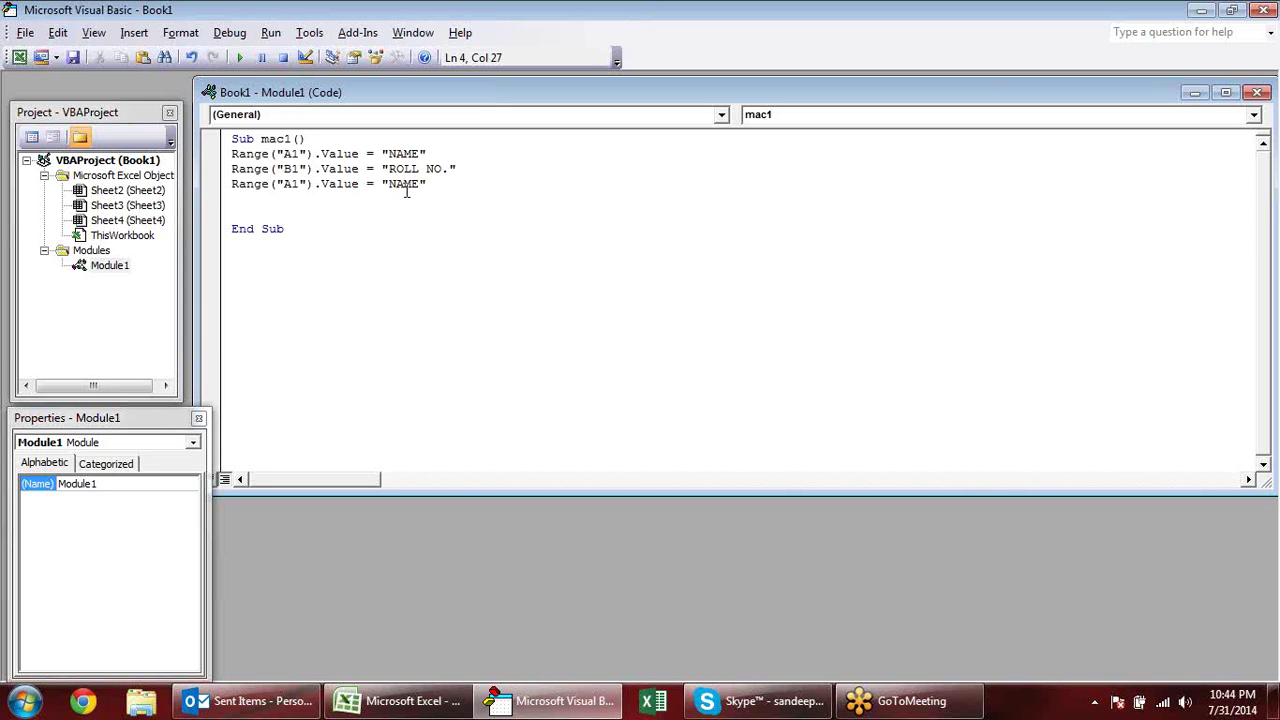
pyautogui.press('Left')
pyautogui.press('BackSpace')
pyautogui.press('BackSpace')
pyautogui.press('BackSpace')
pyautogui.write('MARKS')
pyautogui.press('Left')
pyautogui.press('BackSpace')
pyautogui.write('C')
# Run mac1 with F5, check the headers in Excel, then clear A1:C1
pyautogui.click(400, 224)
pyautogui.press('F5')
pyautogui.hotkey('alt', 'F11')
pyautogui.moveTo(230, 186); pyautogui.dragTo(72, 187)
pyautogui.press('Delete')
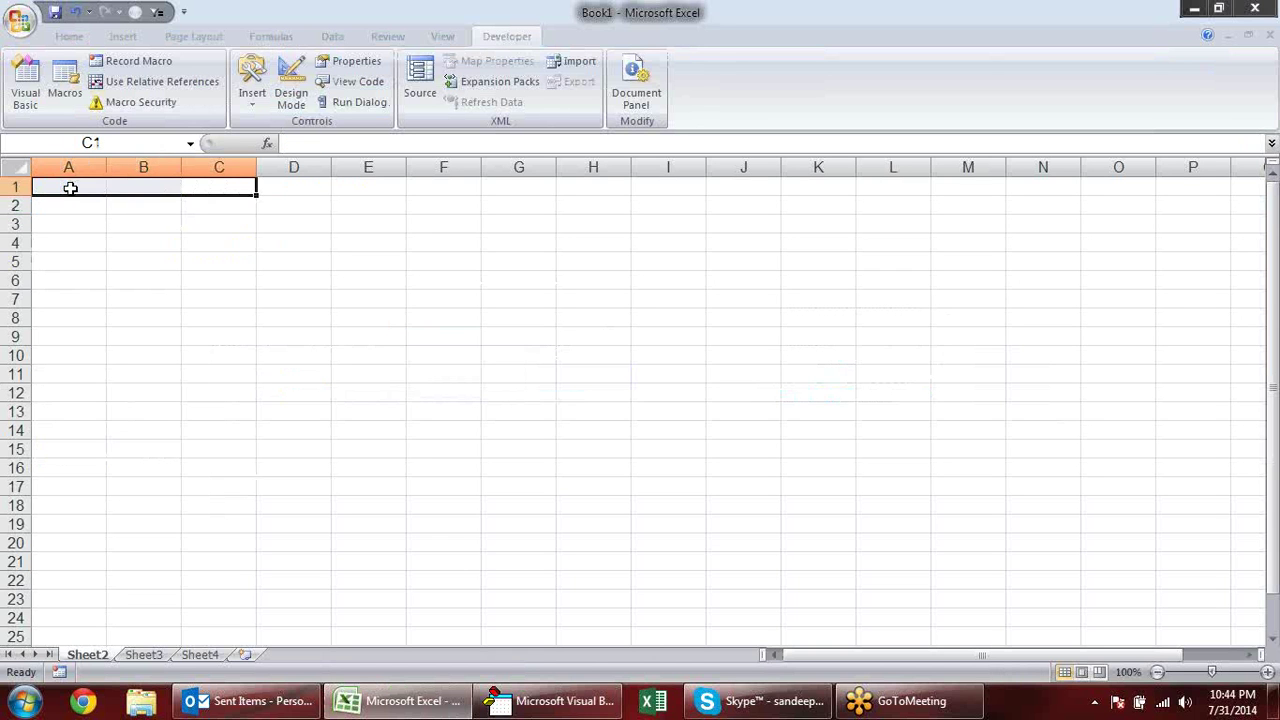
# View mac1 in the Macros list and dismiss it without running
pyautogui.click(148, 263)
pyautogui.click(530, 373)
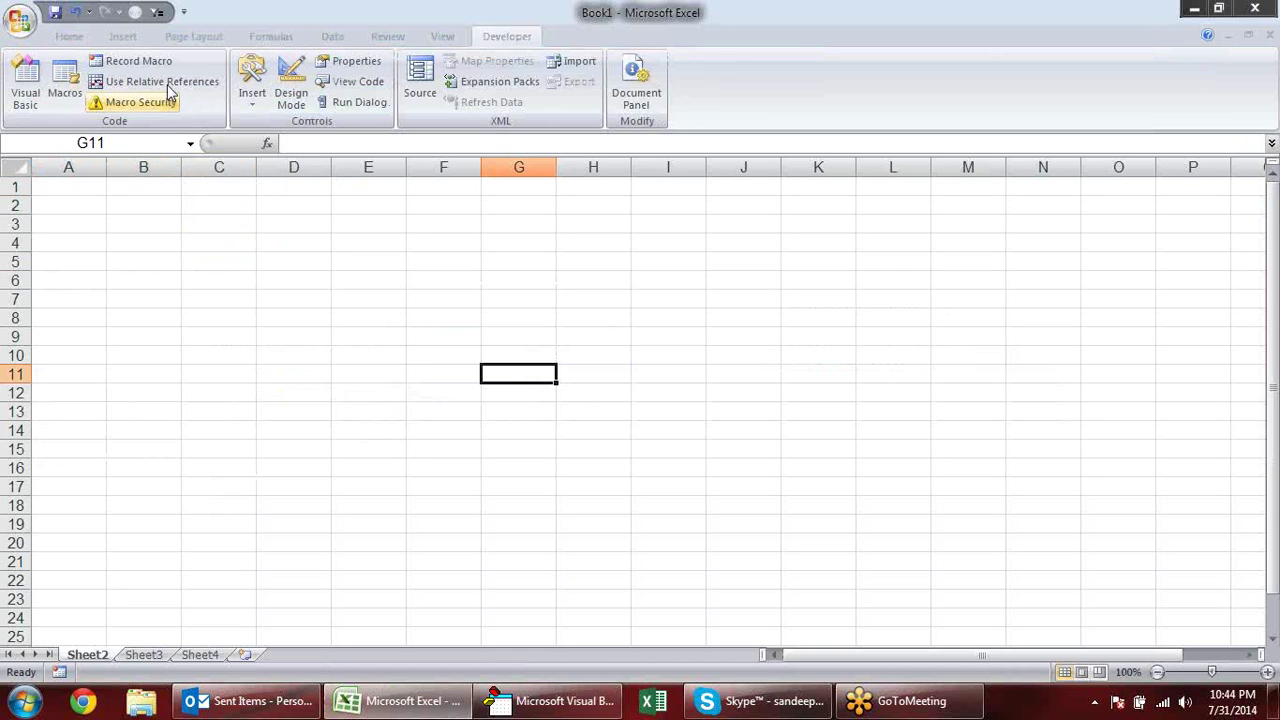
pyautogui.click(66, 88)
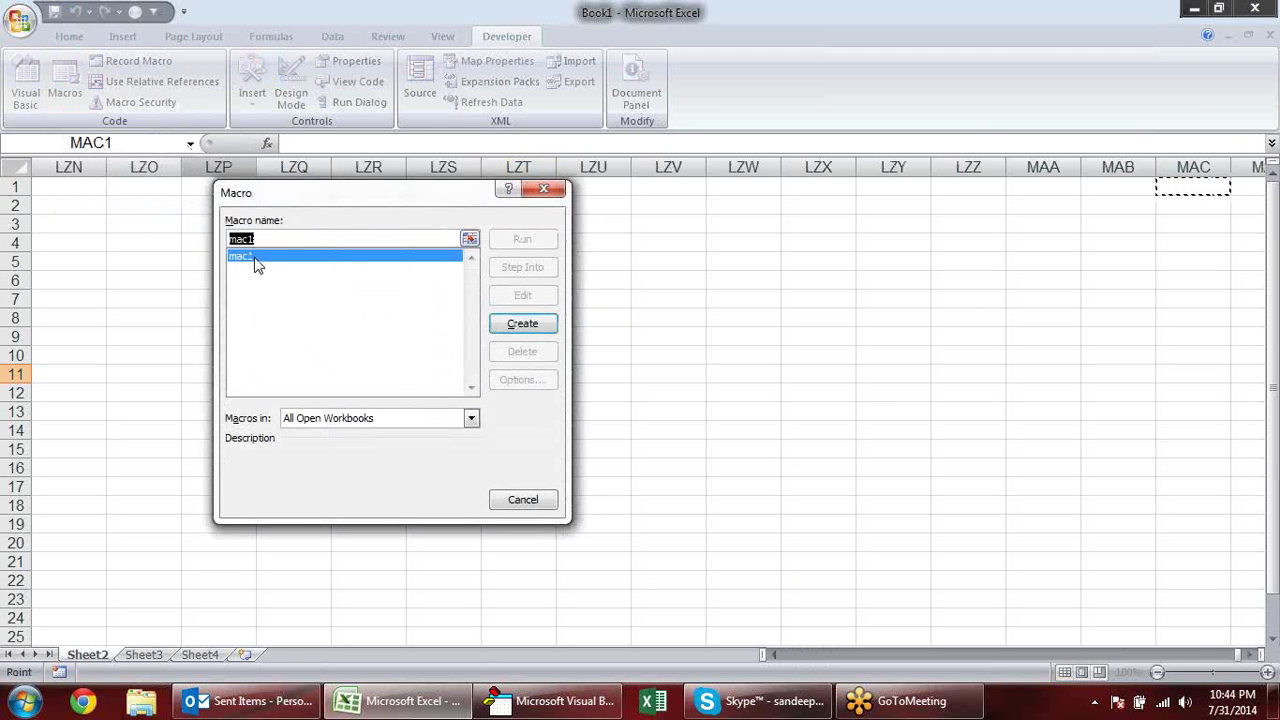
pyautogui.click(257, 264)
pyautogui.press('Escape')
# Return to cell A1 and switch to the Visual Basic Editor showing mac1
pyautogui.click(60, 192)
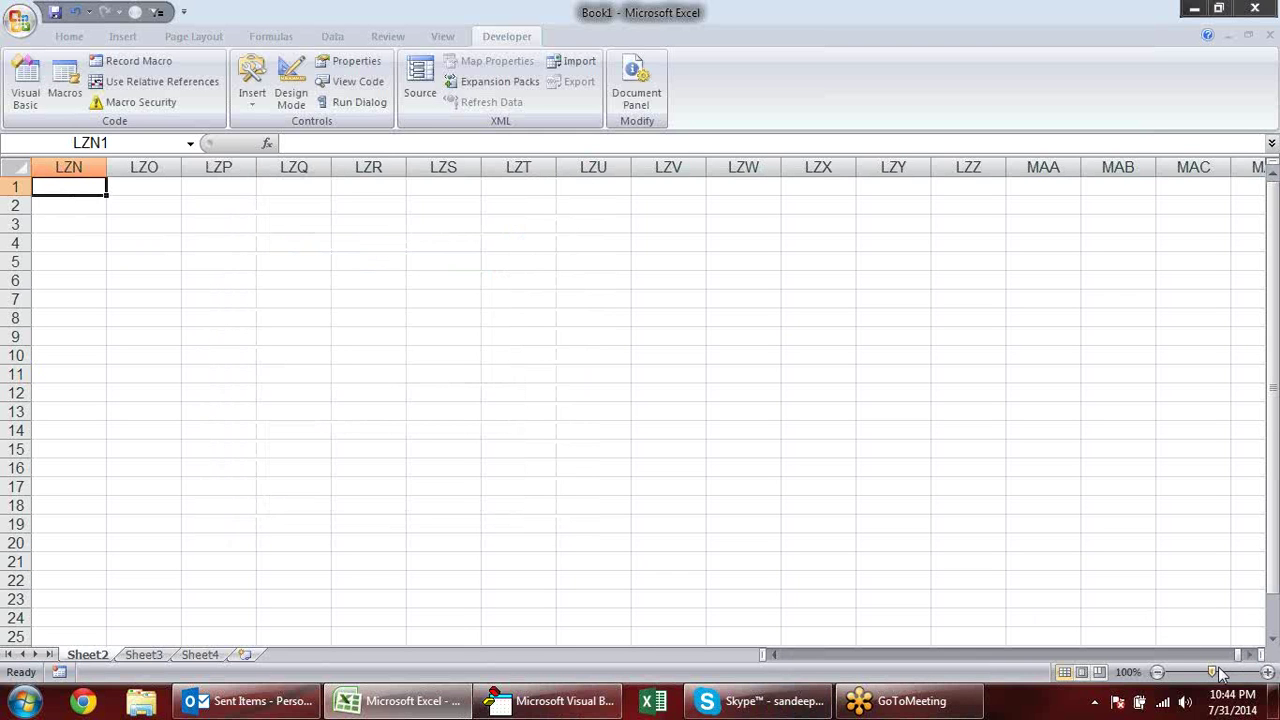
pyautogui.hotkey('ctrl', 'Home')
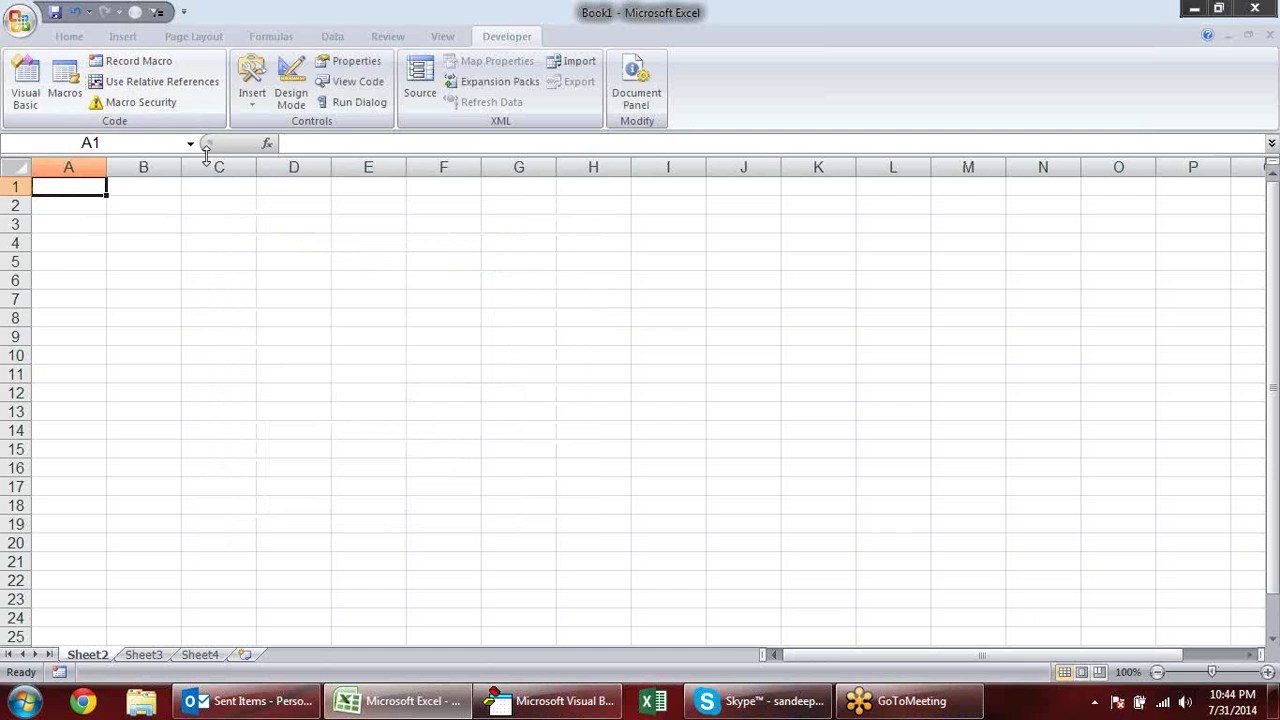
pyautogui.hotkey('alt', 'F11')
pyautogui.click(334, 210)
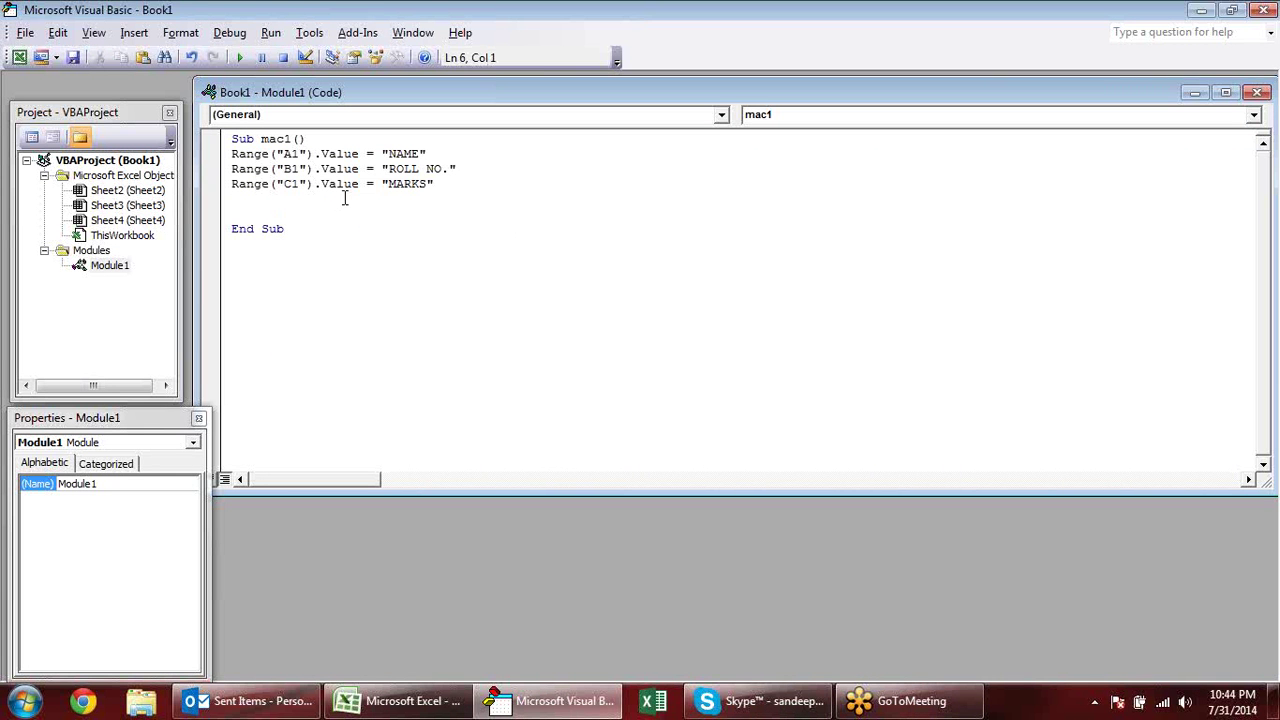
# Run mac1 from the editor to write the A1:C1 headers, then delete them in Excel
pyautogui.click(329, 277)
pyautogui.click(247, 168)
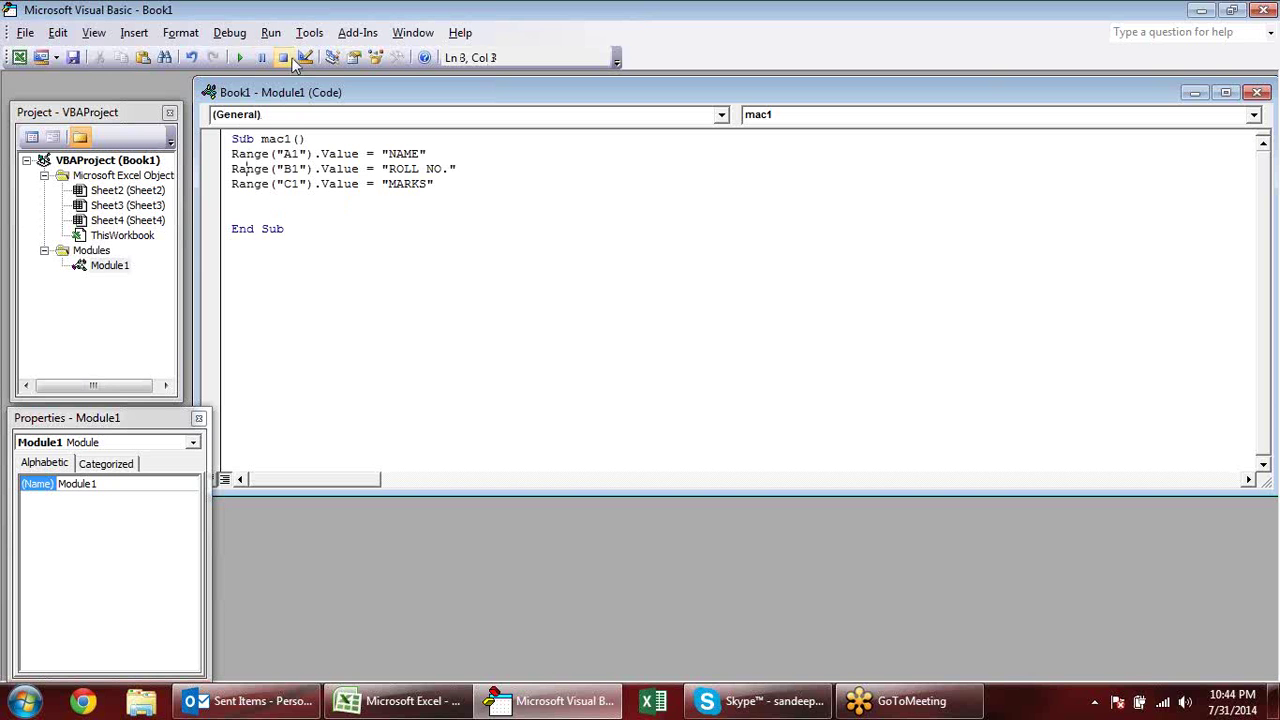
pyautogui.click(247, 62)
pyautogui.hotkey('alt', 'F11')
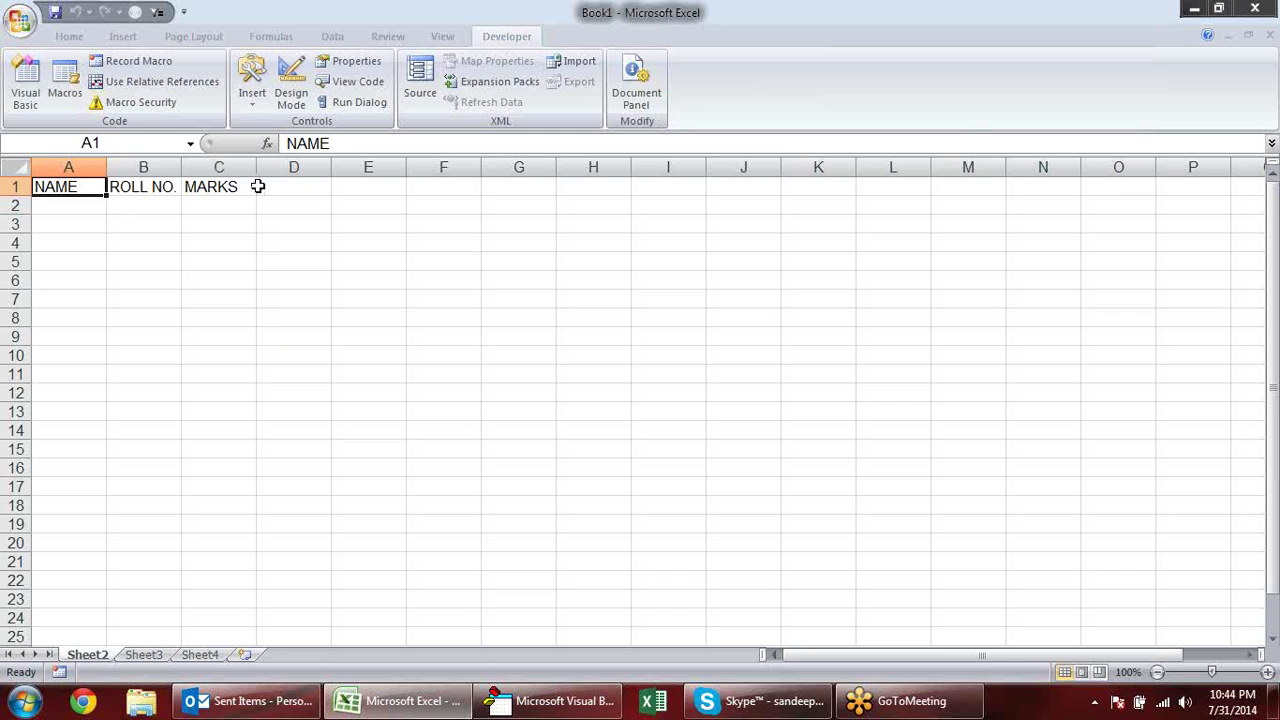
pyautogui.moveTo(251, 186); pyautogui.dragTo(42, 212)
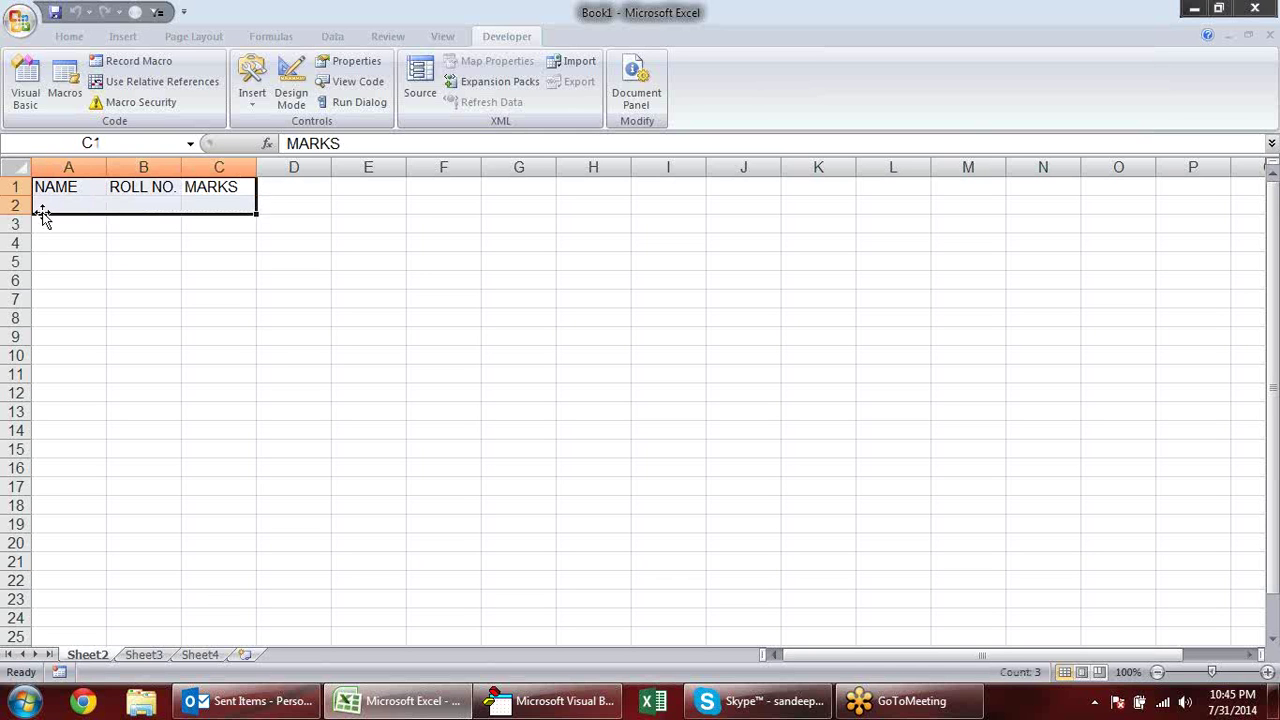
pyautogui.press('Delete')
pyautogui.click(176, 258)
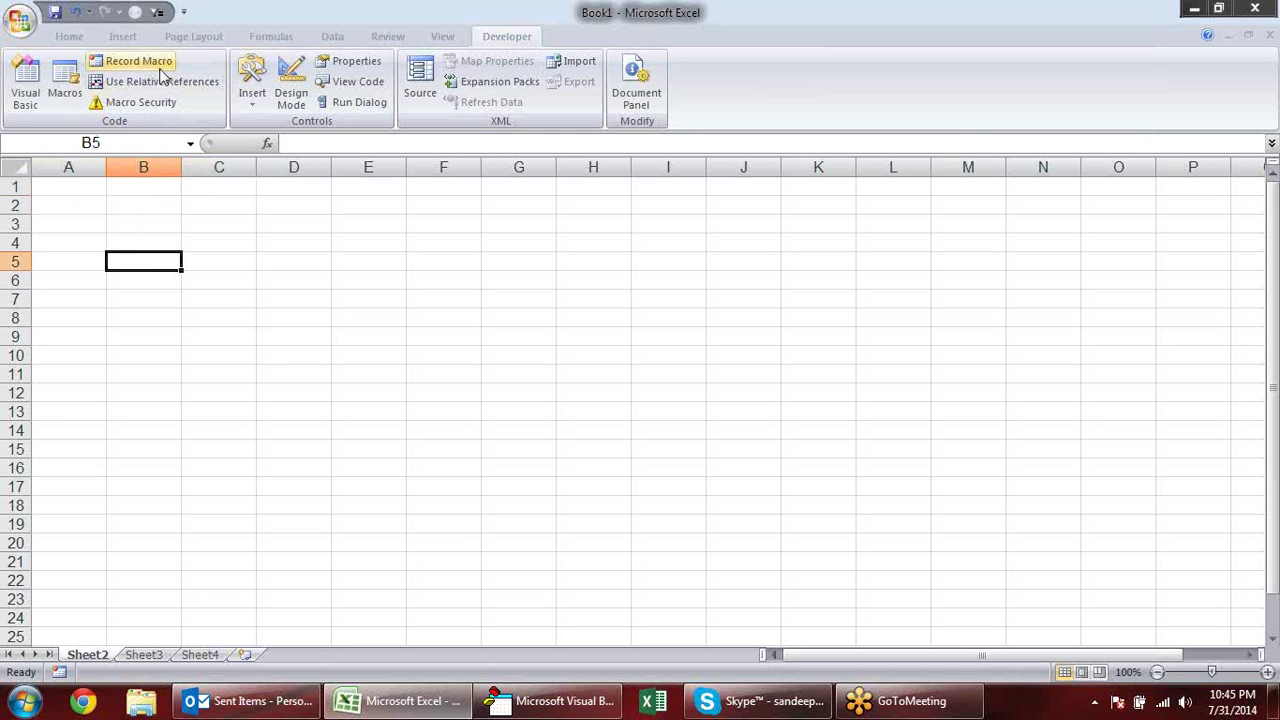
pyautogui.click(64, 84)
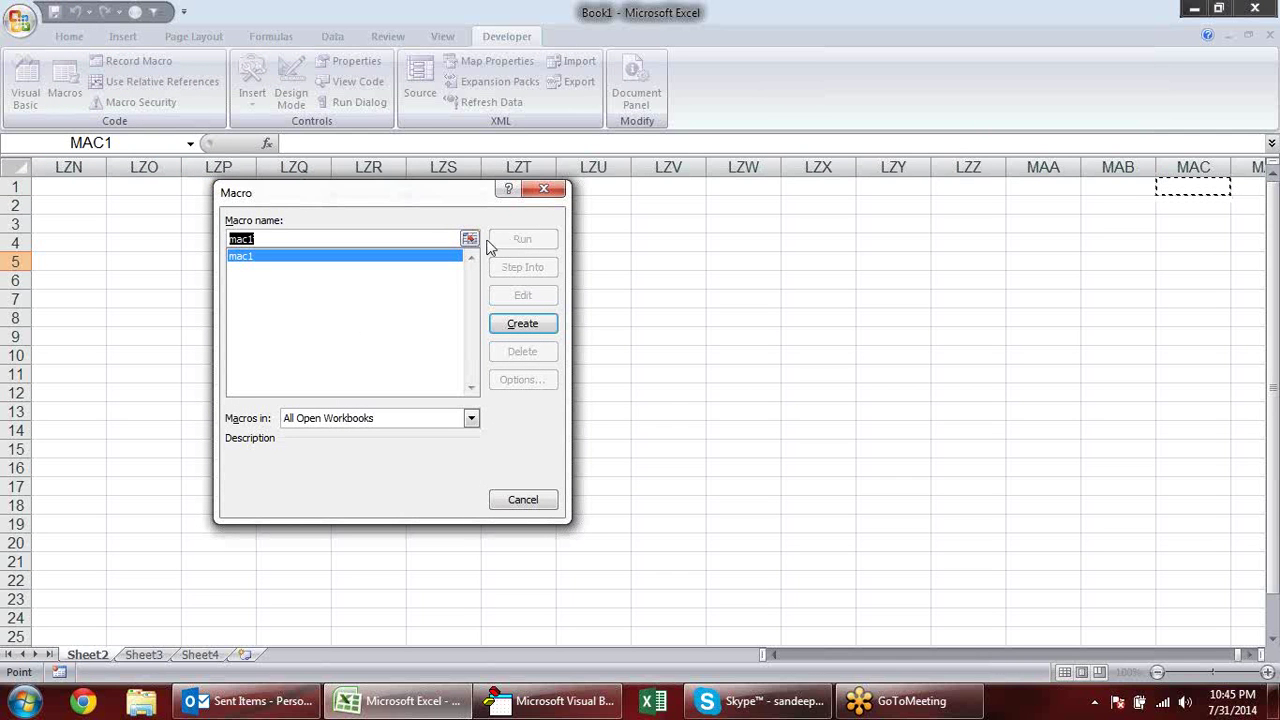
pyautogui.click(471, 418)
pyautogui.click(421, 450)
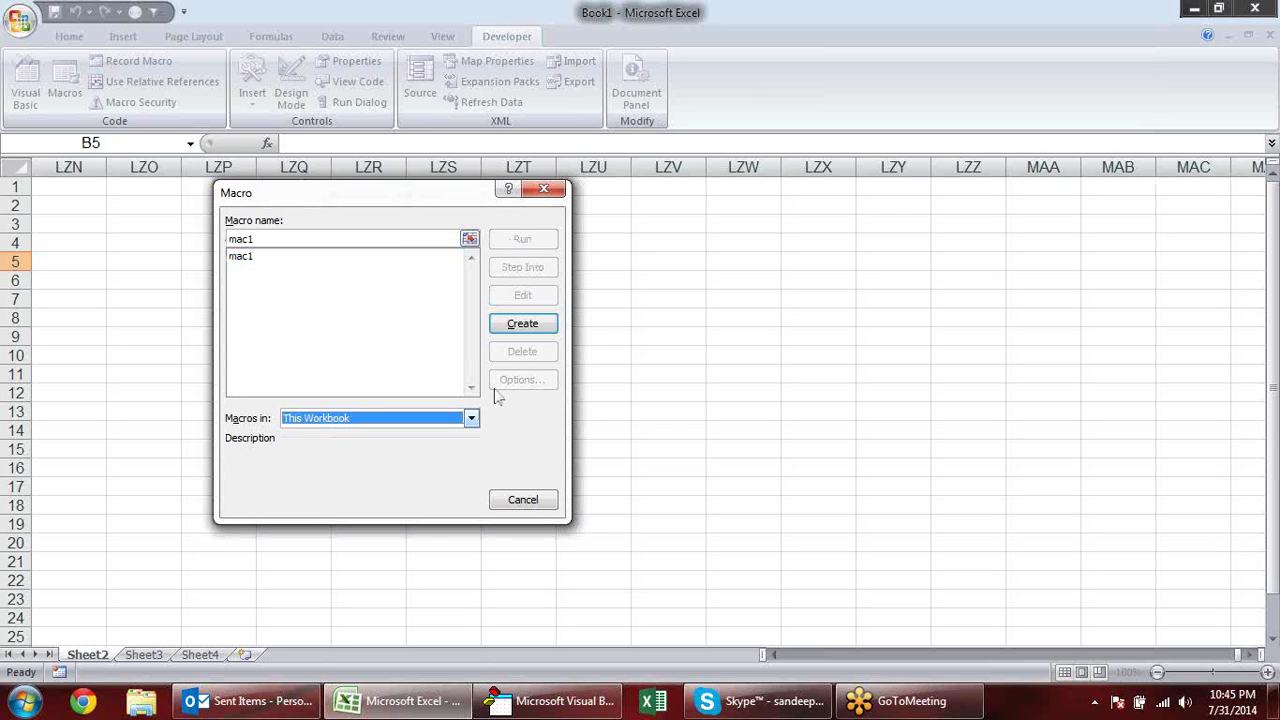
pyautogui.click(386, 262)
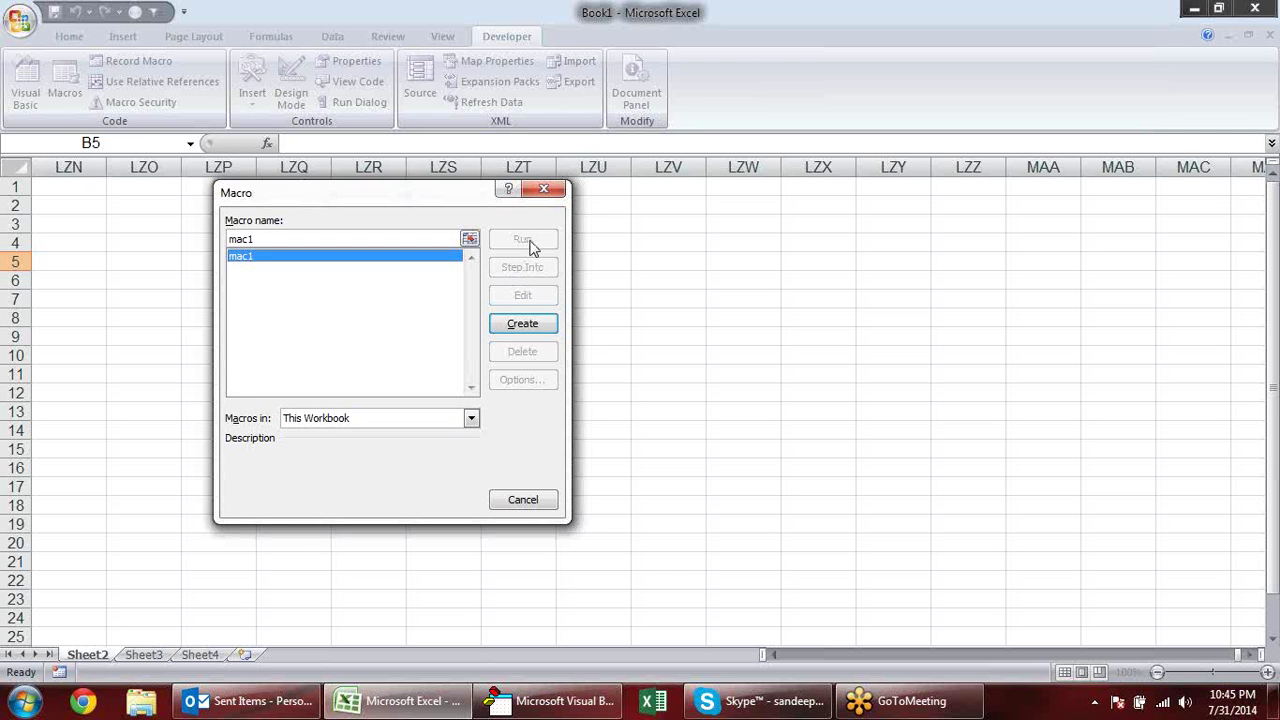
pyautogui.press('Escape')
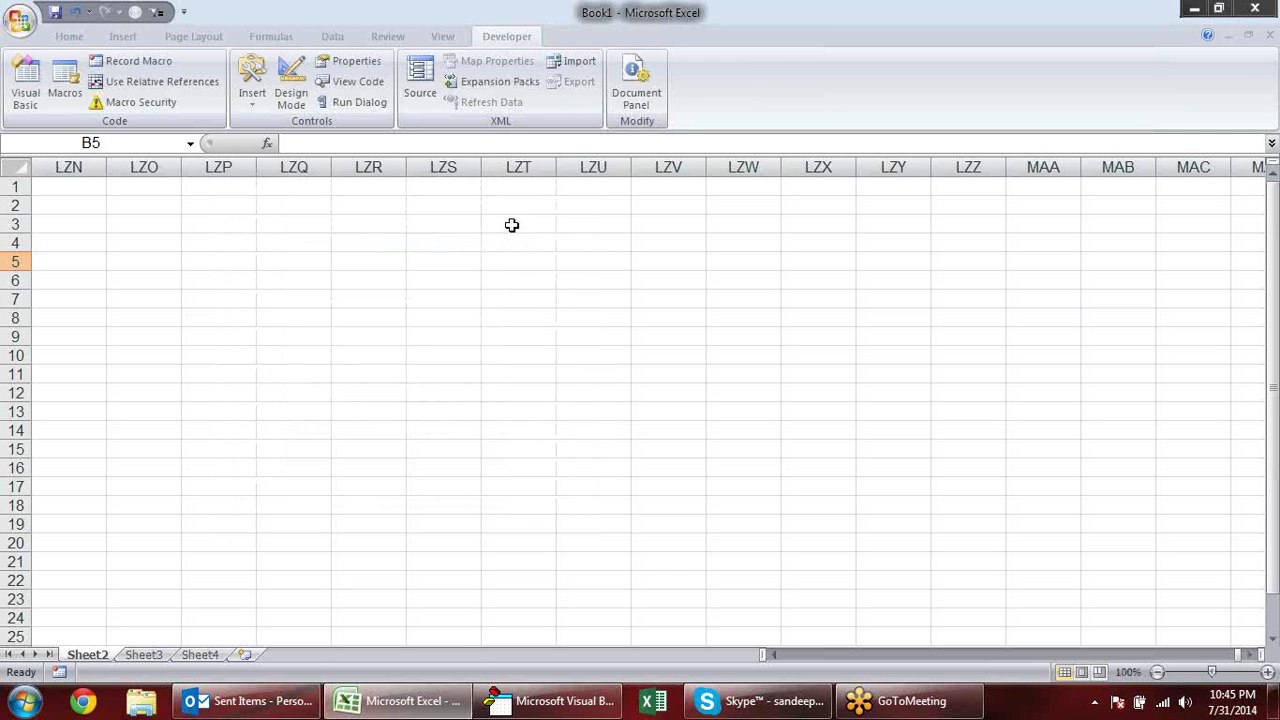
# Confirm Macro Security keeps all macros enabled, then return to cell A1
pyautogui.click(141, 102)
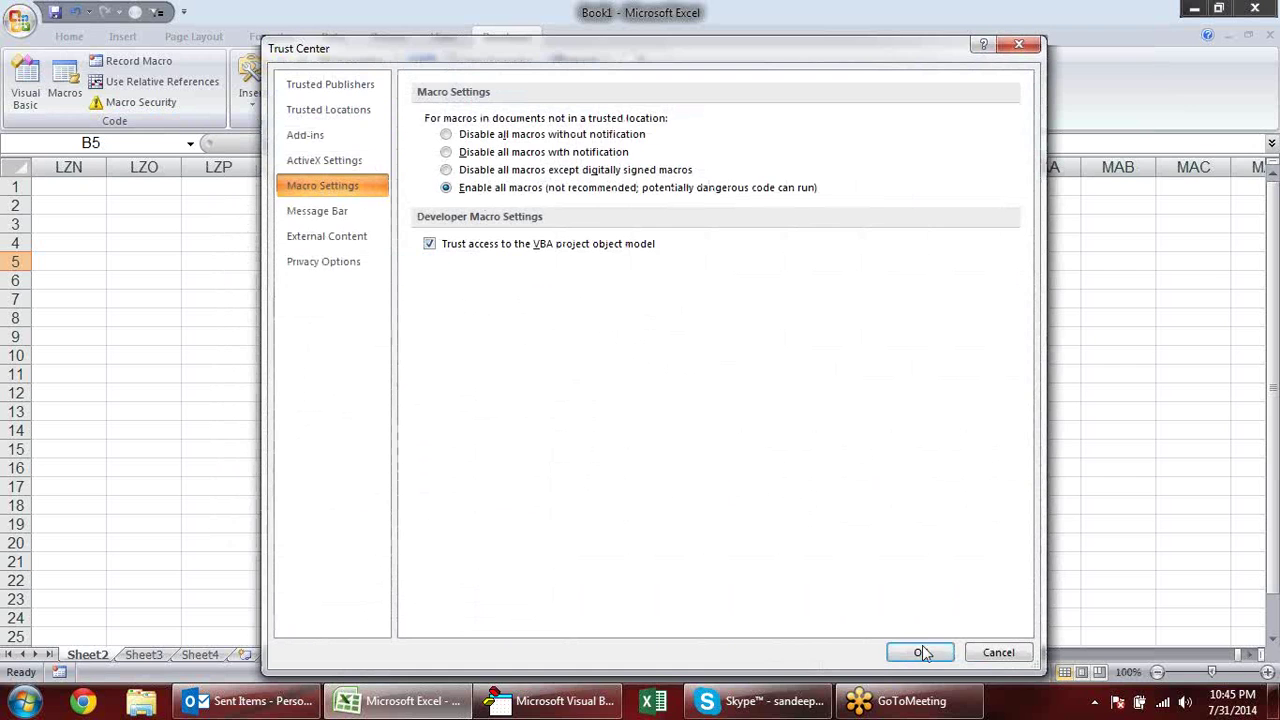
pyautogui.click(921, 652)
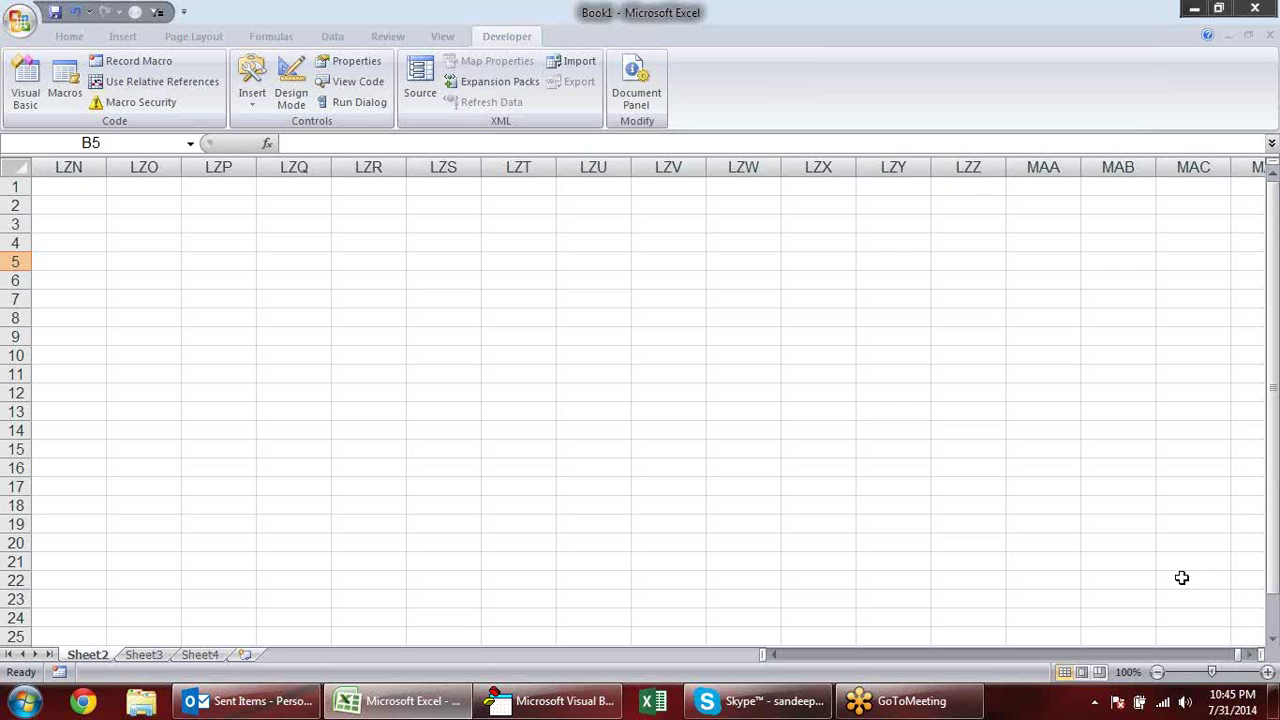
pyautogui.press('Right')
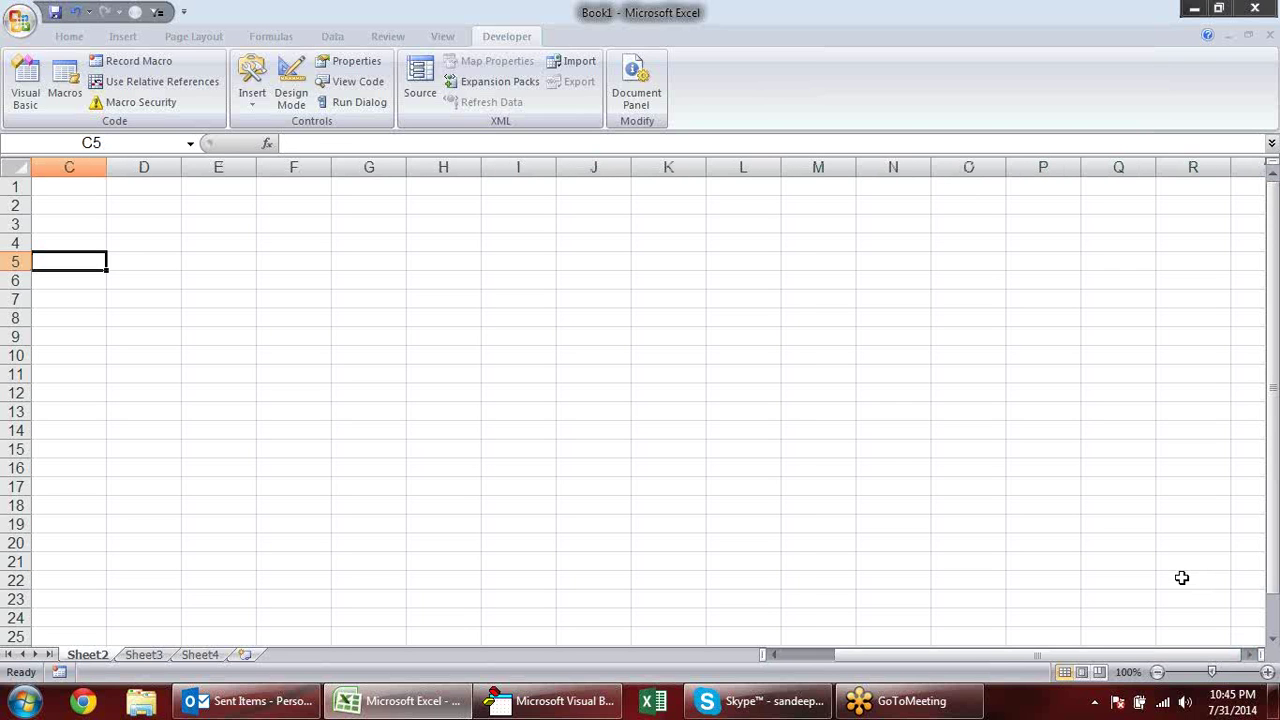
pyautogui.press('Left')
pyautogui.press('Left')
pyautogui.press('Up')
pyautogui.press('Up')
pyautogui.press('Up')
pyautogui.press('Up')
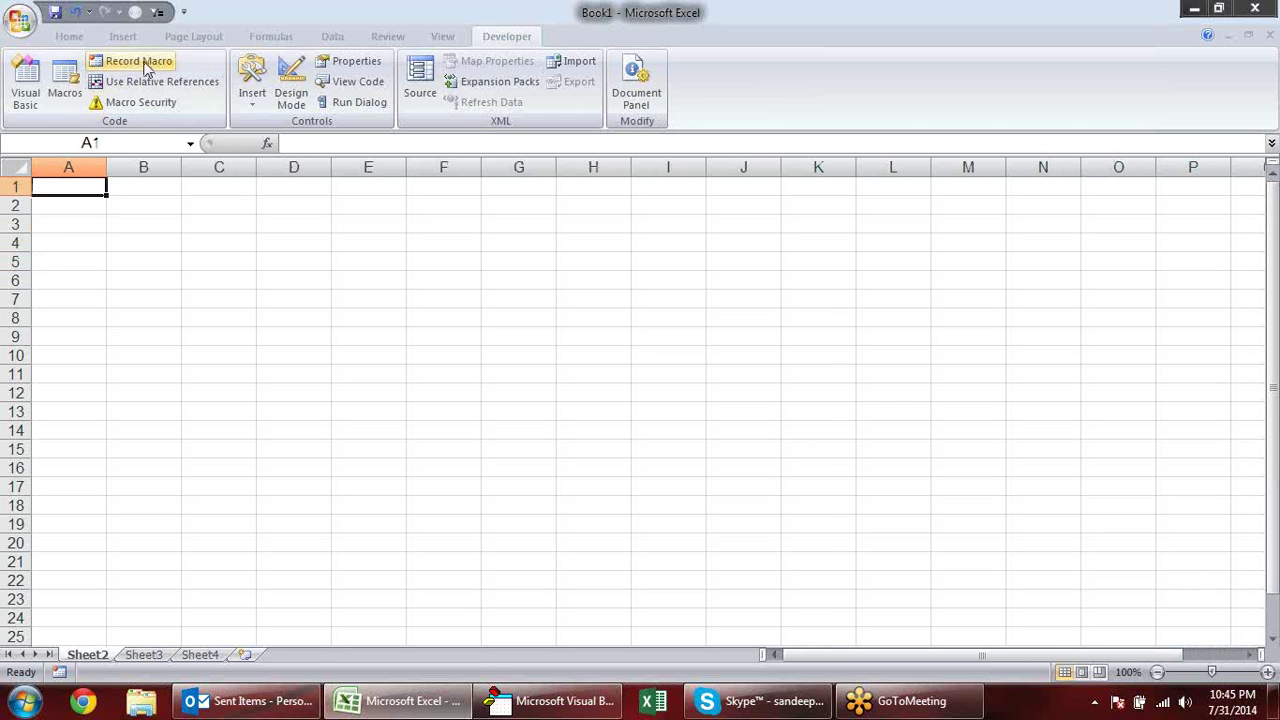
# Create a new mac1 procedure in Module2 from the Macros list, then close its window
pyautogui.click(65, 95)
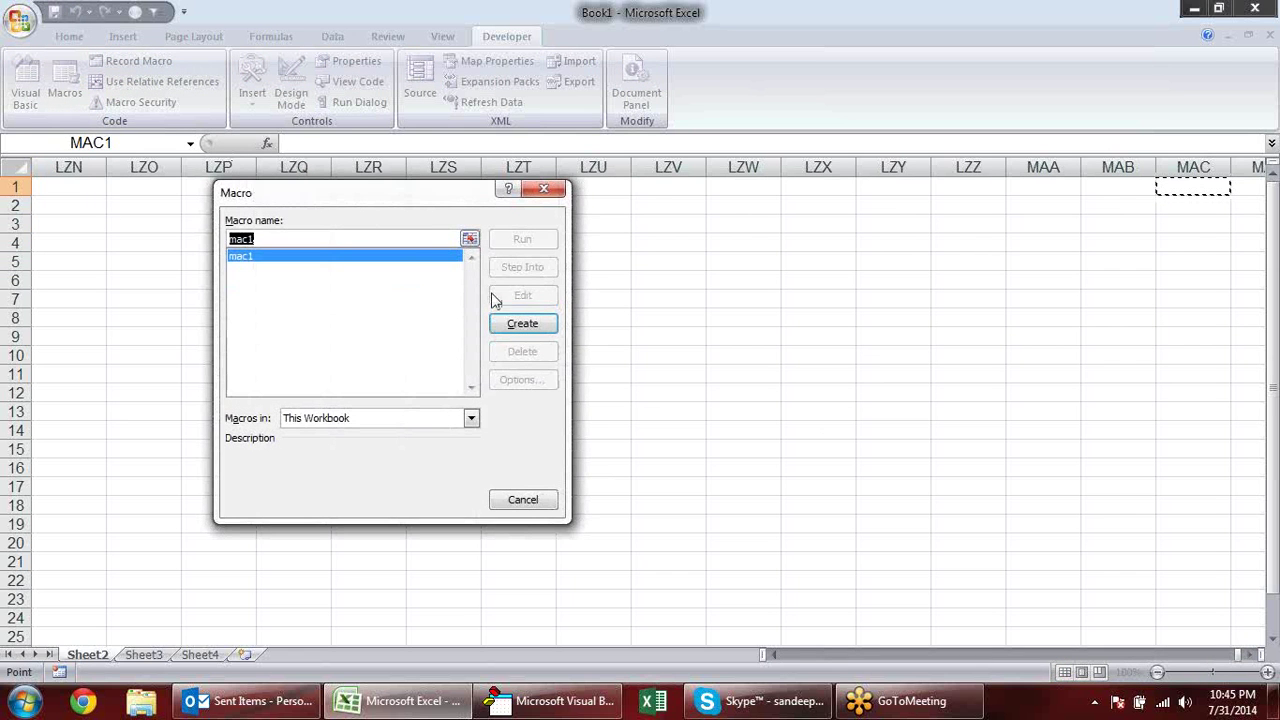
pyautogui.click(520, 324)
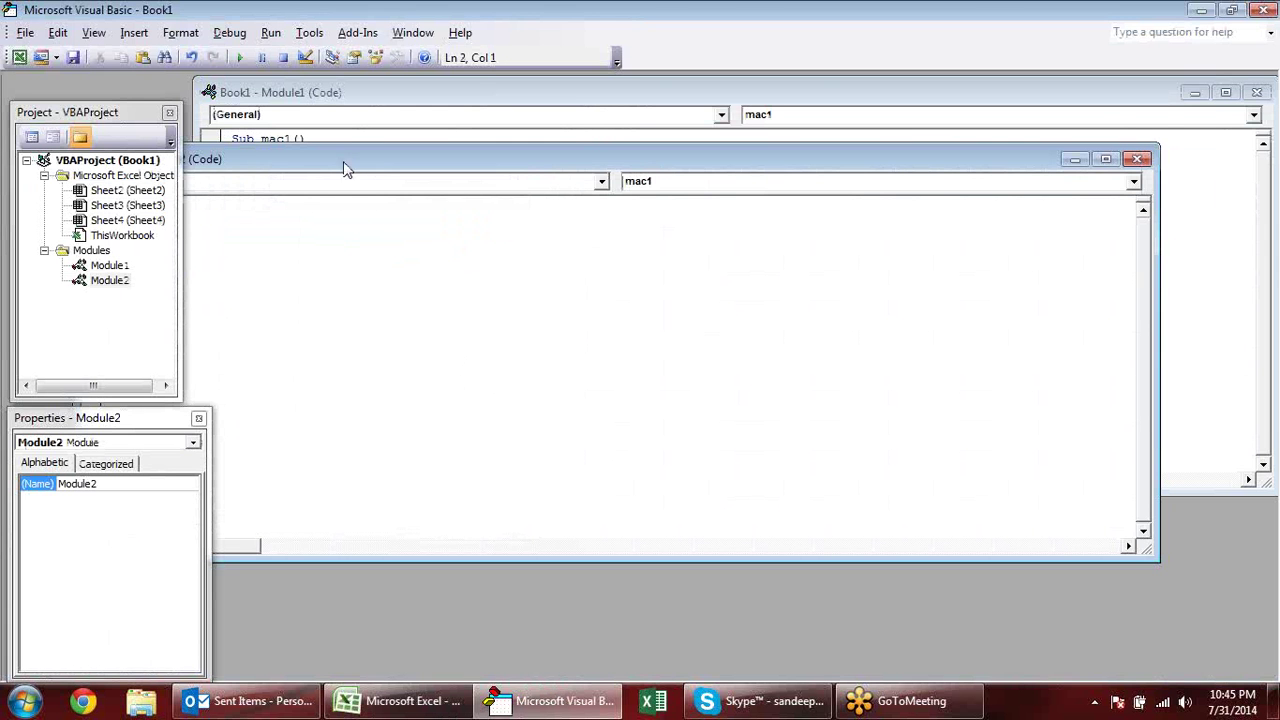
pyautogui.moveTo(333, 155); pyautogui.dragTo(420, 264)
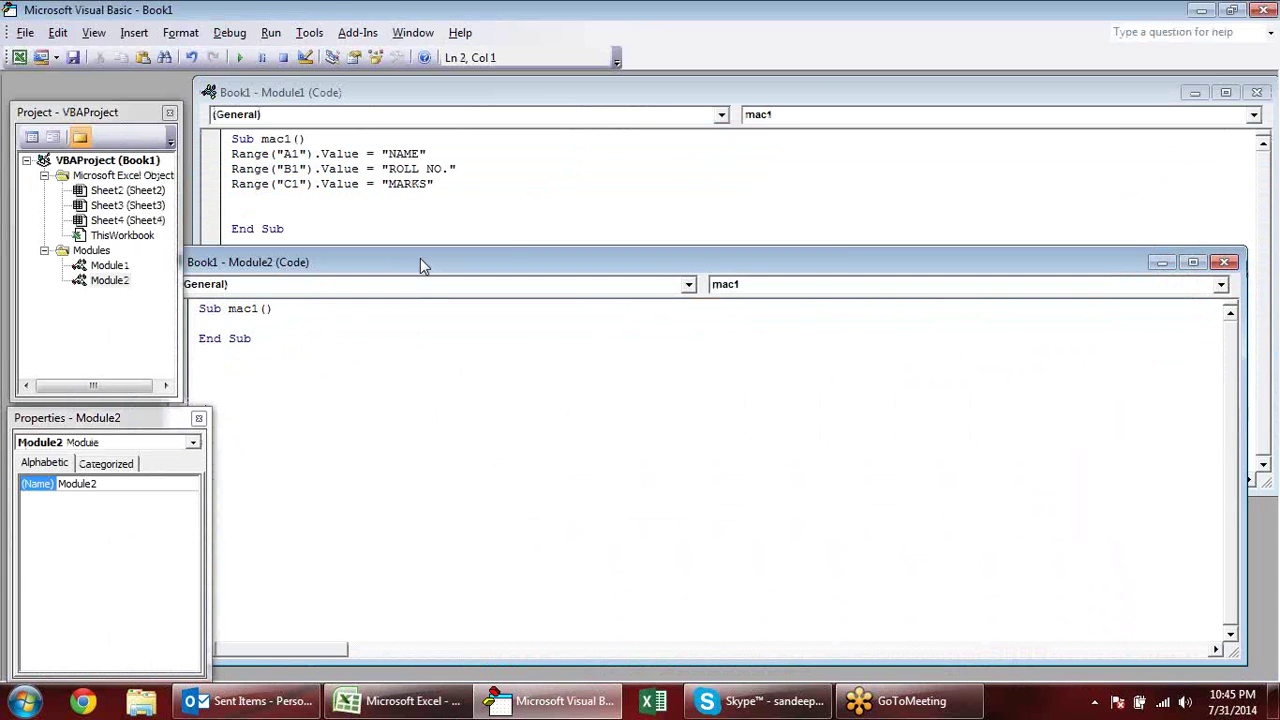
pyautogui.click(1224, 262)
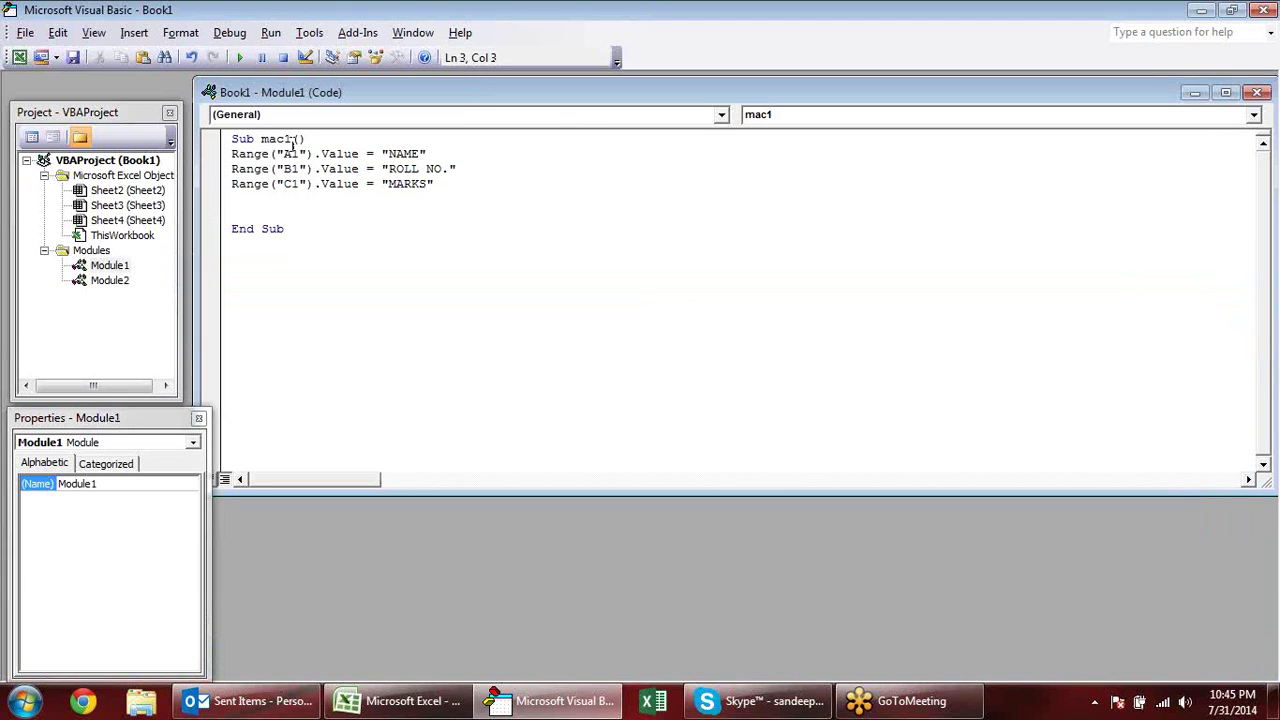
# Rename Module1's Sub mac1 to Sub A and return to the workbook
pyautogui.doubleClick(276, 139)
pyautogui.write('A')
pyautogui.click(419, 262)
pyautogui.hotkey('alt', 'F11')
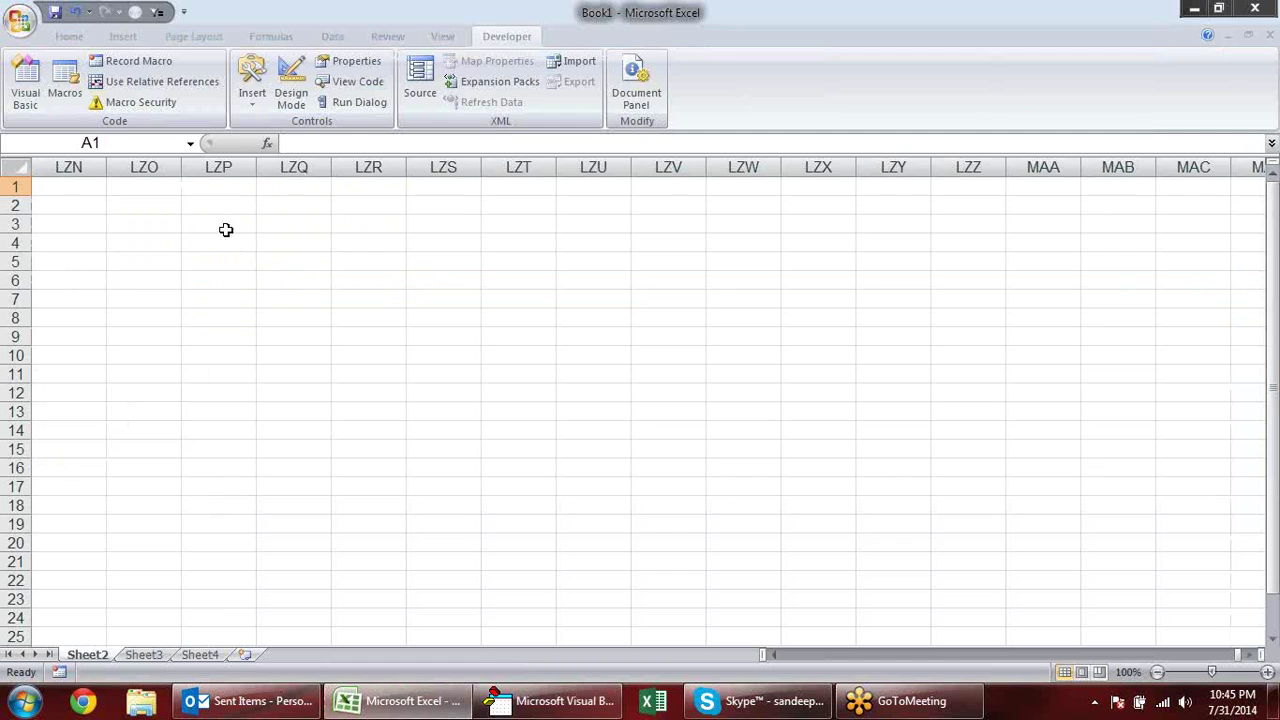
# Run macro A from the Macros list to fill in the headers
pyautogui.click(71, 202)
pyautogui.click(64, 80)
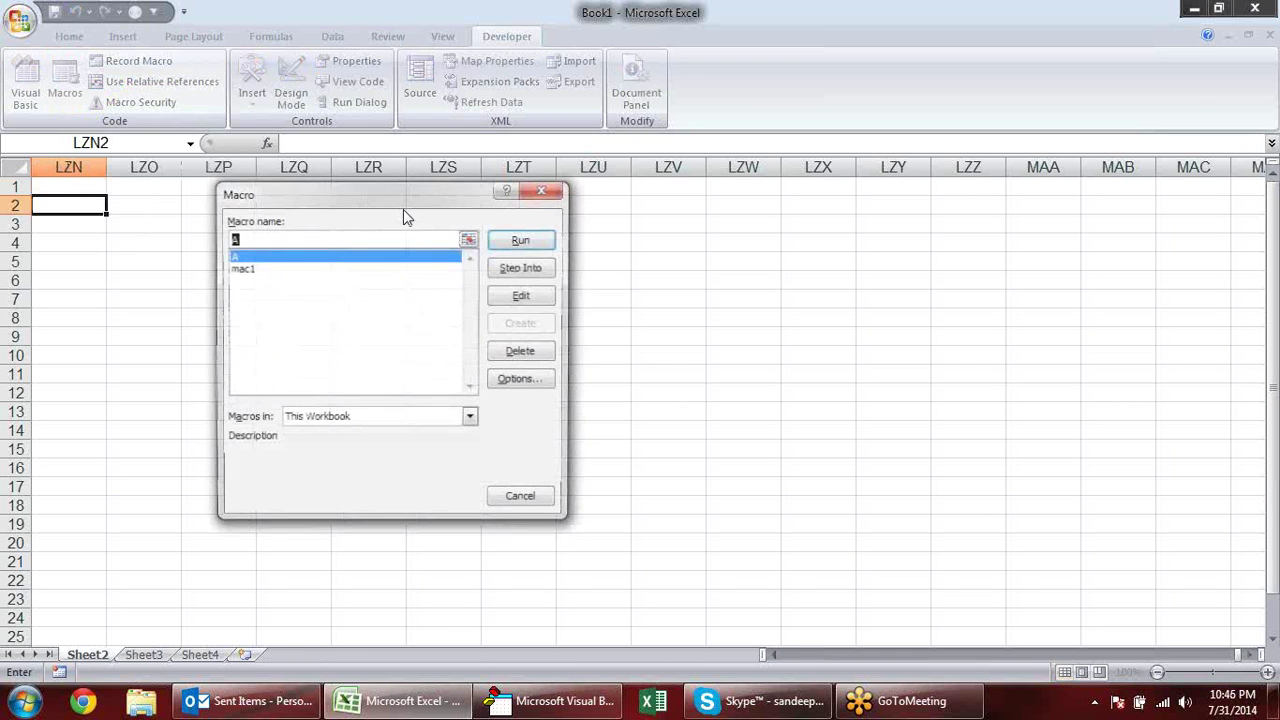
pyautogui.click(533, 245)
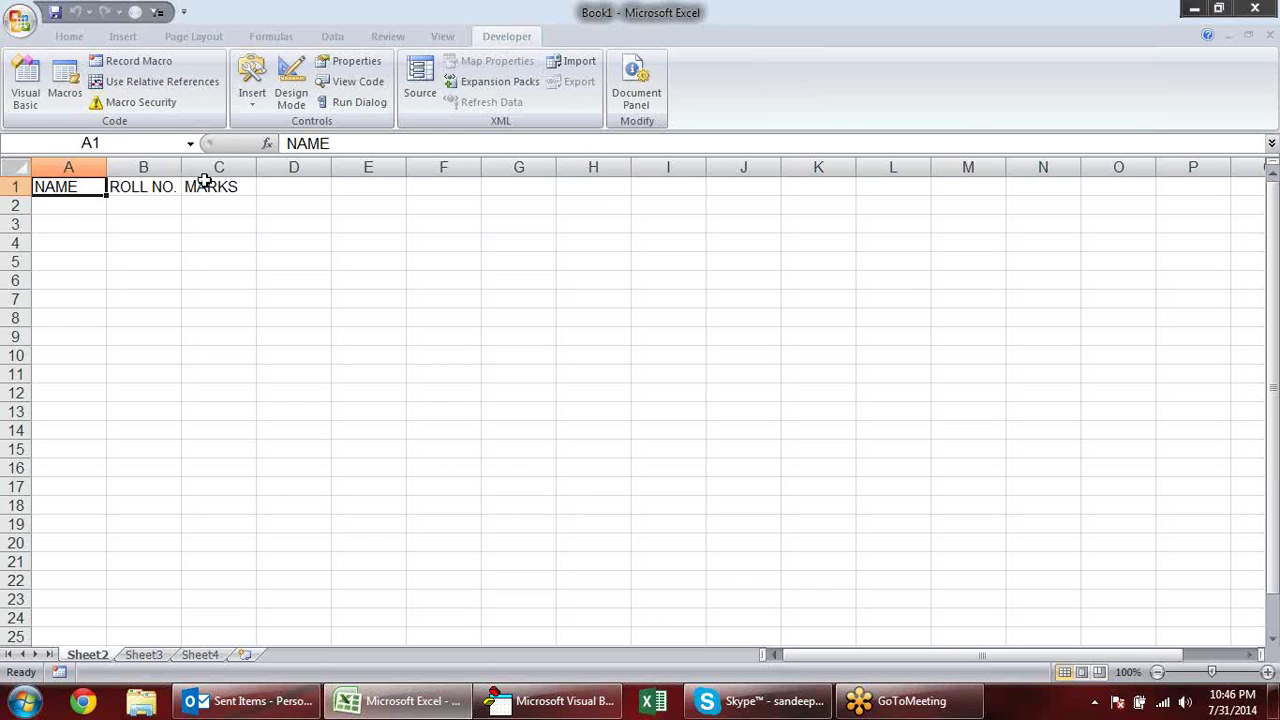
# Clear the NAME, ROLL NO., MARKS headers from A1:C1
pyautogui.click(162, 349)
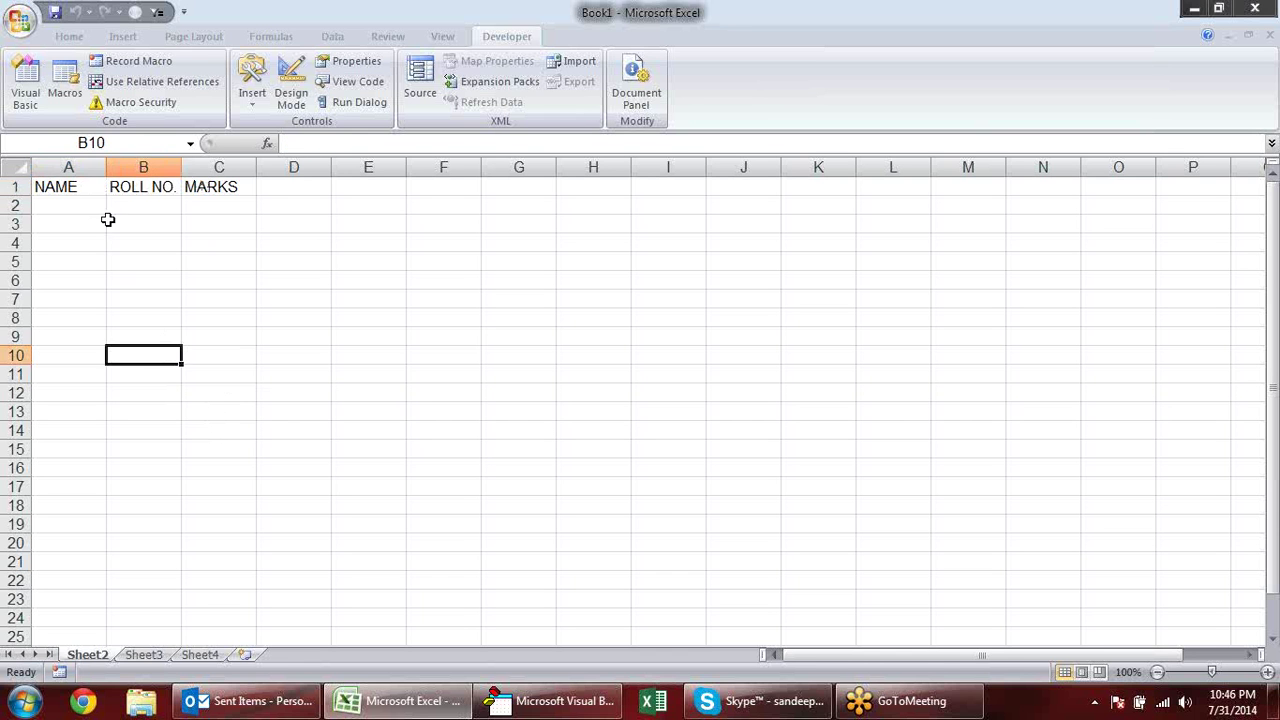
pyautogui.click(64, 187)
pyautogui.moveTo(64, 187); pyautogui.dragTo(207, 180)
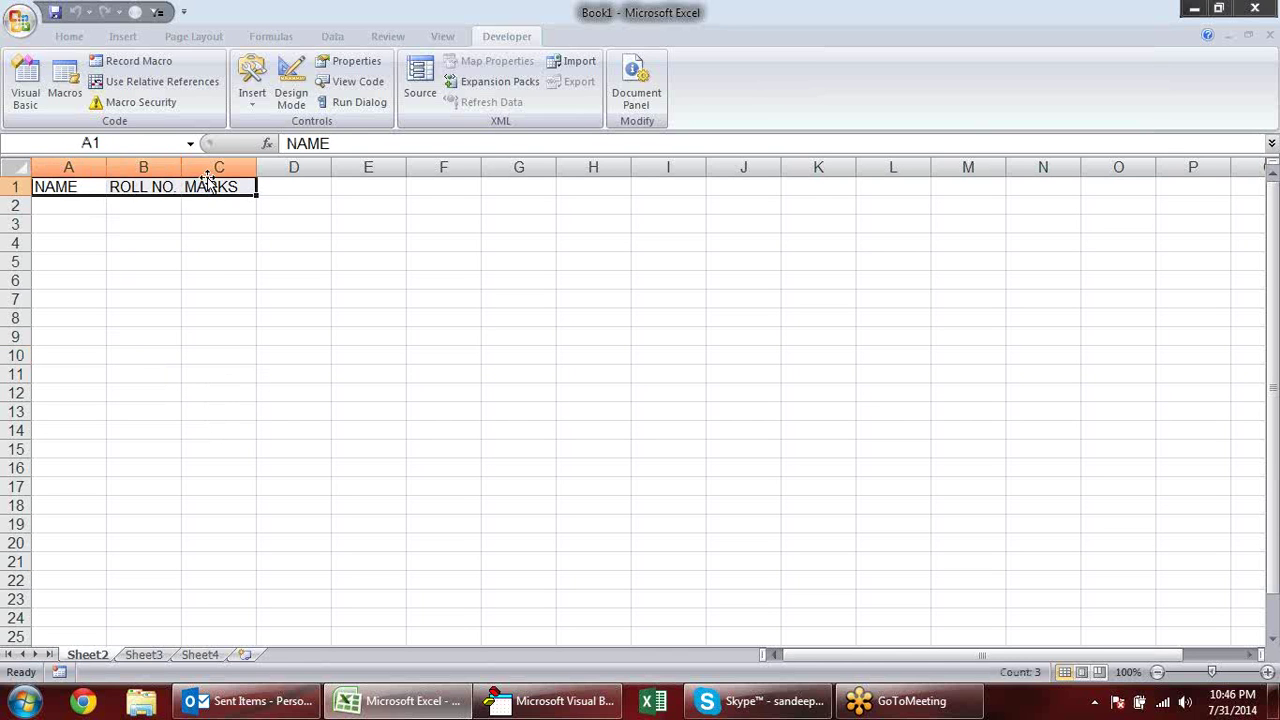
pyautogui.press('Delete')
# Enter START in D2 and SUB NAME in E2
pyautogui.click(220, 270)
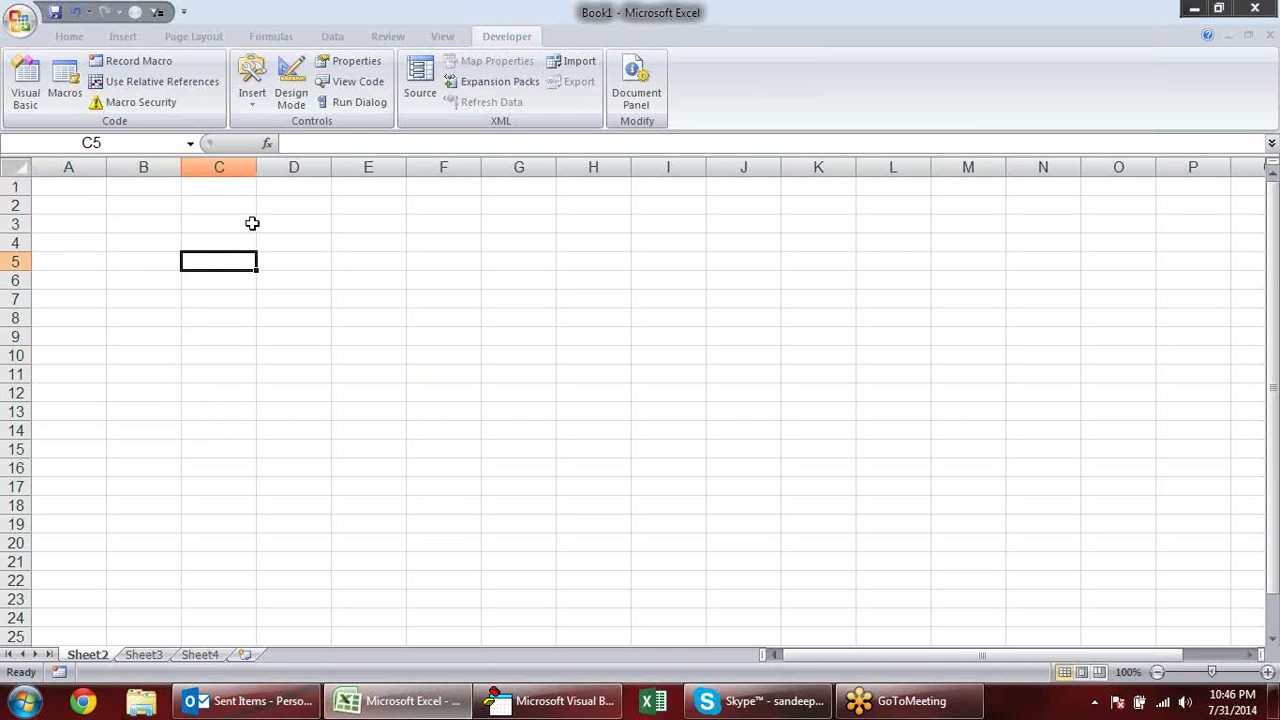
pyautogui.click(230, 206)
pyautogui.click(292, 207)
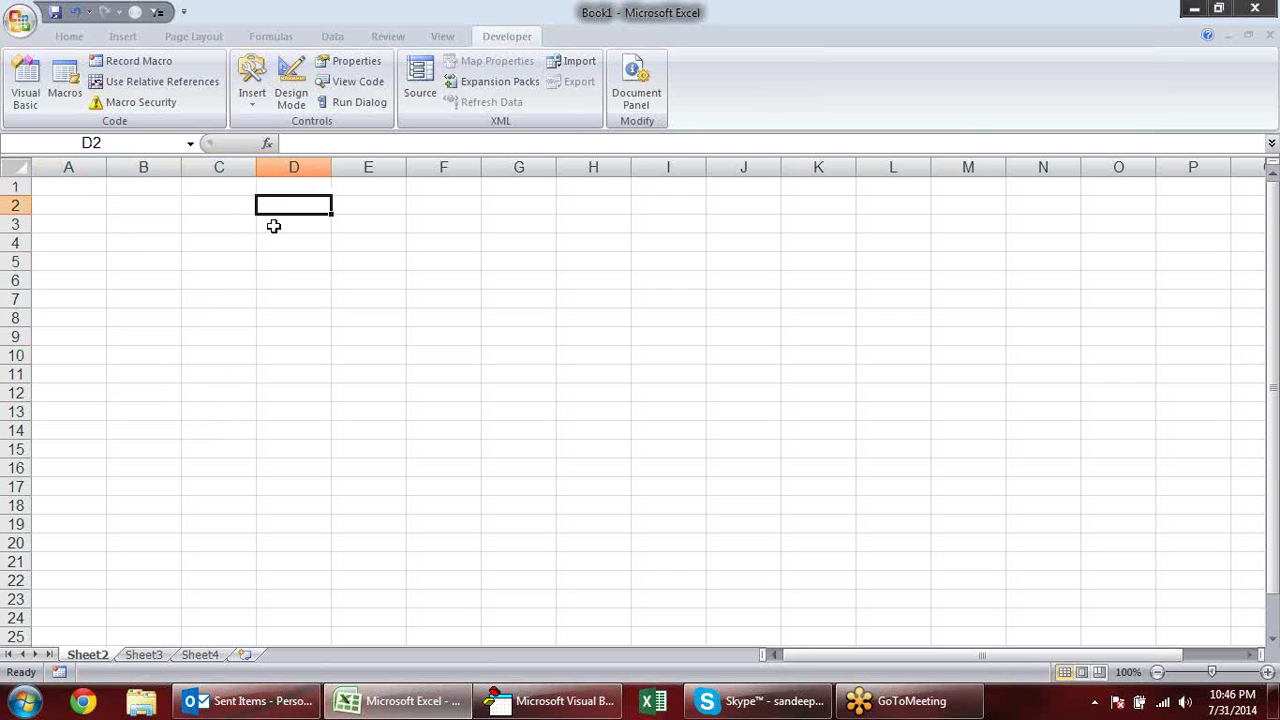
pyautogui.write('START')
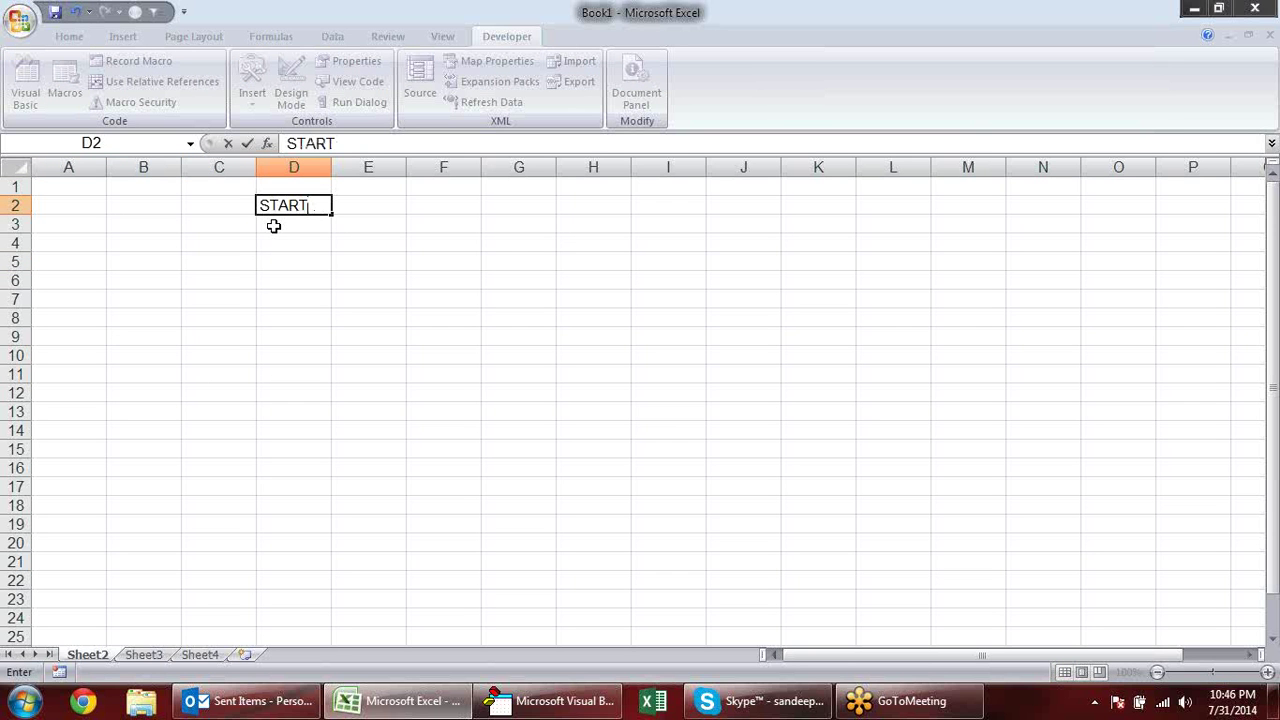
pyautogui.press('Return')
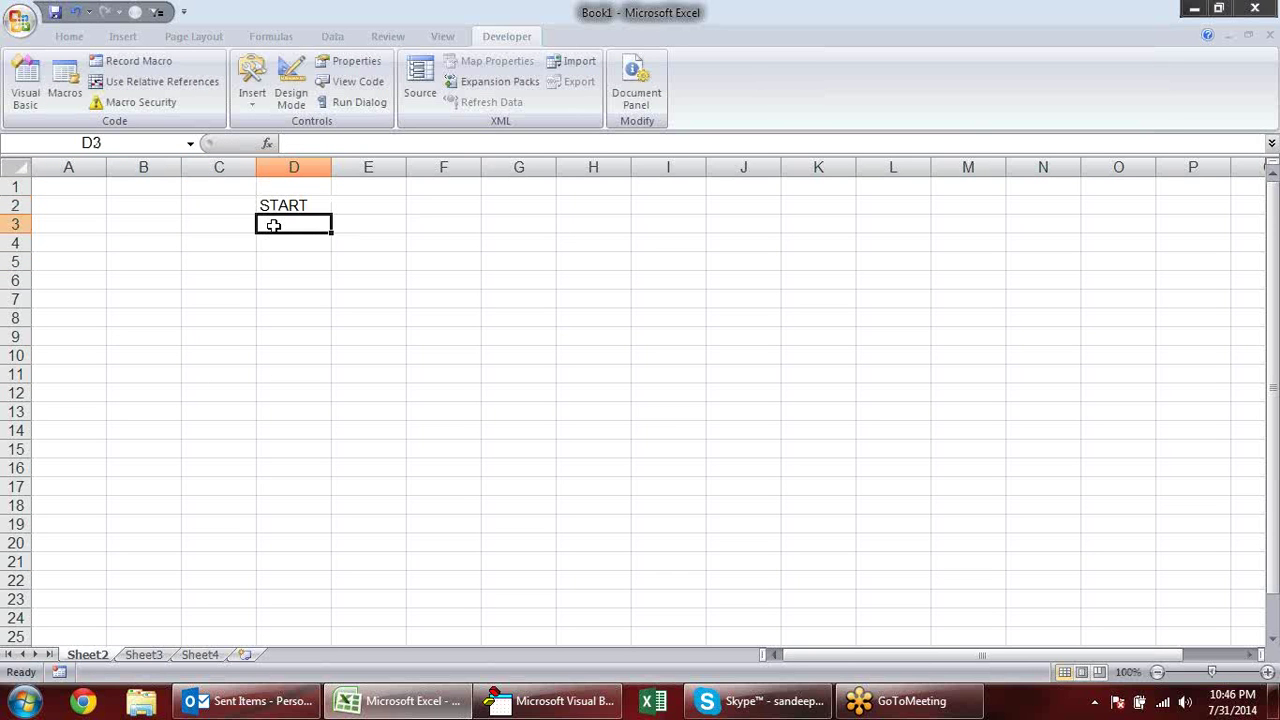
pyautogui.press('Up')
pyautogui.press('Right')
pyautogui.write('S')
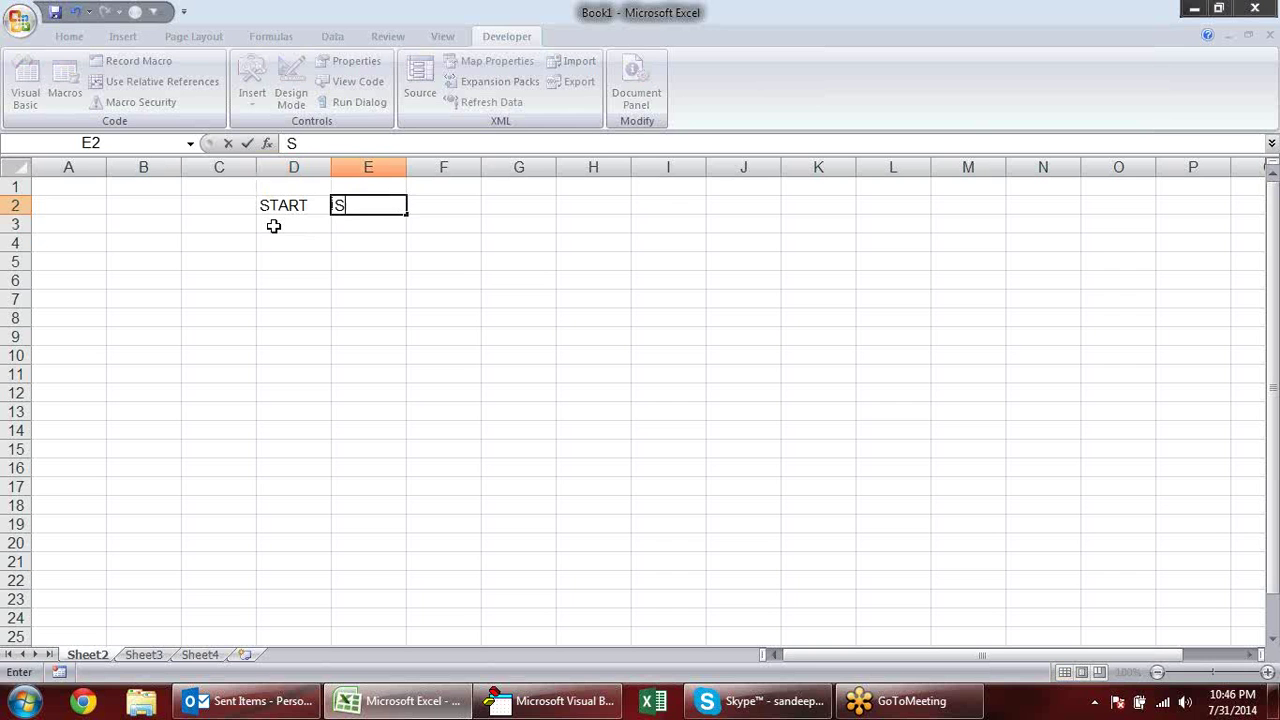
pyautogui.write('UB NAME')
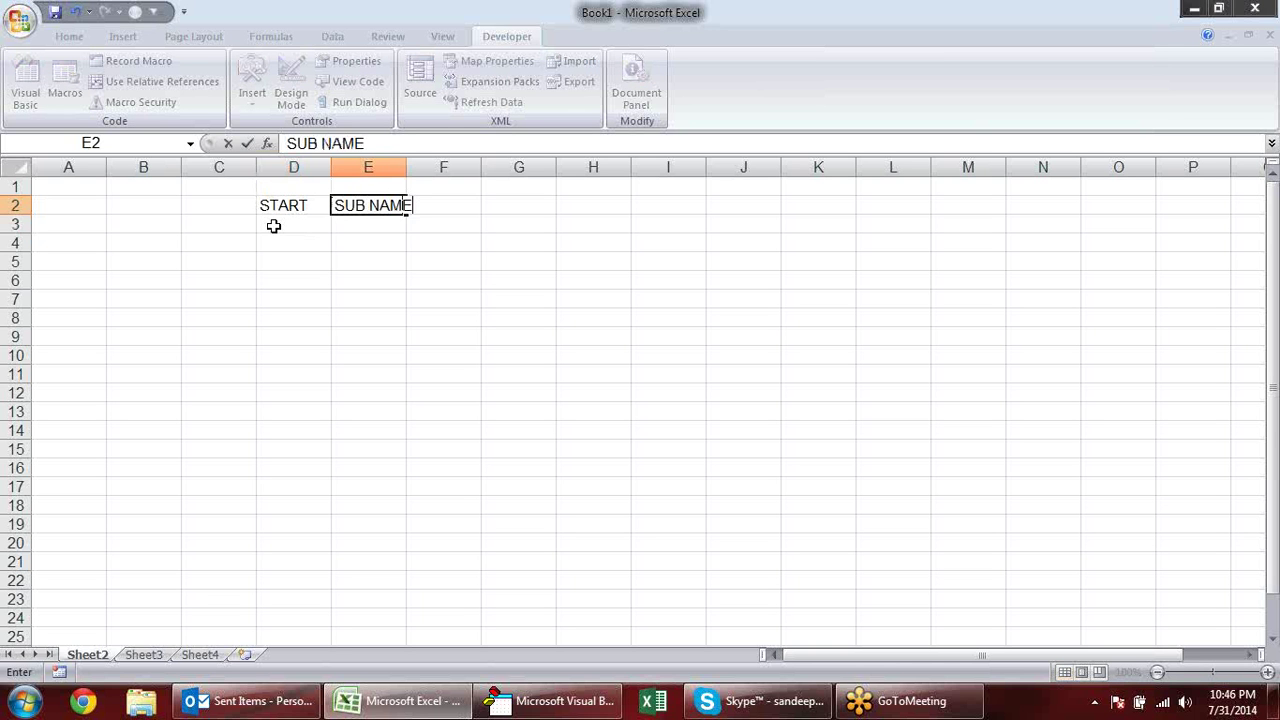
pyautogui.press('Return')
# List RANGE SELECTION, ENTER VALUE, RANGE SELECTION, ENTER VALUE, END down D3:D7
pyautogui.click(273, 226)
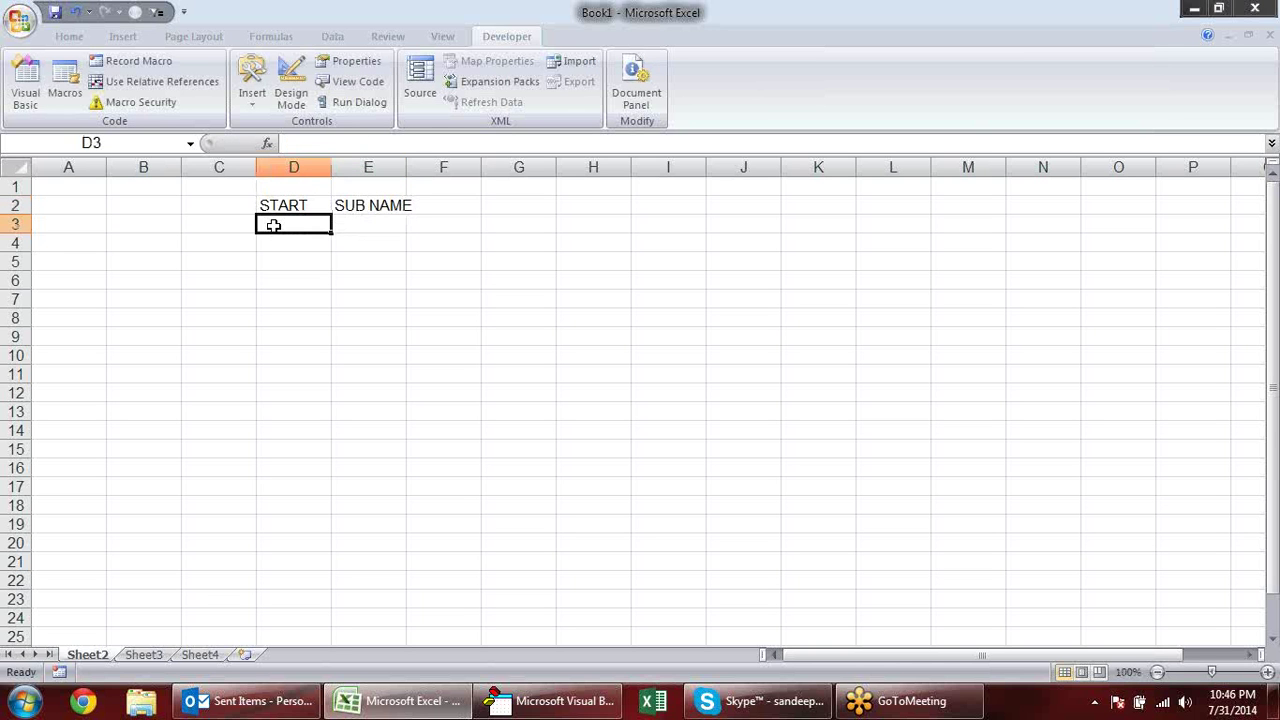
pyautogui.write('RANGE')
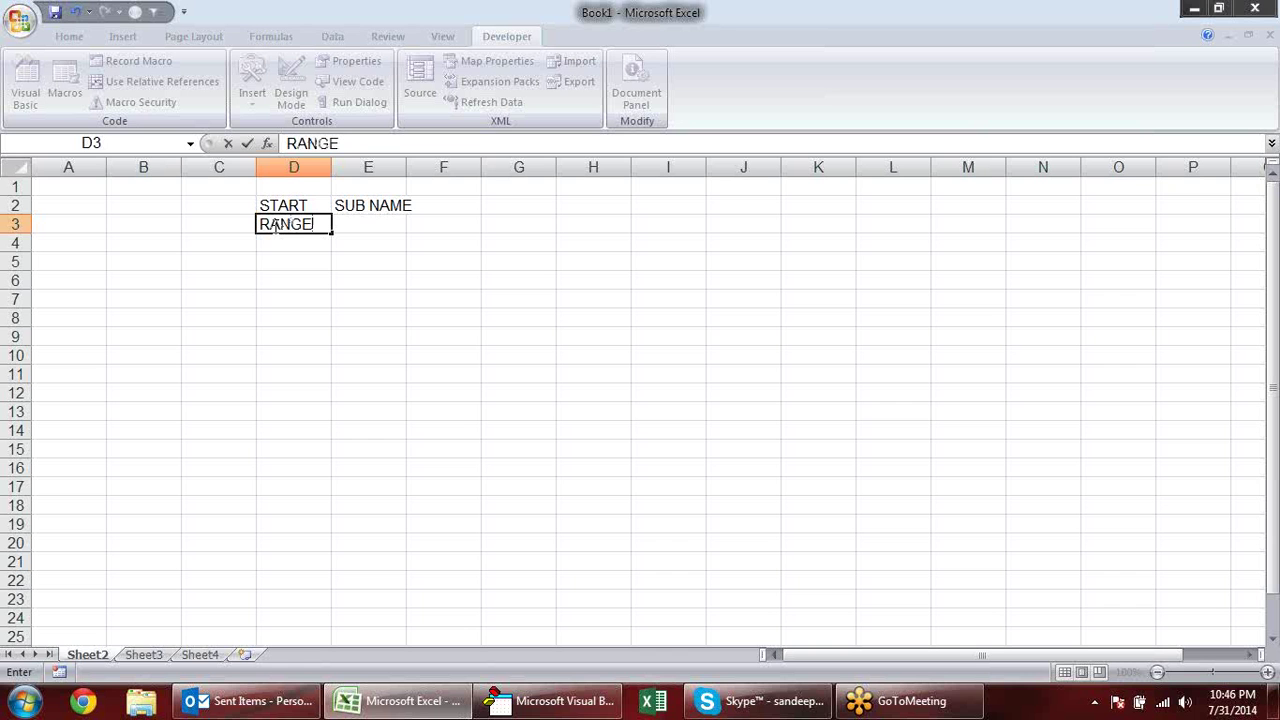
pyautogui.write(' SLE')
pyautogui.press('BackSpace')
pyautogui.press('BackSpace')
pyautogui.press('BackSpace')
pyautogui.write('ELECTION')
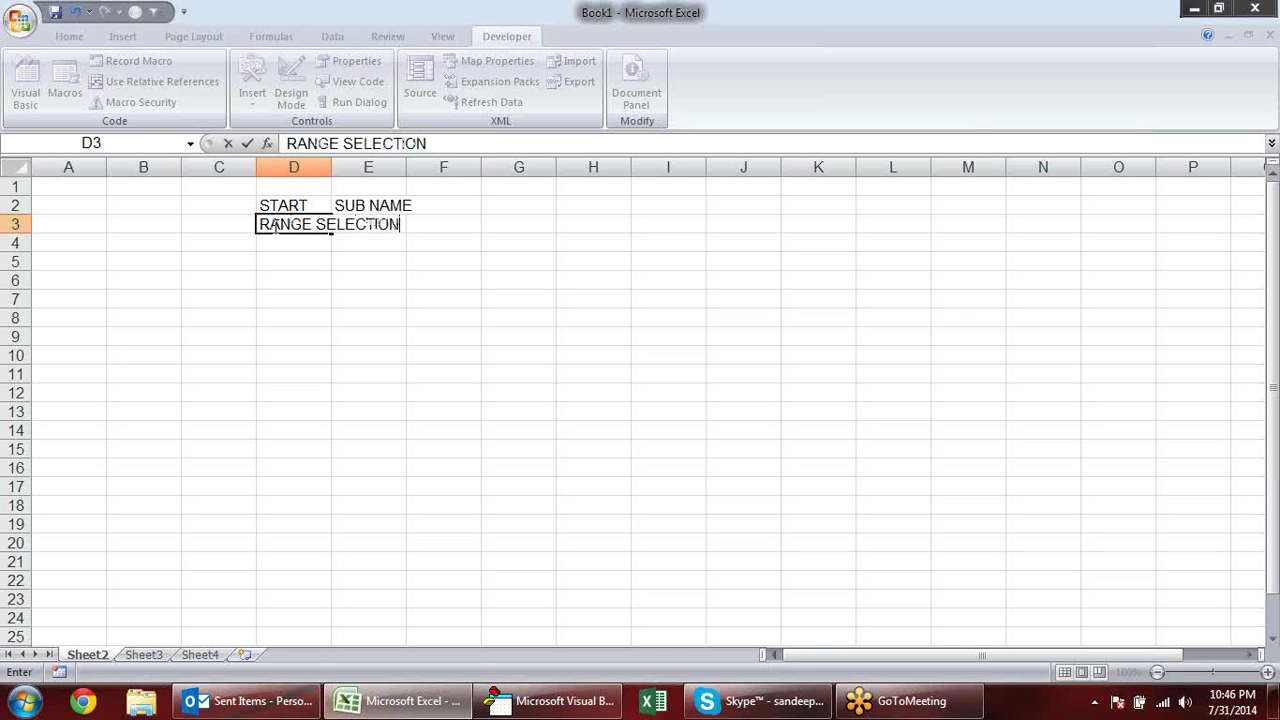
pyautogui.press('Return')
pyautogui.write('ENTER')
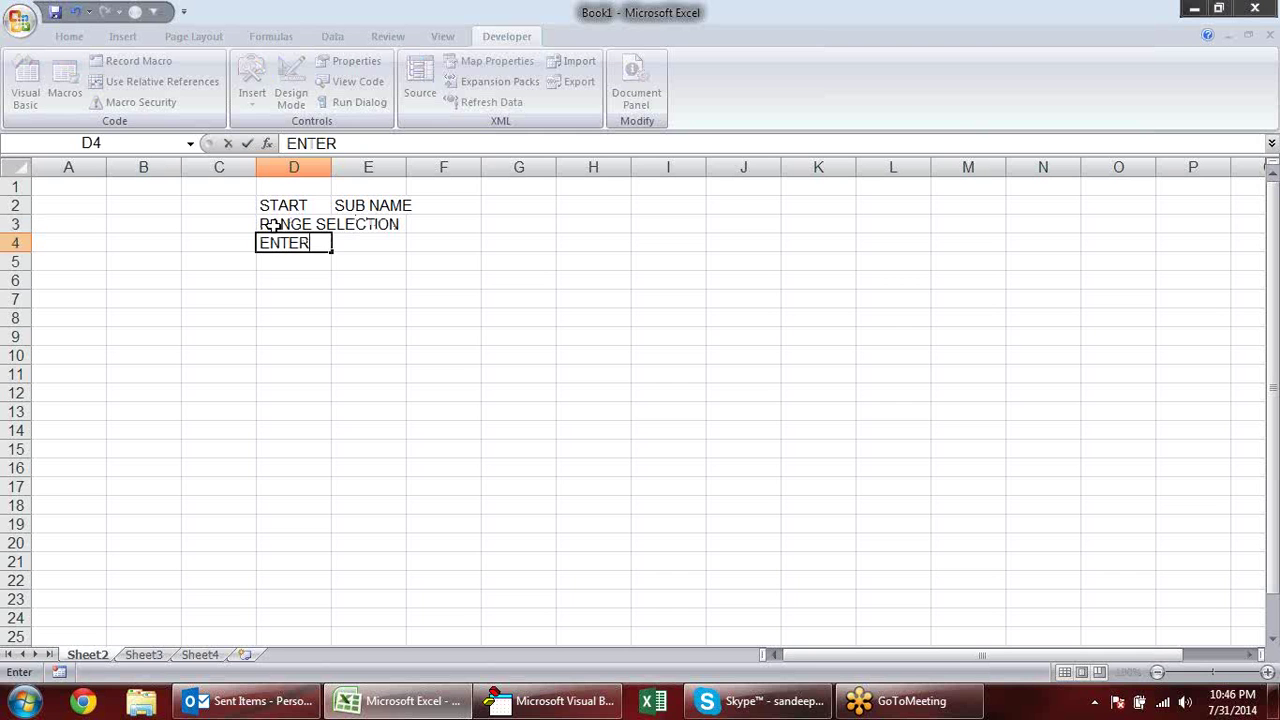
pyautogui.write(' VALUE')
pyautogui.press('Return')
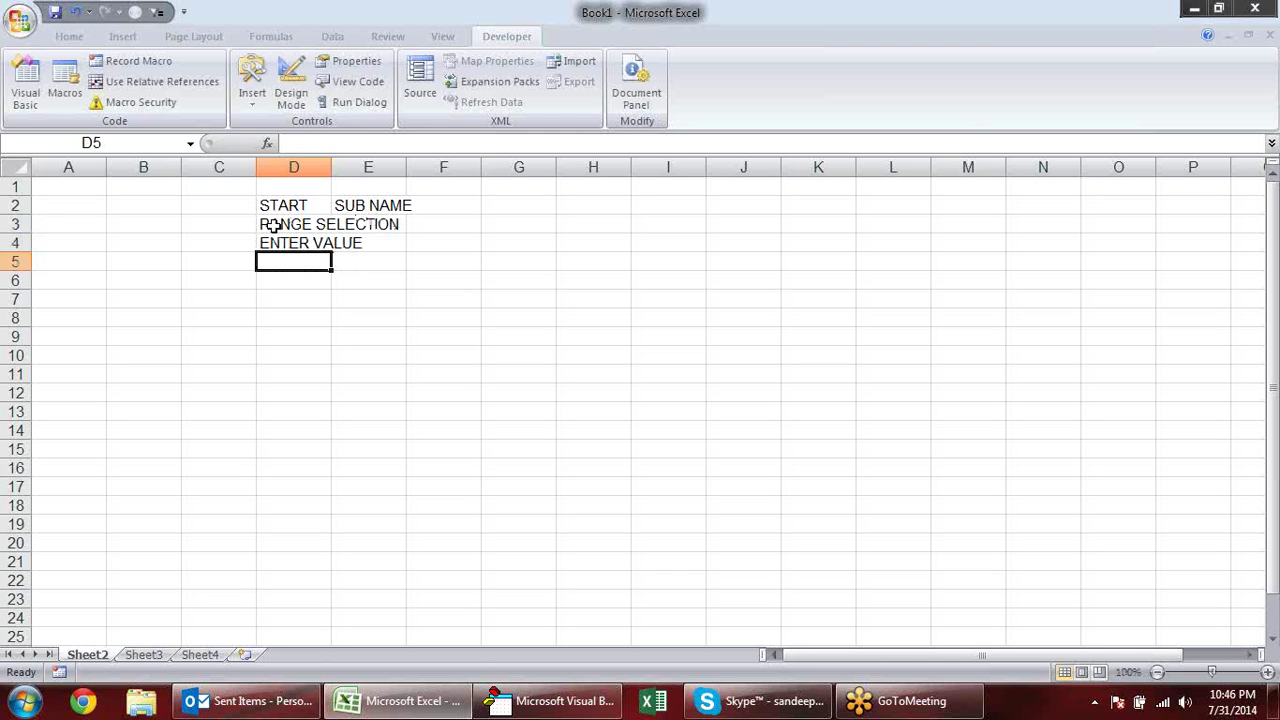
pyautogui.write('RANGE')
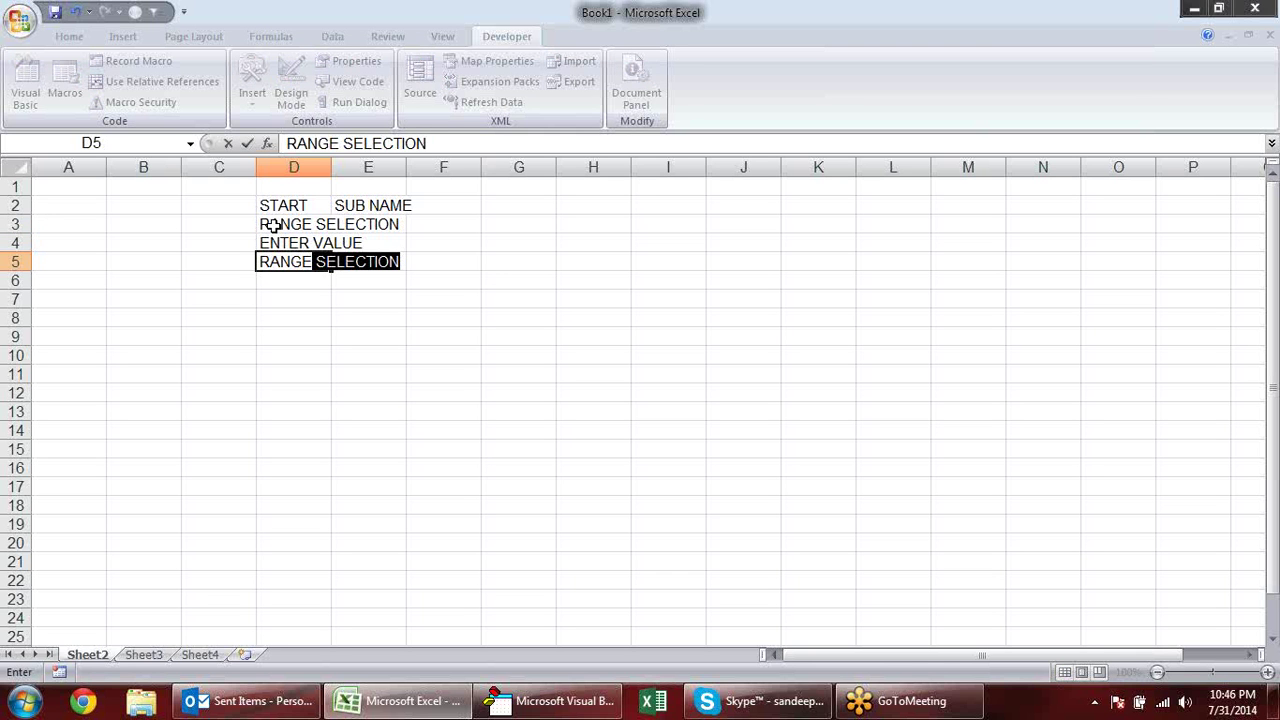
pyautogui.press('Return')
pyautogui.write('ENTER VALUE')
pyautogui.press('Return')
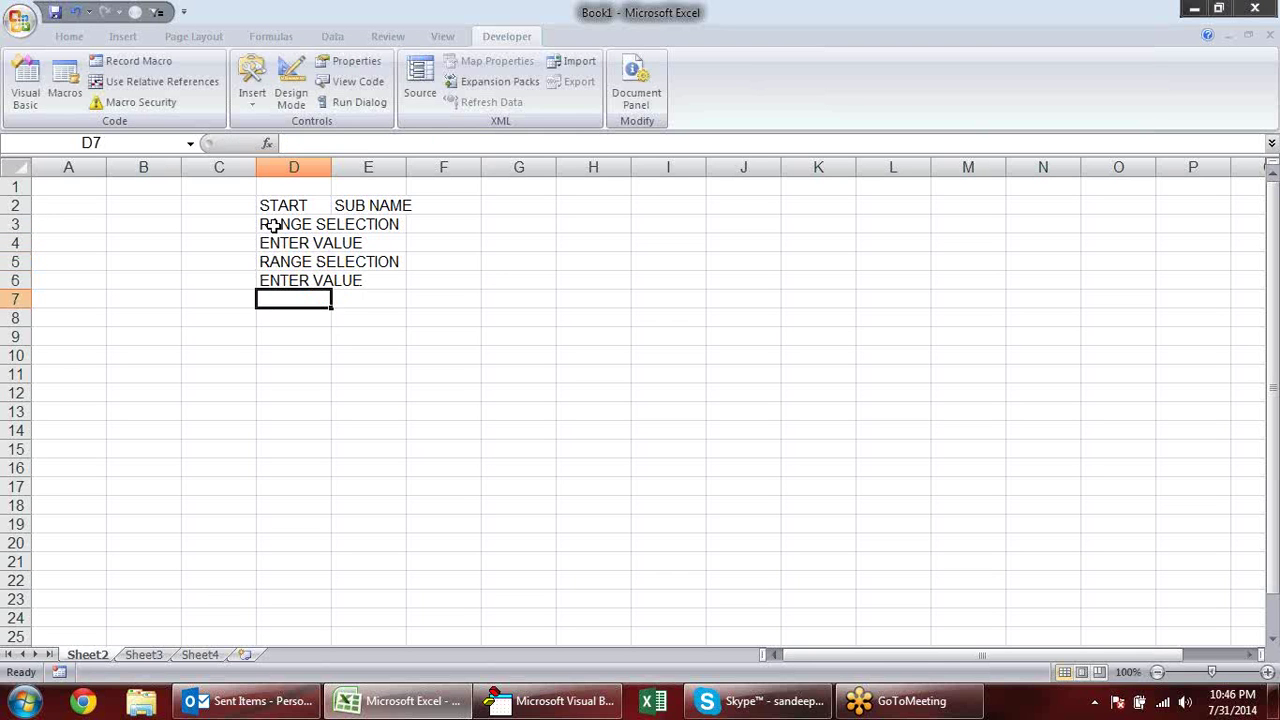
pyautogui.write('END')
pyautogui.press('Return')
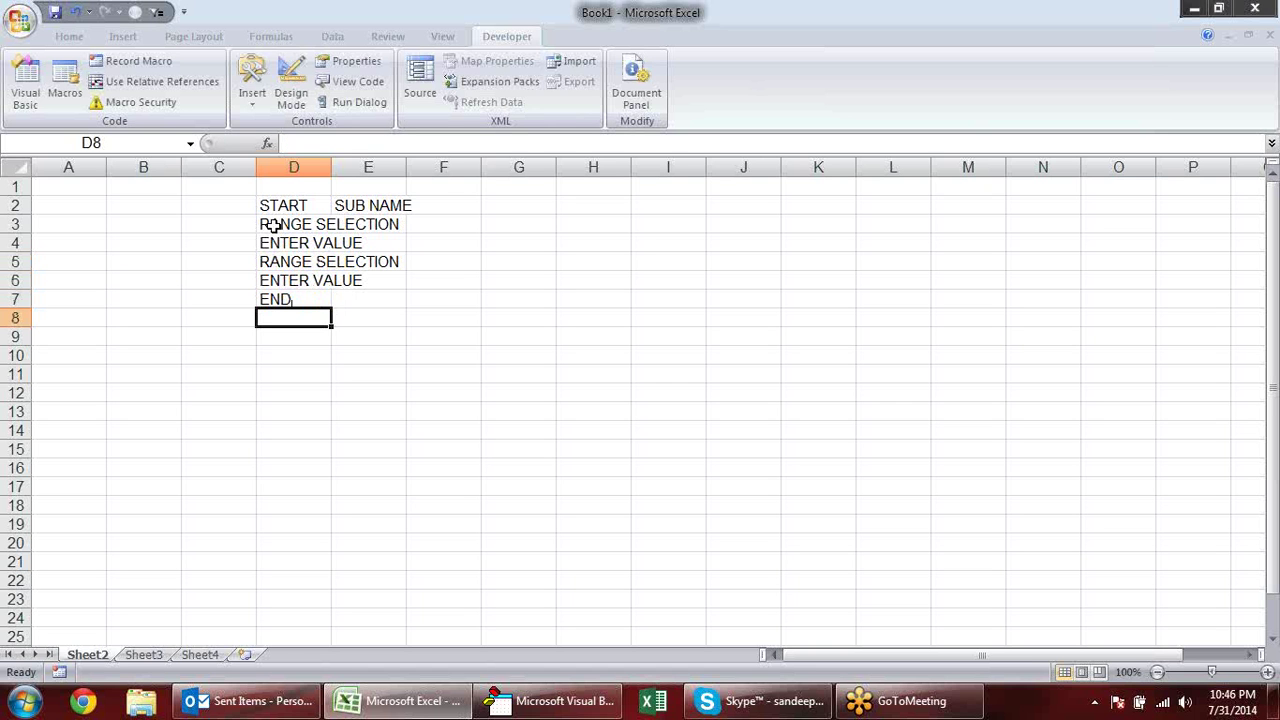
# Autofit column D, then clear the outline from D2:E7
pyautogui.doubleClick(332, 166)
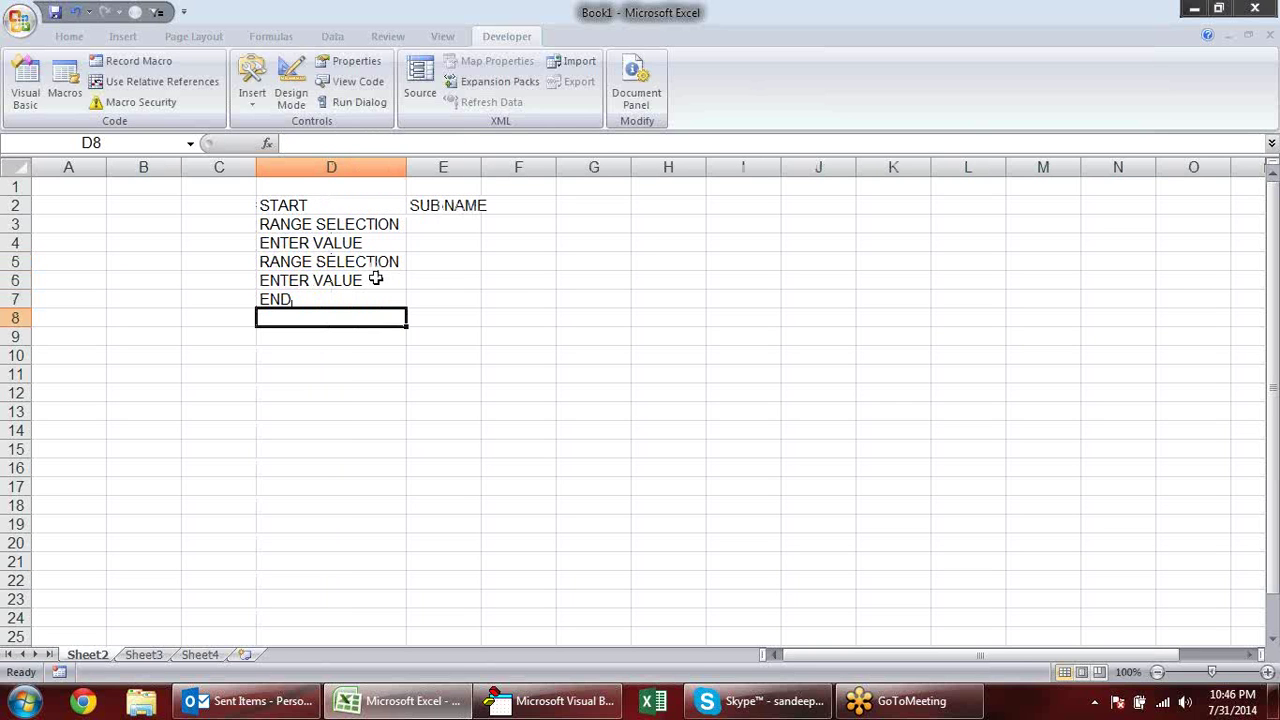
pyautogui.click(350, 212)
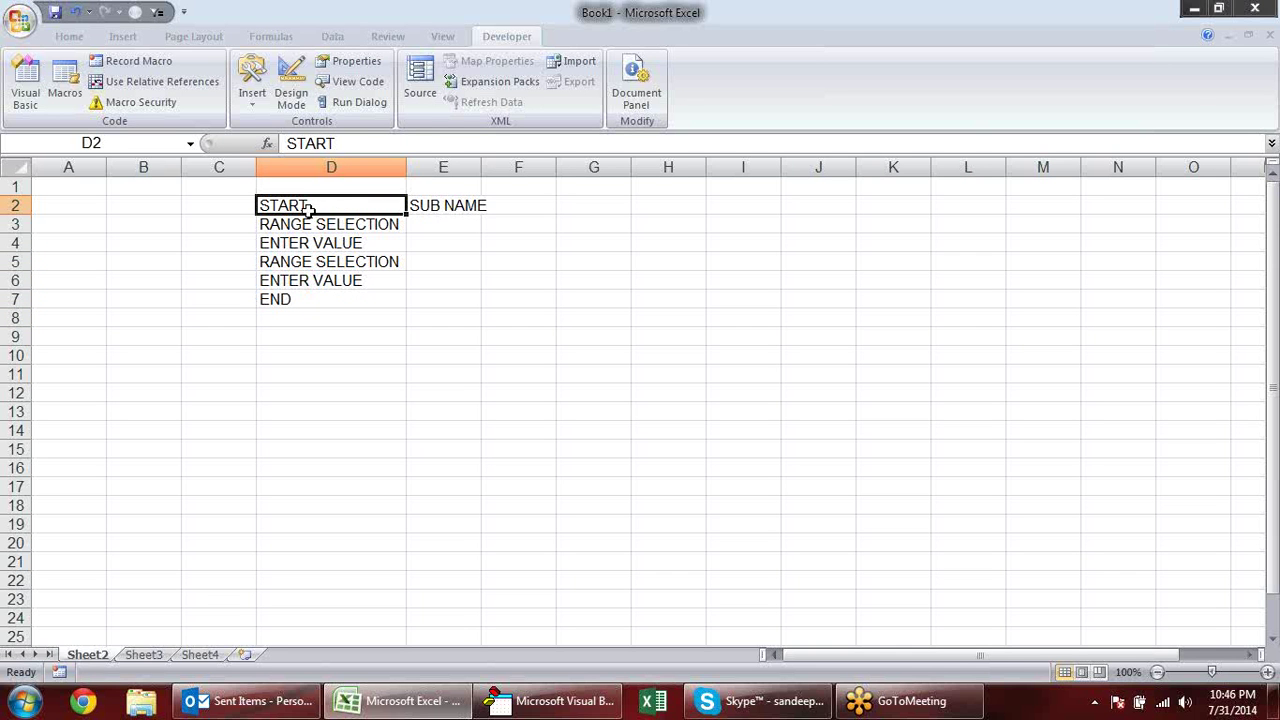
pyautogui.moveTo(302, 205); pyautogui.dragTo(427, 297)
pyautogui.press('Delete')
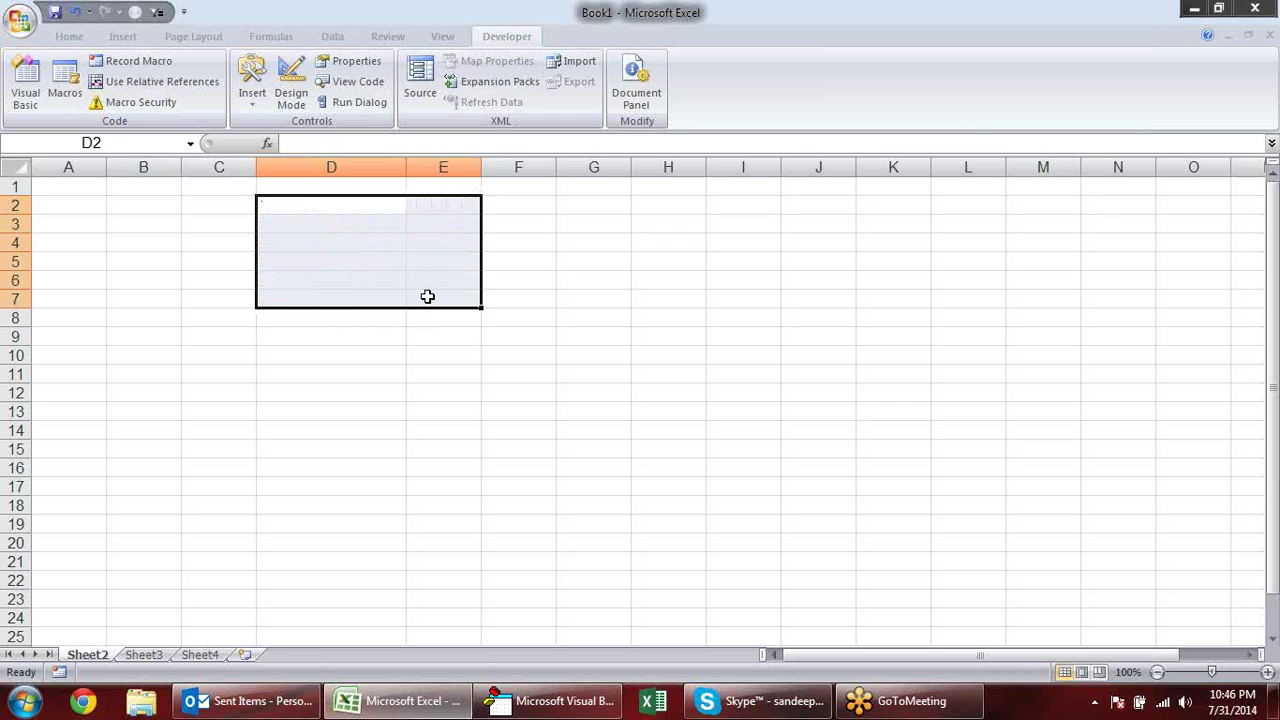
pyautogui.click(483, 398)
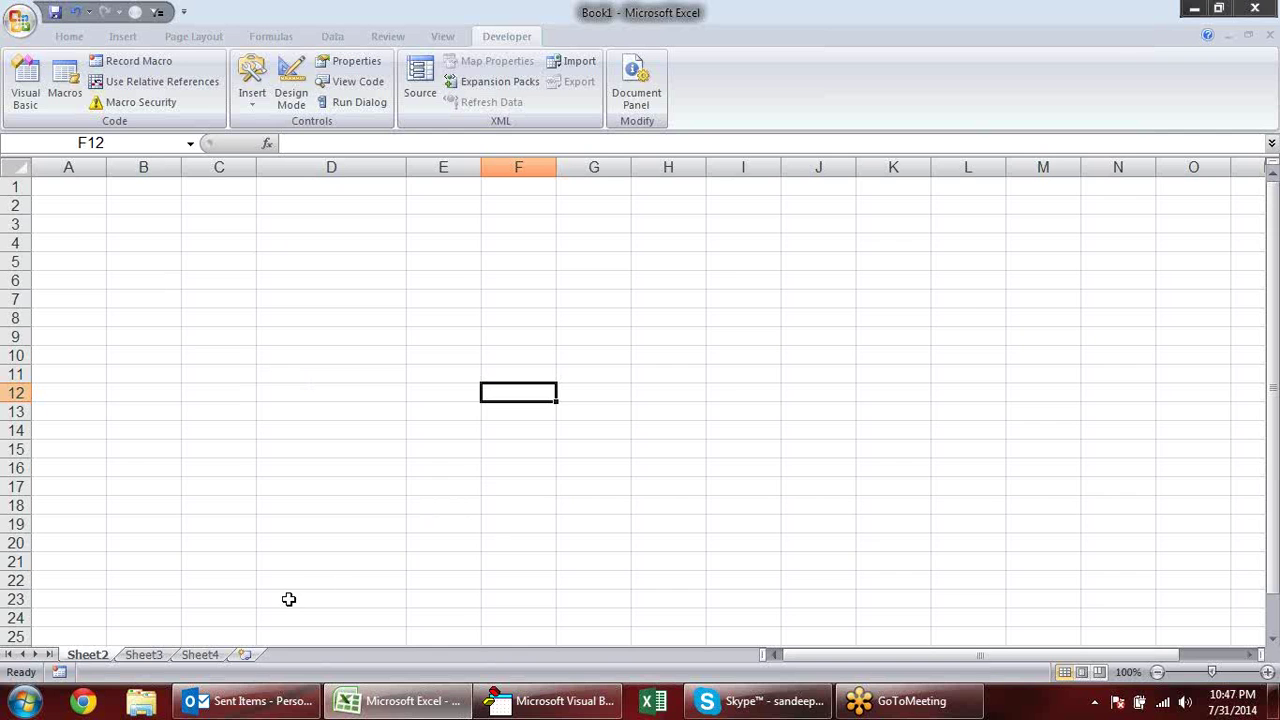
pyautogui.click(553, 700)
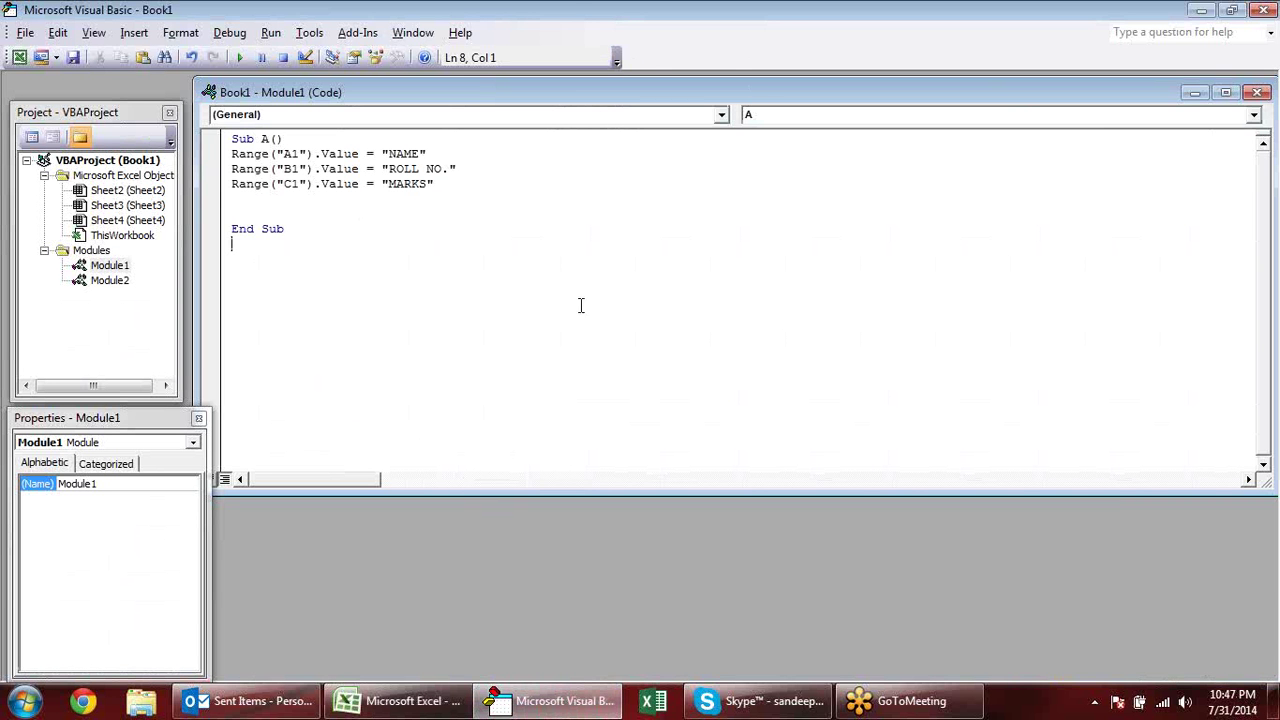
pyautogui.hotkey('alt', 'Tab')
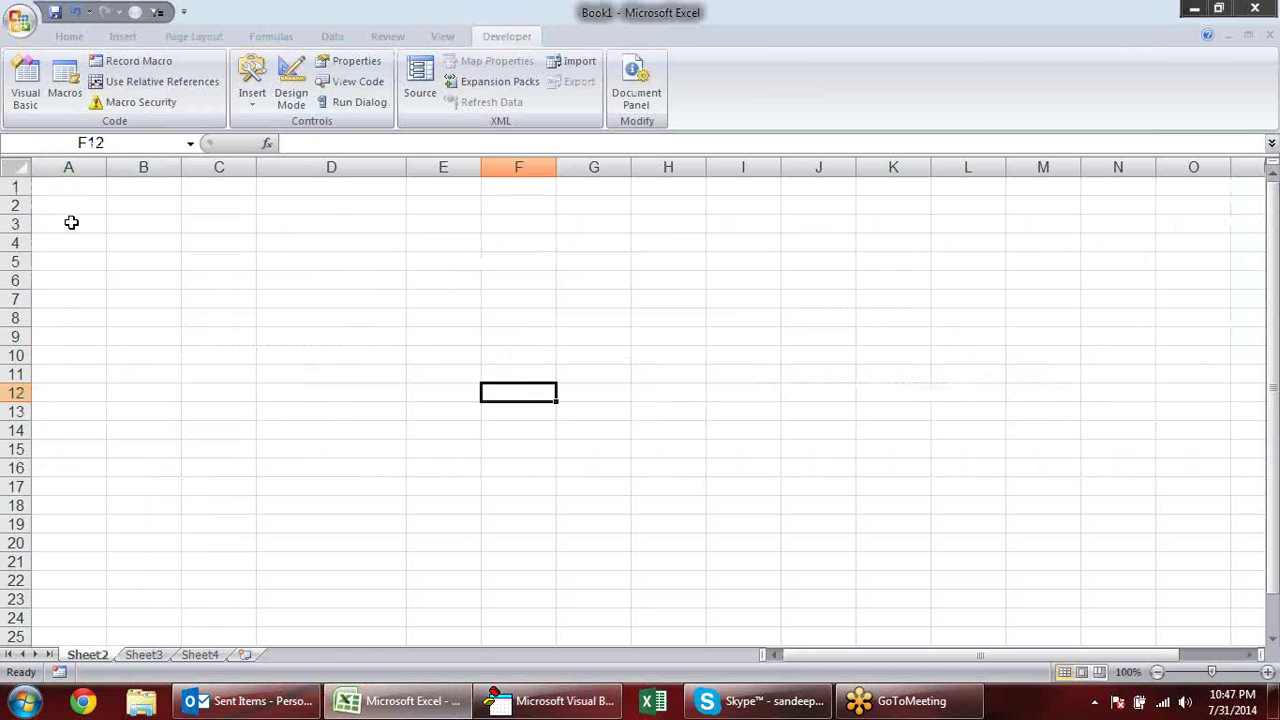
pyautogui.click(71, 222)
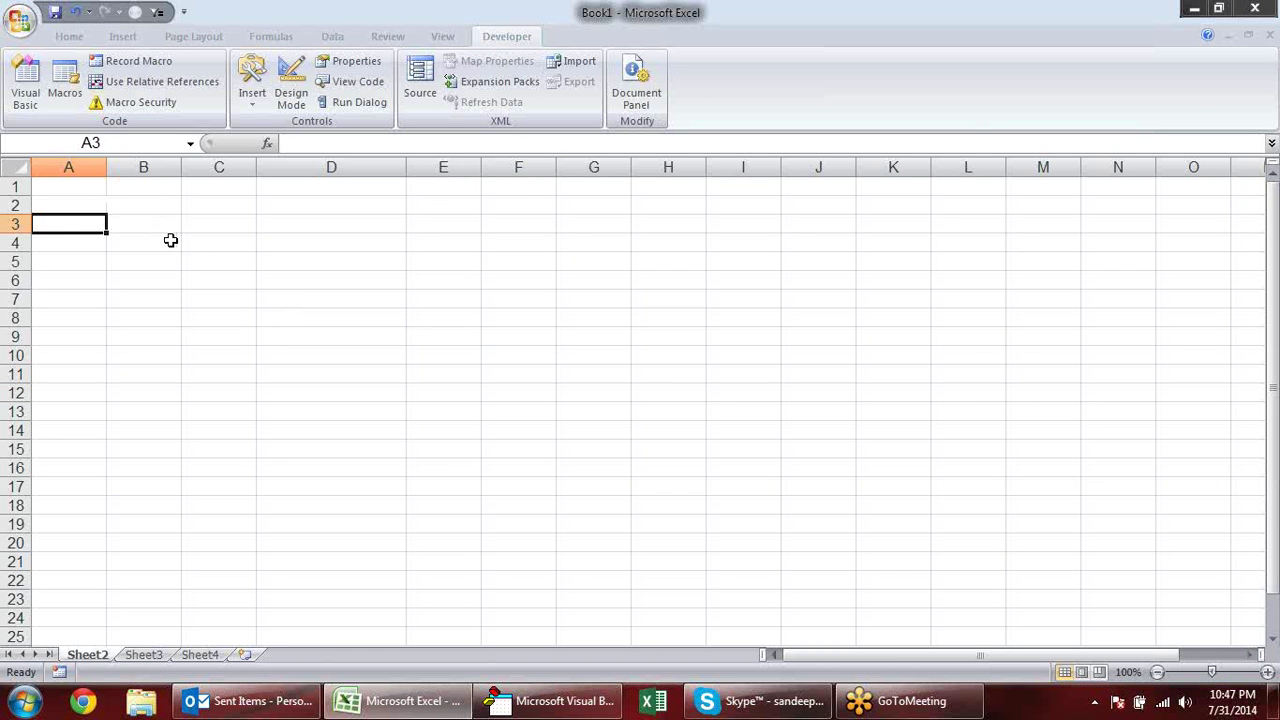
pyautogui.hotkey('alt', 'F11')
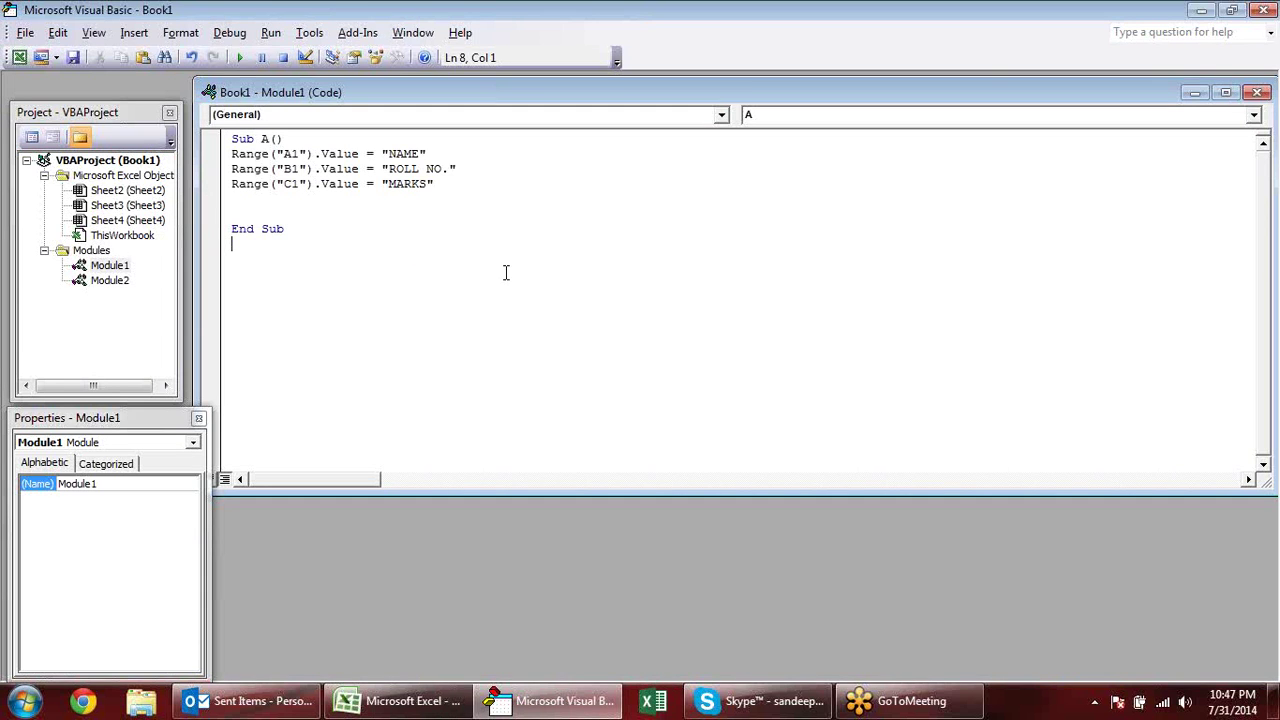
pyautogui.click(722, 115)
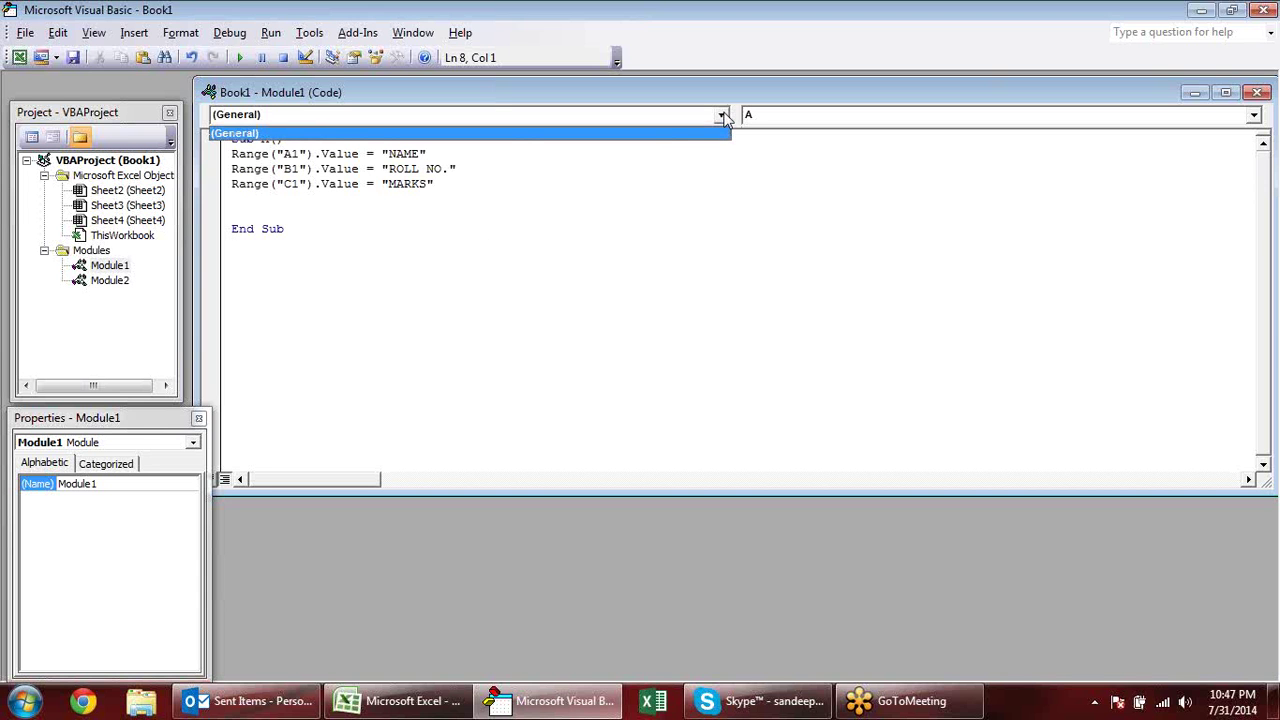
pyautogui.click(834, 122)
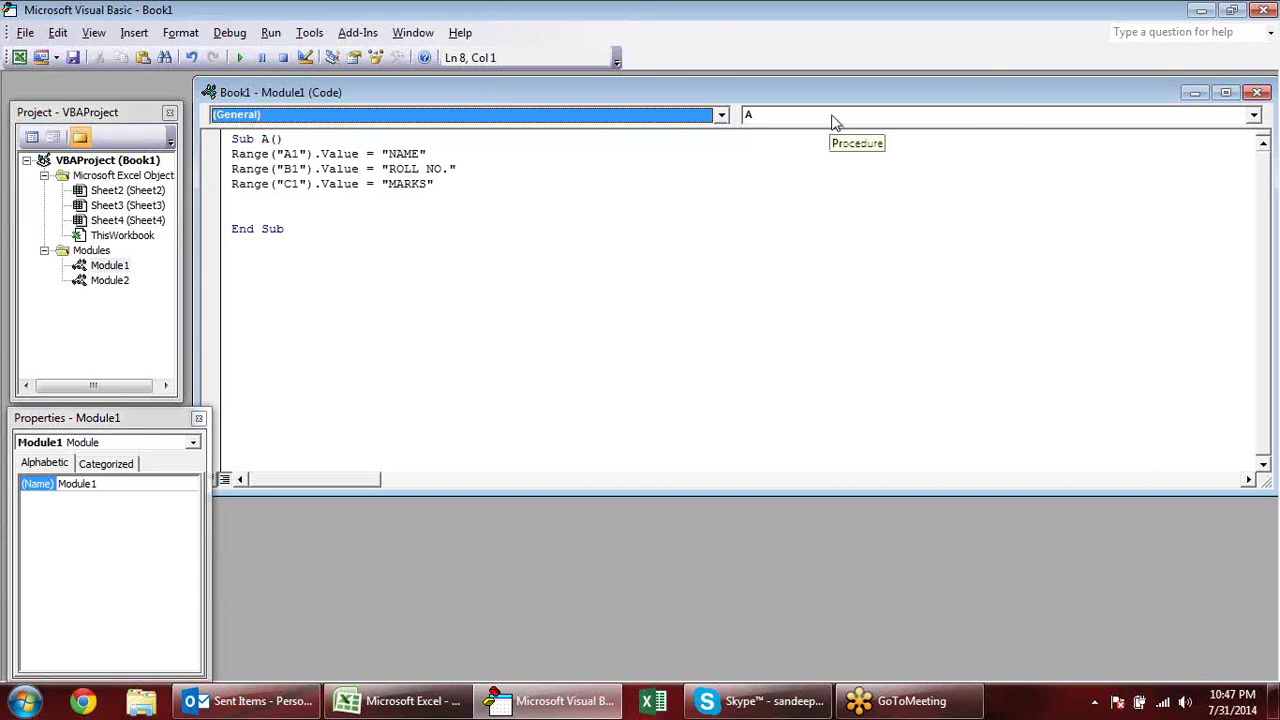
pyautogui.click(983, 120)
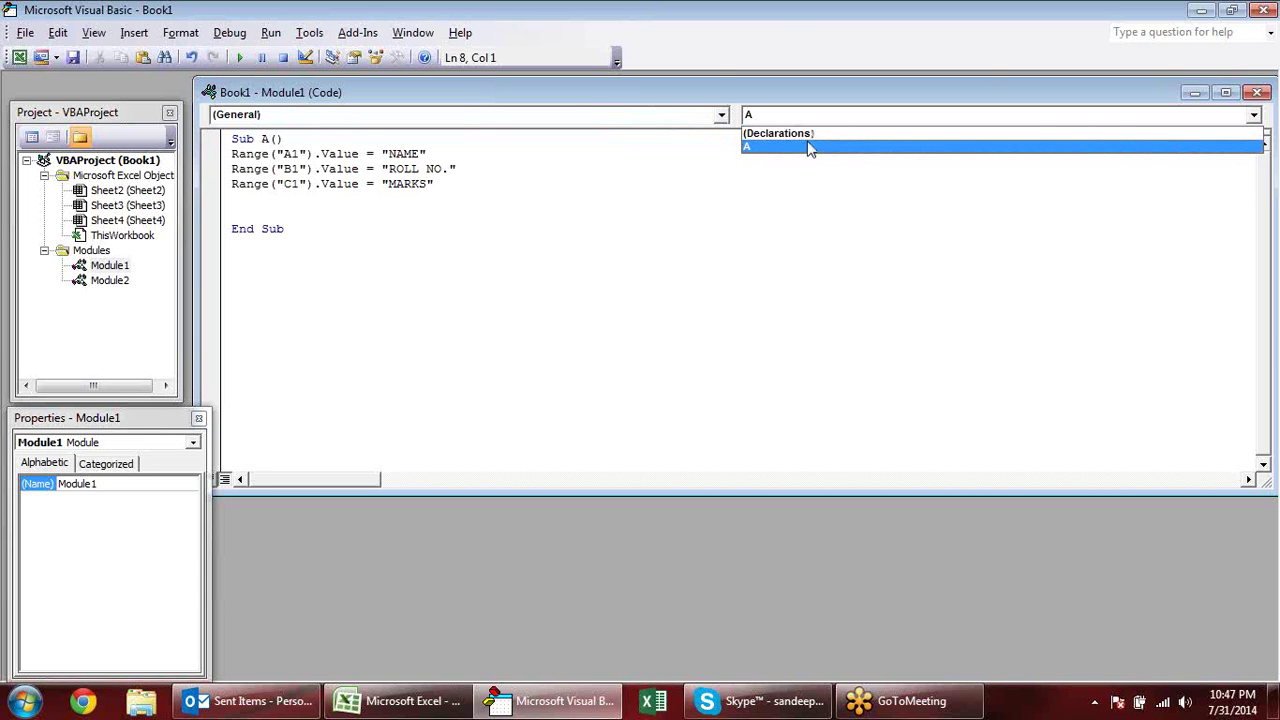
pyautogui.click(634, 212)
pyautogui.click(380, 204)
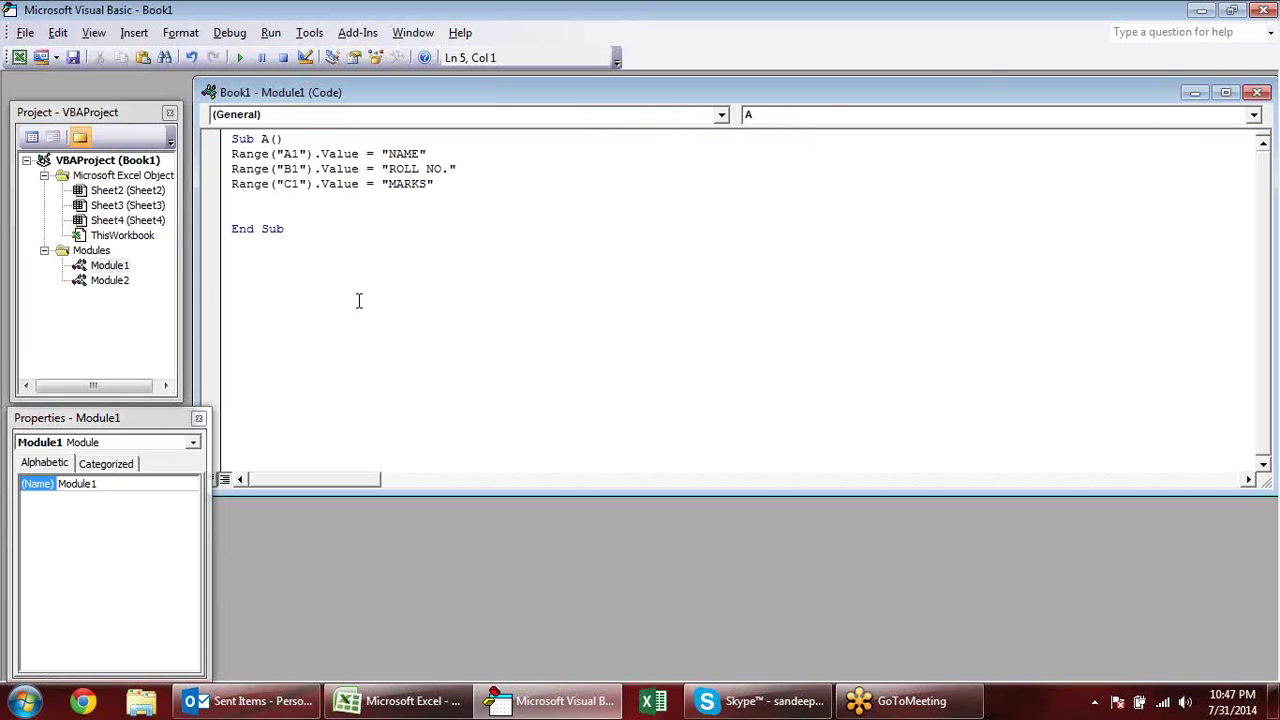
pyautogui.click(437, 212)
pyautogui.hotkey('alt', 'F11')
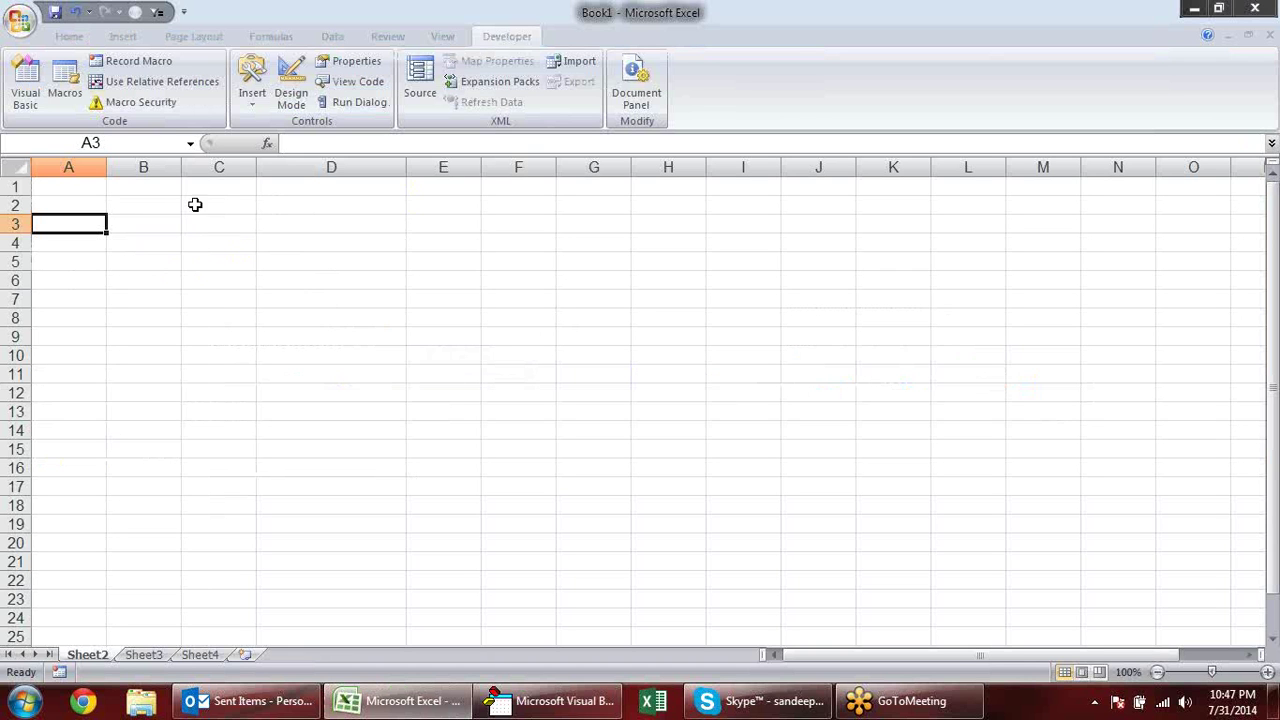
pyautogui.click(78, 205)
pyautogui.click(90, 189)
pyautogui.click(90, 210)
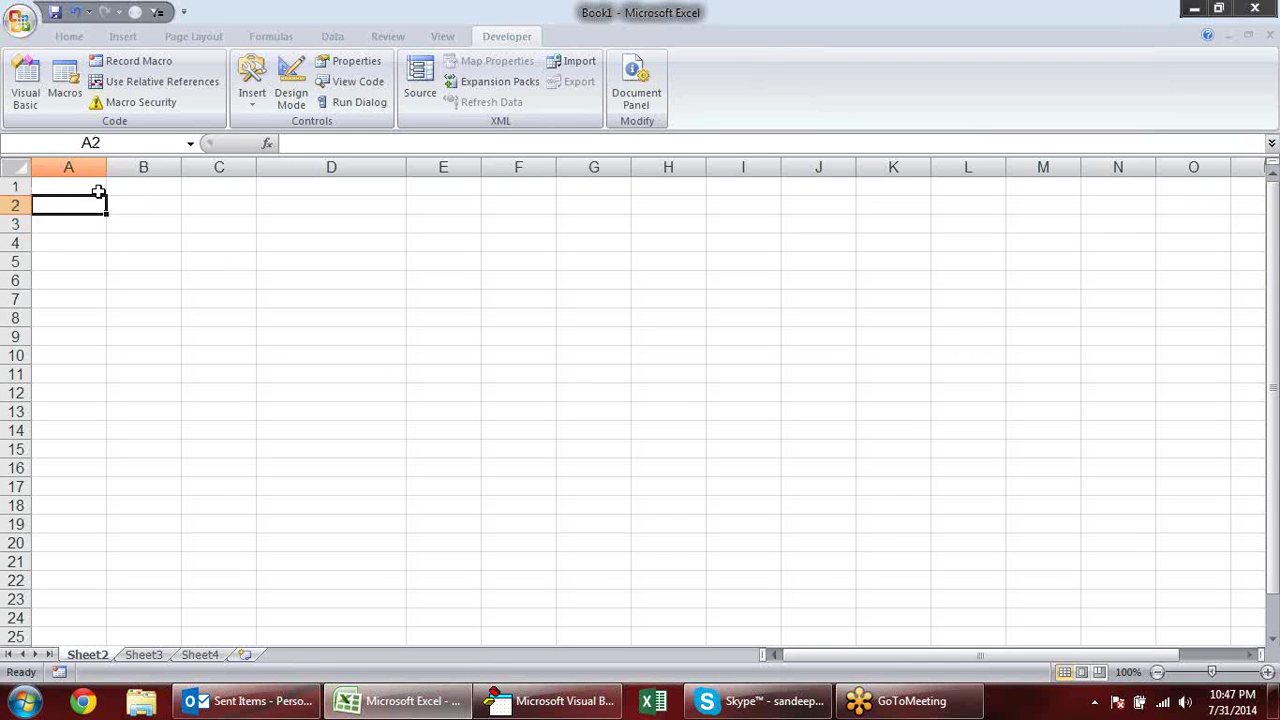
pyautogui.click(97, 191)
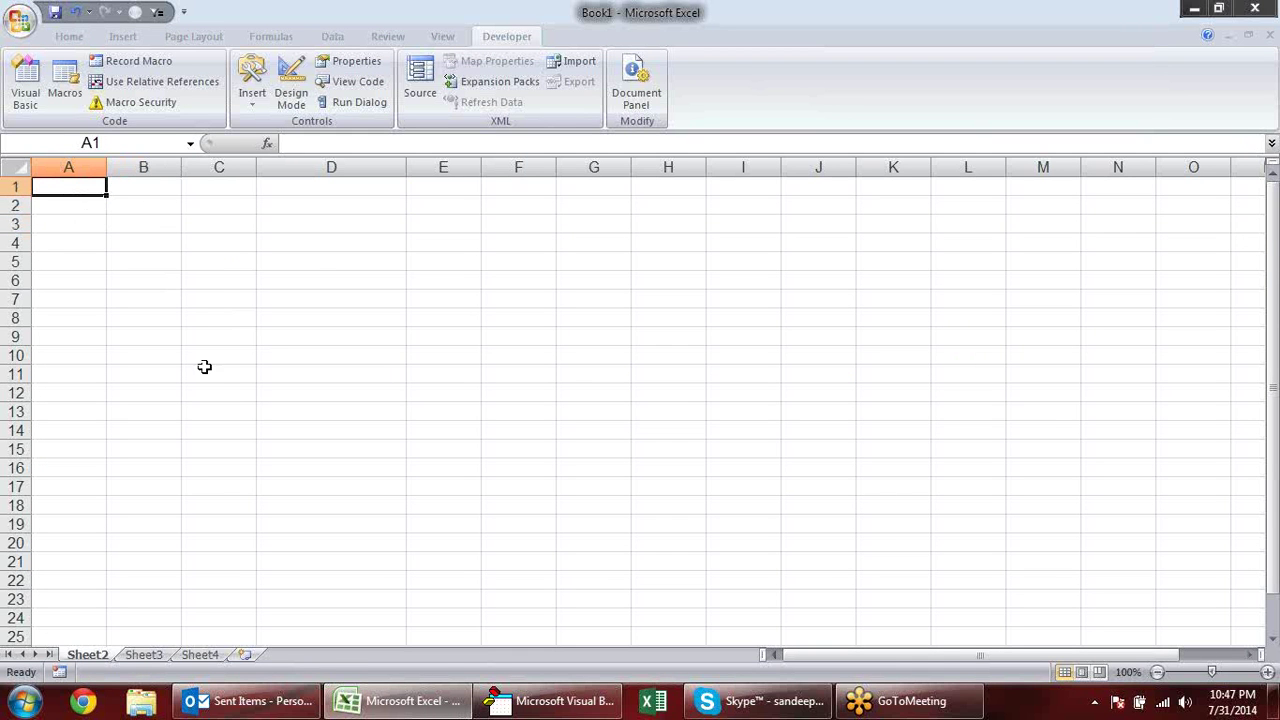
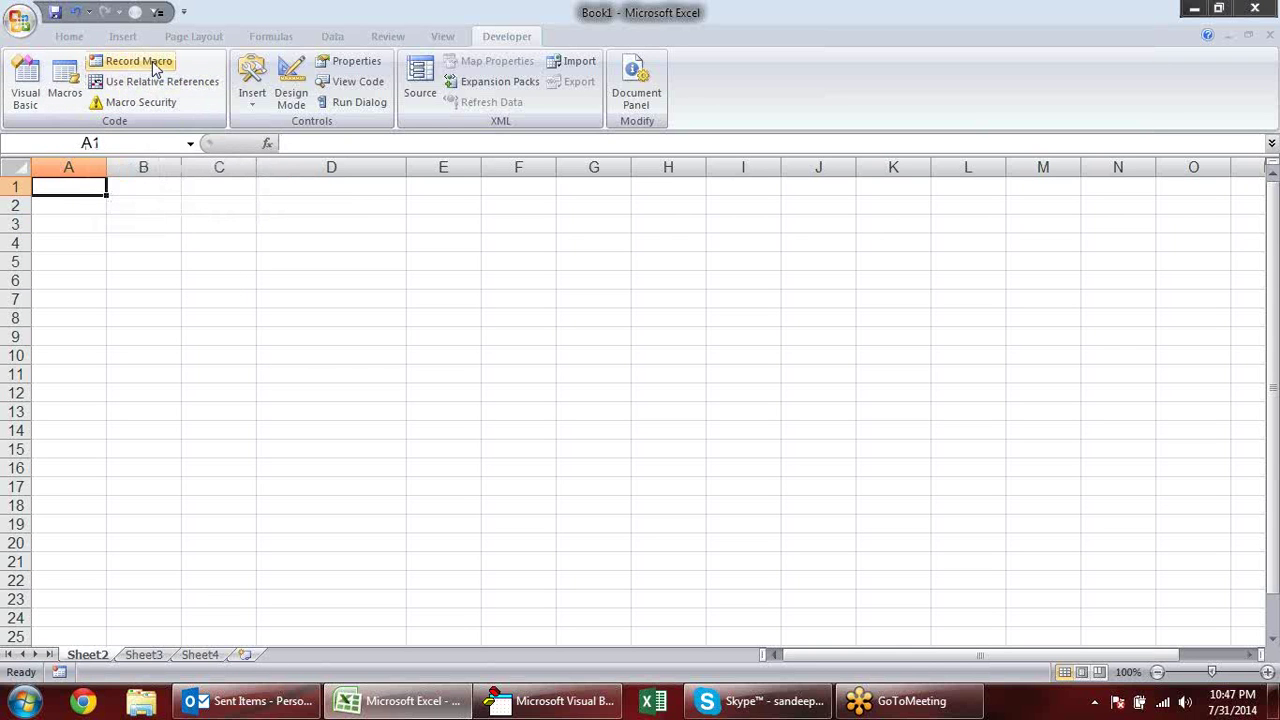
# Start recording Macro1 in This Workbook with shortcut Ctrl+Shift+Q
pyautogui.click(155, 66)
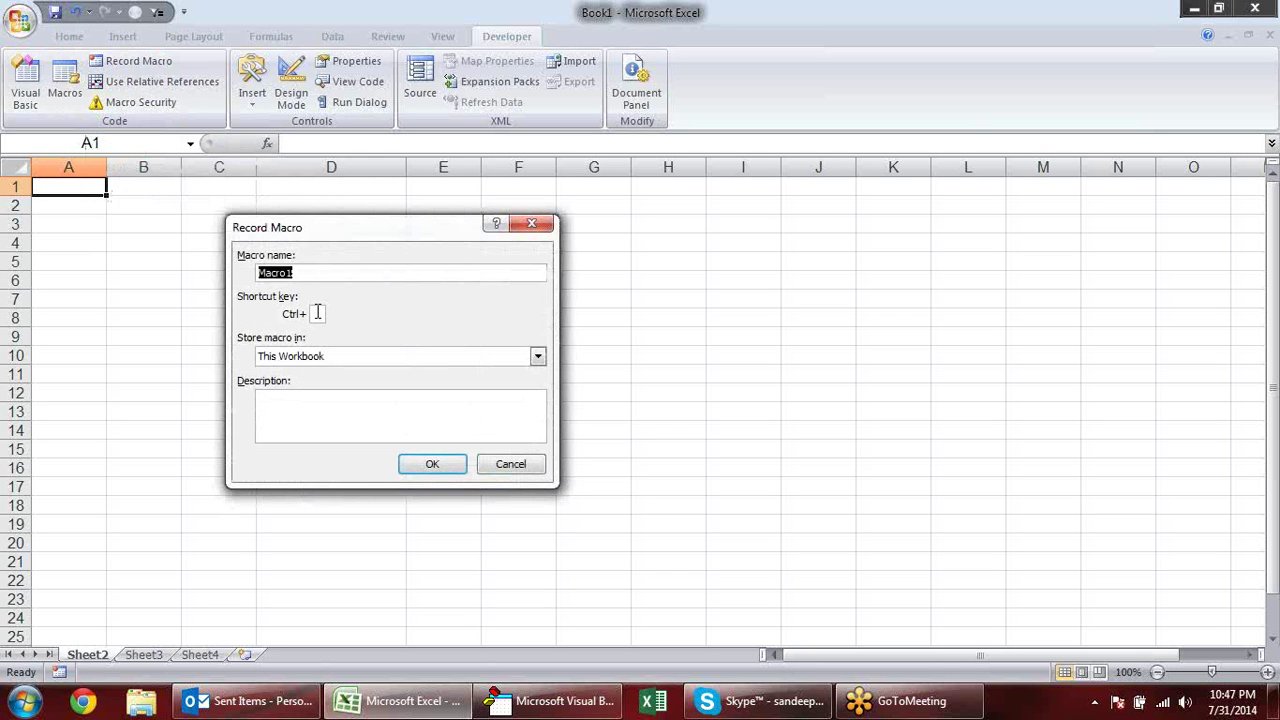
pyautogui.click(317, 314)
pyautogui.write('Q')
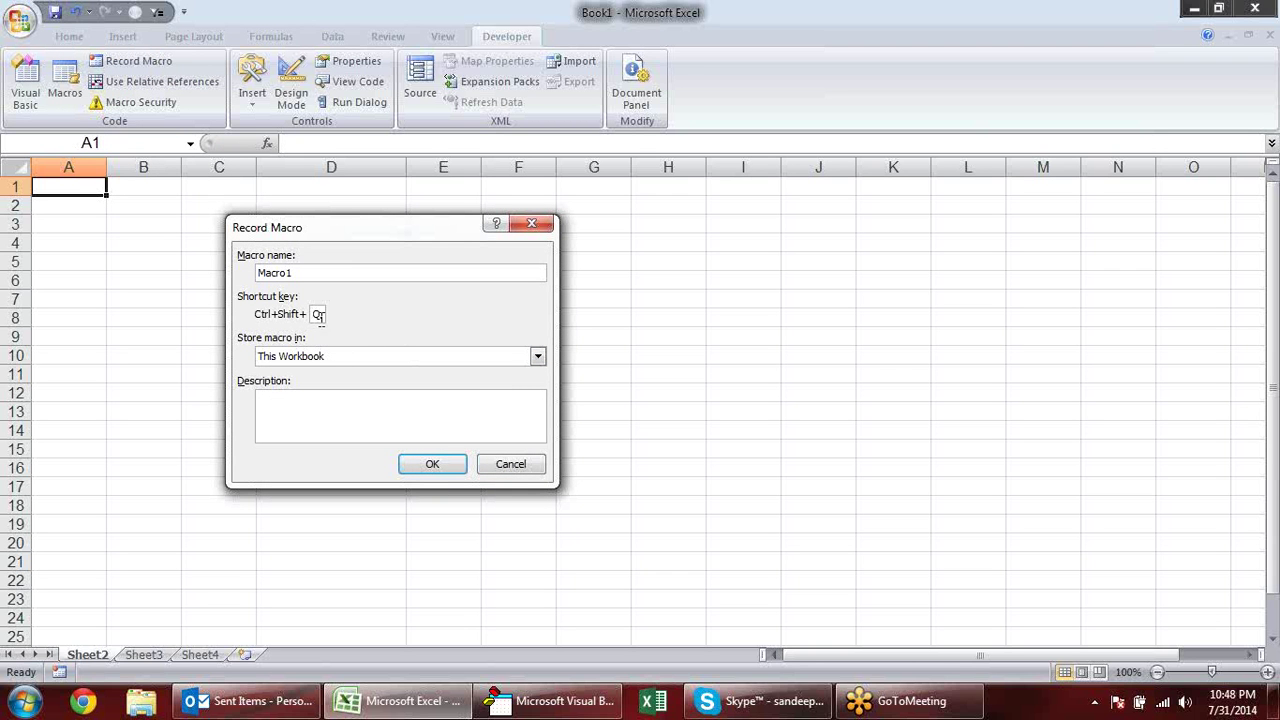
pyautogui.click(443, 466)
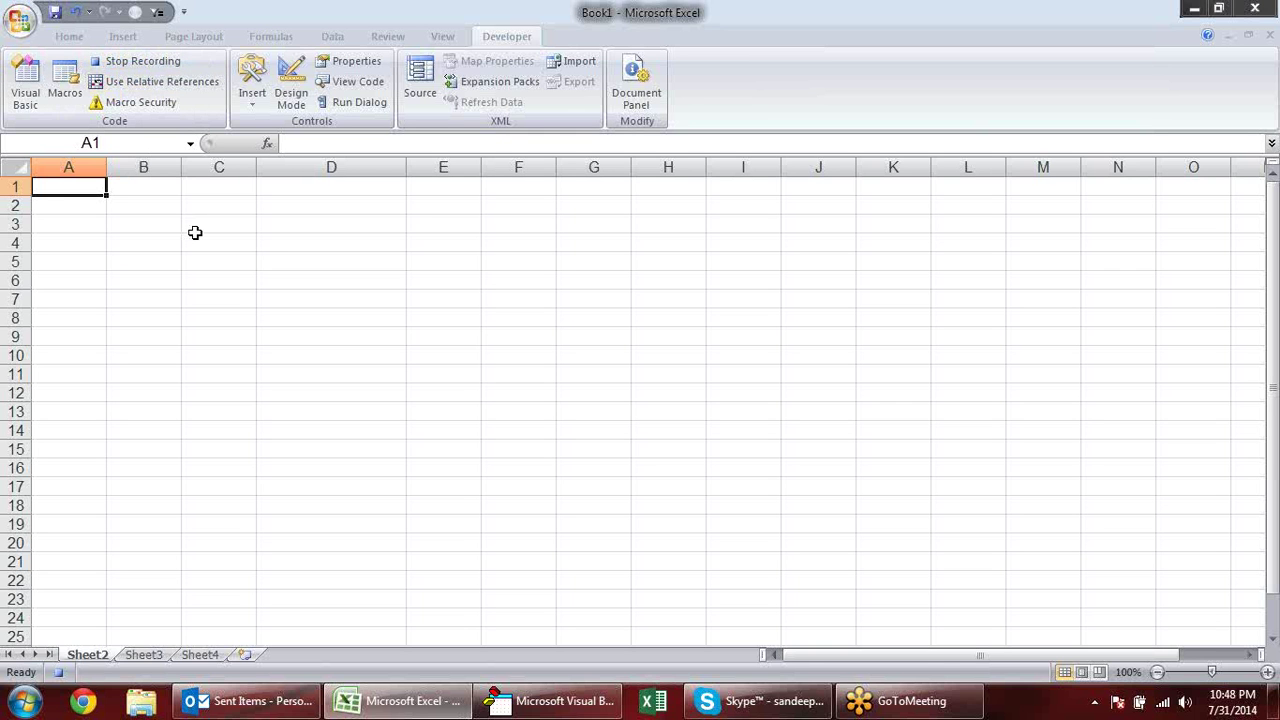
# Enter the headers NAME, ROLL NO and MARKS in A1:C1
pyautogui.write('nAM')
pyautogui.press('BackSpace')
pyautogui.press('BackSpace')
pyautogui.press('BackSpace')
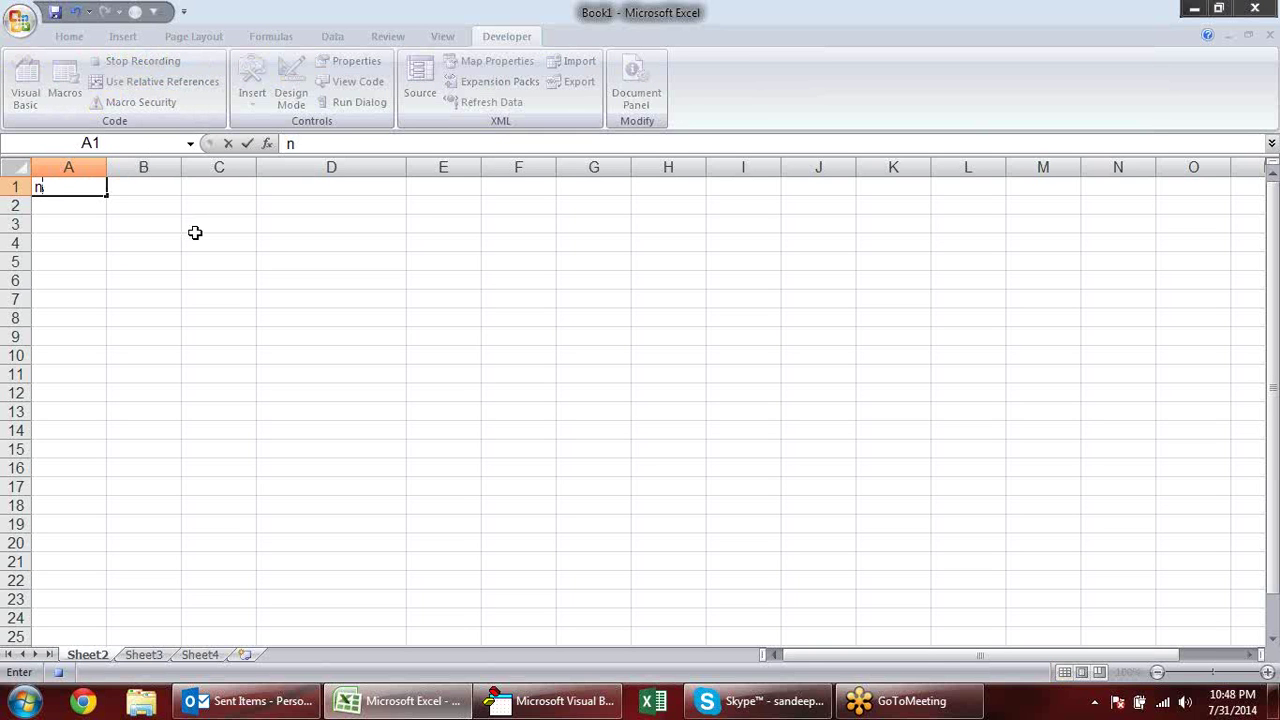
pyautogui.write('NAME')
pyautogui.press('Tab')
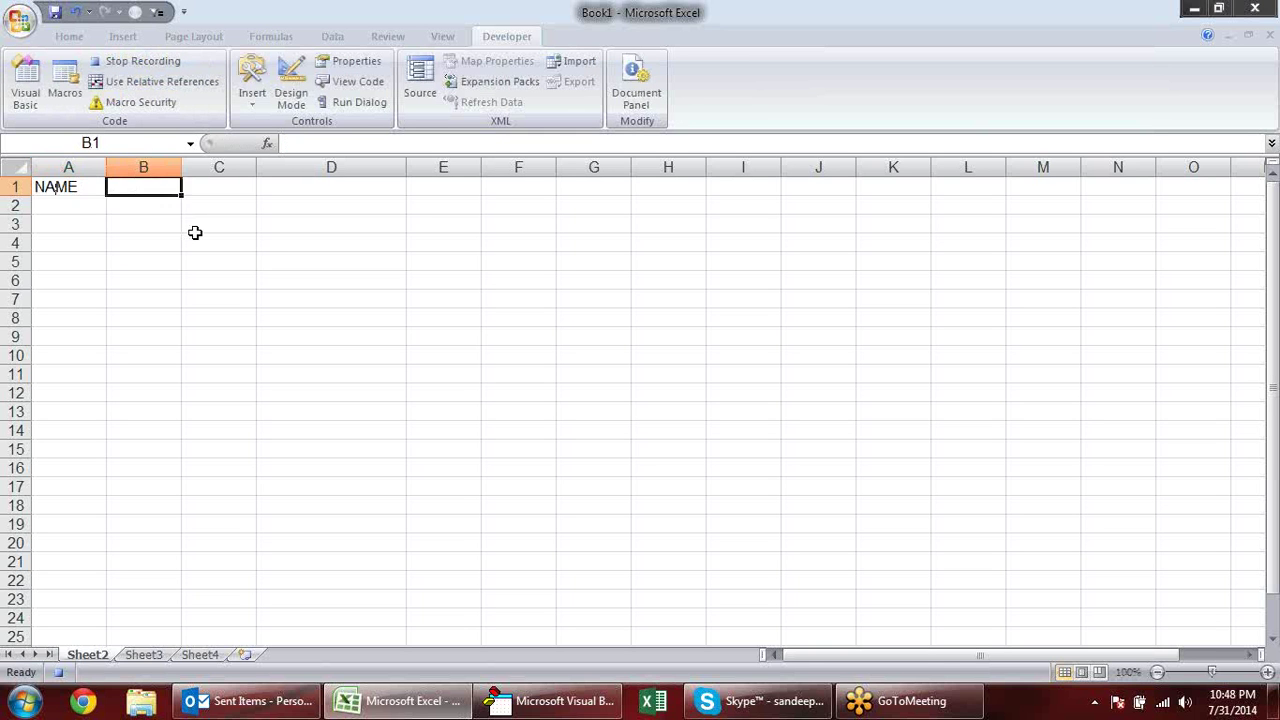
pyautogui.write('ROLL')
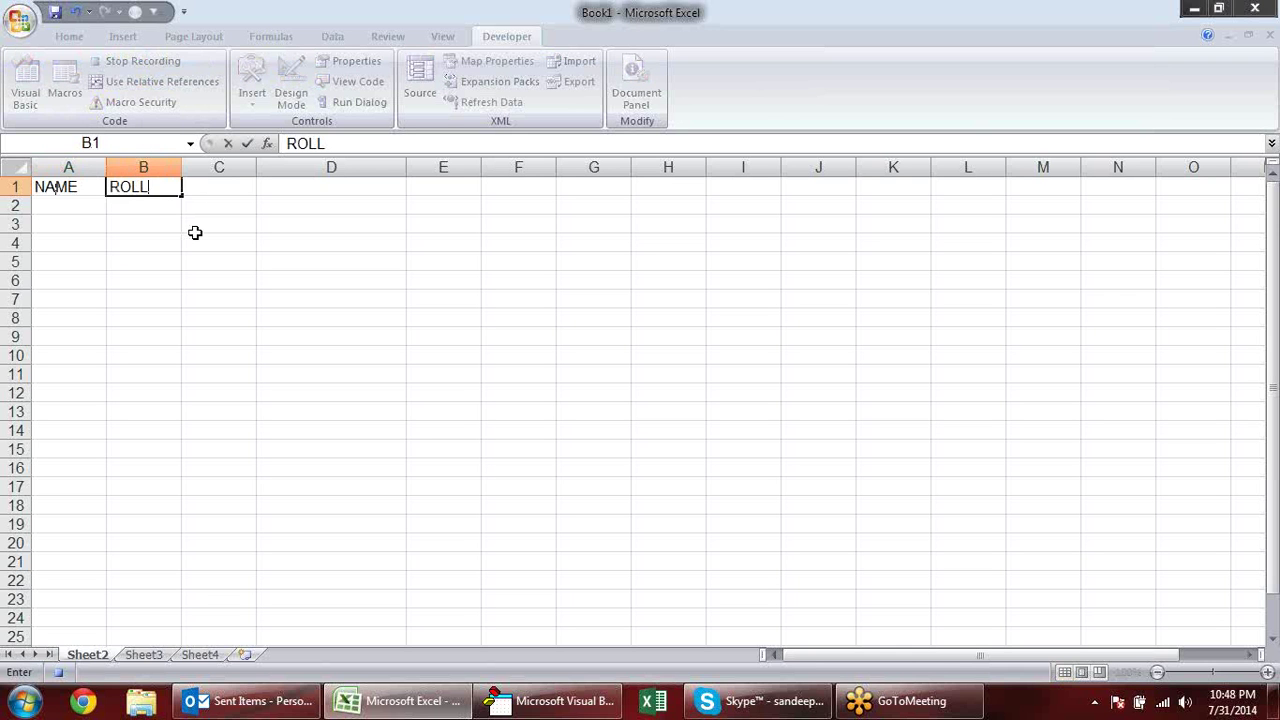
pyautogui.write(' NO')
pyautogui.press('Tab')
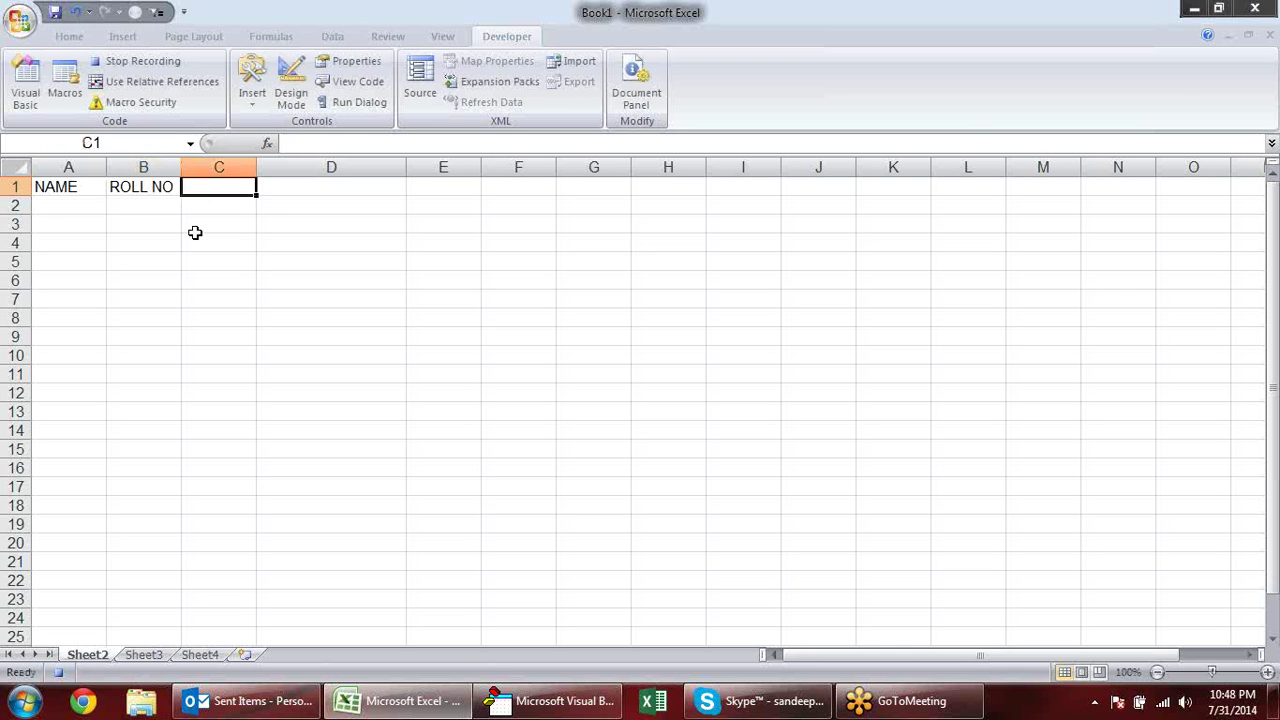
pyautogui.write('MARKS')
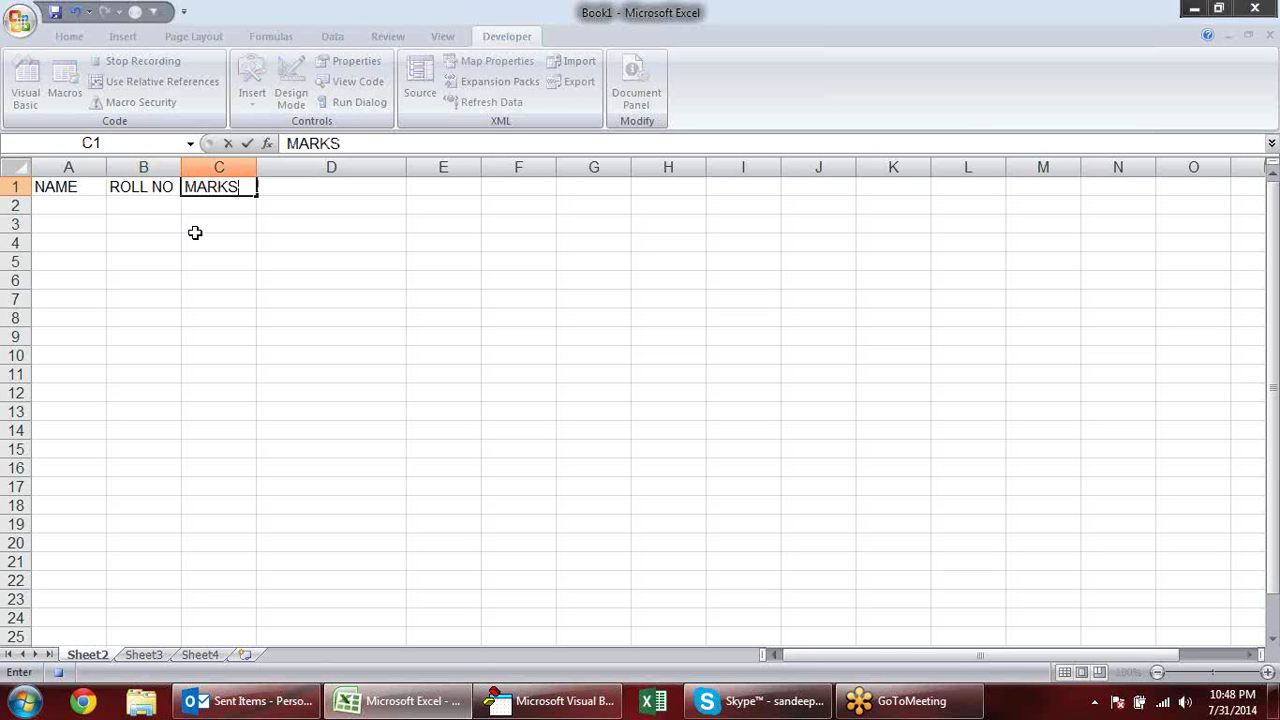
# Apply All Borders to A1:C9
pyautogui.moveTo(78, 186); pyautogui.dragTo(240, 333)
pyautogui.click(72, 37)
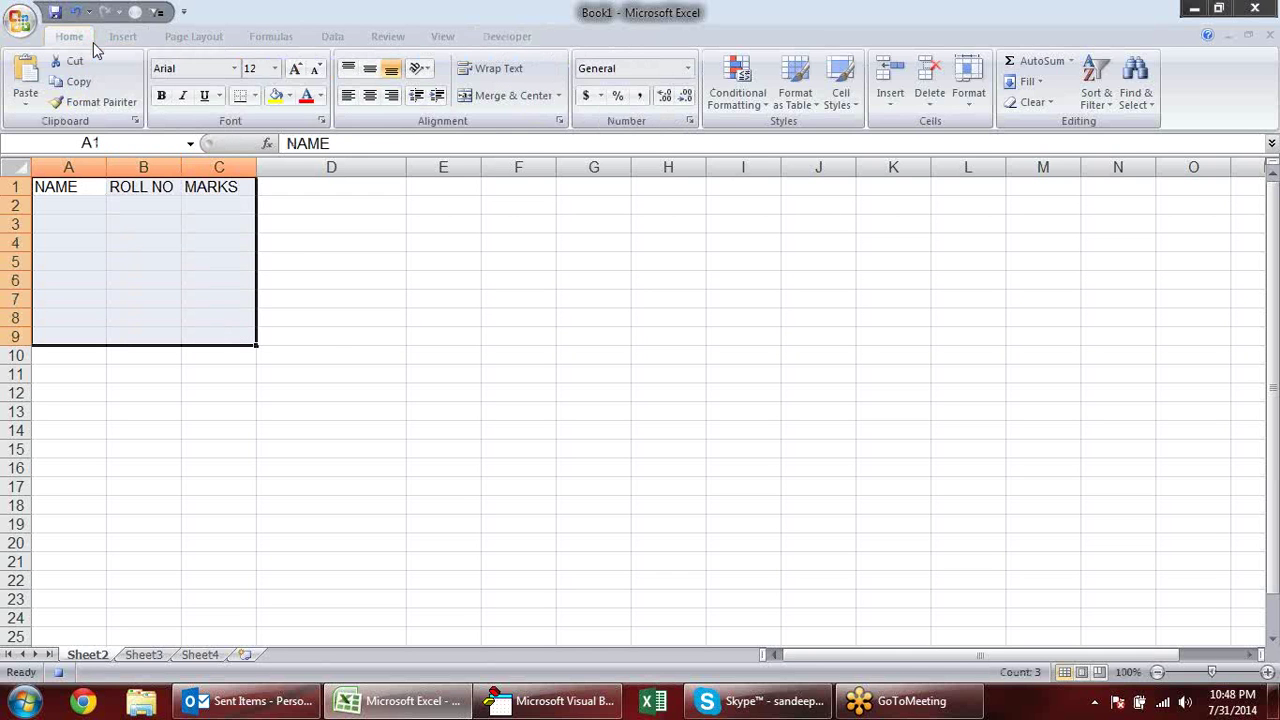
pyautogui.click(254, 96)
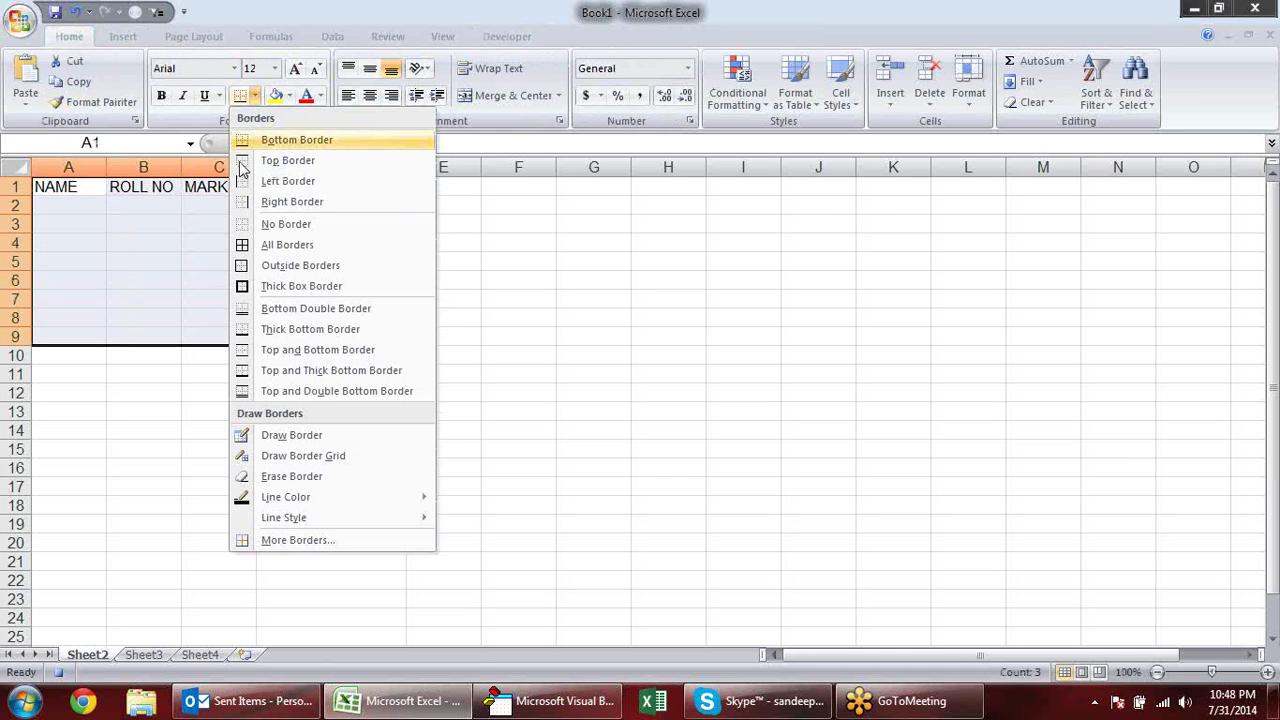
pyautogui.click(286, 247)
# Make the A1:C1 headers bold with yellow fill and fill A2:C9 light blue
pyautogui.moveTo(219, 187); pyautogui.dragTo(55, 188)
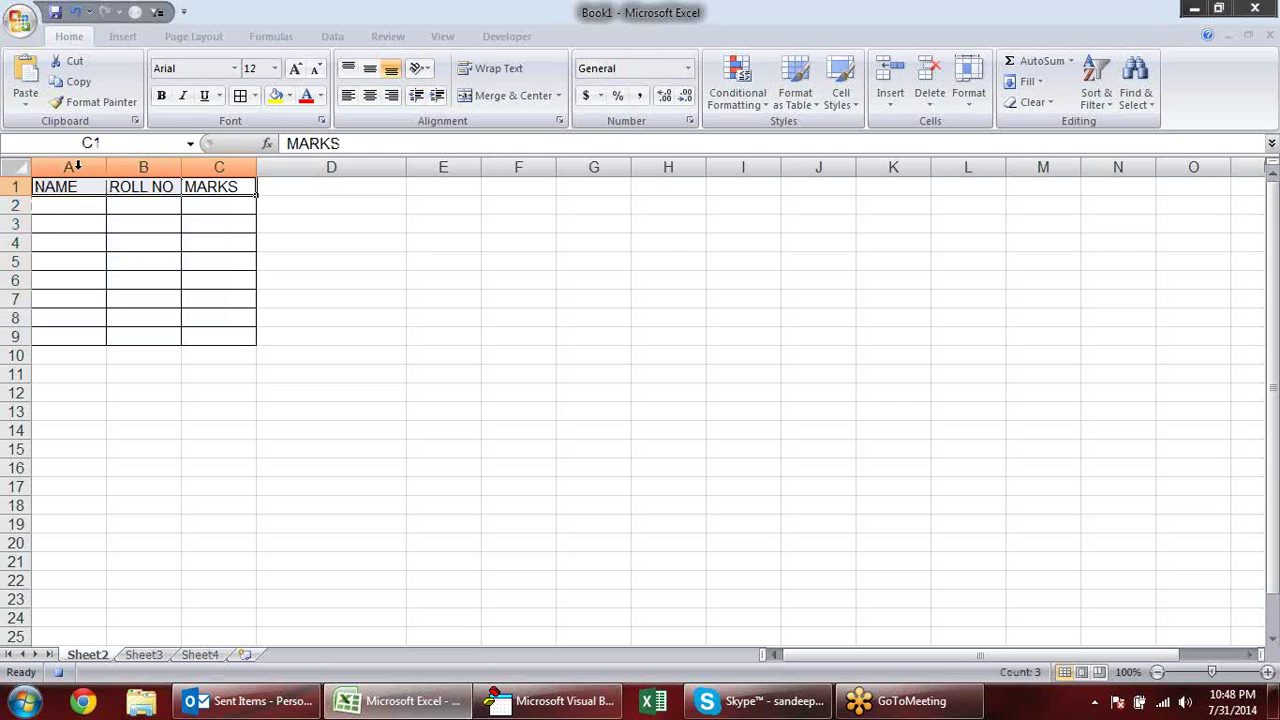
pyautogui.click(161, 96)
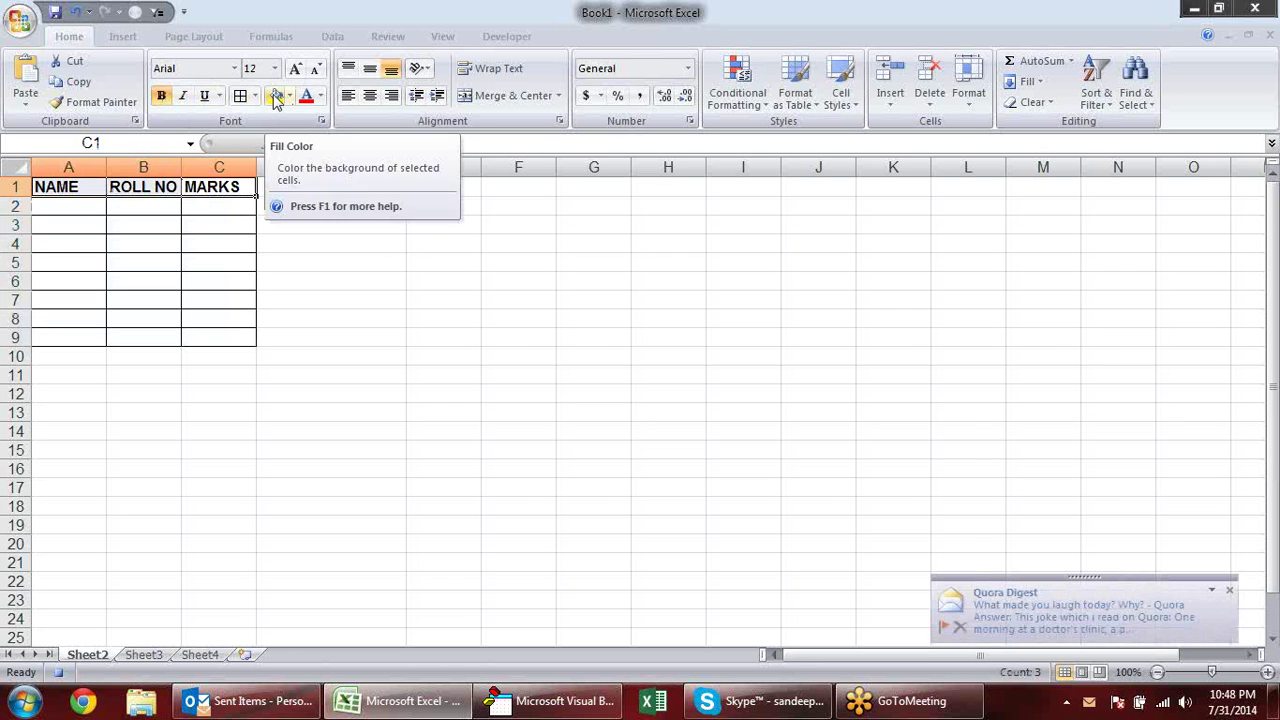
pyautogui.click(277, 96)
pyautogui.moveTo(88, 208); pyautogui.dragTo(226, 332)
pyautogui.click(289, 96)
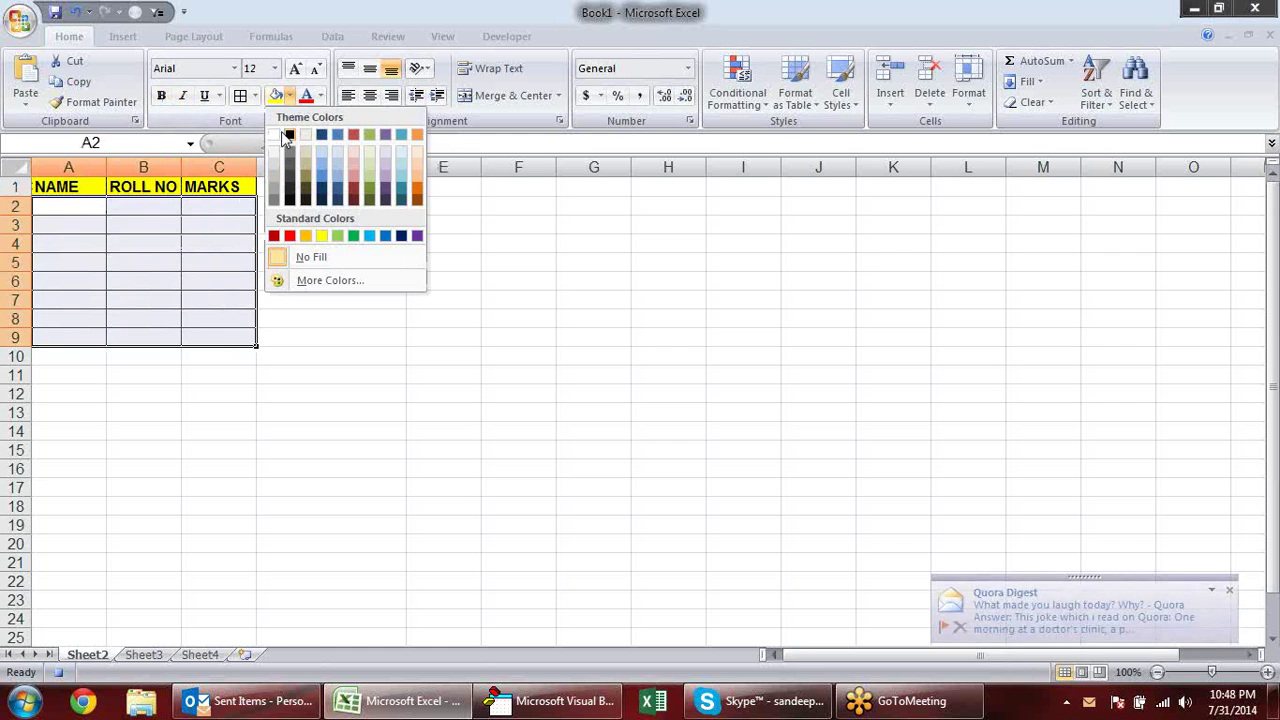
pyautogui.click(322, 156)
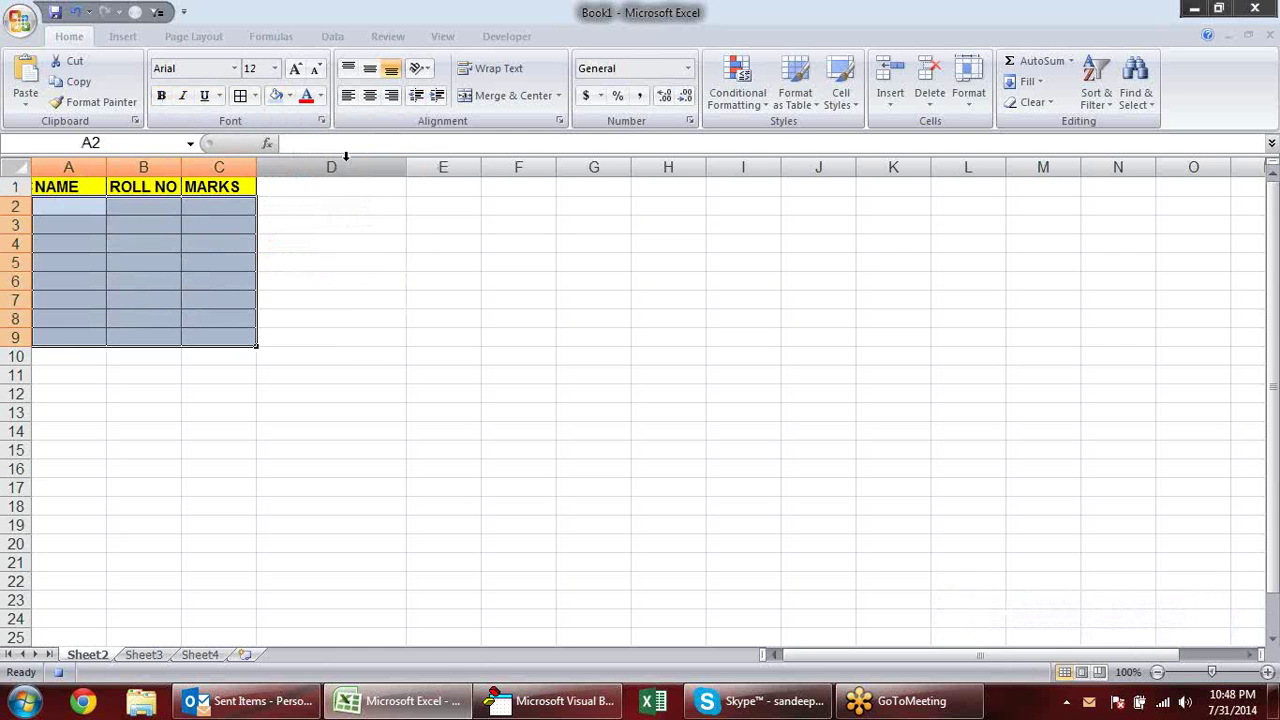
pyautogui.click(285, 212)
pyautogui.click(507, 37)
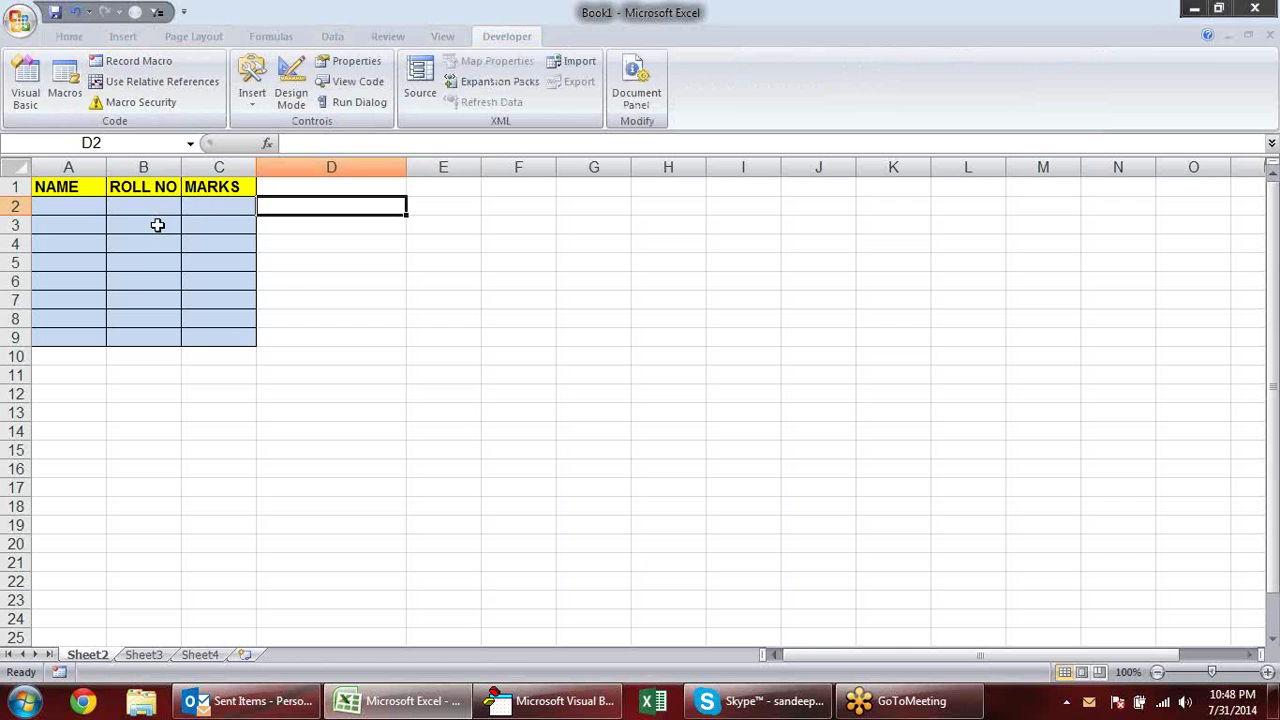
# Clear all formats and contents from A1:D13
pyautogui.moveTo(336, 415); pyautogui.dragTo(45, 187)
pyautogui.hotkey('alt', 'e')
pyautogui.press('a')
pyautogui.press('f')
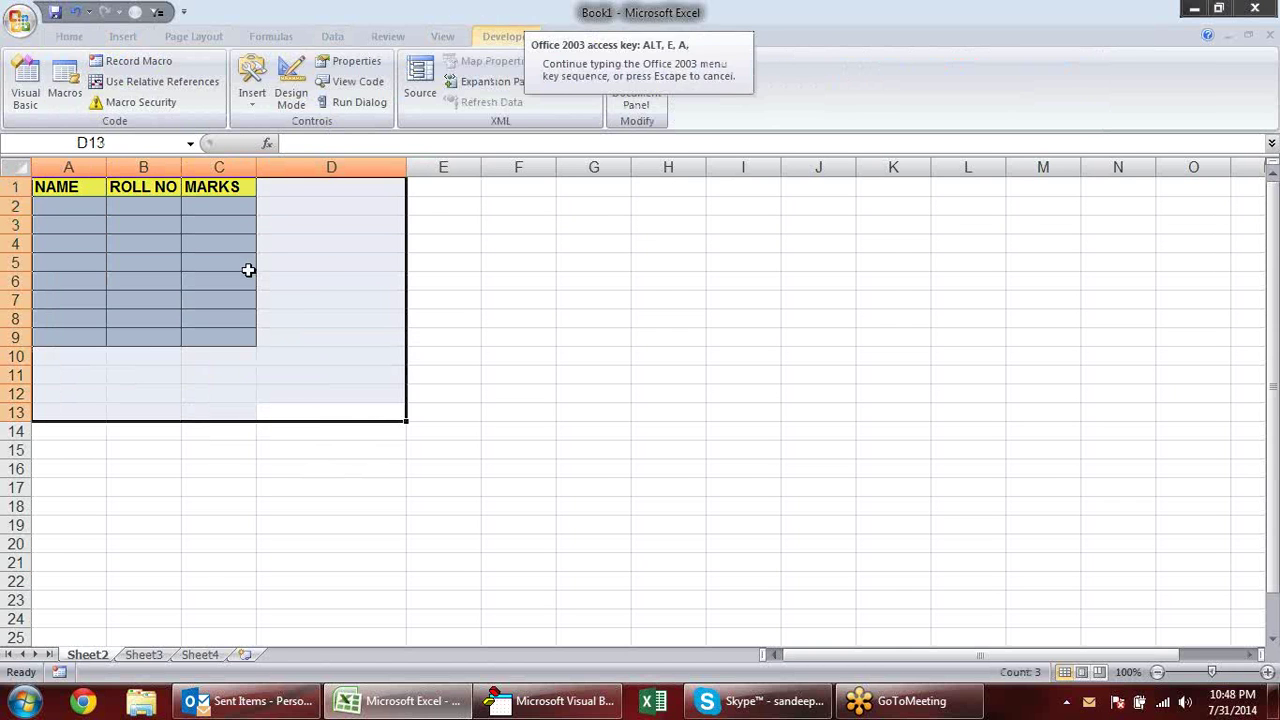
pyautogui.press('Delete')
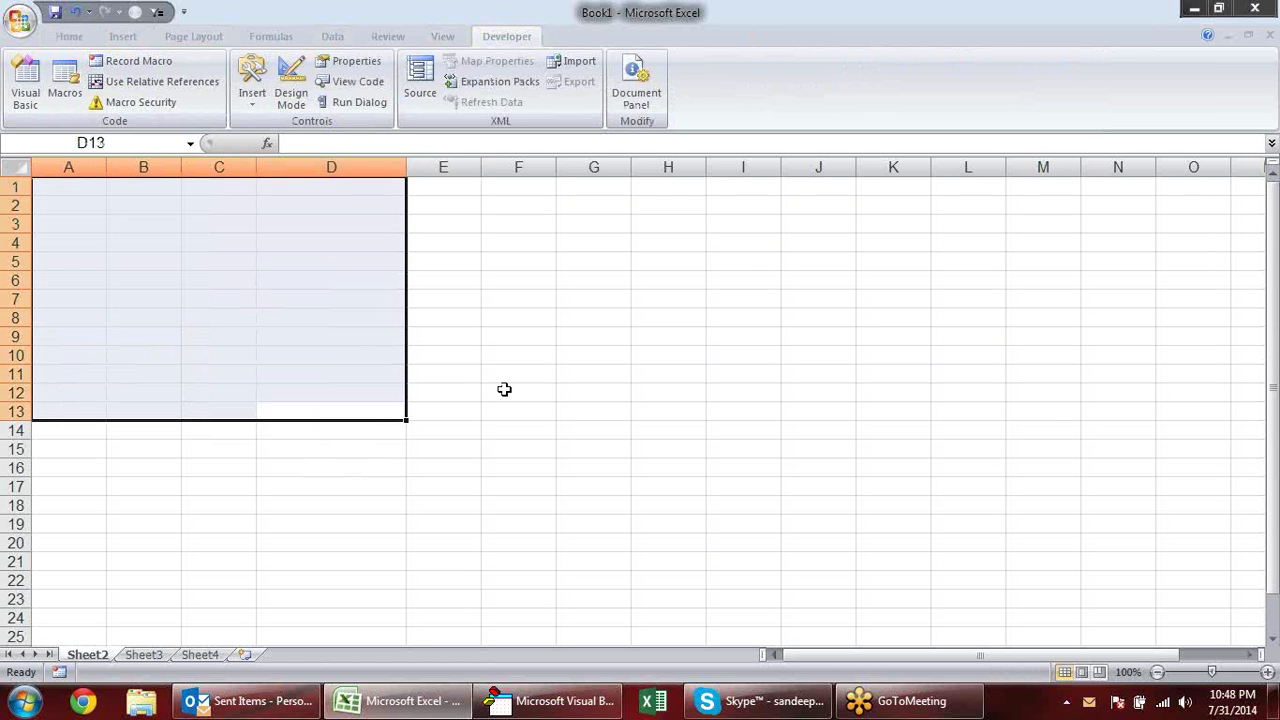
pyautogui.click(518, 391)
# From cell A1, run Macro1 from the Macros list to rebuild the table
pyautogui.click(57, 190)
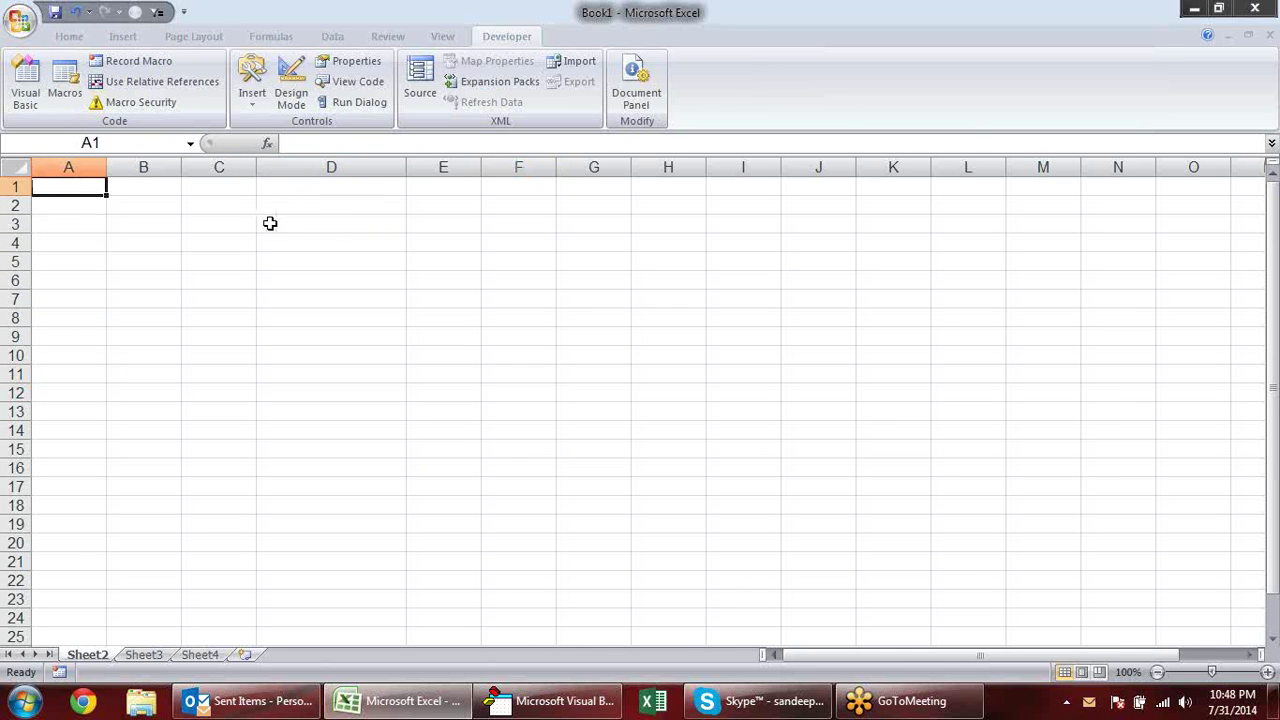
pyautogui.click(65, 90)
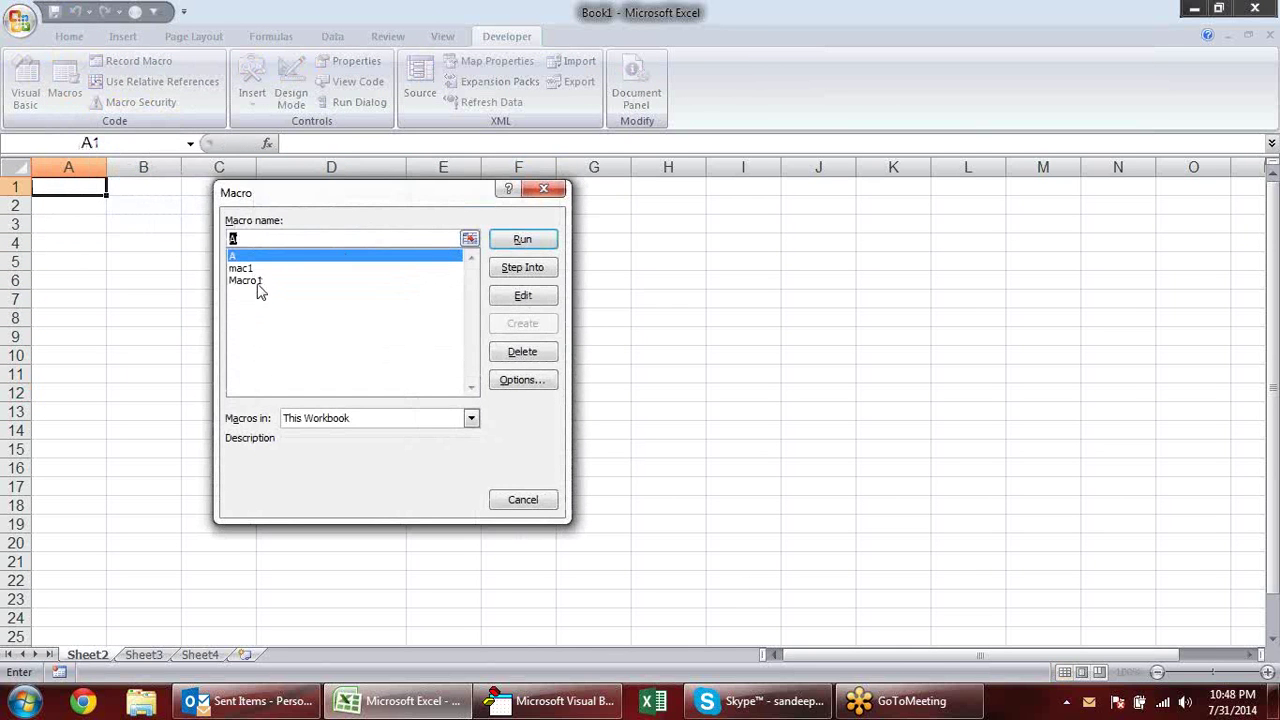
pyautogui.click(250, 281)
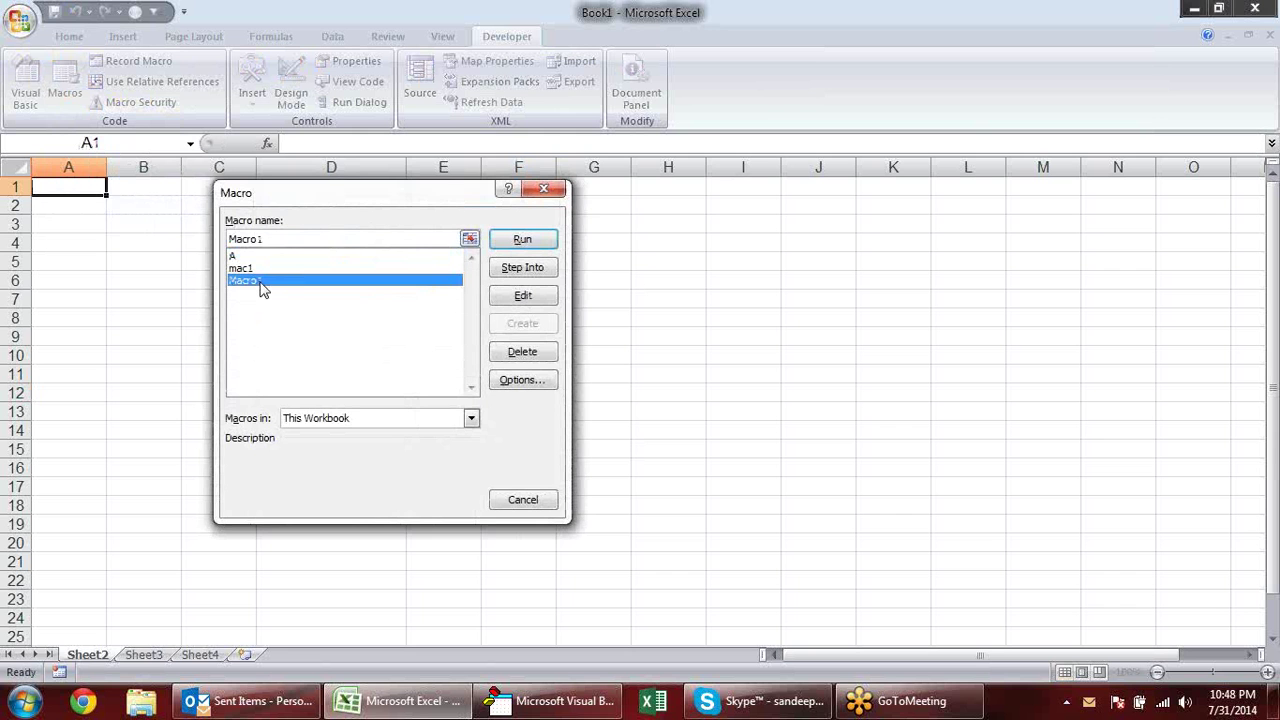
pyautogui.click(518, 242)
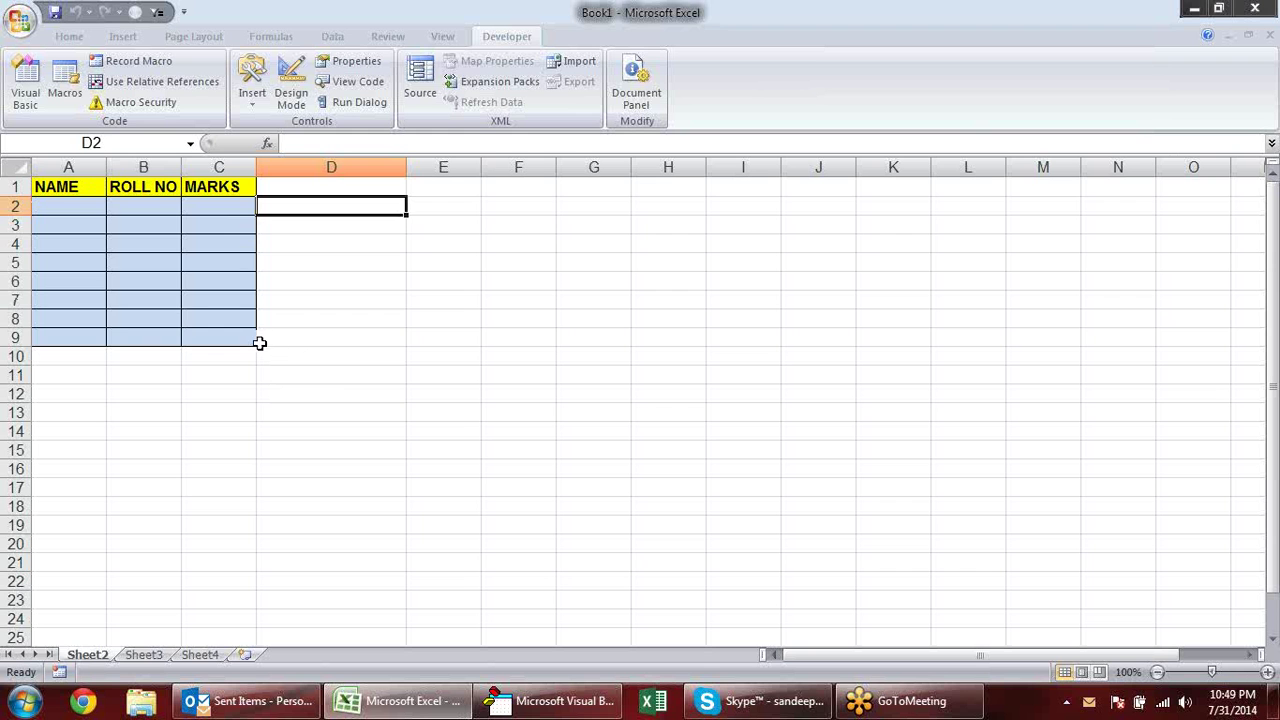
# Clear the rebuilt table in A1:D9 again and switch to the Visual Basic editor
pyautogui.moveTo(260, 340); pyautogui.dragTo(3, 165)
pyautogui.hotkey('alt', 'e')
pyautogui.press('a')
pyautogui.press('f')
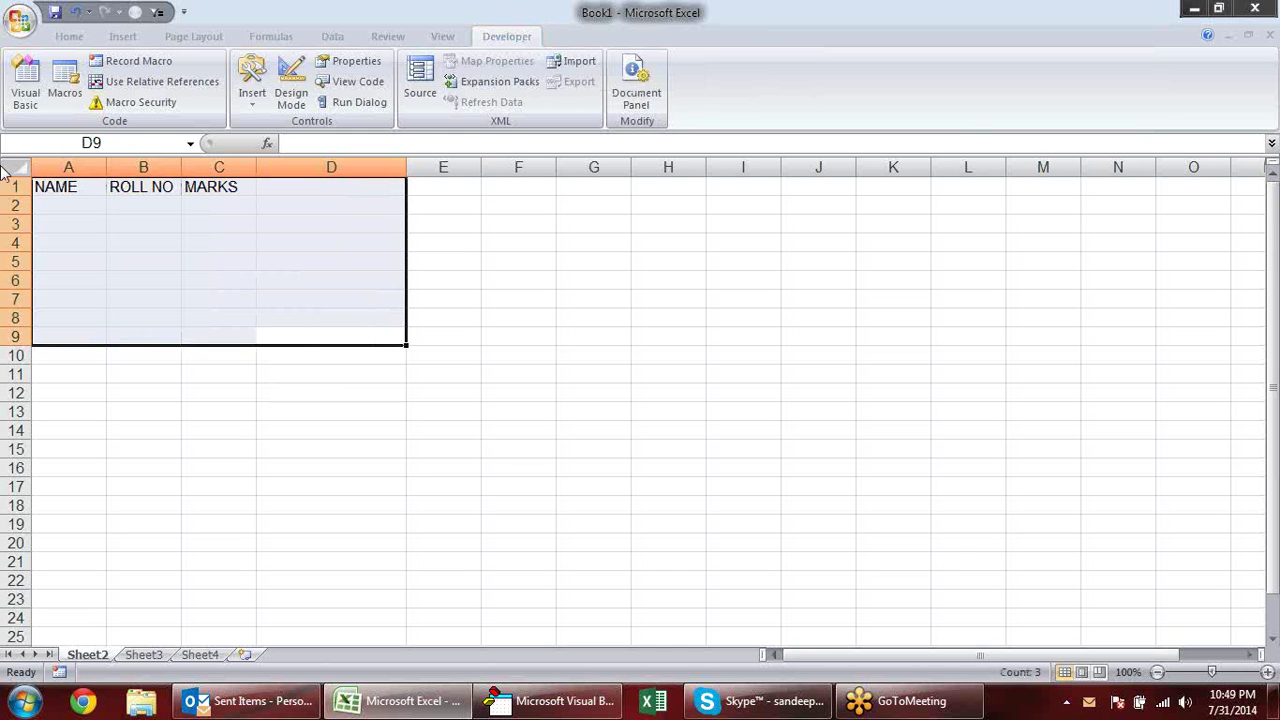
pyautogui.press('Delete')
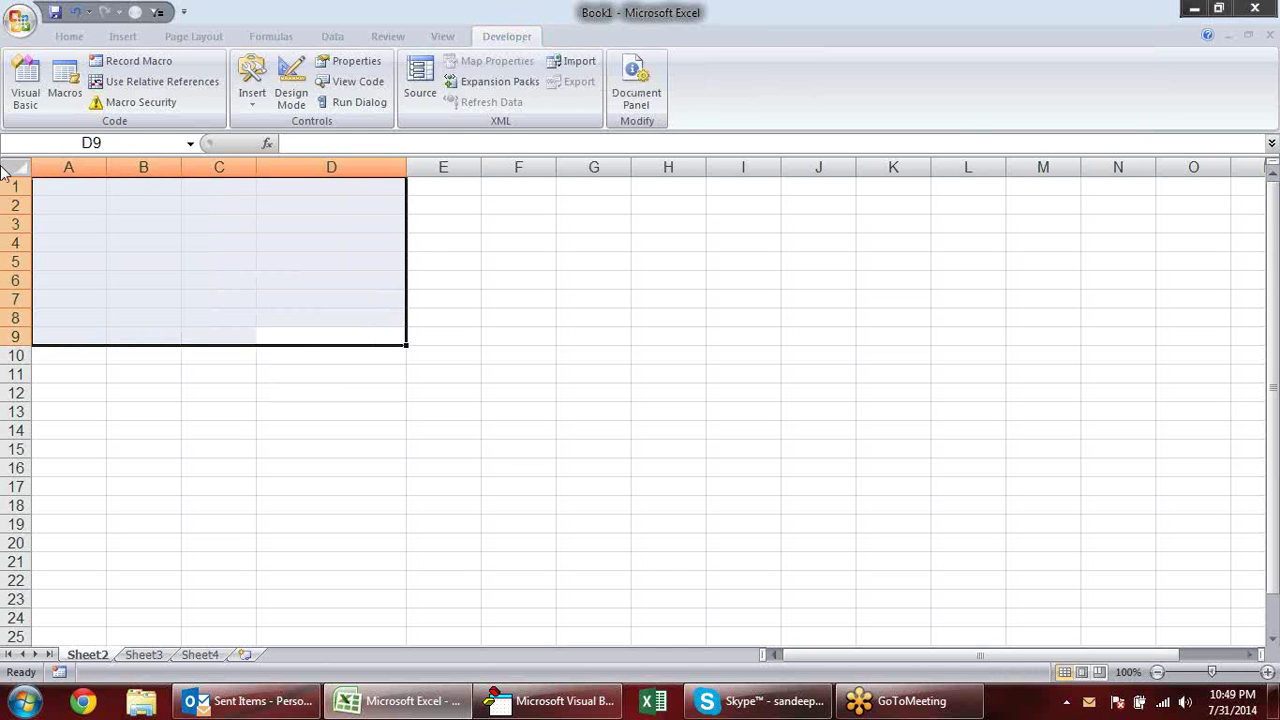
pyautogui.click(100, 192)
pyautogui.hotkey('alt', 'F11')
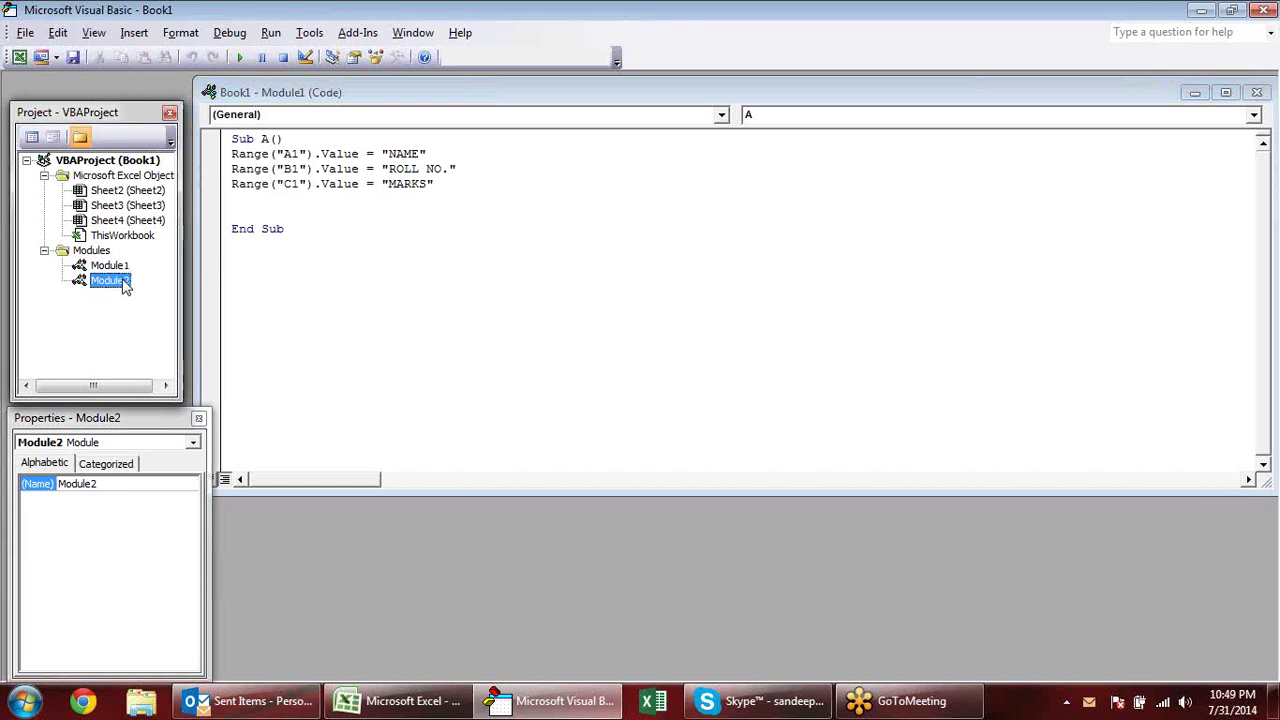
# Open Module2 and highlight Macro1's name and its header-entry and border code lines
pyautogui.doubleClick(110, 281)
pyautogui.moveTo(366, 249); pyautogui.dragTo(413, 95)
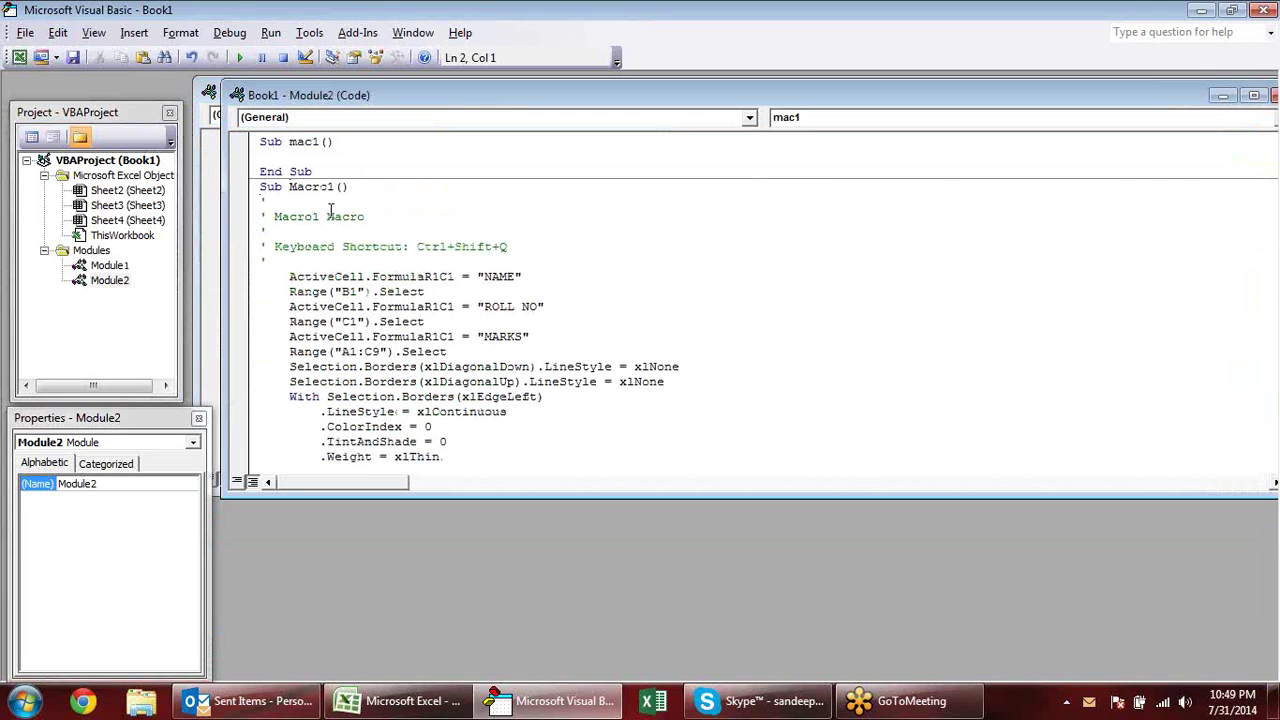
pyautogui.moveTo(289, 187); pyautogui.dragTo(335, 190)
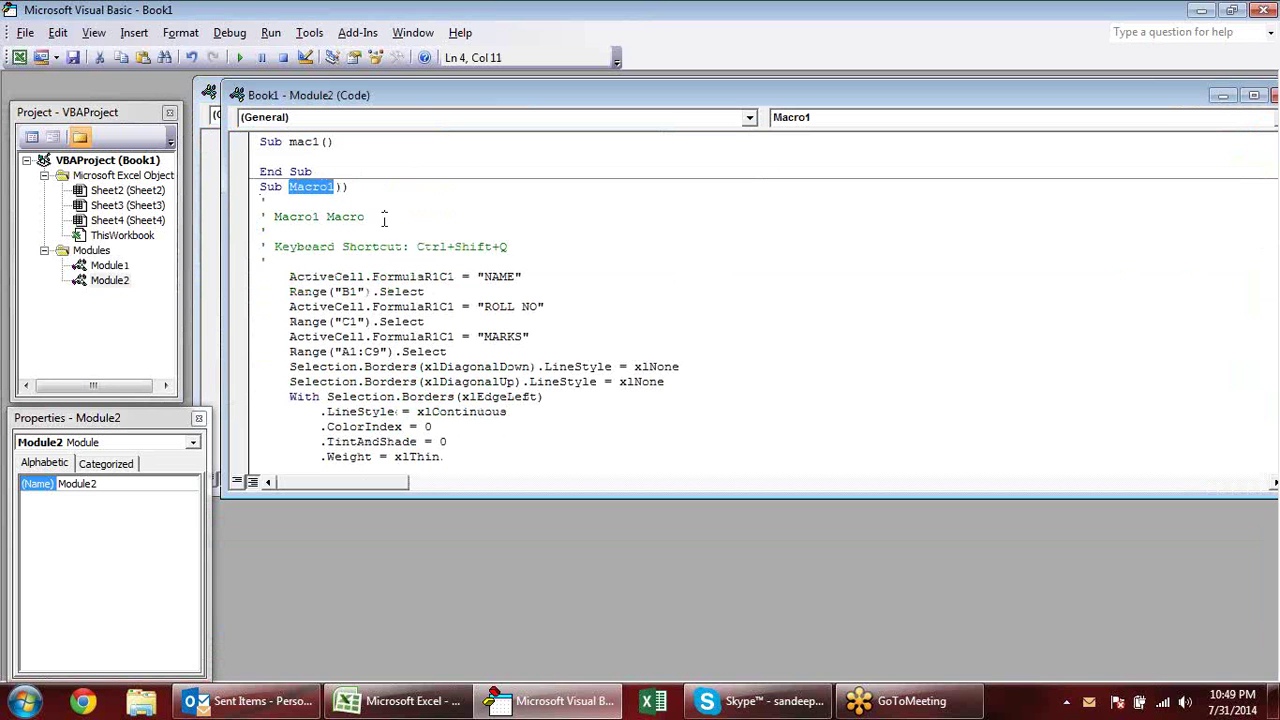
pyautogui.moveTo(289, 276); pyautogui.dragTo(623, 457)
# Scroll through Macro1's code, place the caret on the NAME line, and return to Excel
pyautogui.scroll(-2, 765, 348)
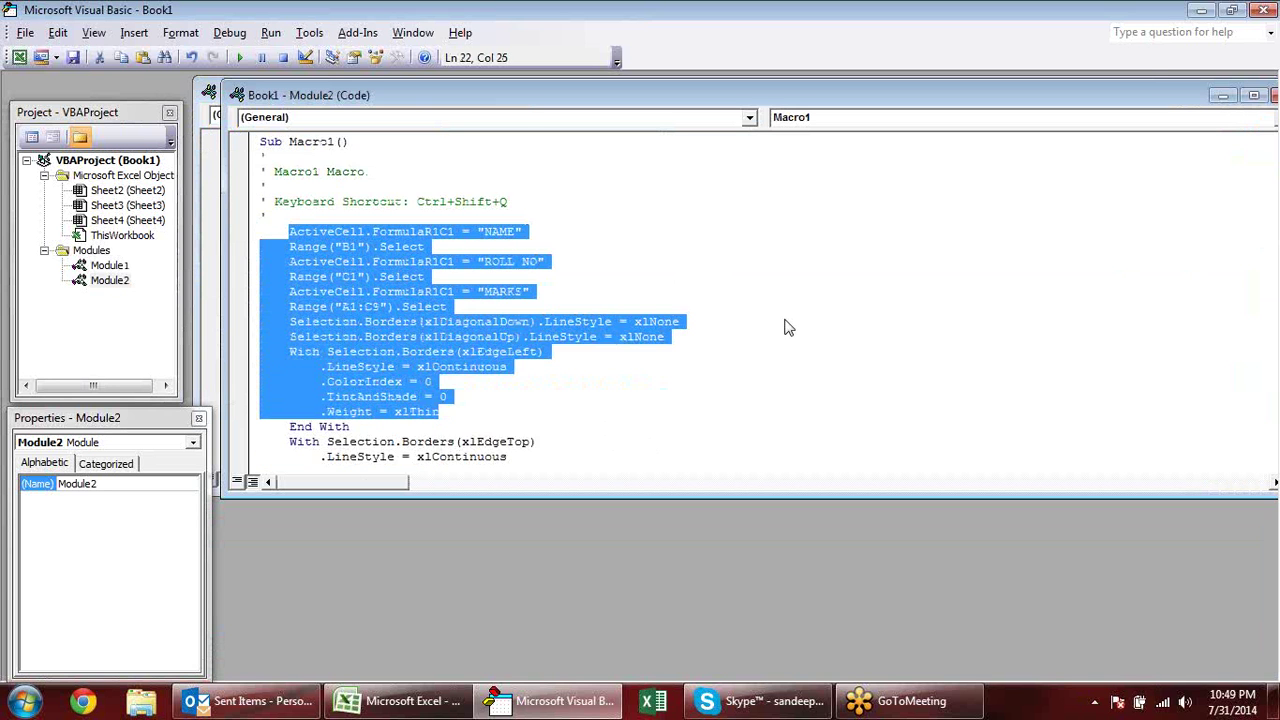
pyautogui.scroll(-18, 788, 325)
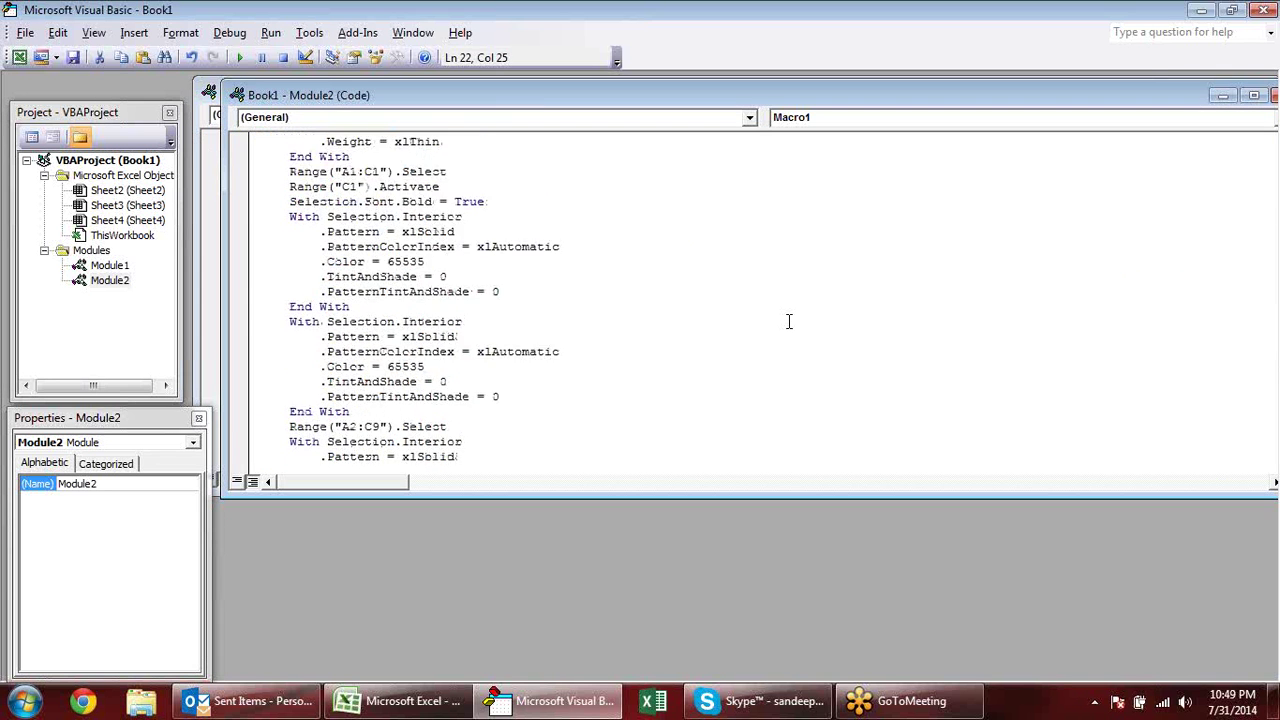
pyautogui.scroll(18, 785, 325)
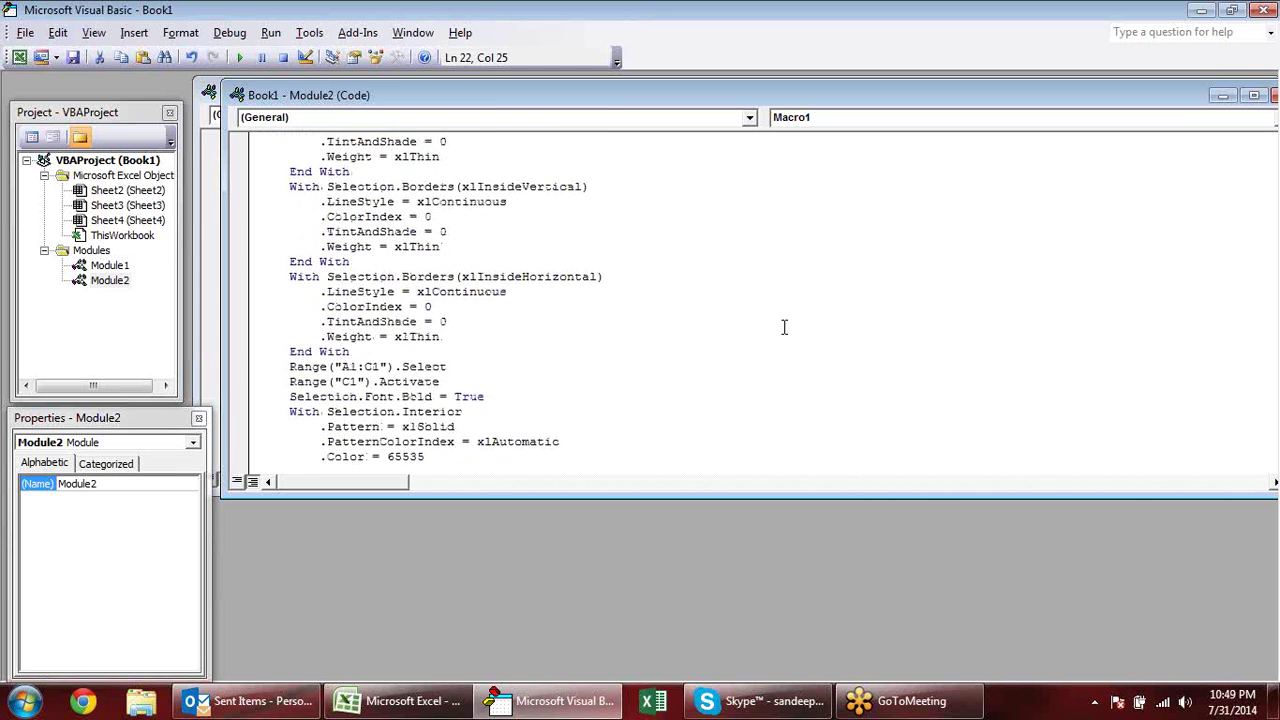
pyautogui.scroll(-3, 778, 333)
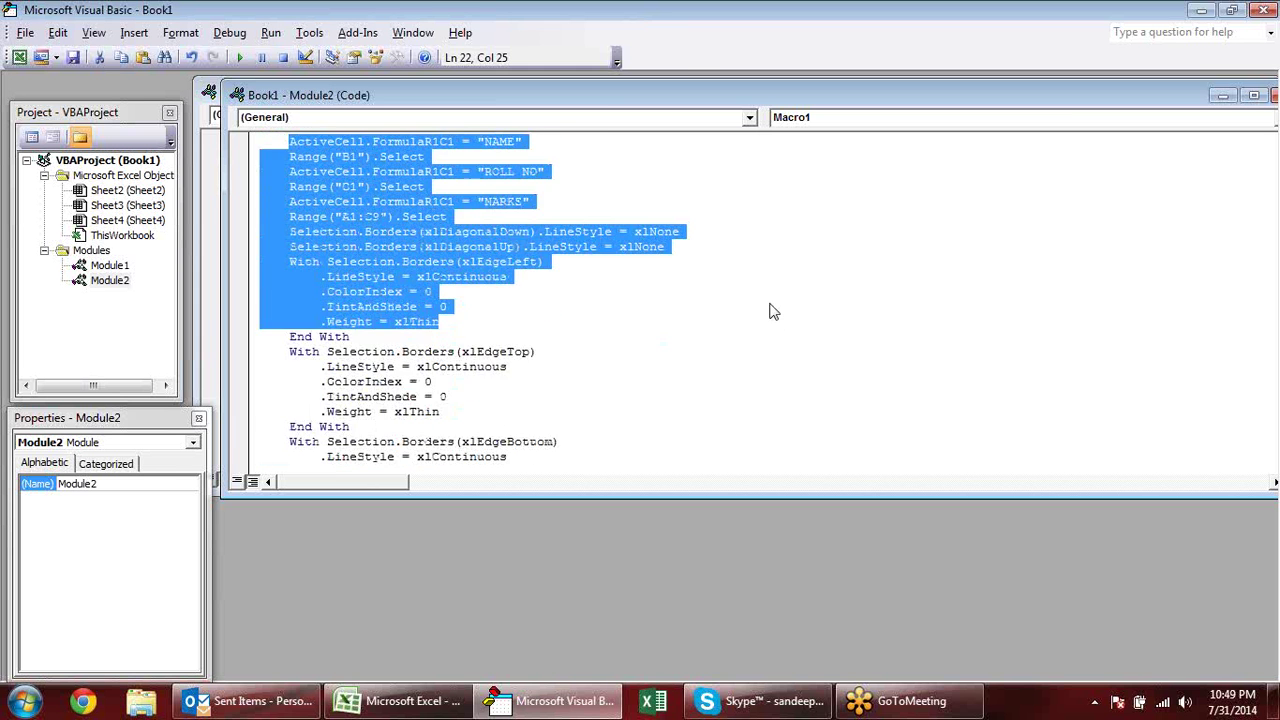
pyautogui.scroll(3, 778, 333)
pyautogui.click(700, 262)
pyautogui.scroll(-2, 548, 305)
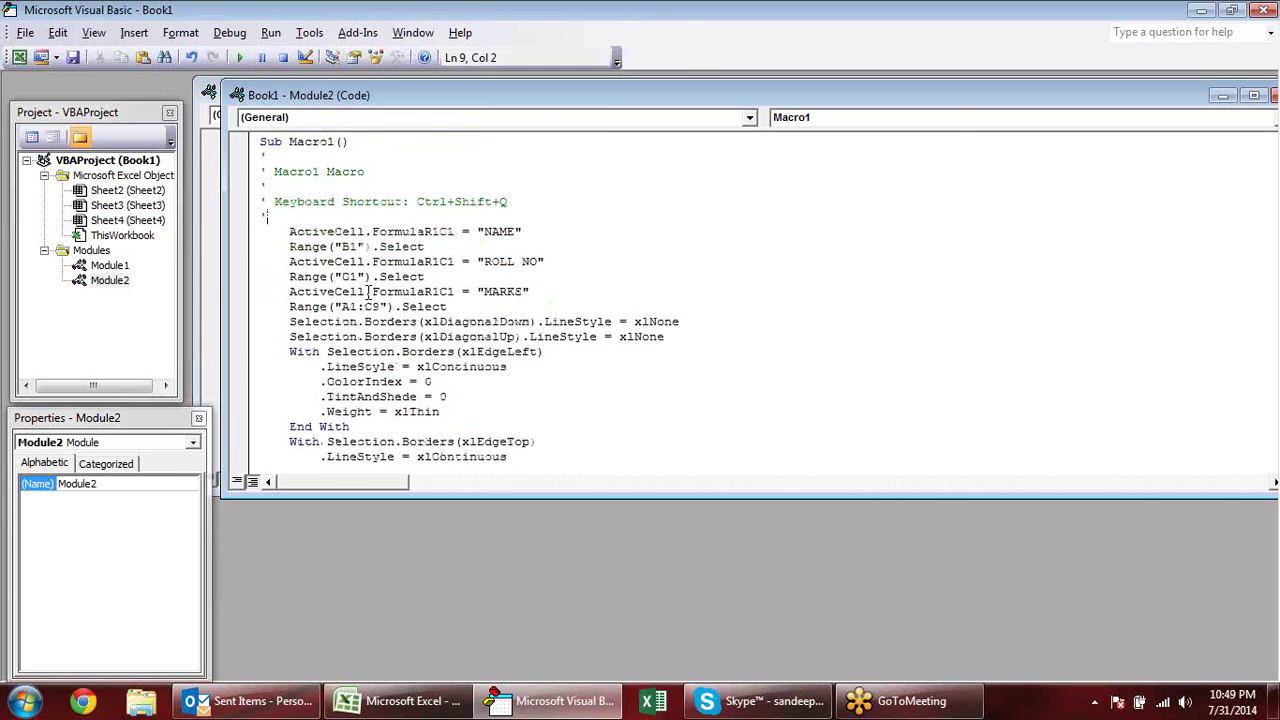
pyautogui.click(369, 186)
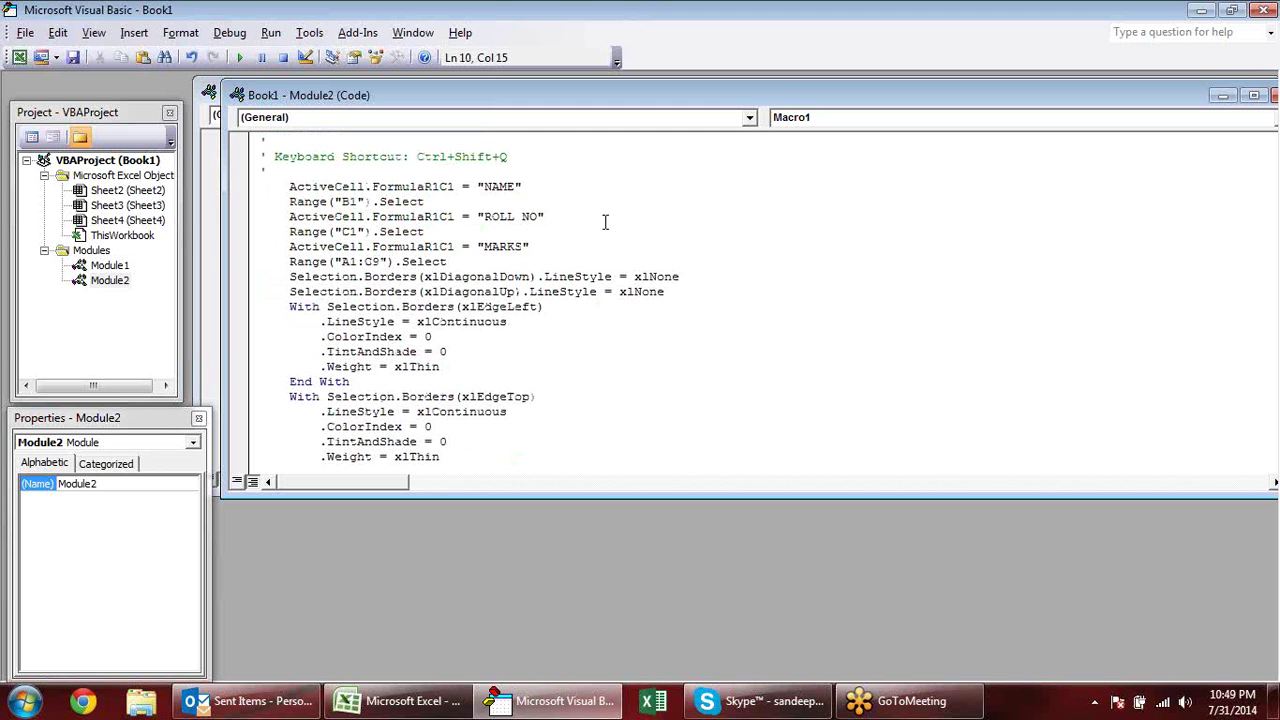
pyautogui.scroll(2, 605, 222)
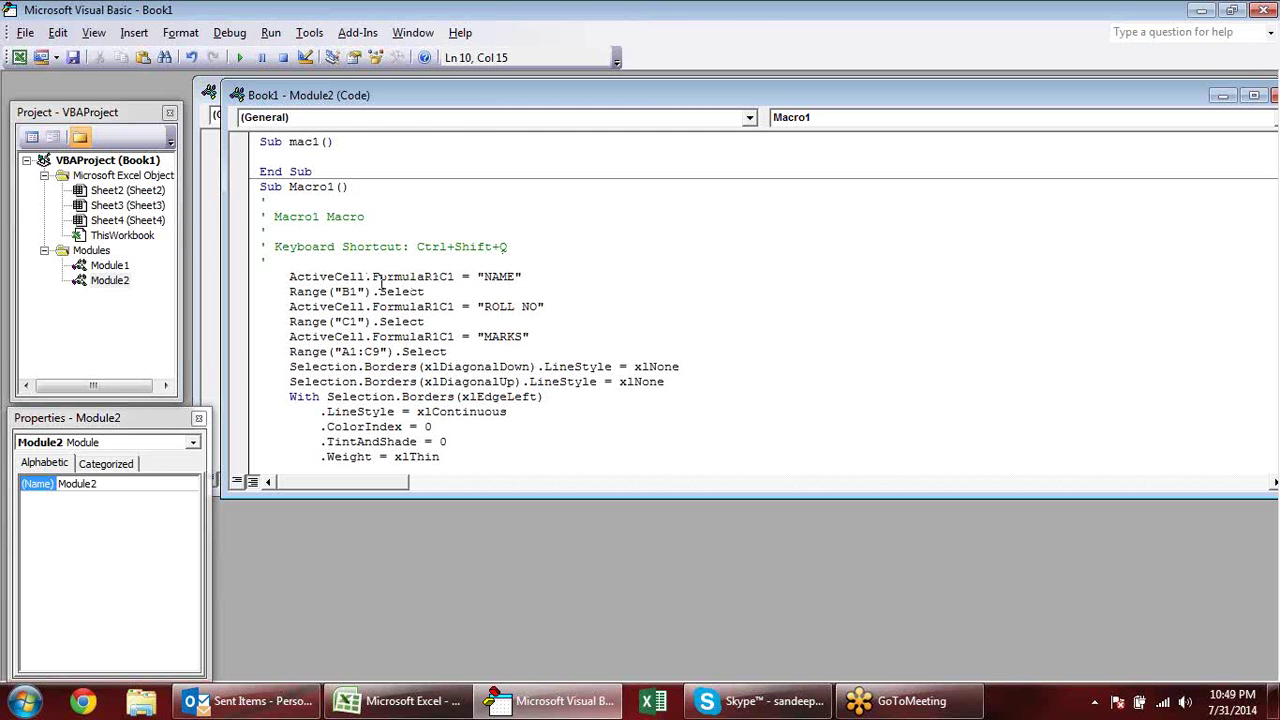
pyautogui.hotkey('alt', 'F11')
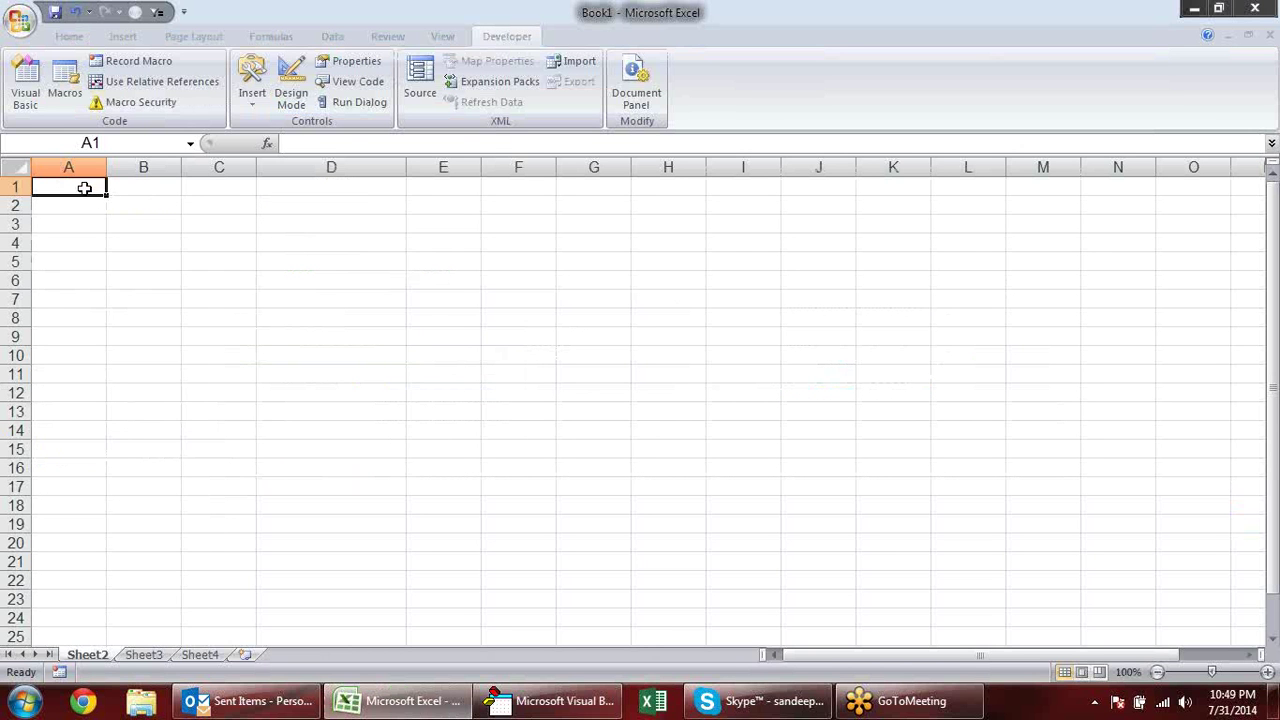
# Select A1 on the sheet, then highlight Macro1's NAME, B1, ROLL NO and C1 statements
pyautogui.click(376, 219)
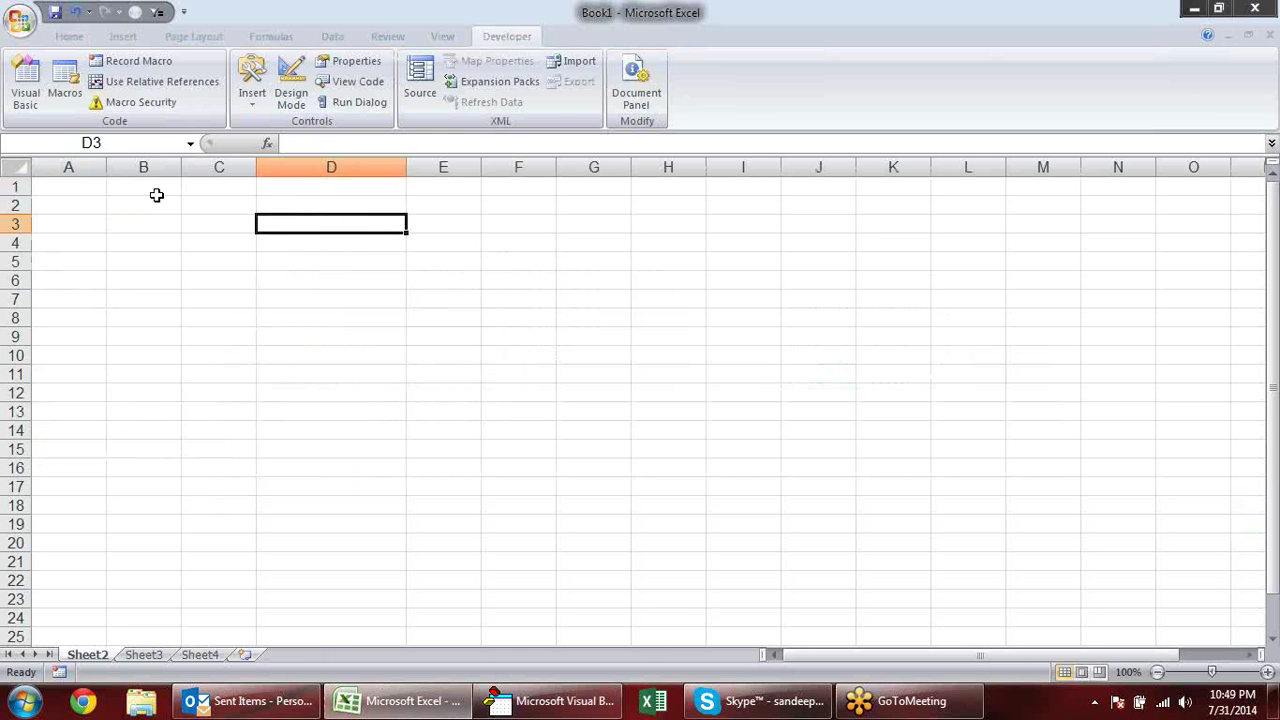
pyautogui.click(66, 189)
pyautogui.hotkey('alt', 'F11')
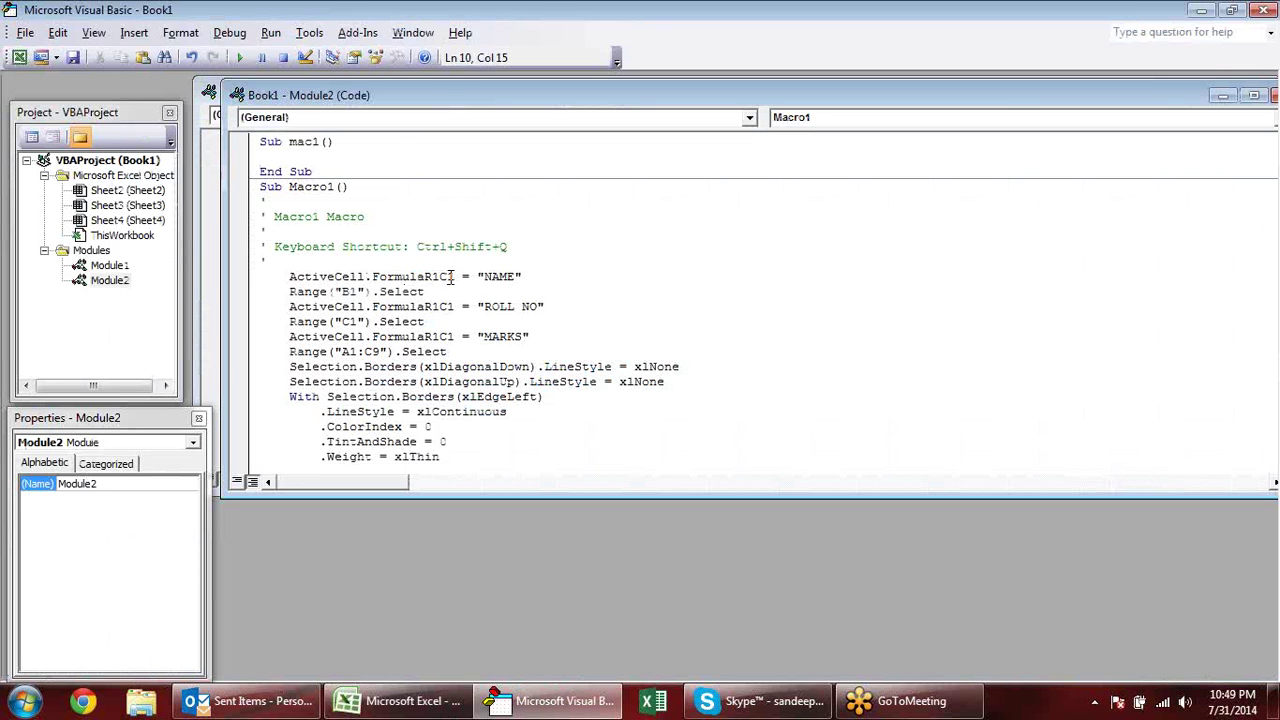
pyautogui.moveTo(458, 278); pyautogui.dragTo(372, 280)
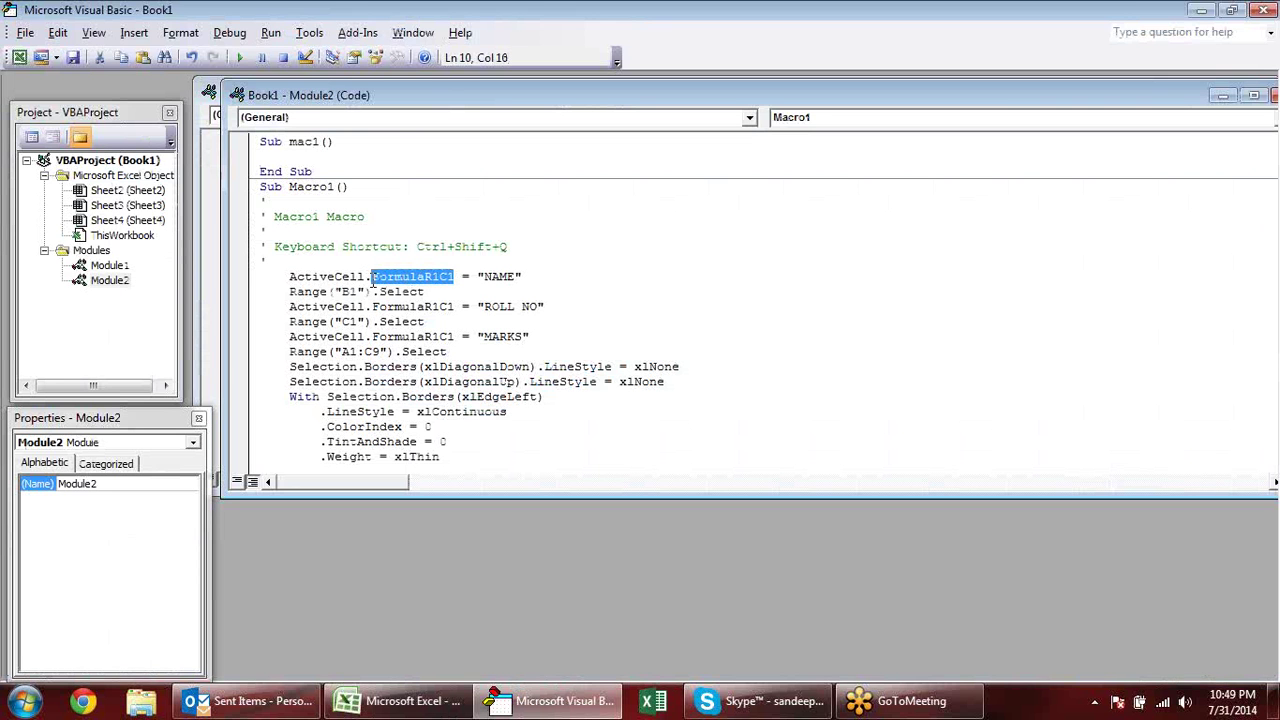
pyautogui.click(512, 276)
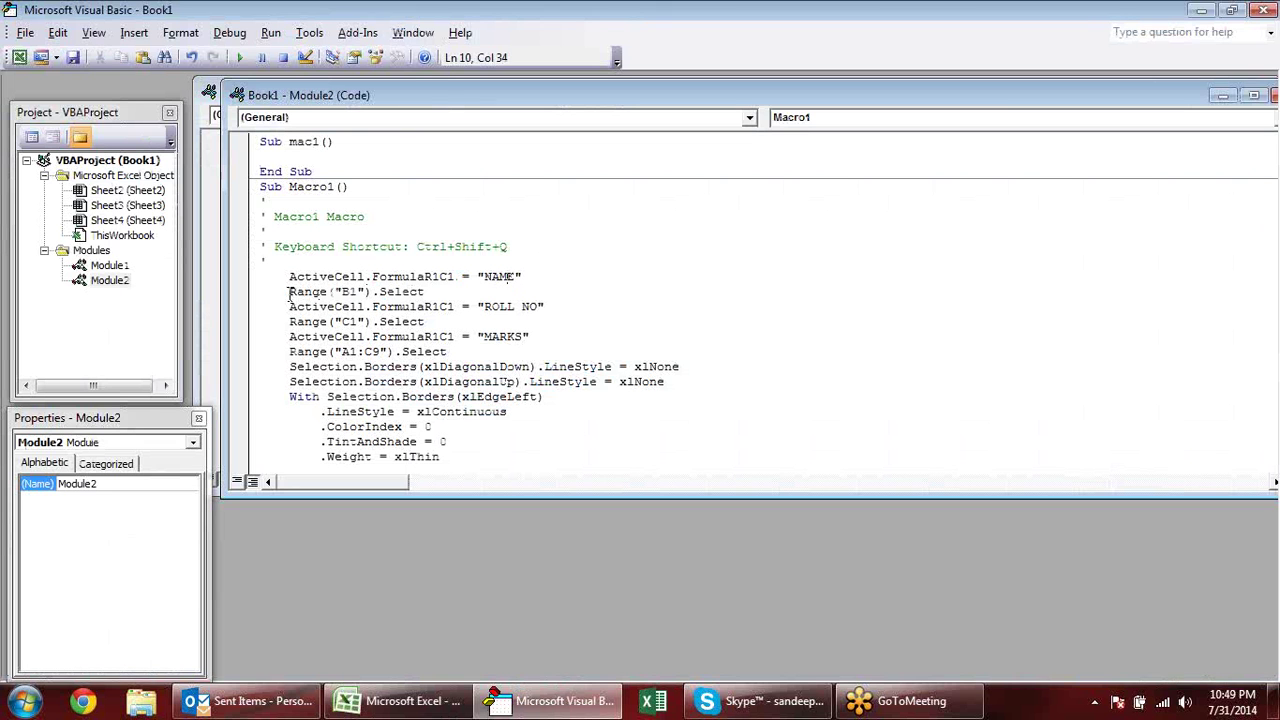
pyautogui.moveTo(289, 292); pyautogui.dragTo(436, 292)
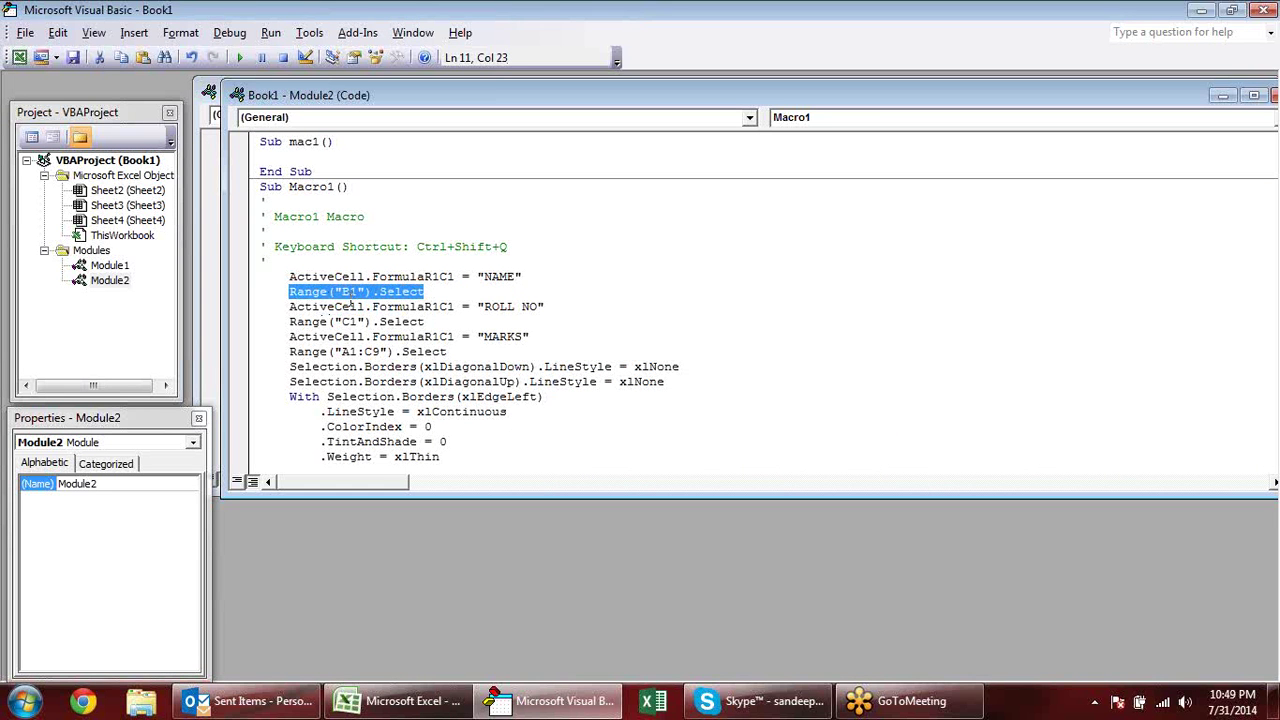
pyautogui.click(398, 292)
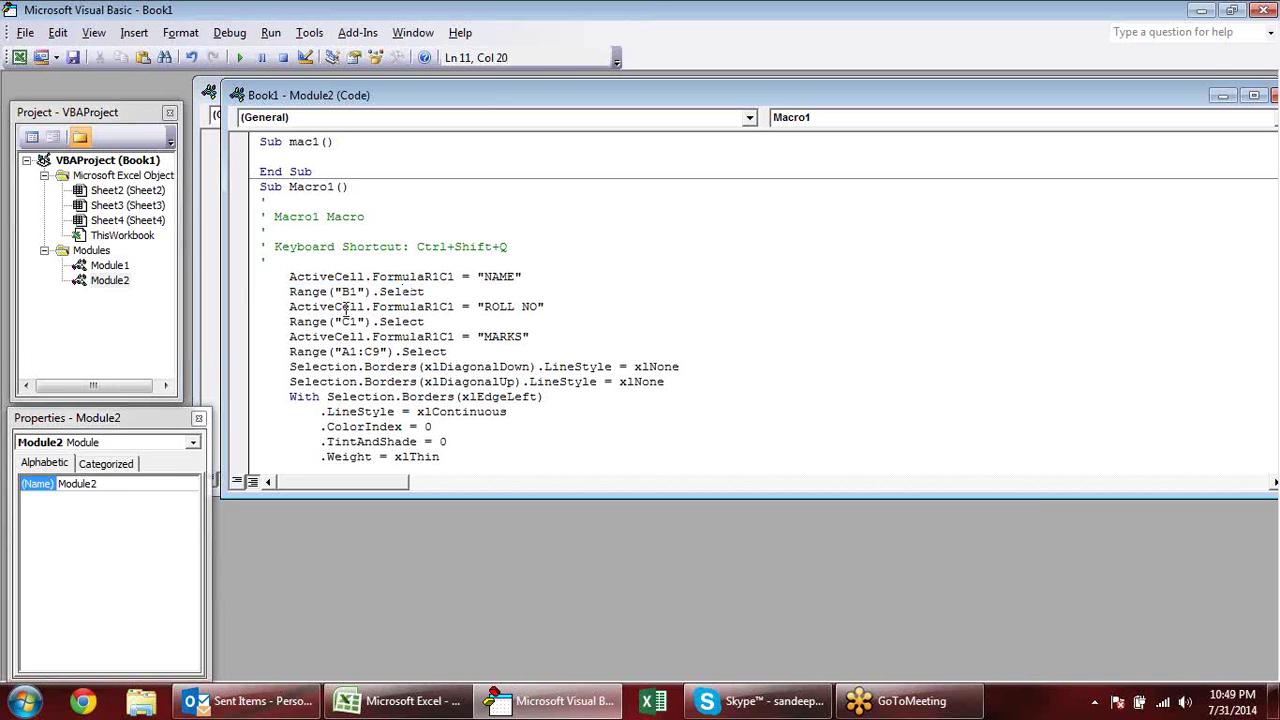
pyautogui.moveTo(289, 307); pyautogui.dragTo(549, 307)
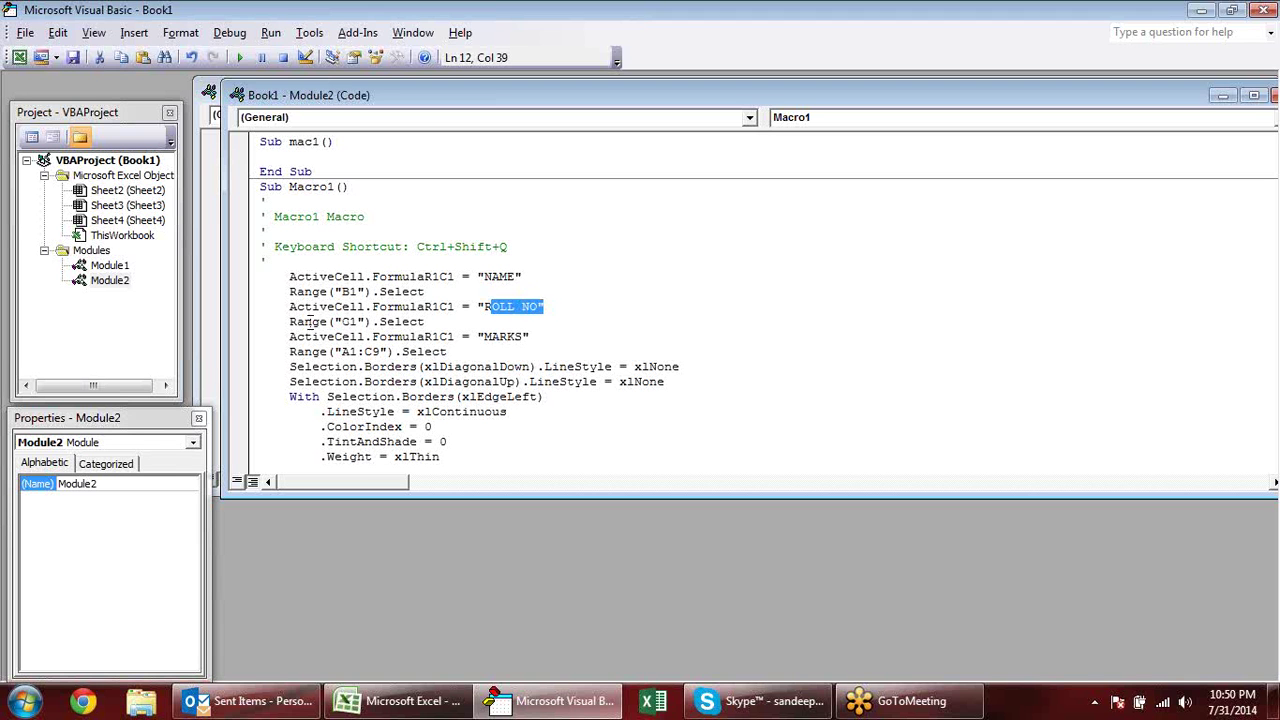
pyautogui.moveTo(304, 321); pyautogui.dragTo(521, 336)
pyautogui.click(426, 321)
# Match Macro1's Range("A1:C9") statement by selecting A1:C9 on the sheet
pyautogui.scroll(-1, 465, 332)
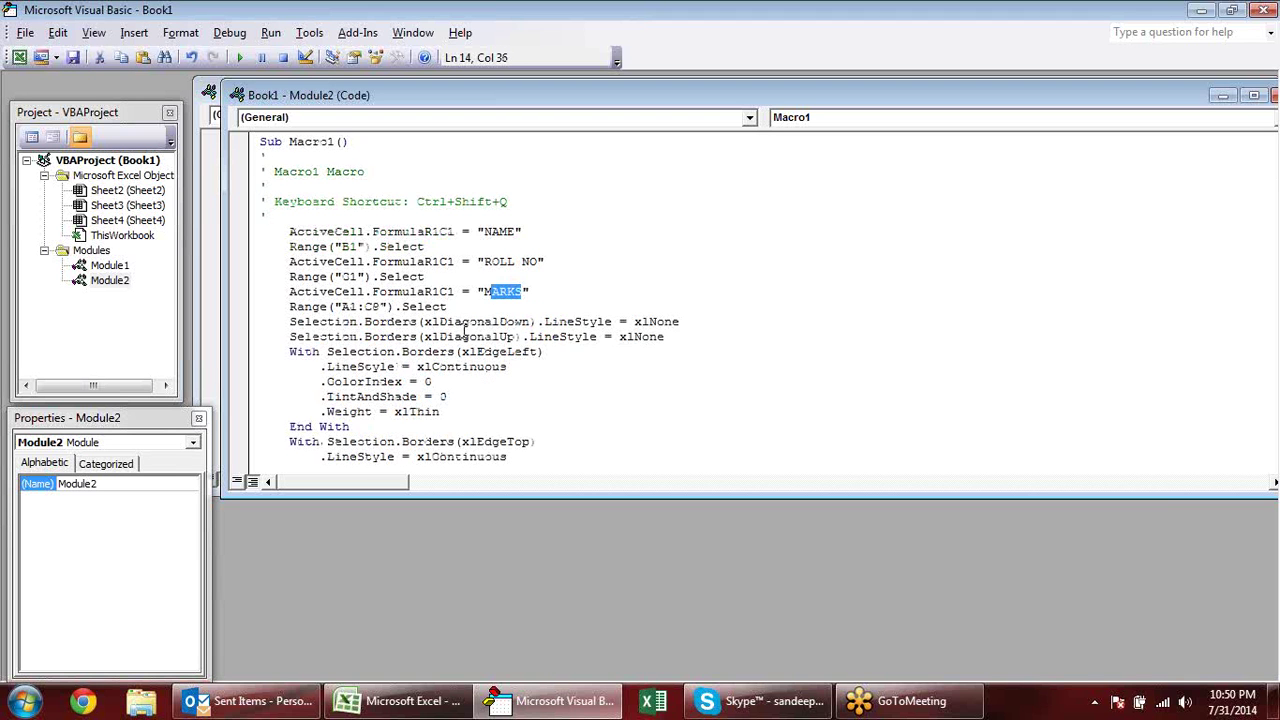
pyautogui.moveTo(329, 307); pyautogui.dragTo(381, 308)
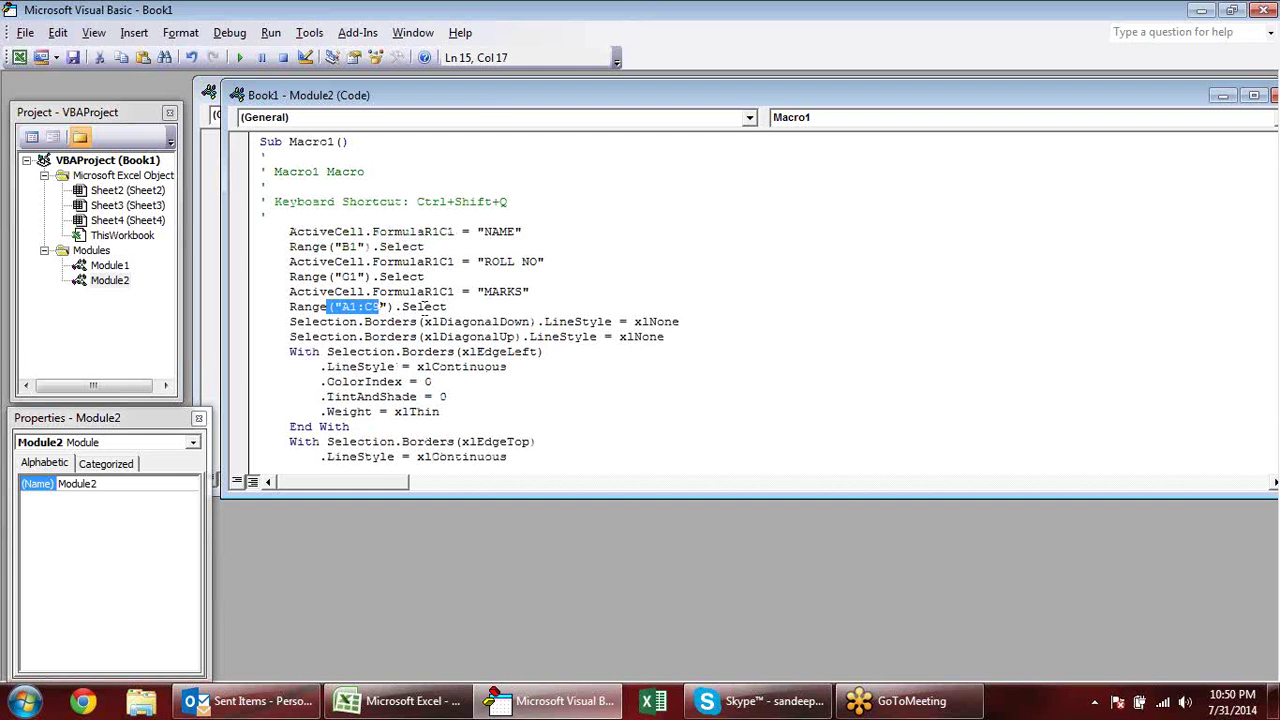
pyautogui.hotkey('alt', 'F11')
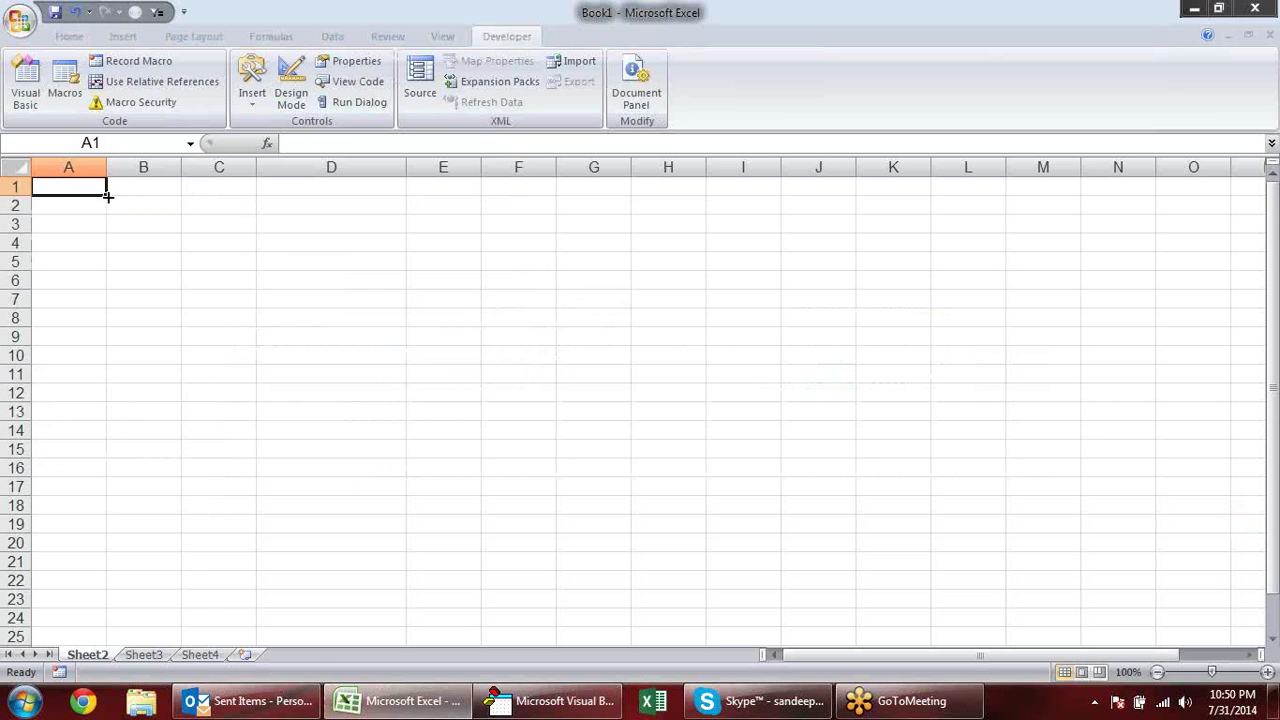
pyautogui.moveTo(78, 188); pyautogui.dragTo(237, 343)
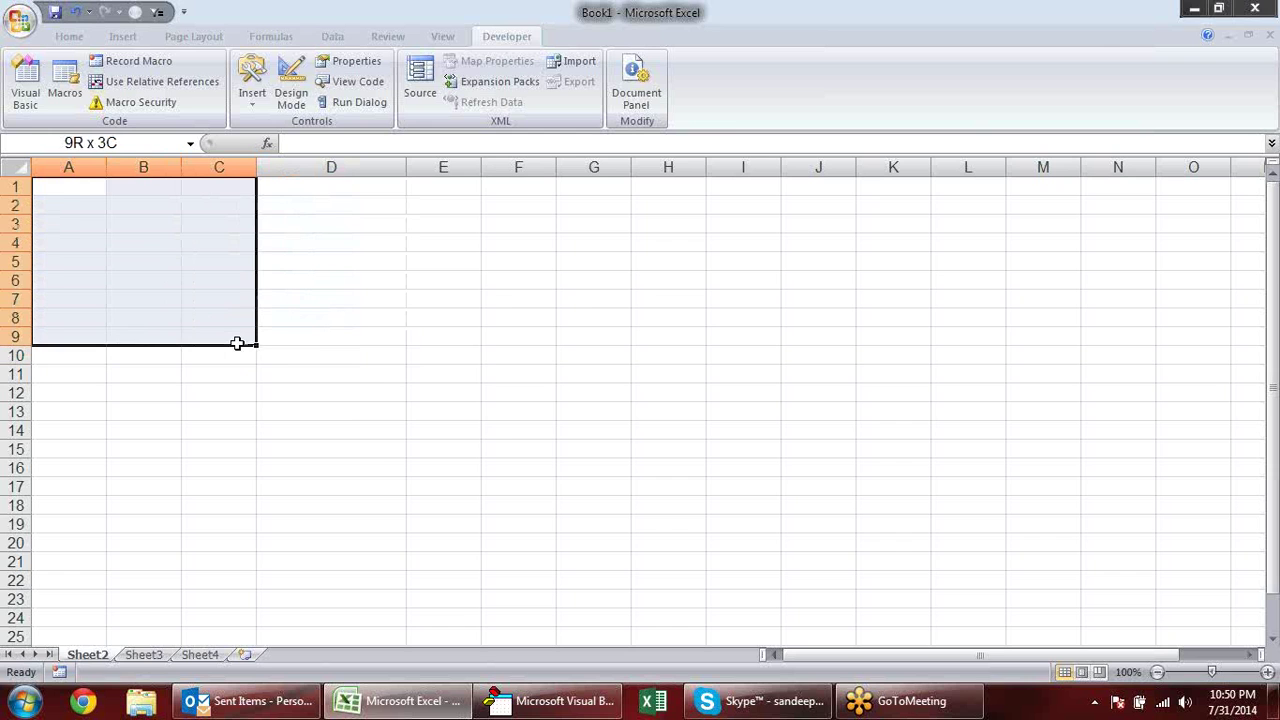
pyautogui.hotkey('alt', 'F11')
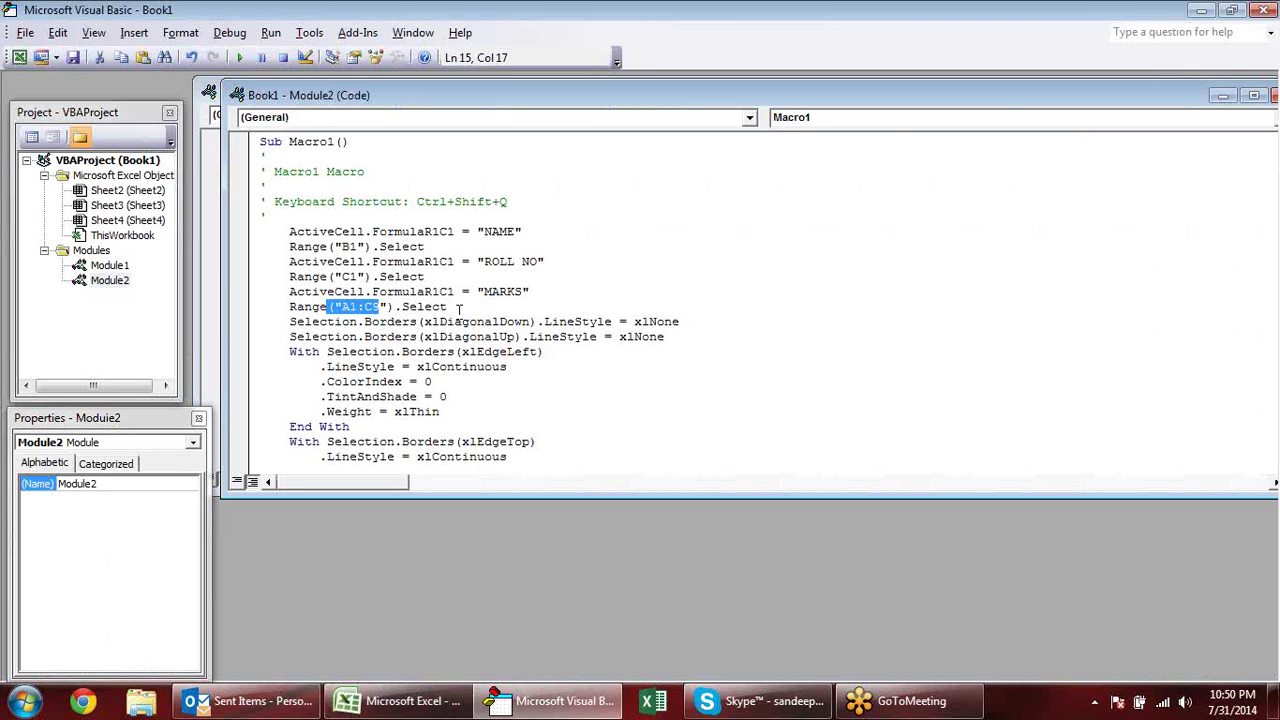
pyautogui.click(271, 307)
# Inspect Macro1's border and fill code, the xlAutomatic value, and the D2 selection statement
pyautogui.moveTo(284, 321); pyautogui.dragTo(374, 322)
pyautogui.click(400, 321)
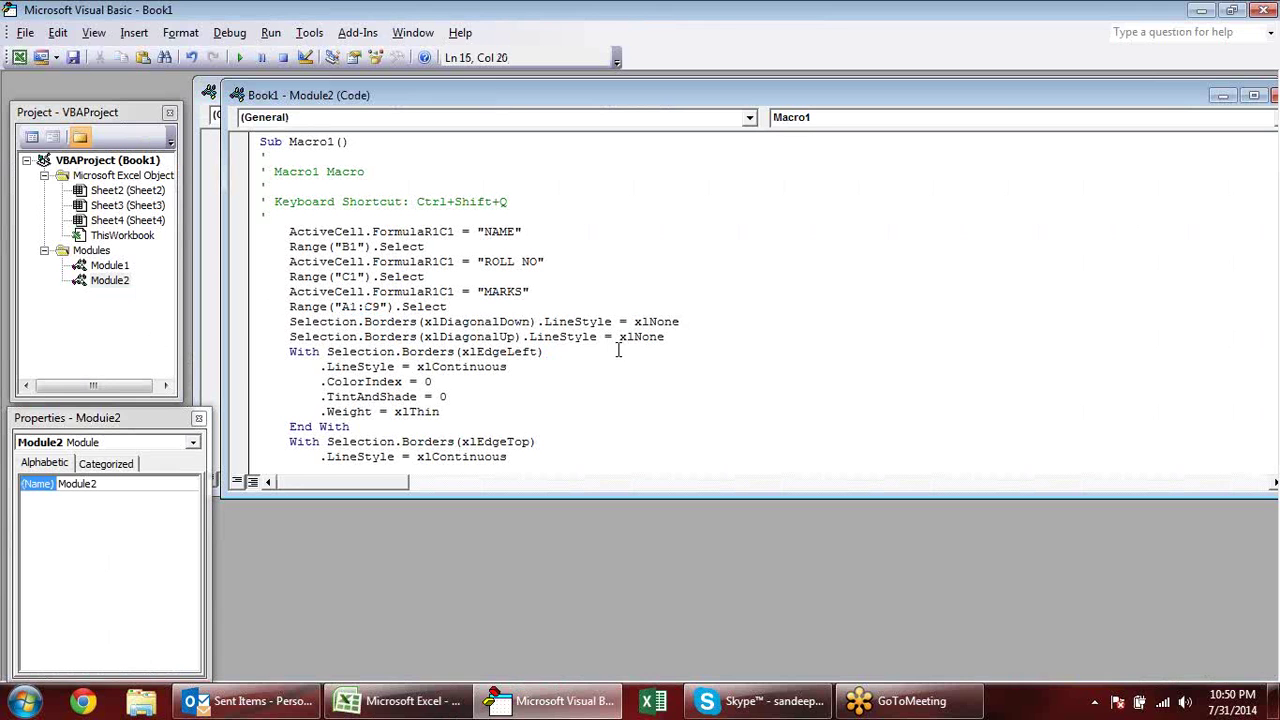
pyautogui.moveTo(289, 321); pyautogui.dragTo(440, 415)
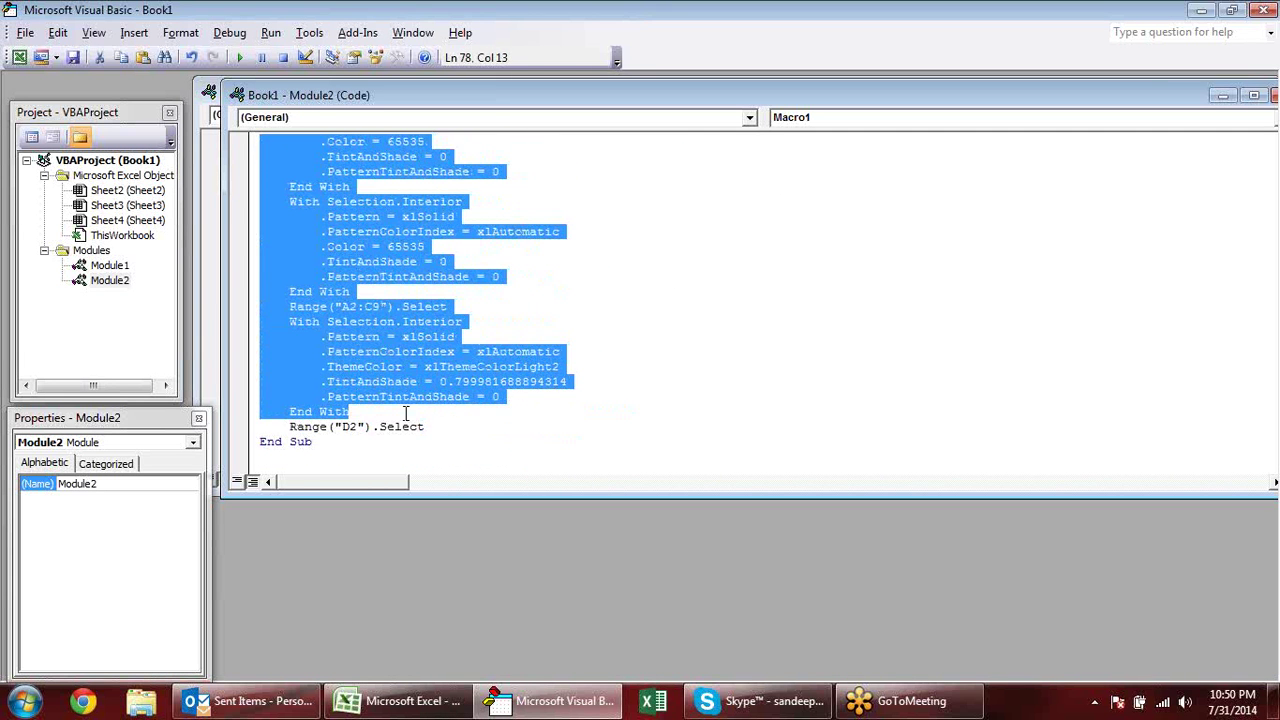
pyautogui.click(352, 412)
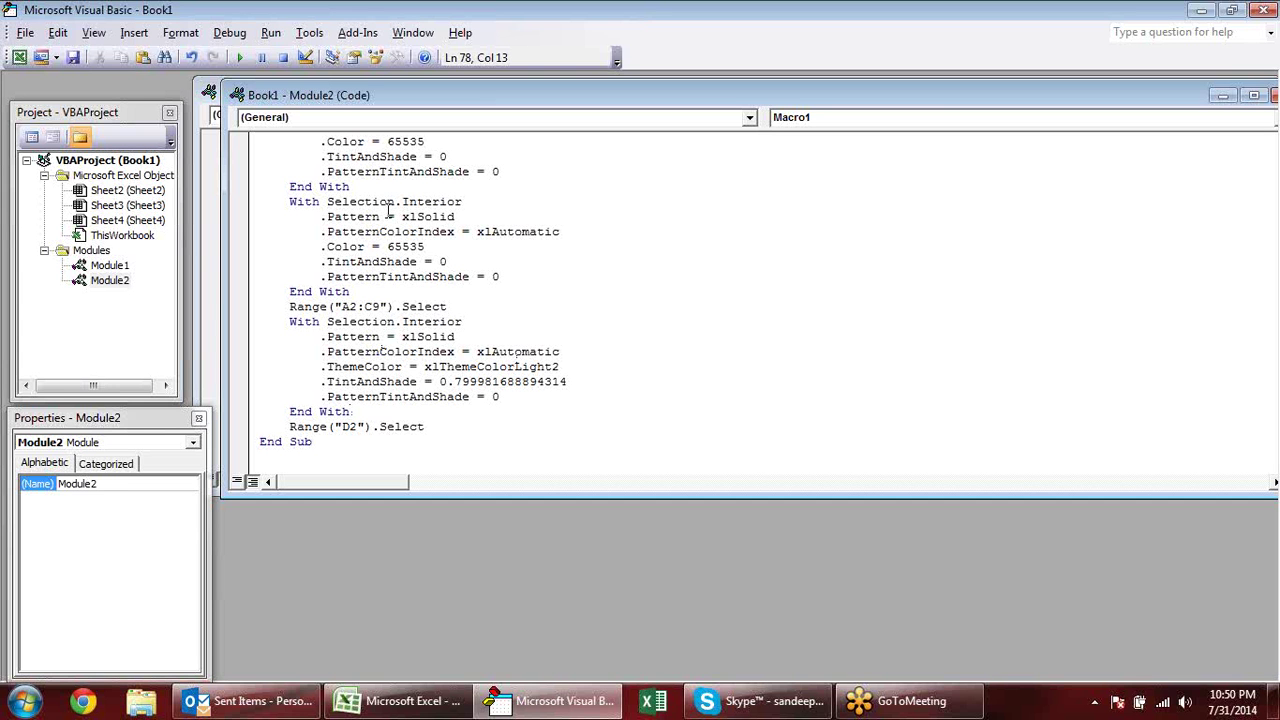
pyautogui.click(456, 322)
pyautogui.click(368, 337)
pyautogui.moveTo(474, 349); pyautogui.dragTo(548, 349)
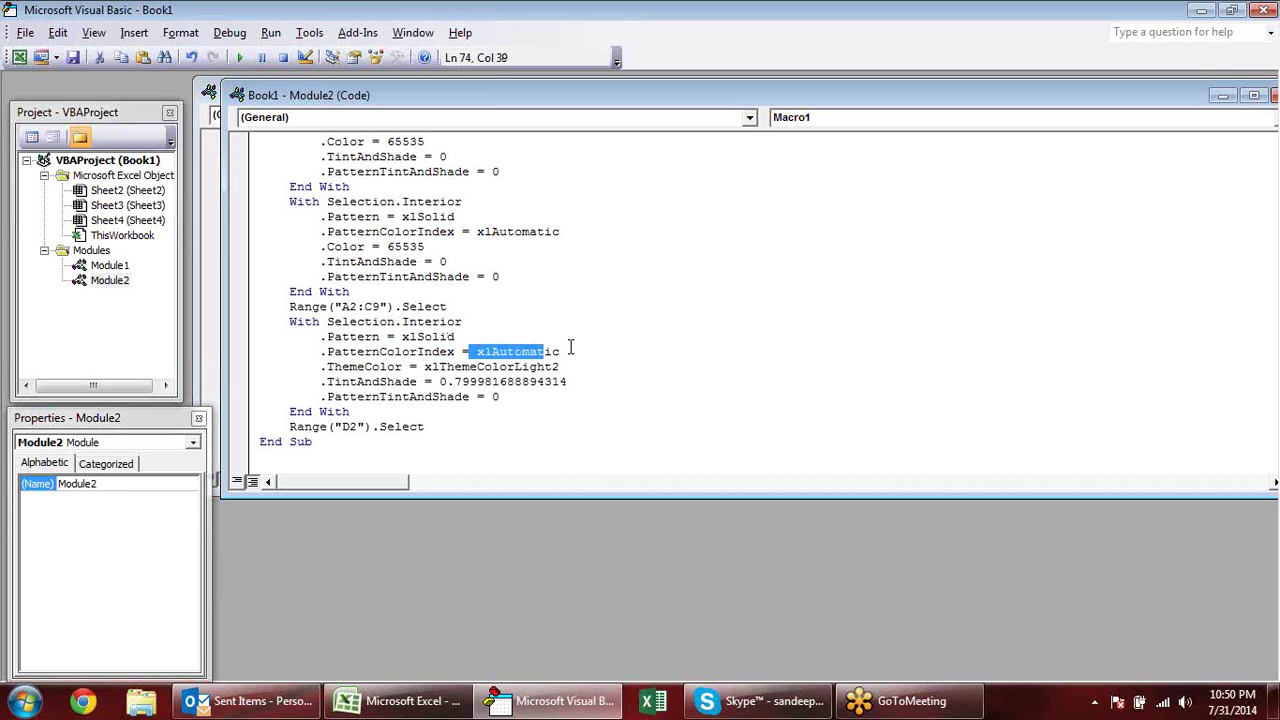
pyautogui.click(571, 347)
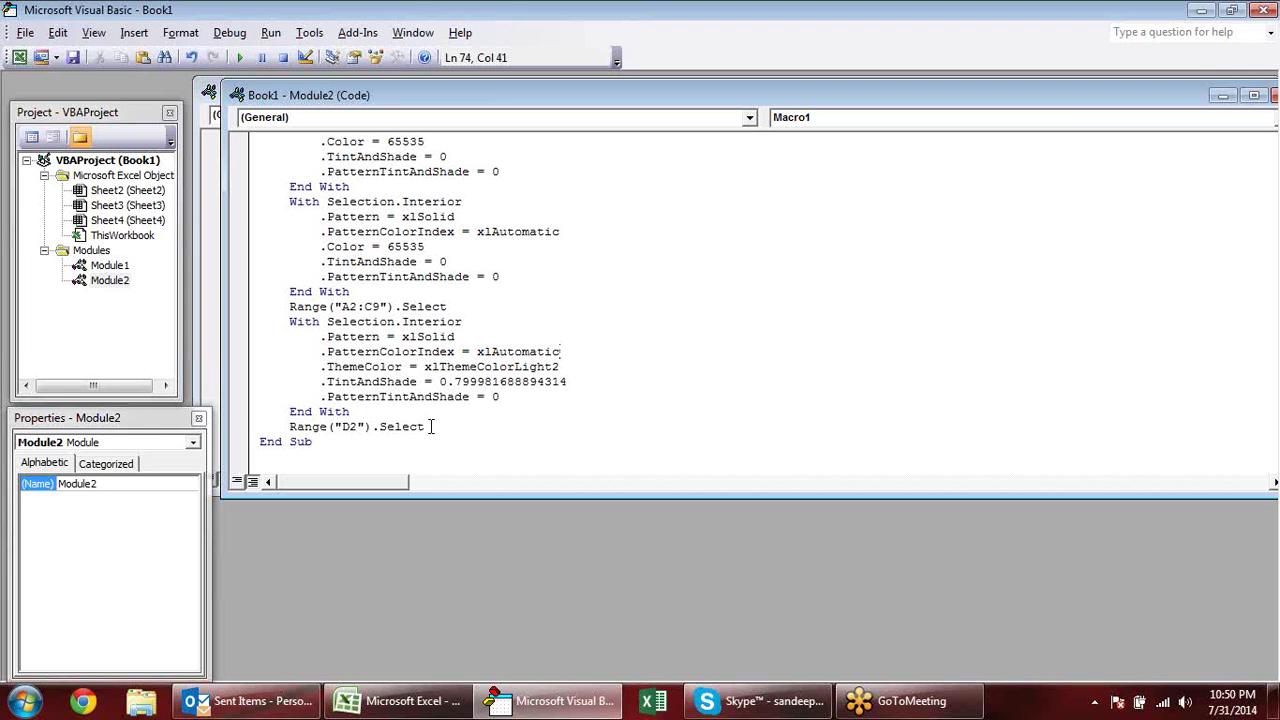
pyautogui.moveTo(432, 426); pyautogui.dragTo(282, 427)
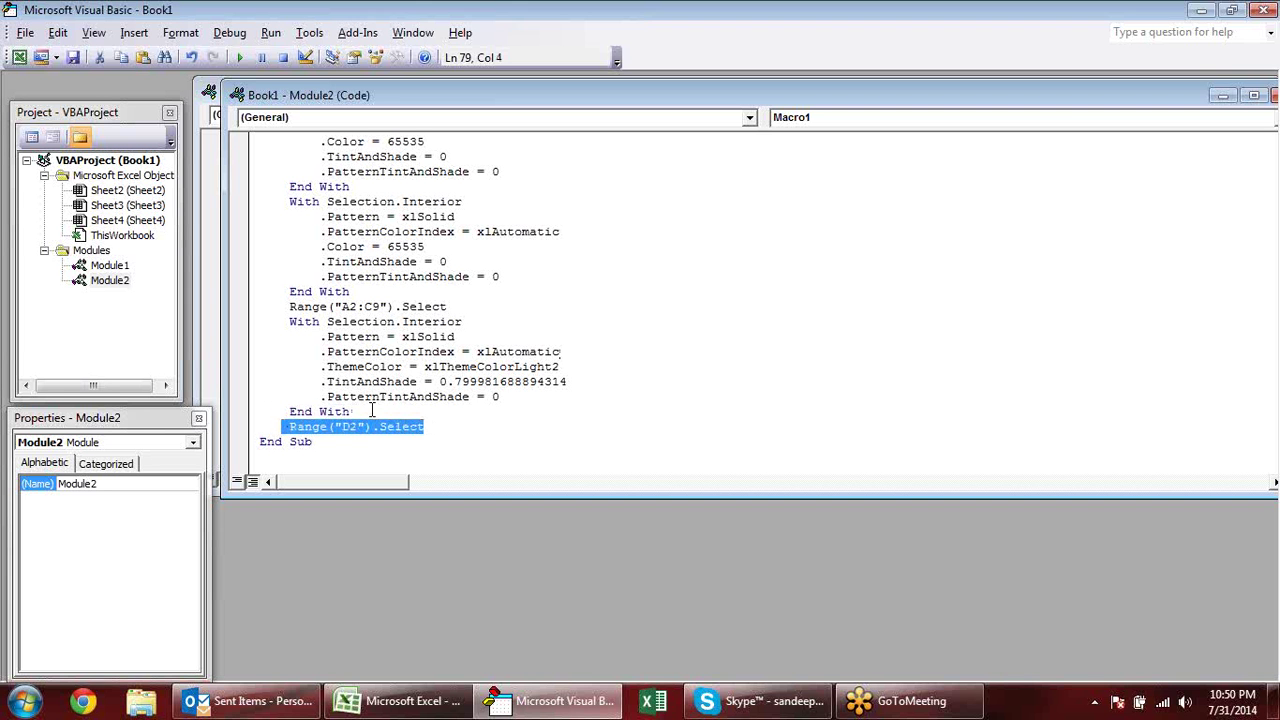
pyautogui.click(486, 413)
# Select D2 on the sheet to match the code, then return to Excel and select A2
pyautogui.hotkey('alt', 'Tab')
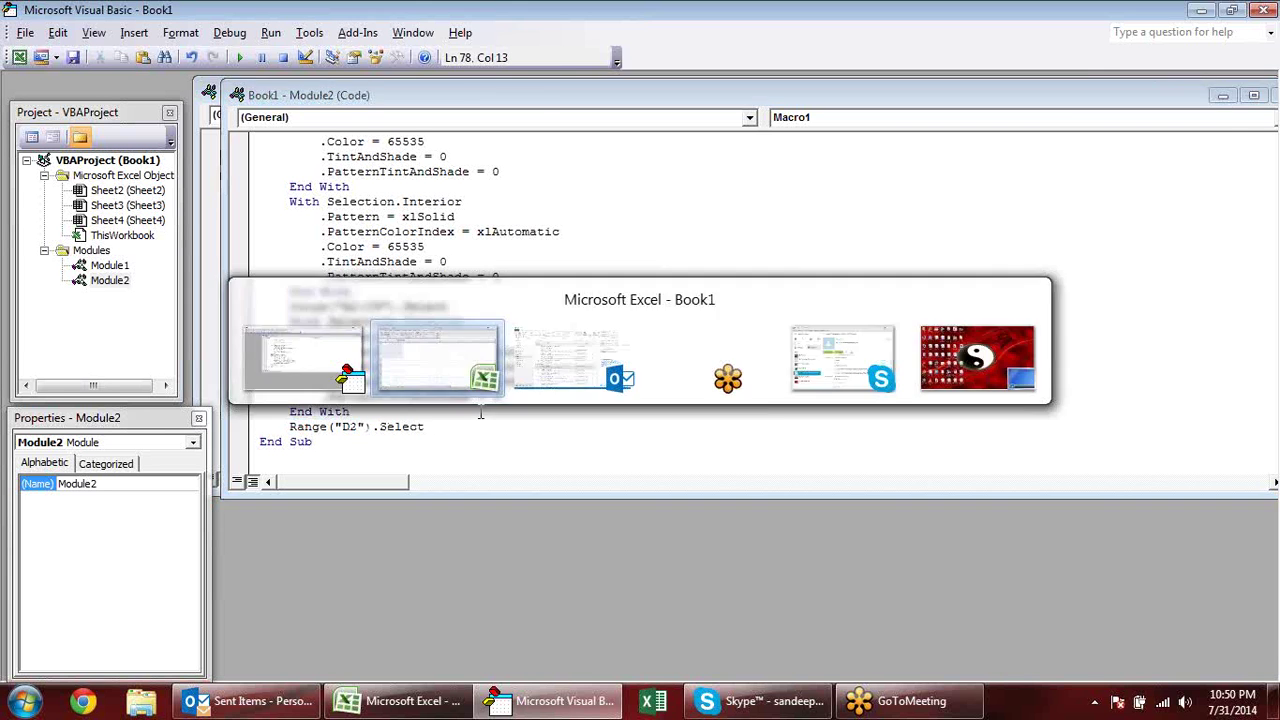
pyautogui.click(311, 210)
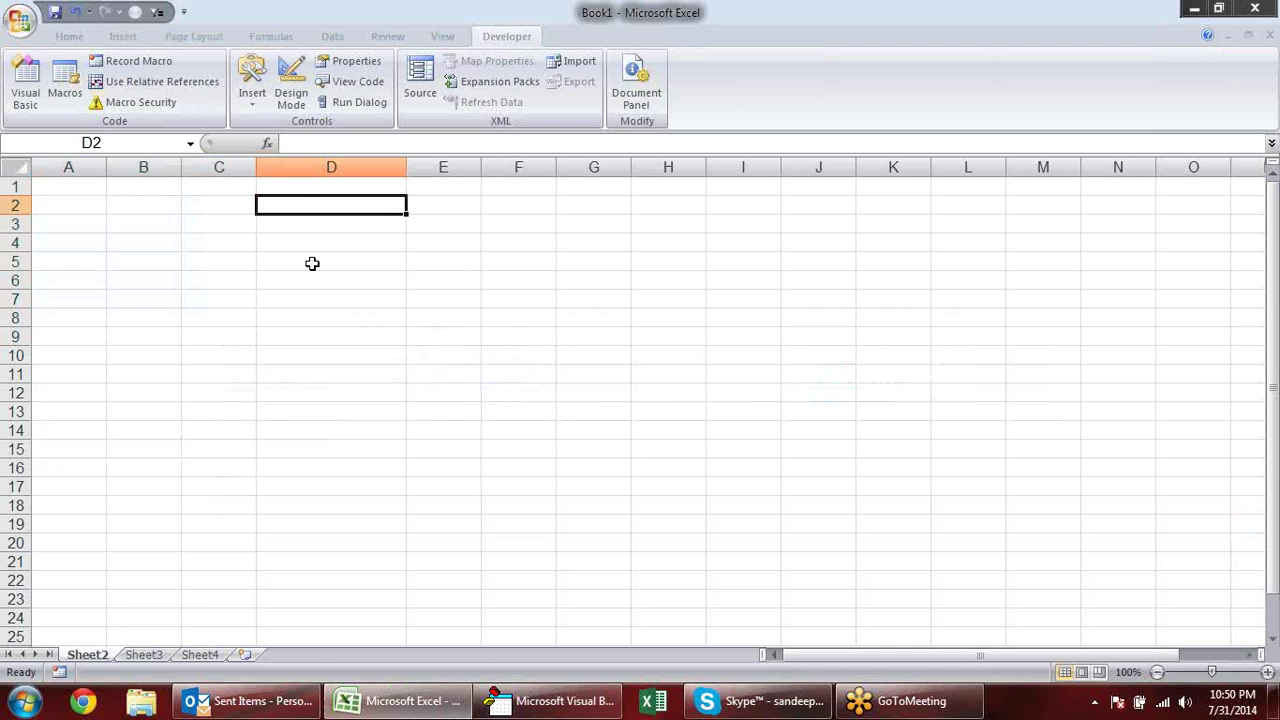
pyautogui.hotkey('alt', 'Tab')
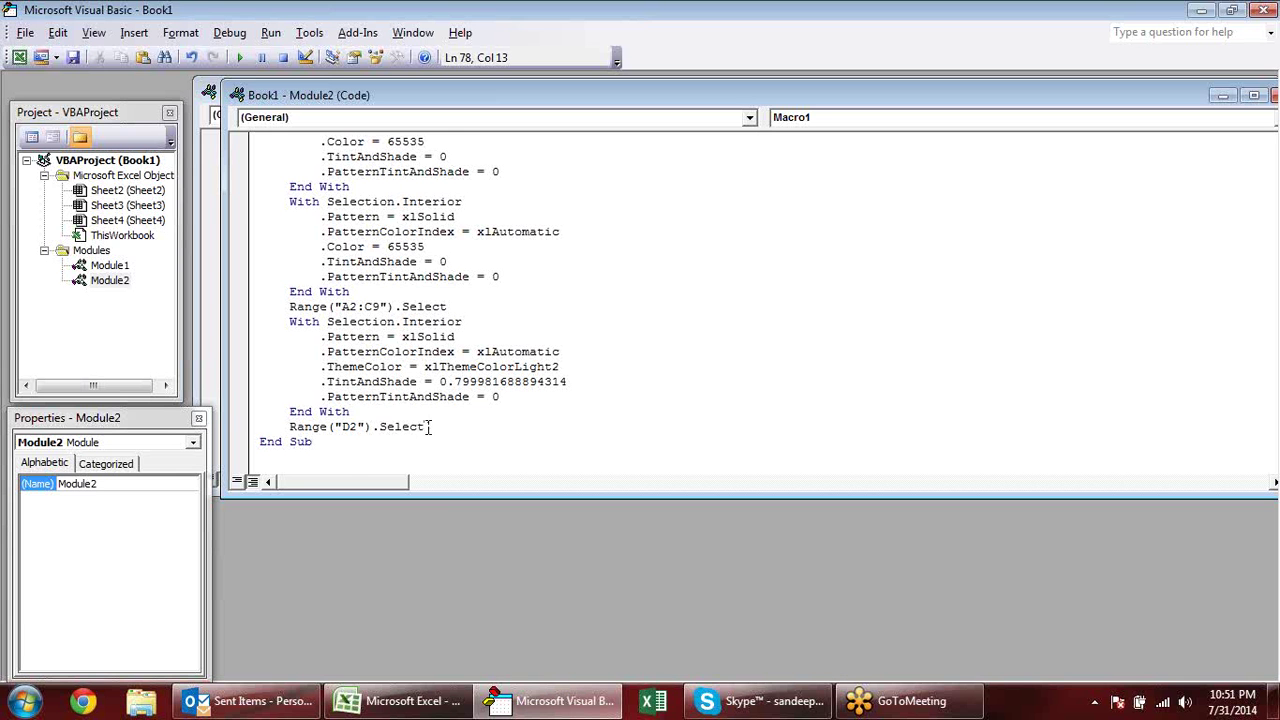
pyautogui.scroll(20, 468, 426)
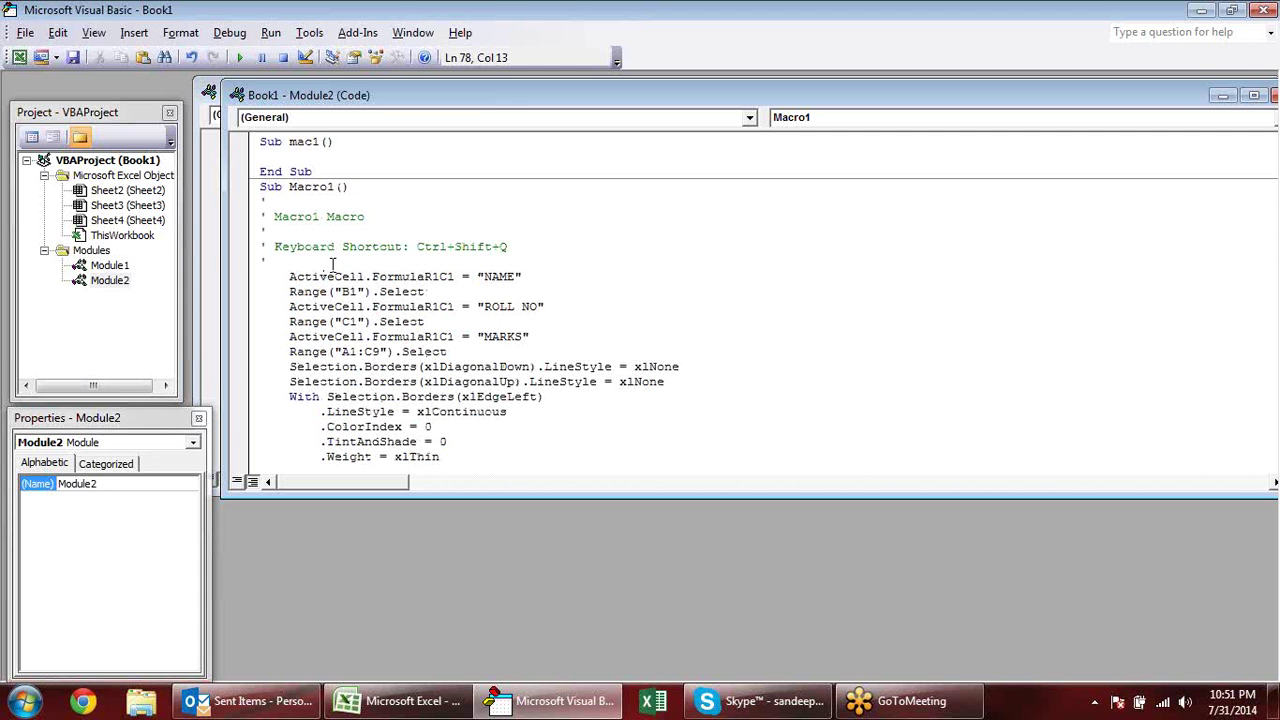
pyautogui.scroll(-3, 470, 258)
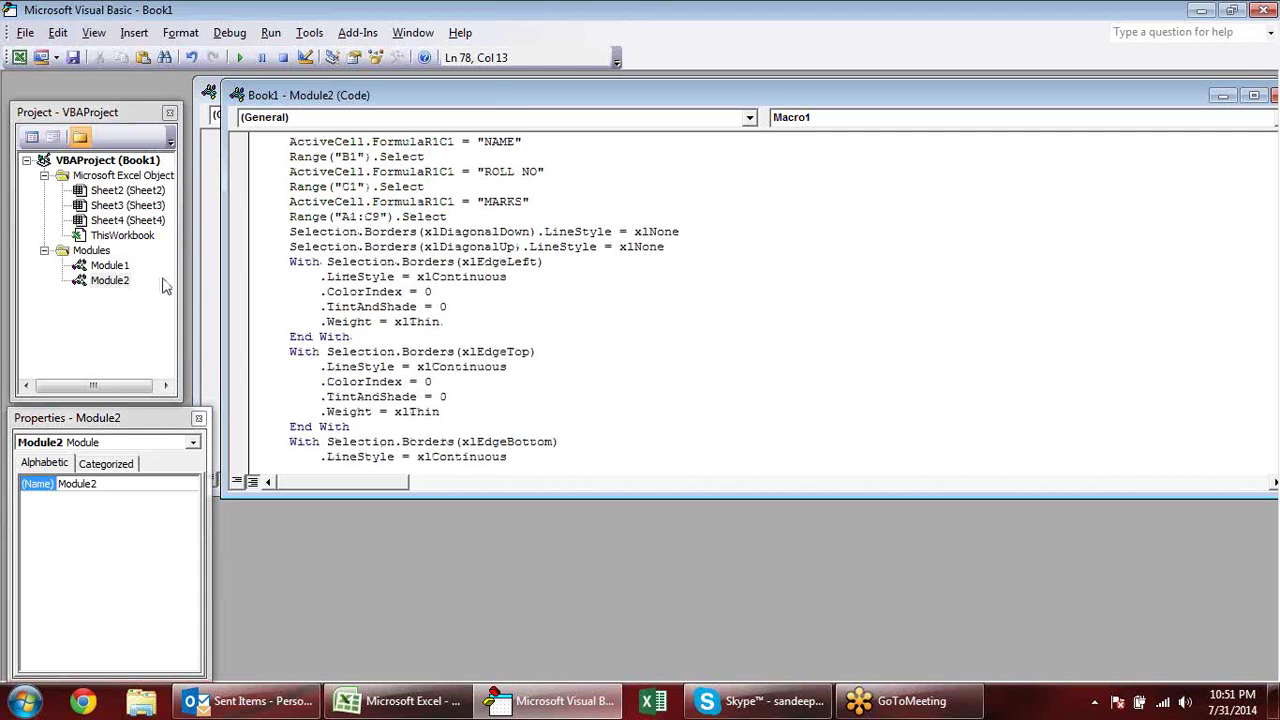
pyautogui.click(643, 307)
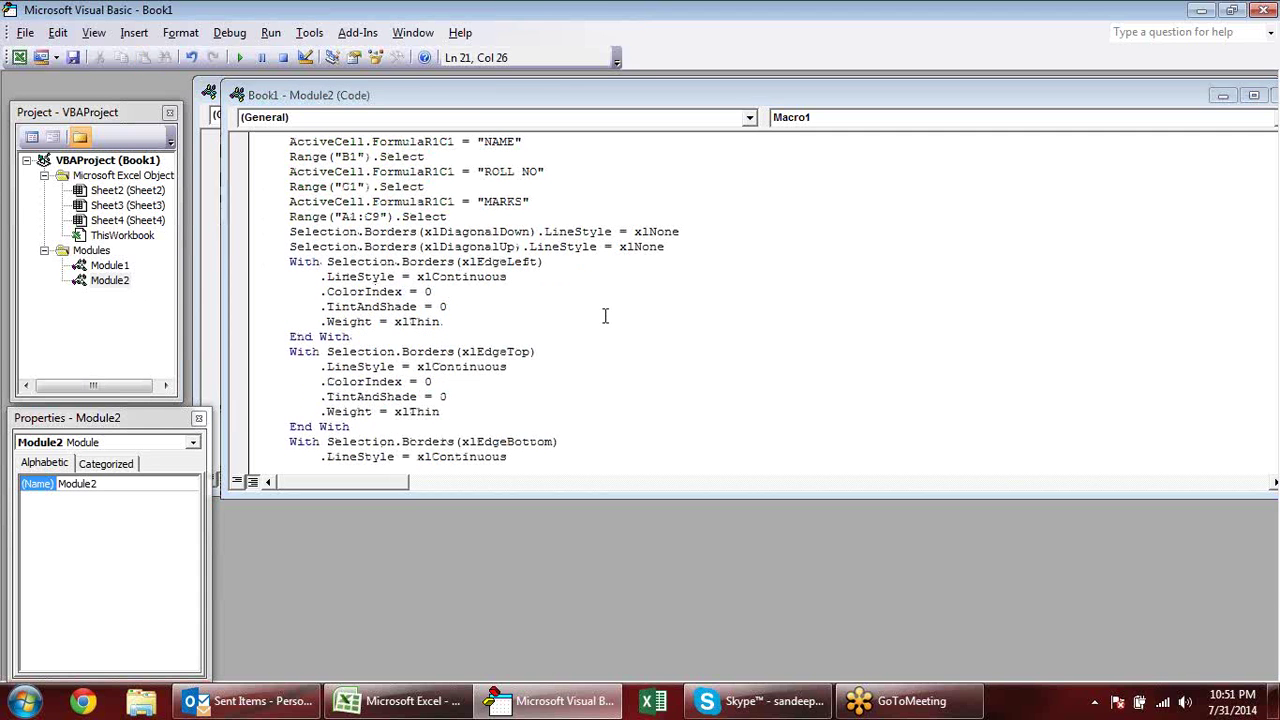
pyautogui.hotkey('alt', 'F11')
pyautogui.click(91, 207)
# Fill A2:C14 with =RANDBETWEEN(10,90) random numbers
pyautogui.moveTo(91, 207); pyautogui.dragTo(246, 426)
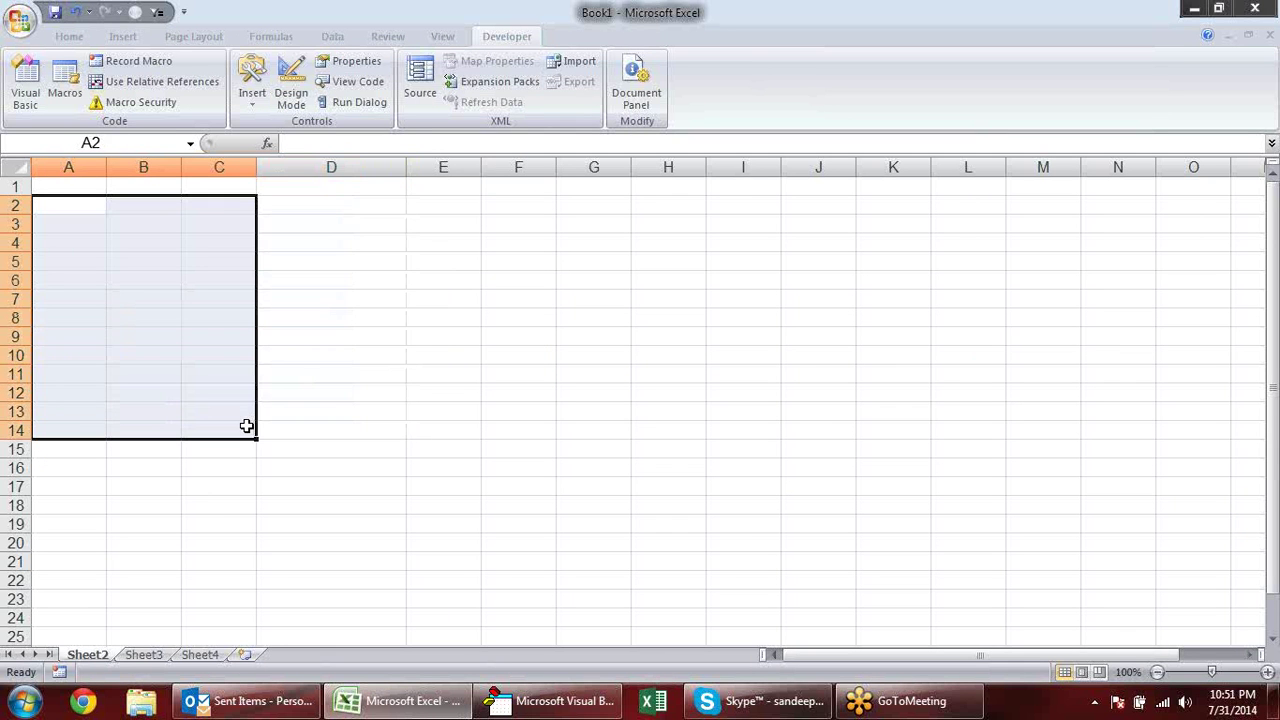
pyautogui.write('=RAN')
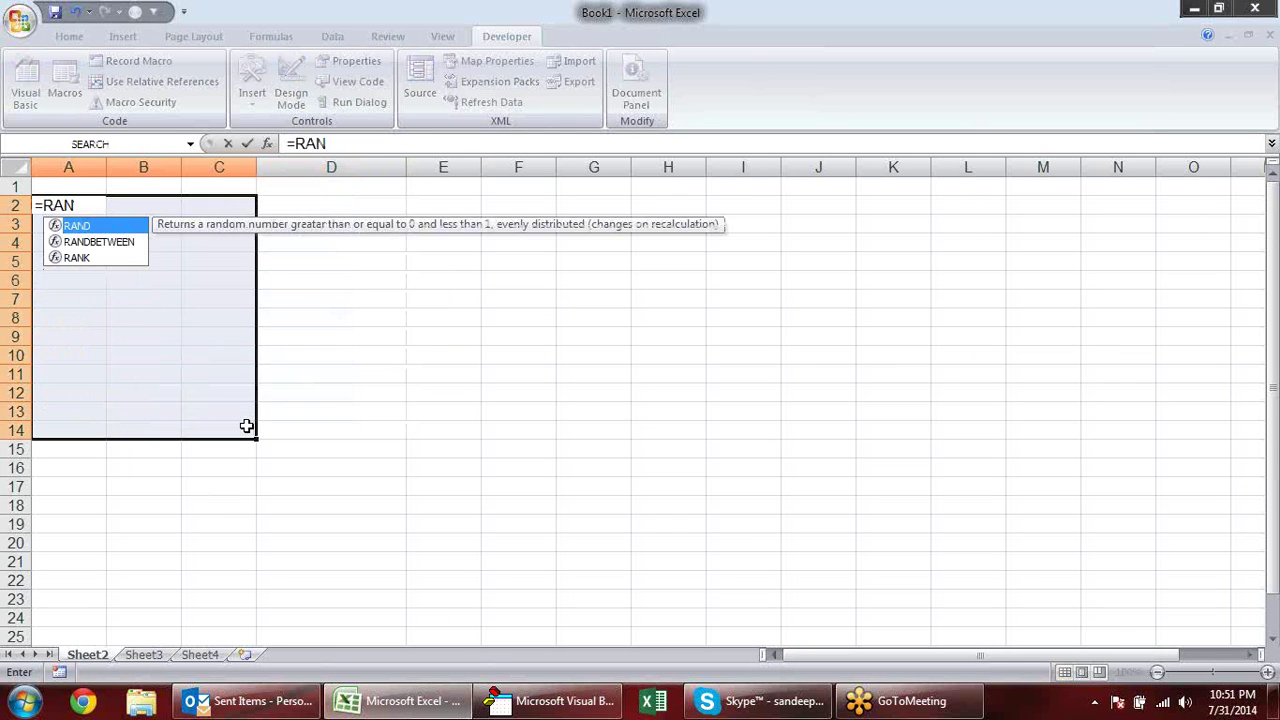
pyautogui.press('Down')
pyautogui.press('Tab')
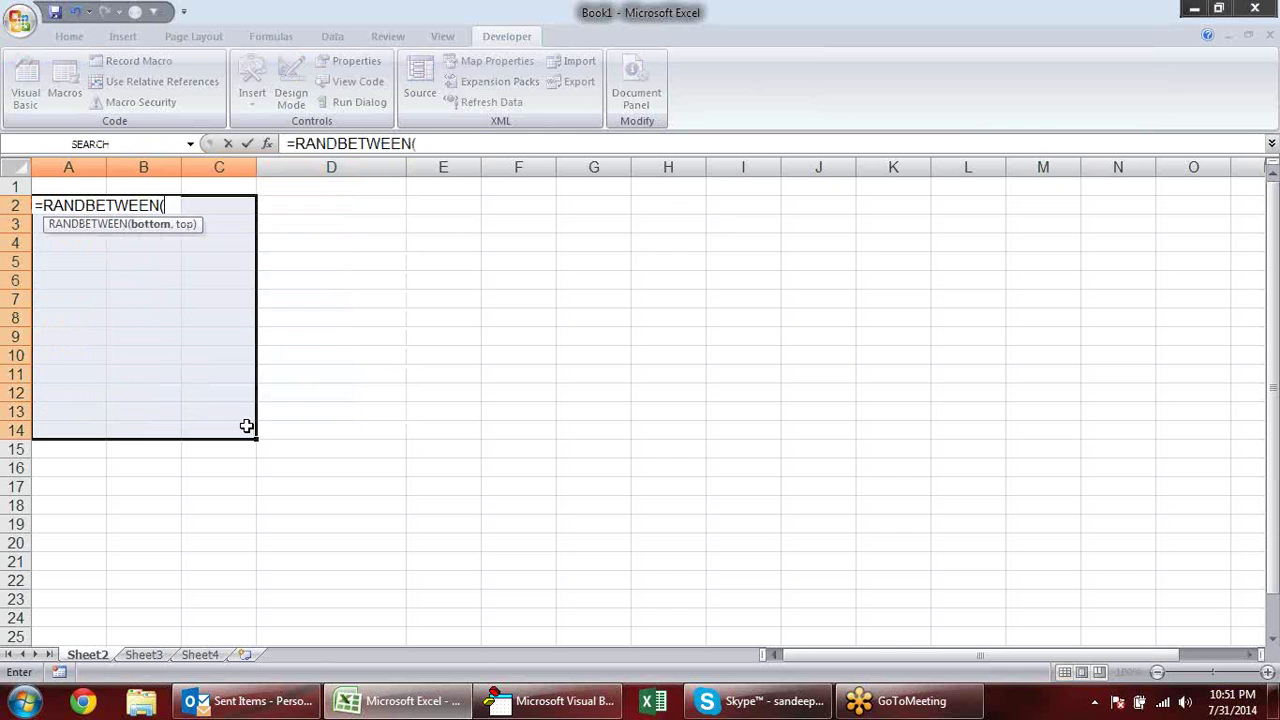
pyautogui.write('10,9')
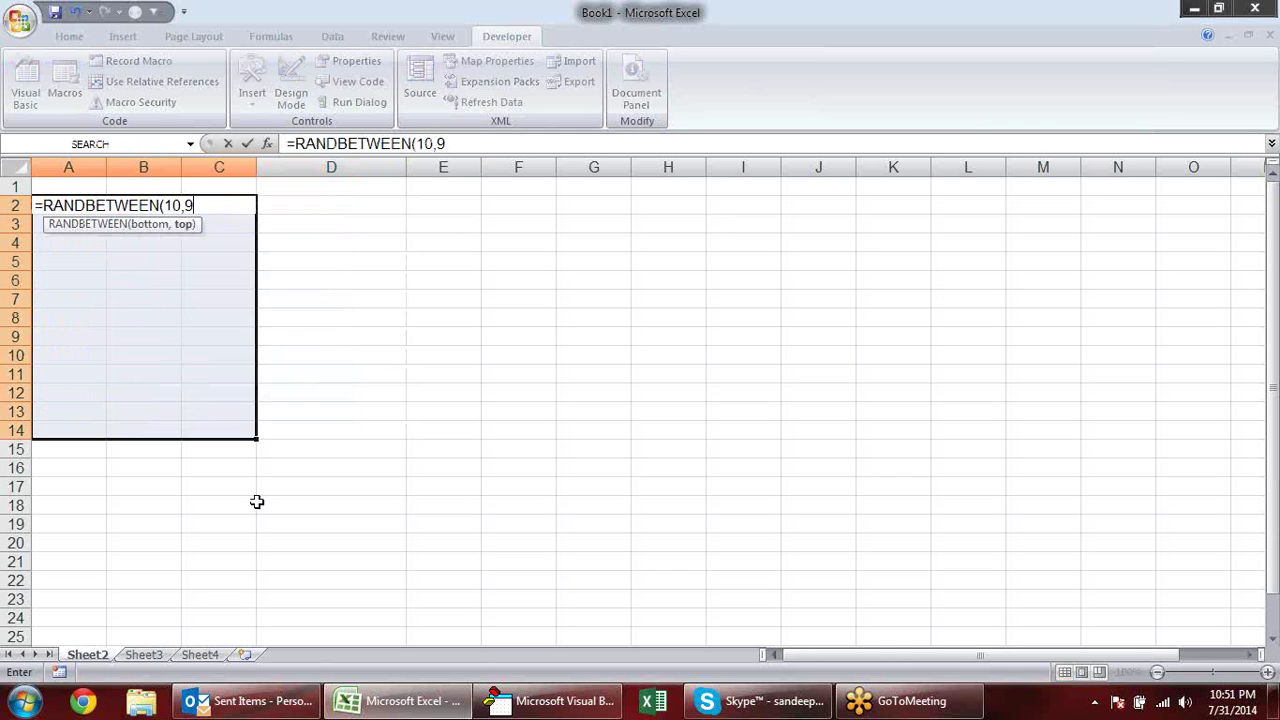
pyautogui.write('0)')
pyautogui.hotkey('ctrl', 'Return')
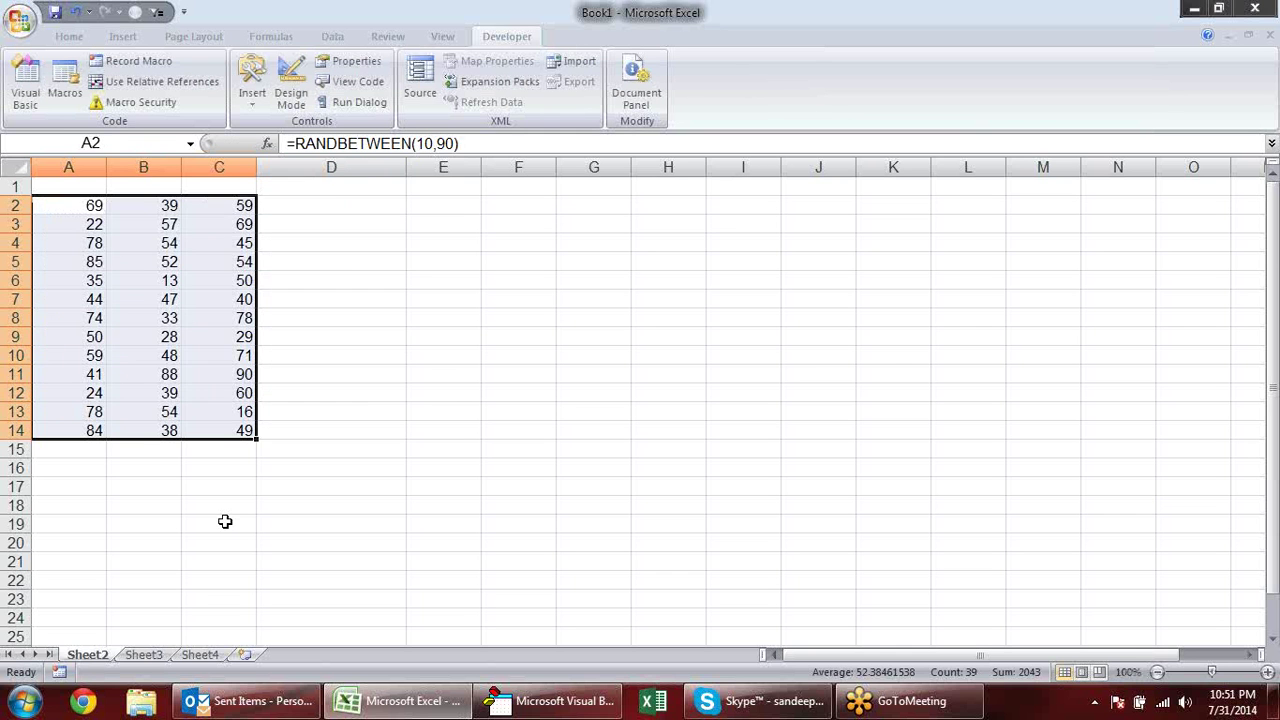
# Record Macro2 that turns on filtering for row 2 (A2:C2)
pyautogui.moveTo(80, 205); pyautogui.dragTo(215, 205)
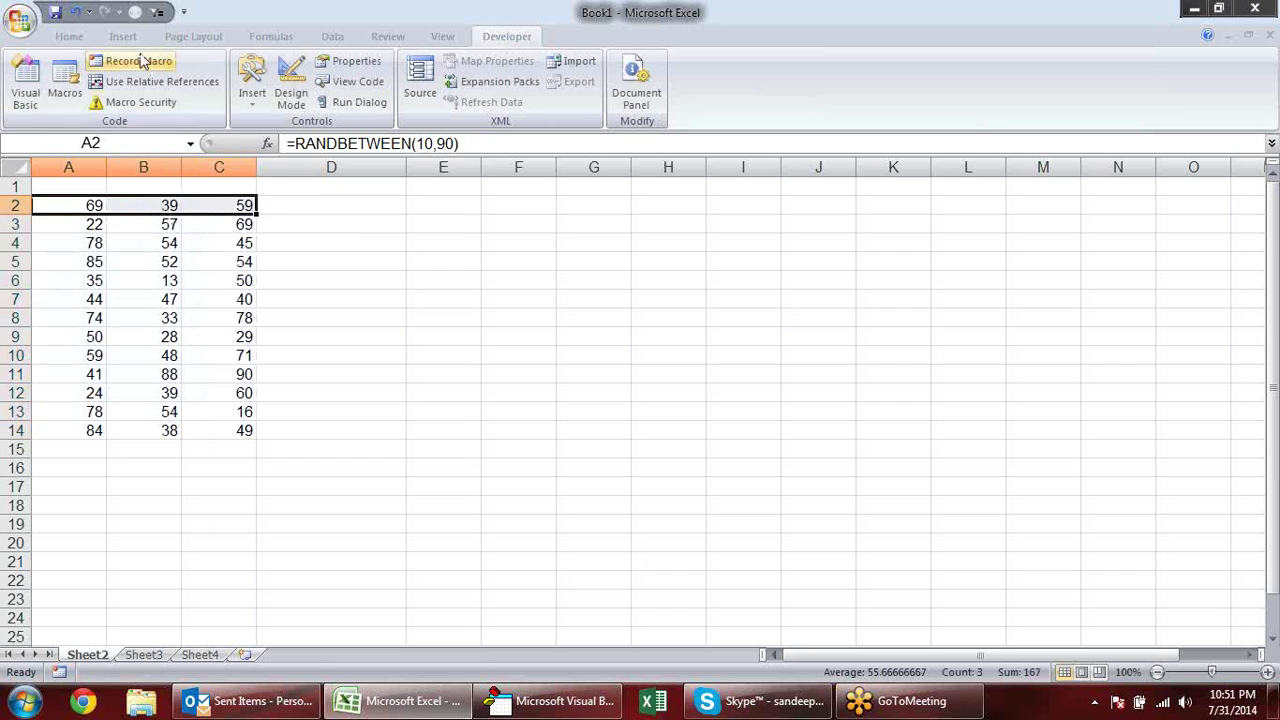
pyautogui.click(140, 63)
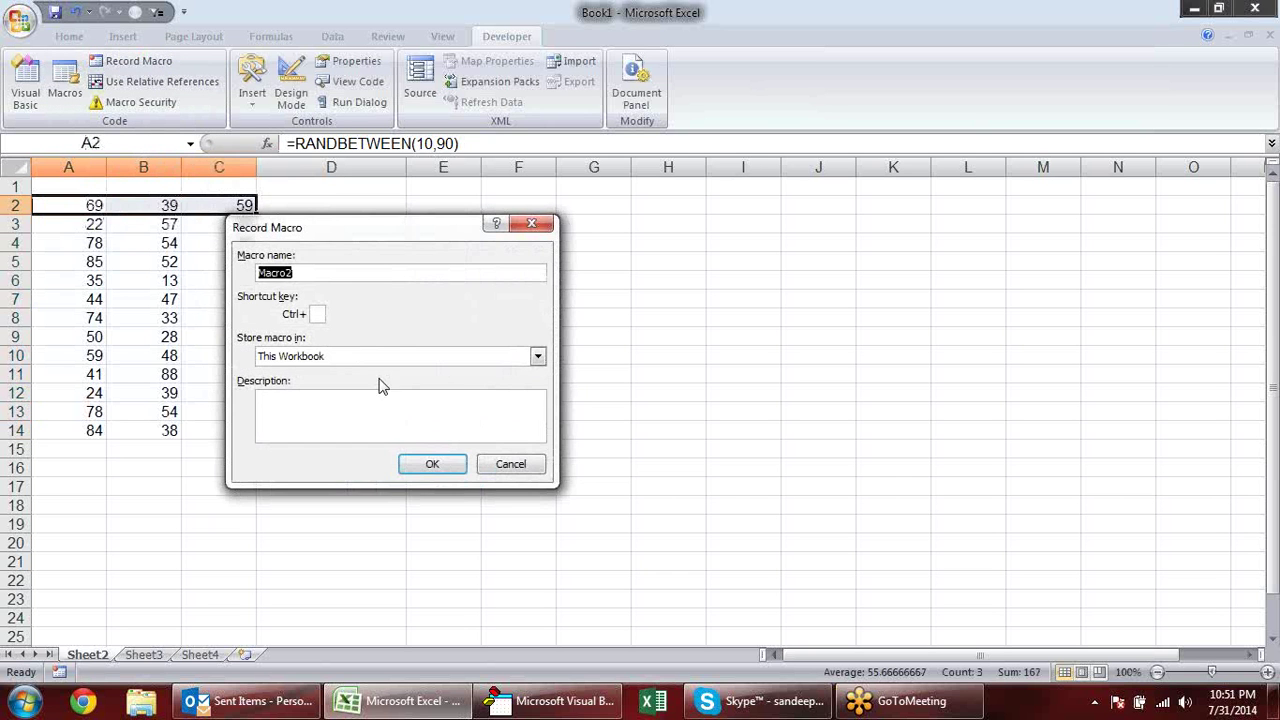
pyautogui.click(429, 463)
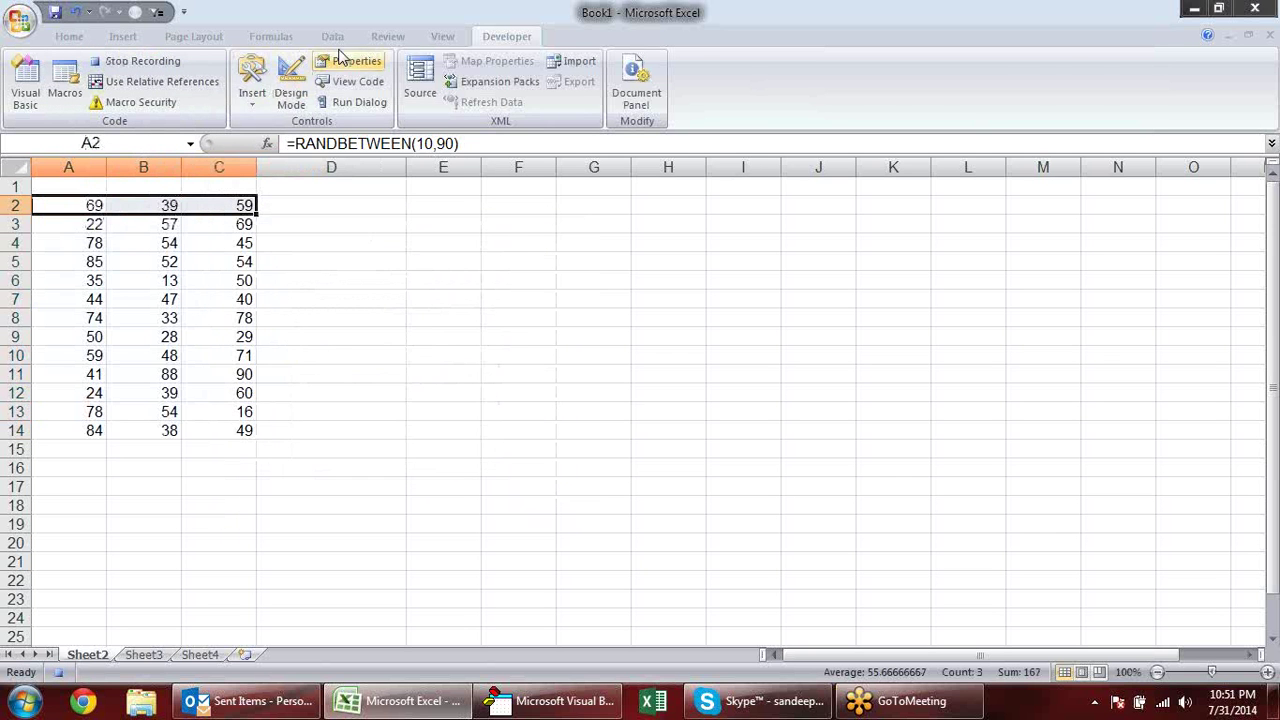
pyautogui.click(76, 38)
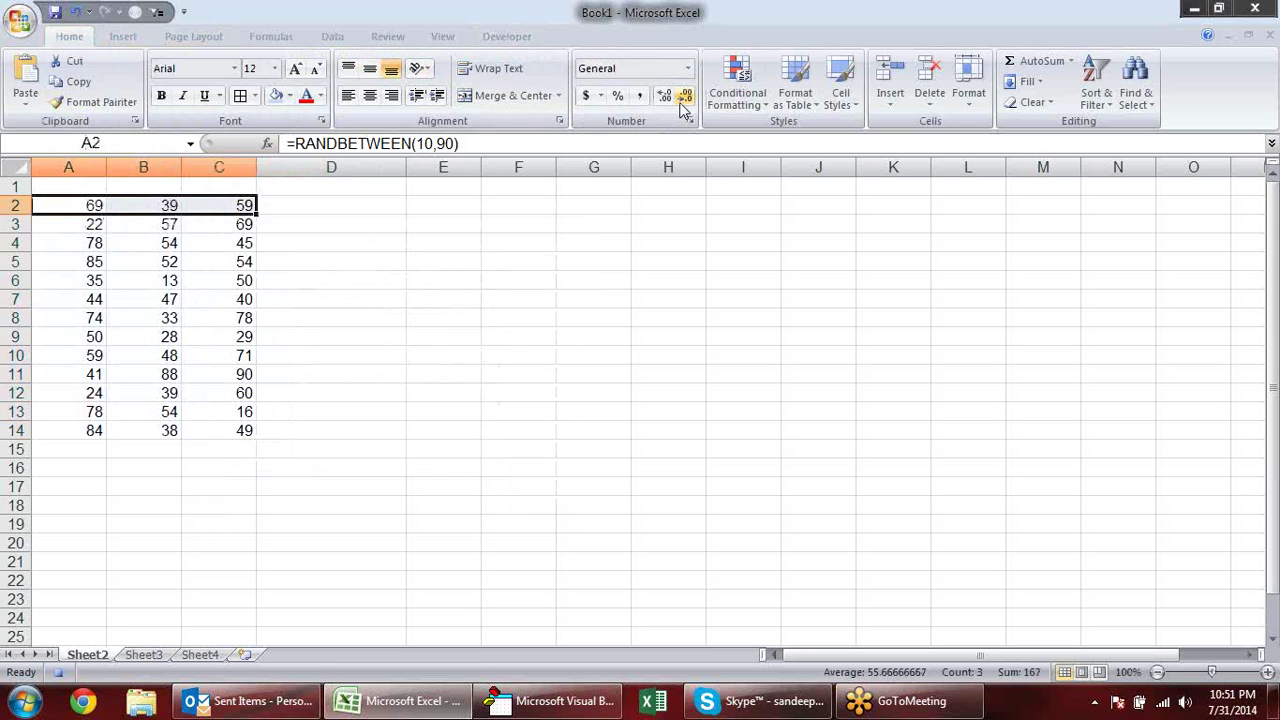
pyautogui.click(157, 12)
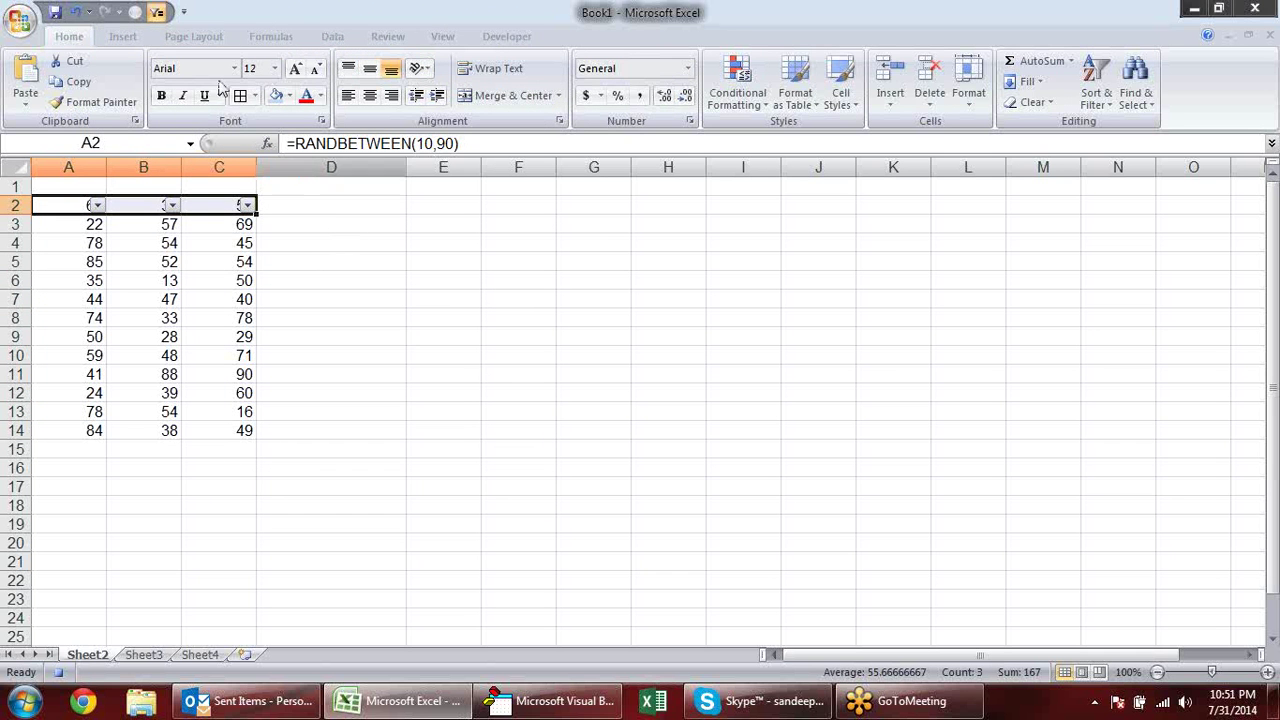
pyautogui.click(524, 37)
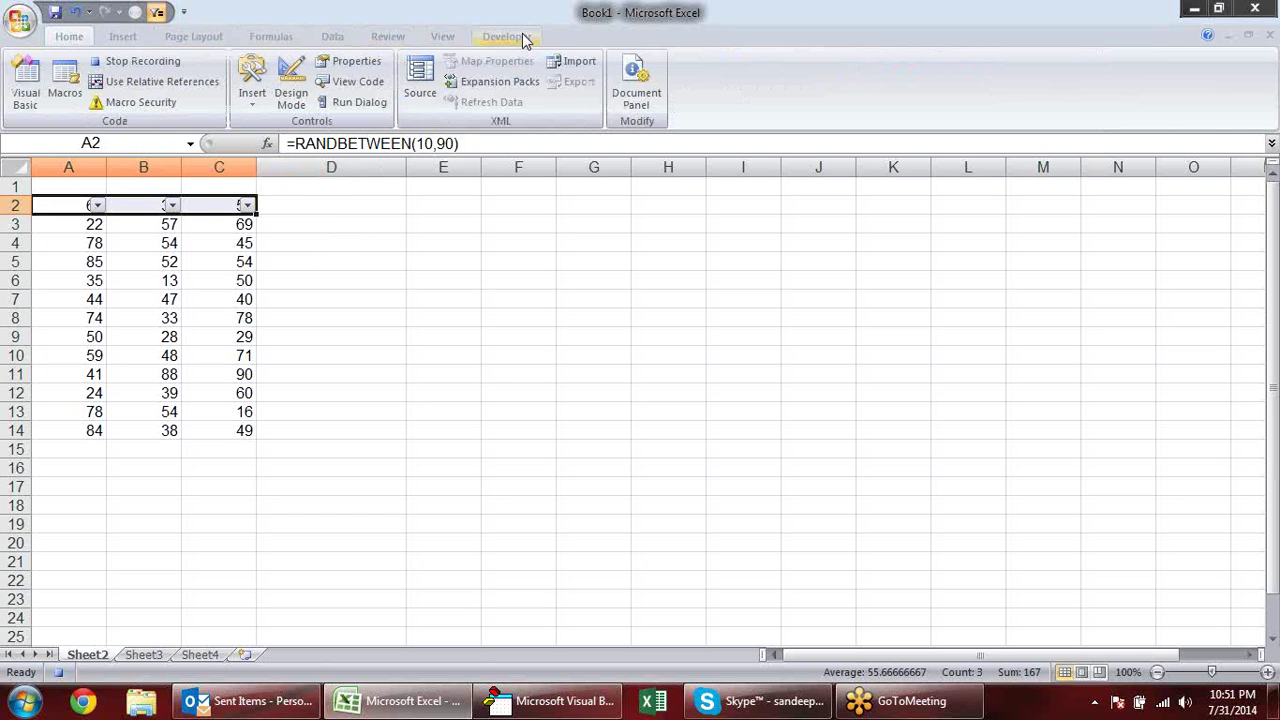
pyautogui.click(140, 61)
# Compare Macro2's Selection.AutoFilter line with Macro1's range code, then return to Excel
pyautogui.hotkey('alt', 'F11')
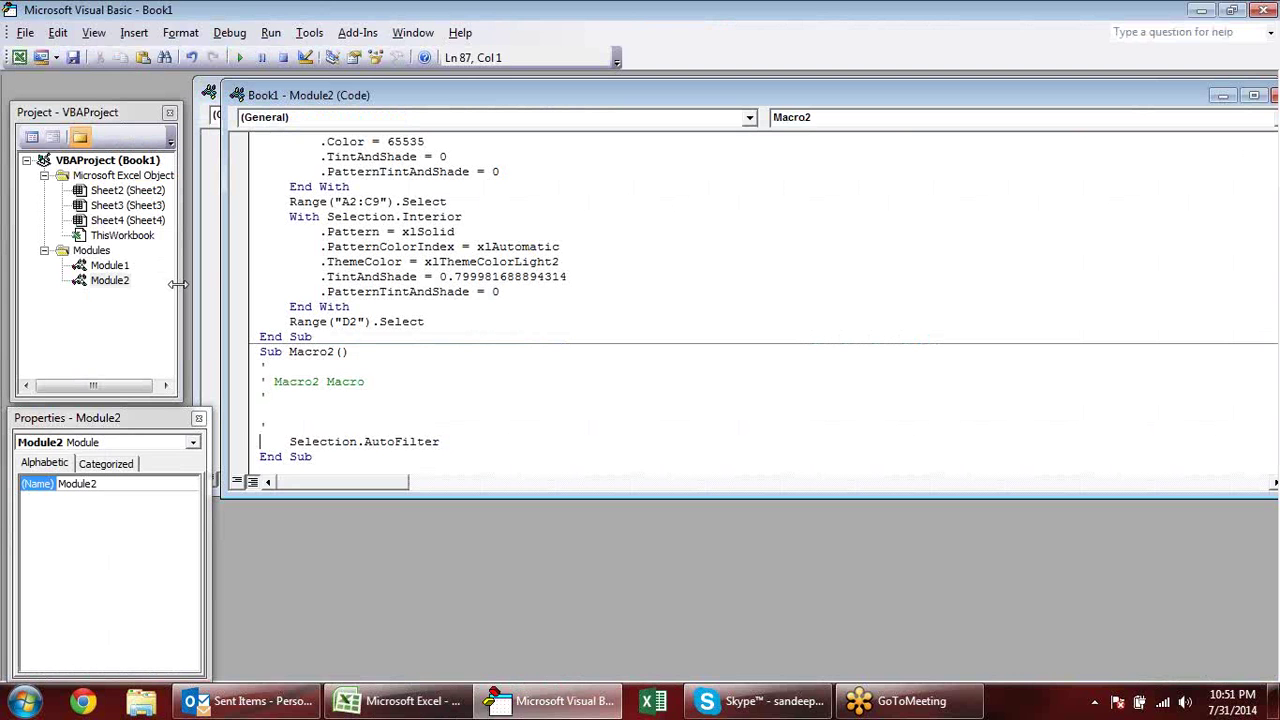
pyautogui.click(364, 396)
pyautogui.scroll(-1, 442, 390)
pyautogui.moveTo(285, 431); pyautogui.dragTo(369, 430)
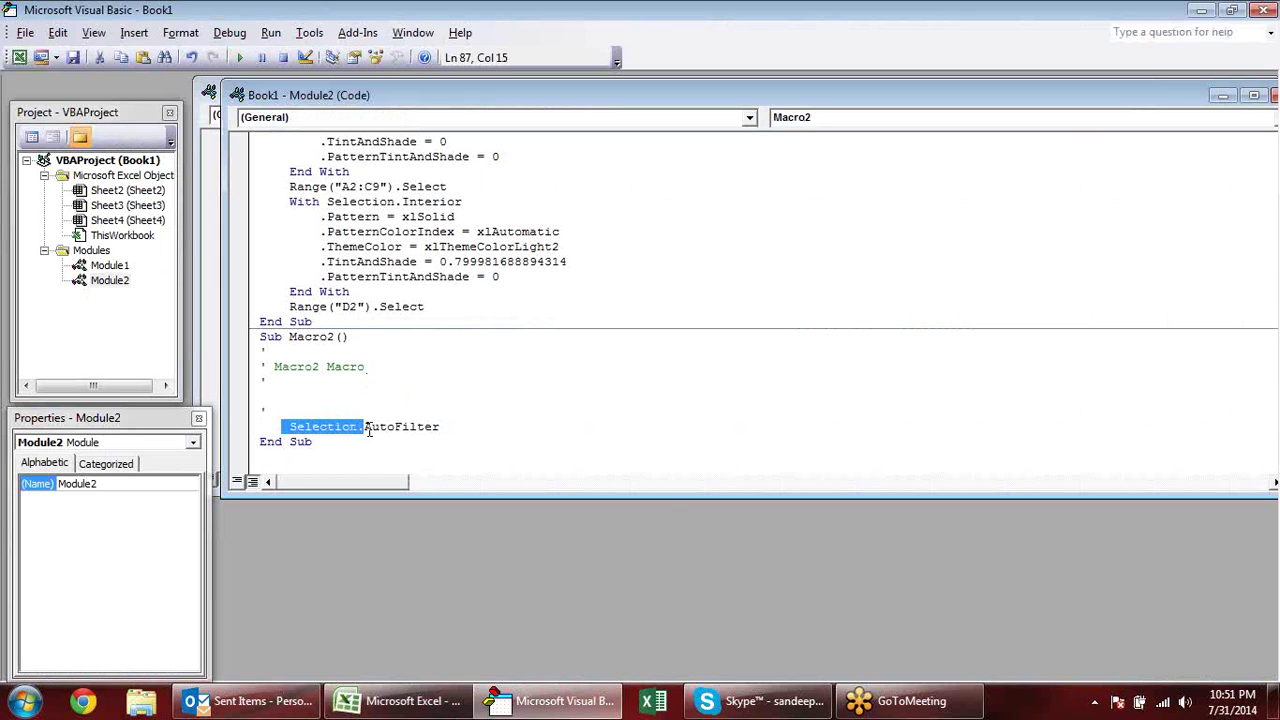
pyautogui.press('End')
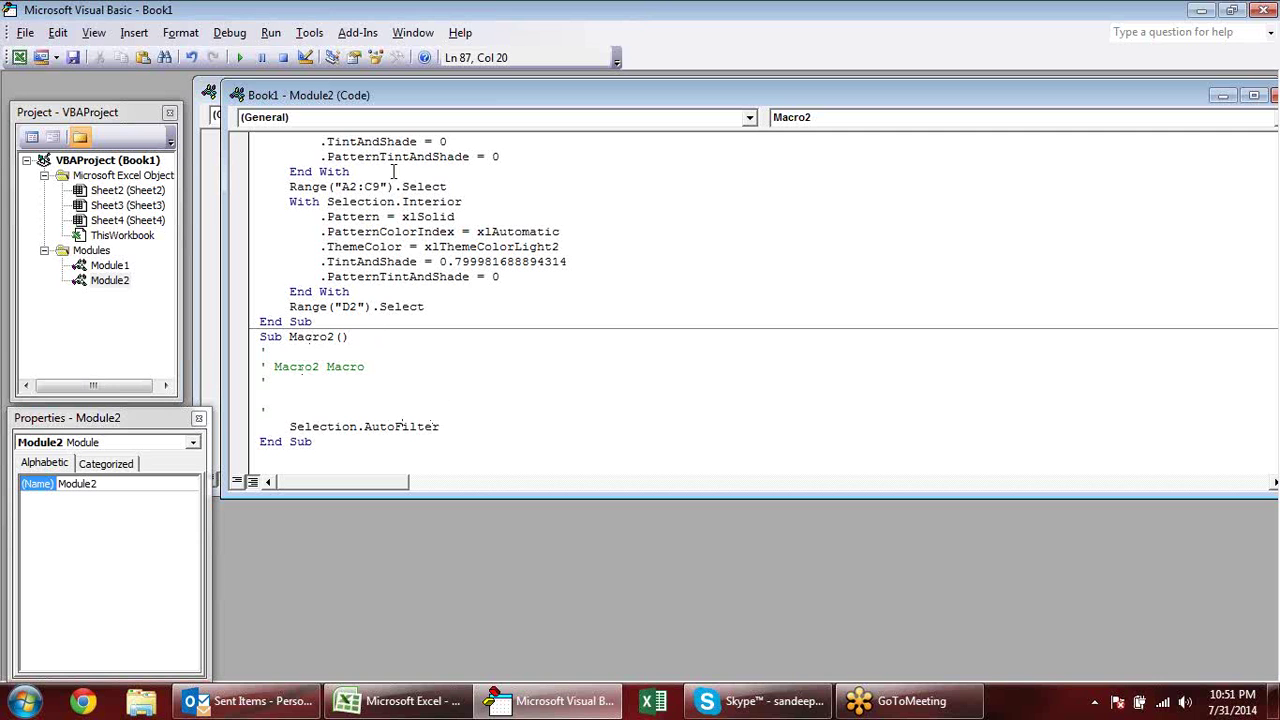
pyautogui.moveTo(396, 187); pyautogui.dragTo(288, 209)
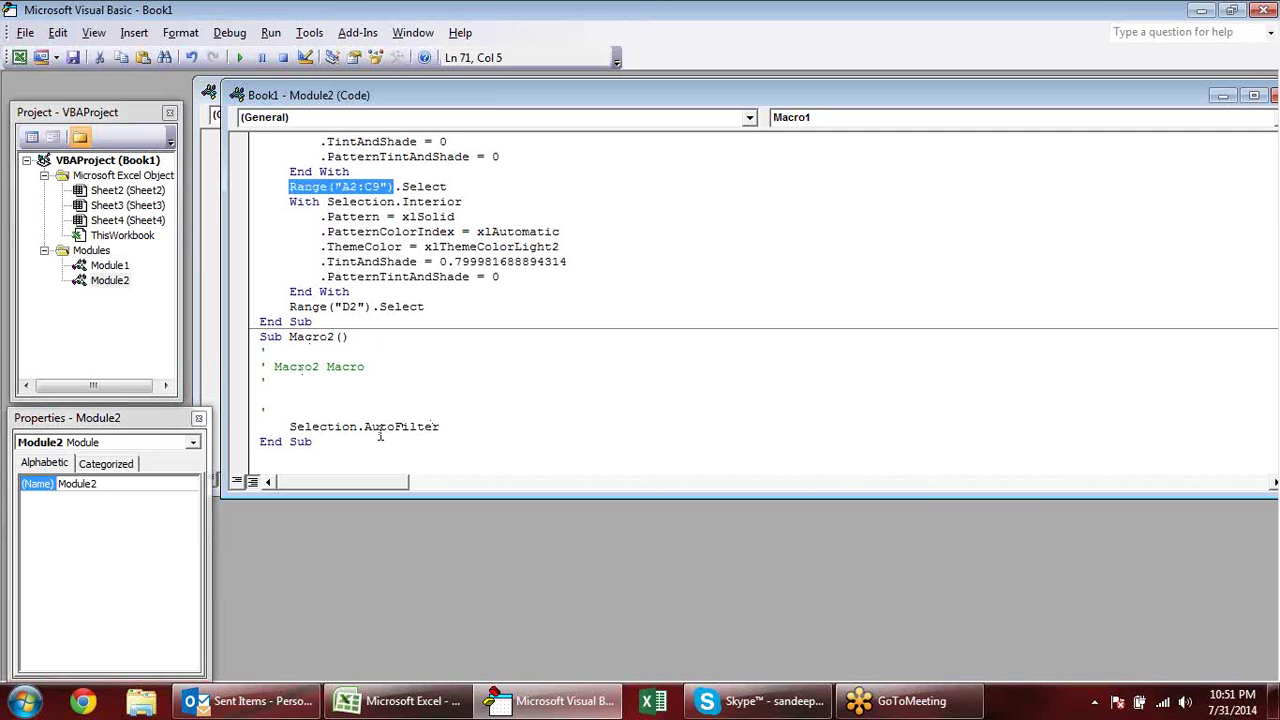
pyautogui.moveTo(357, 427); pyautogui.dragTo(432, 420)
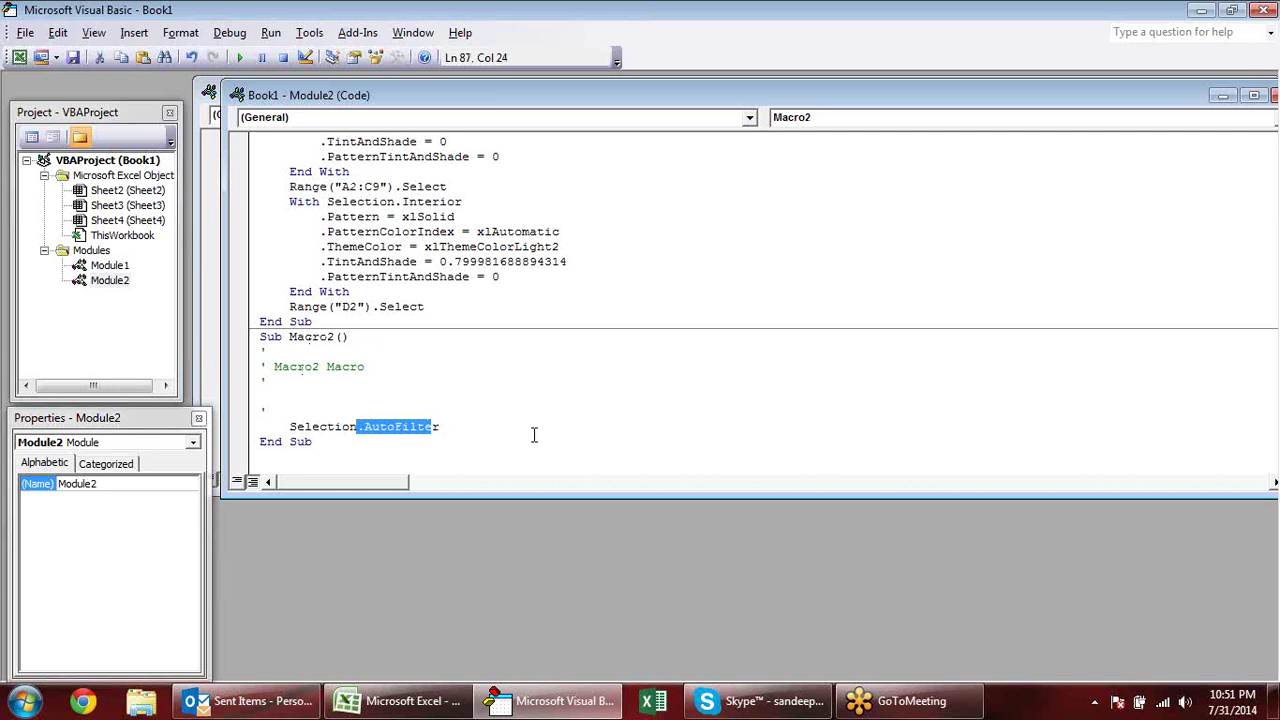
pyautogui.click(320, 366)
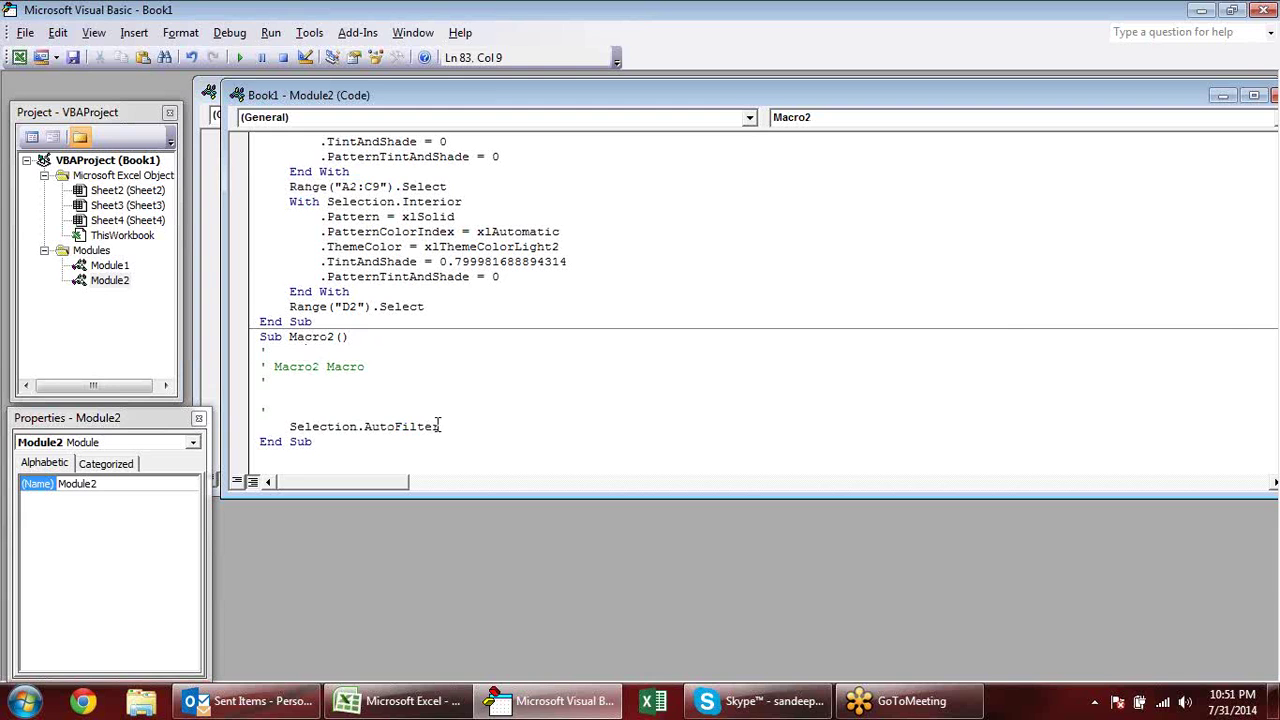
pyautogui.hotkey('alt', 'F11')
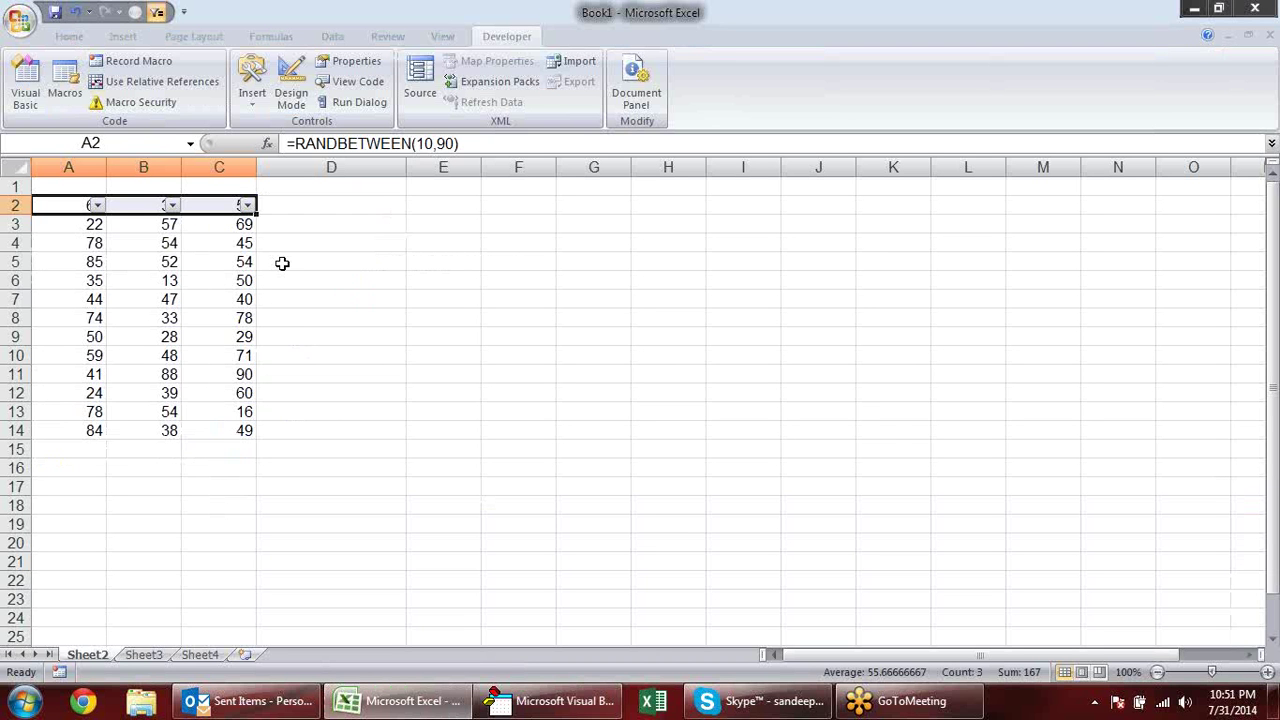
# Remove the row 2 filter and run Macro2 on A2:C14 to restore it, then bring up the code editor
pyautogui.hotkey('ctrl', 'shift', 'l')
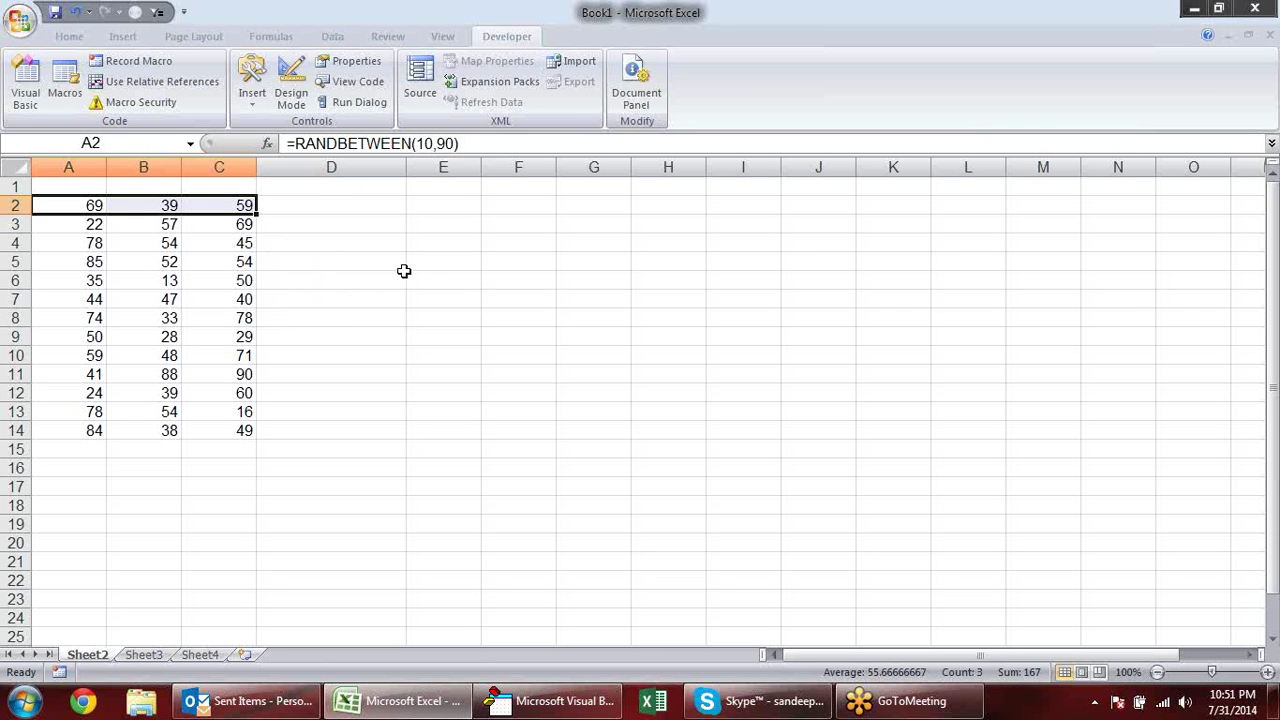
pyautogui.click(350, 264)
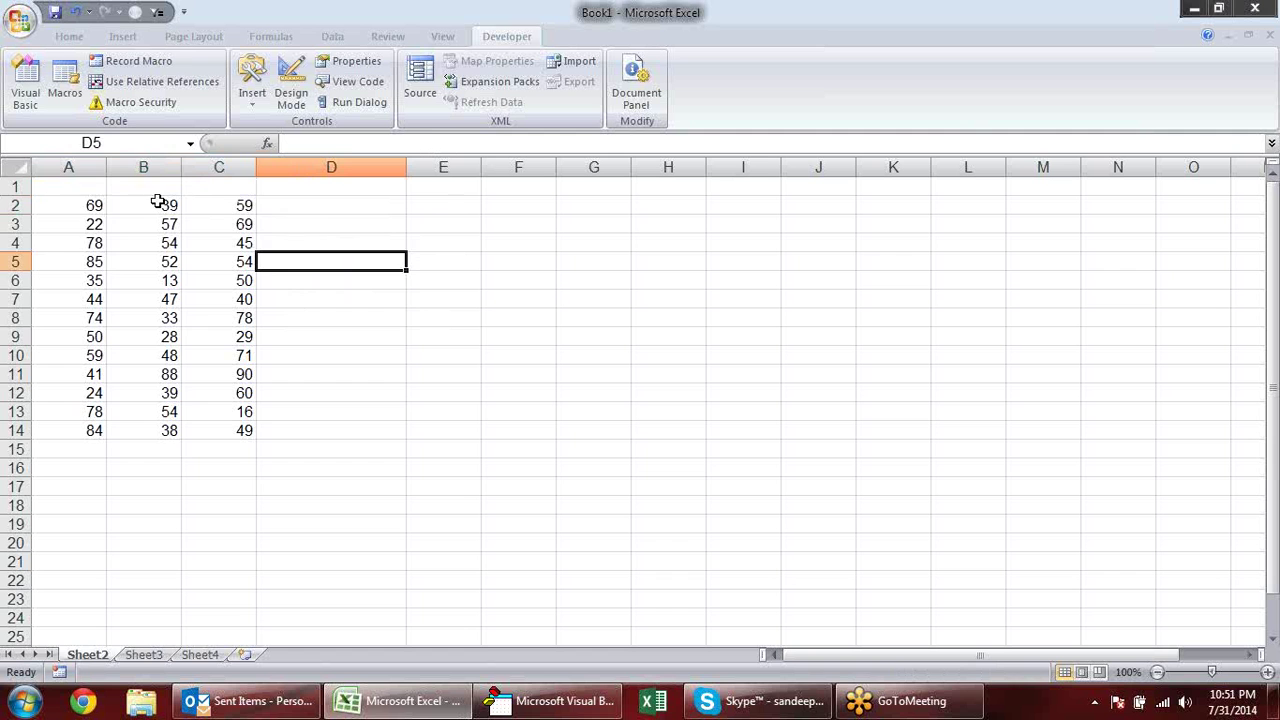
pyautogui.moveTo(77, 203); pyautogui.dragTo(235, 428)
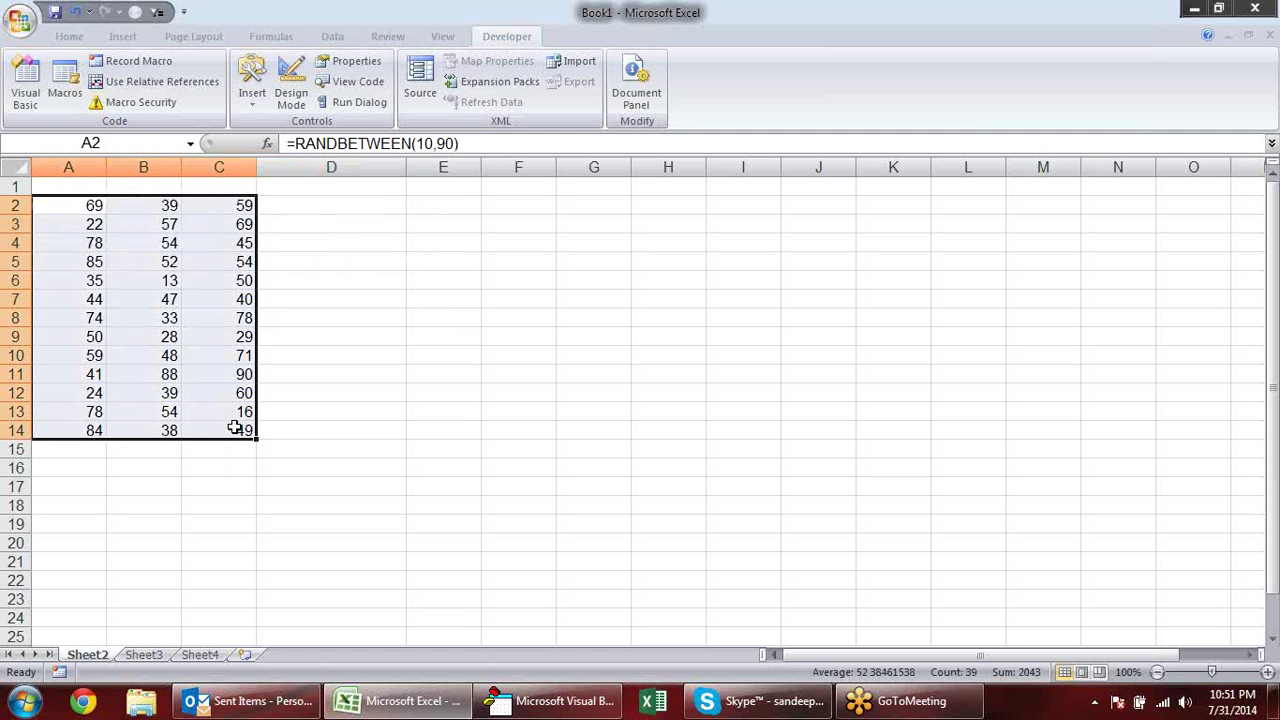
pyautogui.click(66, 90)
pyautogui.click(262, 292)
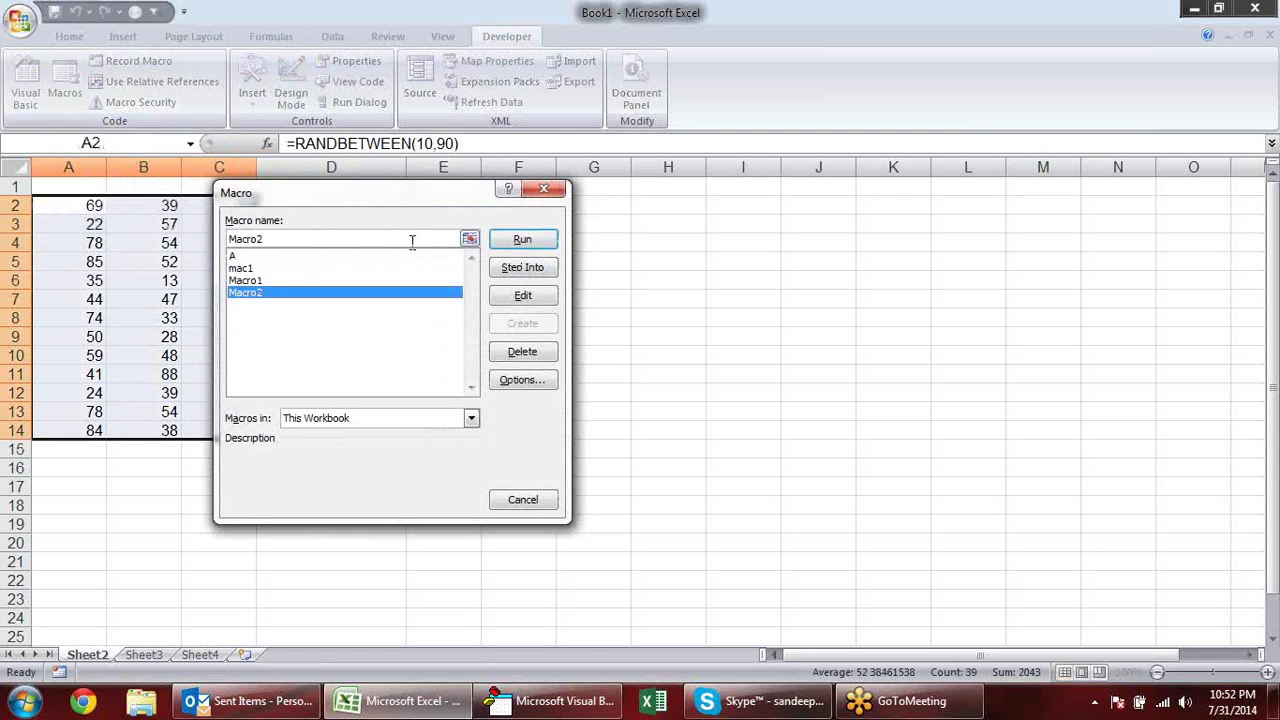
pyautogui.click(522, 239)
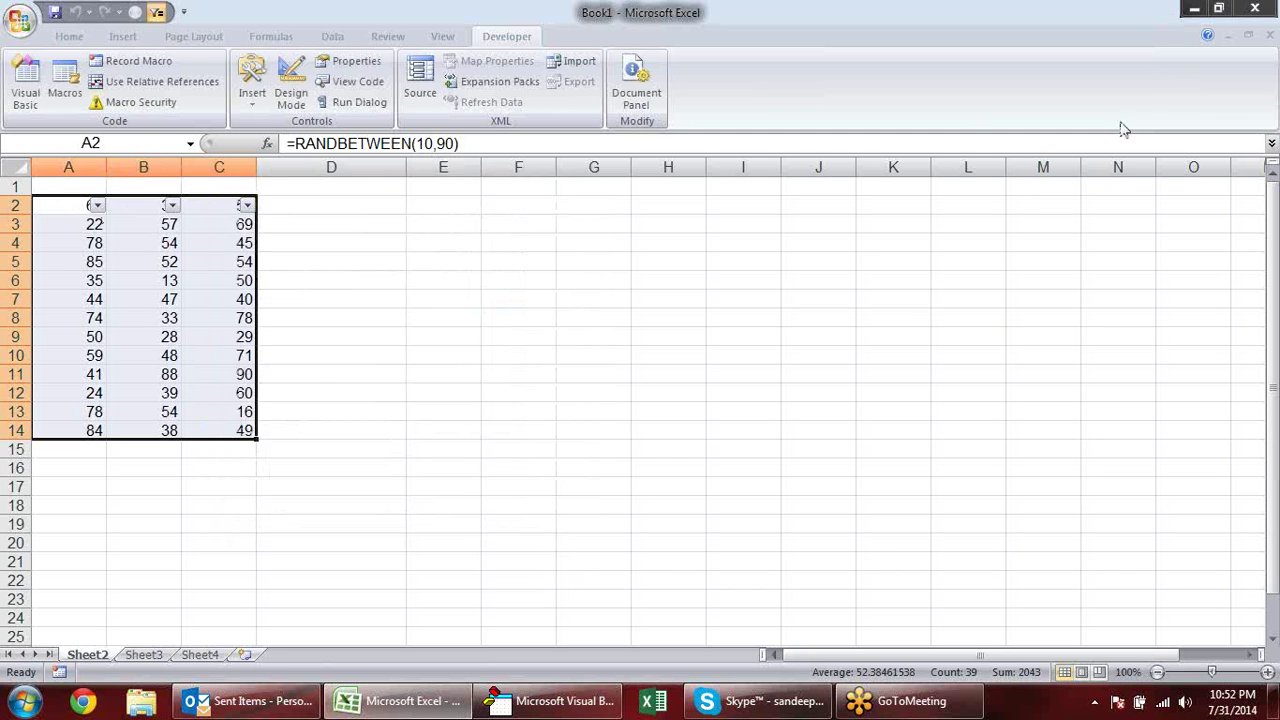
pyautogui.click(585, 700)
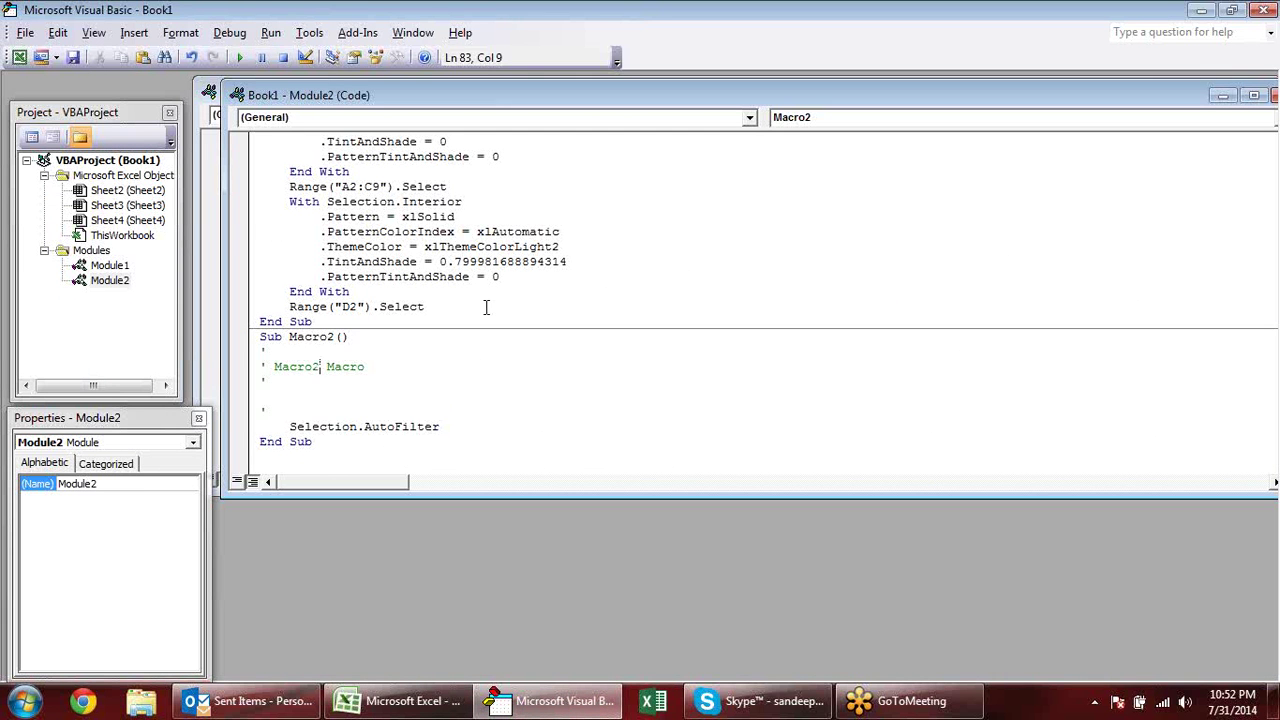
# Scroll through the macro code, return to Excel, and open Save As with Ctrl+S
pyautogui.scroll(15, 486, 307)
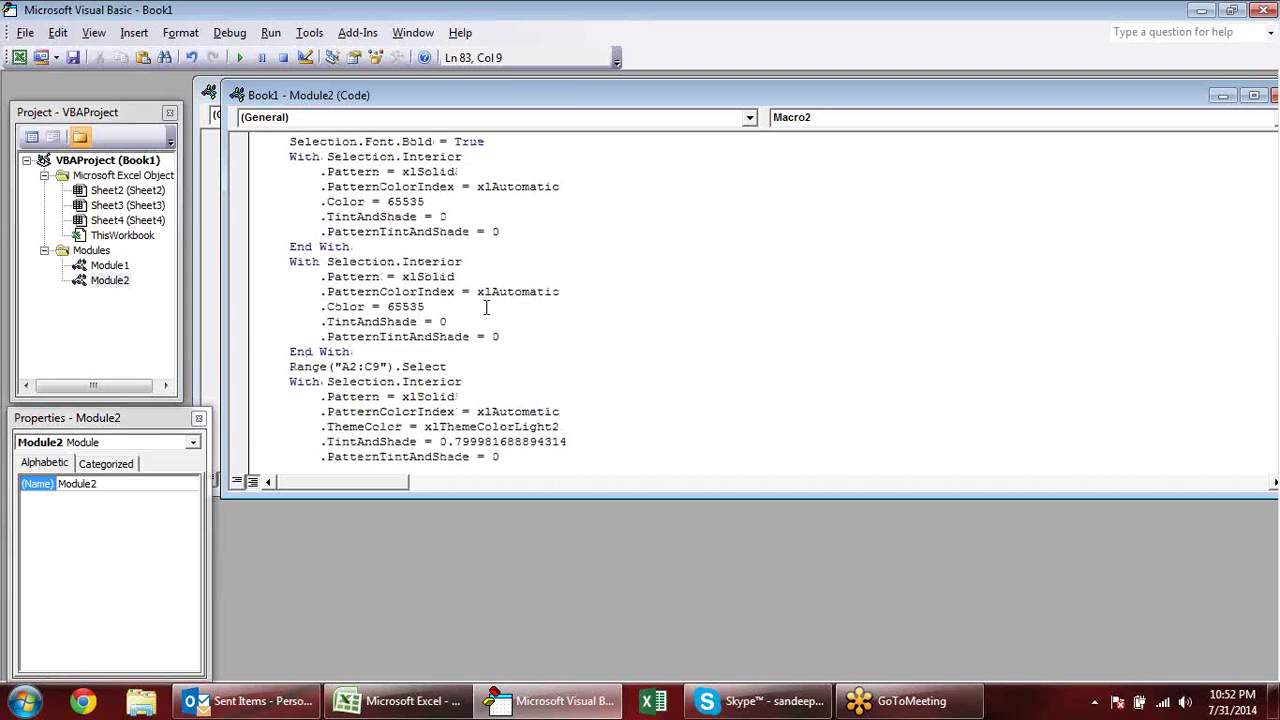
pyautogui.scroll(8, 486, 307)
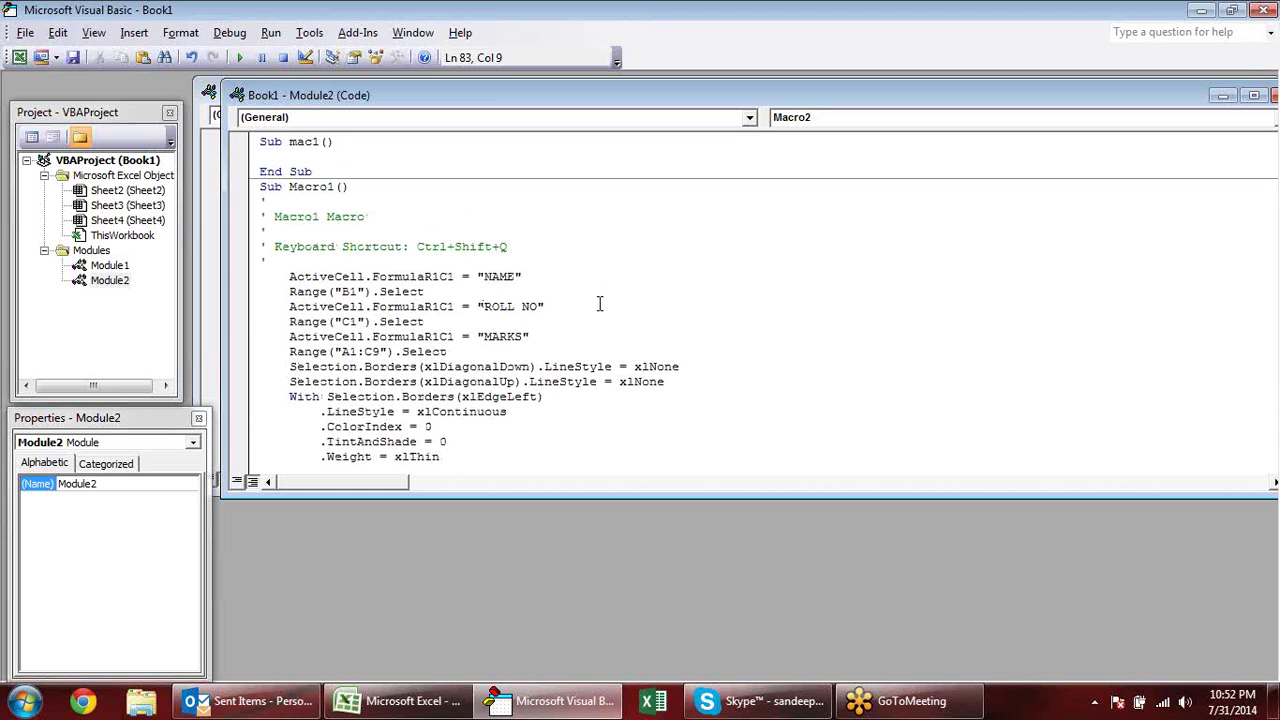
pyautogui.scroll(-7, 600, 304)
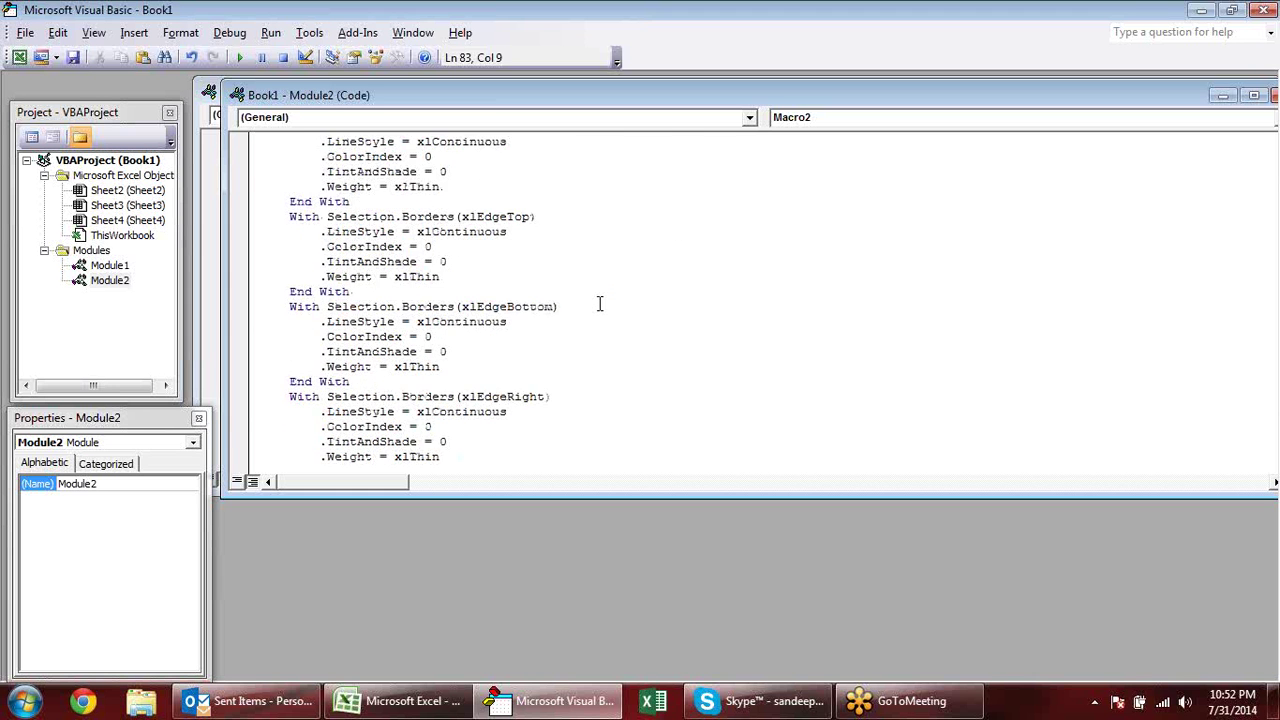
pyautogui.scroll(7, 600, 304)
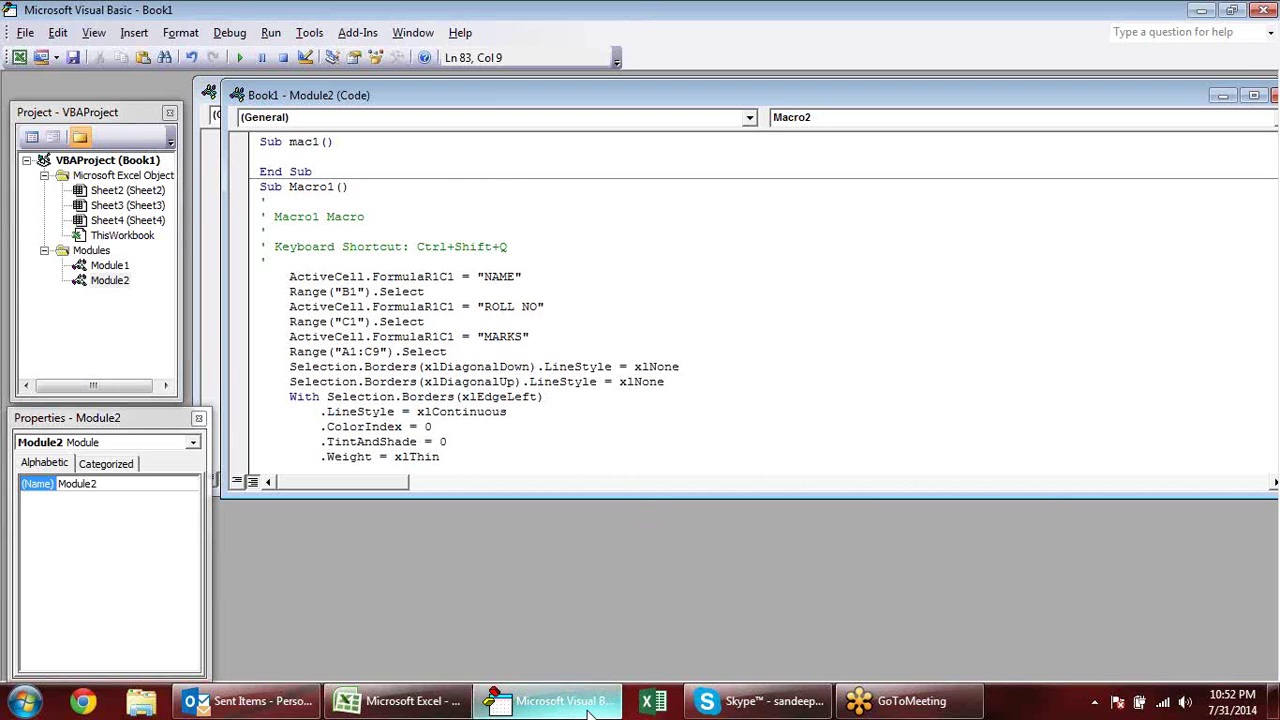
pyautogui.click(552, 701)
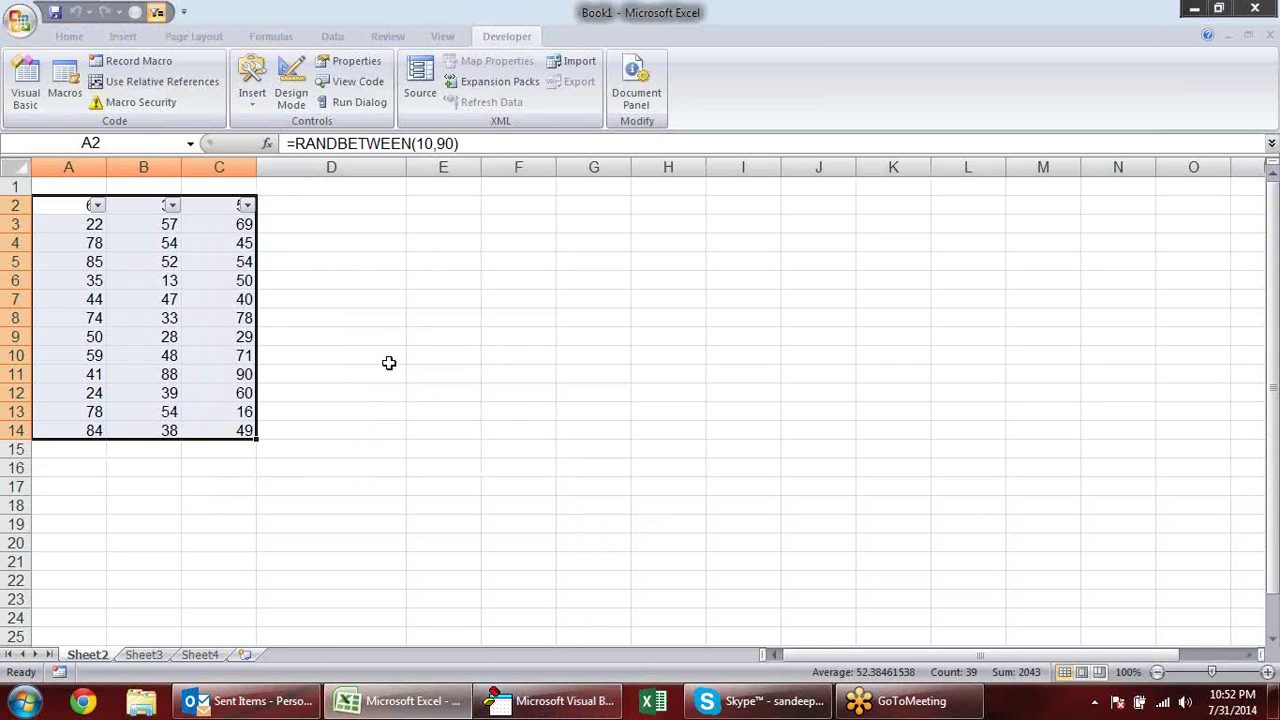
pyautogui.click(356, 326)
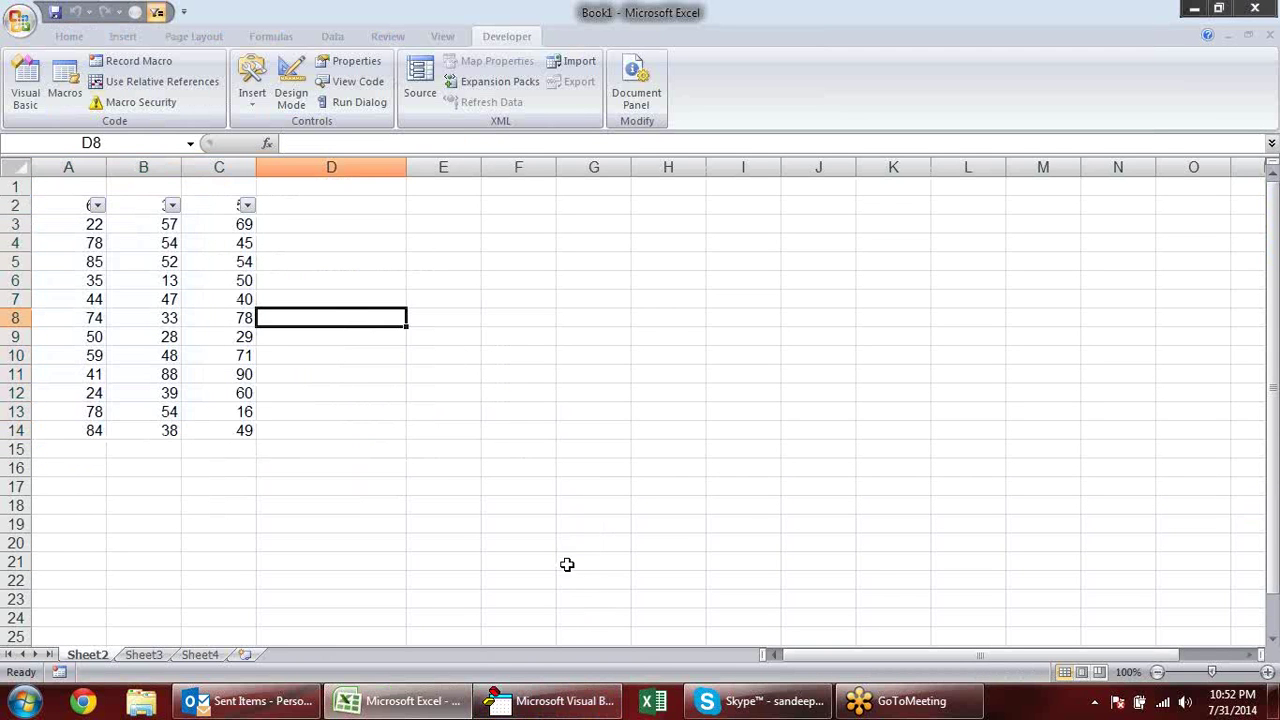
pyautogui.click(556, 701)
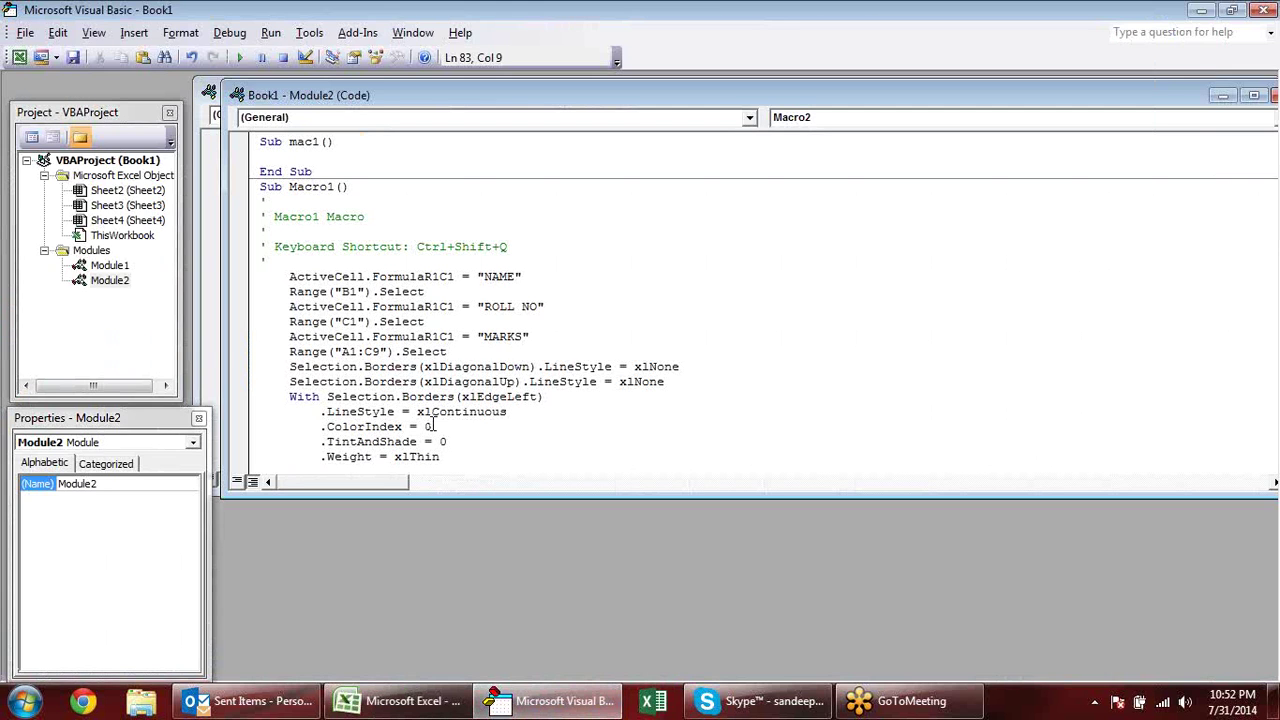
pyautogui.click(572, 455)
pyautogui.hotkey('alt', 'F11')
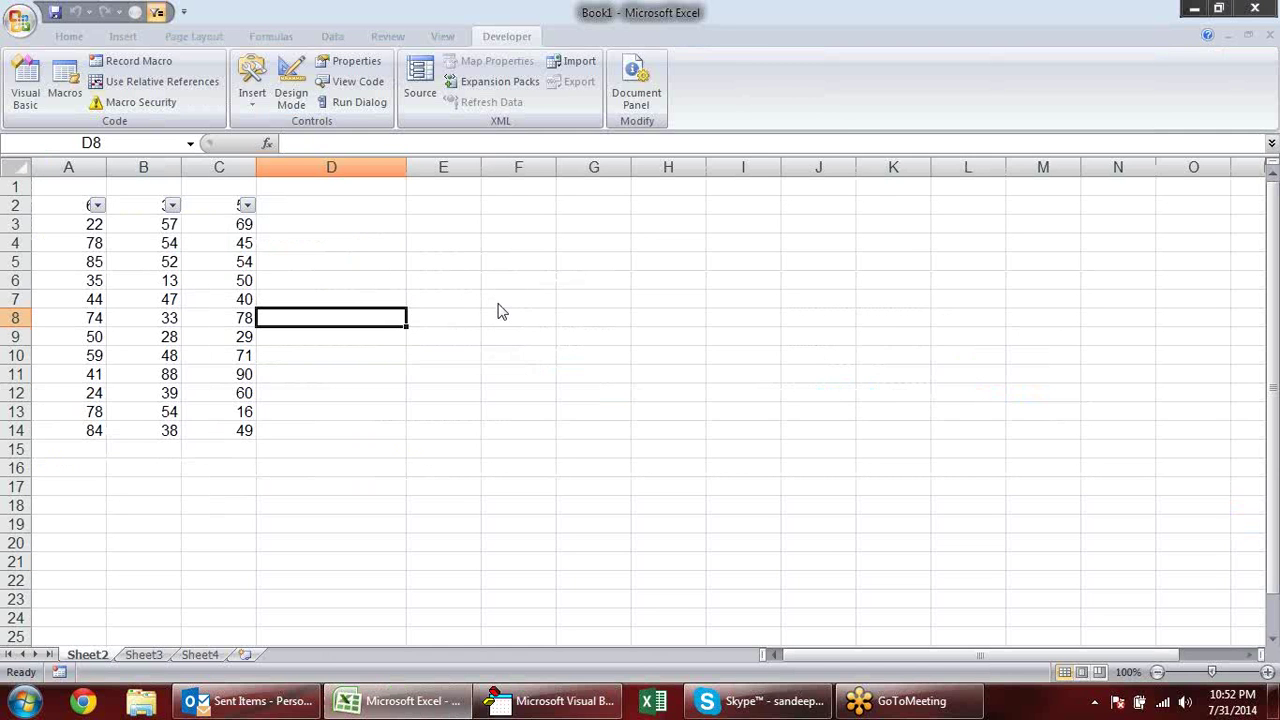
pyautogui.hotkey('ctrl', 's')
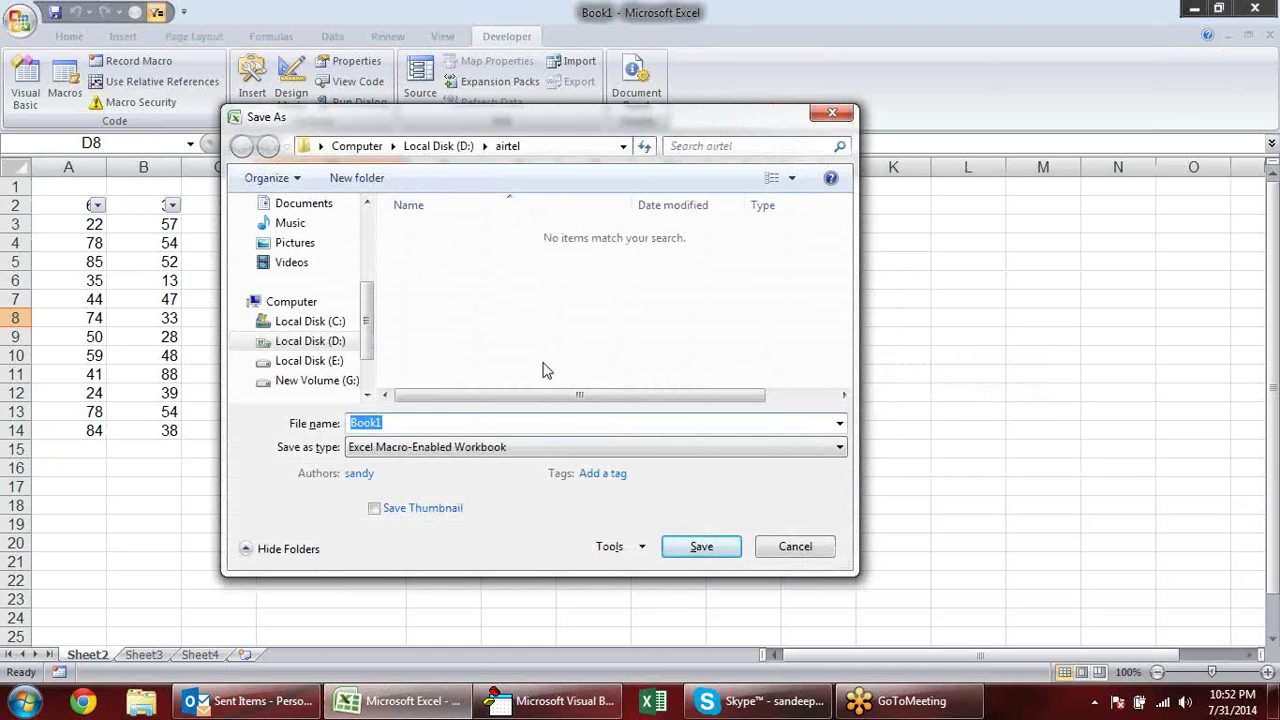
# Save the workbook to the Desktop as MACRO, an Excel Macro-Enabled Workbook
pyautogui.click(400, 452)
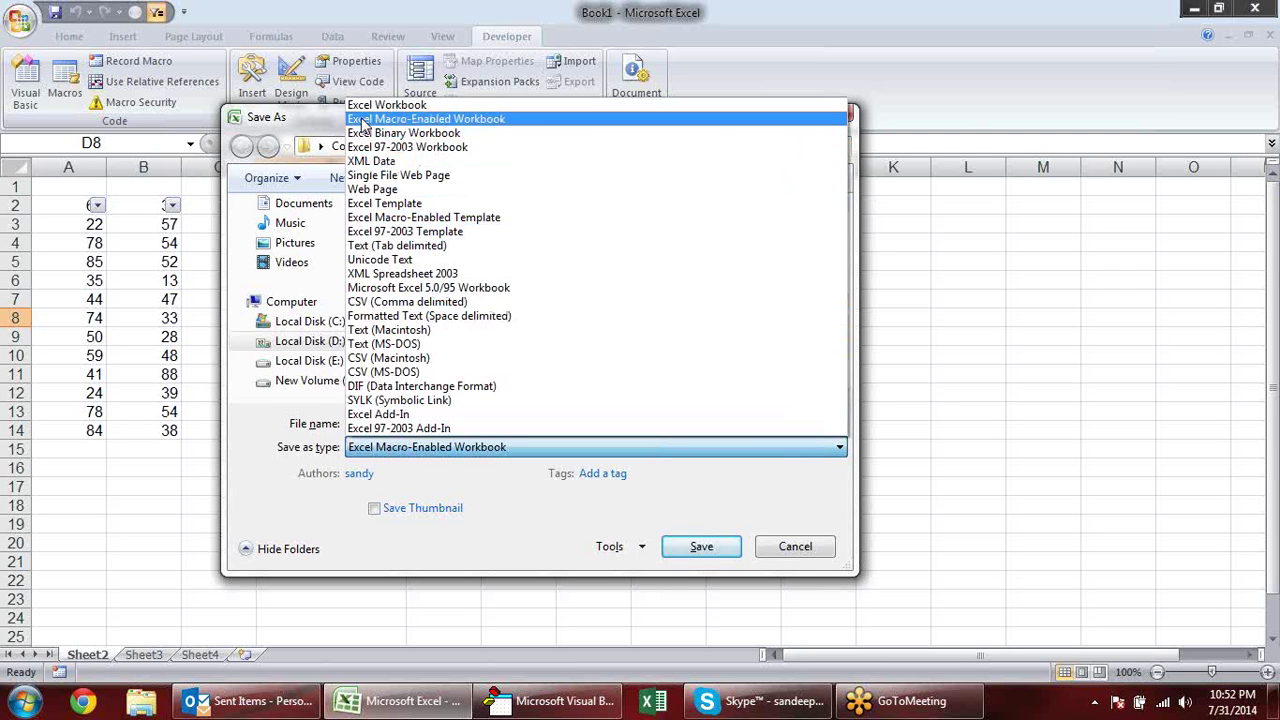
pyautogui.click(510, 121)
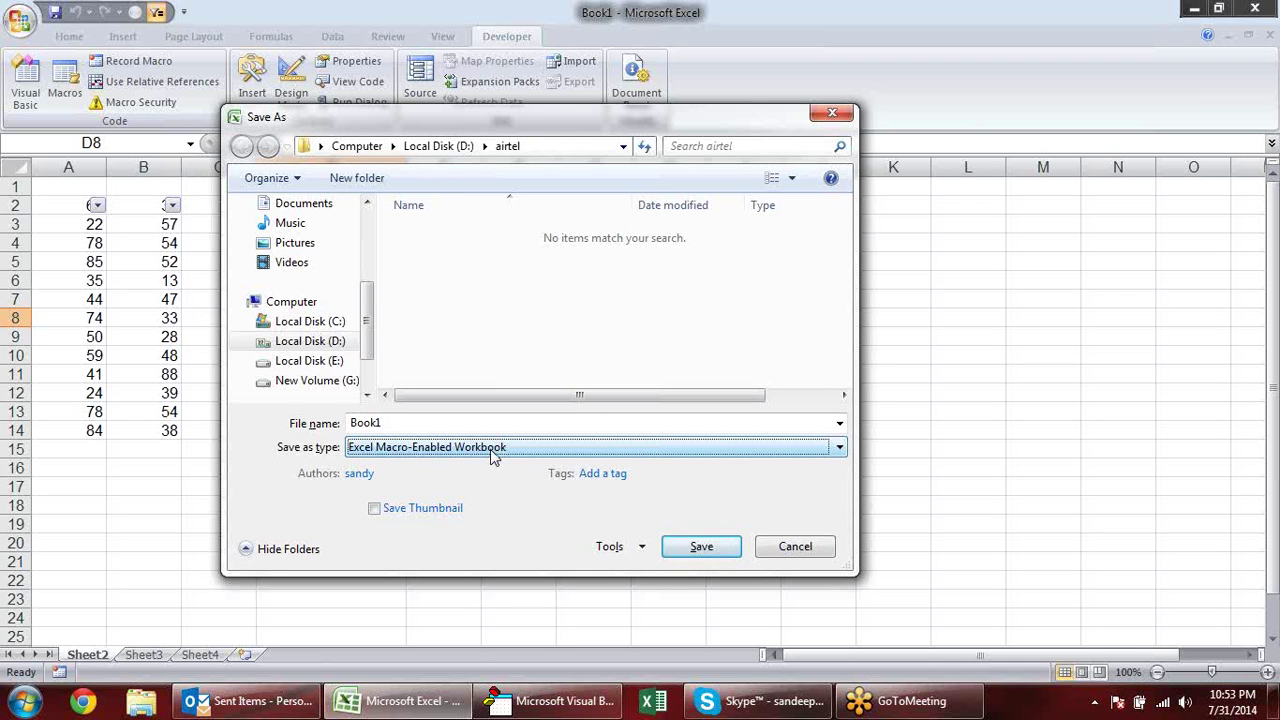
pyautogui.click(436, 422)
pyautogui.write('MACRO')
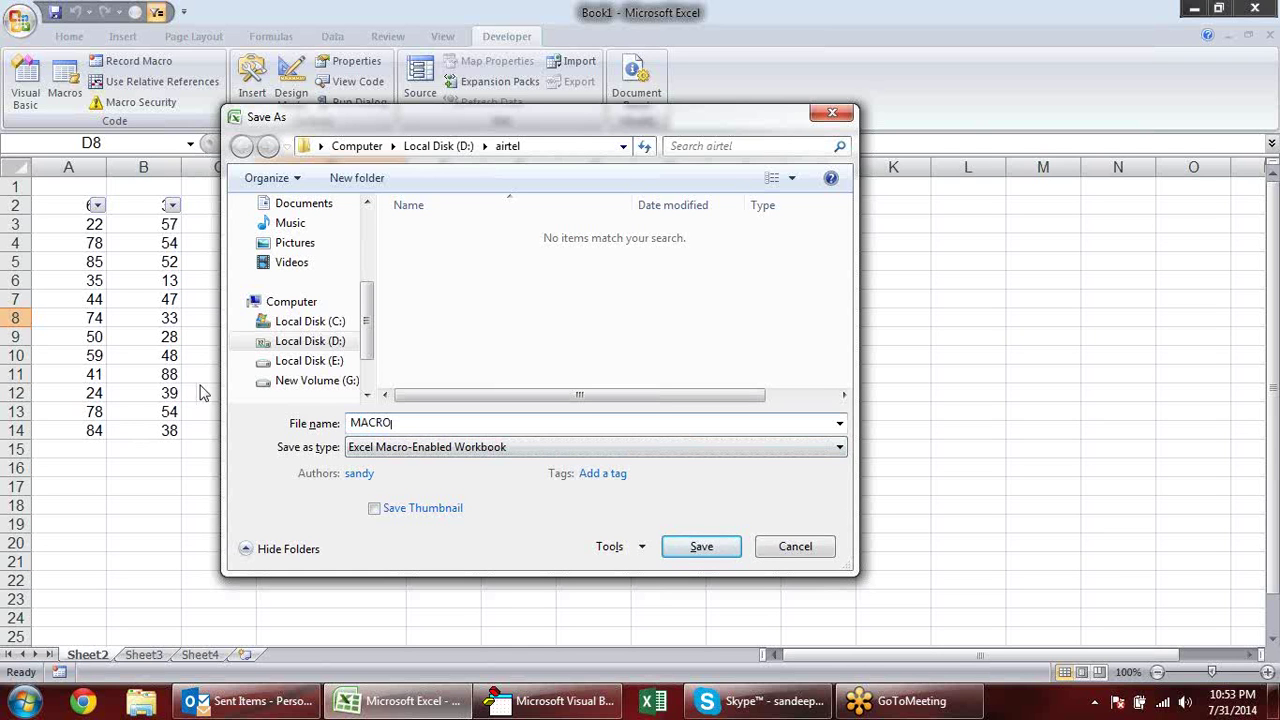
pyautogui.moveTo(366, 317); pyautogui.dragTo(375, 237)
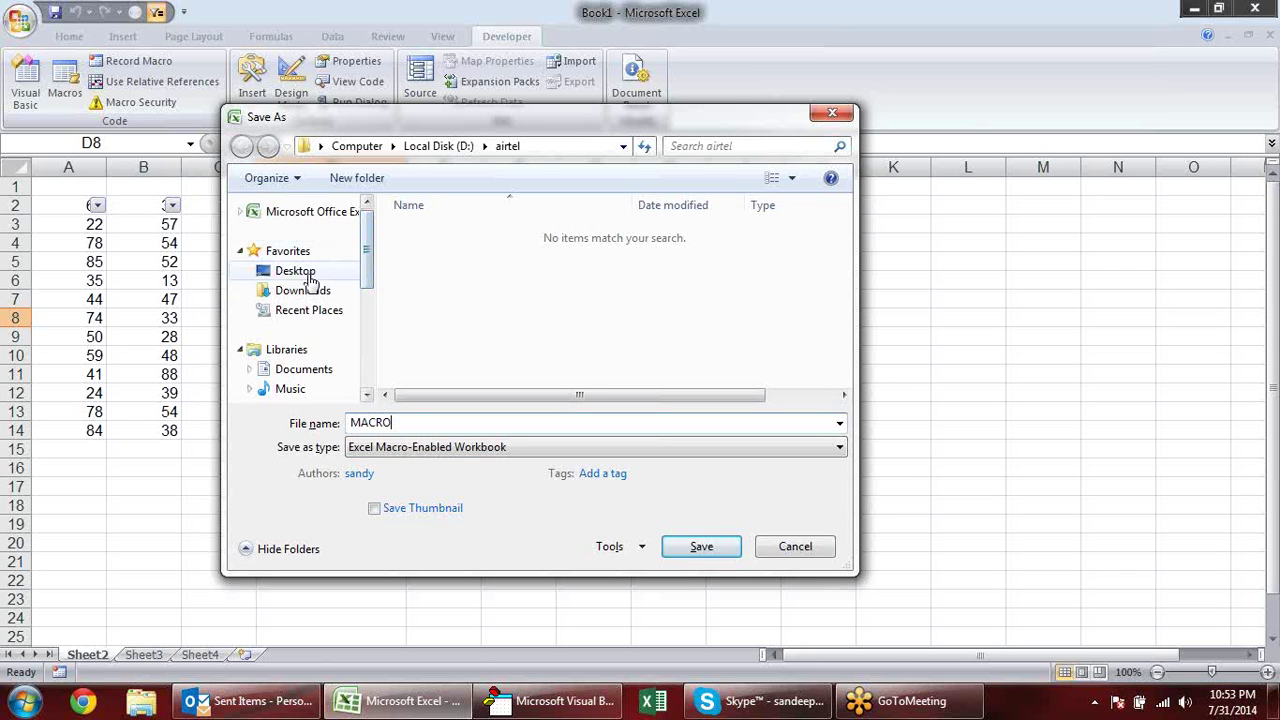
pyautogui.click(292, 272)
pyautogui.click(710, 558)
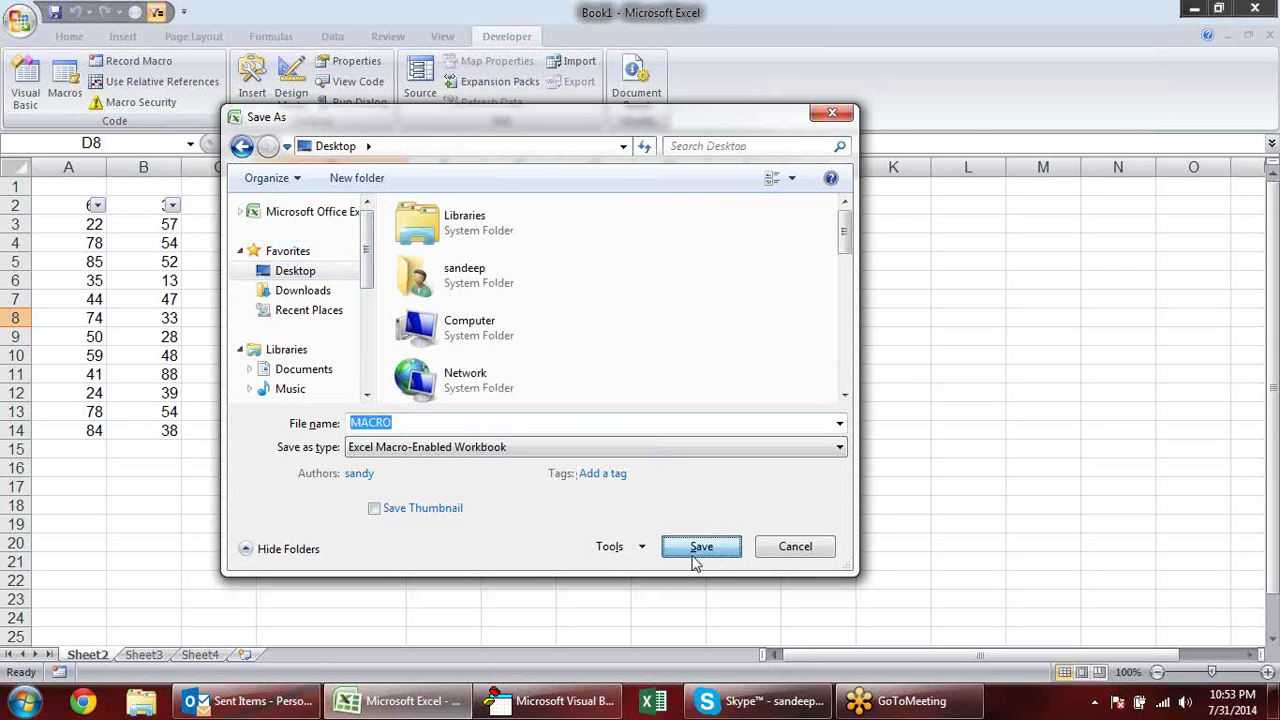
pyautogui.click(370, 451)
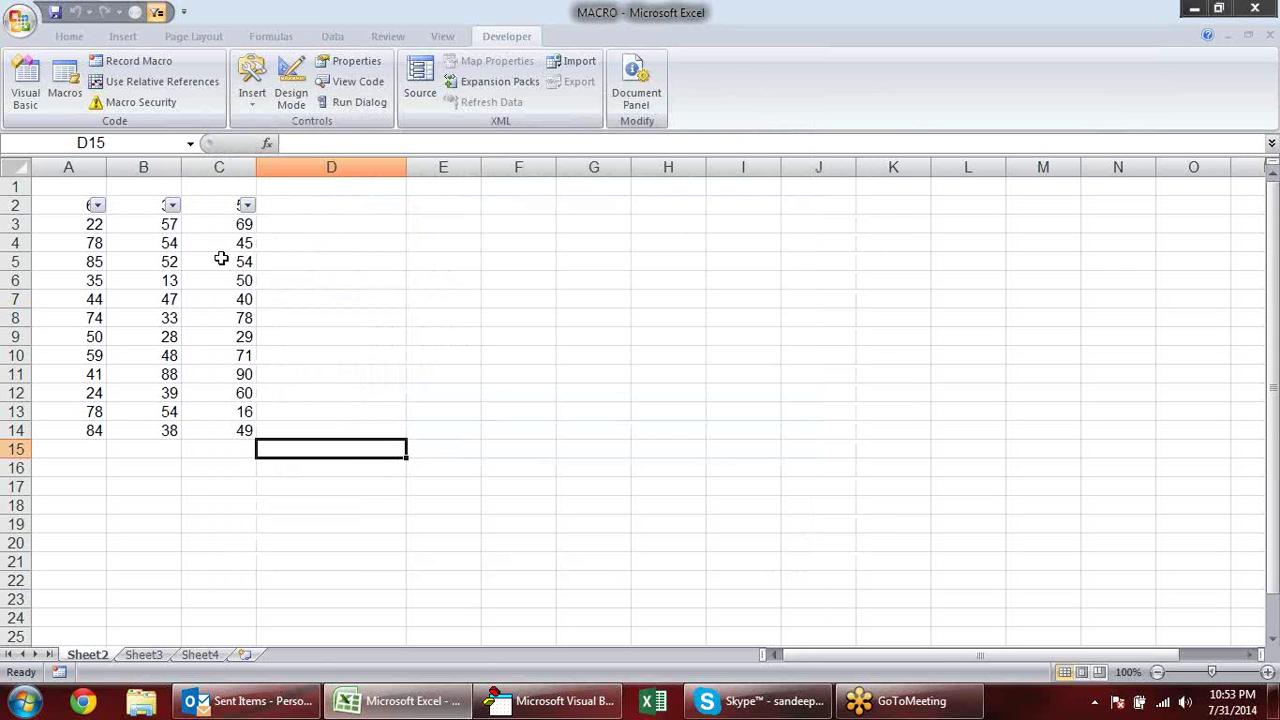
# Close Excel and reopen the MACRO workbook from its Desktop icon
pyautogui.click(1255, 9)
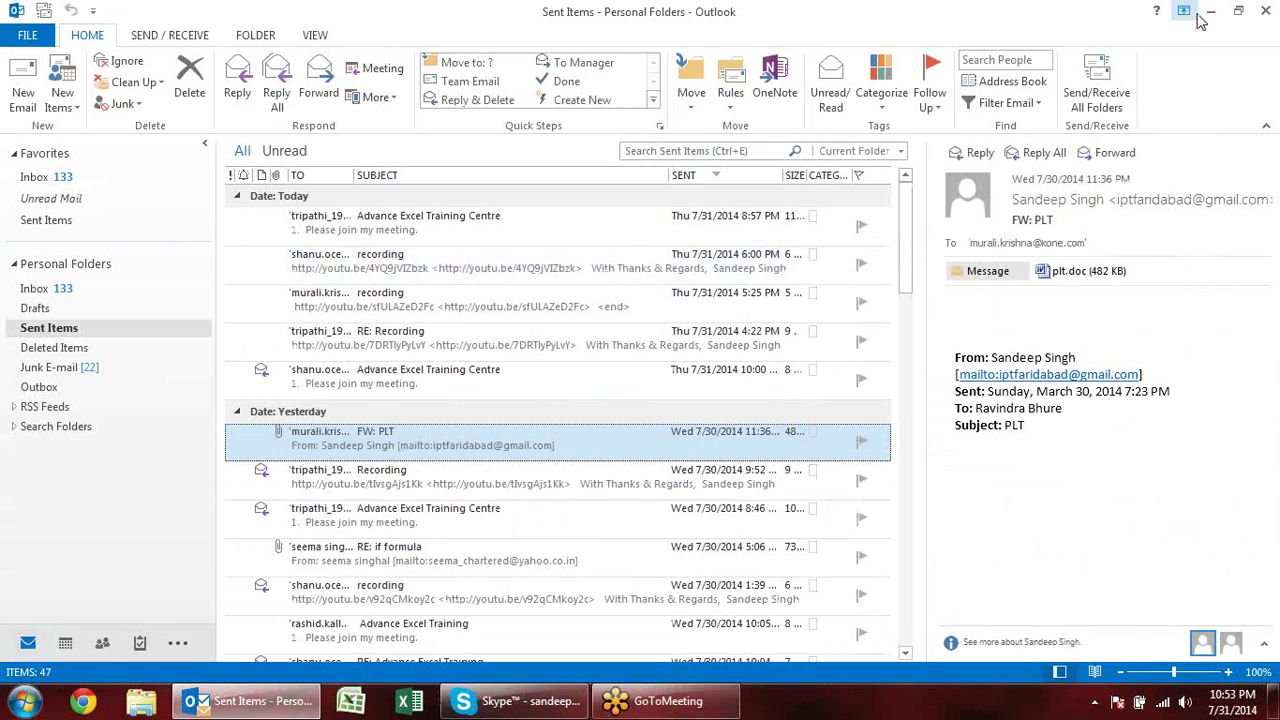
pyautogui.click(1195, 10)
pyautogui.click(556, 48)
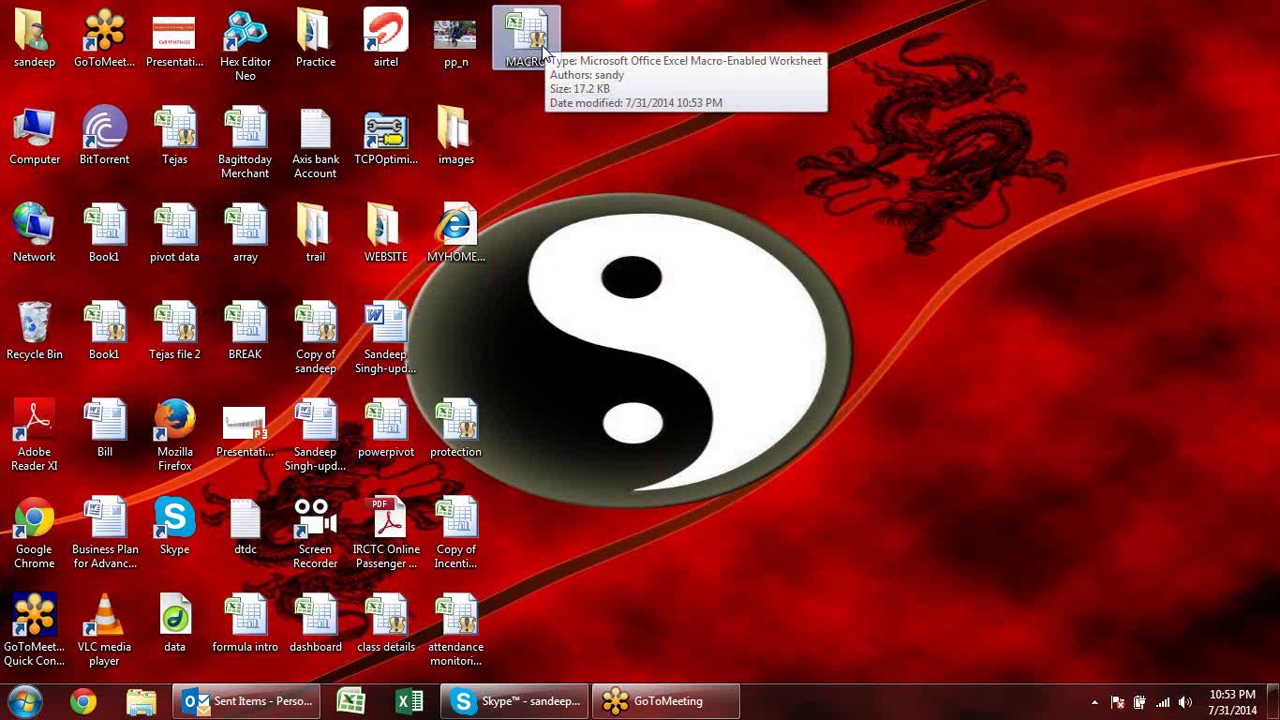
pyautogui.doubleClick(545, 50)
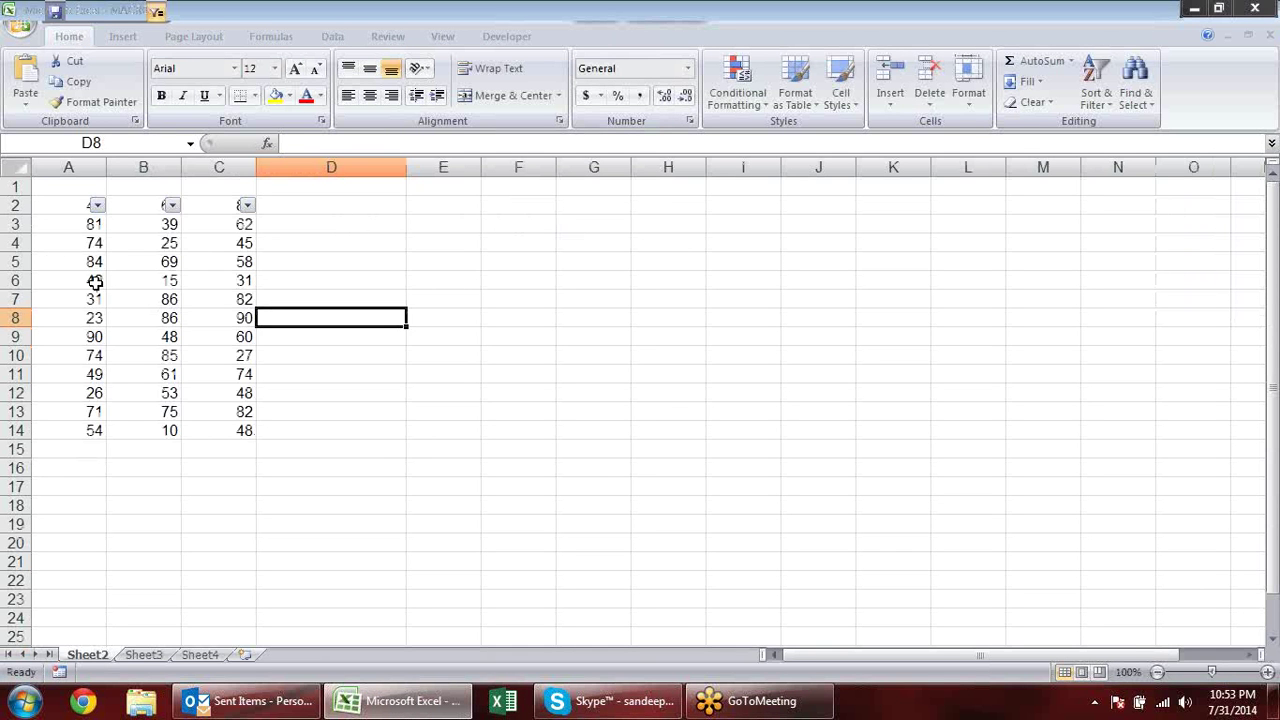
# Select the number block A3:C13 on Sheet2, then click D11 to clear it
pyautogui.moveTo(96, 223); pyautogui.dragTo(245, 414)
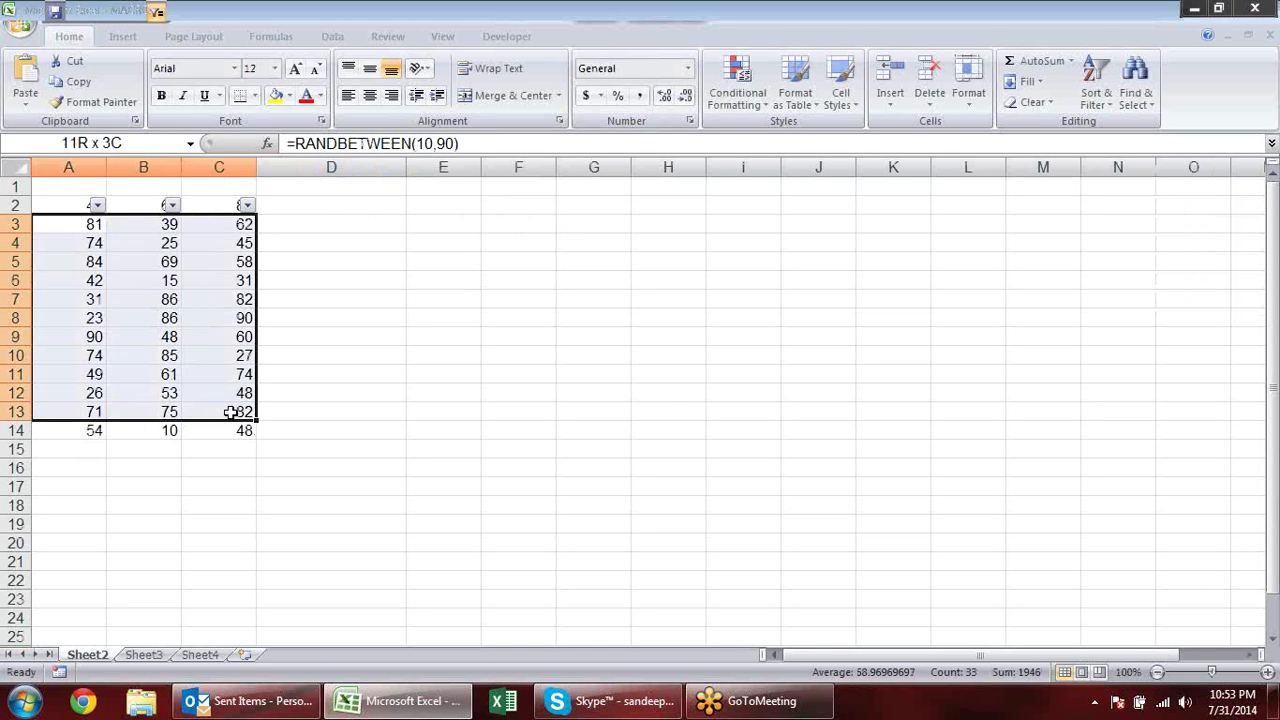
pyautogui.click(346, 375)
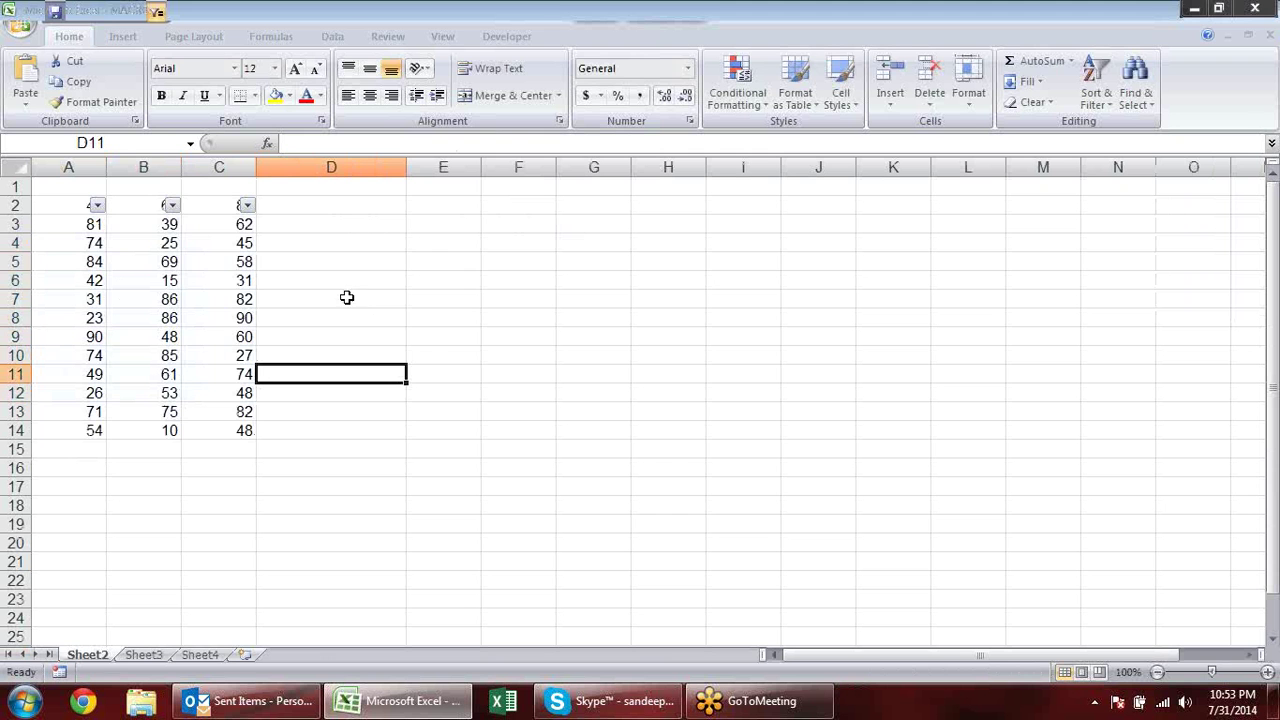
pyautogui.click(517, 37)
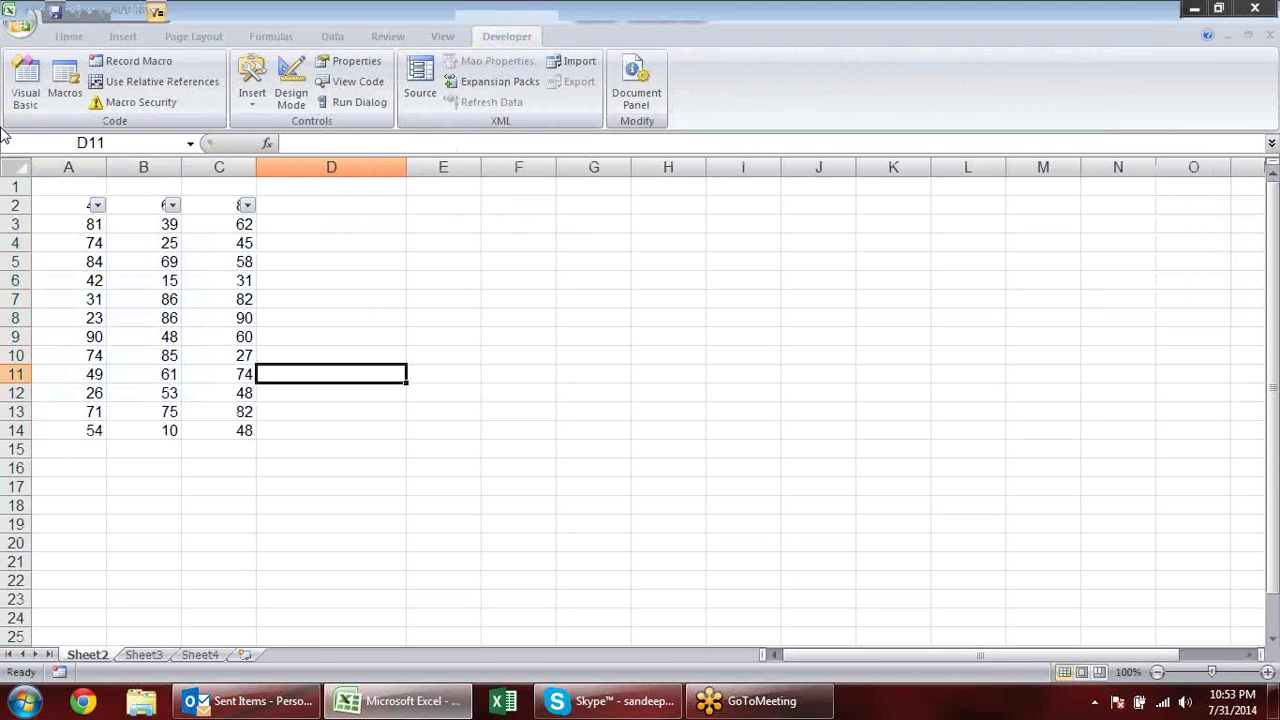
# Open the VBA editor and read through the code of Module1 and Module2
pyautogui.click(28, 82)
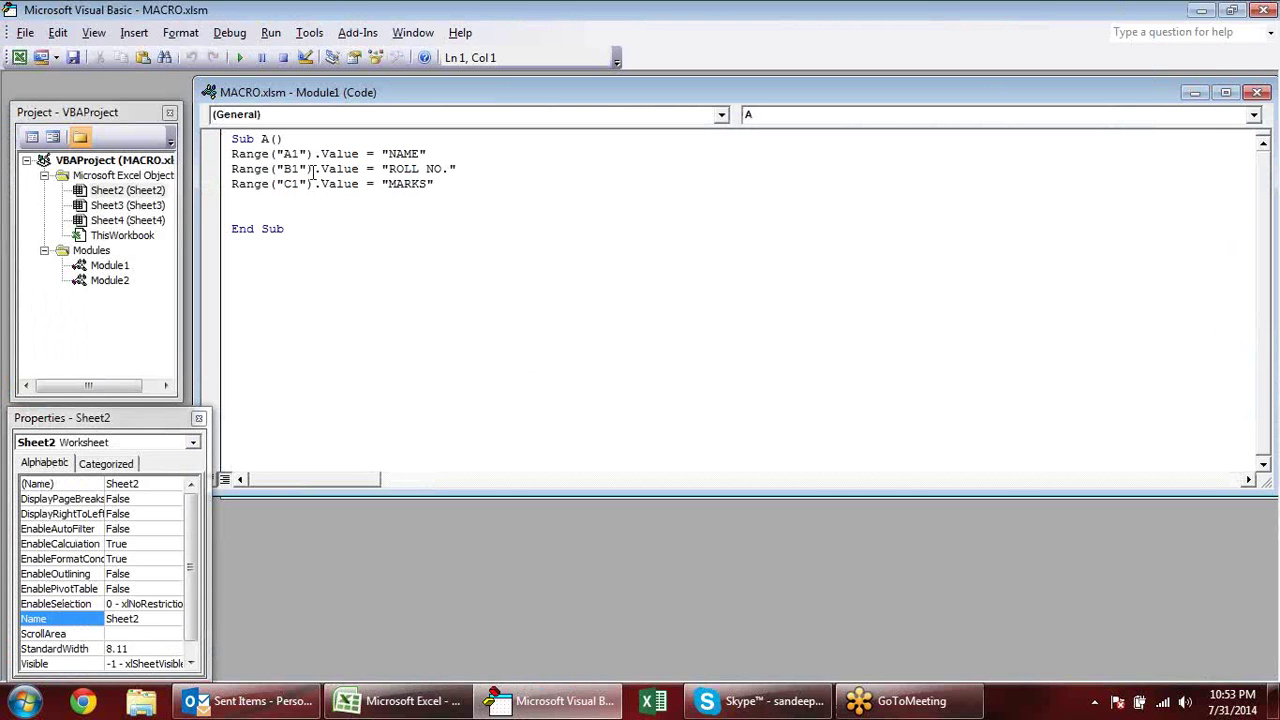
pyautogui.click(118, 266)
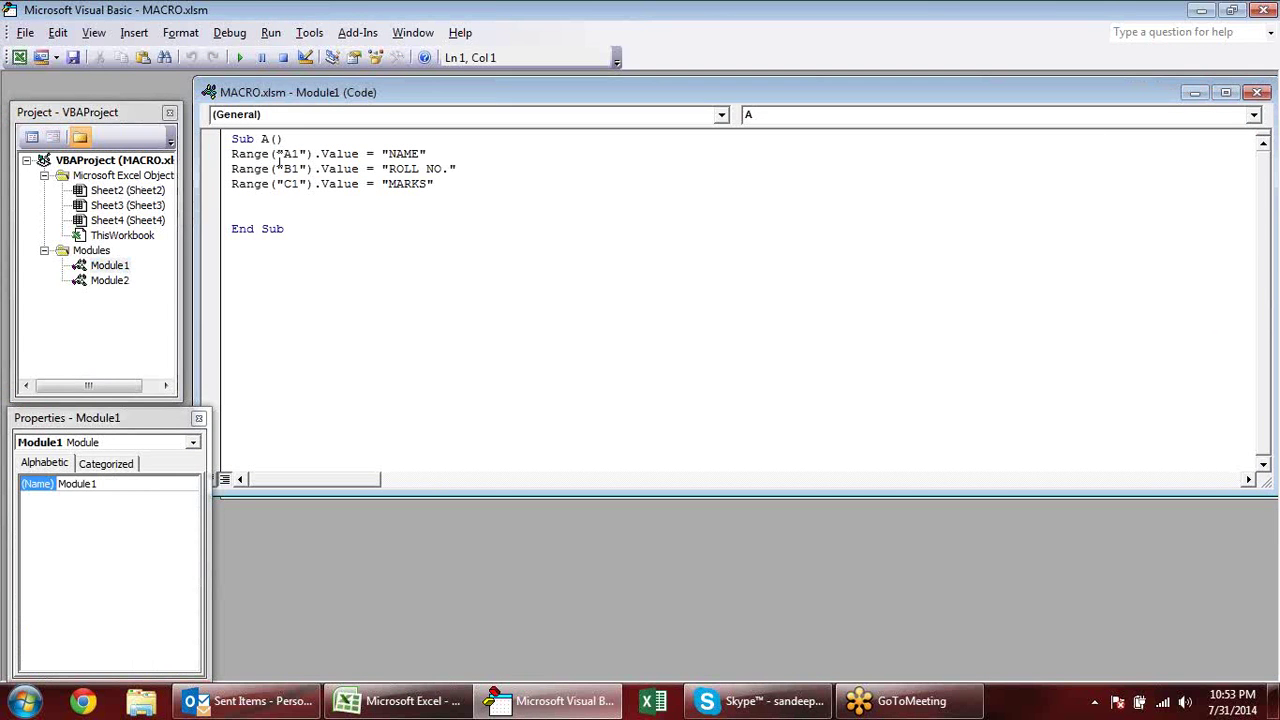
pyautogui.doubleClick(110, 281)
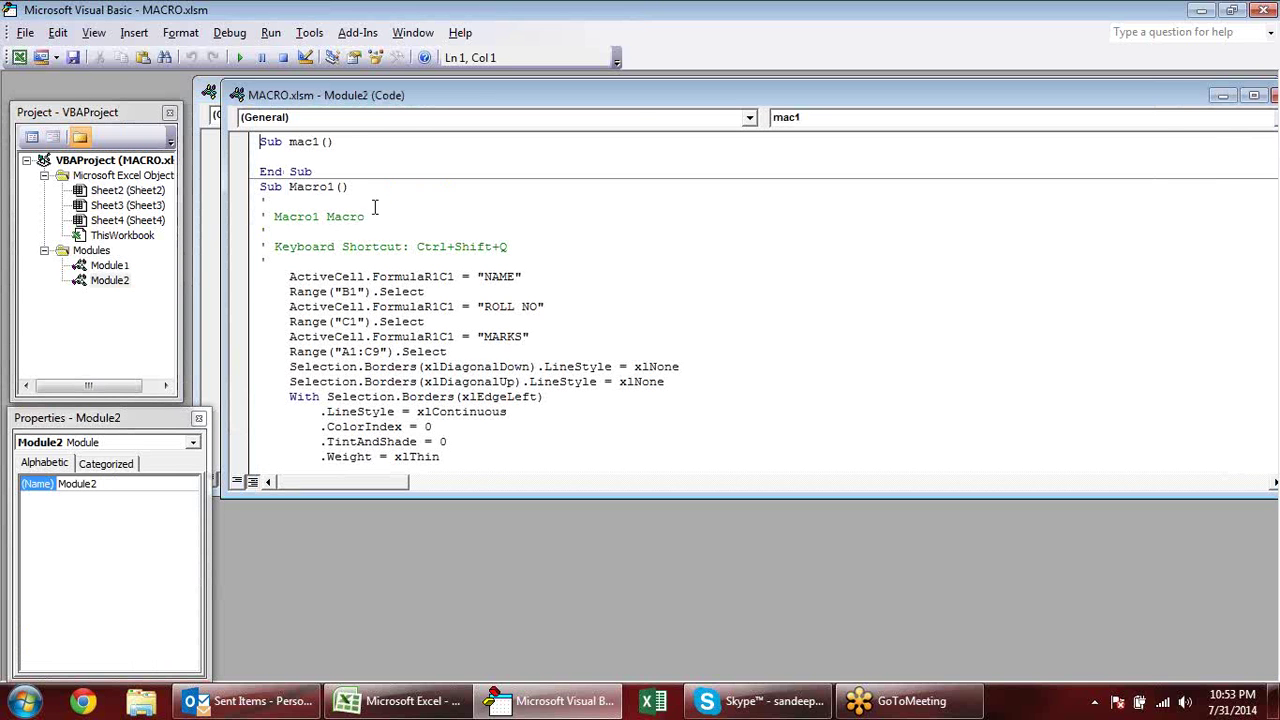
pyautogui.scroll(-20, 435, 390)
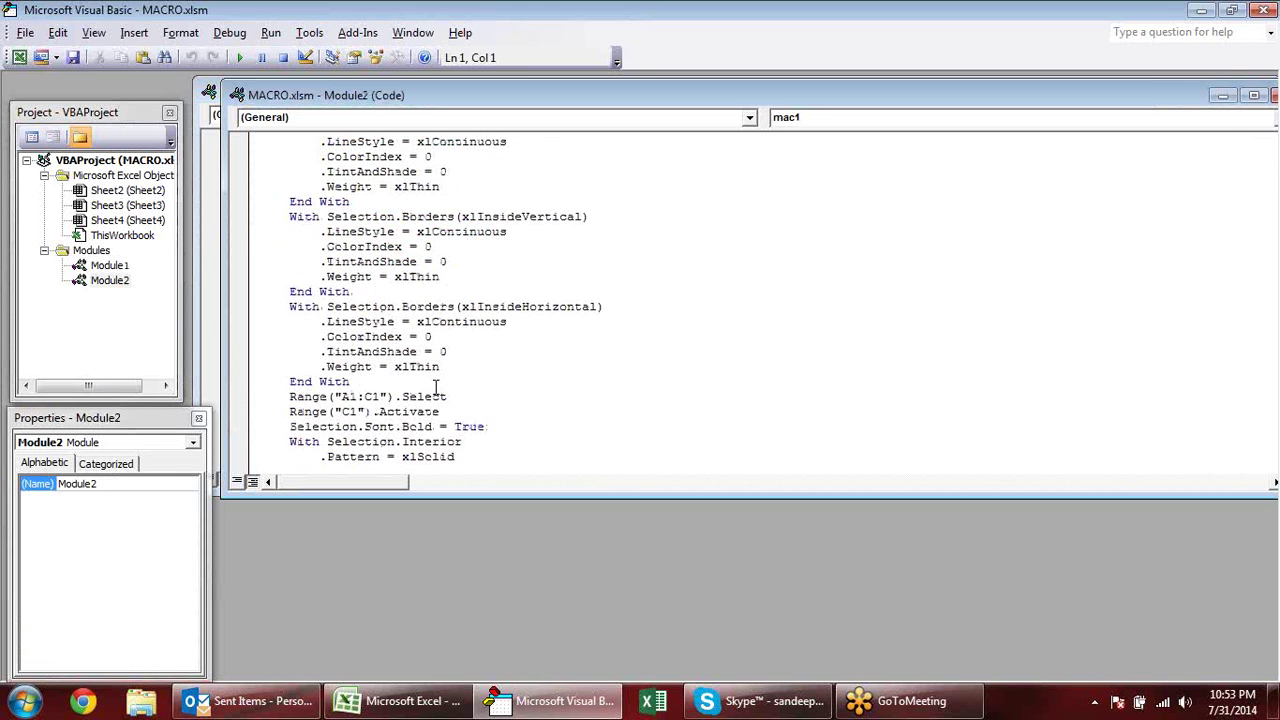
pyautogui.scroll(-5, 435, 390)
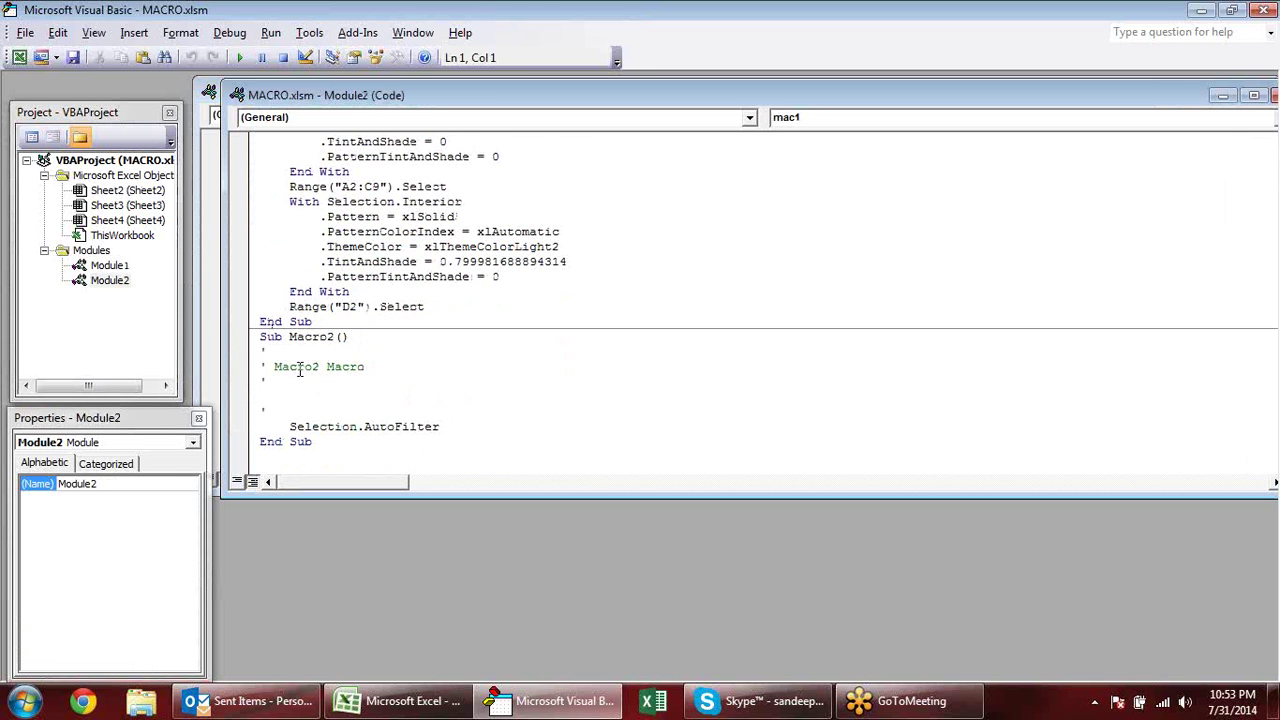
# Check Excel's Home tab, scroll back up Module2's code, then switch to Outlook
pyautogui.click(383, 703)
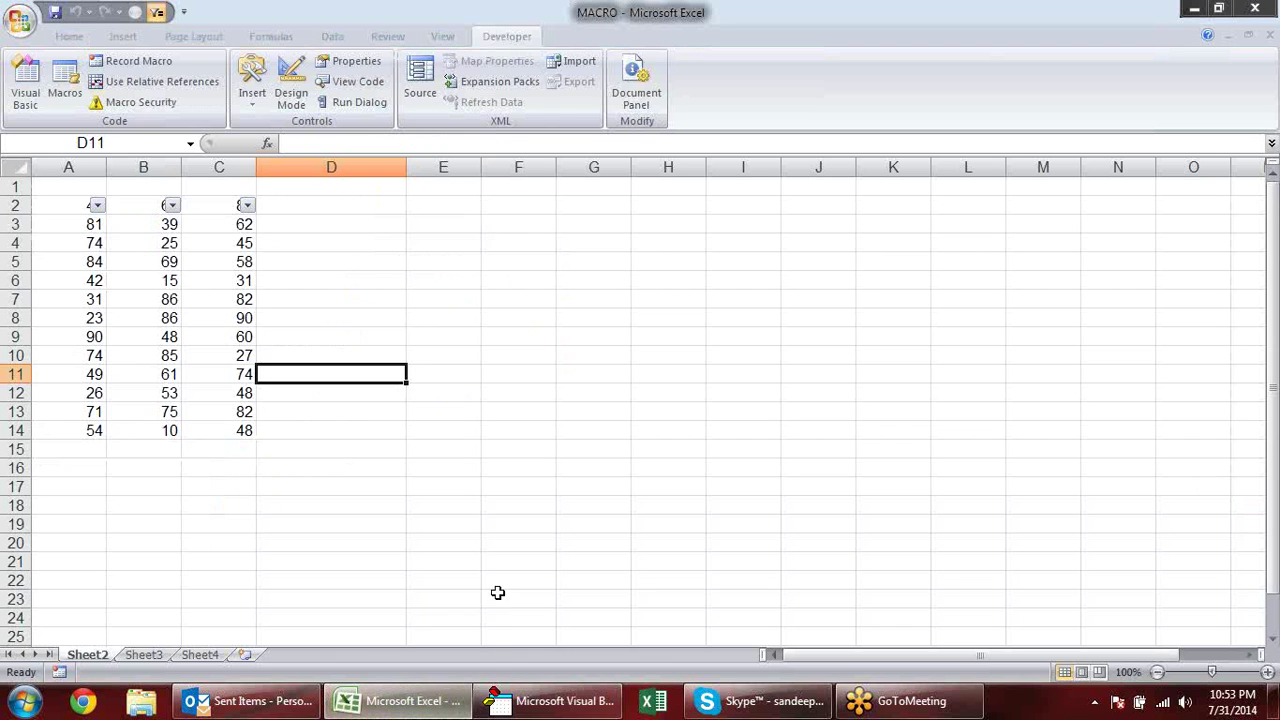
pyautogui.click(69, 36)
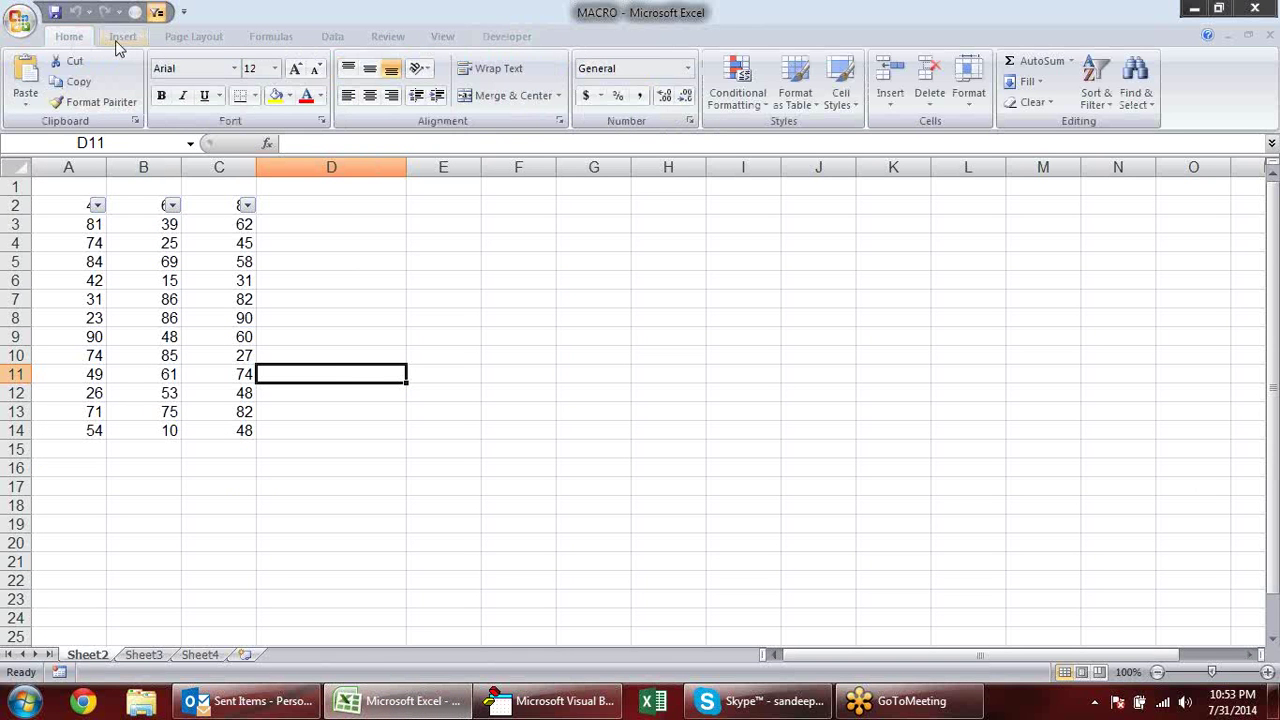
pyautogui.click(515, 700)
pyautogui.scroll(20, 576, 368)
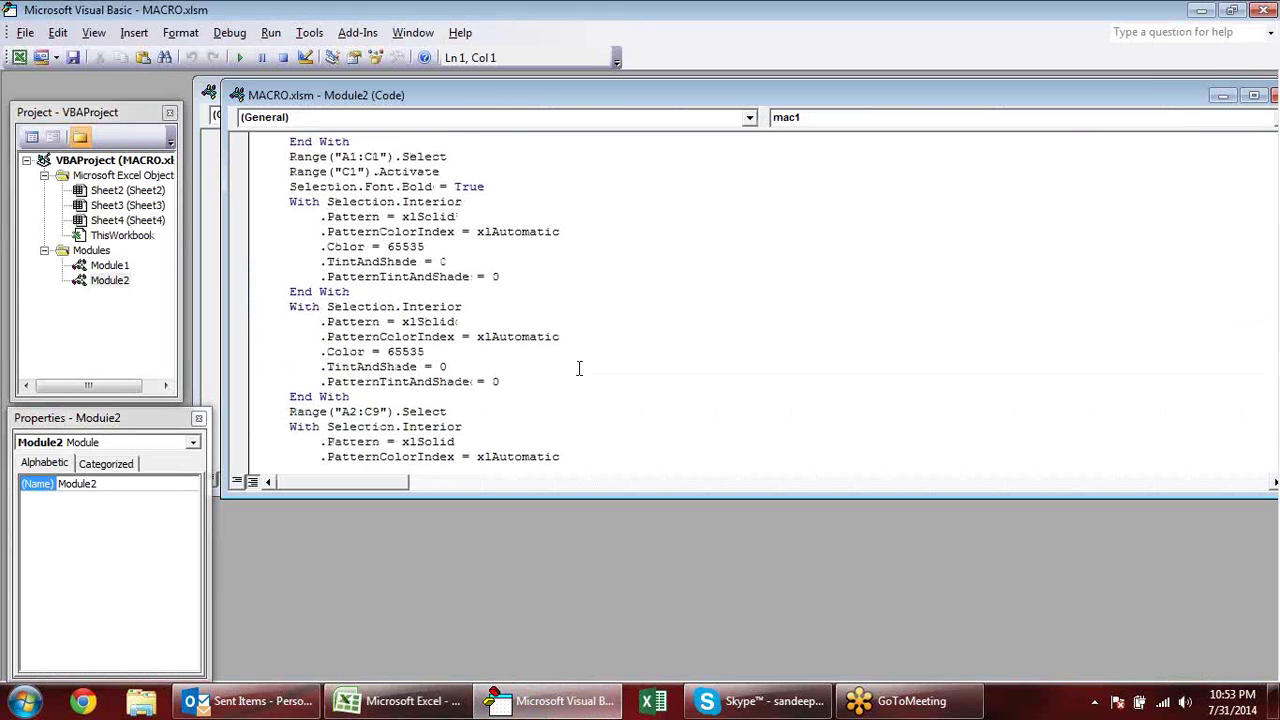
pyautogui.scroll(3, 576, 368)
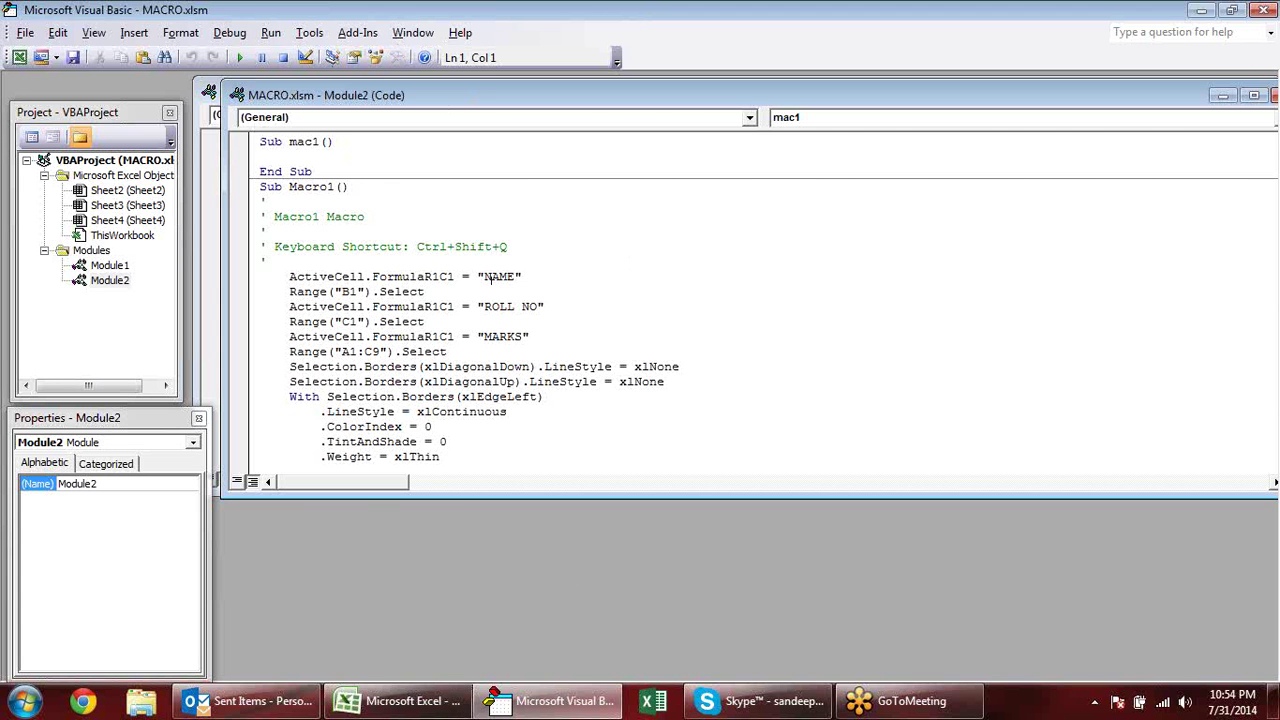
pyautogui.click(250, 701)
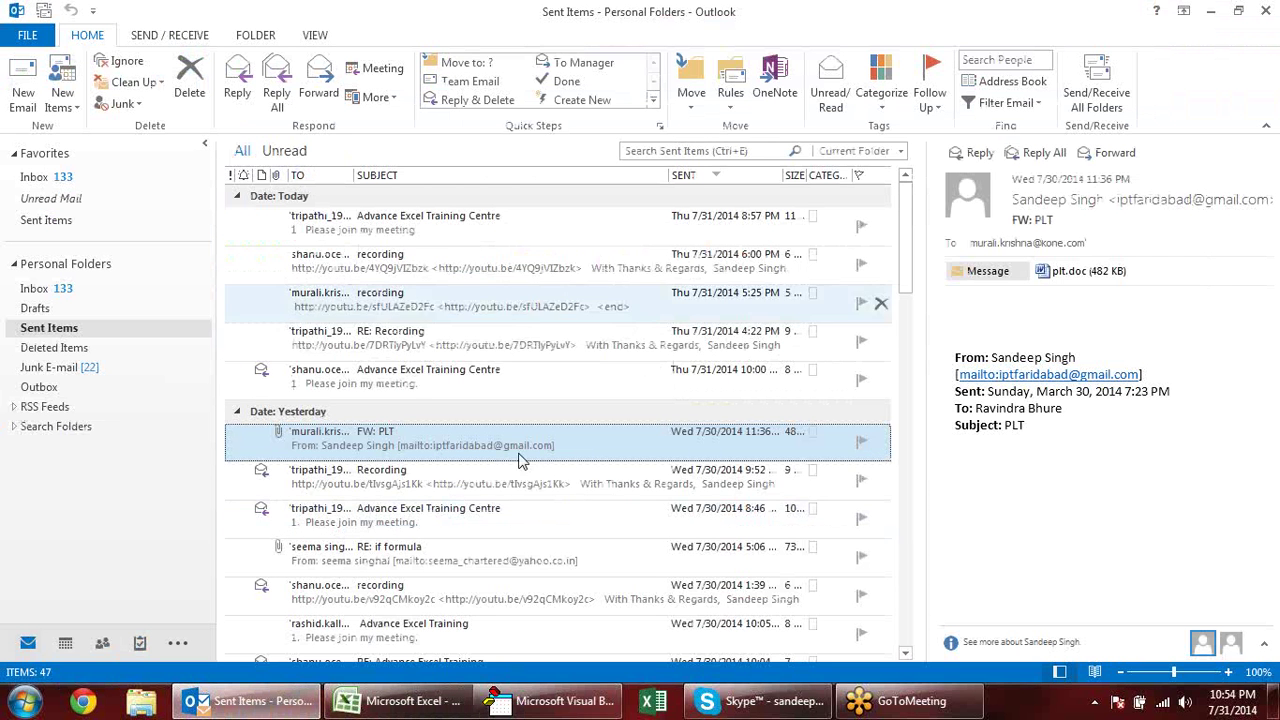
# Open the plt.doc attachment read-only in Word, browse it, and return to Module2's code
pyautogui.doubleClick(1075, 275)
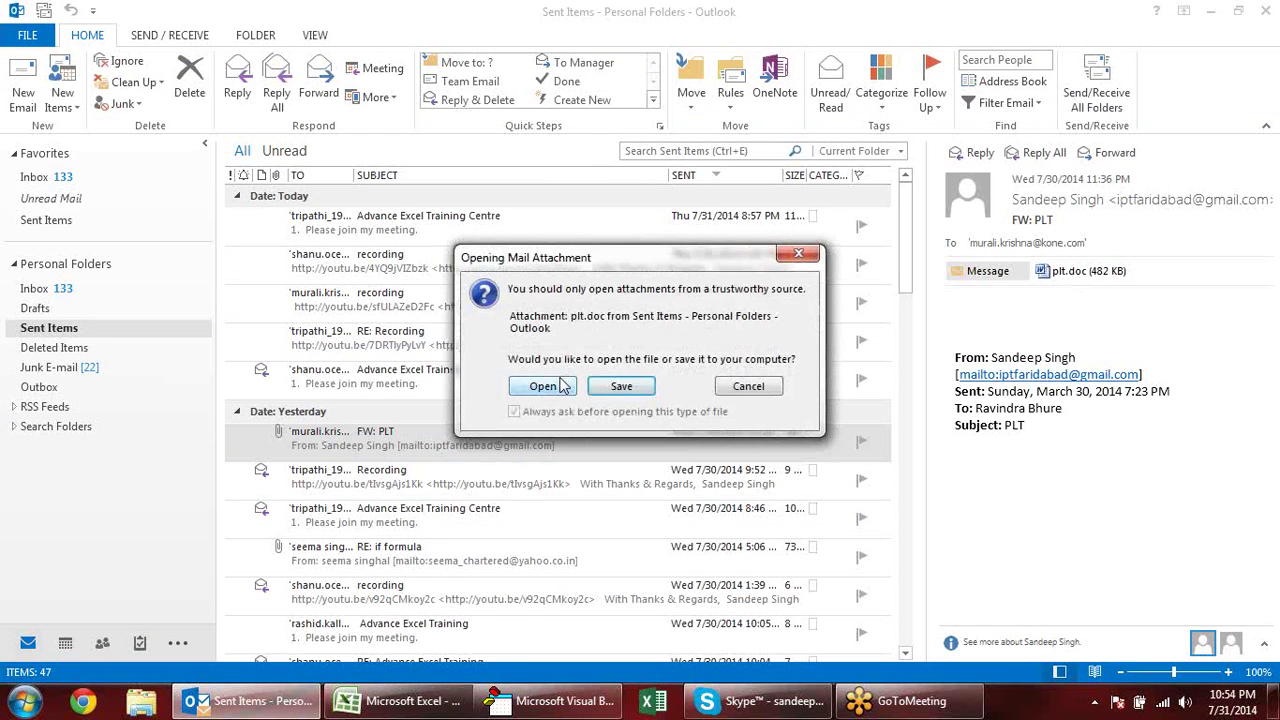
pyautogui.click(565, 385)
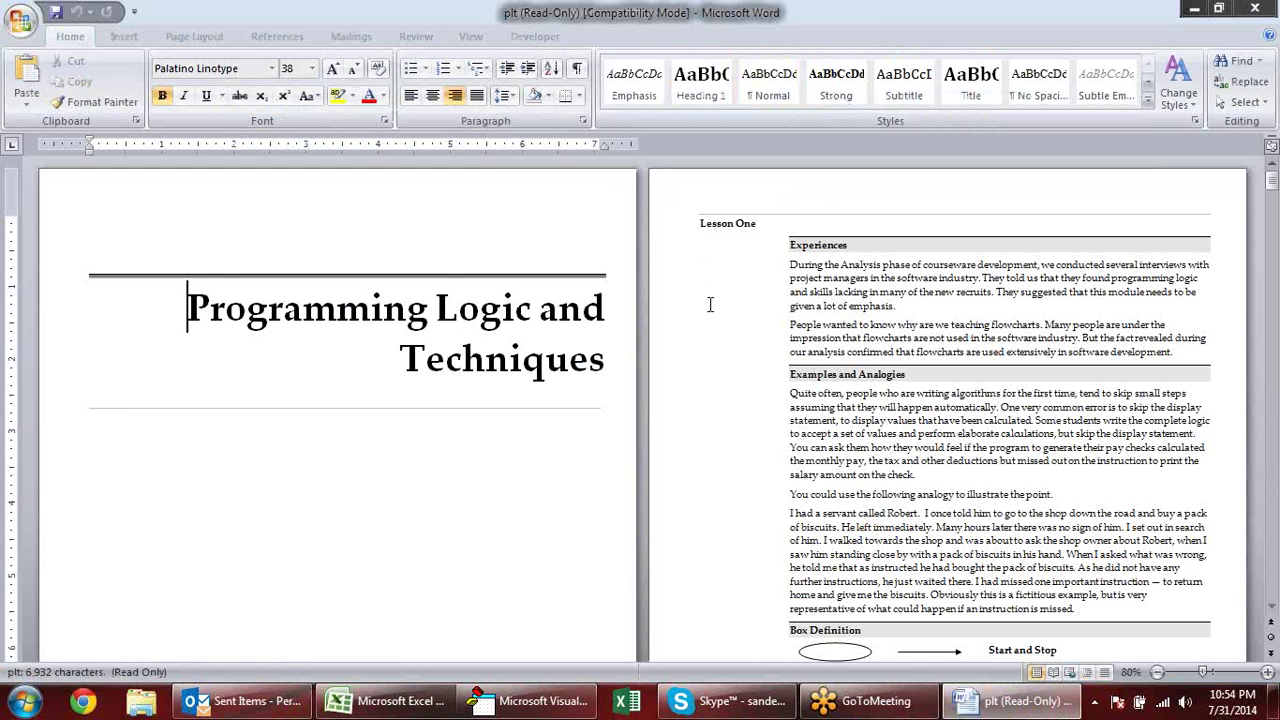
pyautogui.scroll(5, 716, 305)
pyautogui.scroll(-3, 716, 305)
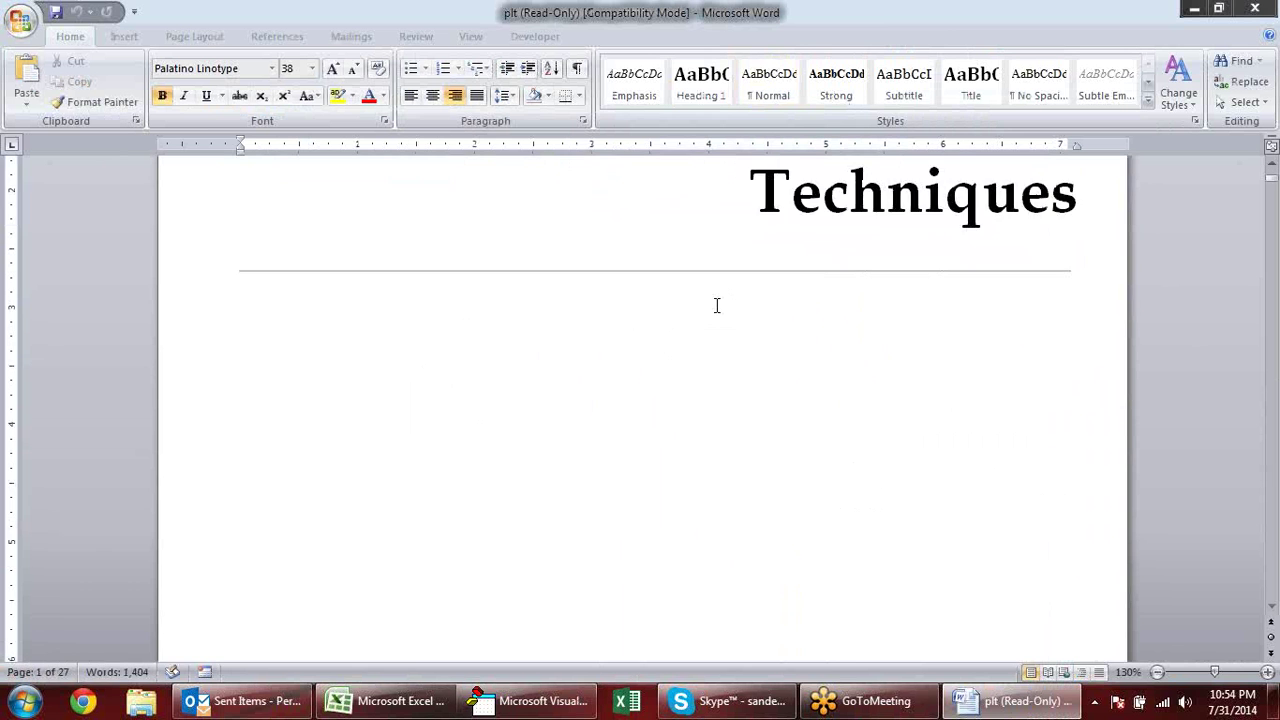
pyautogui.scroll(-15, 716, 305)
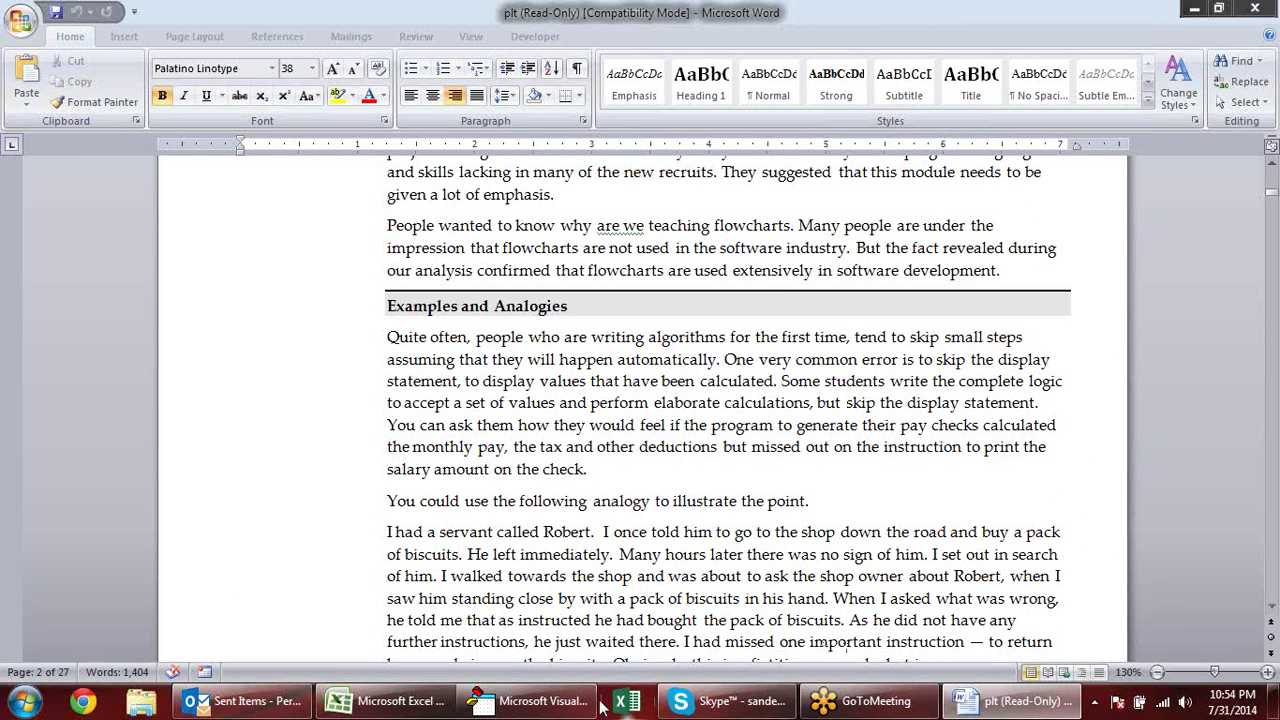
pyautogui.click(535, 701)
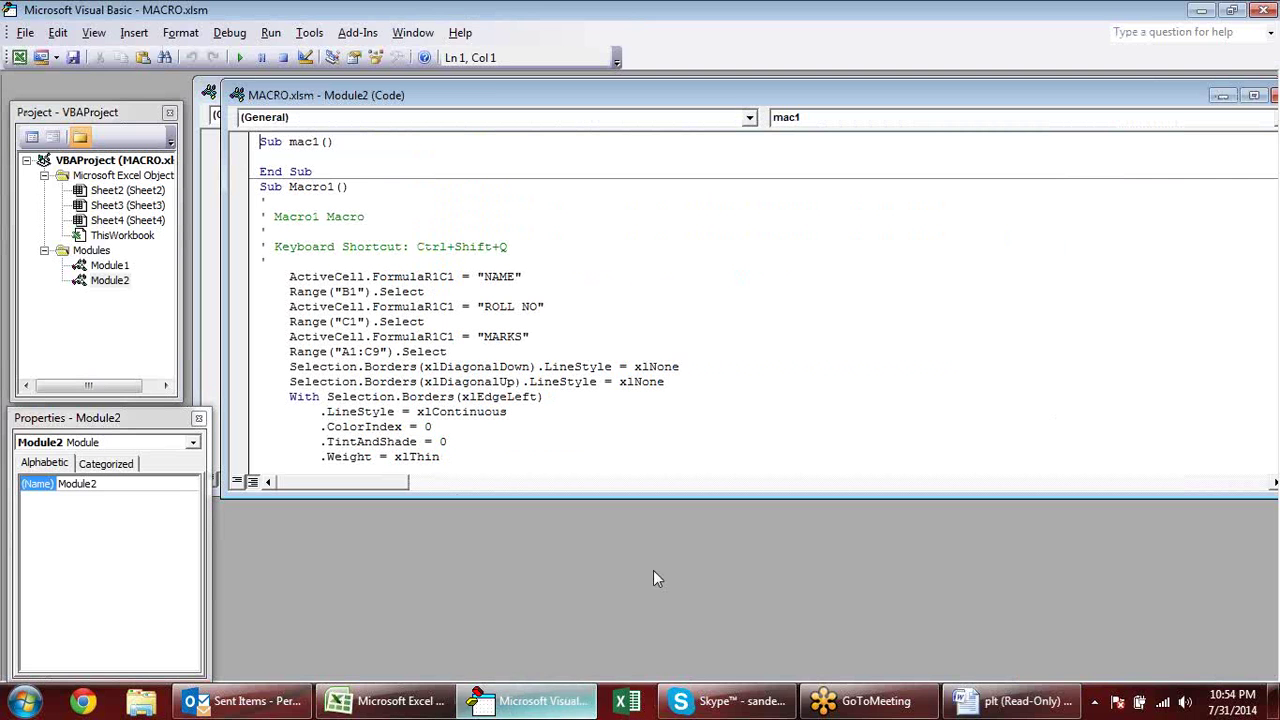
# Open macro A in Module1 and make the empty Sheet3 active in Excel
pyautogui.doubleClick(108, 266)
pyautogui.click(352, 183)
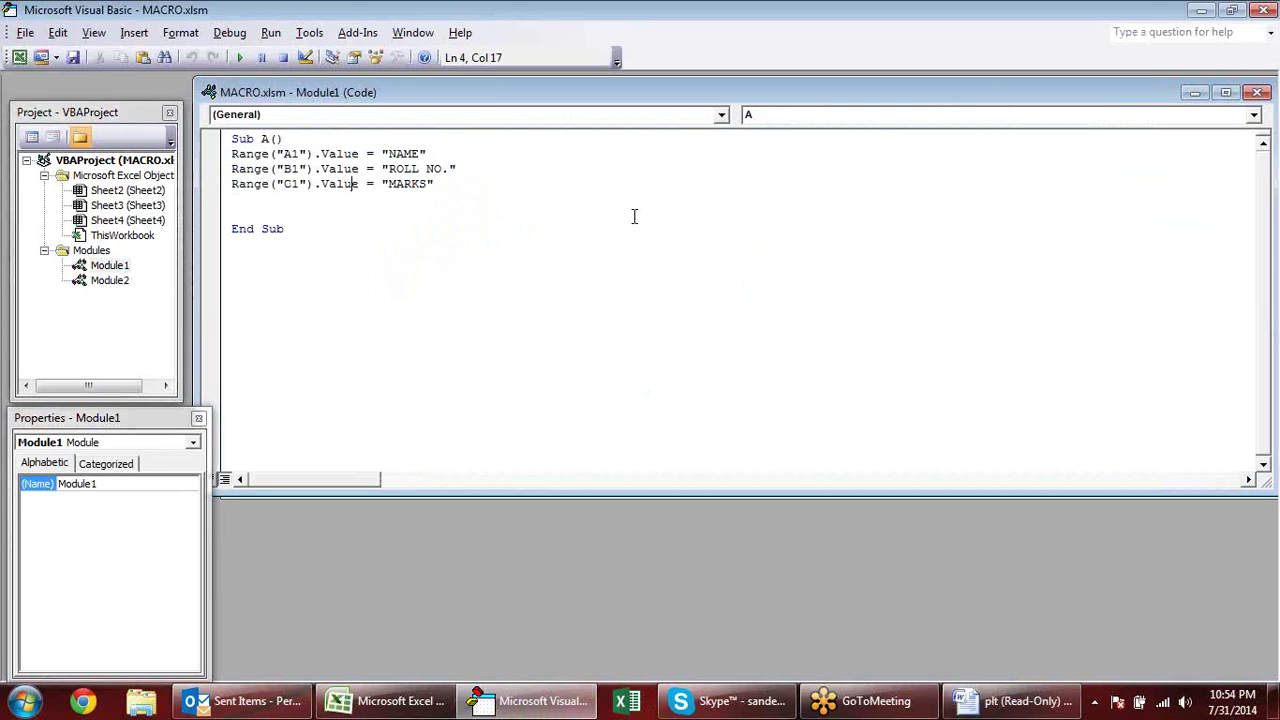
pyautogui.click(355, 699)
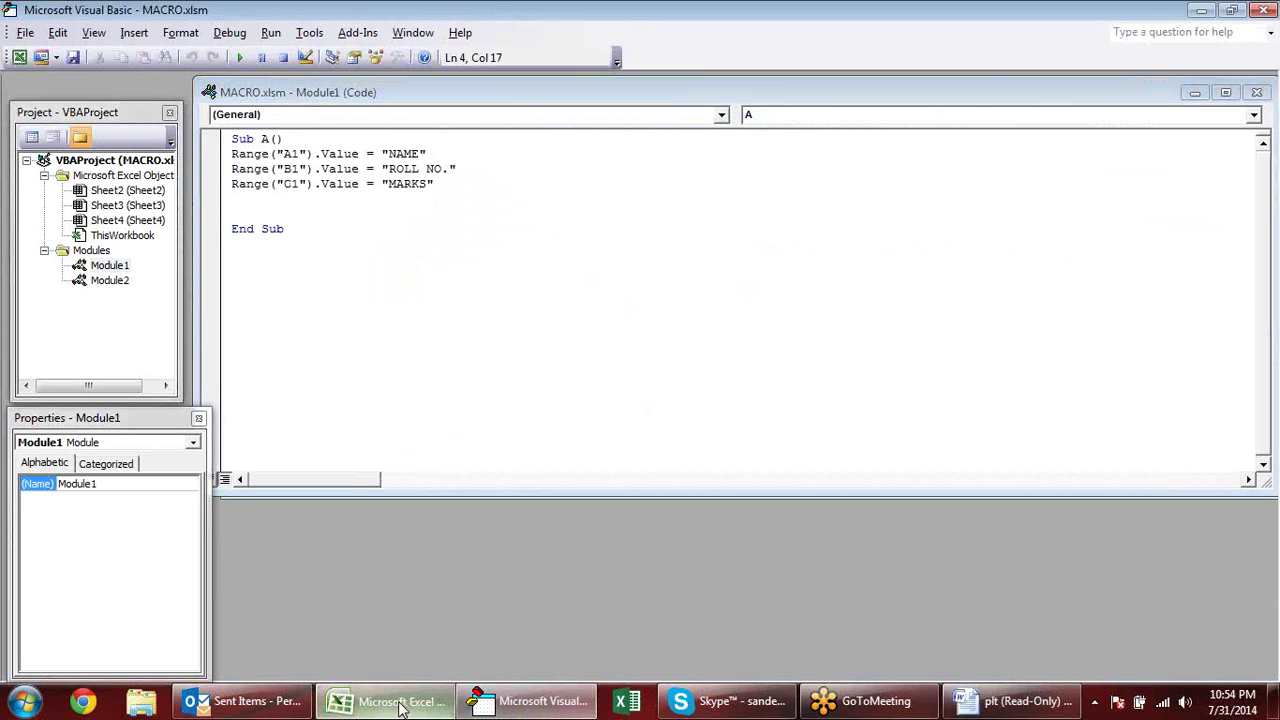
pyautogui.click(143, 654)
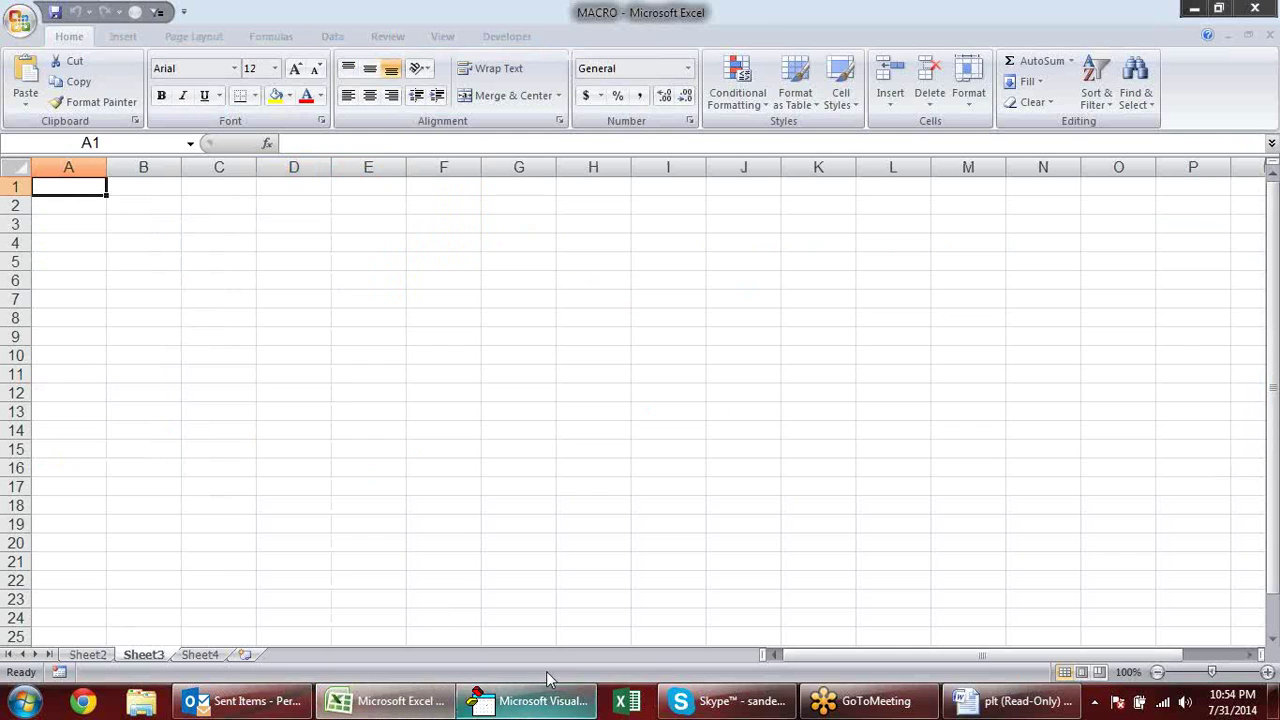
pyautogui.click(563, 700)
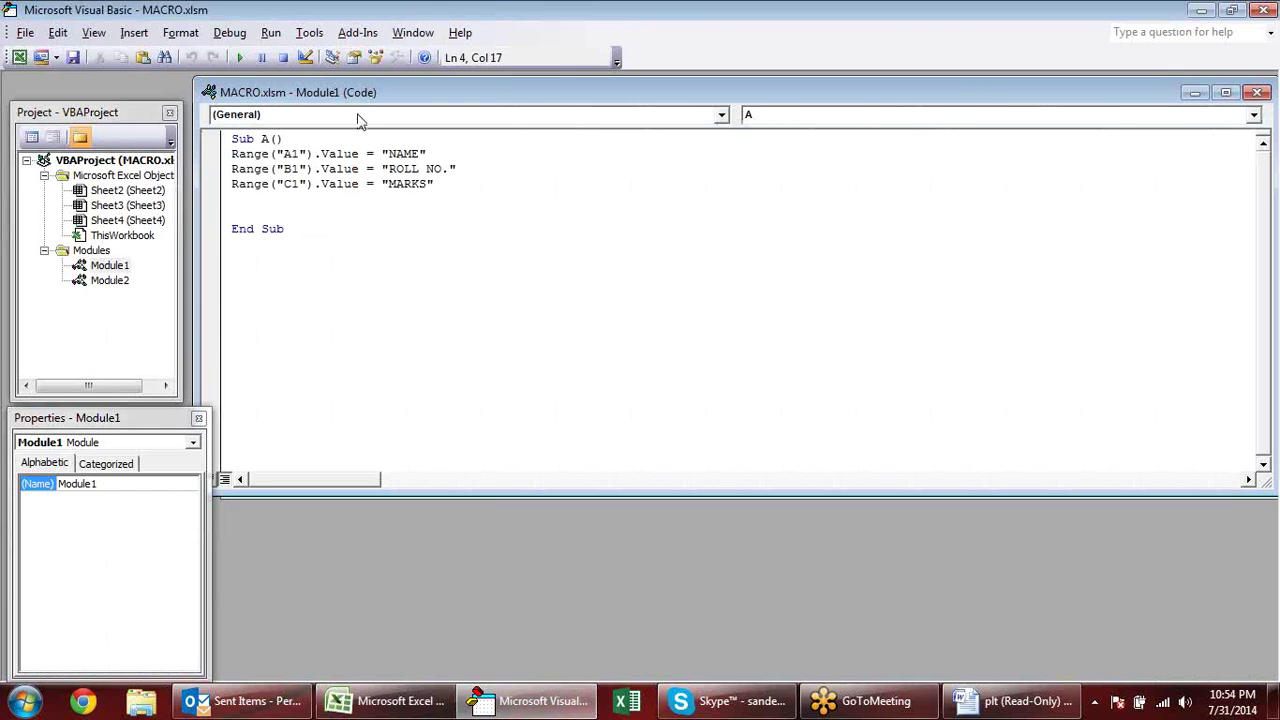
# Run macro A and check that Sheet3 now shows NAME, ROLL NO., MARKS in A1:C1
pyautogui.click(240, 58)
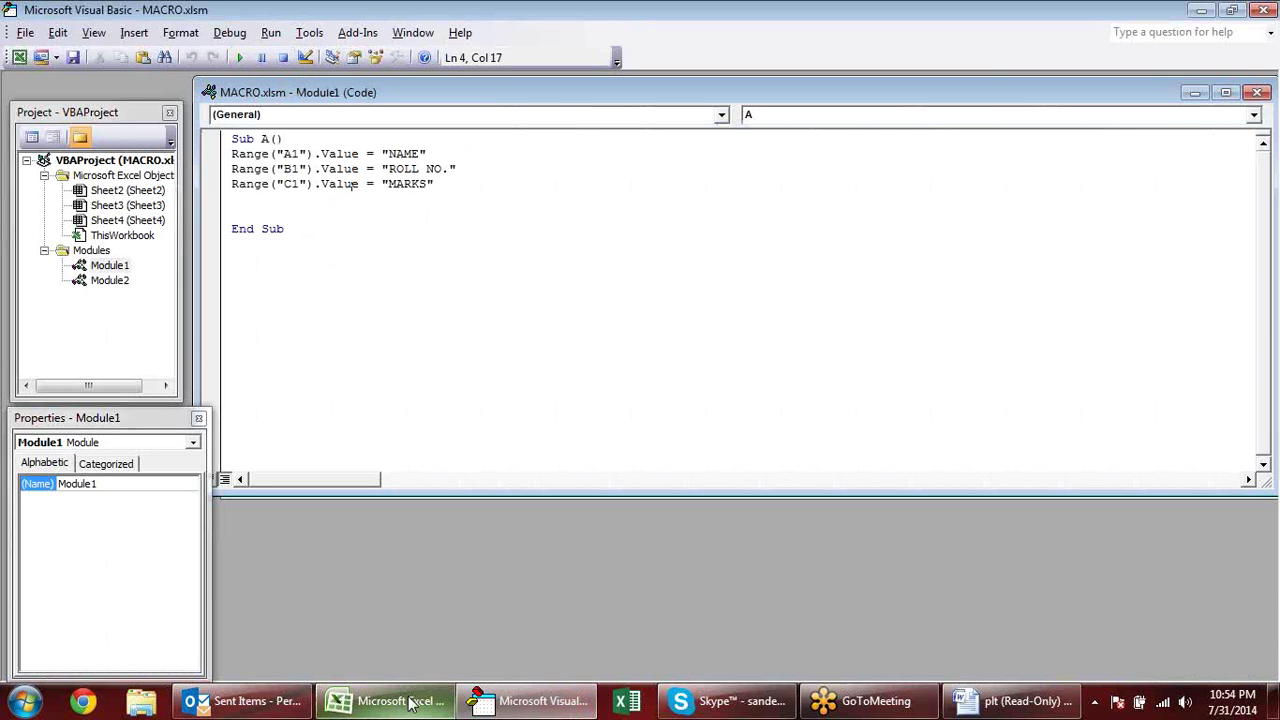
pyautogui.moveTo(418, 703)
pyautogui.click(350, 600)
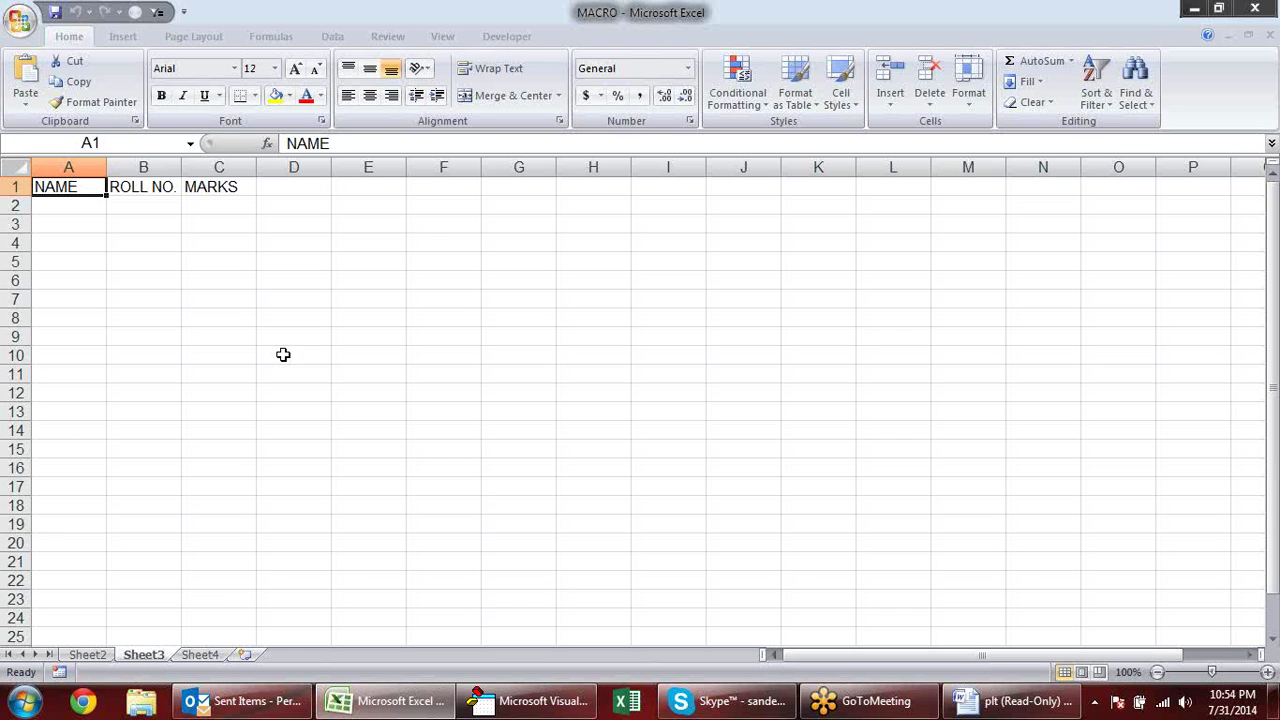
pyautogui.click(507, 36)
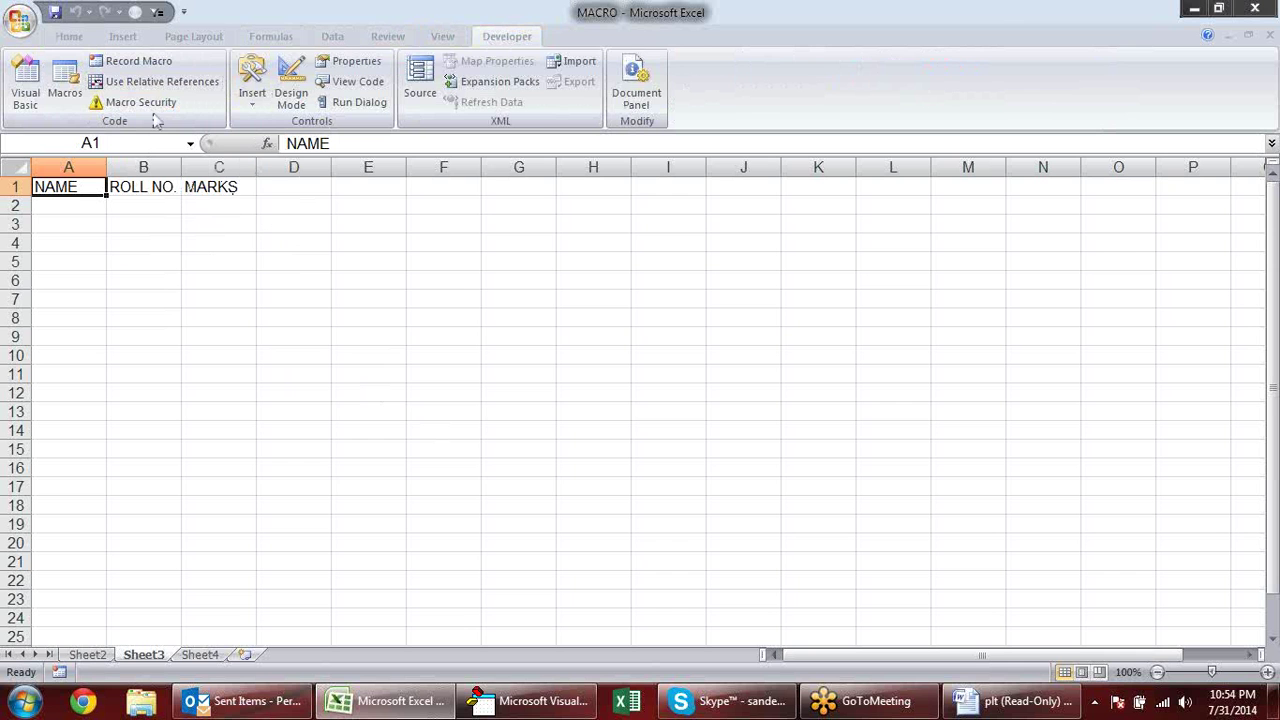
# Start recording Macro3, stored in the Personal Macro Workbook
pyautogui.click(153, 70)
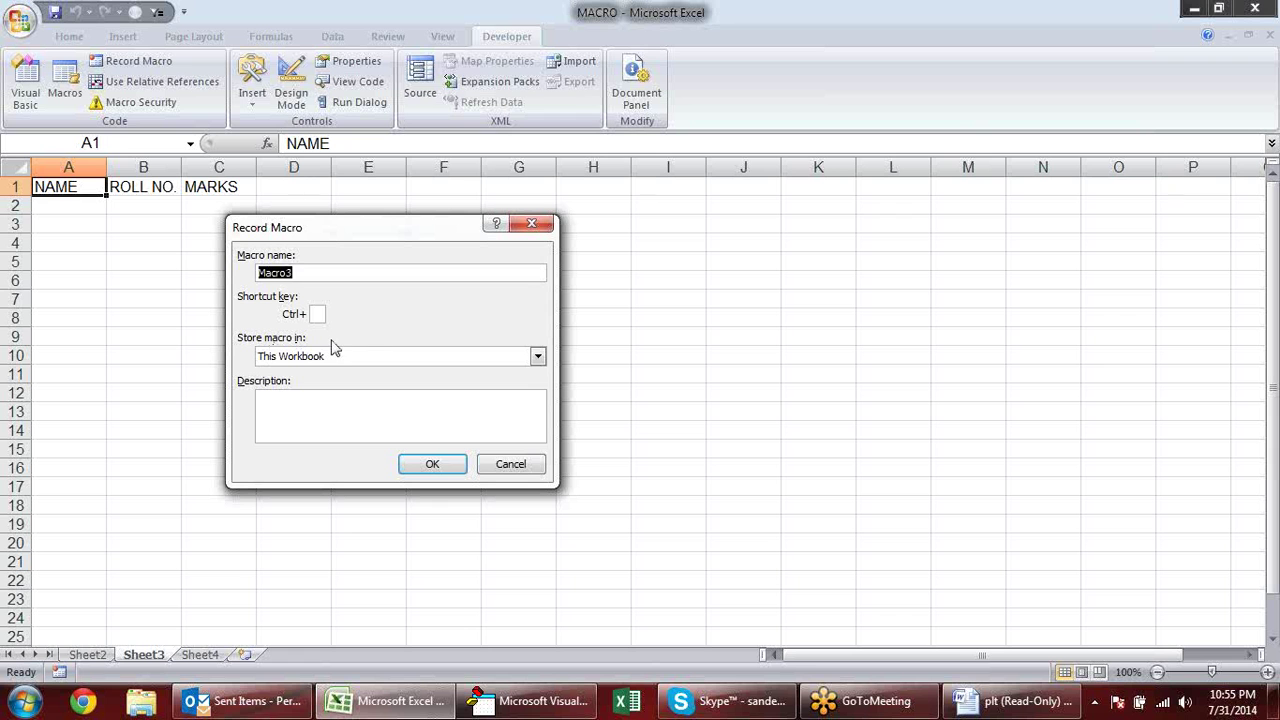
pyautogui.click(538, 356)
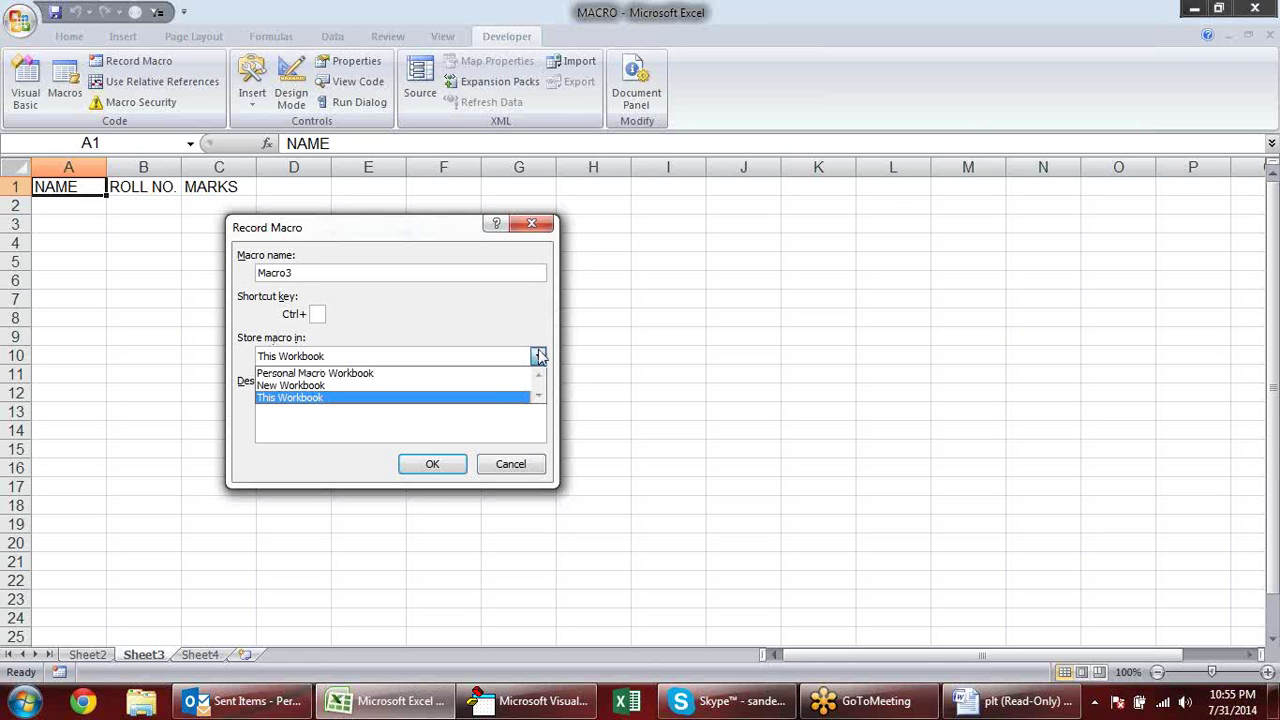
pyautogui.click(417, 374)
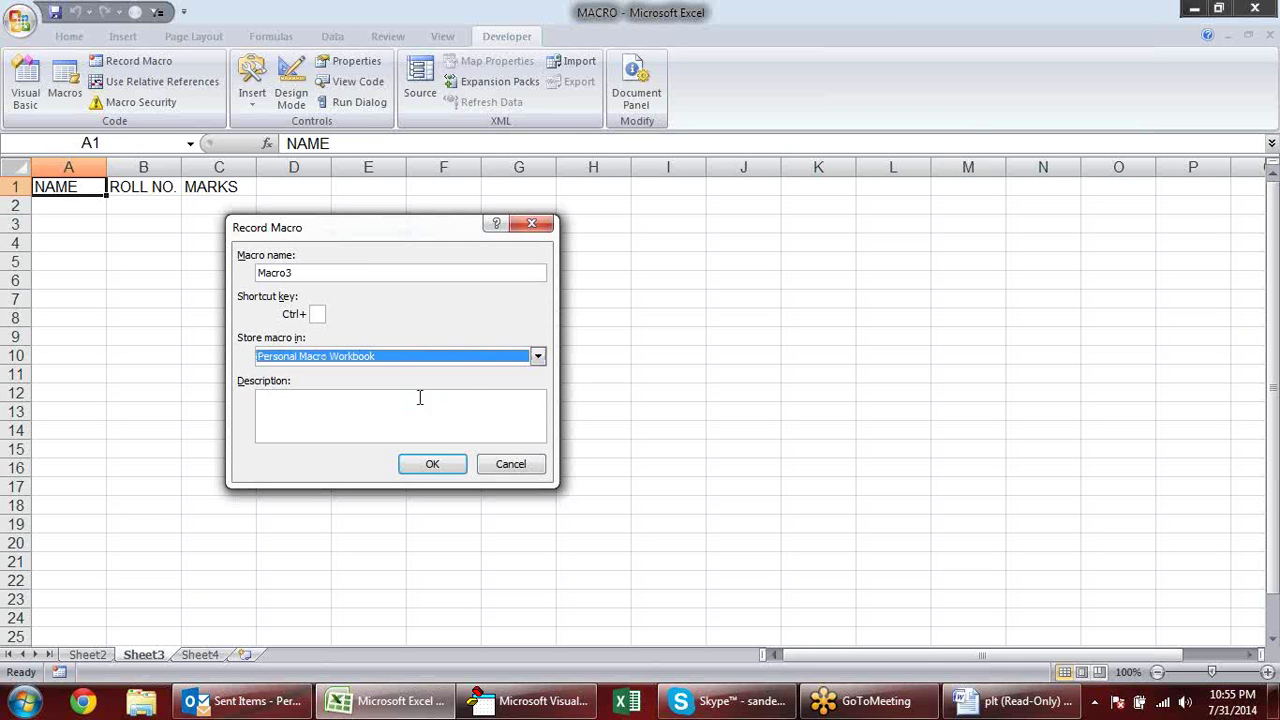
pyautogui.click(446, 465)
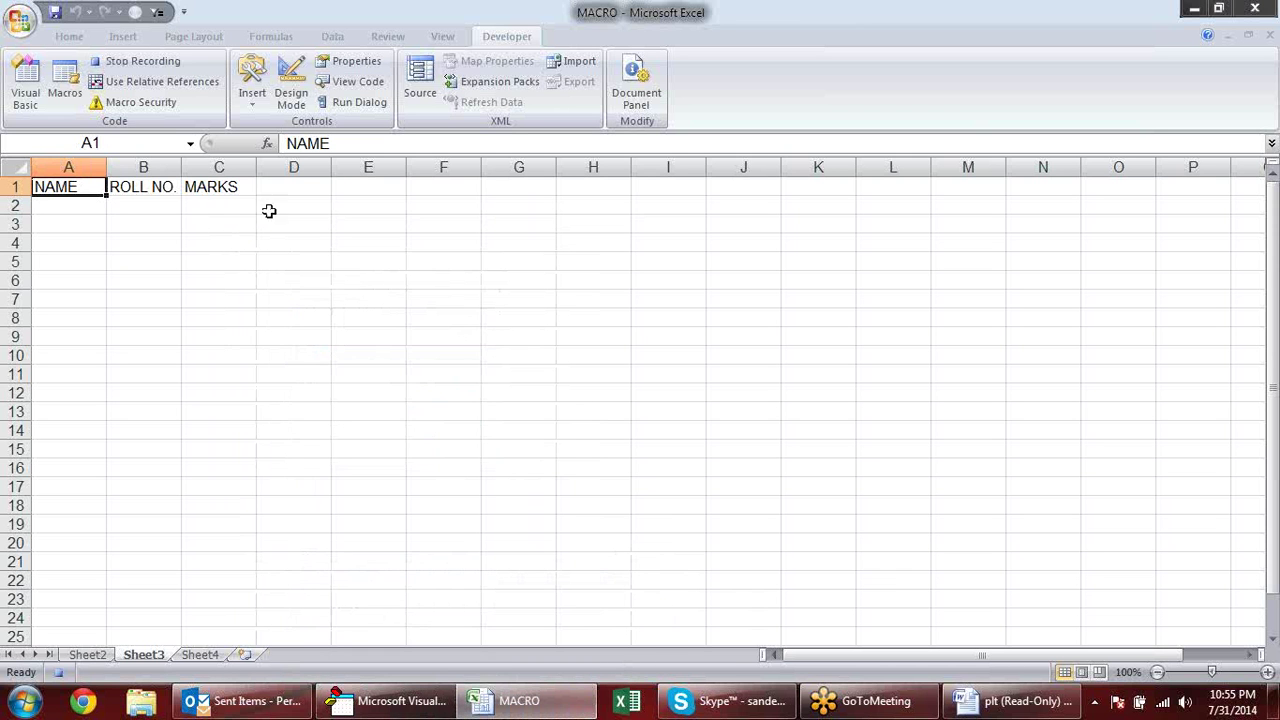
# Add PERSONAL.XLSB!Macro3 from the Macros category to the Quick Access Toolbar in Excel Options
pyautogui.click(15, 30)
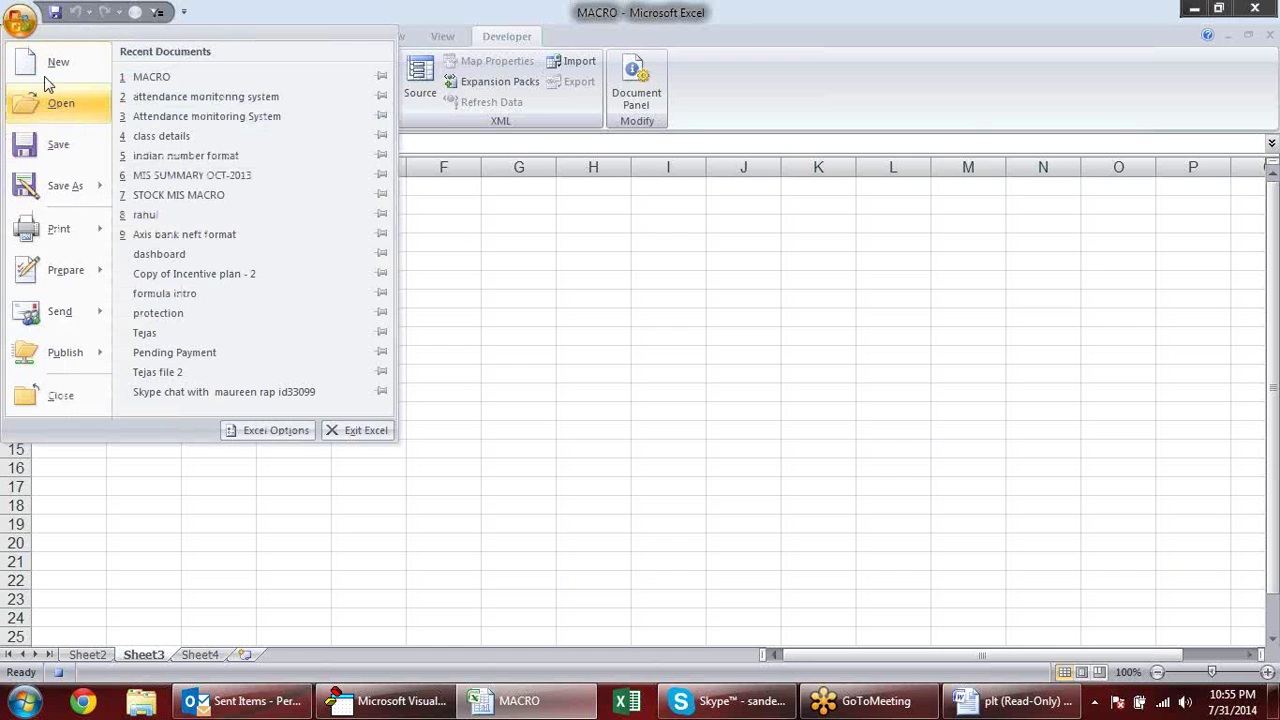
pyautogui.click(267, 430)
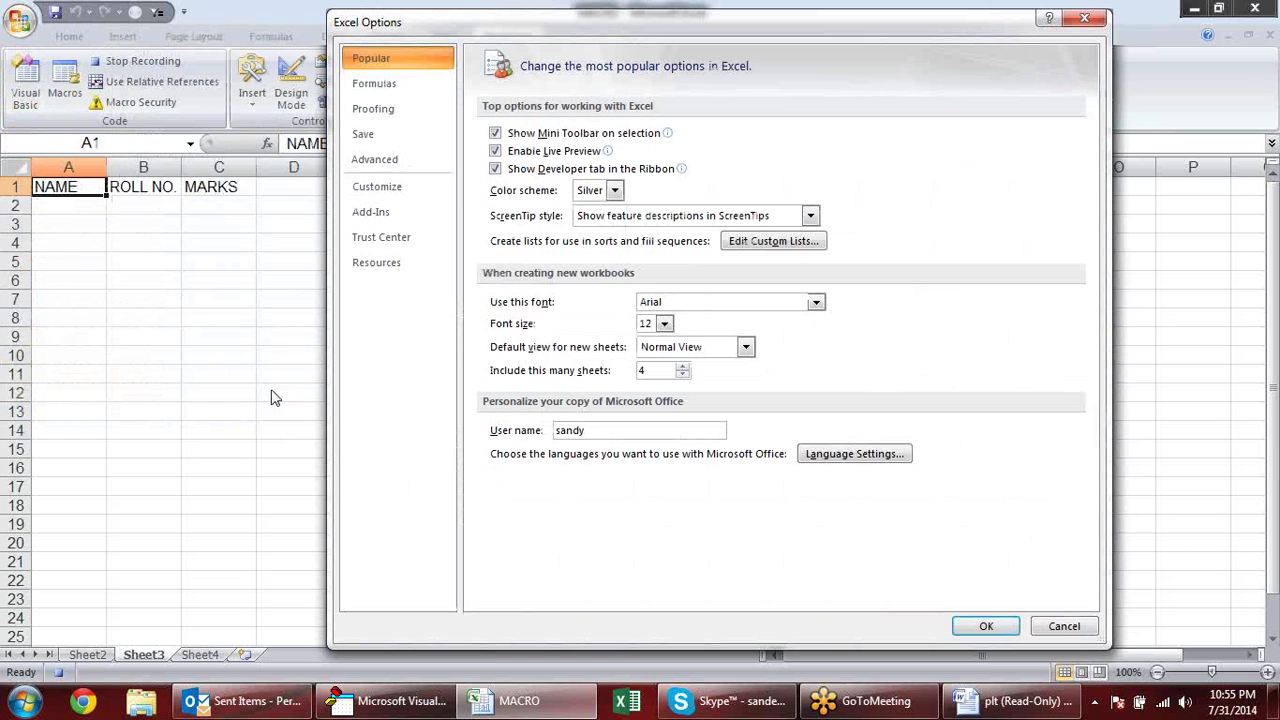
pyautogui.click(420, 194)
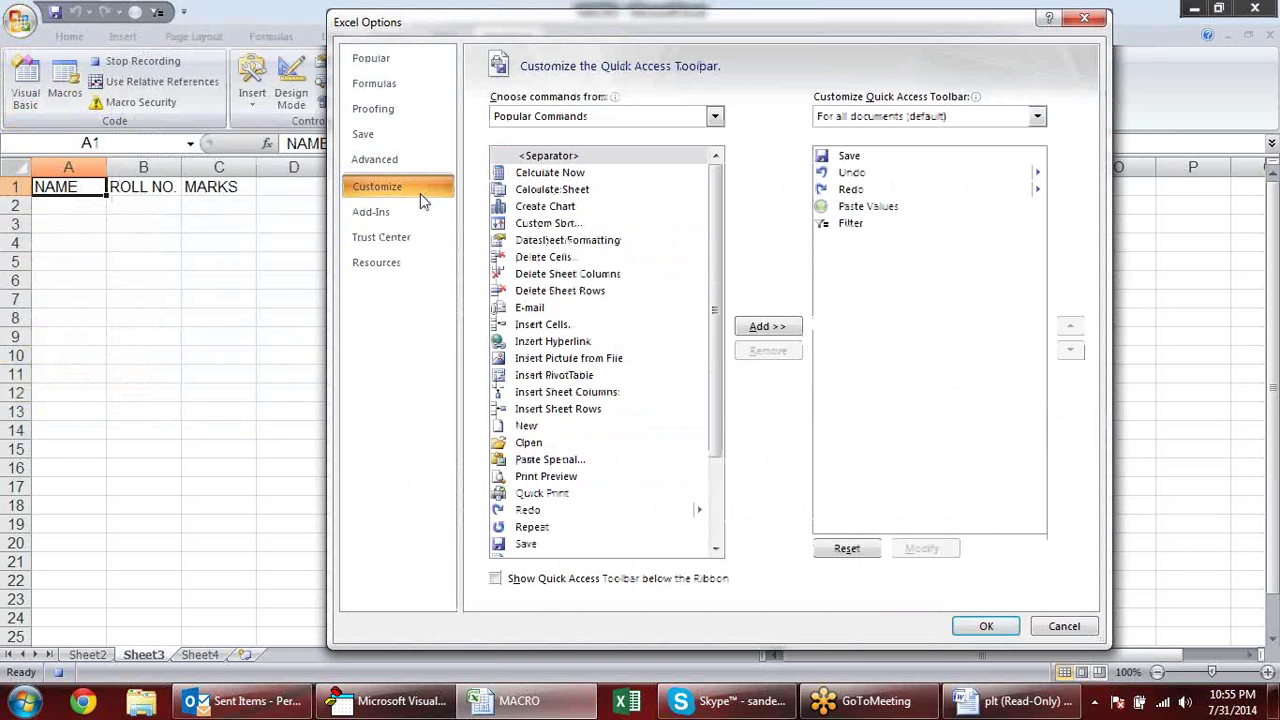
pyautogui.click(715, 116)
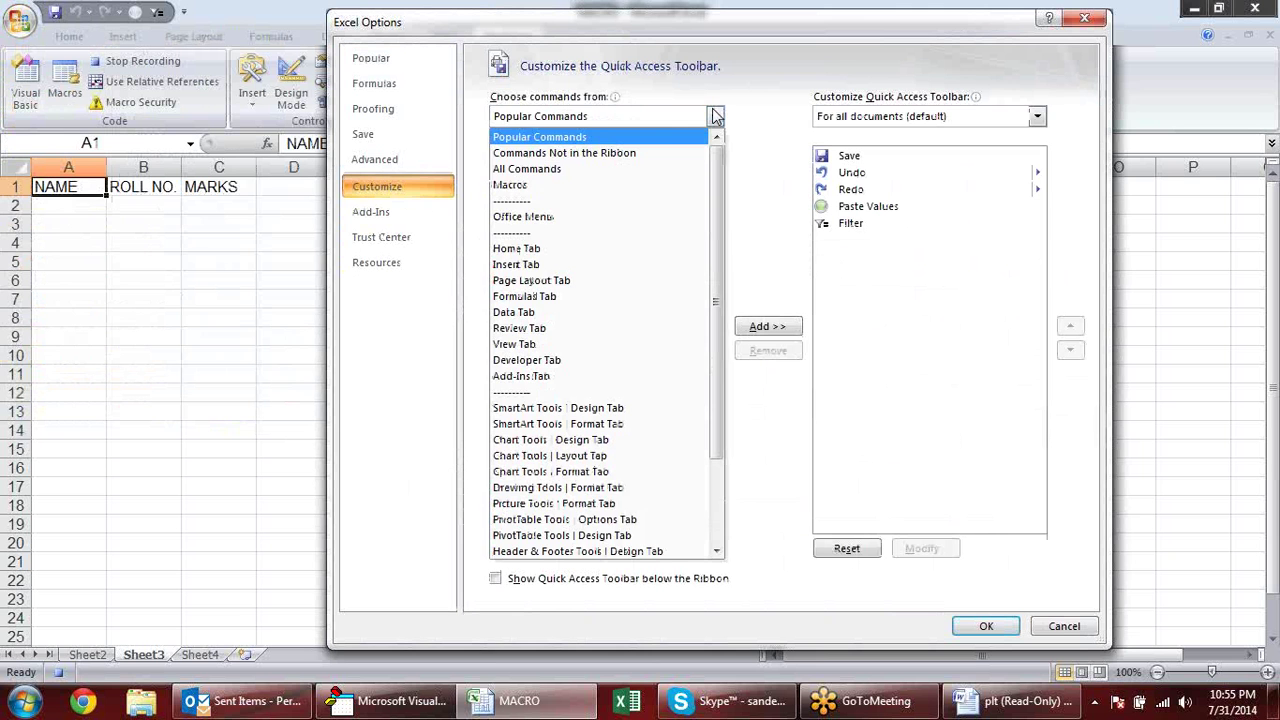
pyautogui.click(590, 186)
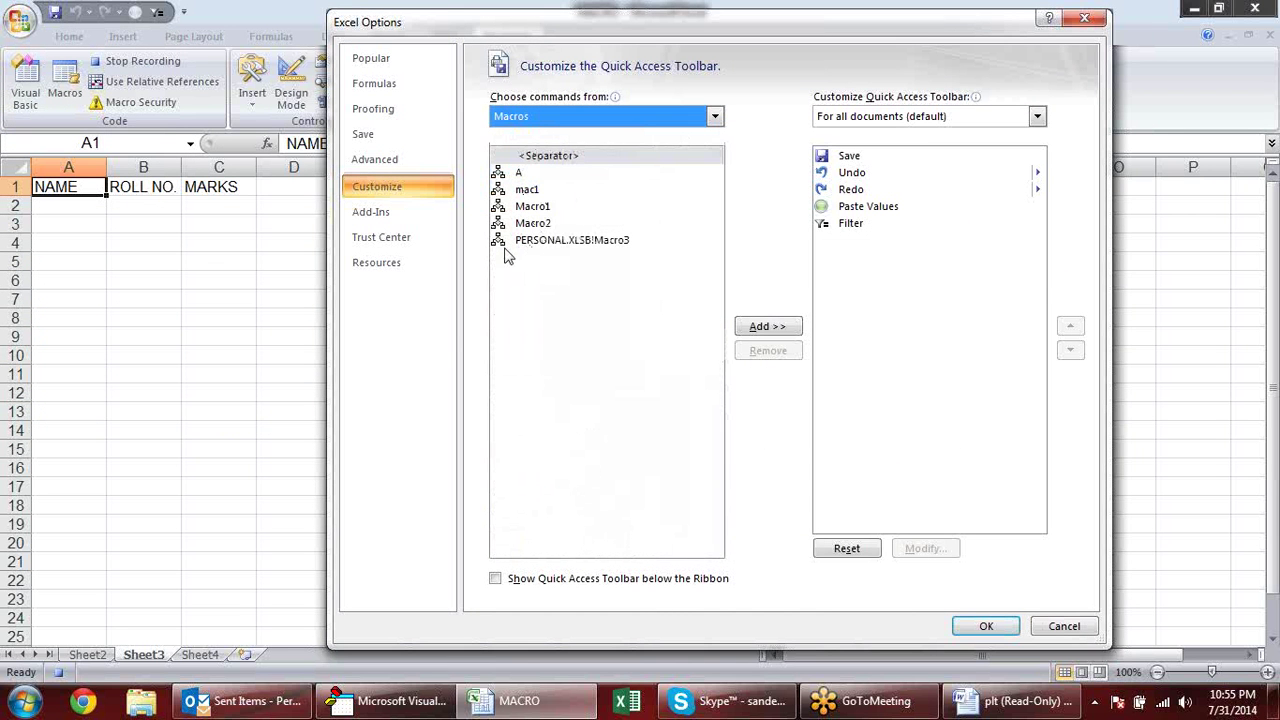
pyautogui.click(627, 245)
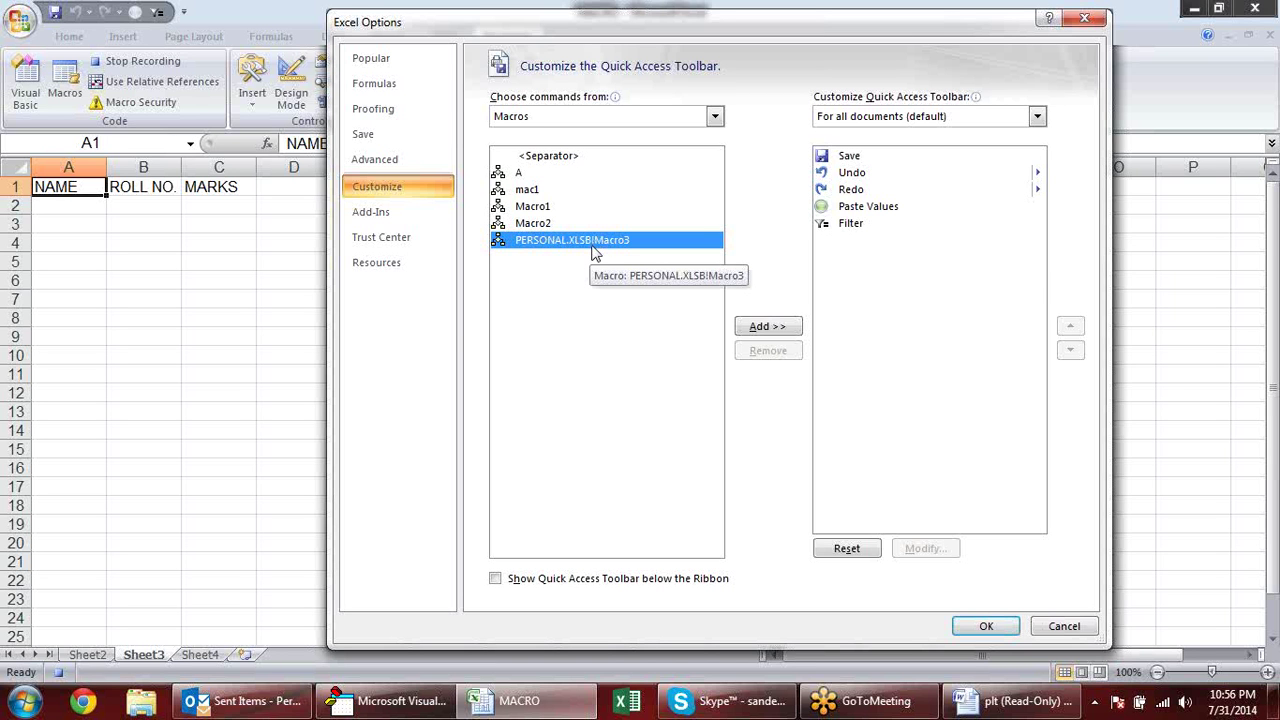
pyautogui.click(765, 330)
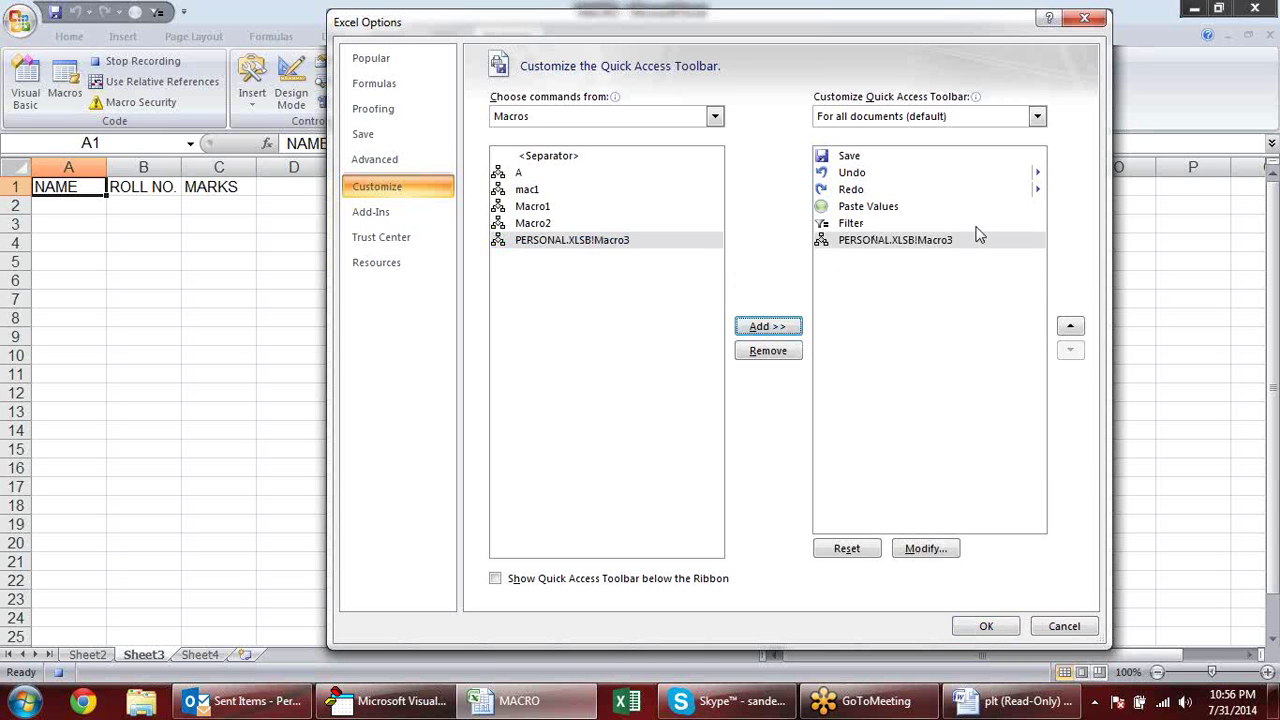
pyautogui.click(985, 626)
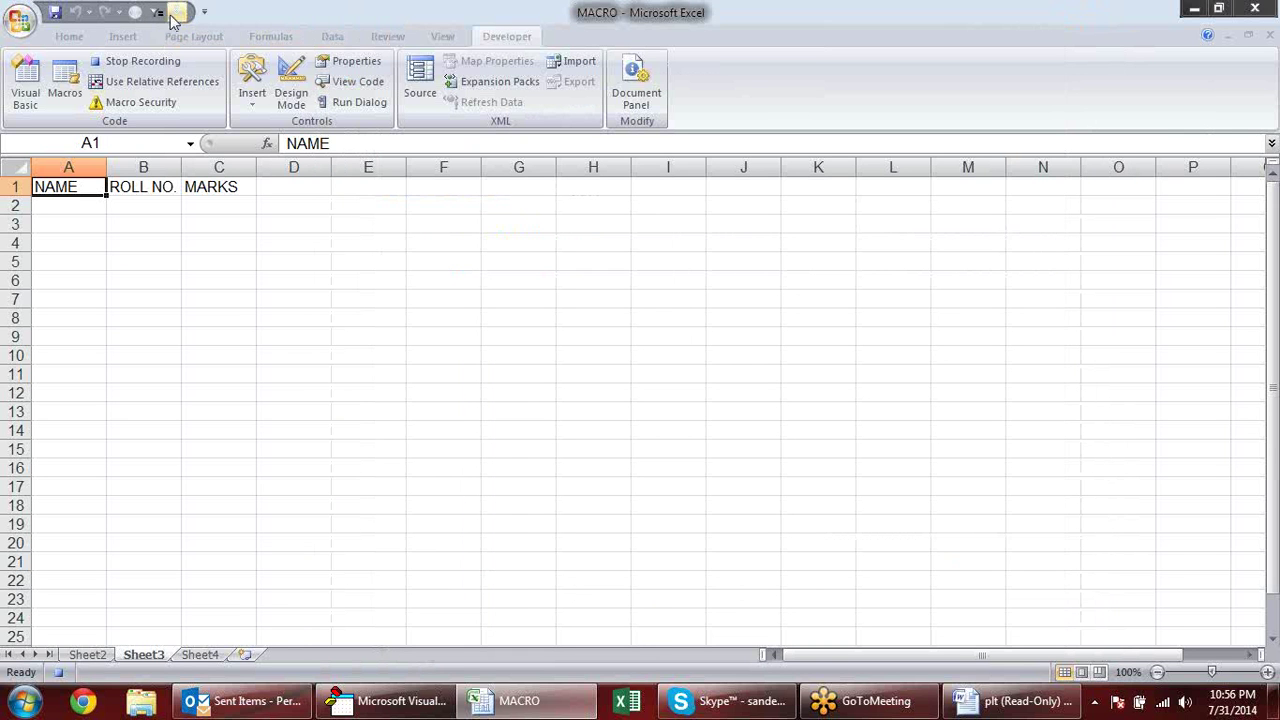
# Select cell B4, then bring the plt Word document forward at its Programming Logic and Techniques title
pyautogui.click(110, 240)
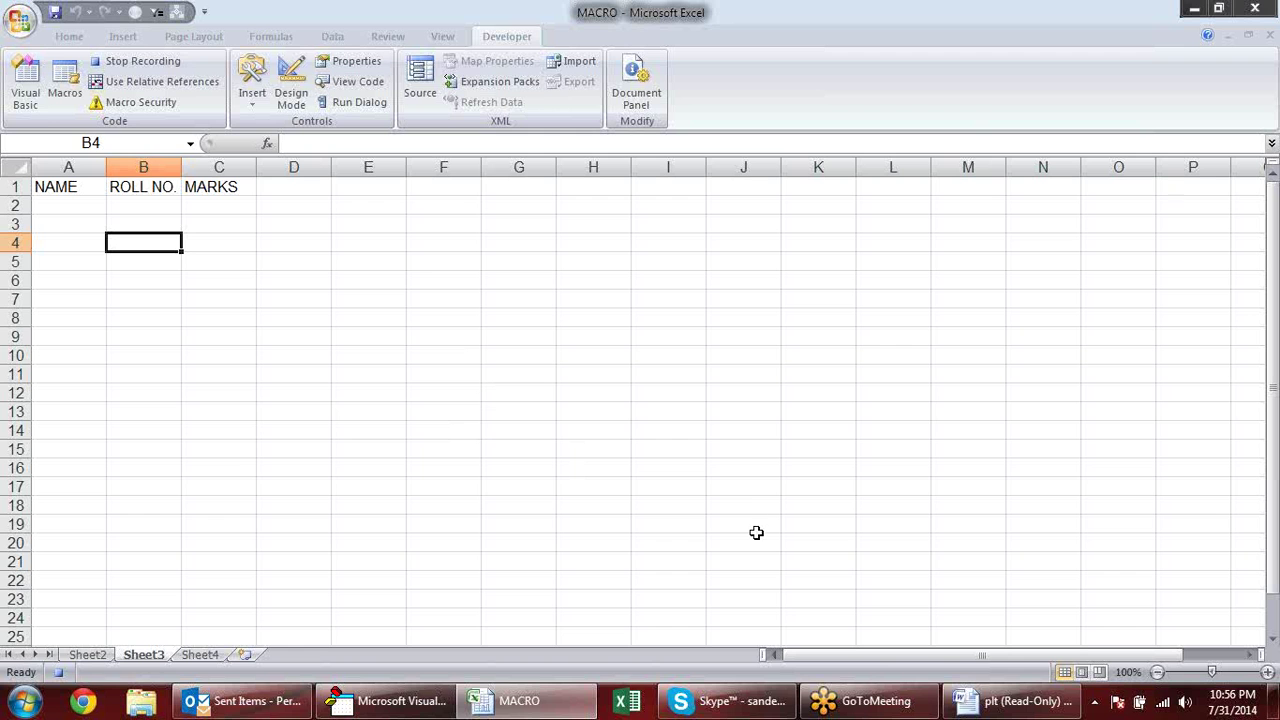
pyautogui.click(390, 700)
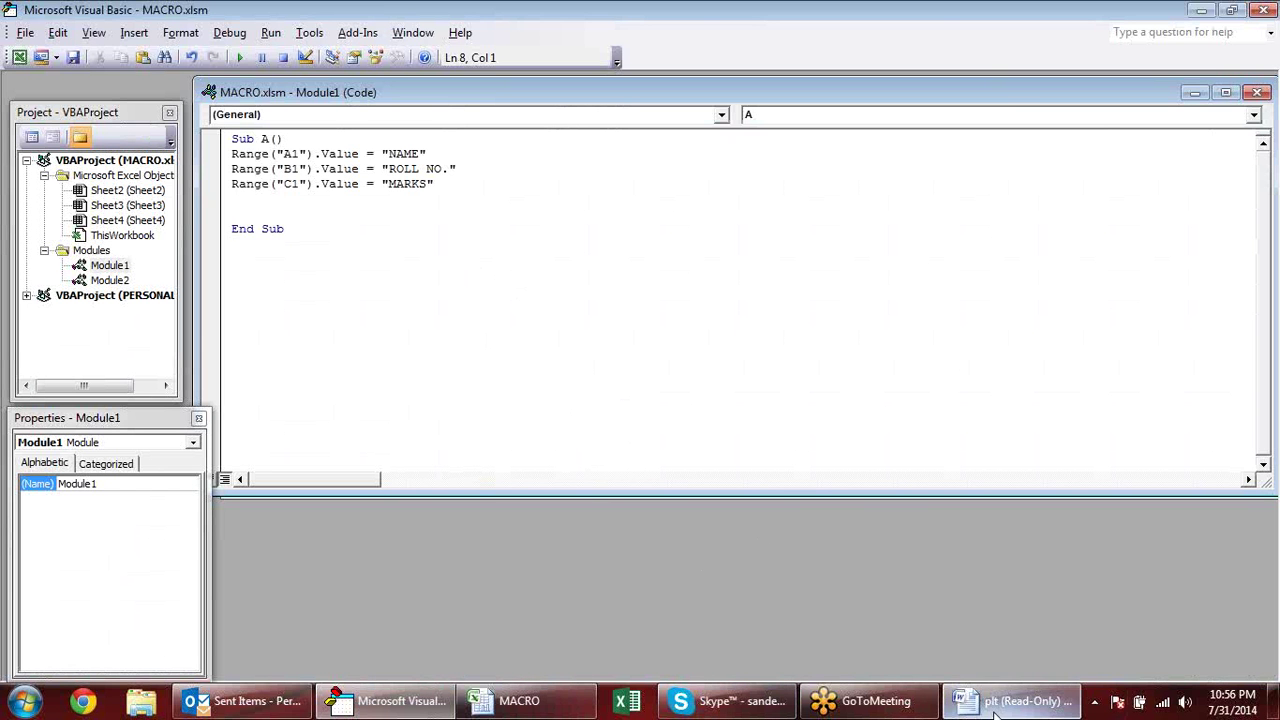
pyautogui.click(958, 702)
pyautogui.scroll(15, 820, 642)
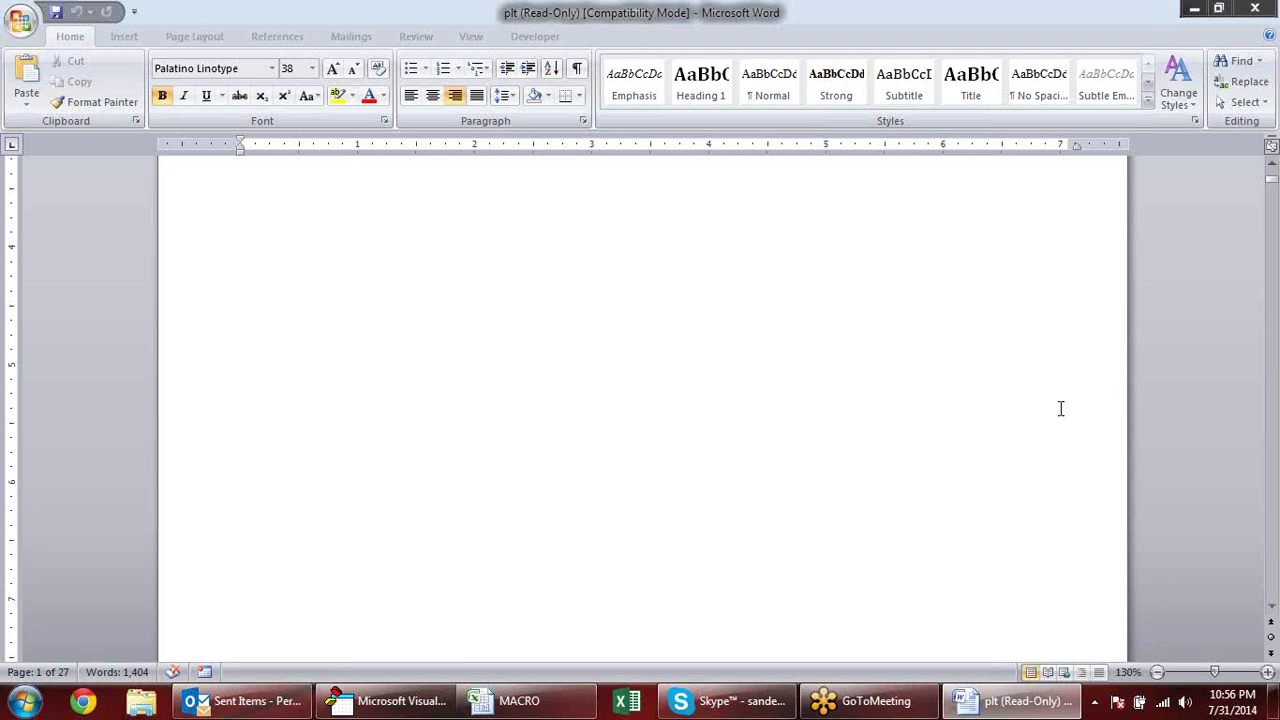
pyautogui.scroll(5, 1061, 408)
pyautogui.scroll(-3, 1046, 411)
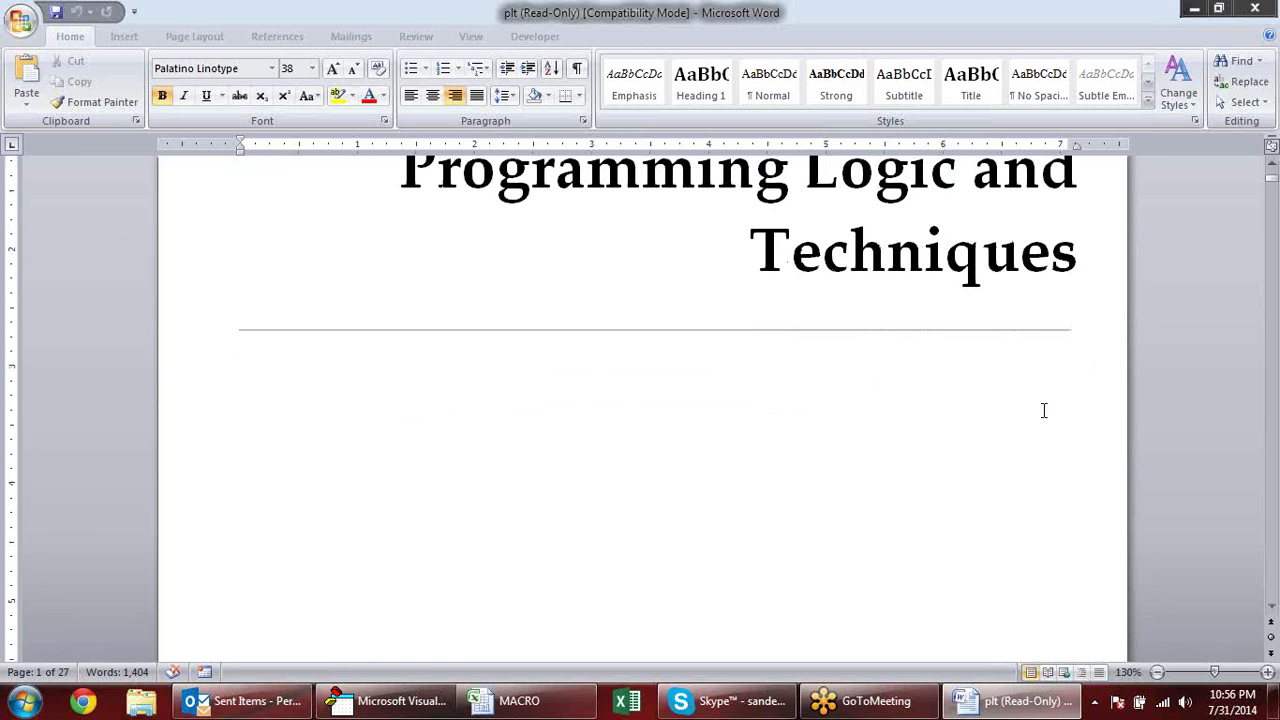
# Scroll down the plt document to the Box Definition section on page 2
pyautogui.scroll(-3, 1030, 409)
pyautogui.scroll(3, 889, 382)
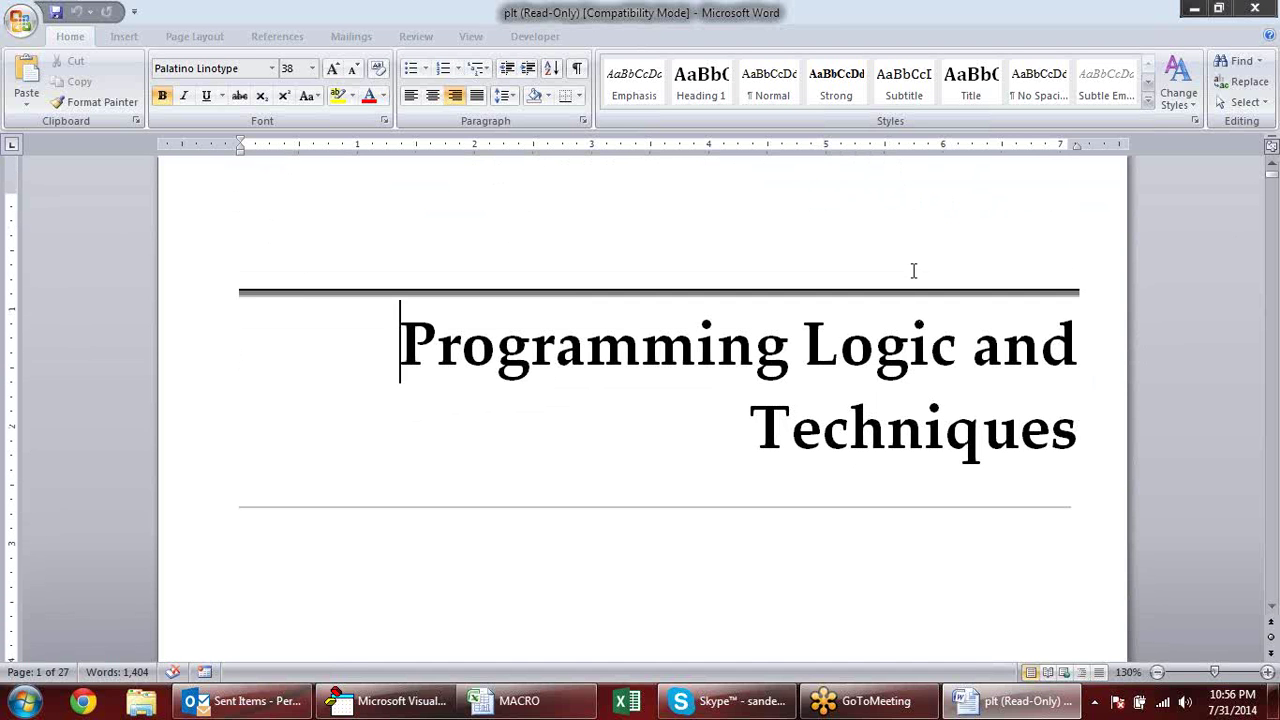
pyautogui.scroll(-5, 914, 271)
pyautogui.scroll(-10, 922, 268)
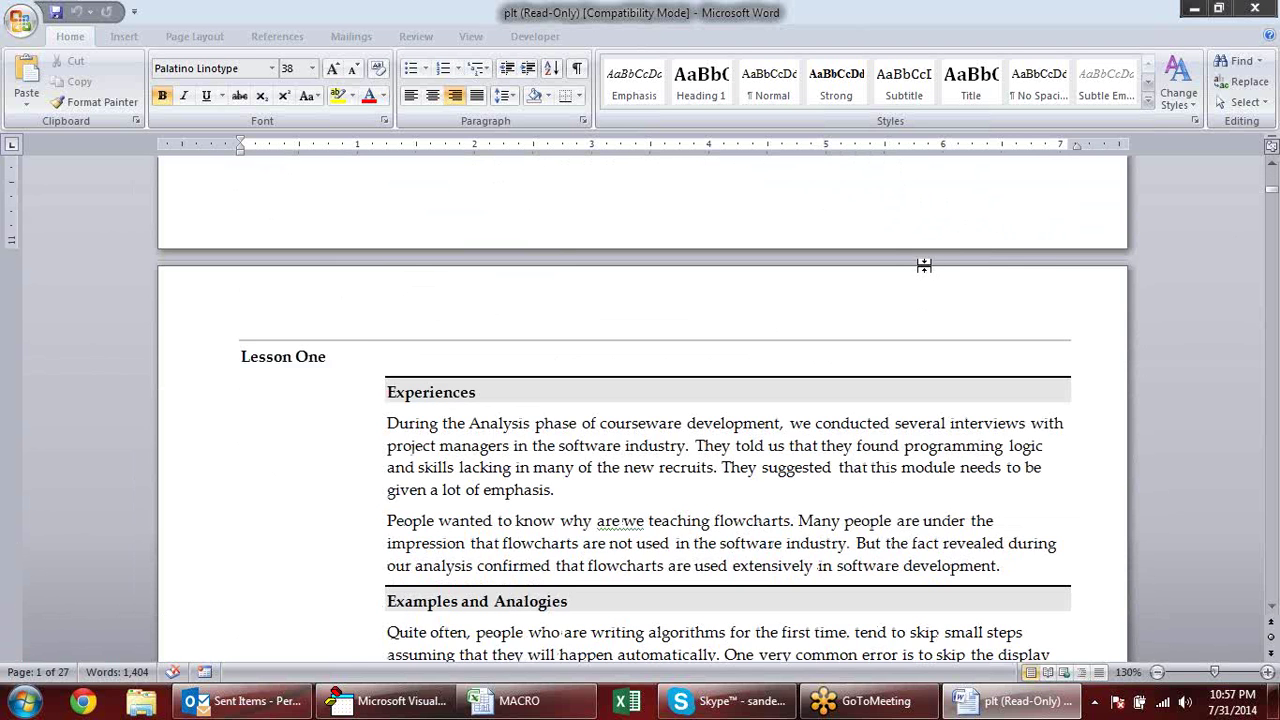
pyautogui.scroll(-8, 930, 260)
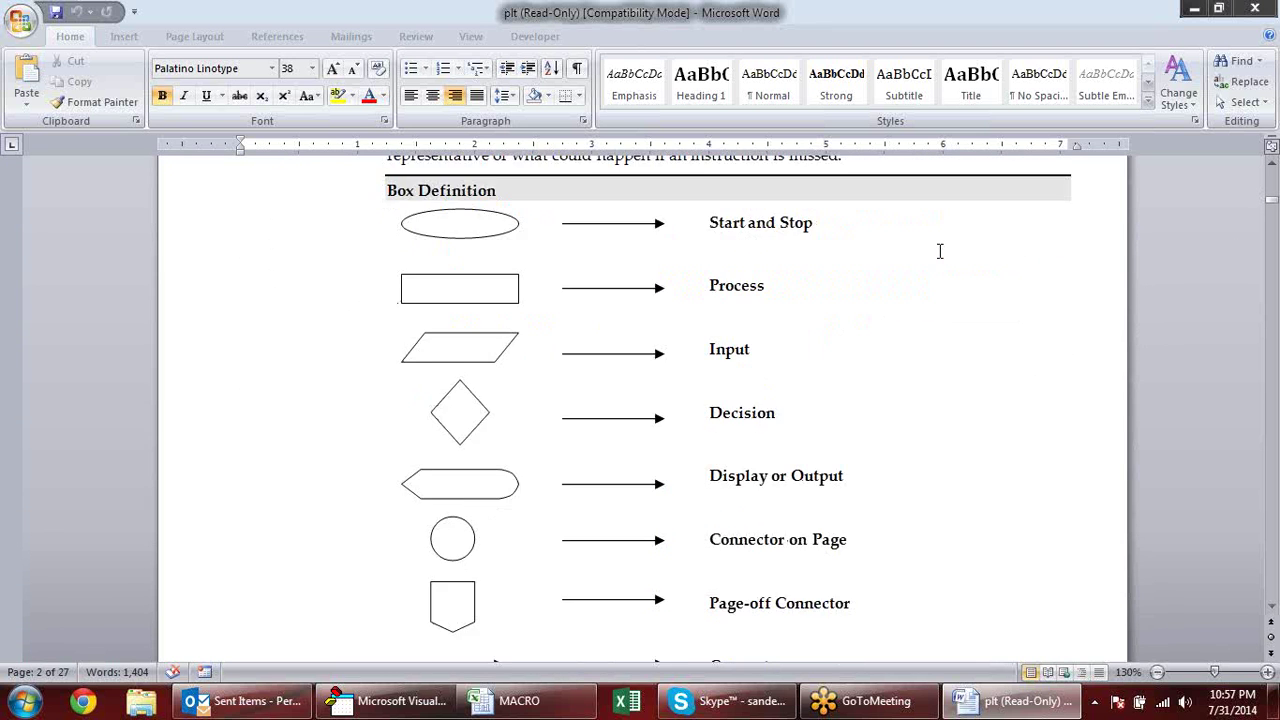
pyautogui.scroll(-1, 939, 251)
pyautogui.scroll(1, 939, 251)
# Select the Start and Stop, Process, Input and Decision flowchart shapes in turn
pyautogui.click(491, 226)
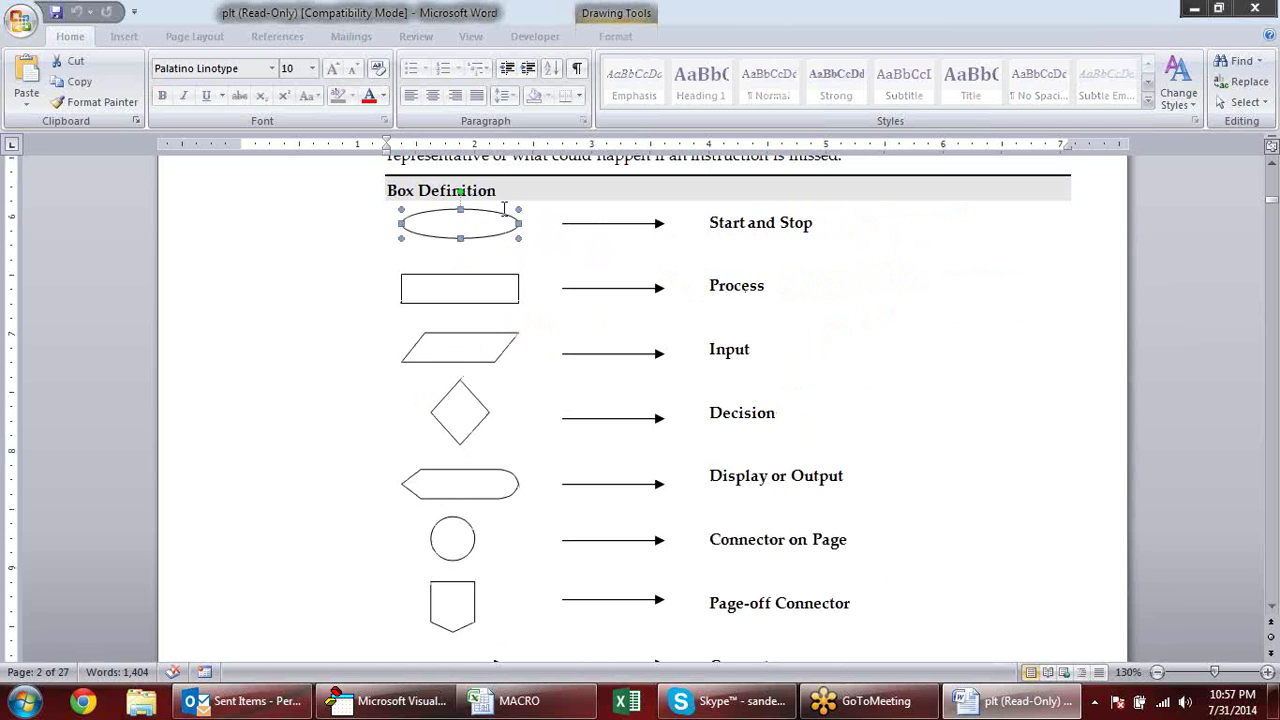
pyautogui.click(485, 290)
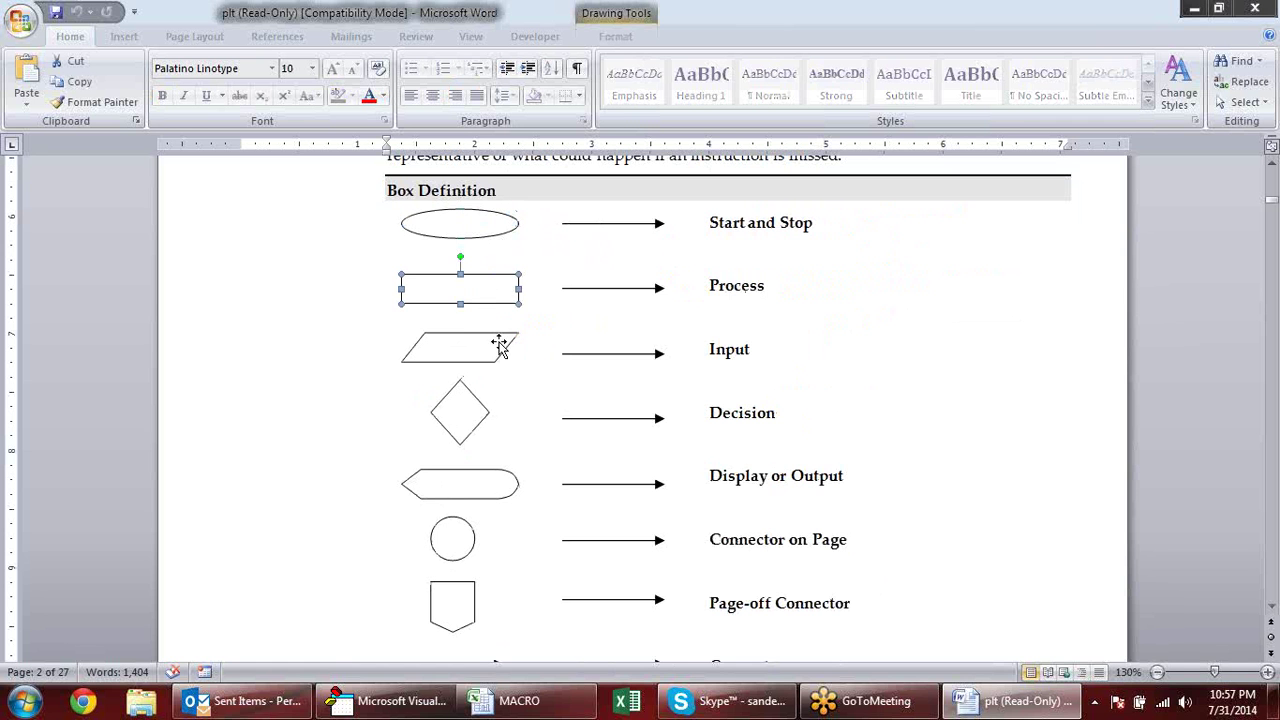
pyautogui.click(495, 352)
pyautogui.click(467, 411)
pyautogui.click(477, 232)
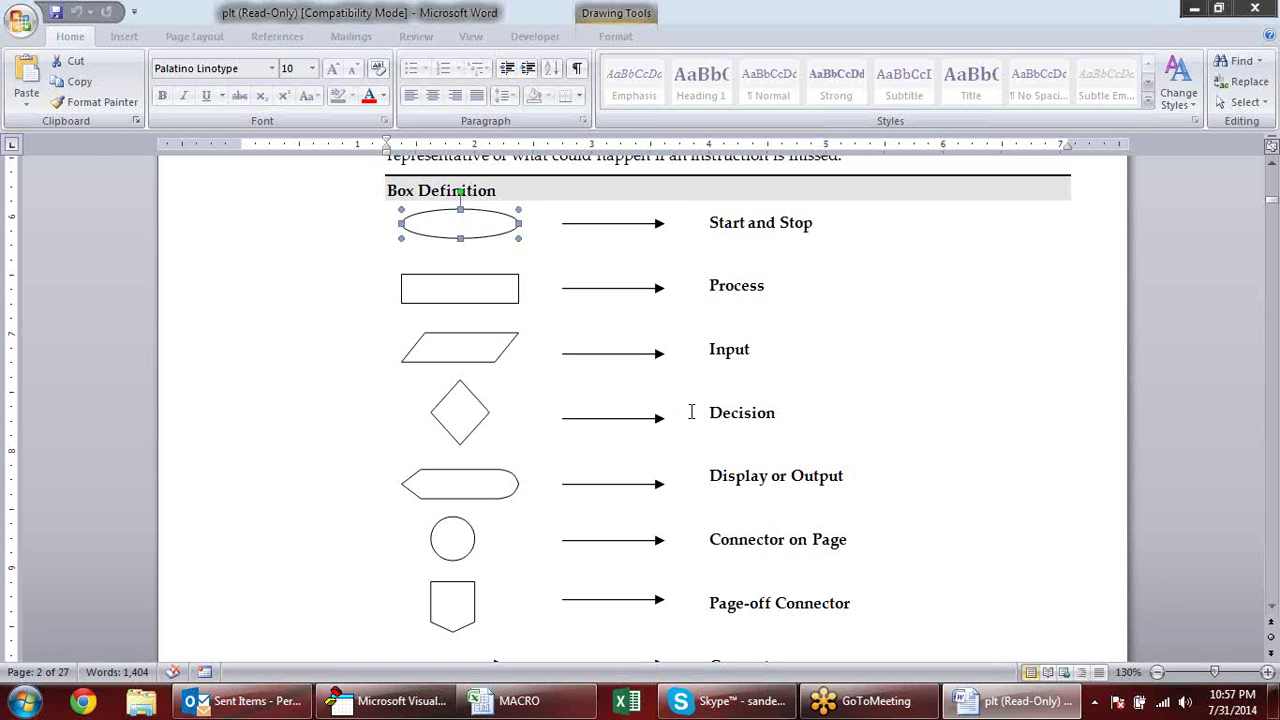
pyautogui.scroll(1, 680, 377)
pyautogui.scroll(-2, 677, 377)
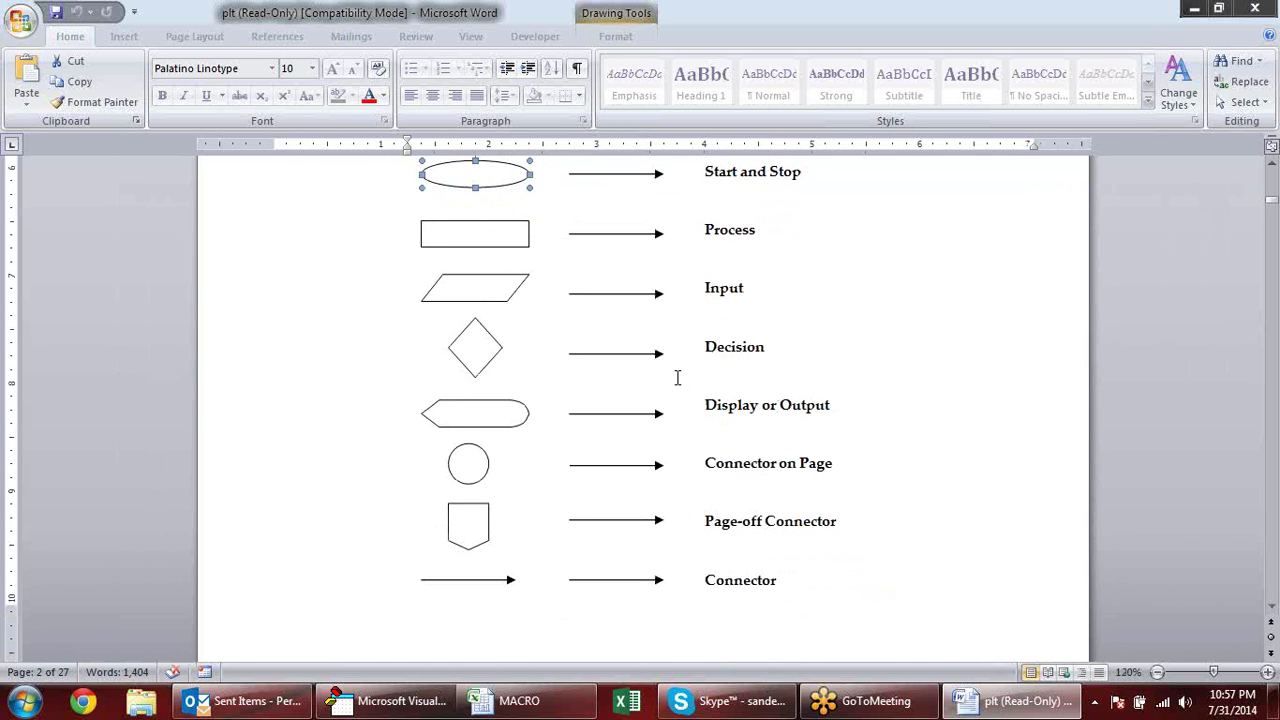
pyautogui.scroll(2, 832, 320)
pyautogui.scroll(-2, 834, 321)
pyautogui.click(488, 233)
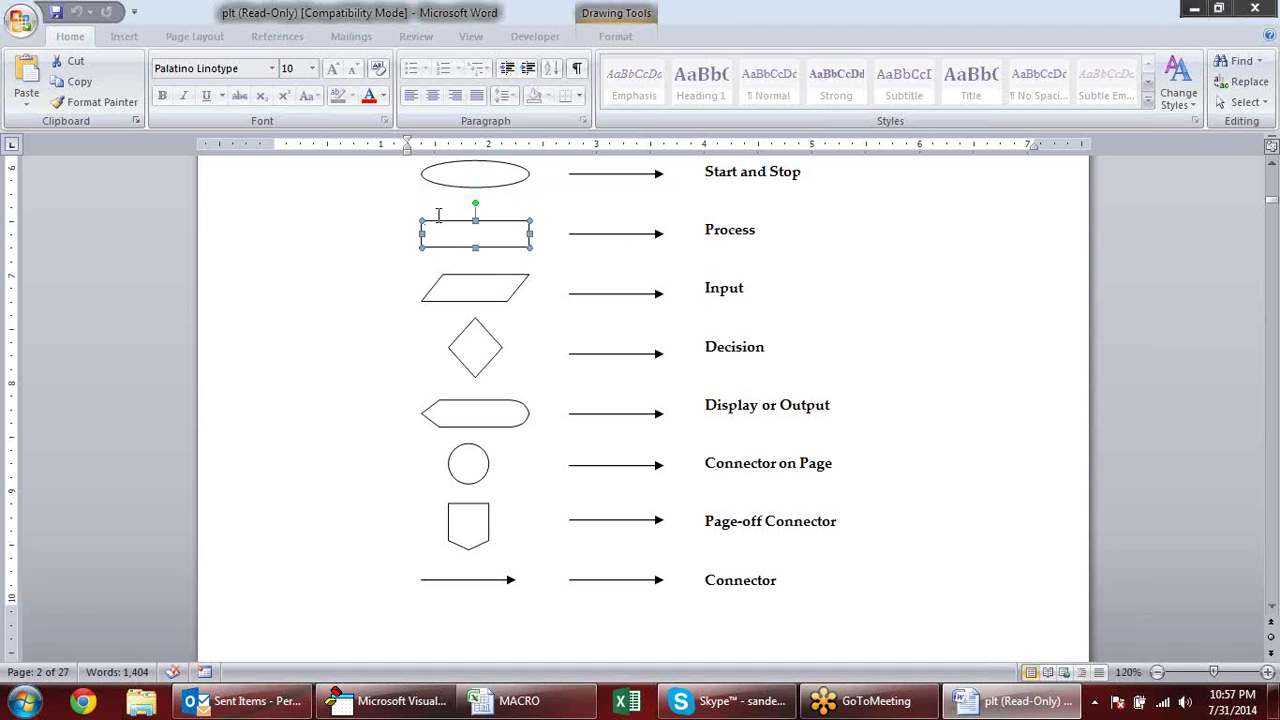
pyautogui.click(495, 276)
pyautogui.click(488, 360)
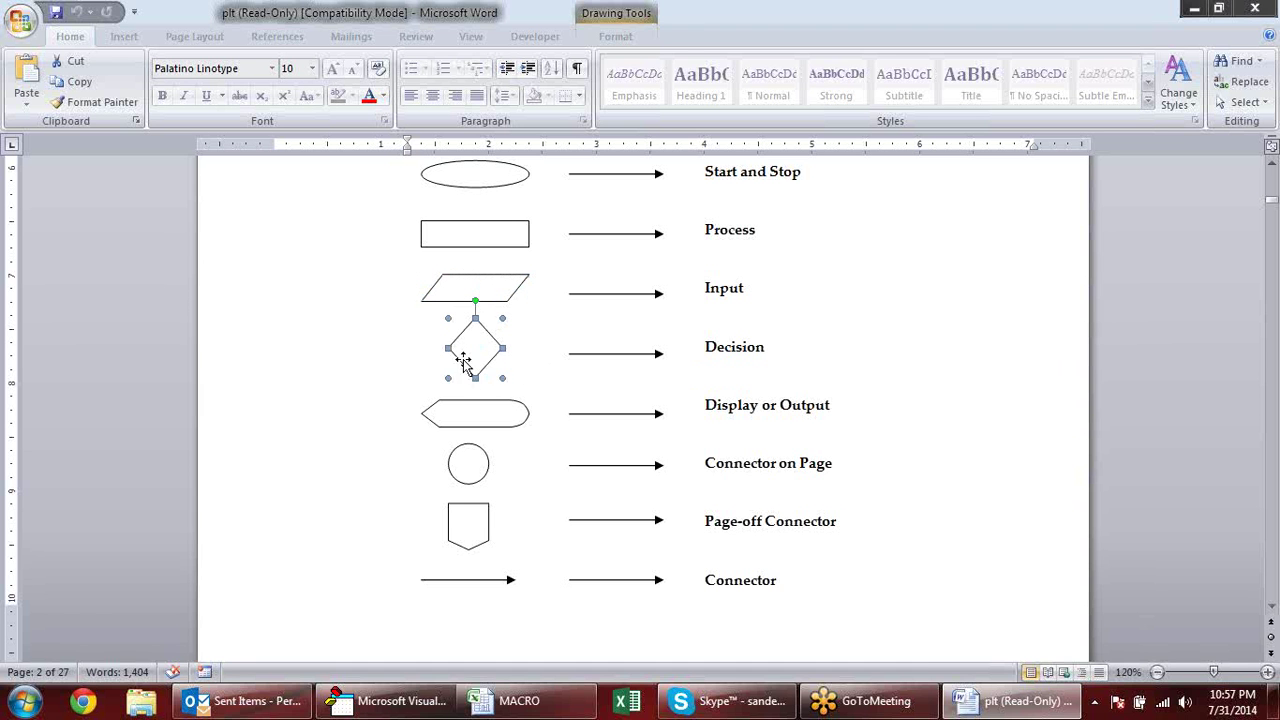
pyautogui.click(502, 410)
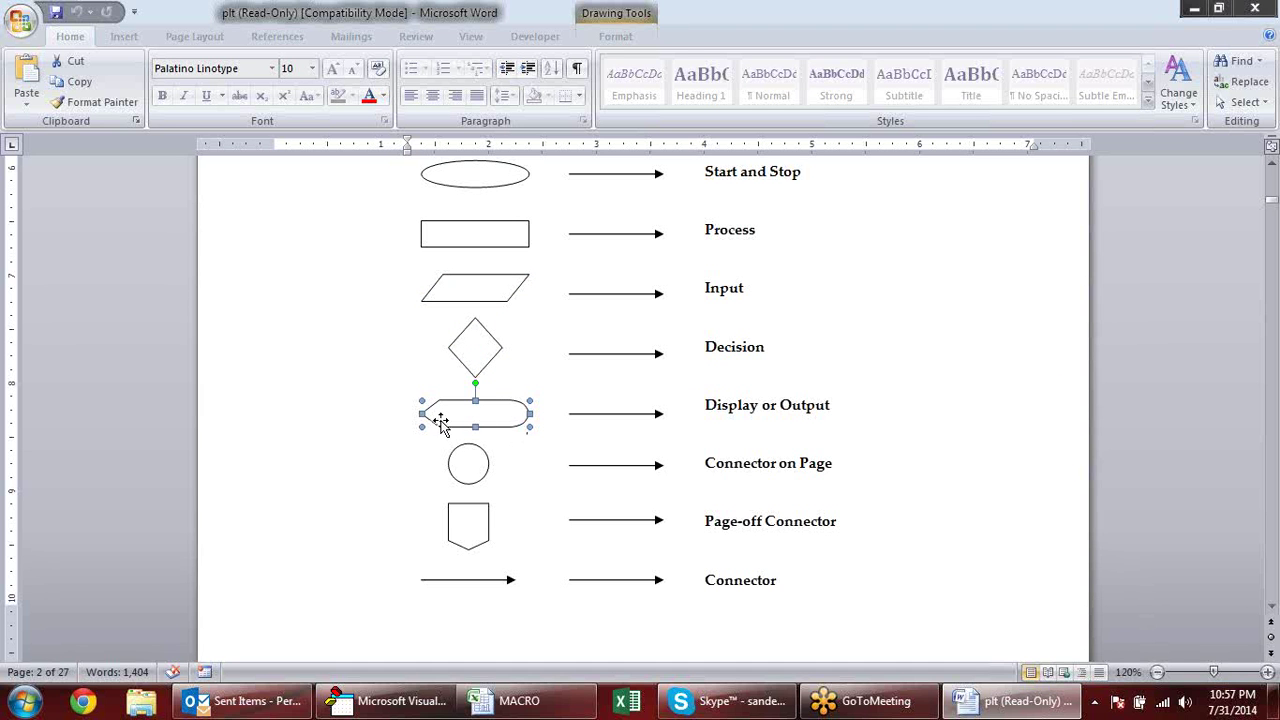
pyautogui.click(467, 471)
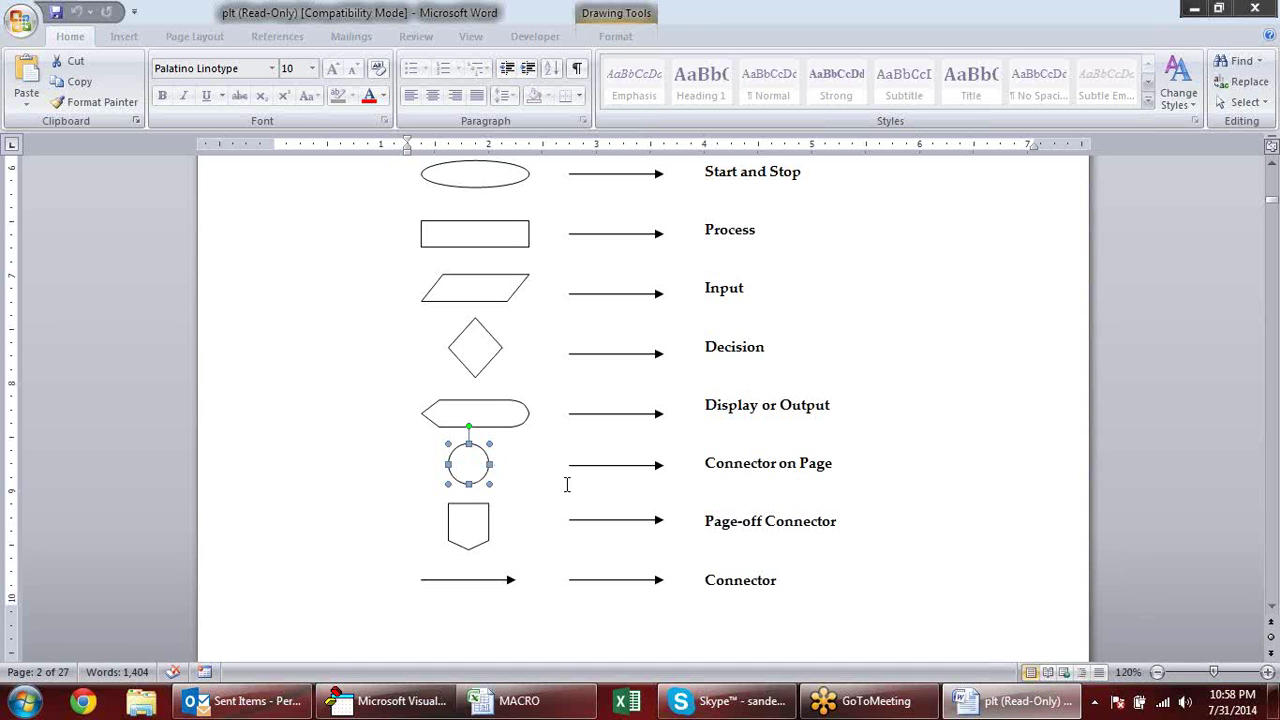
pyautogui.moveTo(307, 283)
pyautogui.mouseDown()
pyautogui.moveTo(323, 411)
pyautogui.moveTo(900, 557)
pyautogui.moveTo(935, 606)
pyautogui.mouseUp()
pyautogui.click(935, 606)
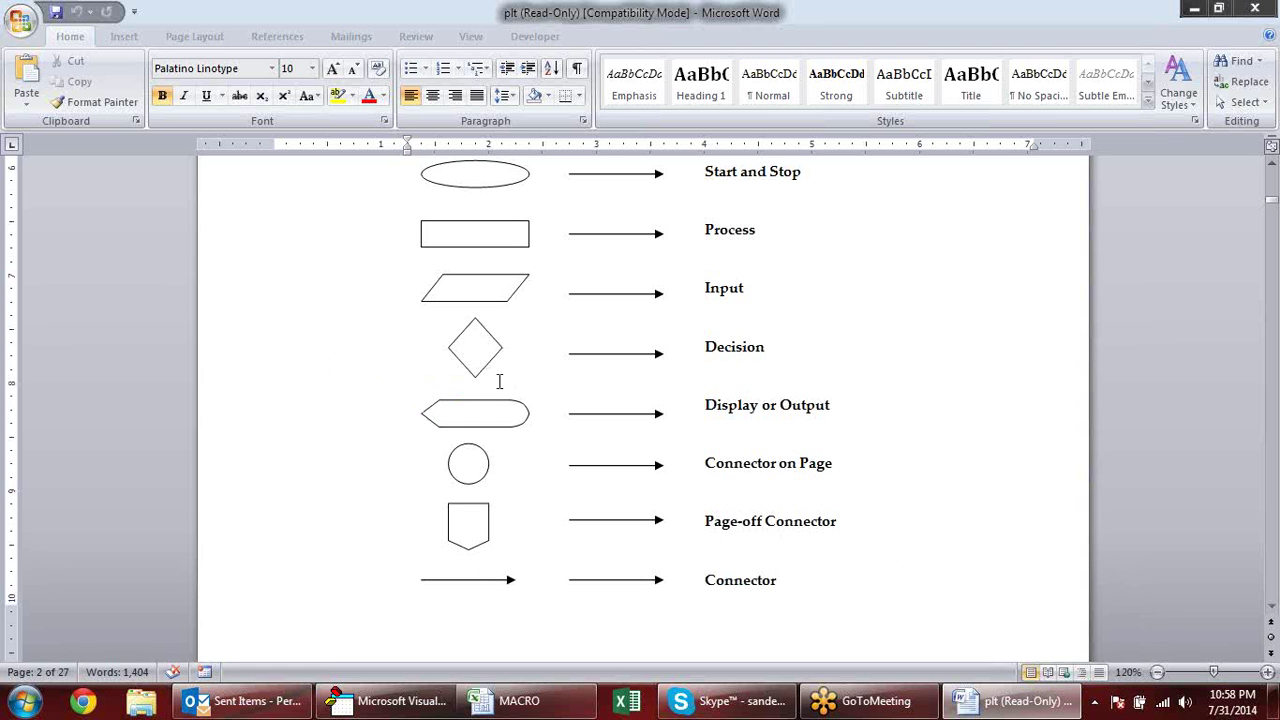
pyautogui.click(469, 464)
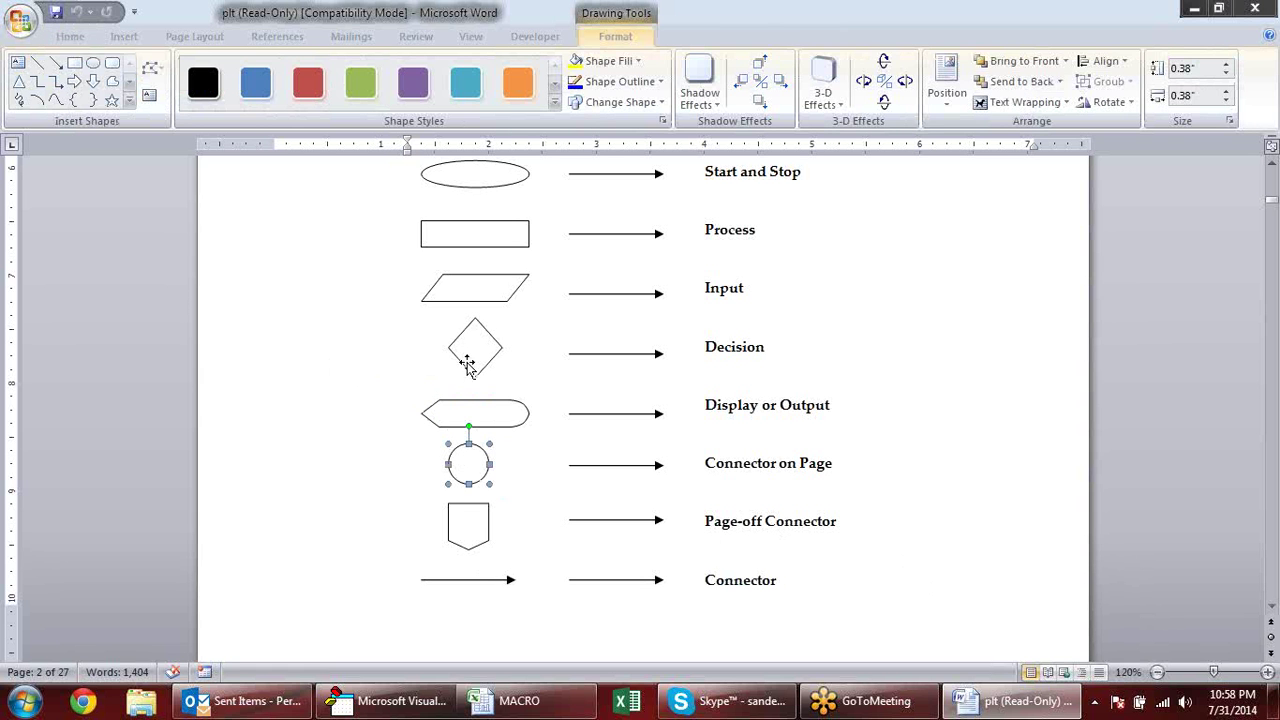
pyautogui.click(430, 322)
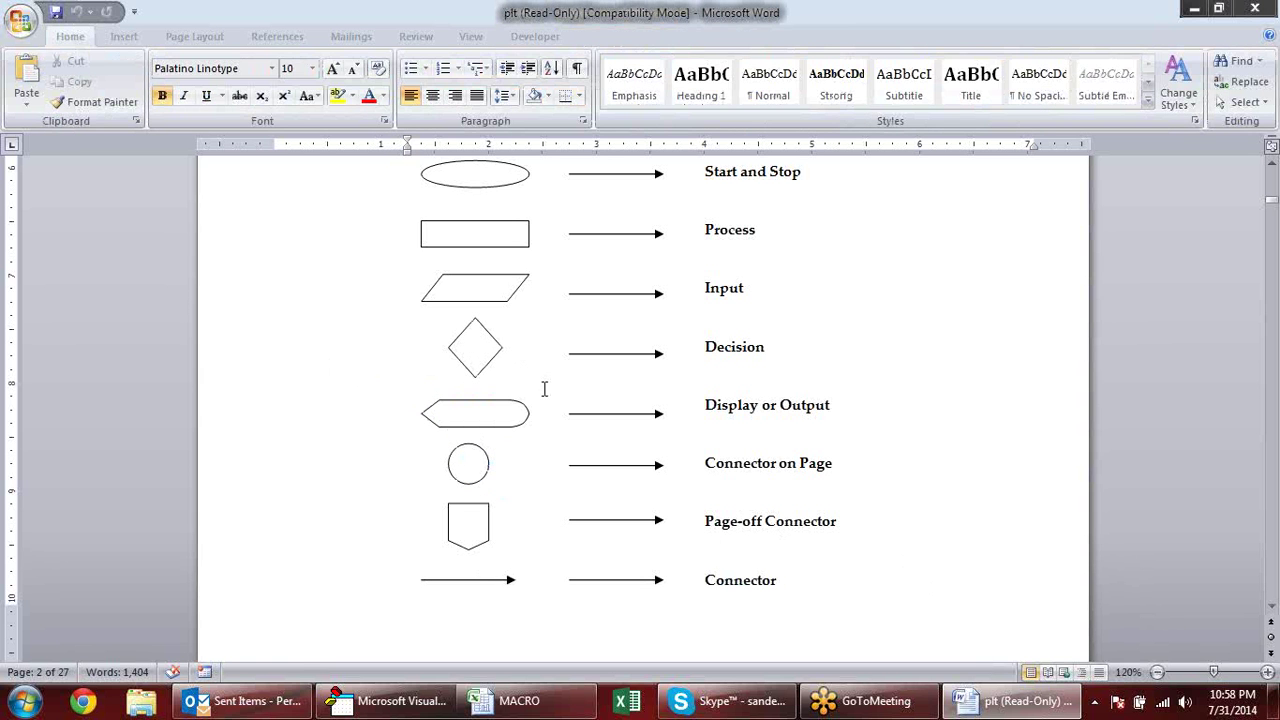
pyautogui.click(885, 555)
pyautogui.click(483, 524)
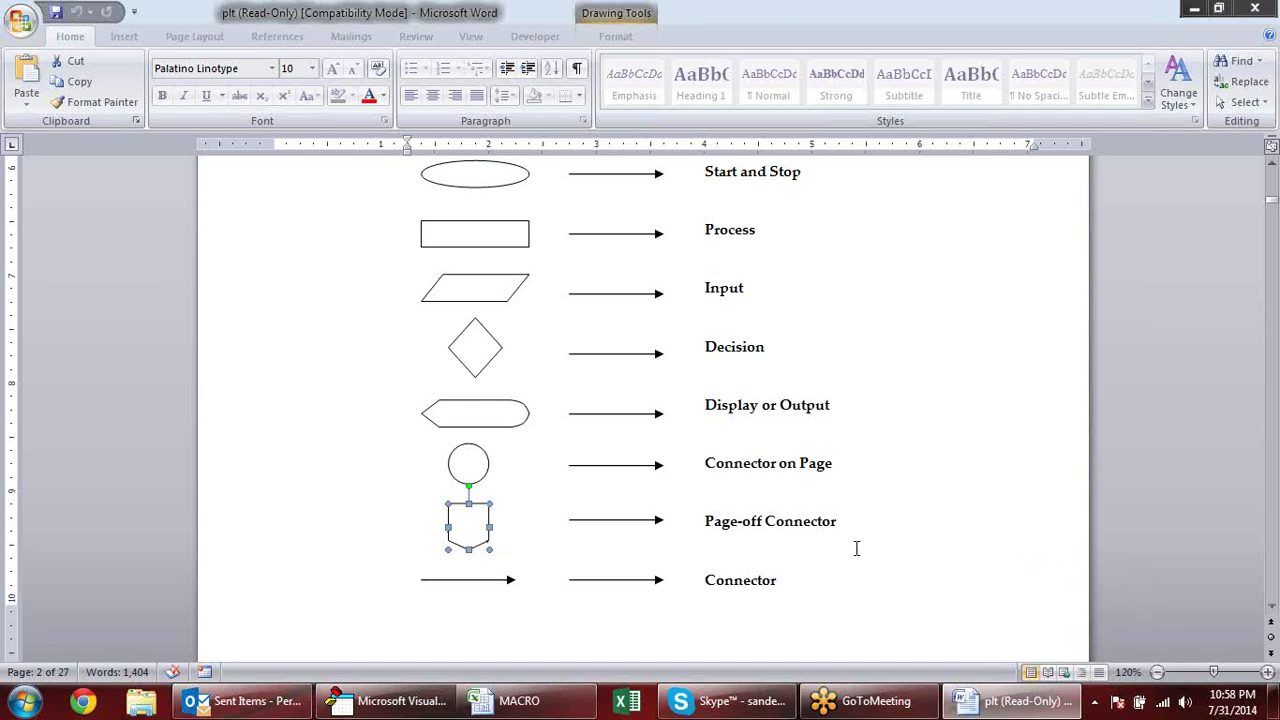
pyautogui.click(929, 542)
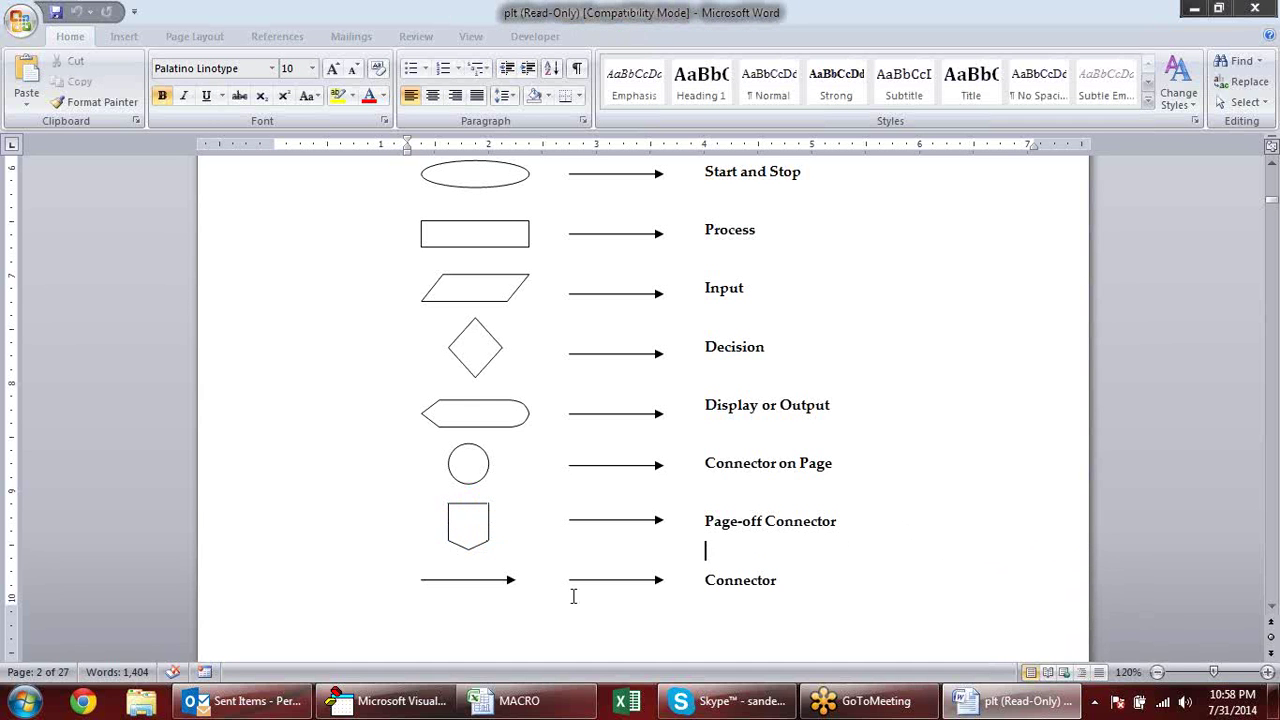
pyautogui.click(474, 580)
pyautogui.click(644, 578)
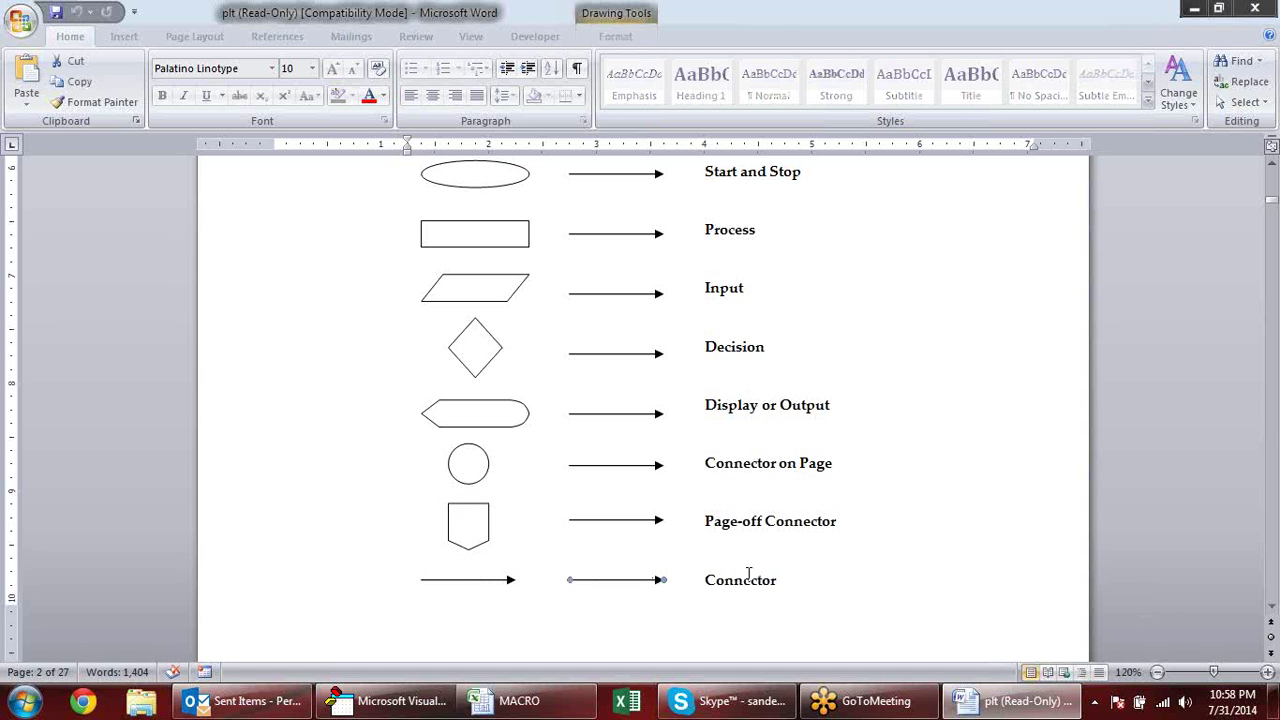
pyautogui.click(930, 551)
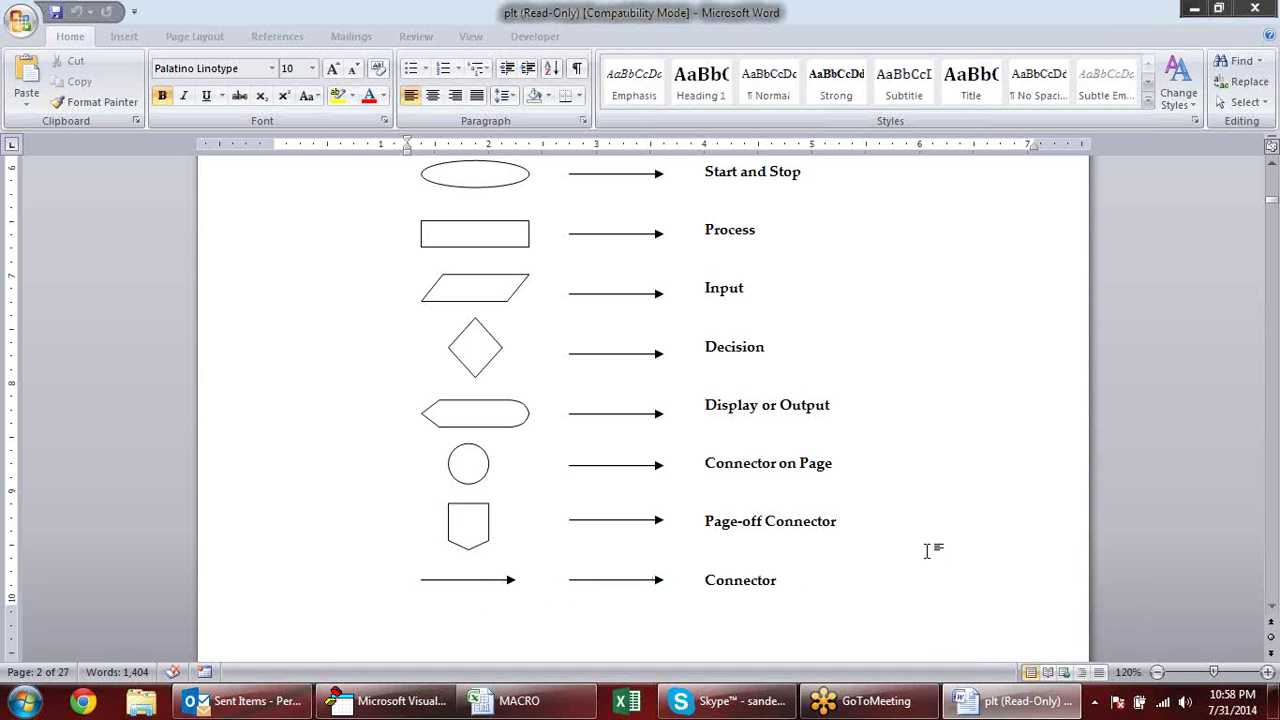
# Click each table symbol (diamond, rectangle, parallelogram, rounded rectangle, hexagon) and the Activity cells beside them
pyautogui.scroll(-5, 928, 551)
pyautogui.scroll(-15, 928, 551)
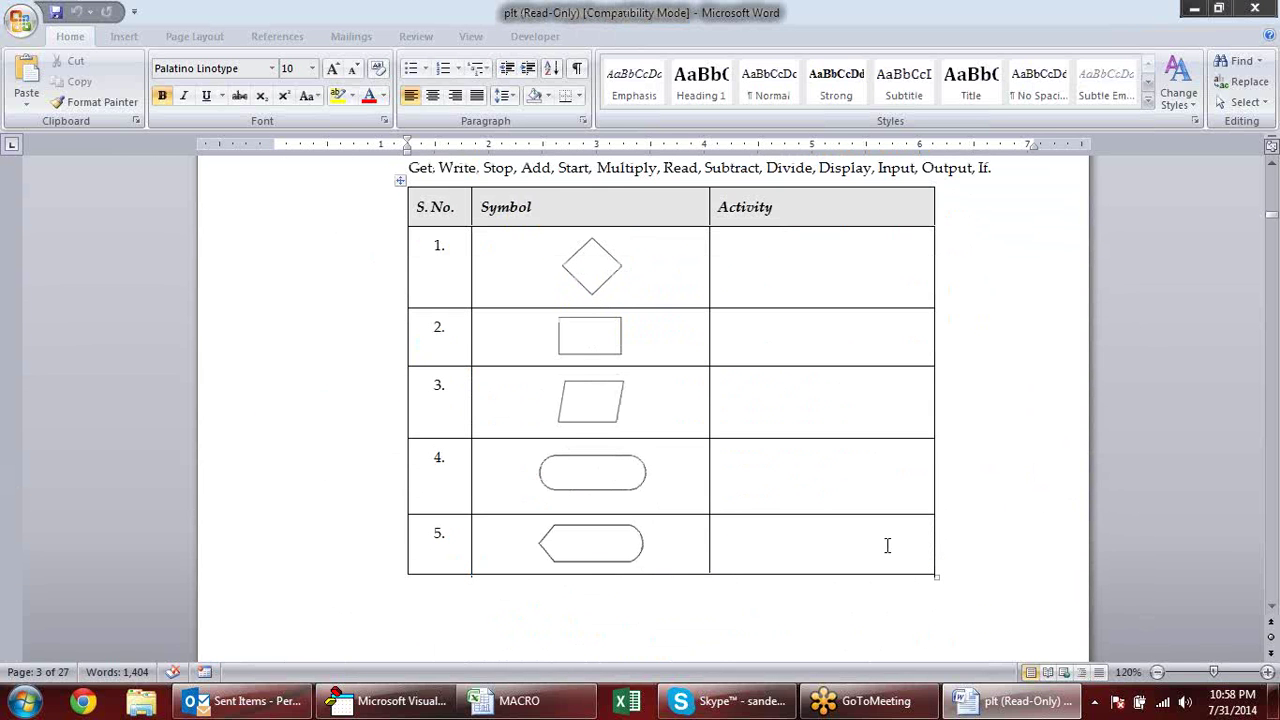
pyautogui.click(604, 270)
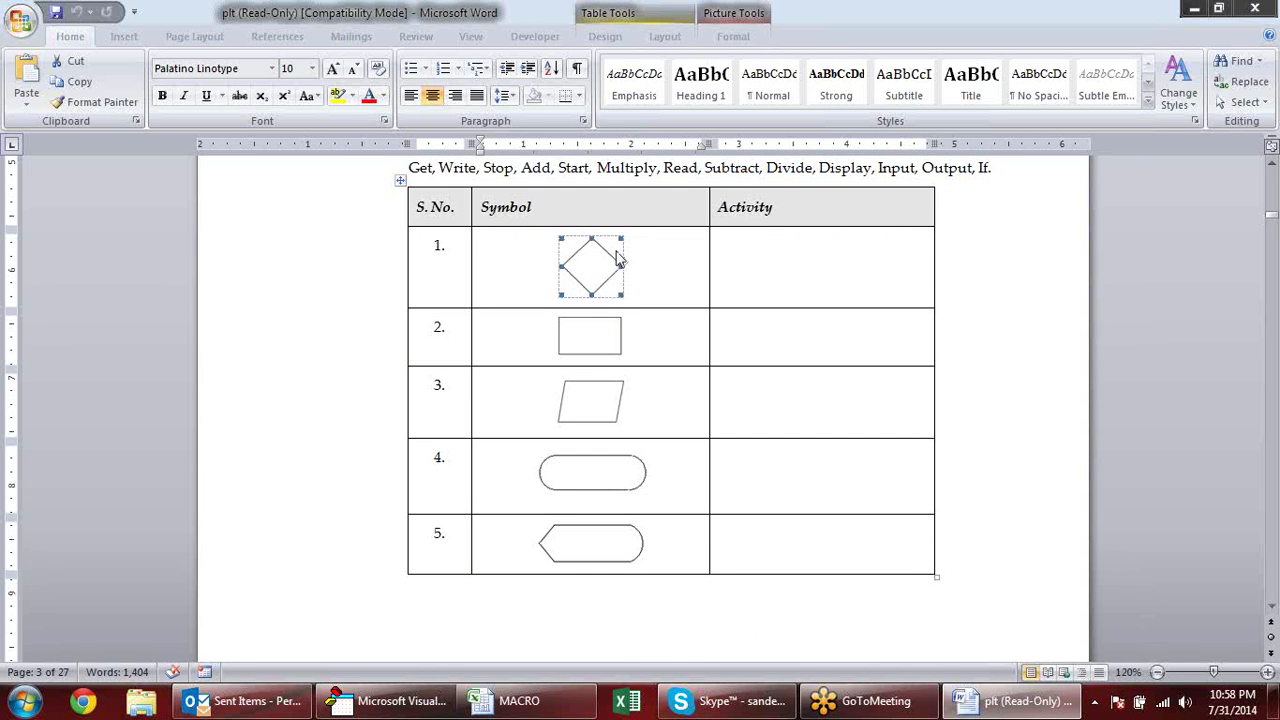
pyautogui.click(775, 265)
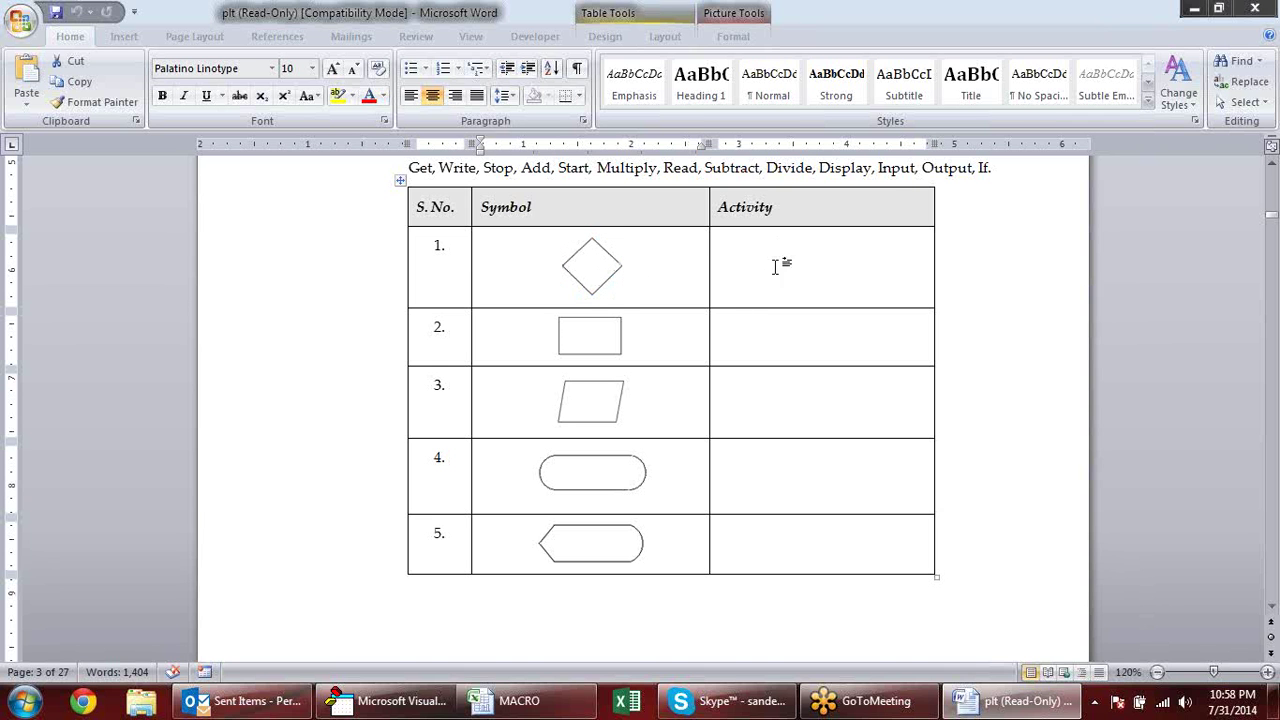
pyautogui.click(606, 335)
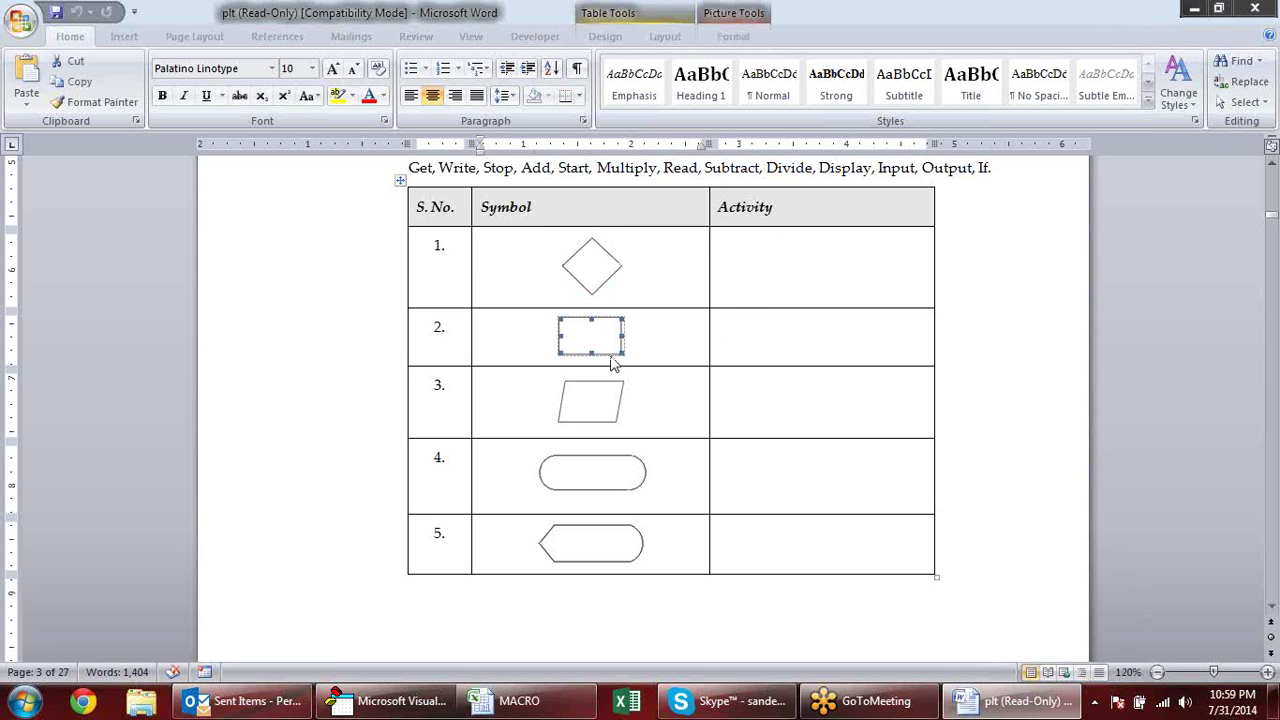
pyautogui.click(801, 350)
pyautogui.click(594, 402)
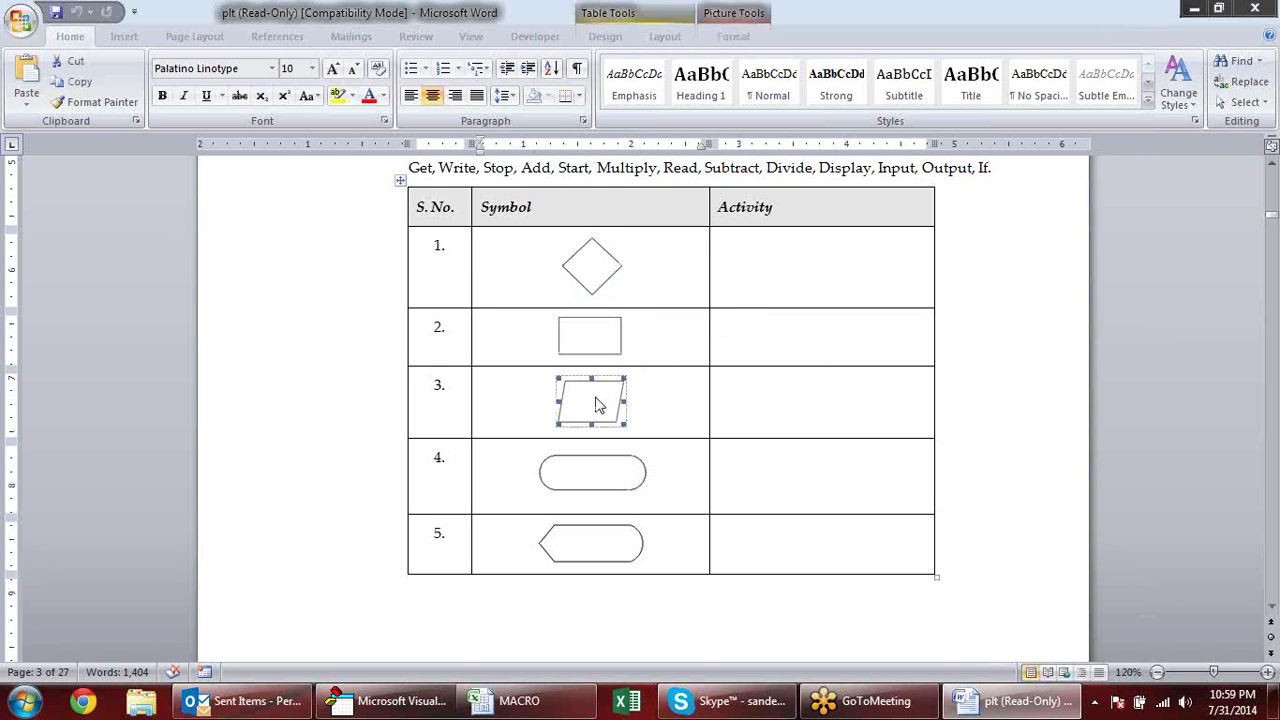
pyautogui.click(831, 399)
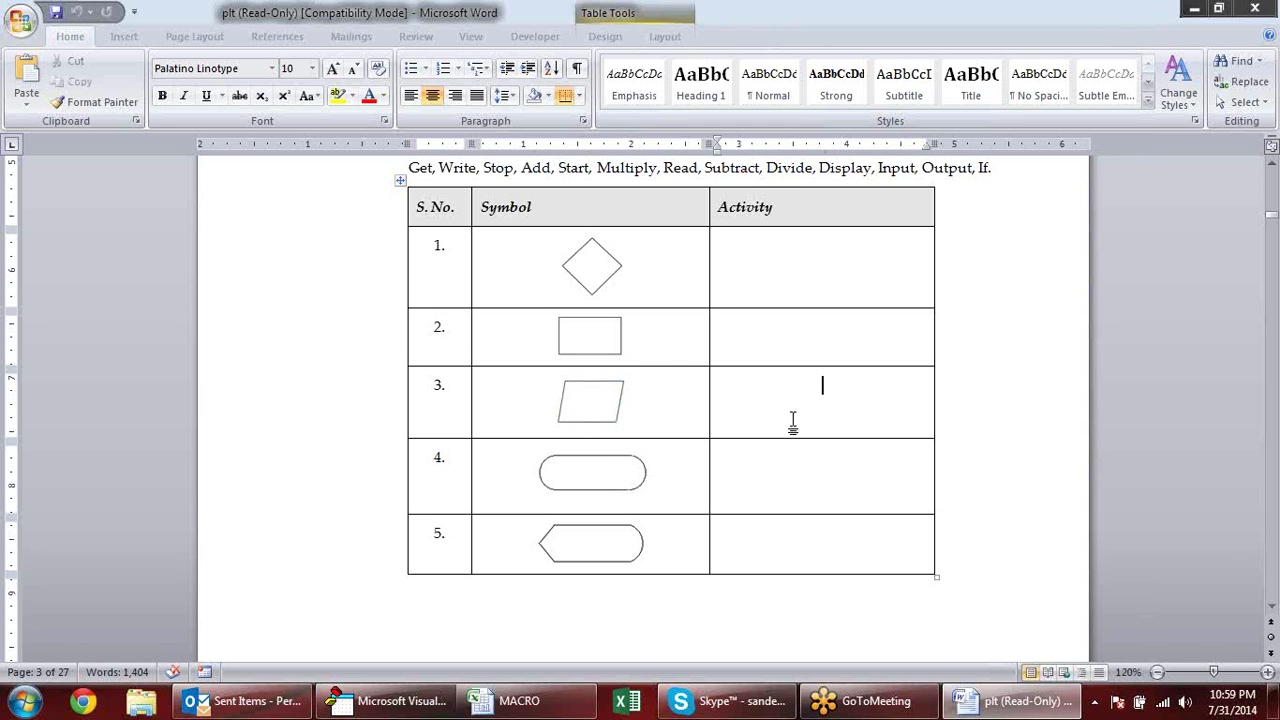
pyautogui.click(627, 482)
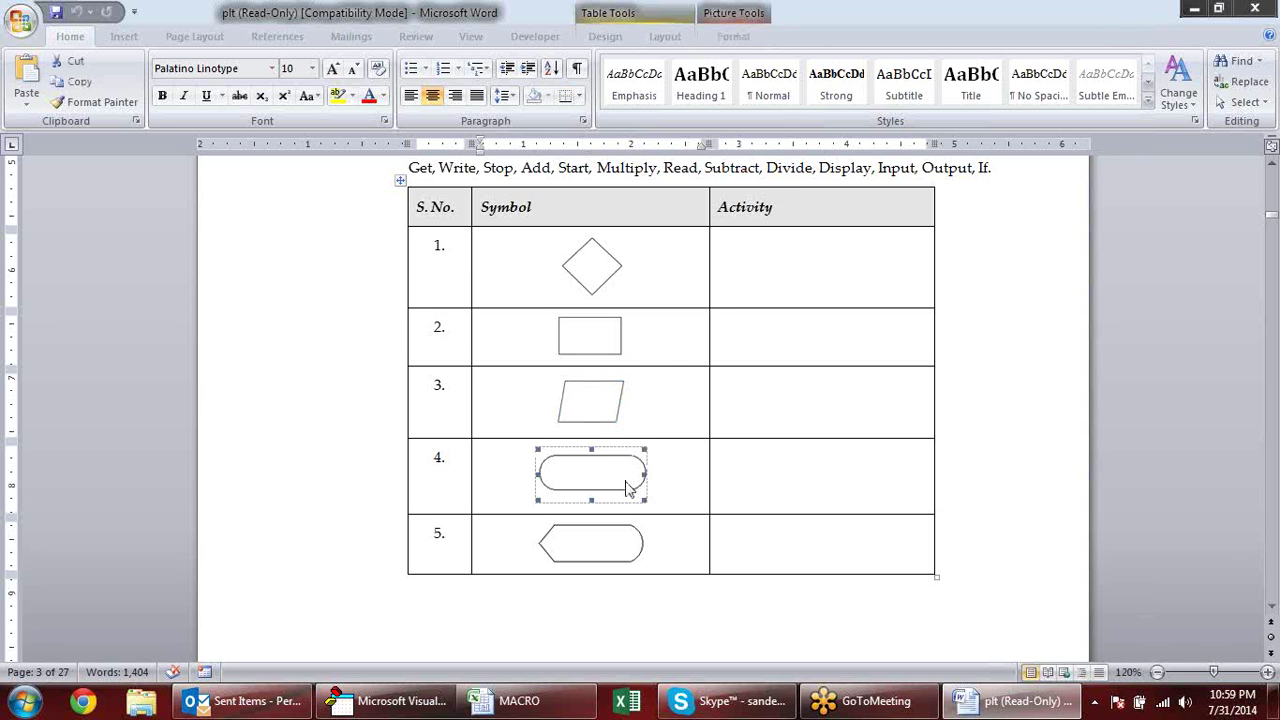
pyautogui.click(843, 460)
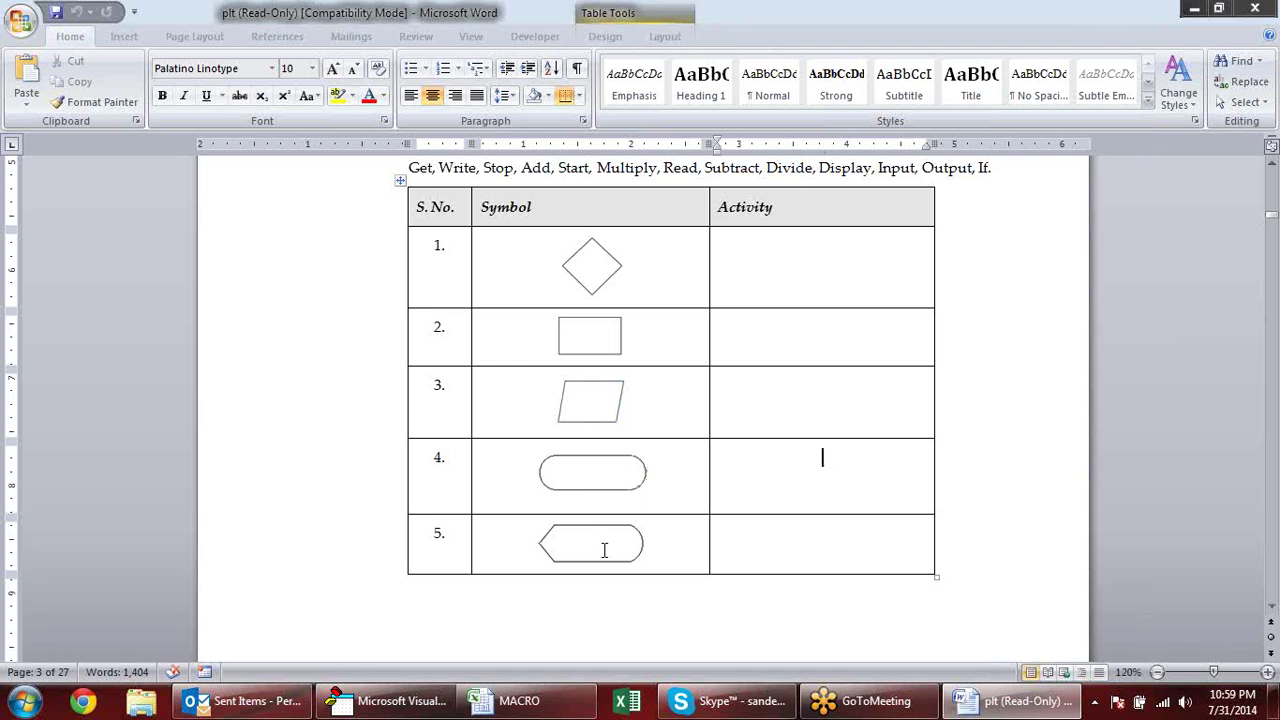
pyautogui.doubleClick(640, 543)
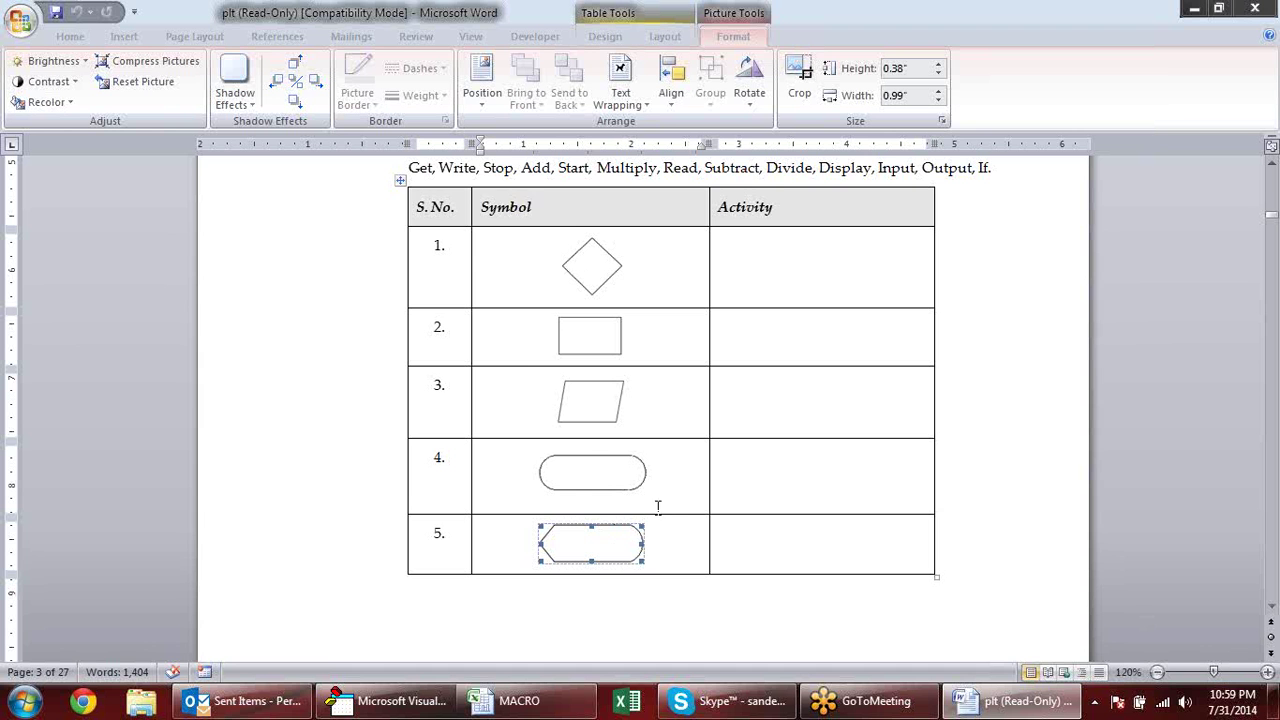
# Scroll to page 4 until the Solution list and whole Procedure of Admission in IICP flowchart show
pyautogui.scroll(-12, 708, 492)
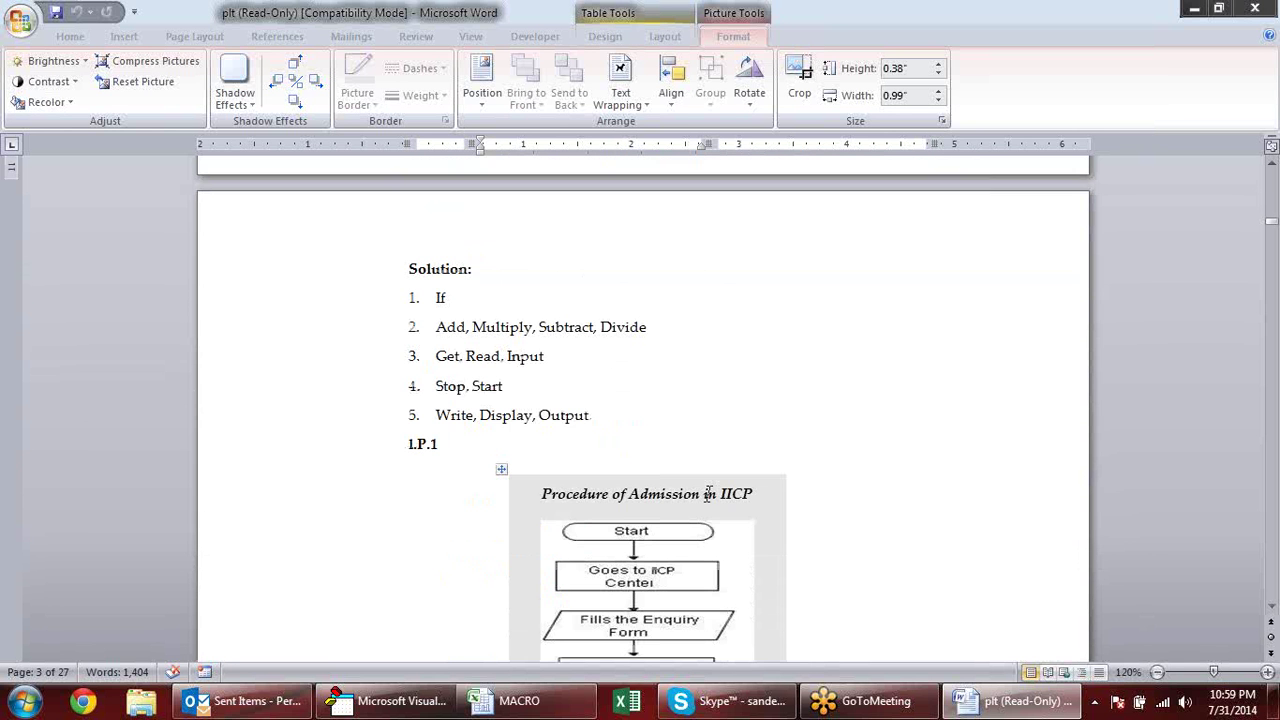
pyautogui.scroll(-1, 665, 440)
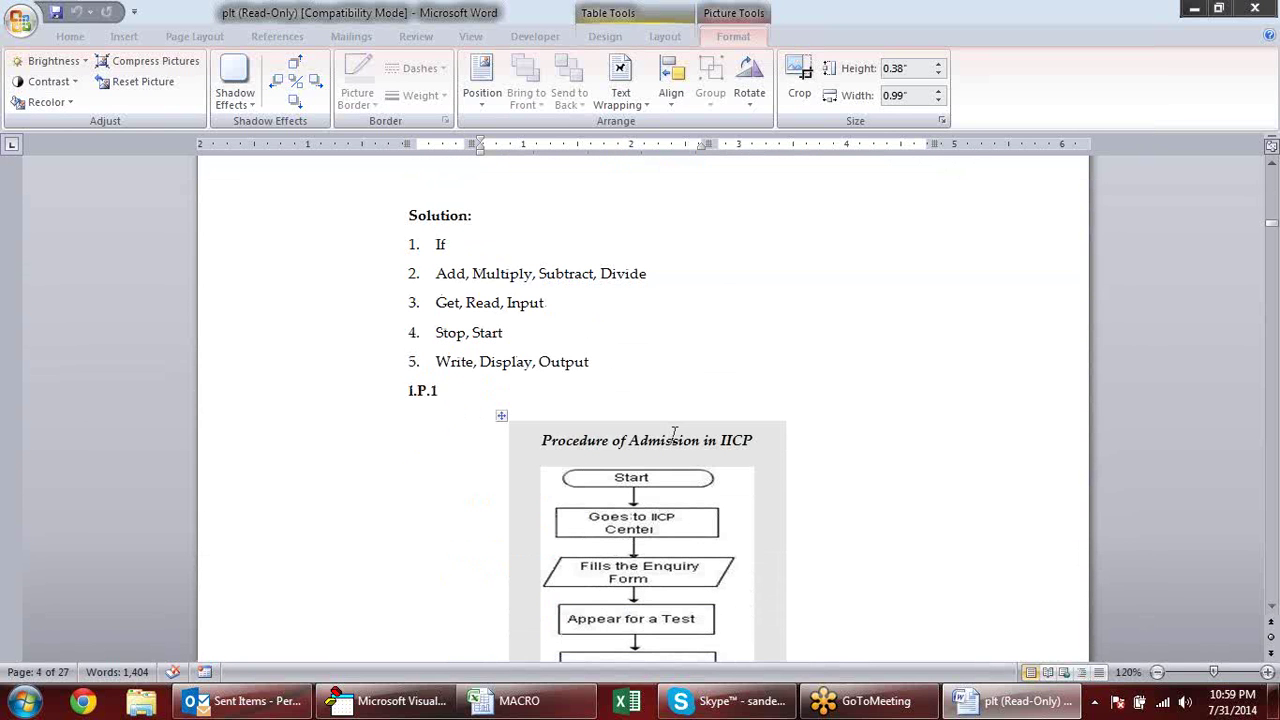
pyautogui.scroll(14, 677, 431)
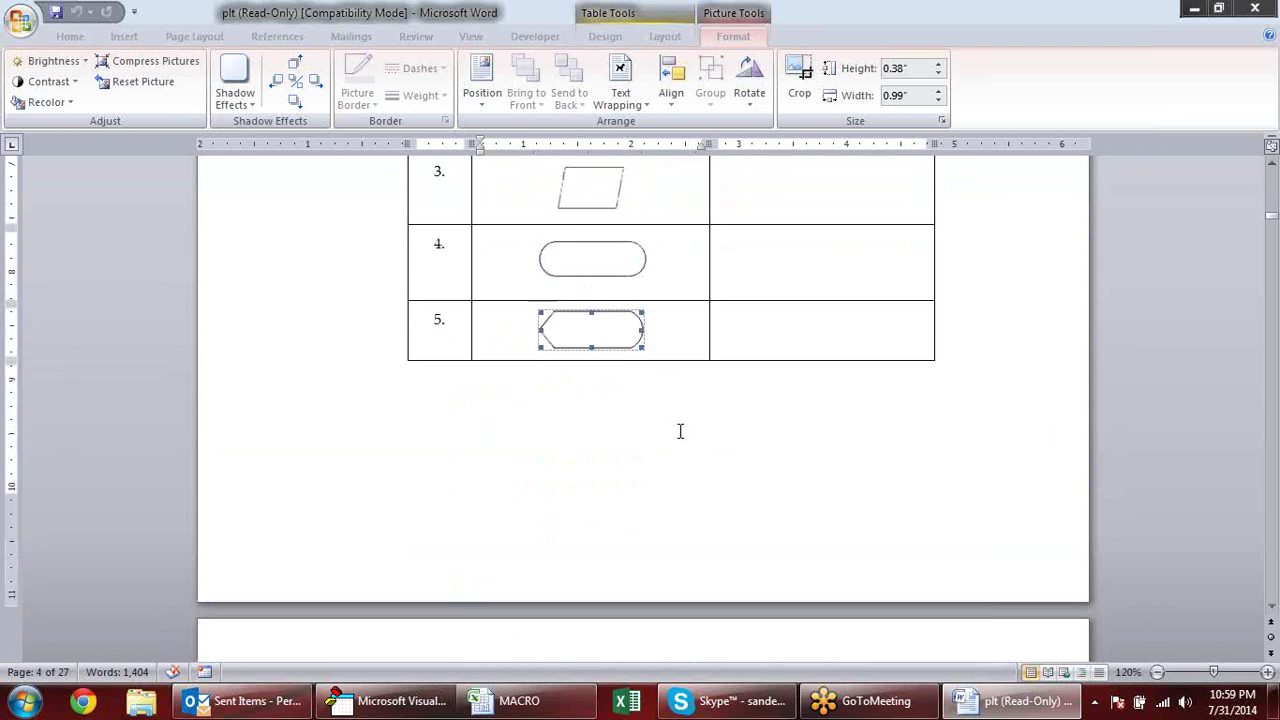
pyautogui.scroll(5, 679, 431)
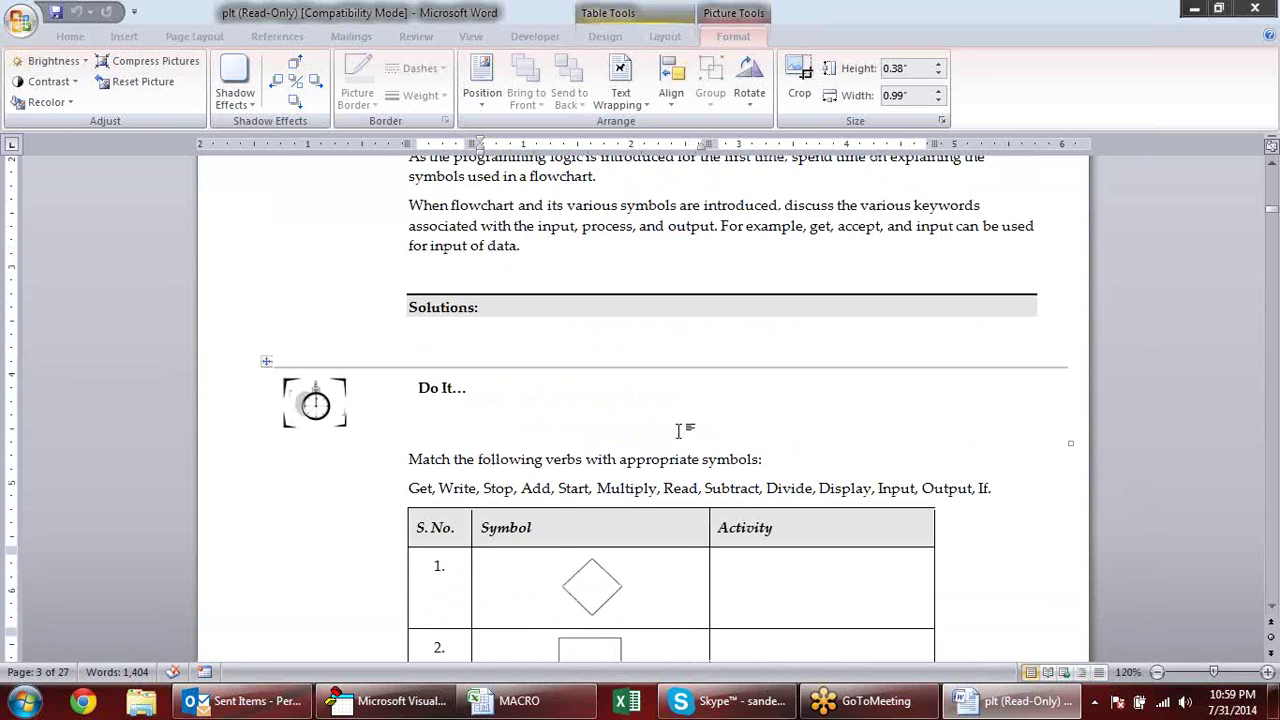
pyautogui.scroll(-18, 677, 431)
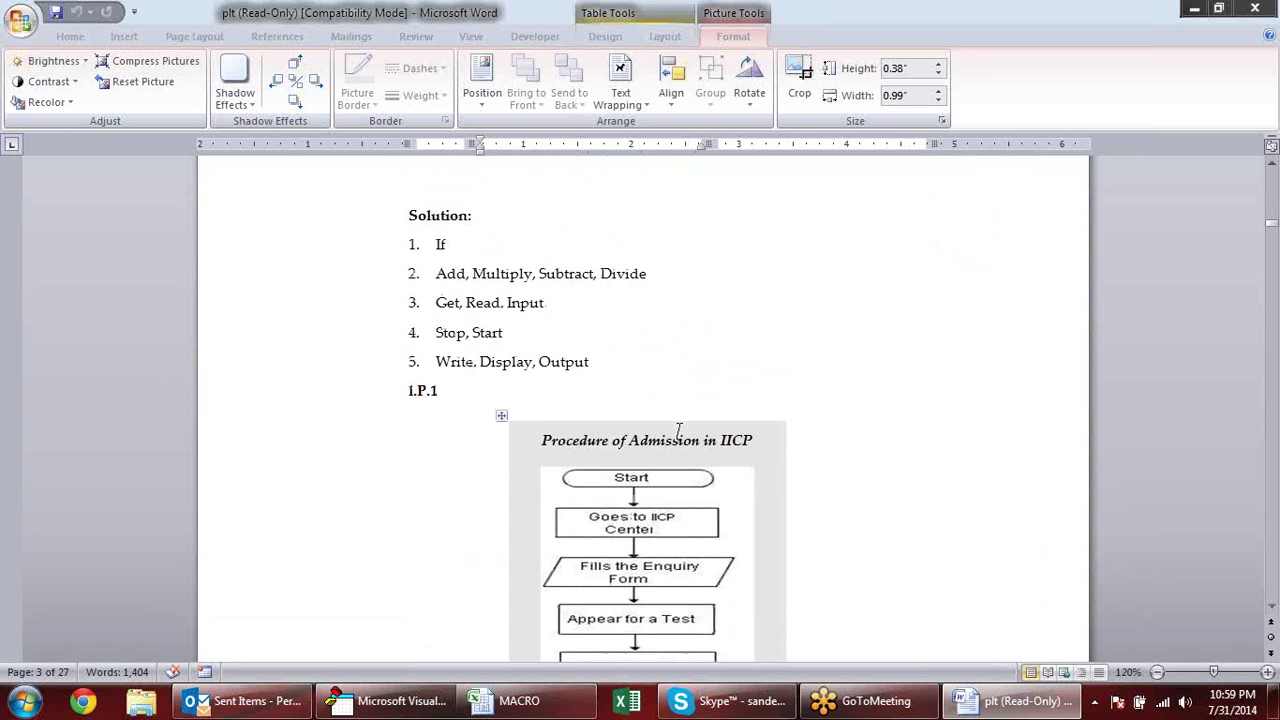
pyautogui.scroll(-3, 679, 431)
pyautogui.scroll(3, 681, 431)
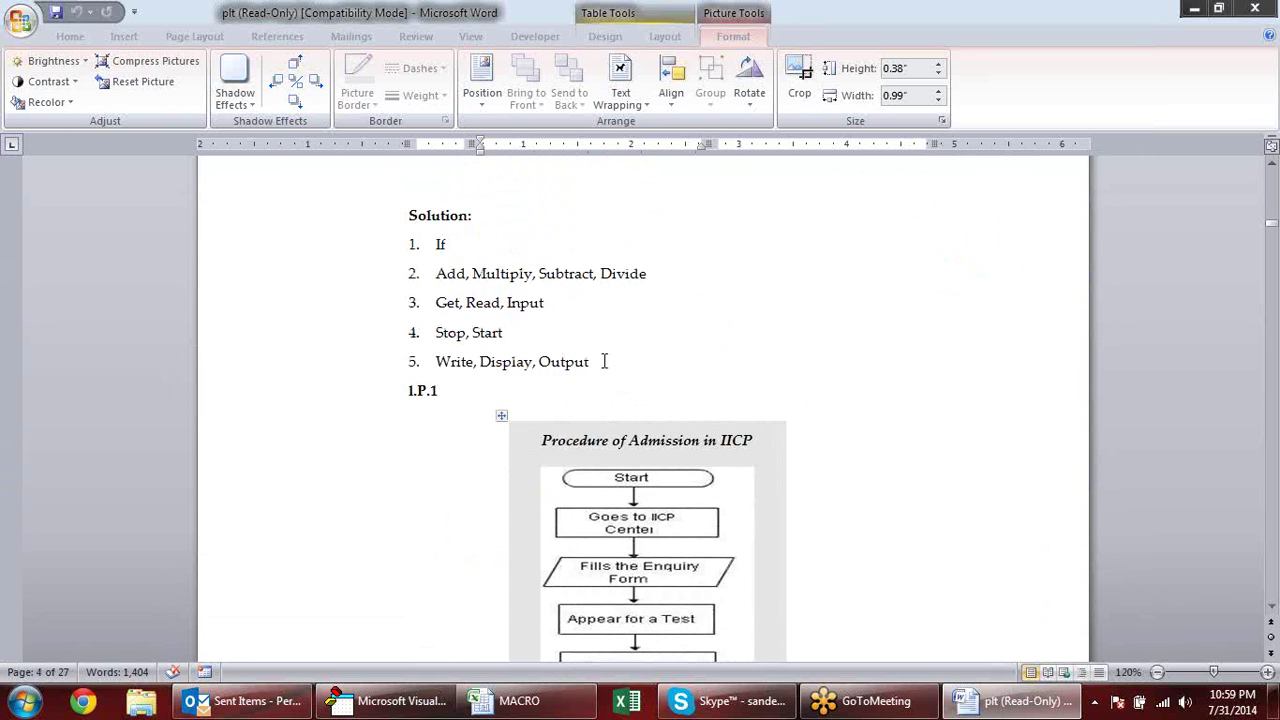
pyautogui.click(721, 345)
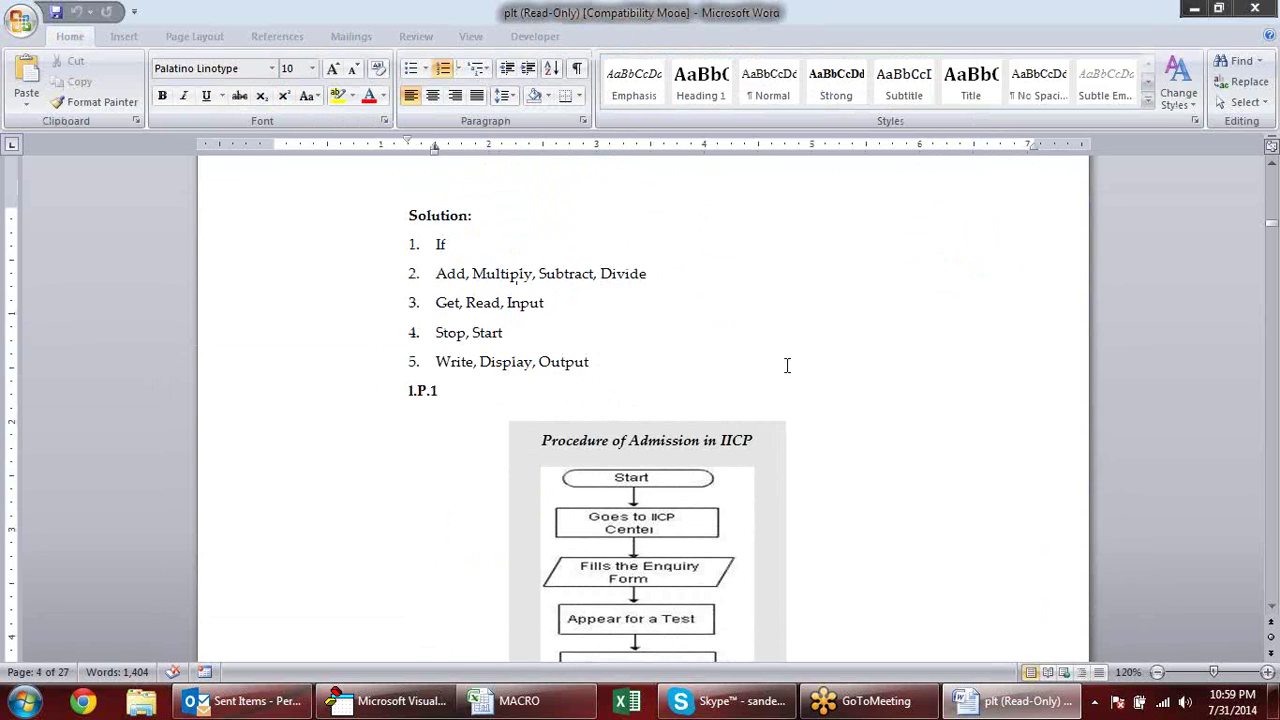
pyautogui.scroll(-1, 793, 369)
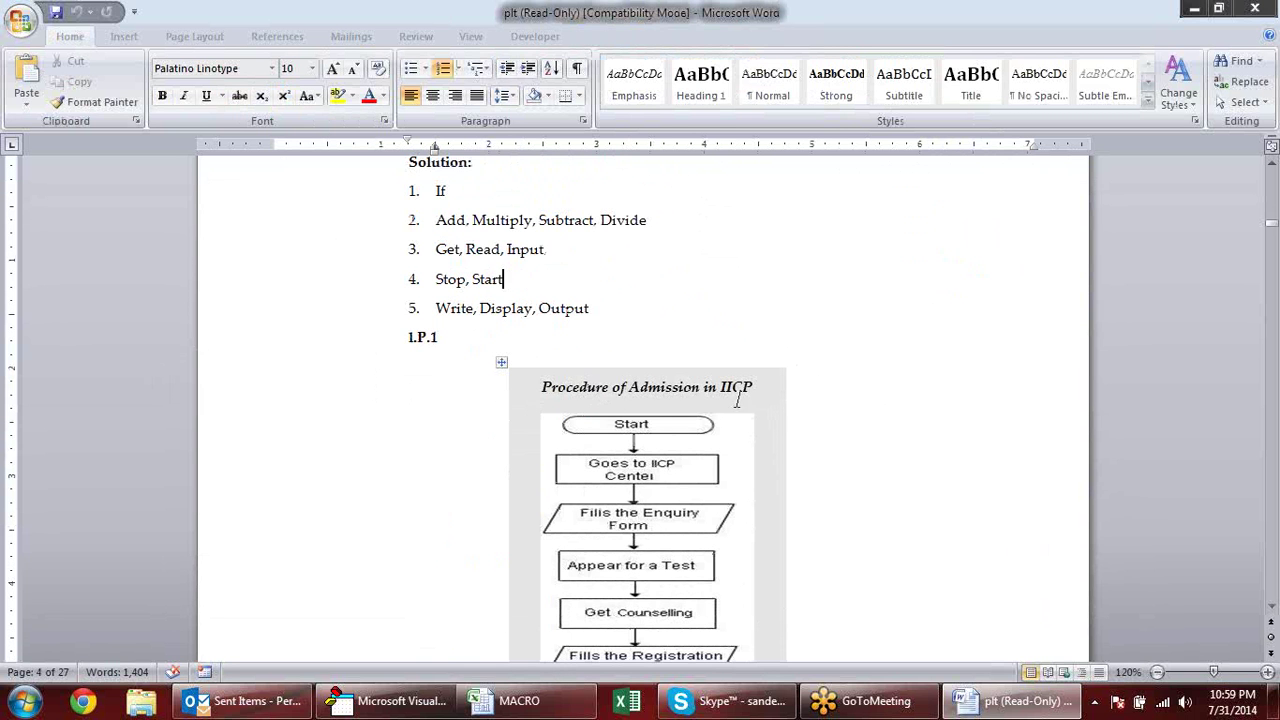
pyautogui.scroll(-3, 836, 398)
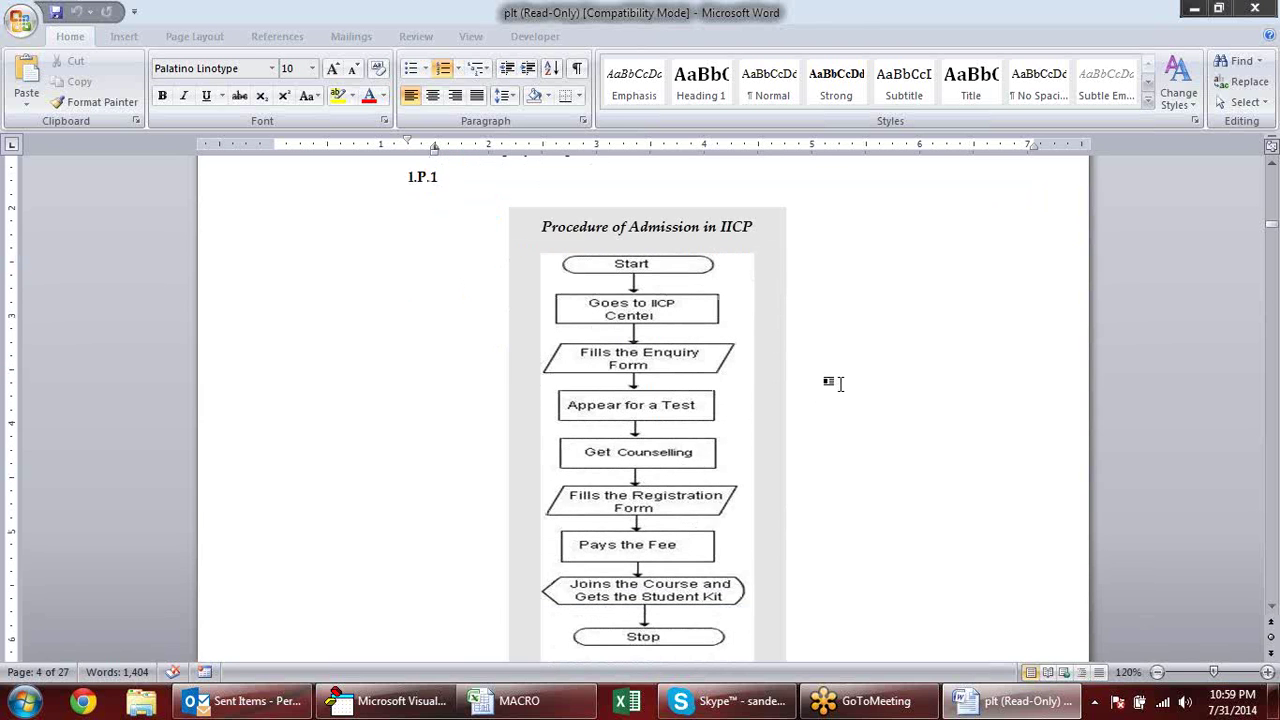
pyautogui.scroll(-1, 840, 384)
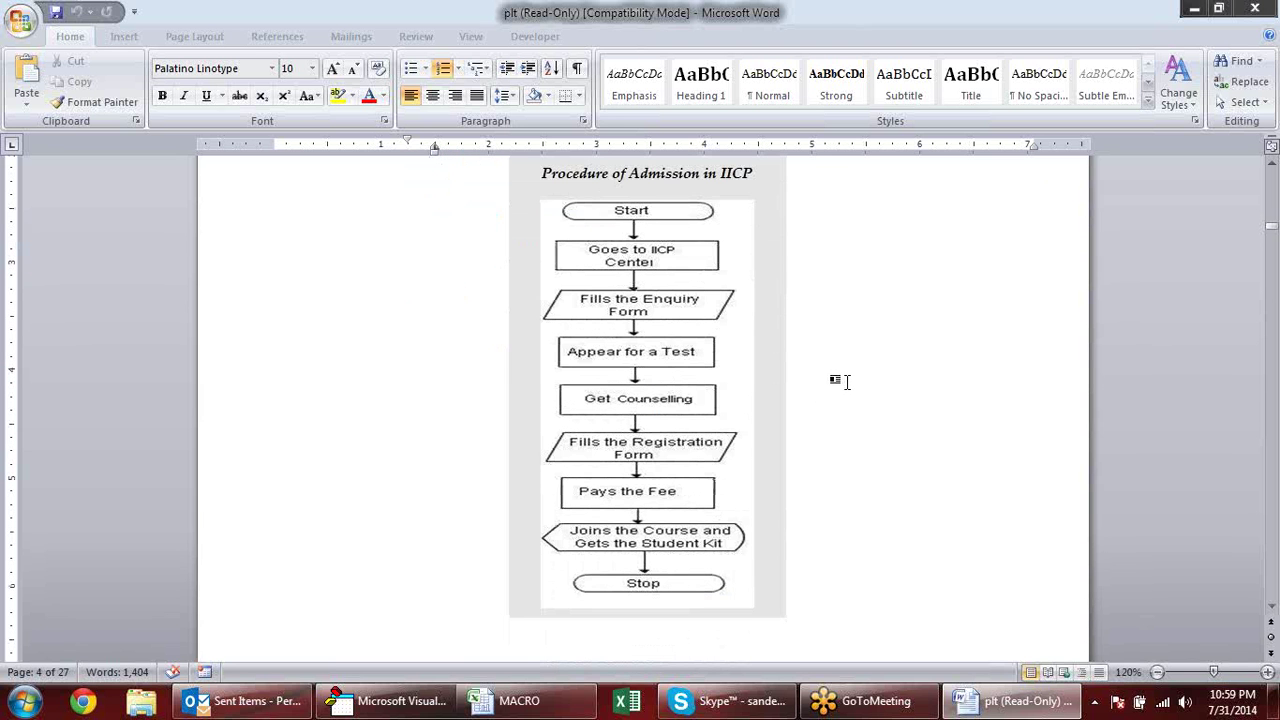
pyautogui.click(679, 208)
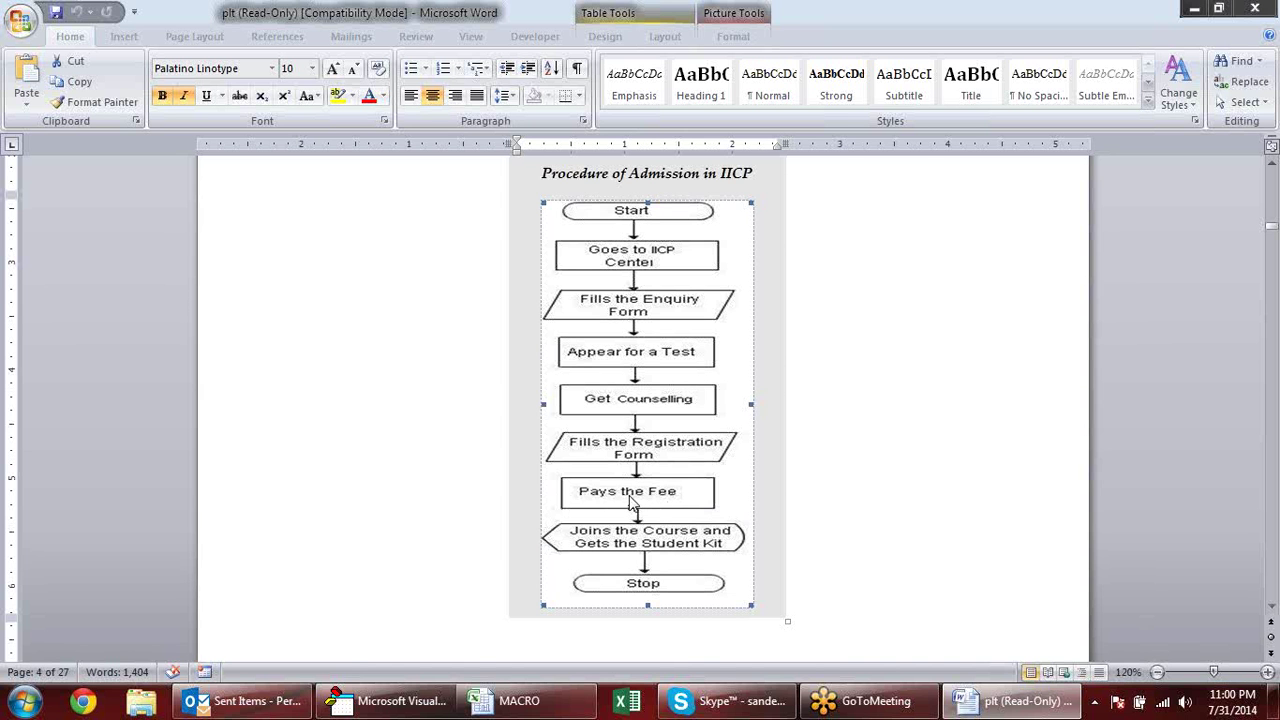
pyautogui.scroll(-1, 678, 504)
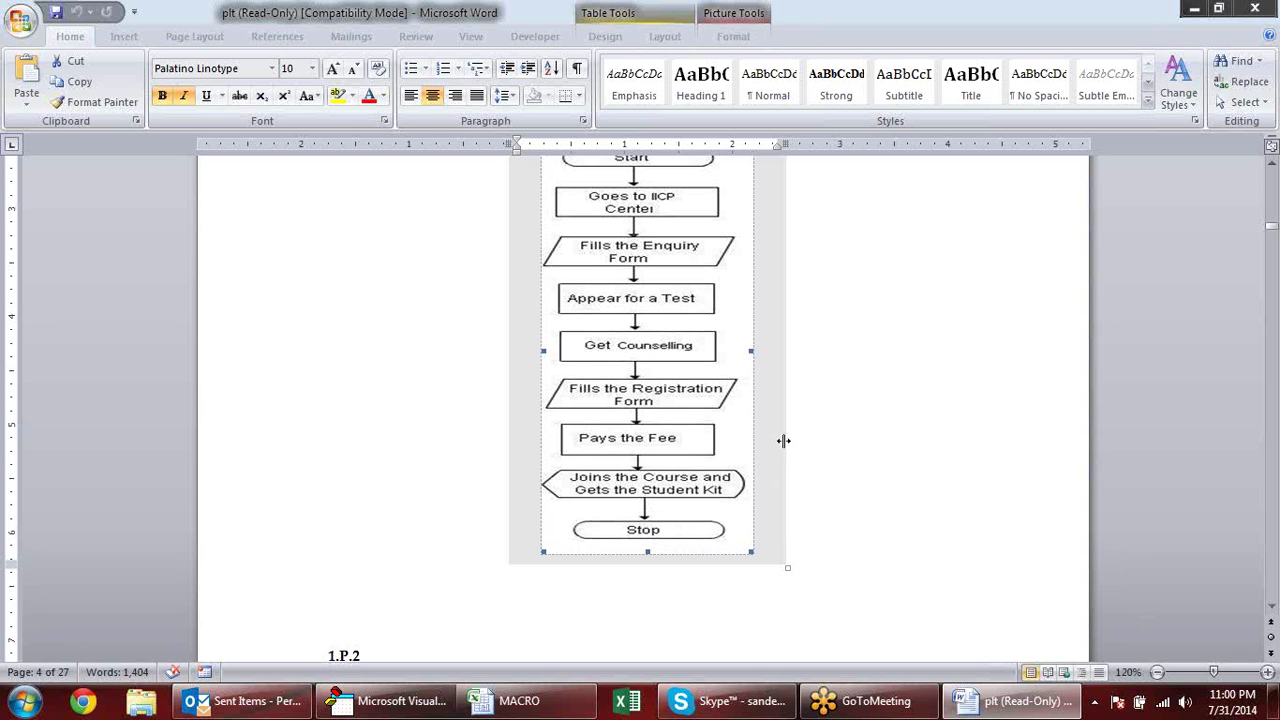
pyautogui.scroll(2, 785, 465)
pyautogui.scroll(-1, 785, 465)
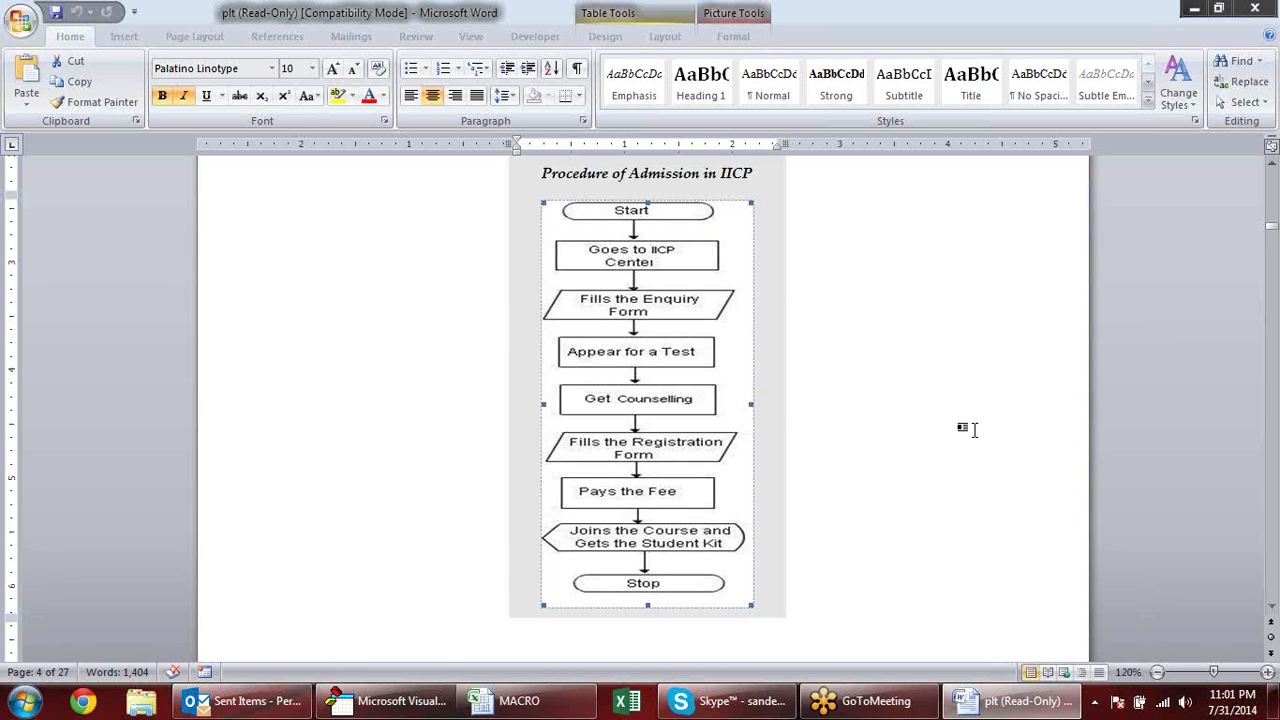
# Find and select the Add Two Numbers flowchart in Word, then switch to MACRO.xlsm's macro code
pyautogui.scroll(-6, 975, 438)
pyautogui.scroll(-3, 976, 430)
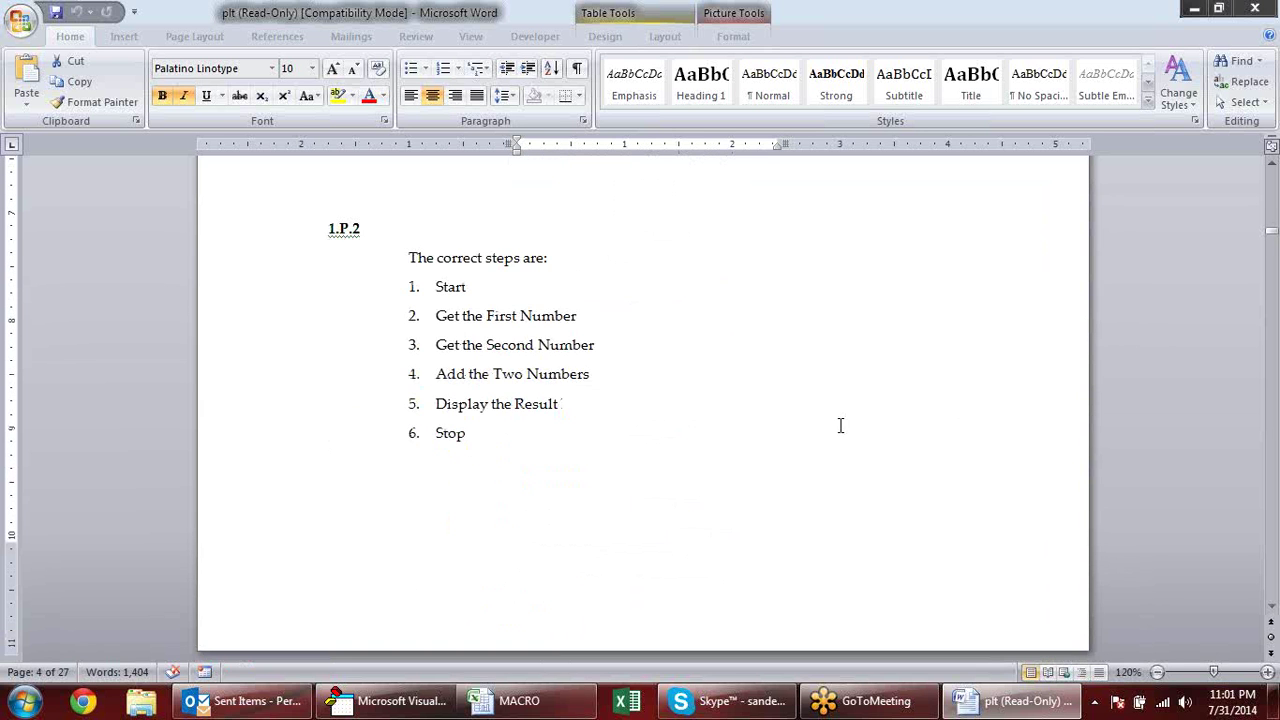
pyautogui.scroll(-8, 680, 430)
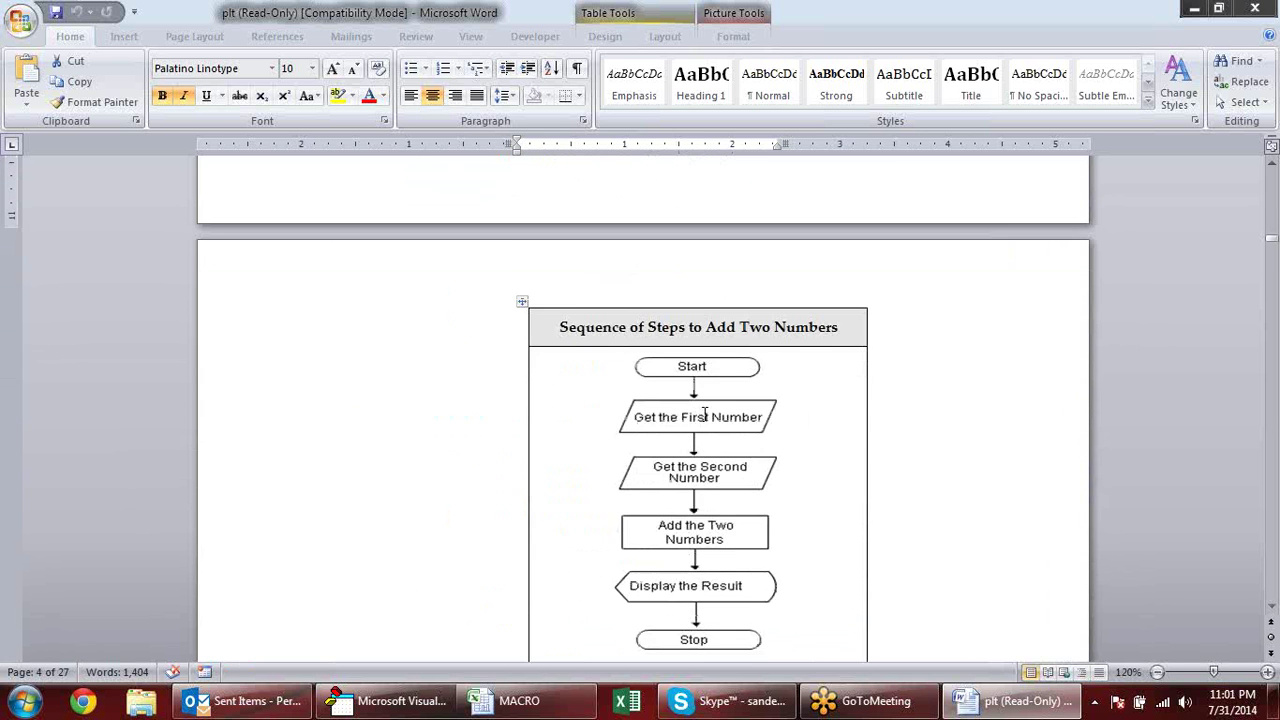
pyautogui.scroll(-2, 710, 412)
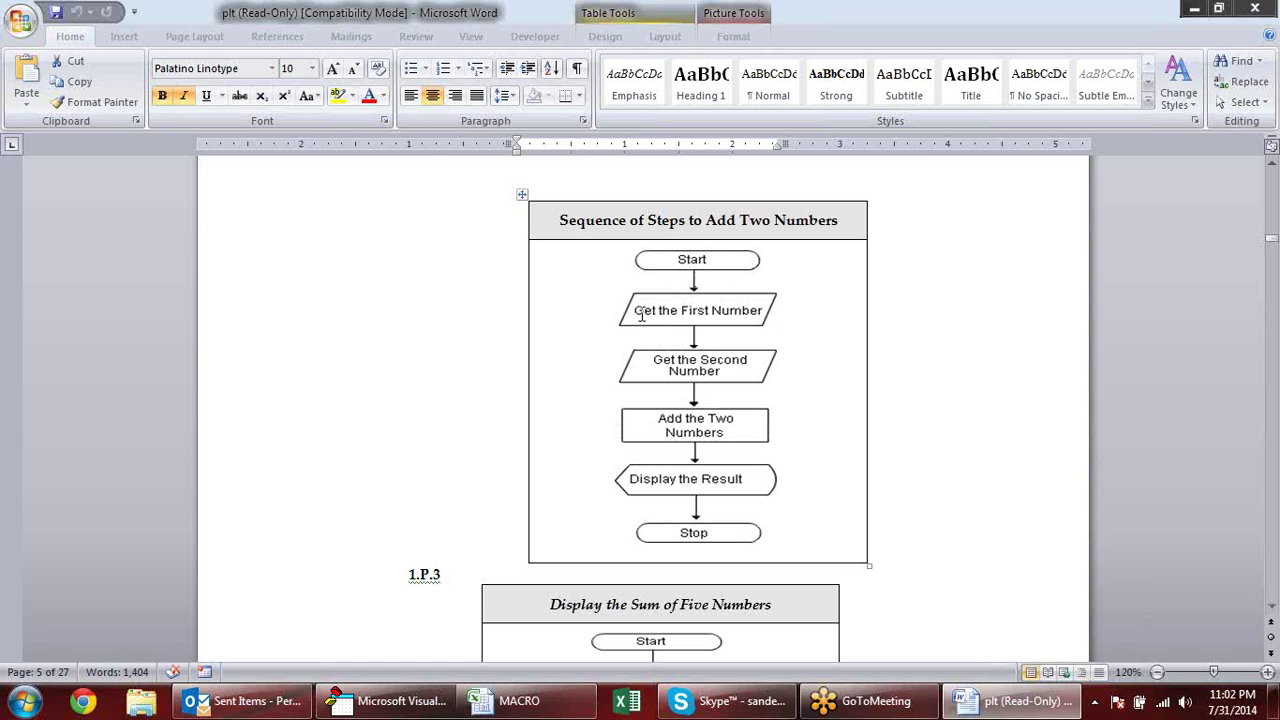
pyautogui.doubleClick(727, 320)
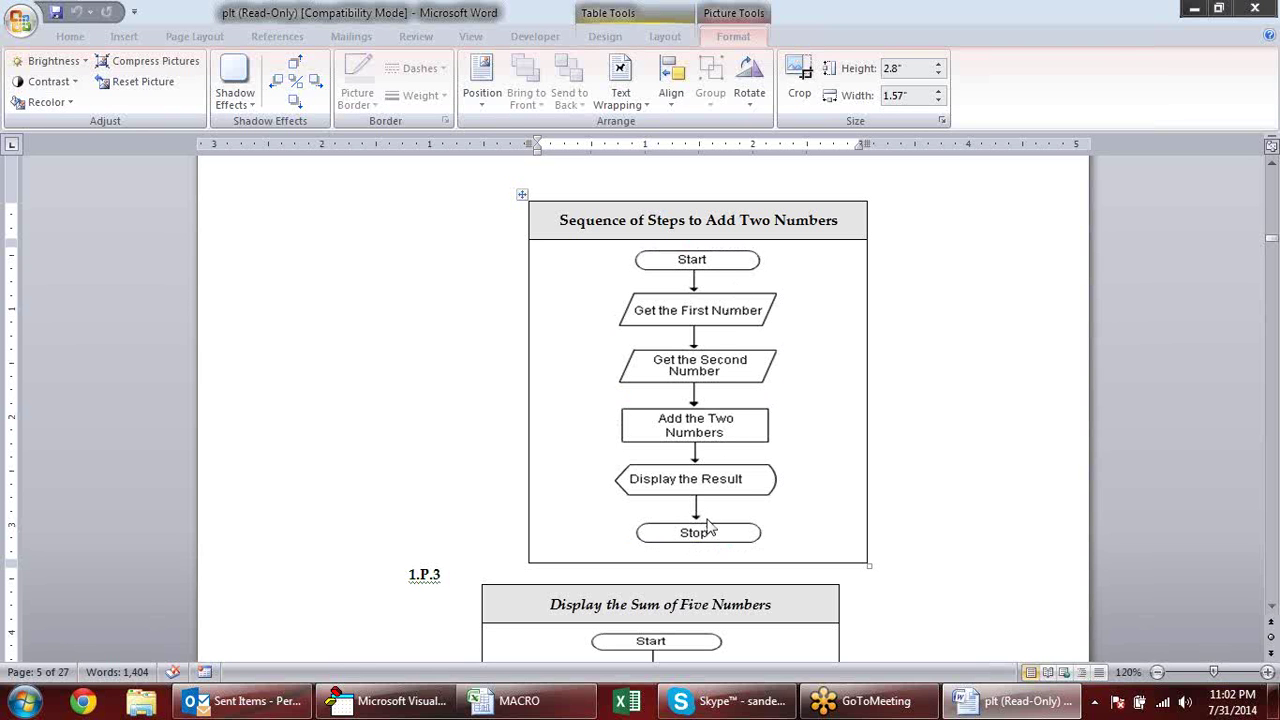
pyautogui.hotkey('alt', 'Tab')
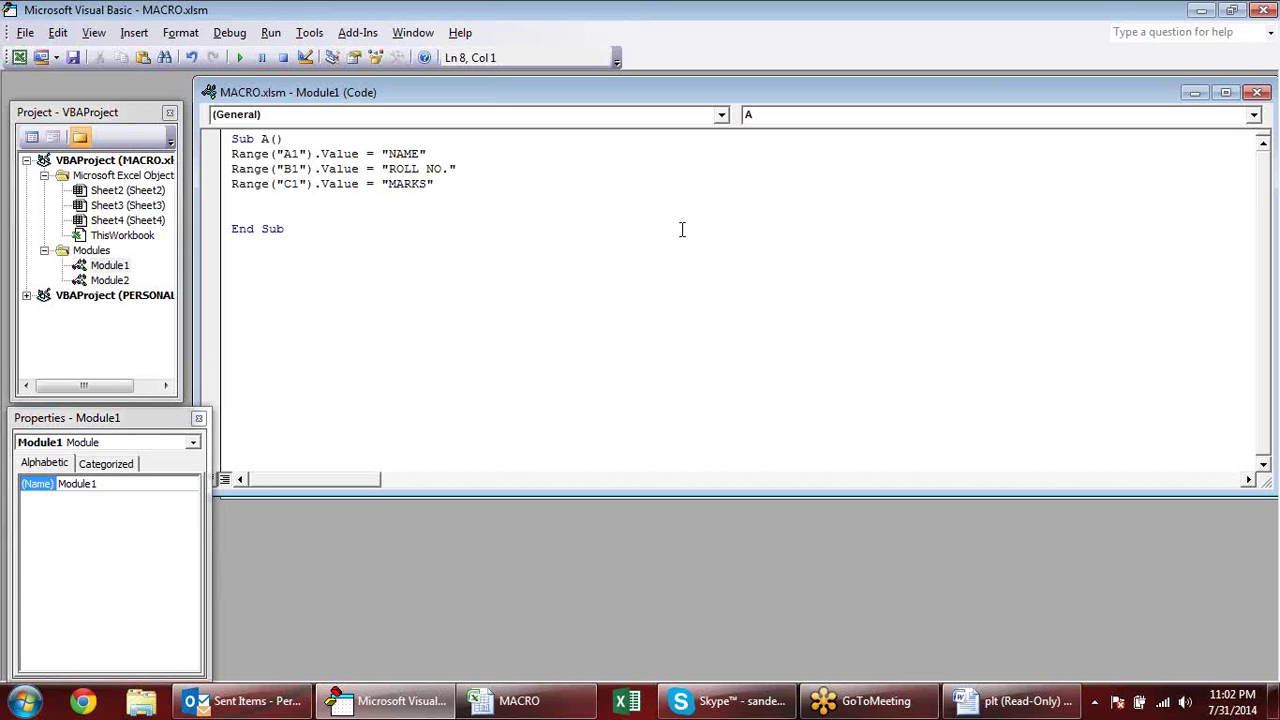
# Delete the three Range lines writing NAME, ROLL NO. and MARKS from Sub A
pyautogui.click(431, 184)
pyautogui.click(268, 153)
pyautogui.moveTo(475, 190); pyautogui.dragTo(231, 155)
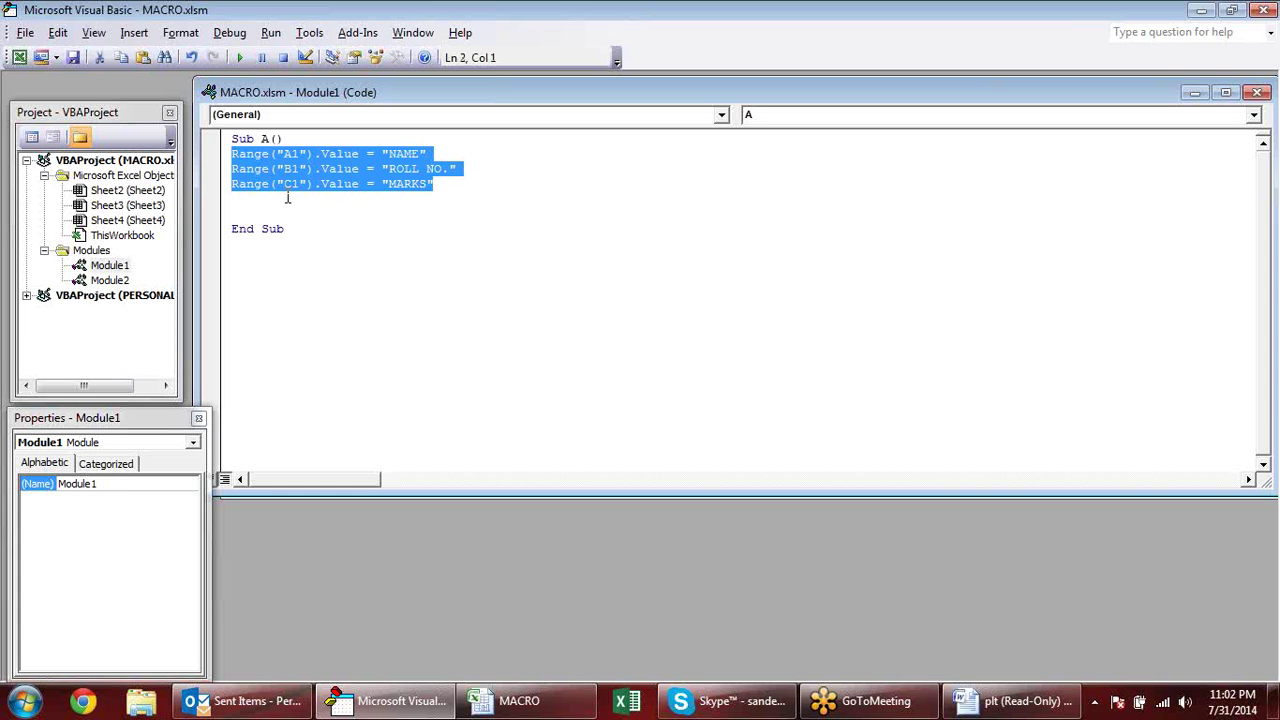
pyautogui.press('Delete')
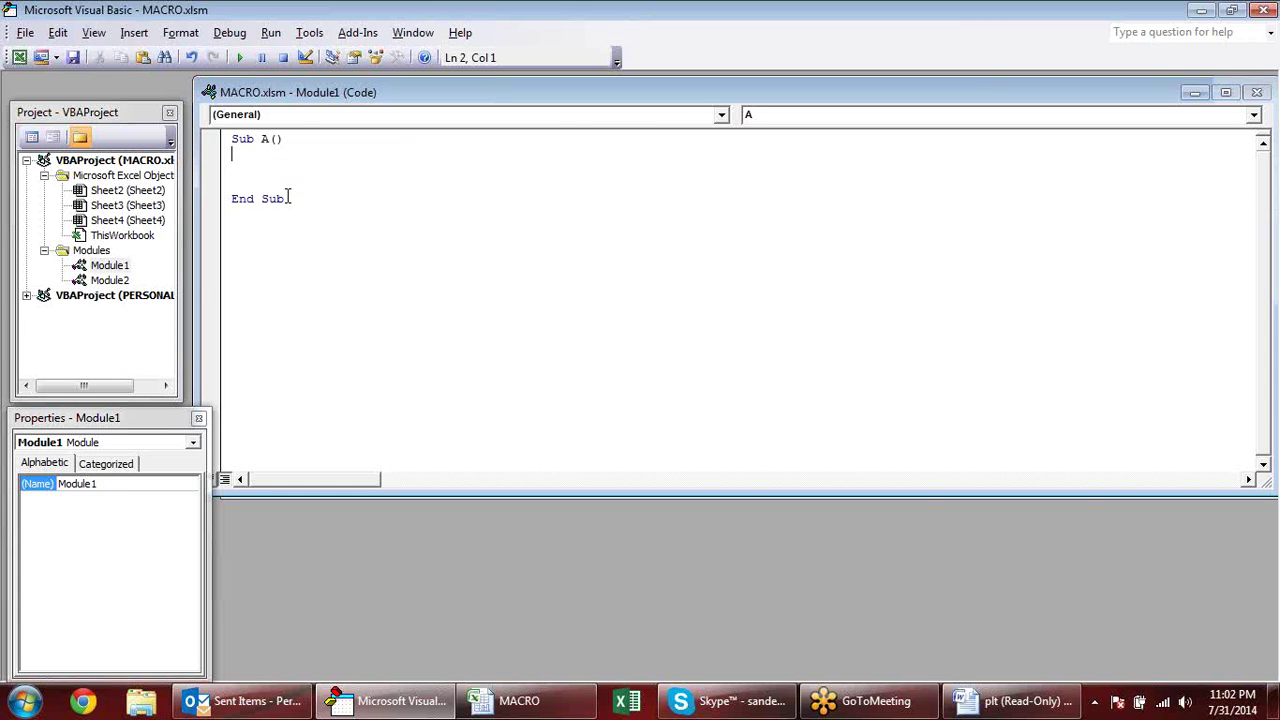
# Type A=INPUTBOX "ENTER FIRST NUMBER" on line 2 of Sub A
pyautogui.hotkey('alt', 'Tab')
pyautogui.hotkey('alt', 'Tab')
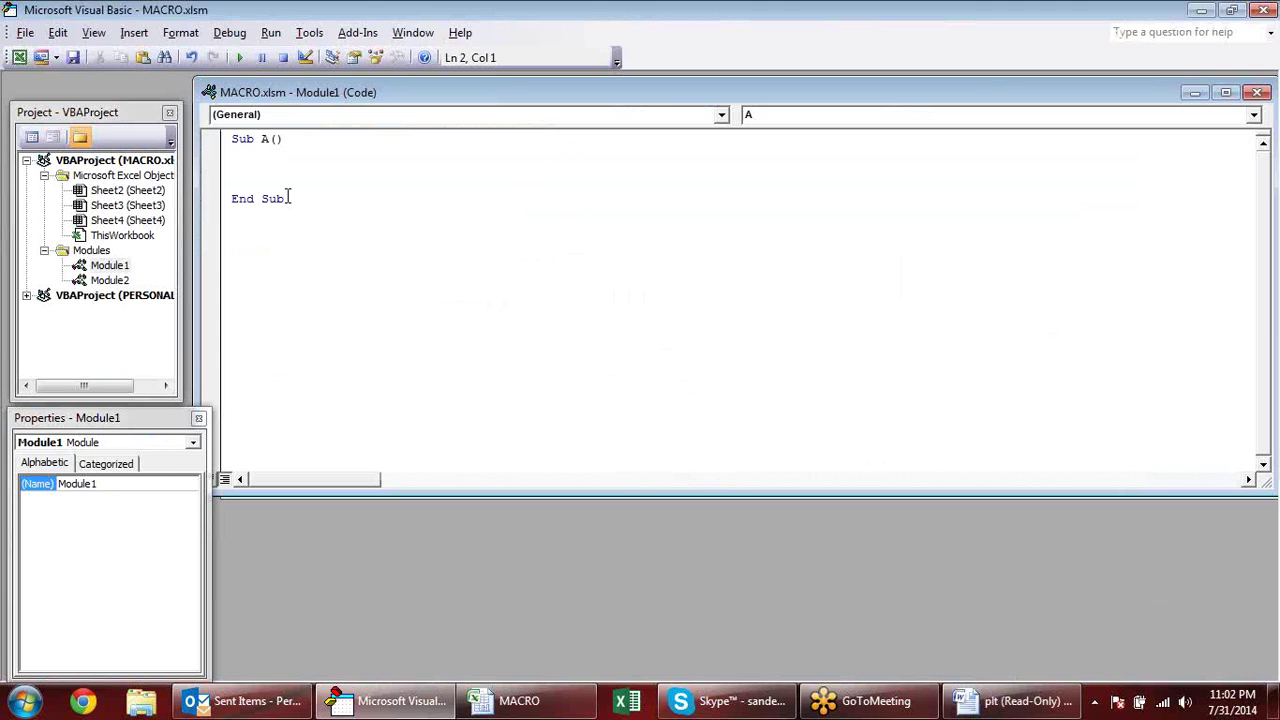
pyautogui.write('INPUTBOX "')
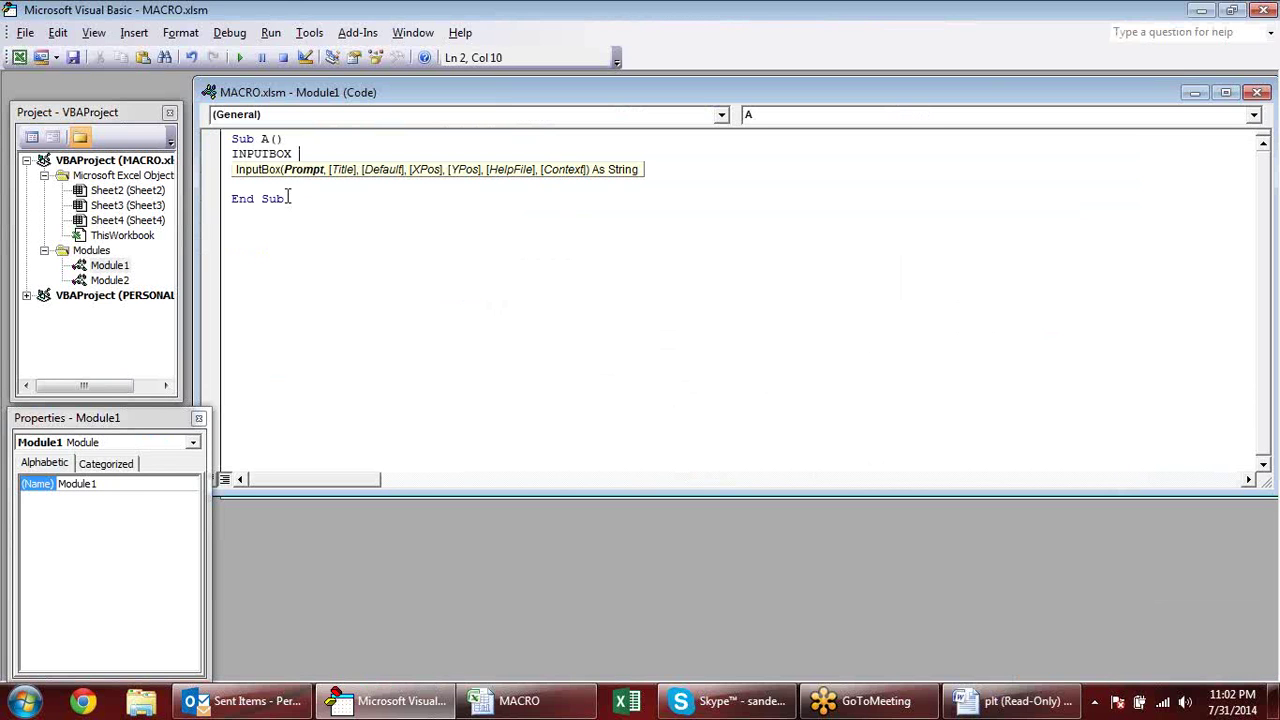
pyautogui.write('ente')
pyautogui.press('BackSpace')
pyautogui.press('BackSpace')
pyautogui.press('BackSpace')
pyautogui.press('BackSpace')
pyautogui.write('N')
pyautogui.press('BackSpace')
pyautogui.write('ENTER FIRST NUMBER')
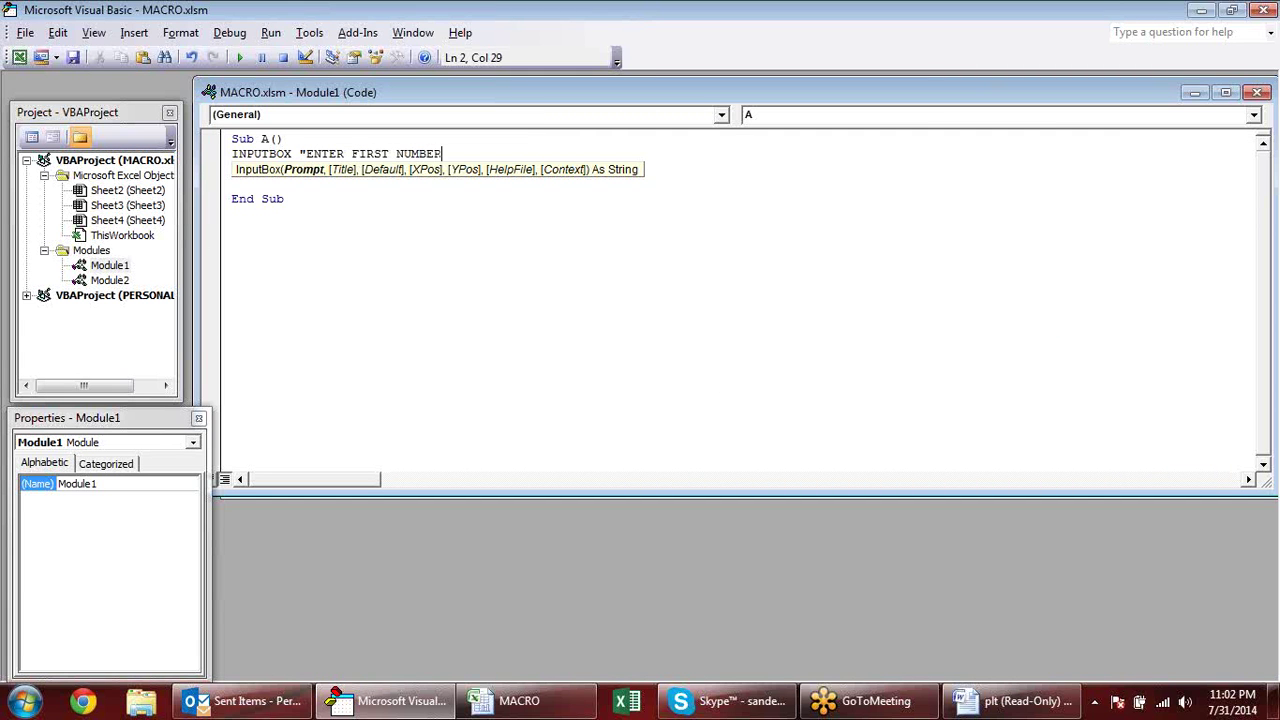
pyautogui.write('"')
pyautogui.press('Home')
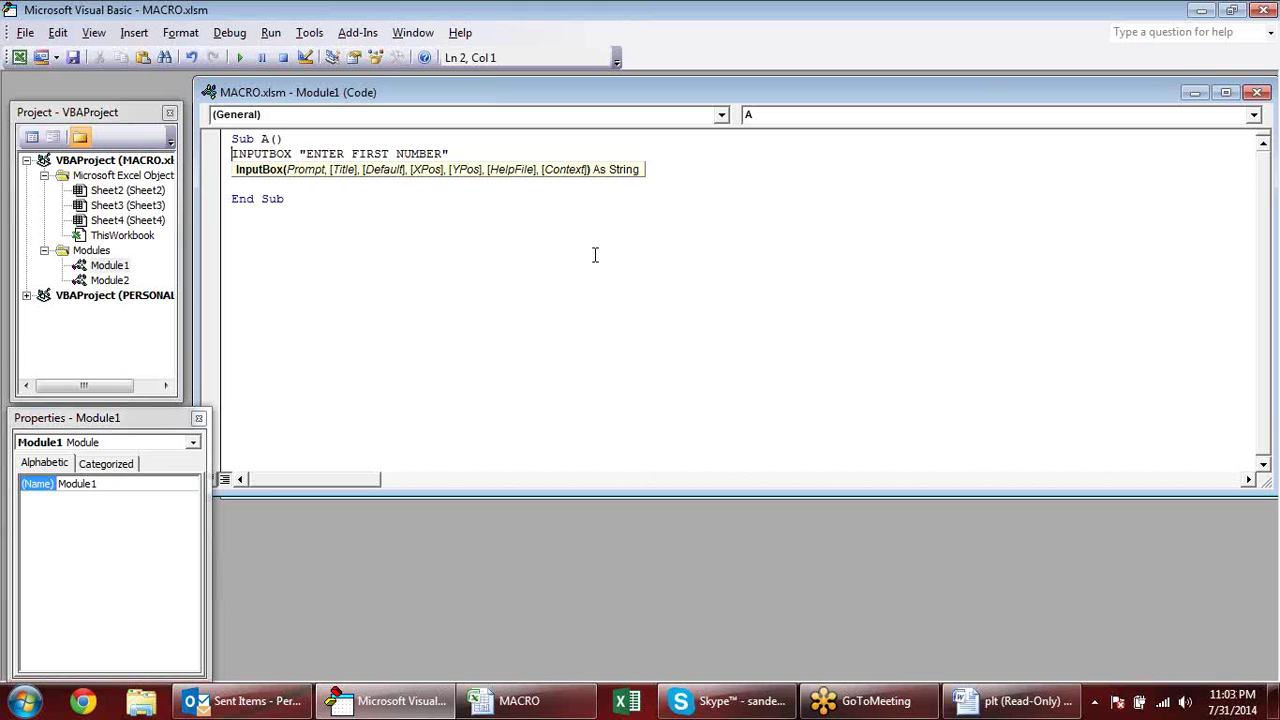
pyautogui.write('A')
pyautogui.press('BackSpace')
pyautogui.write('A')
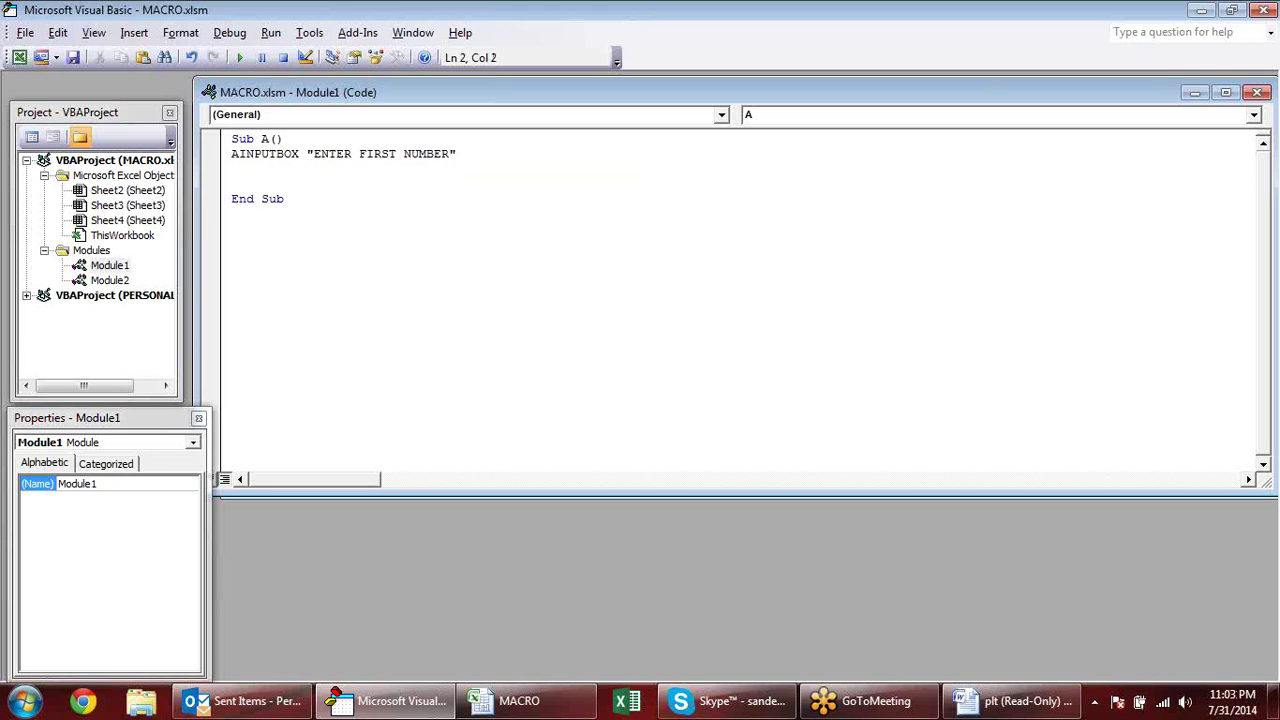
pyautogui.write('=')
# Fix the compile error by wrapping the prompt in parentheses: A = InputBox("ENTER FIRST NUMBER")
pyautogui.click(594, 263)
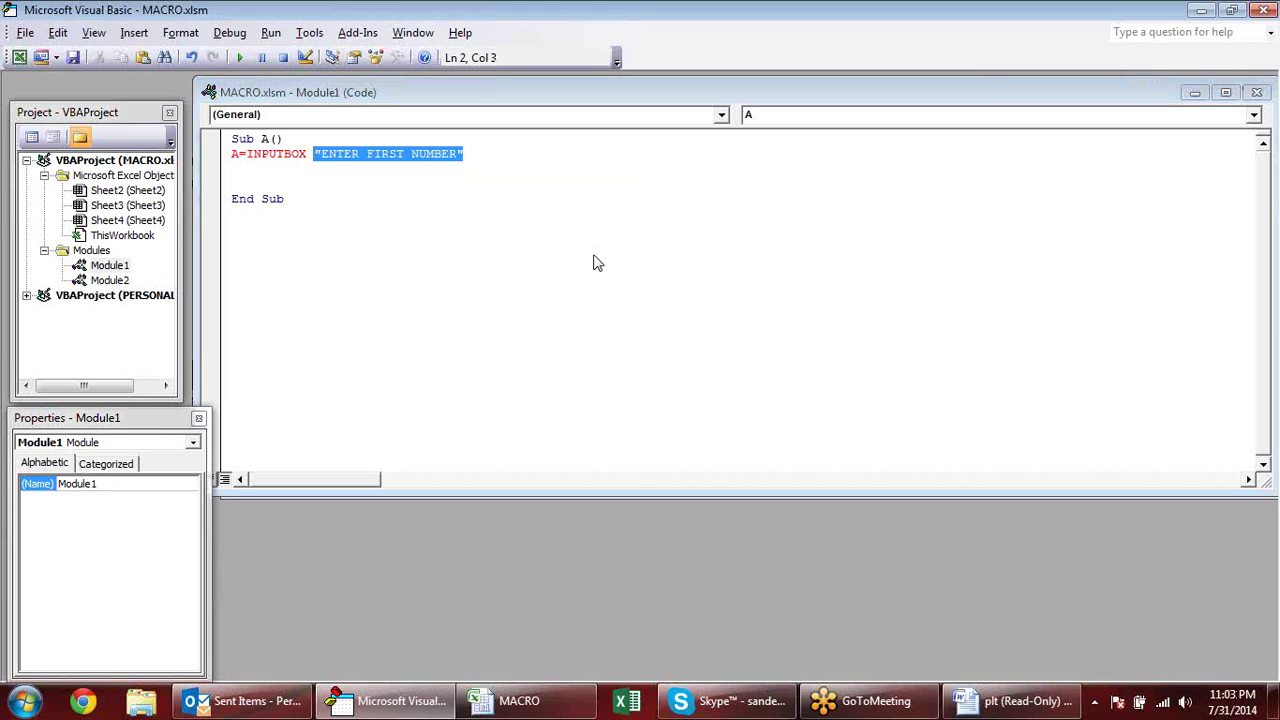
pyautogui.press('Return')
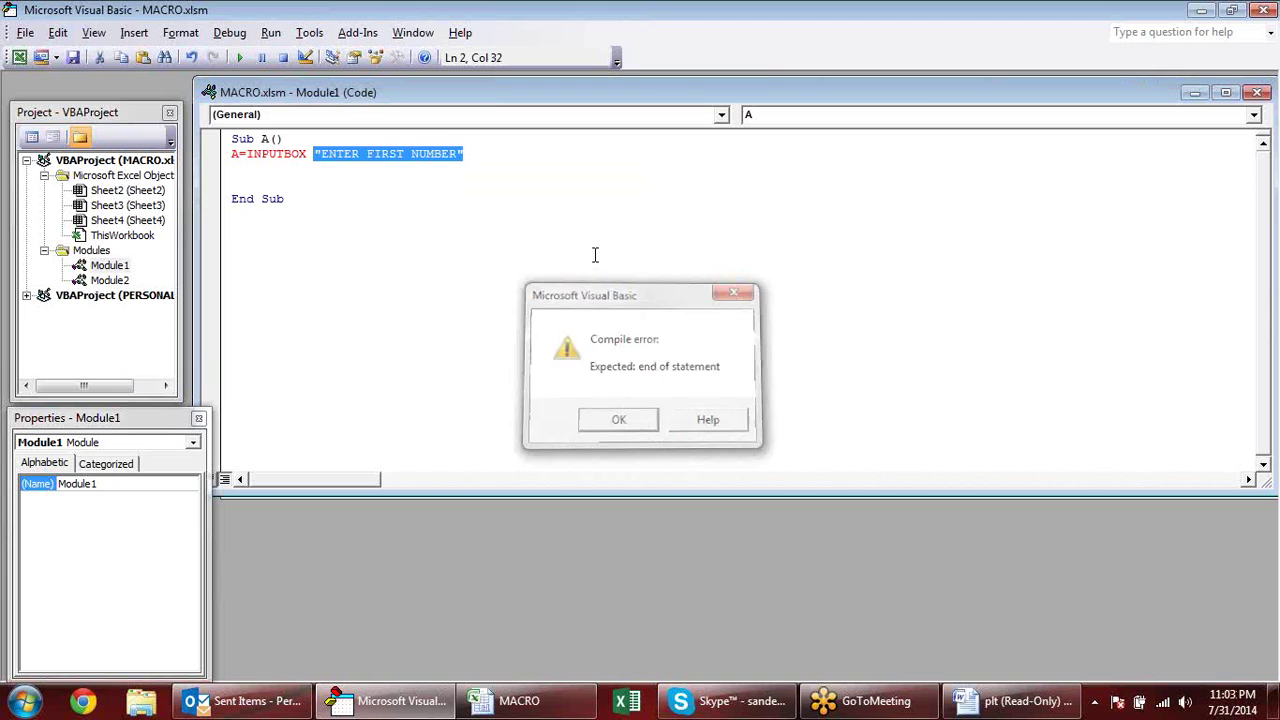
pyautogui.click(310, 153)
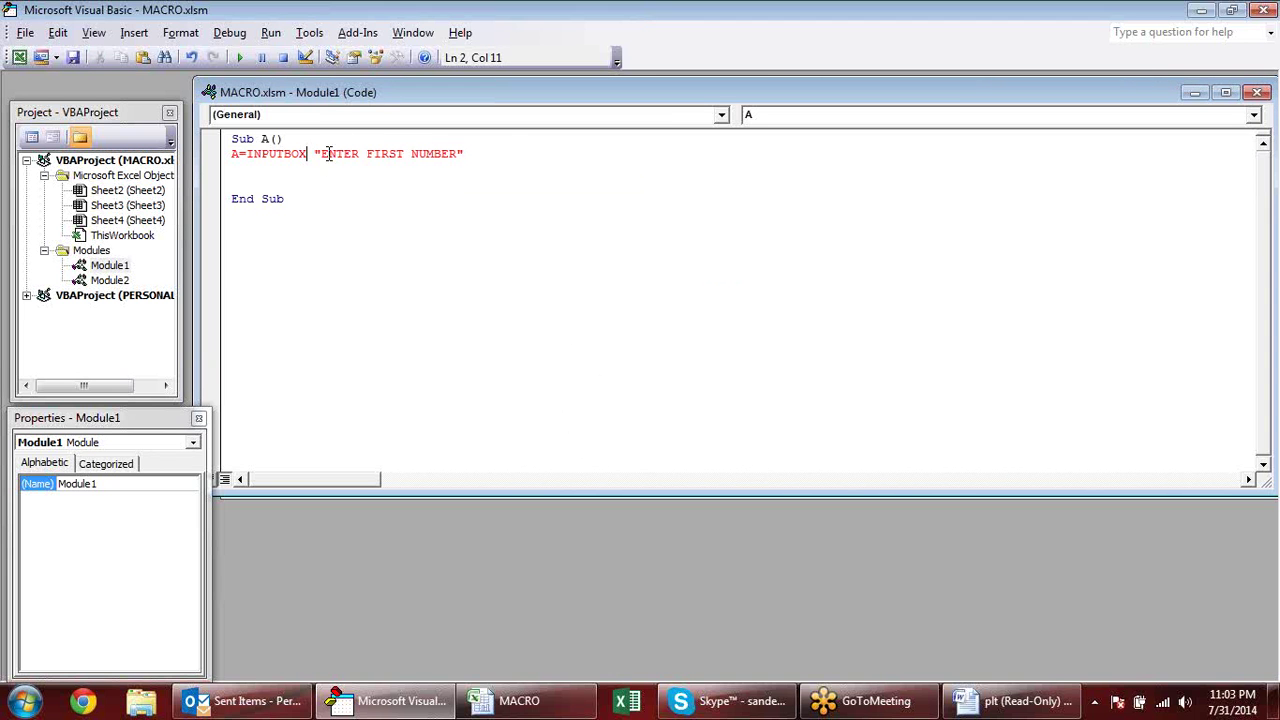
pyautogui.write('(')
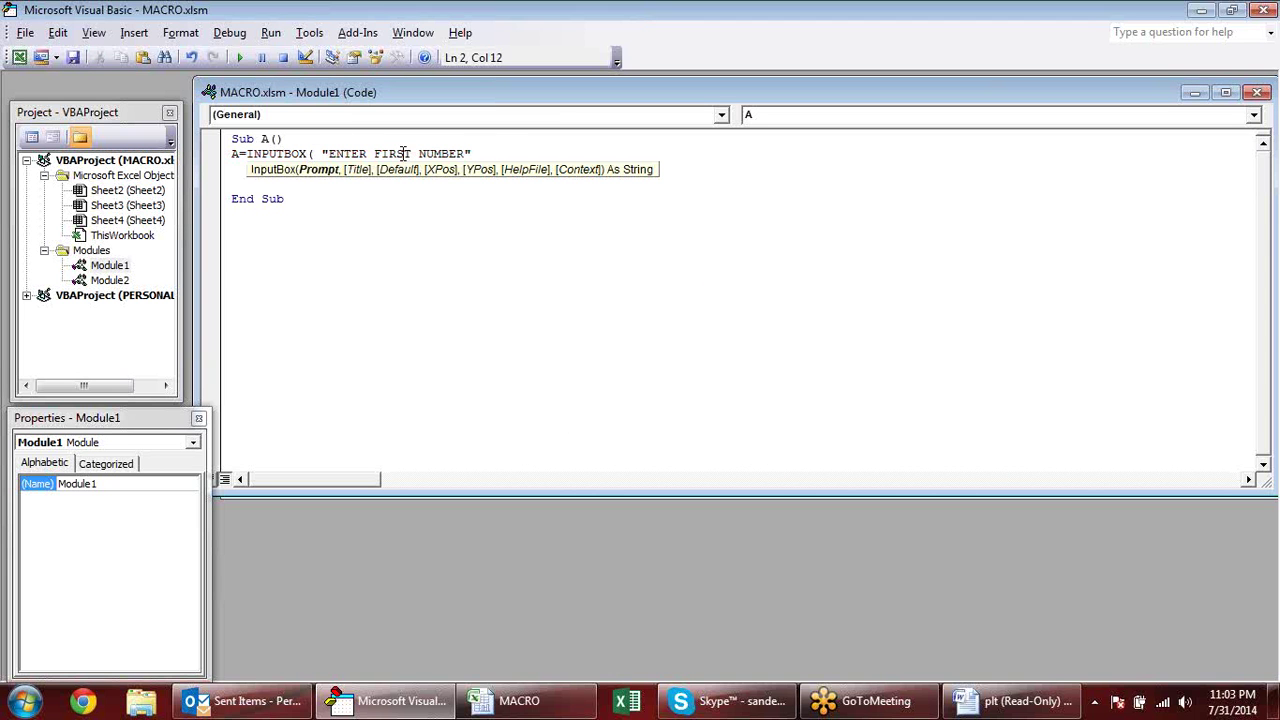
pyautogui.click(510, 148)
pyautogui.write(')')
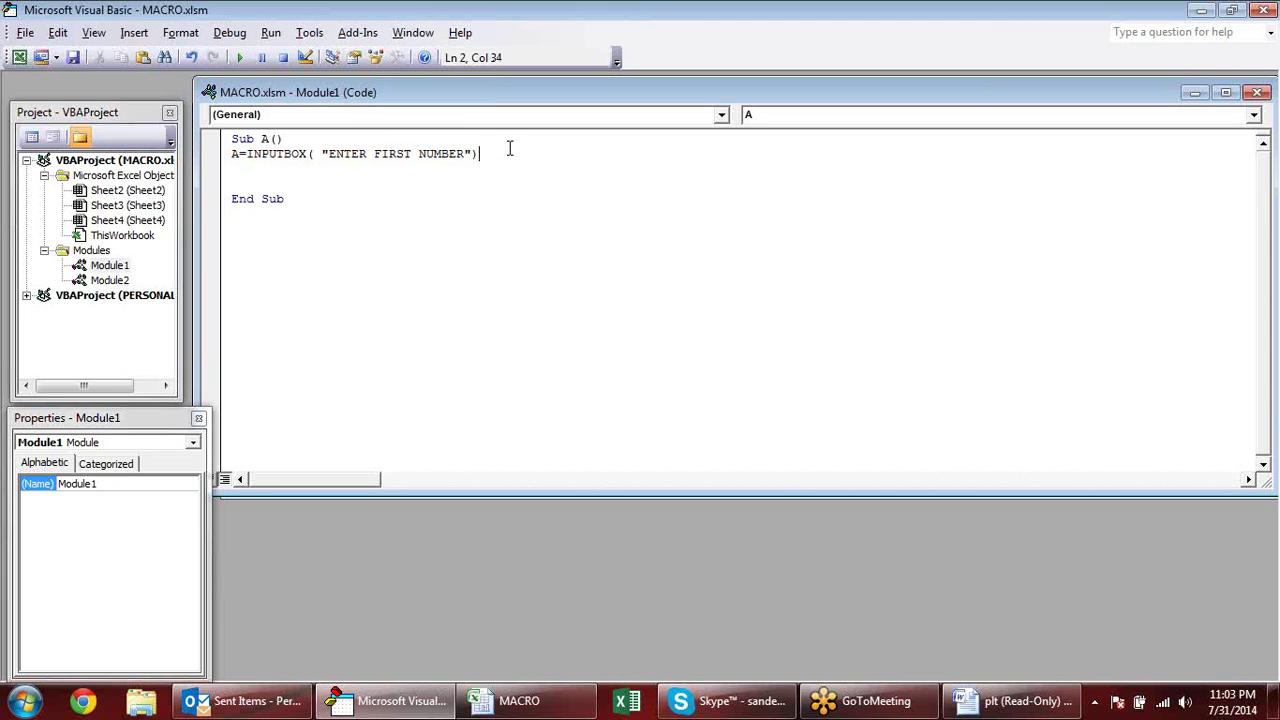
pyautogui.click(460, 198)
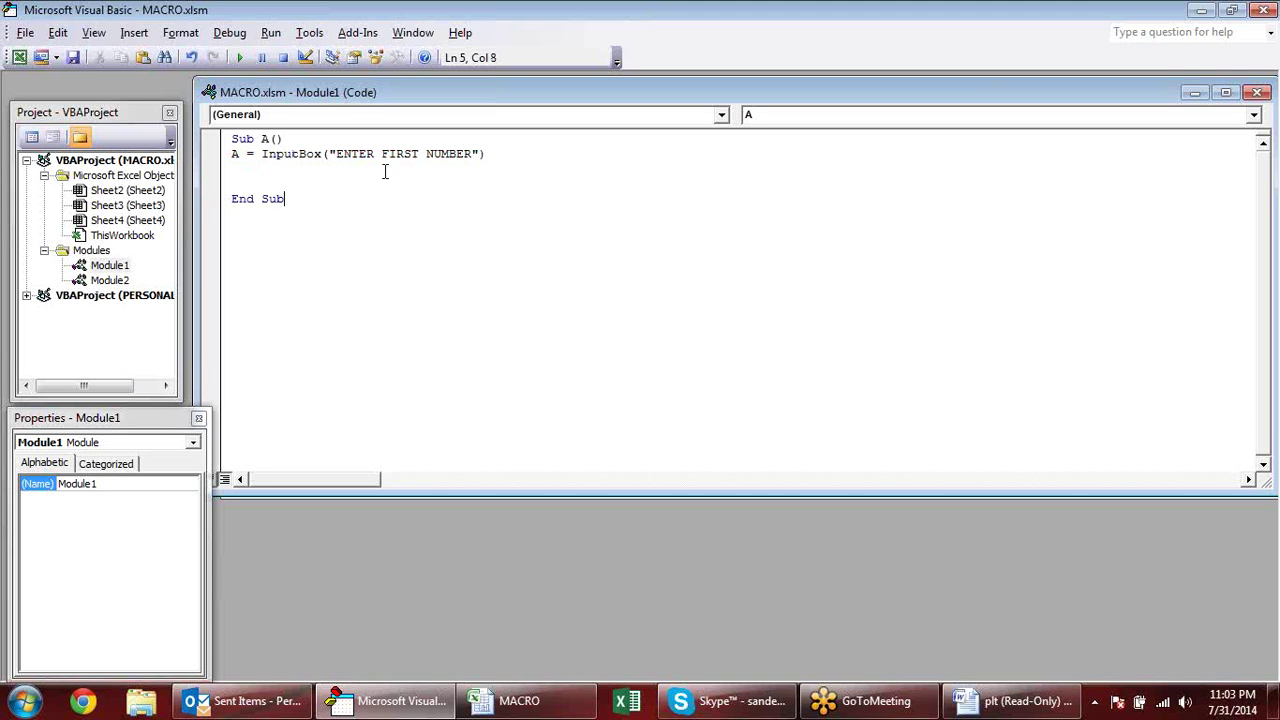
# Duplicate the InputBox line onto line 3 and assign it to B instead of A
pyautogui.moveTo(485, 155); pyautogui.dragTo(228, 156)
pyautogui.hotkey('ctrl', 'c')
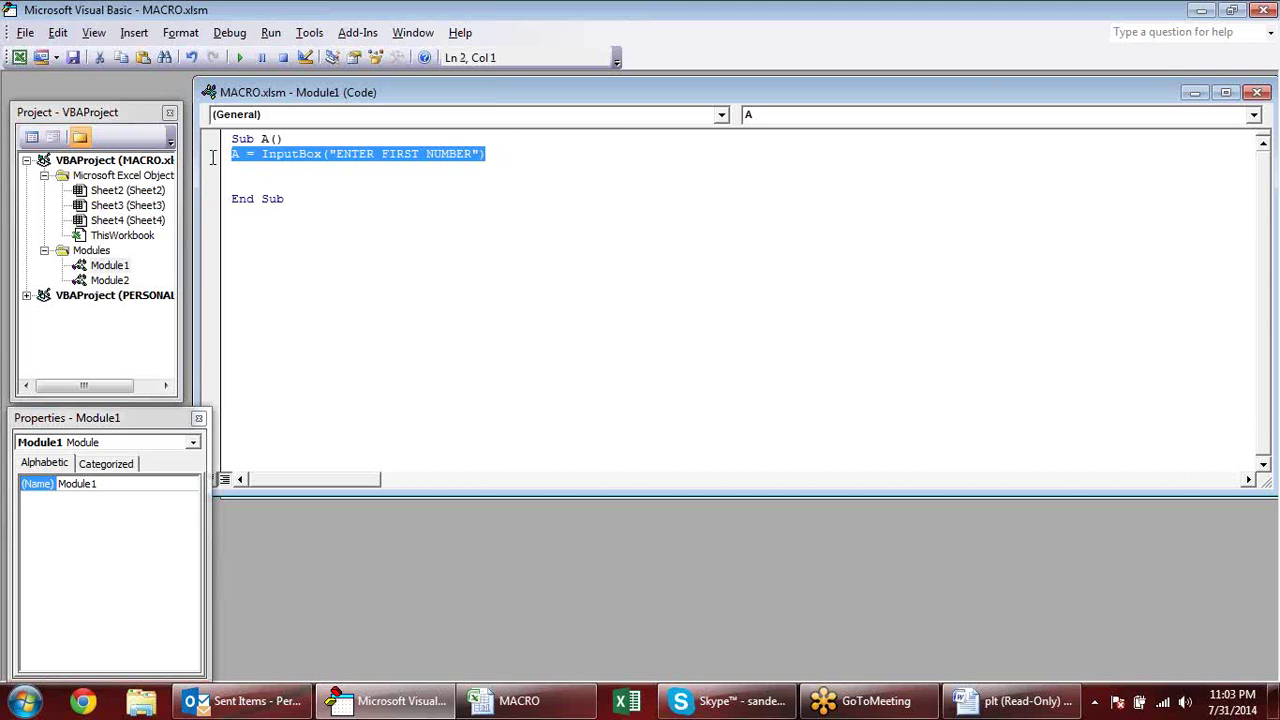
pyautogui.press('Down')
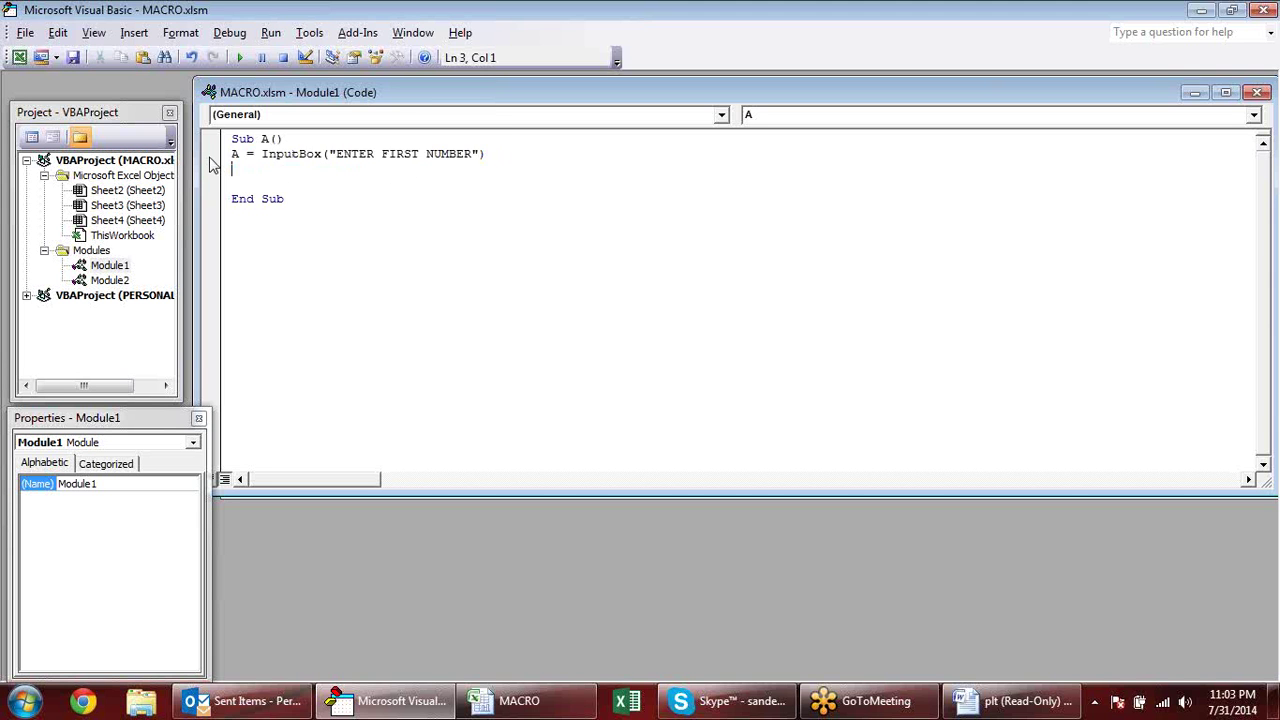
pyautogui.hotkey('ctrl', 'v')
pyautogui.click(240, 169)
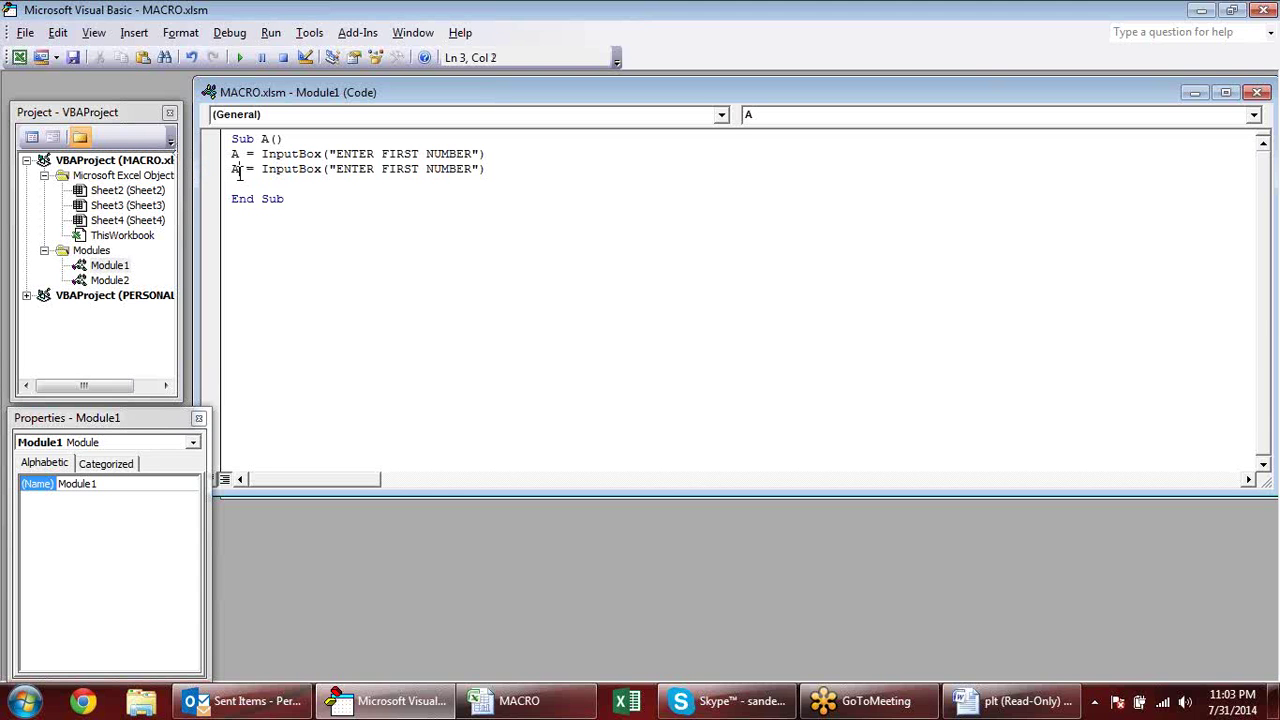
pyautogui.press('BackSpace')
pyautogui.write('B')
pyautogui.click(479, 195)
pyautogui.moveTo(259, 169); pyautogui.dragTo(247, 169)
pyautogui.moveTo(264, 154); pyautogui.dragTo(491, 148)
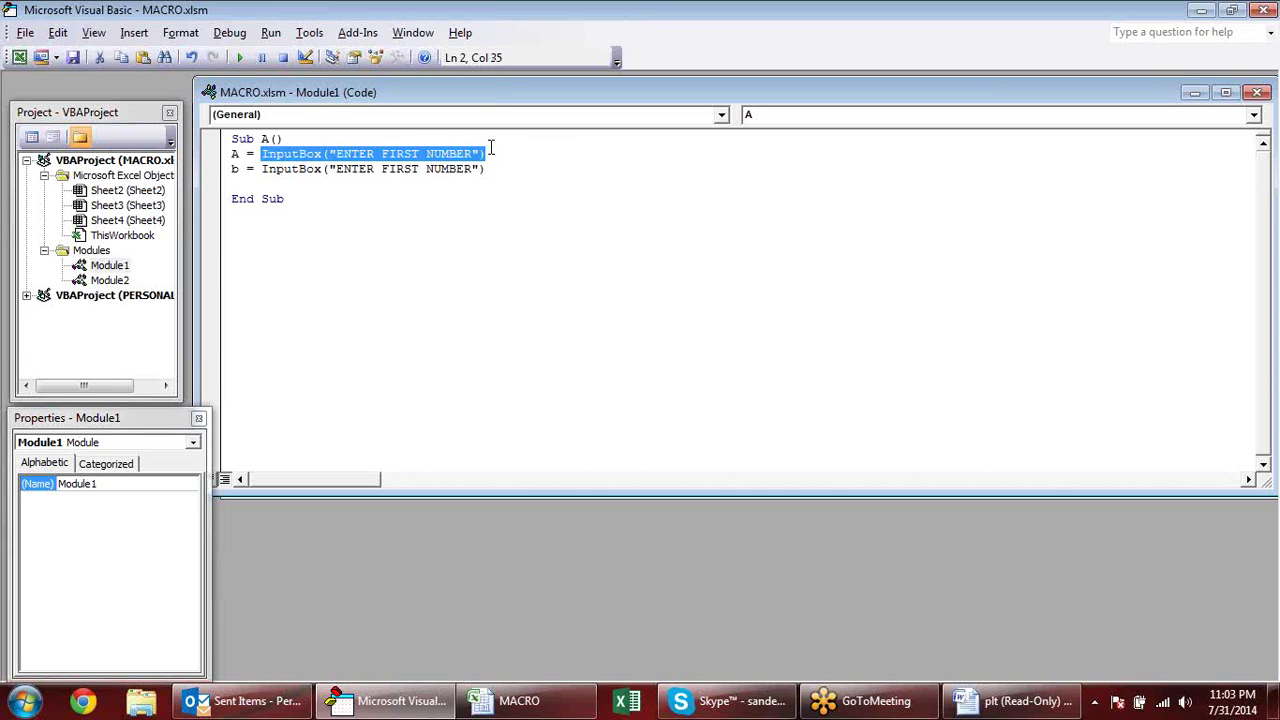
pyautogui.click(505, 213)
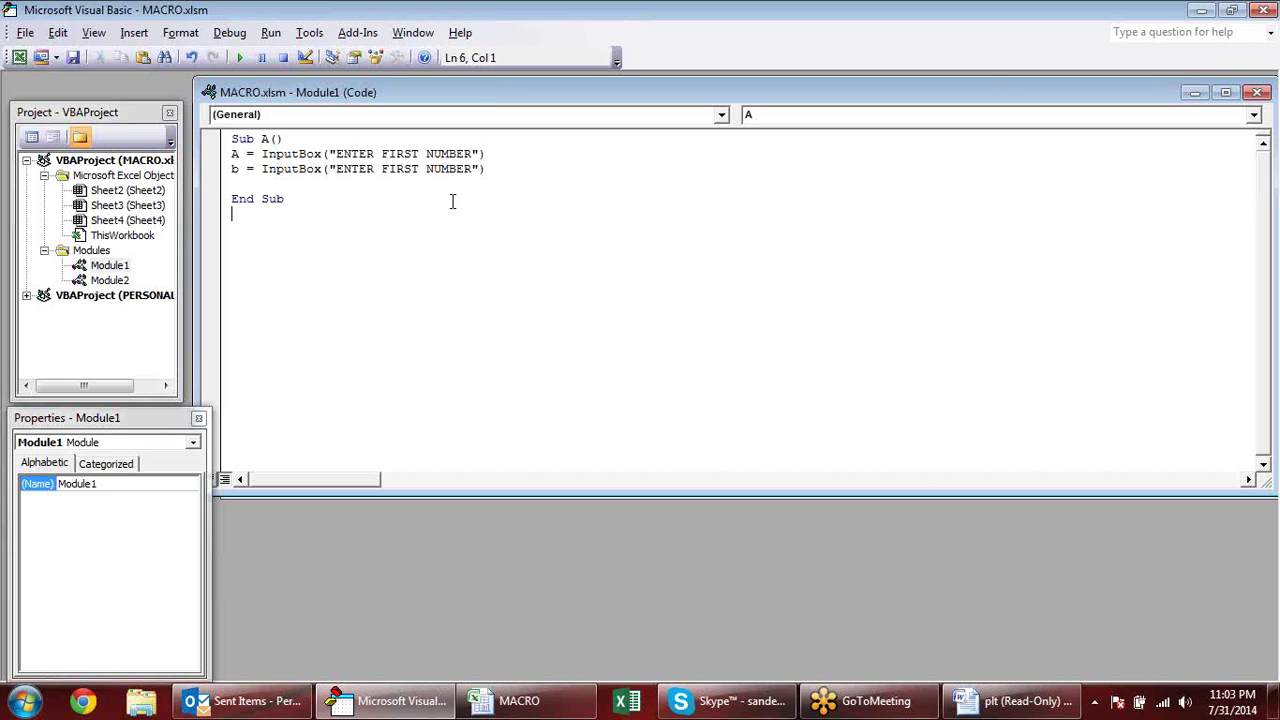
# Run macro A, dismiss the compile error, and rename line 2's variable from A to C
pyautogui.click(239, 57)
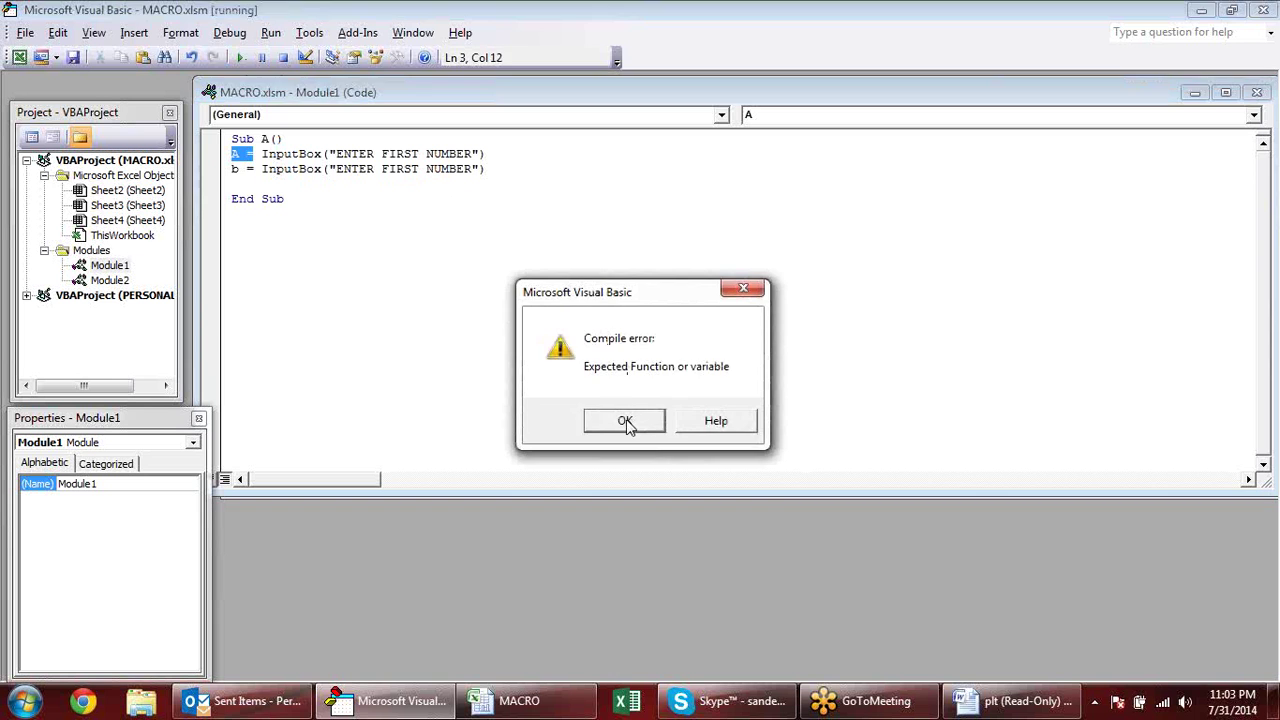
pyautogui.click(628, 425)
pyautogui.click(241, 157)
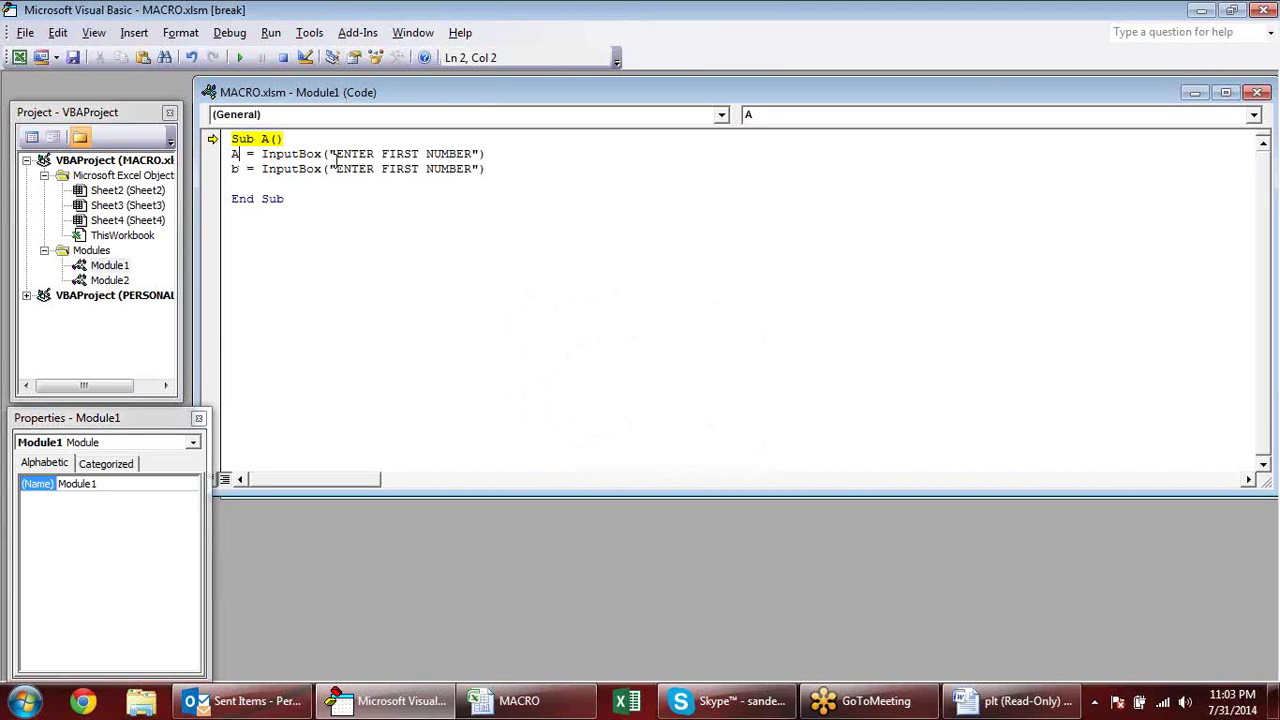
pyautogui.press('BackSpace')
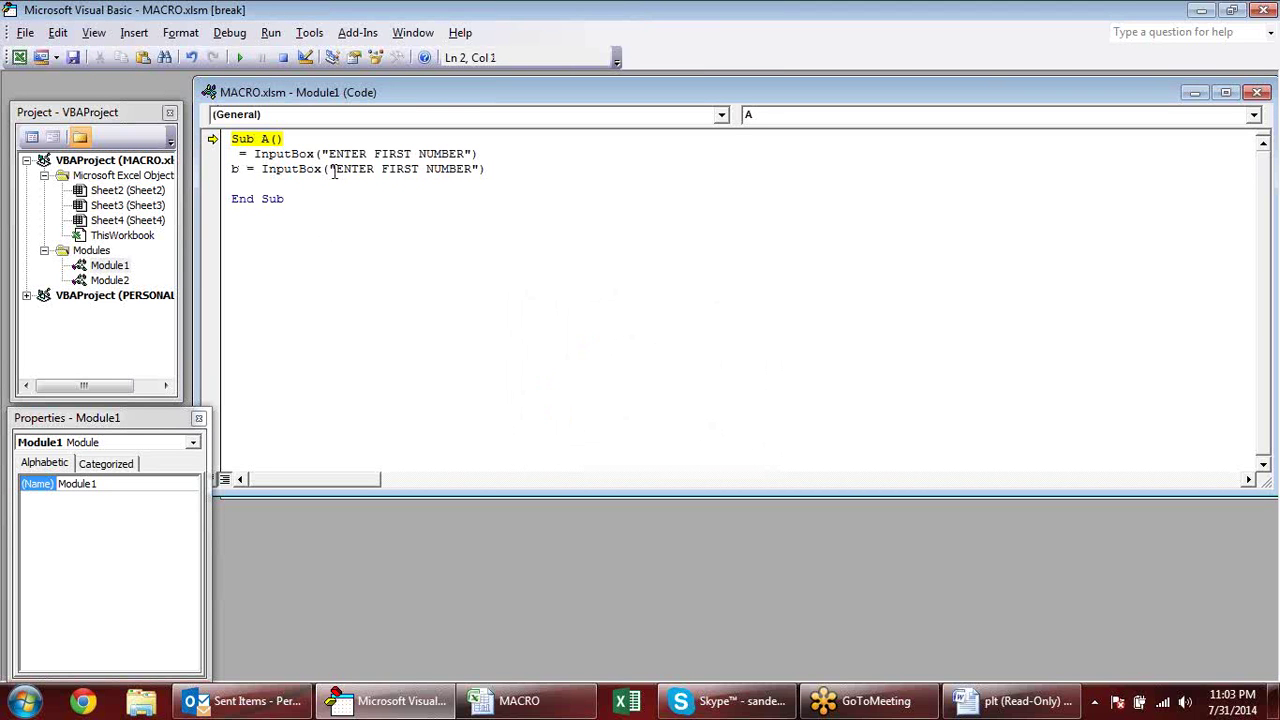
pyautogui.write('C')
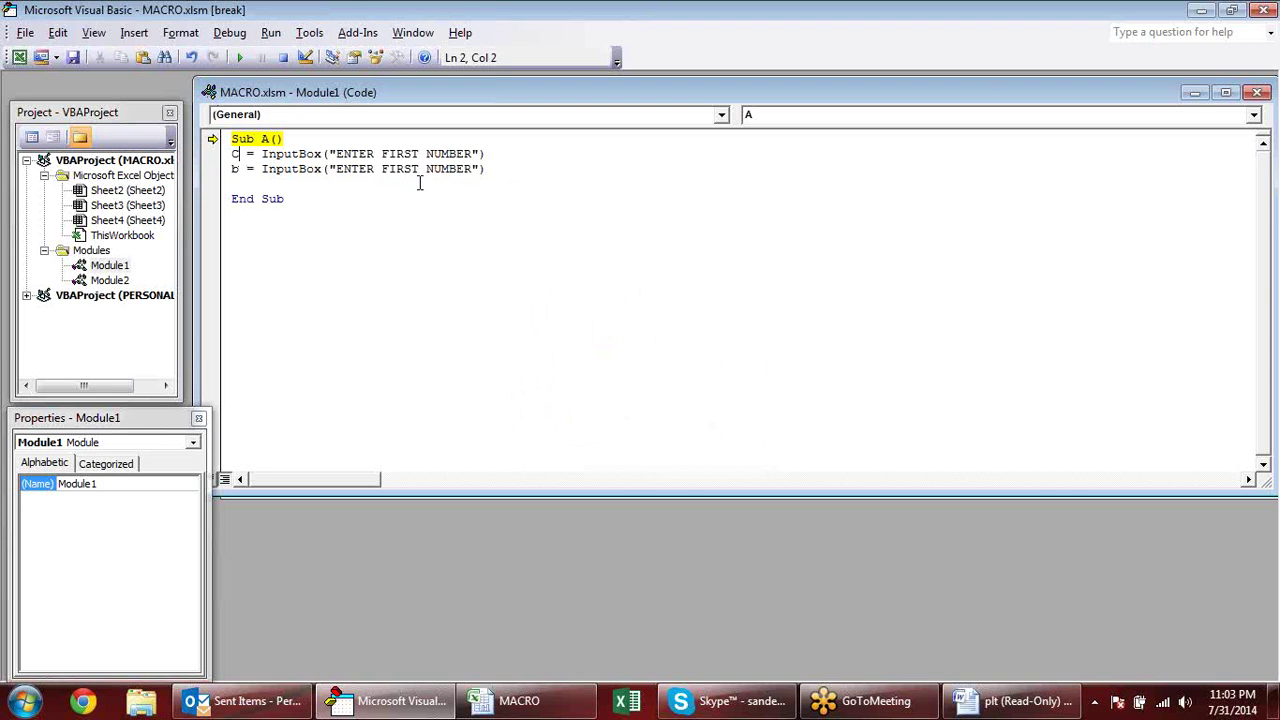
pyautogui.click(494, 188)
# Run macro A again and enter 10 at the ENTER FIRST NUMBER prompt
pyautogui.click(236, 155)
pyautogui.click(241, 59)
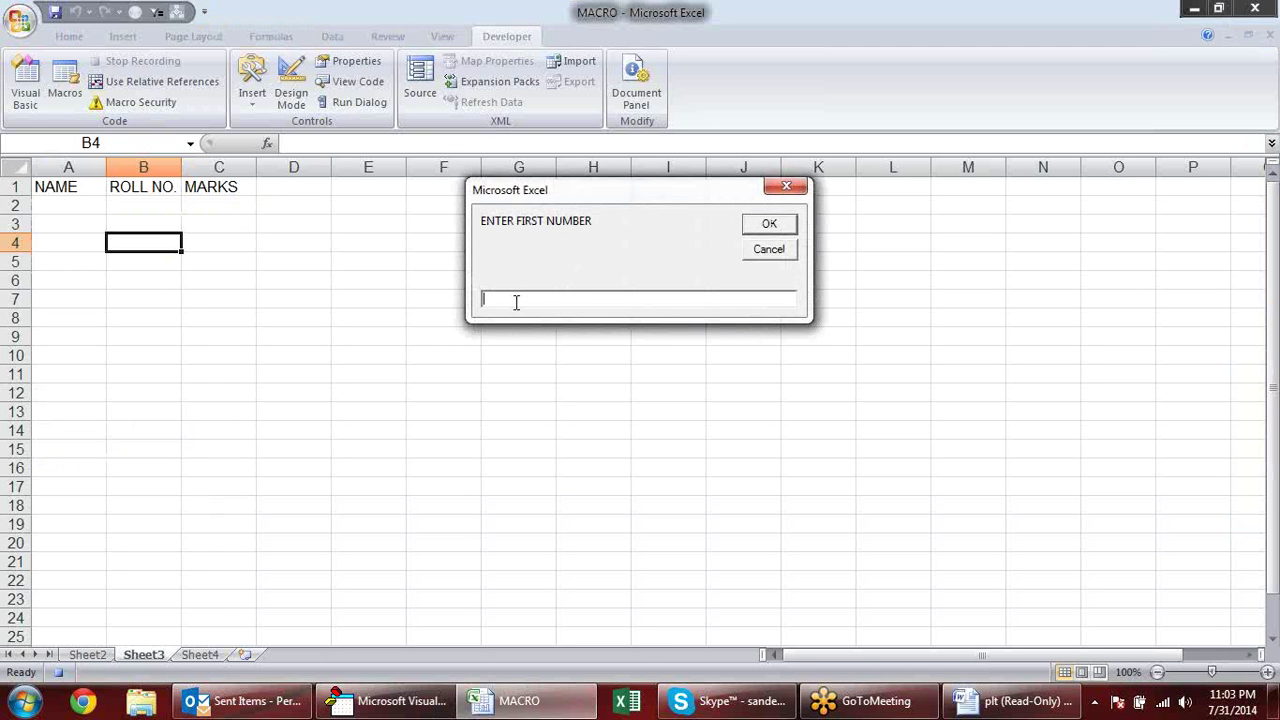
pyautogui.write('10')
pyautogui.click(770, 224)
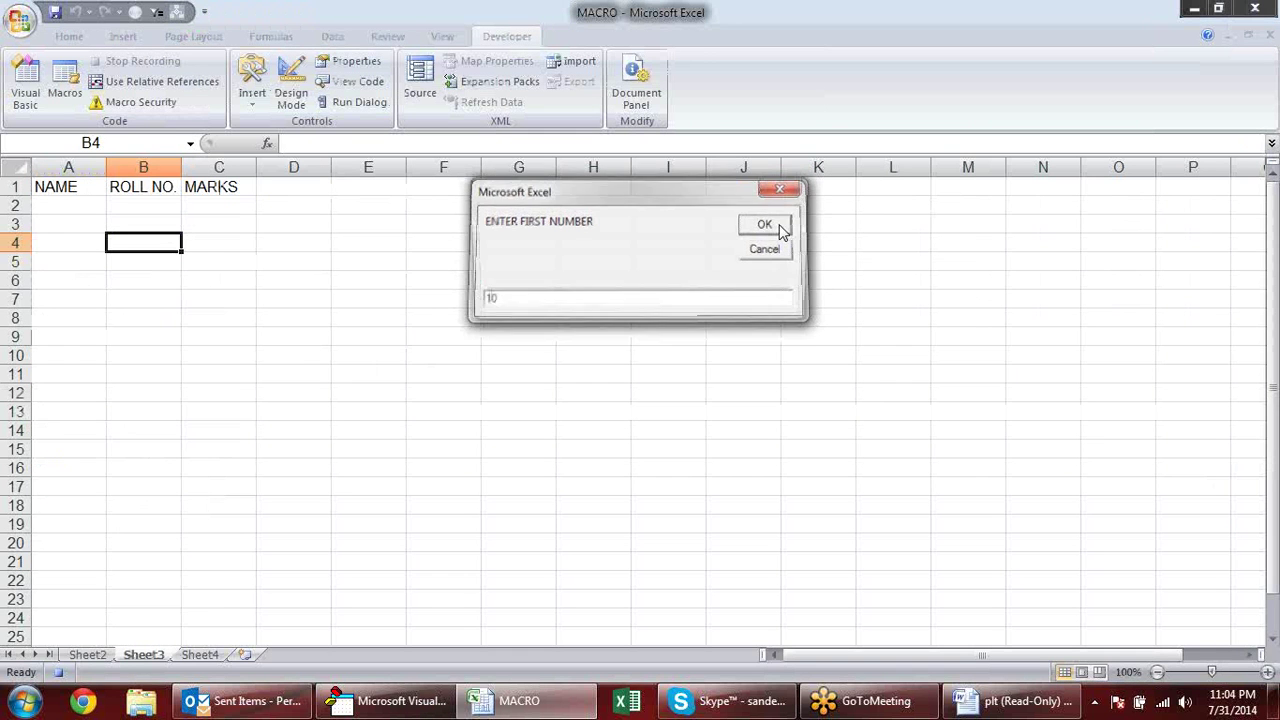
# Close the repeated prompt, set line 2's variable to C, and add a MsgBox C line
pyautogui.click(801, 187)
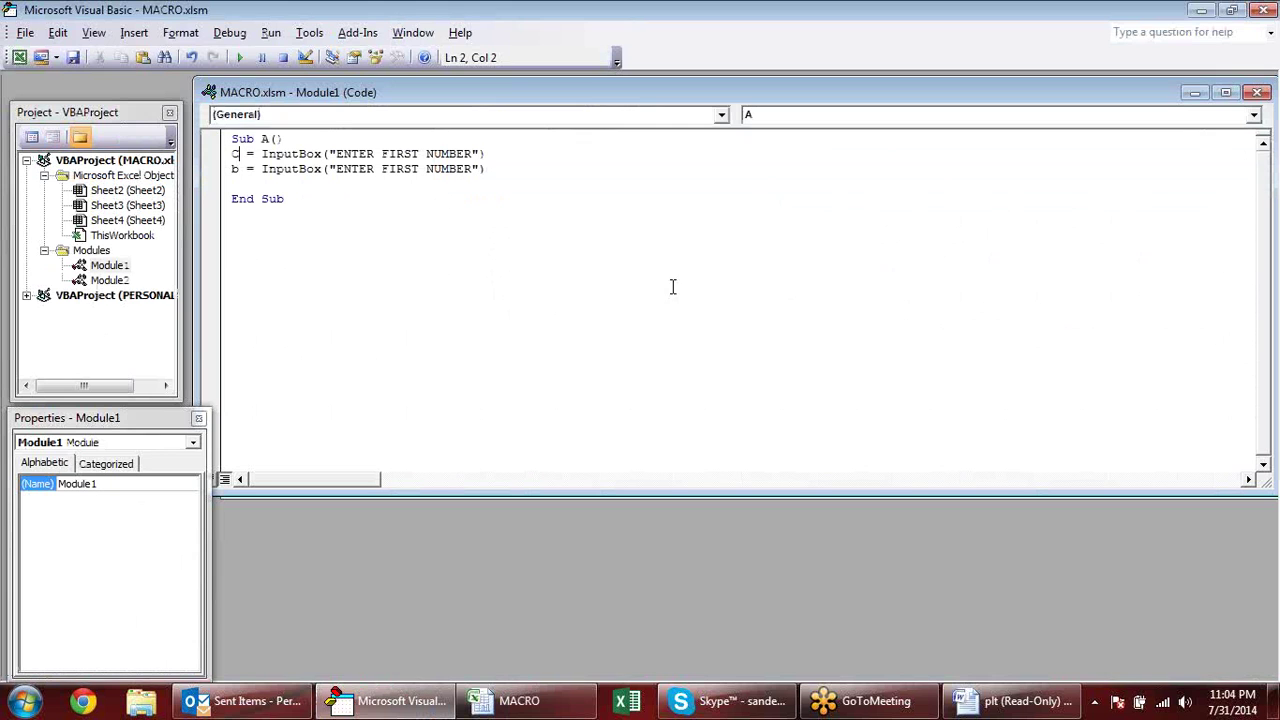
pyautogui.moveTo(233, 153); pyautogui.dragTo(242, 153)
pyautogui.write('C')
pyautogui.click(319, 187)
pyautogui.write('MSGBOX (')
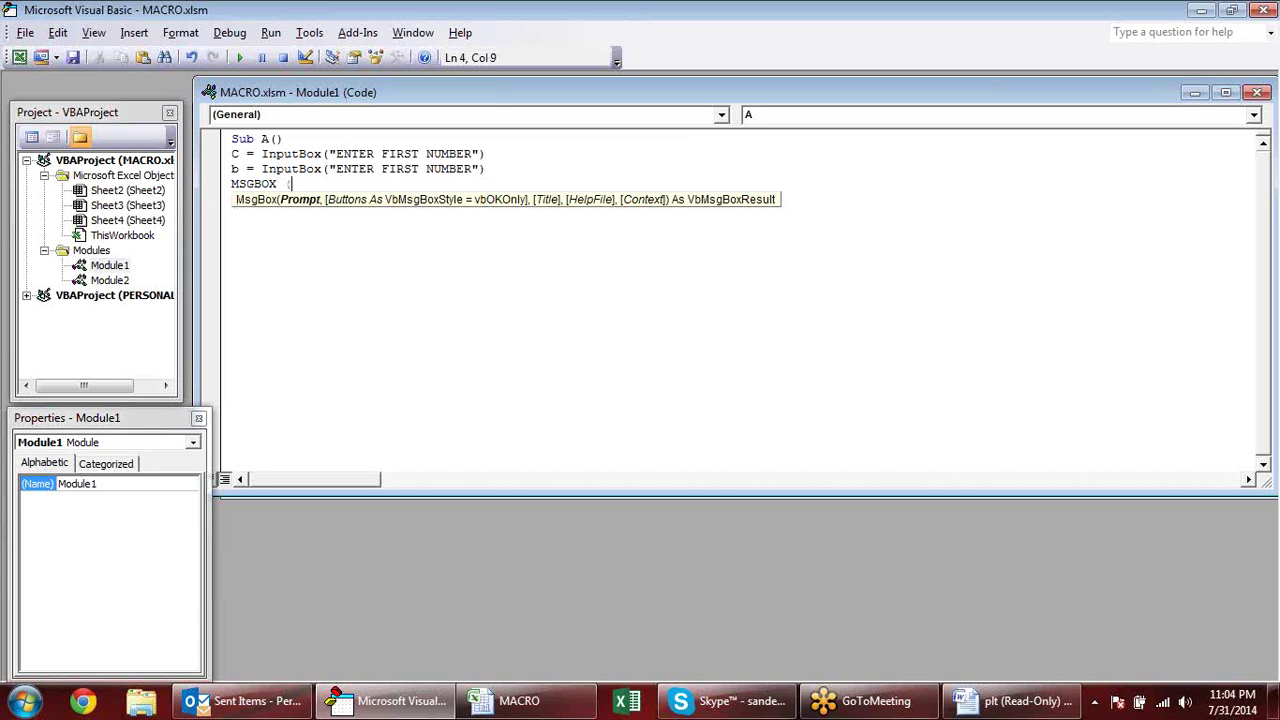
pyautogui.write('C')
pyautogui.press('BackSpace')
pyautogui.press('BackSpace')
pyautogui.write('C')
pyautogui.press('Down')
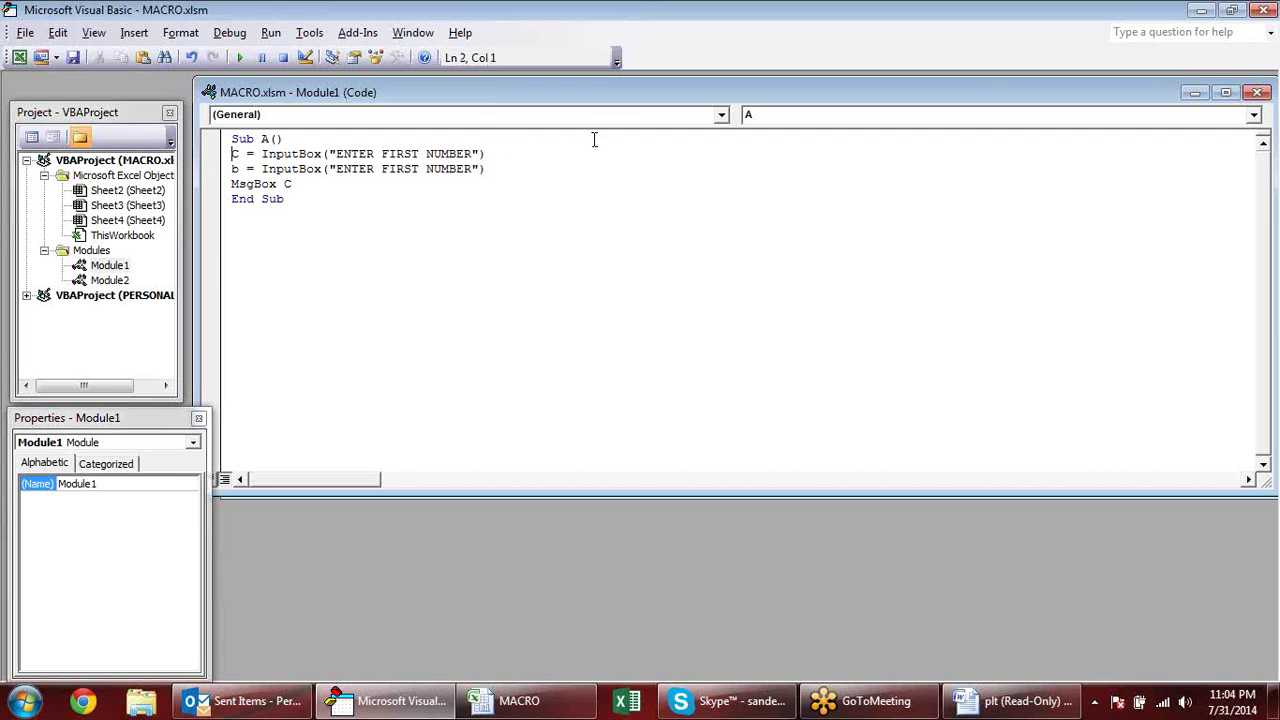
# Comment out the b InputBox line with an apostrophe
pyautogui.click(233, 169)
pyautogui.write("'")
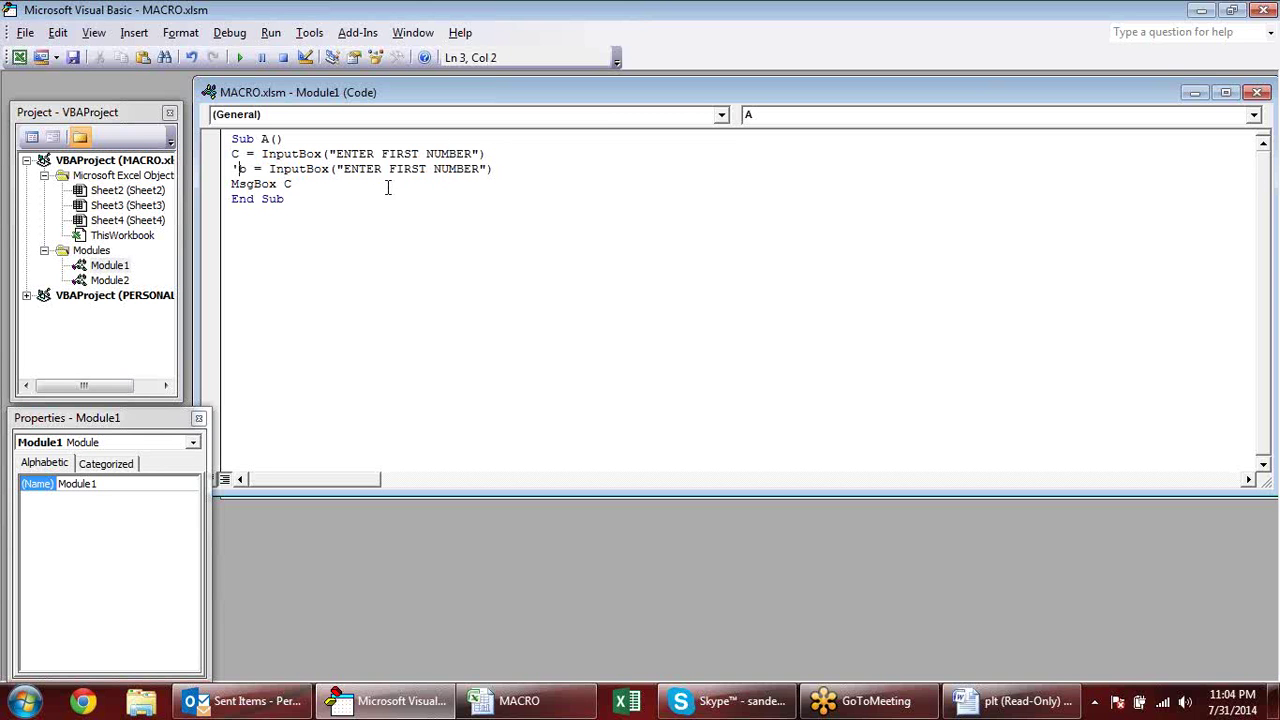
pyautogui.click(388, 188)
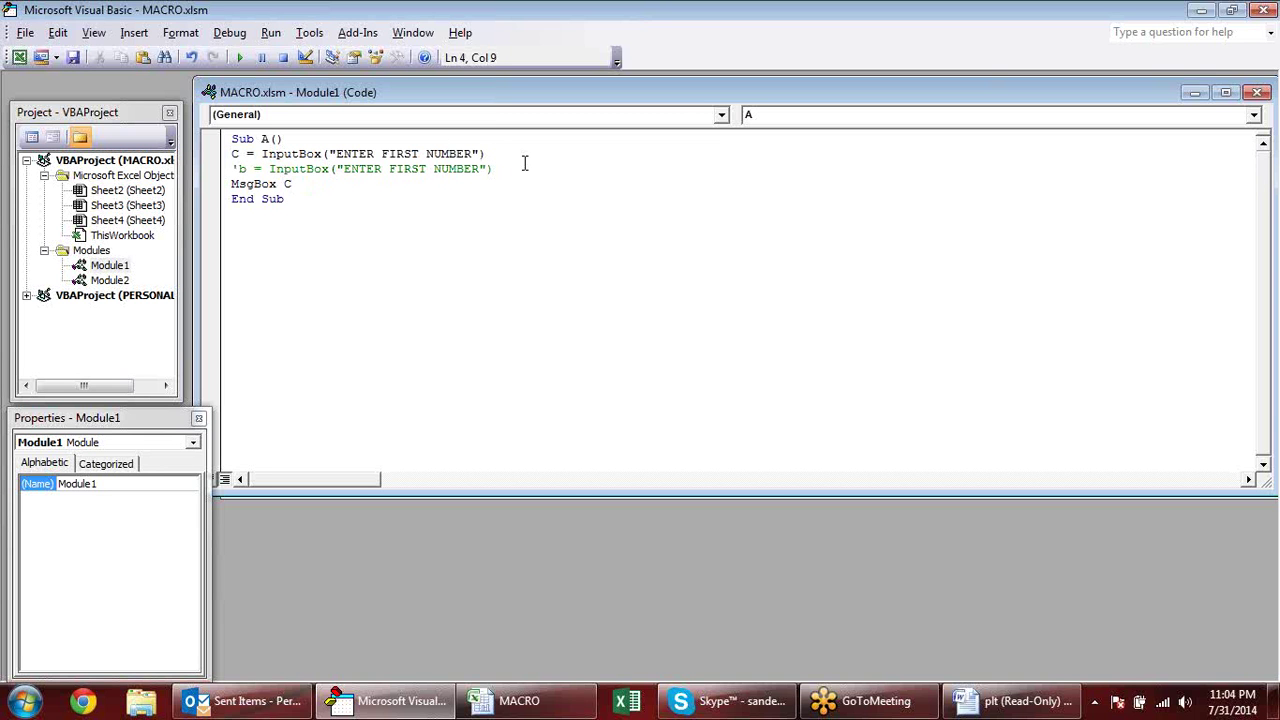
pyautogui.moveTo(496, 168); pyautogui.dragTo(220, 170)
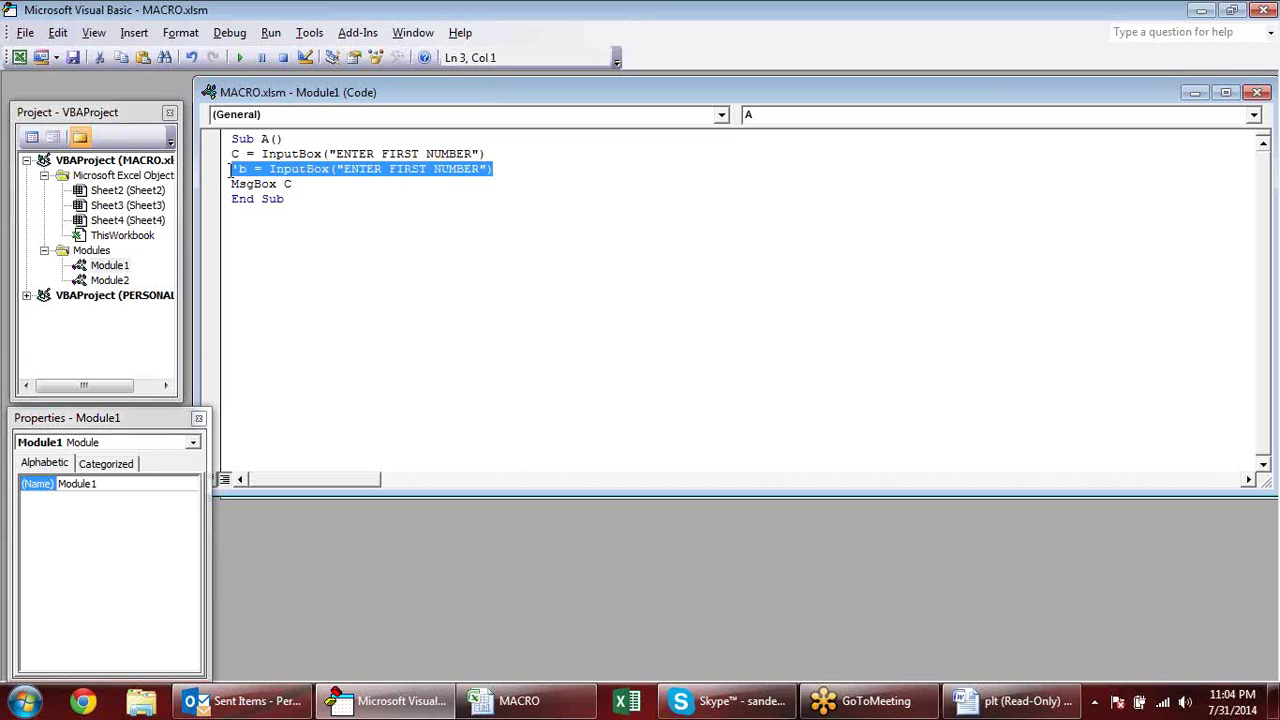
pyautogui.click(527, 187)
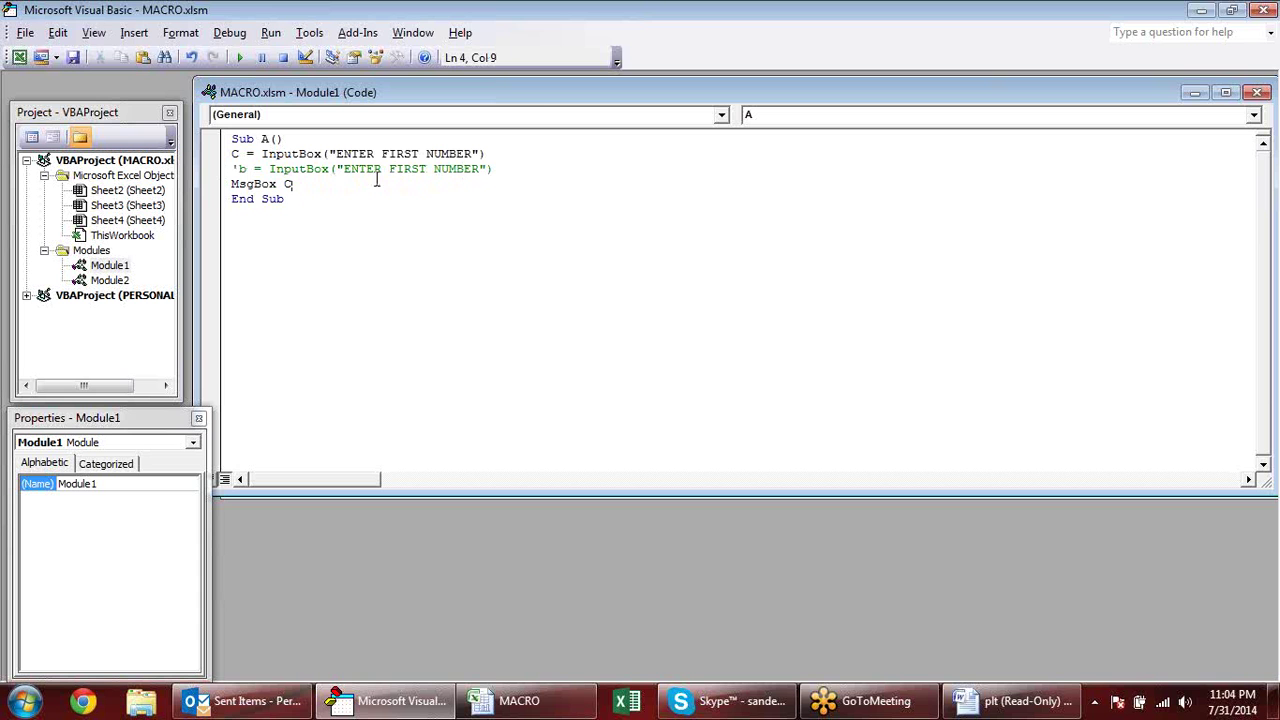
# Test-run macro A, entering 10, and dismiss the message box showing it
pyautogui.click(240, 57)
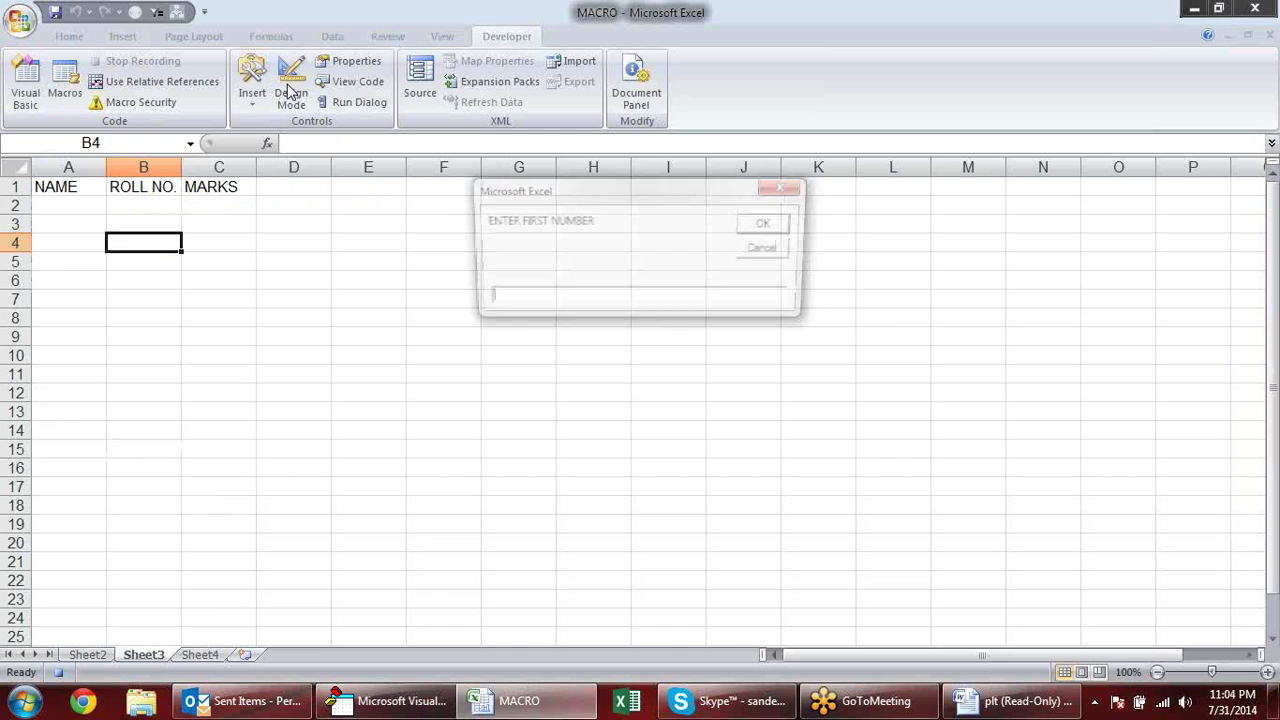
pyautogui.write('10')
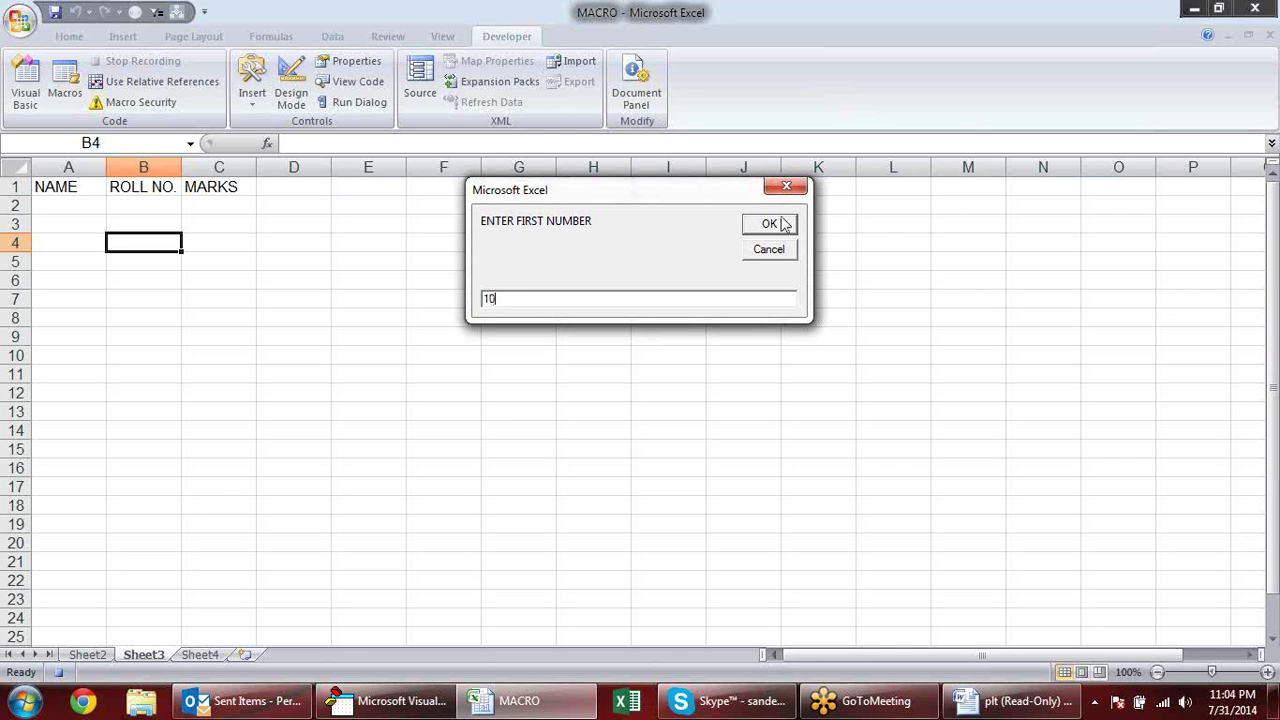
pyautogui.click(769, 223)
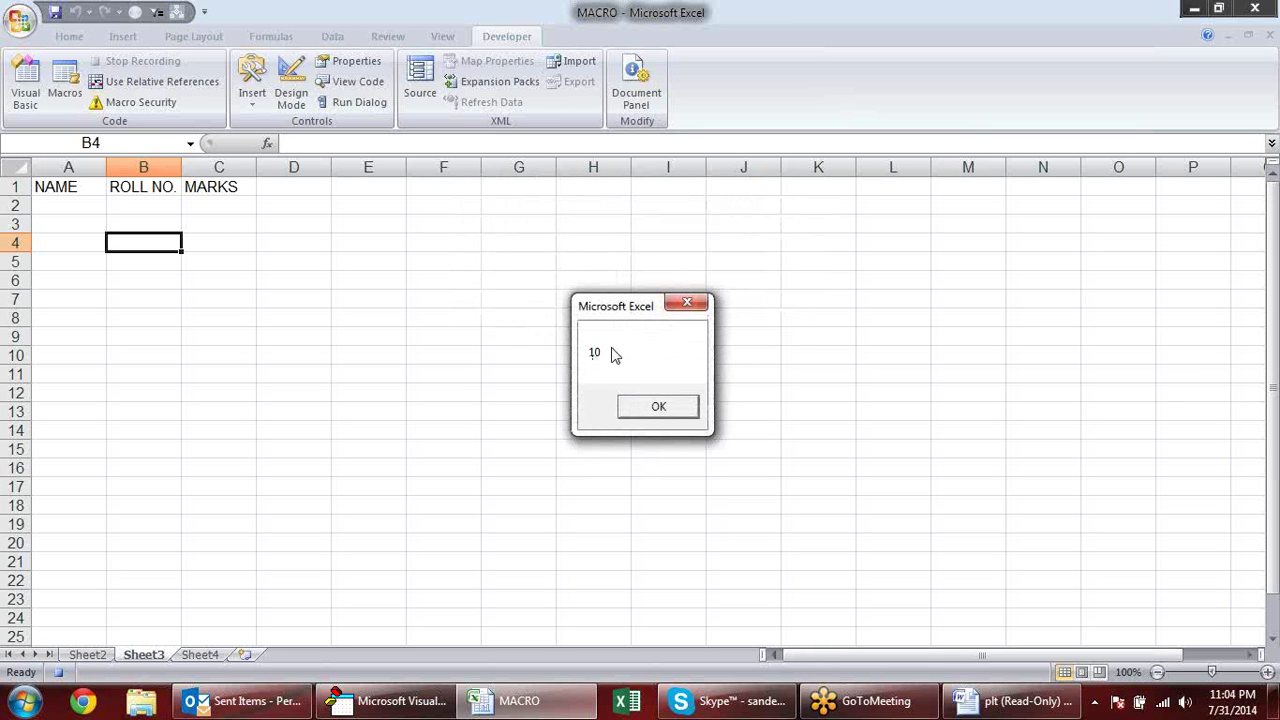
pyautogui.click(681, 408)
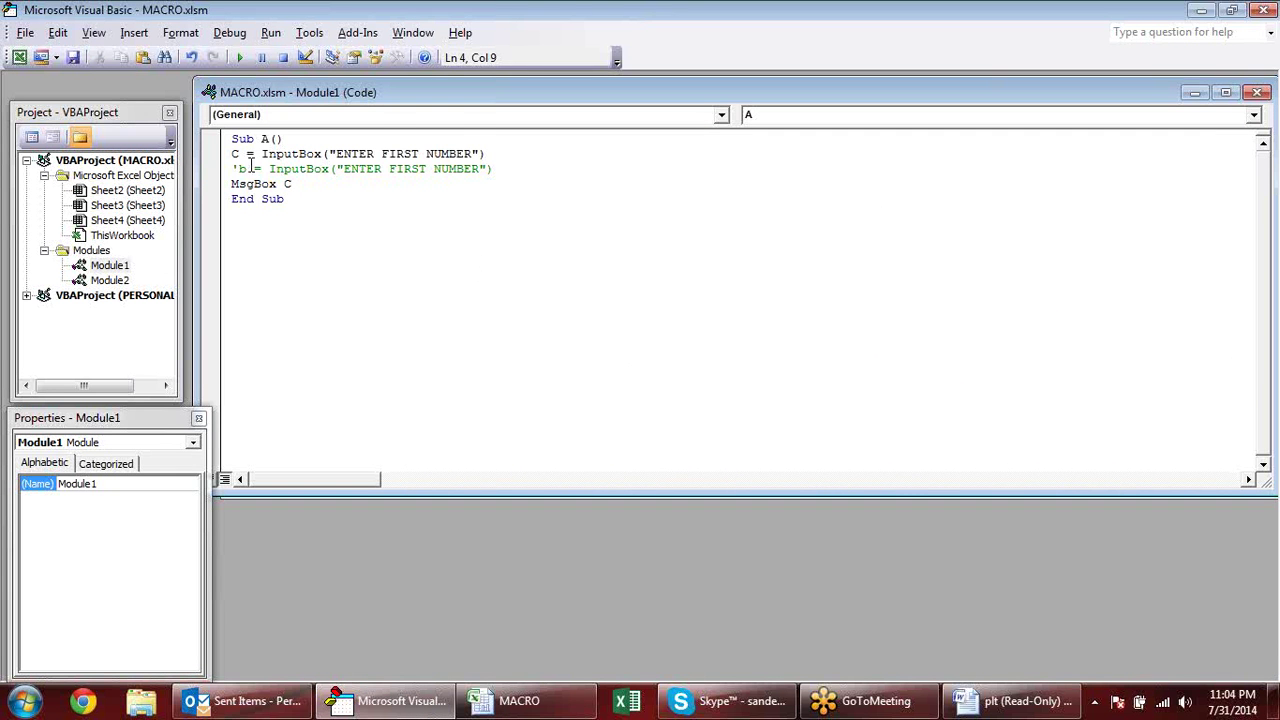
# Uncomment the b line and change its prompt to ENTER SECOND NUMBER
pyautogui.click(240, 168)
pyautogui.press('BackSpace')
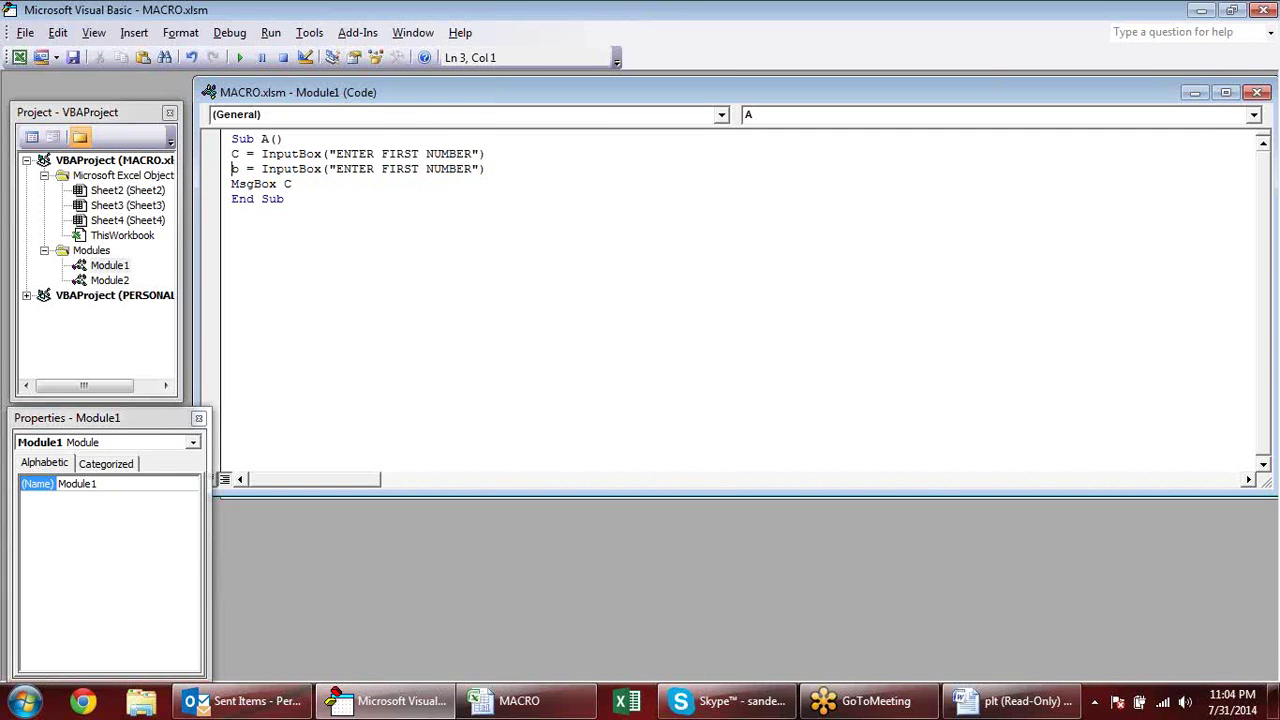
pyautogui.hotkey('alt', 'Tab')
pyautogui.hotkey('alt', 'Tab')
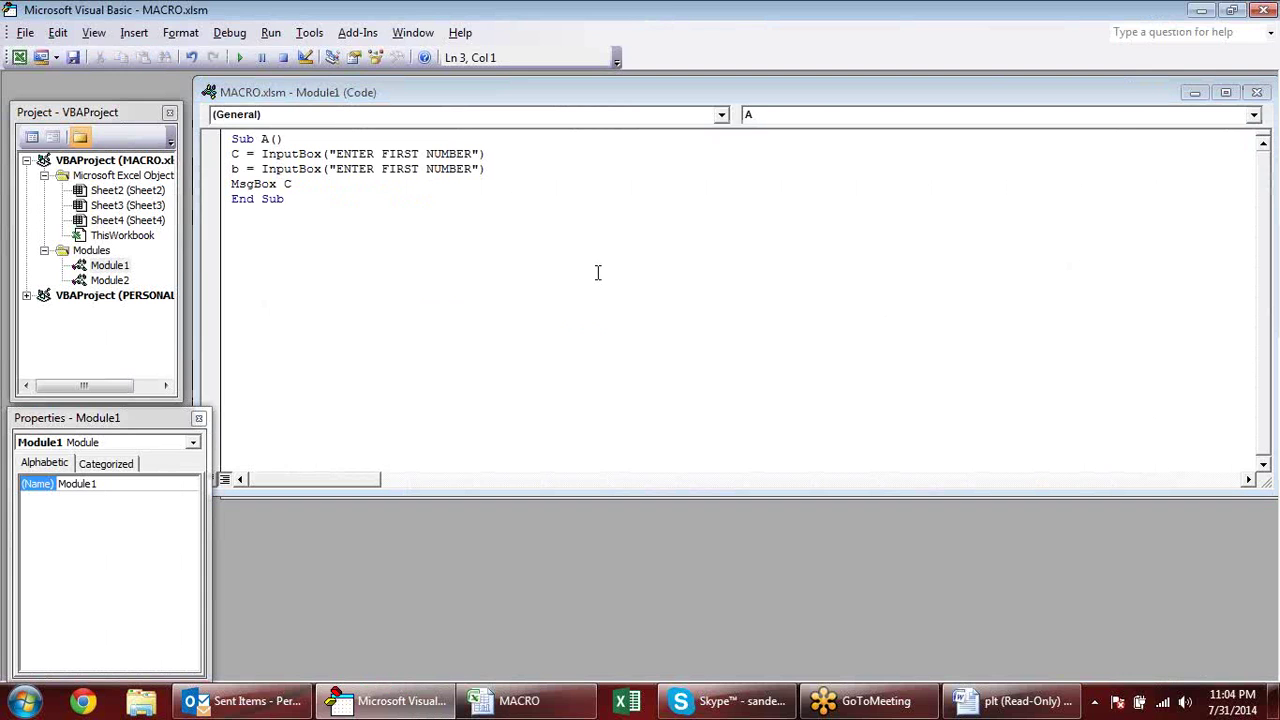
pyautogui.hotkey('alt', 'Tab')
pyautogui.hotkey('alt', 'Tab')
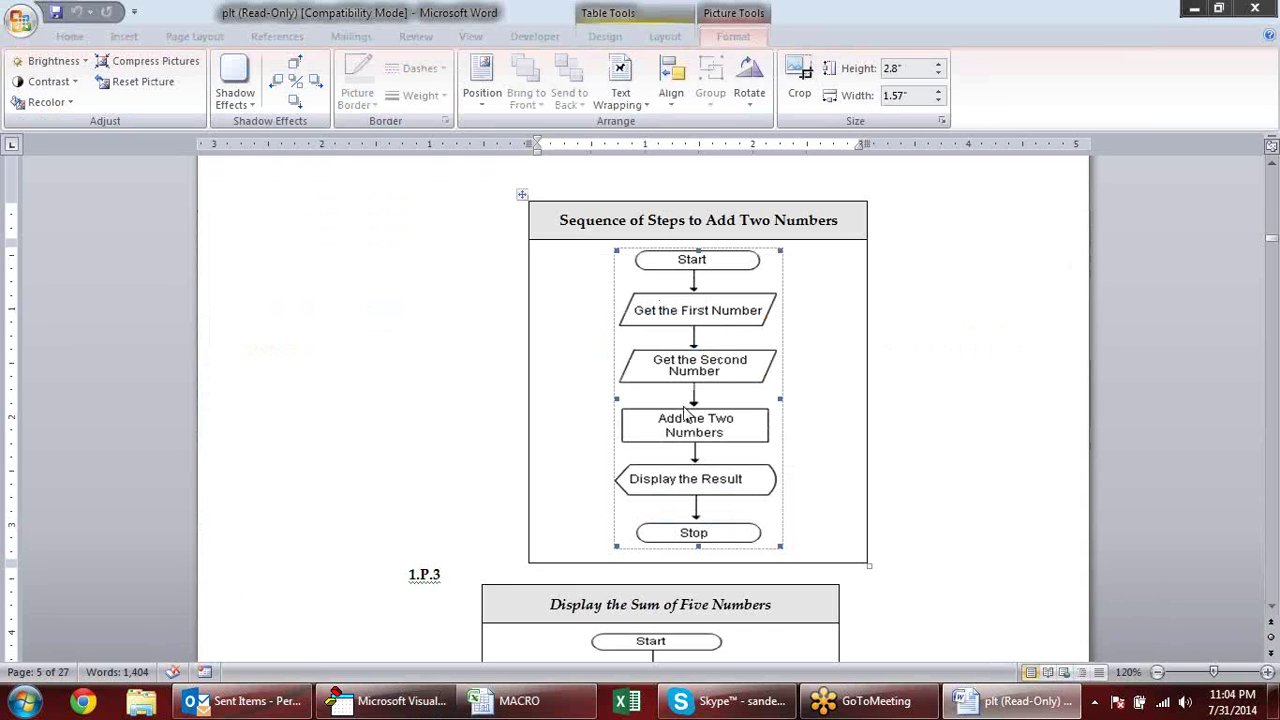
pyautogui.hotkey('alt', 'Tab')
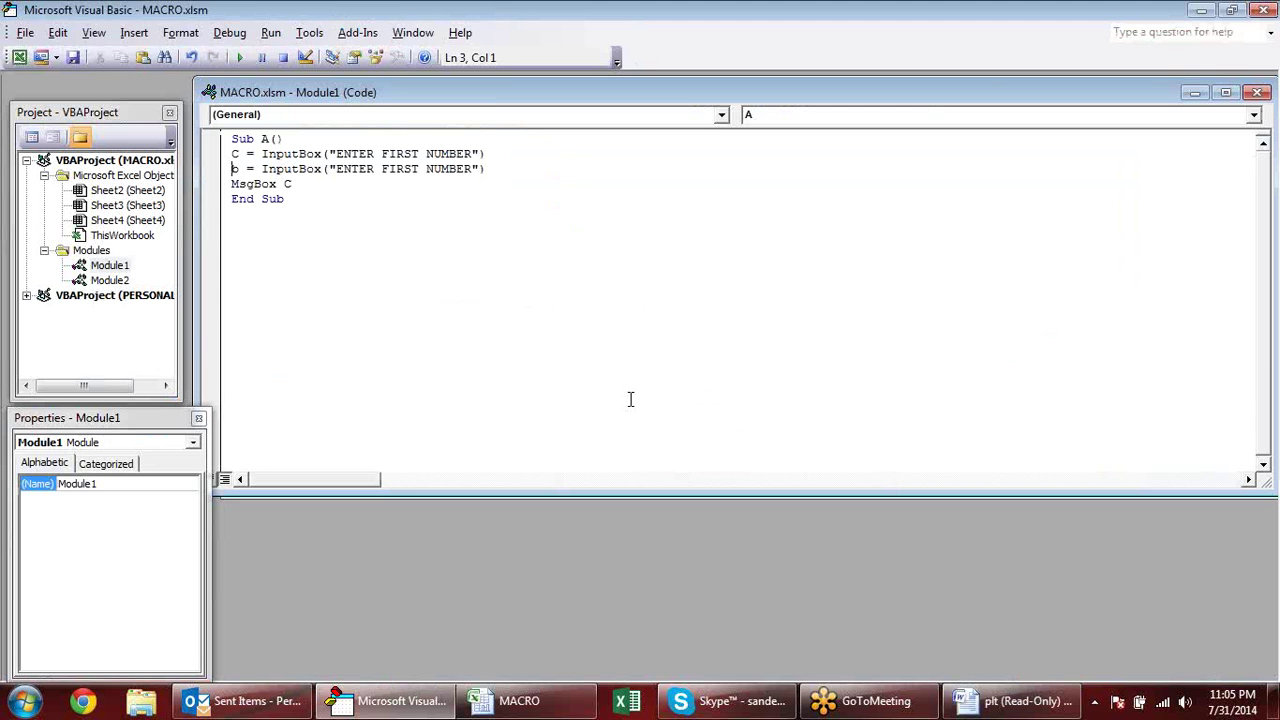
pyautogui.click(497, 168)
pyautogui.press('Return')
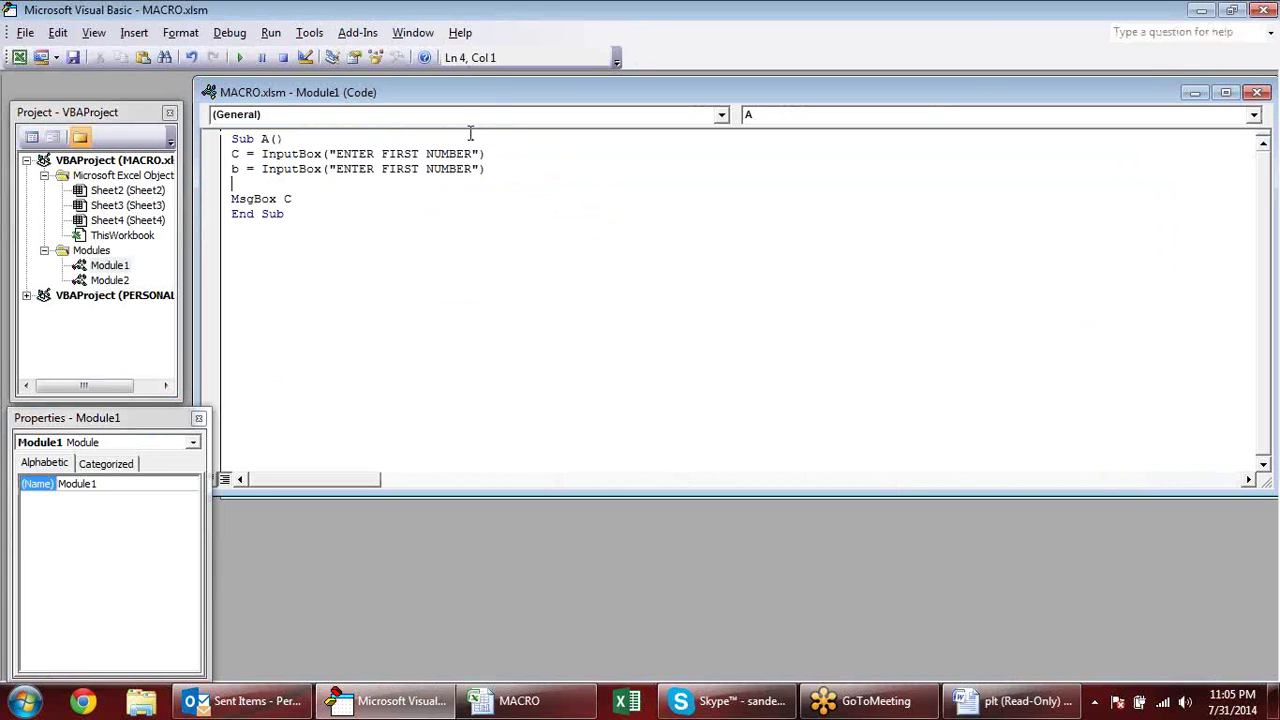
pyautogui.click(421, 170)
pyautogui.press('BackSpace')
pyautogui.press('BackSpace')
pyautogui.press('BackSpace')
pyautogui.press('BackSpace')
pyautogui.press('BackSpace')
pyautogui.write('SECOND')
# Add the line R = C + b below the two InputBox lines
pyautogui.click(312, 182)
pyautogui.write('R=C+')
pyautogui.press('Down')
pyautogui.moveTo(300, 184); pyautogui.dragTo(262, 184)
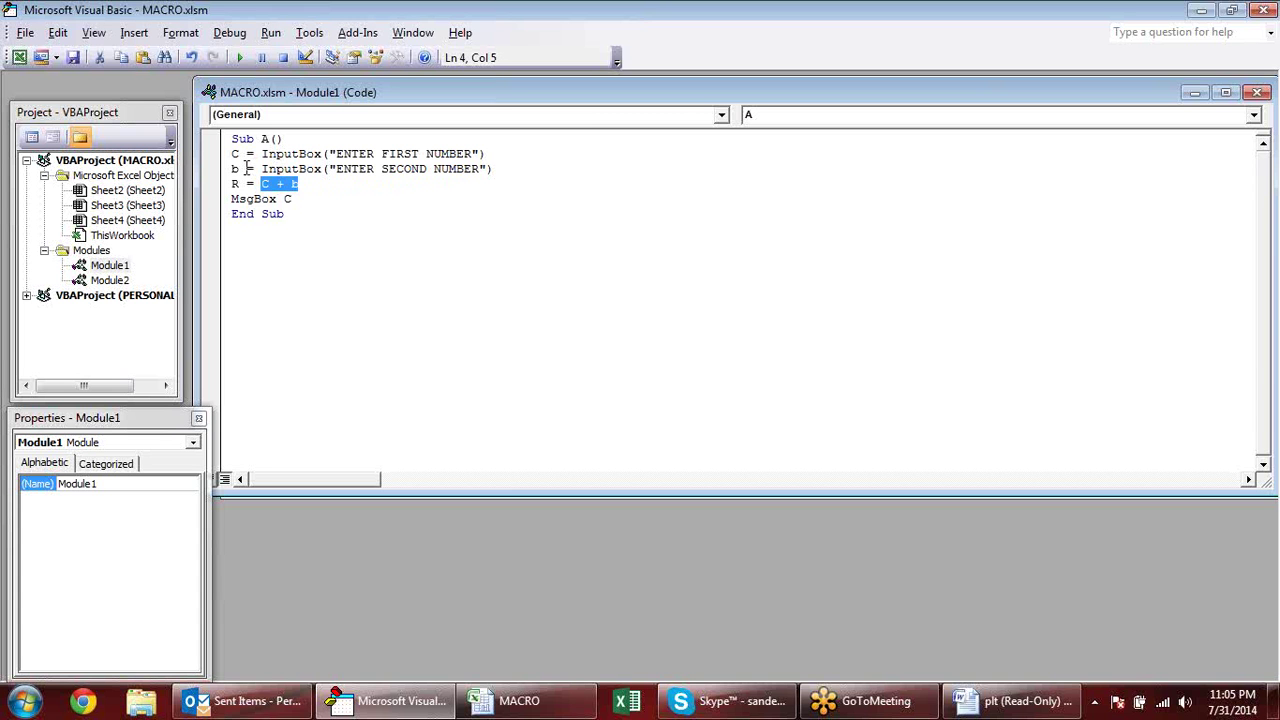
pyautogui.moveTo(232, 185); pyautogui.dragTo(240, 187)
# Change MsgBox C to MsgBox R, checking it against the flowchart
pyautogui.click(391, 198)
pyautogui.press('BackSpace')
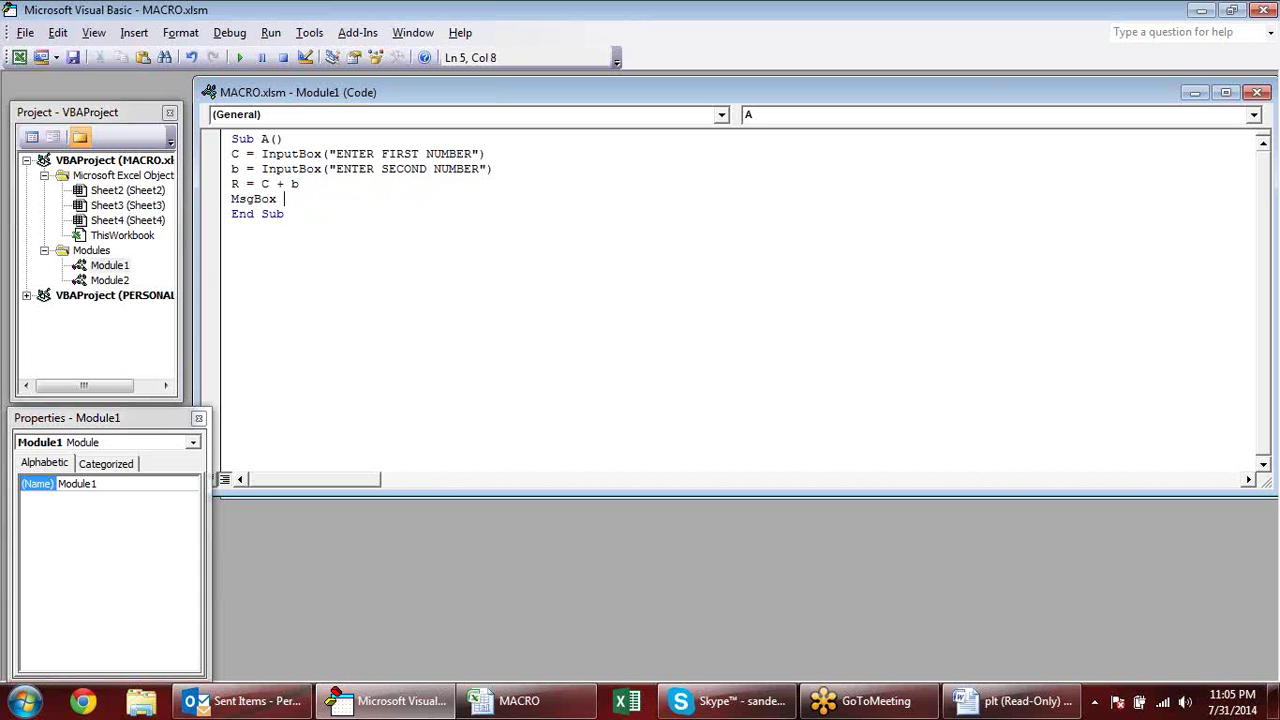
pyautogui.write('R')
pyautogui.click(370, 229)
pyautogui.hotkey('alt', 'Tab')
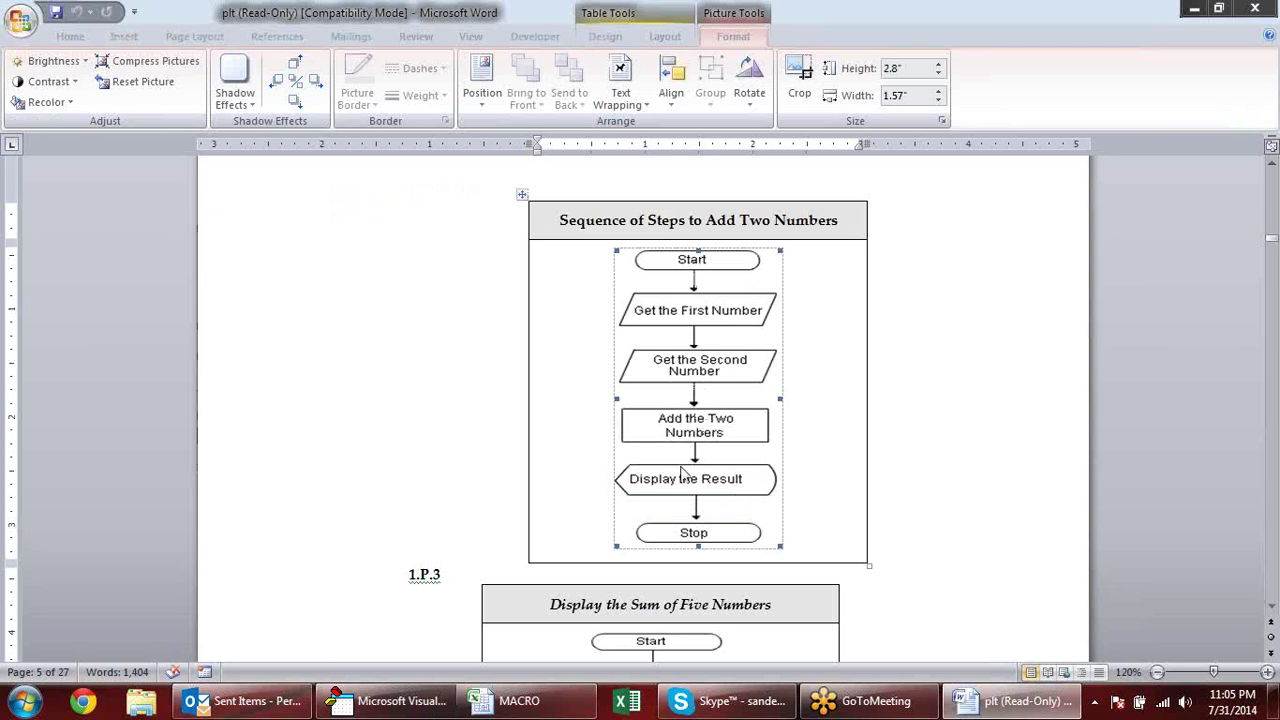
pyautogui.hotkey('alt', 'Tab')
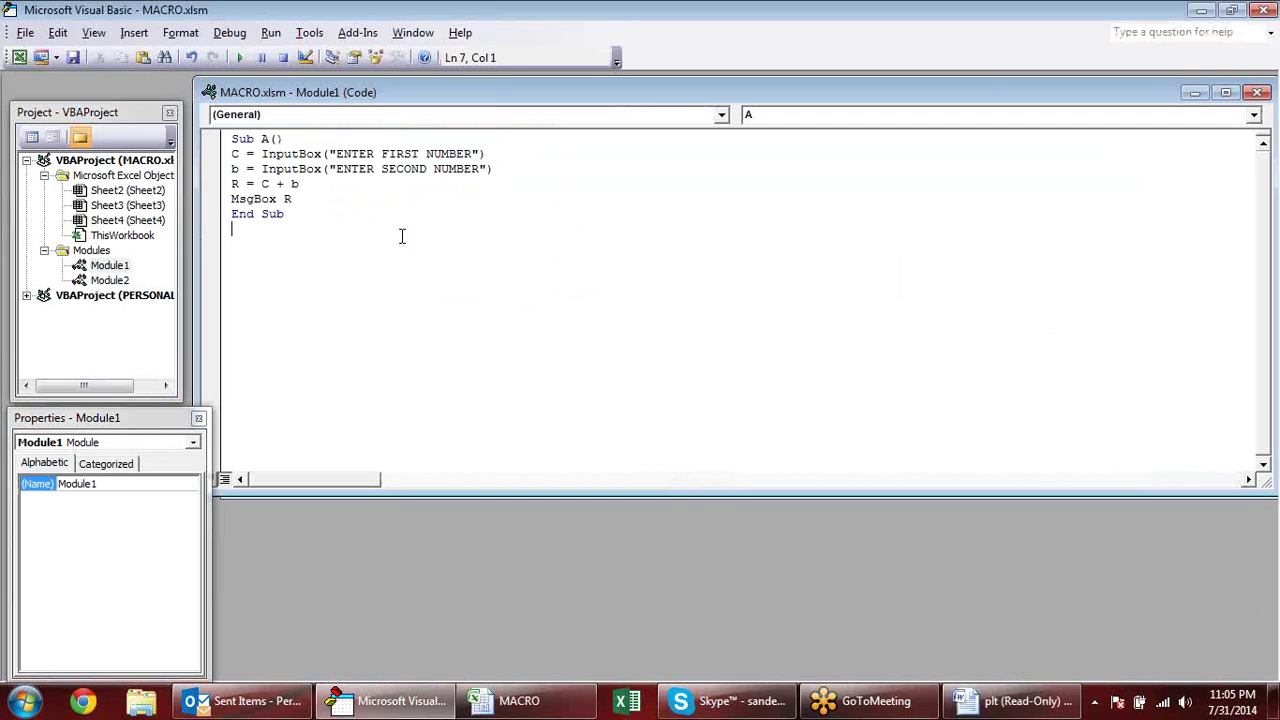
pyautogui.click(297, 200)
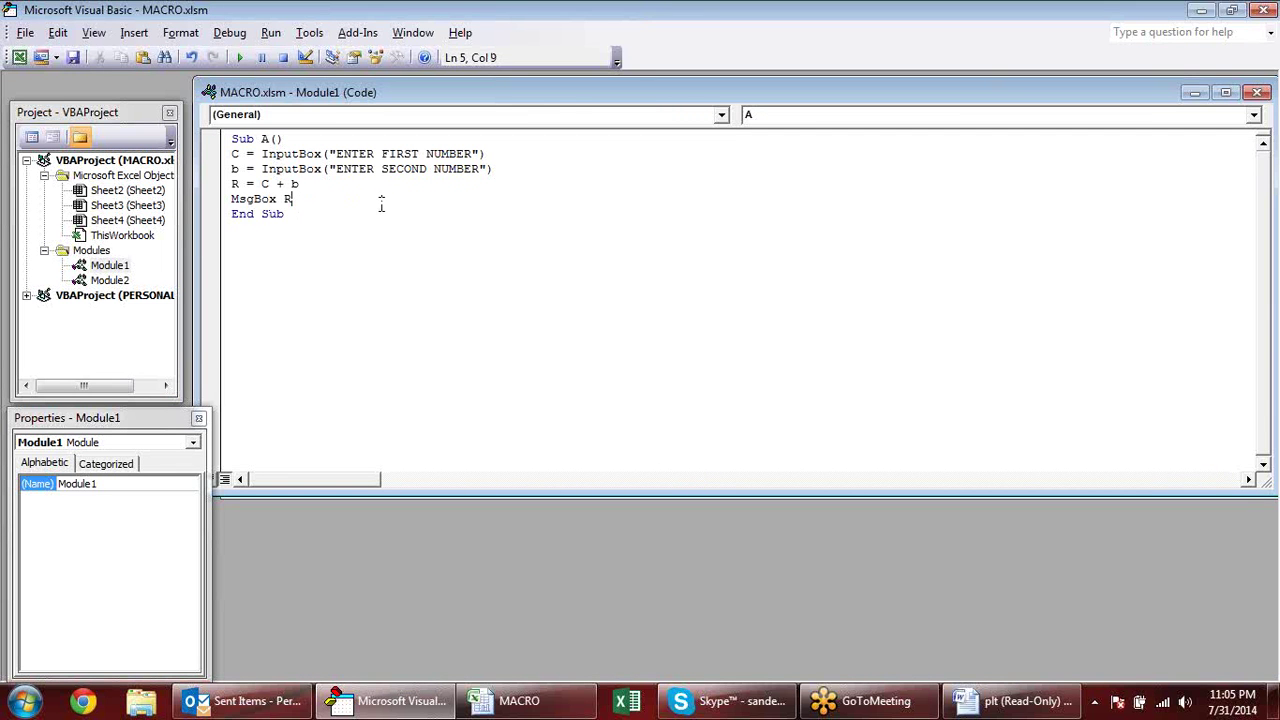
# Run macro A with inputs 10 and 20; the message box shows 1020
pyautogui.click(239, 57)
pyautogui.write('10')
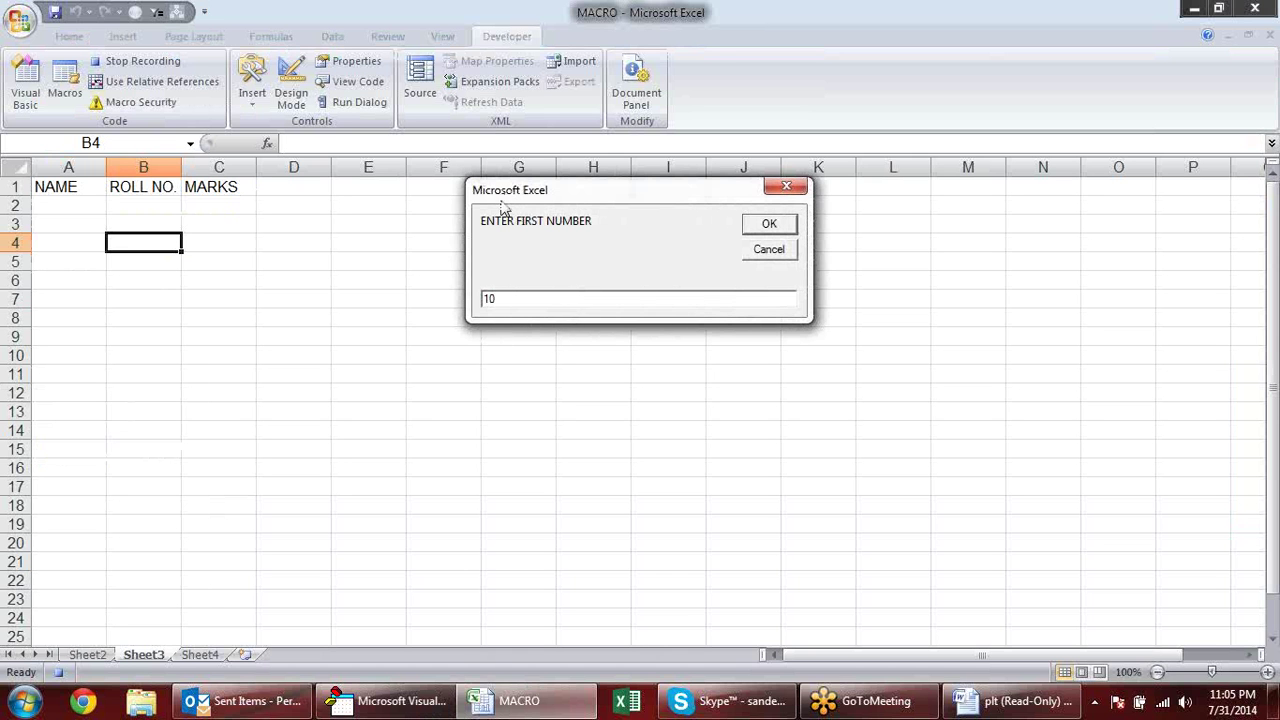
pyautogui.click(772, 226)
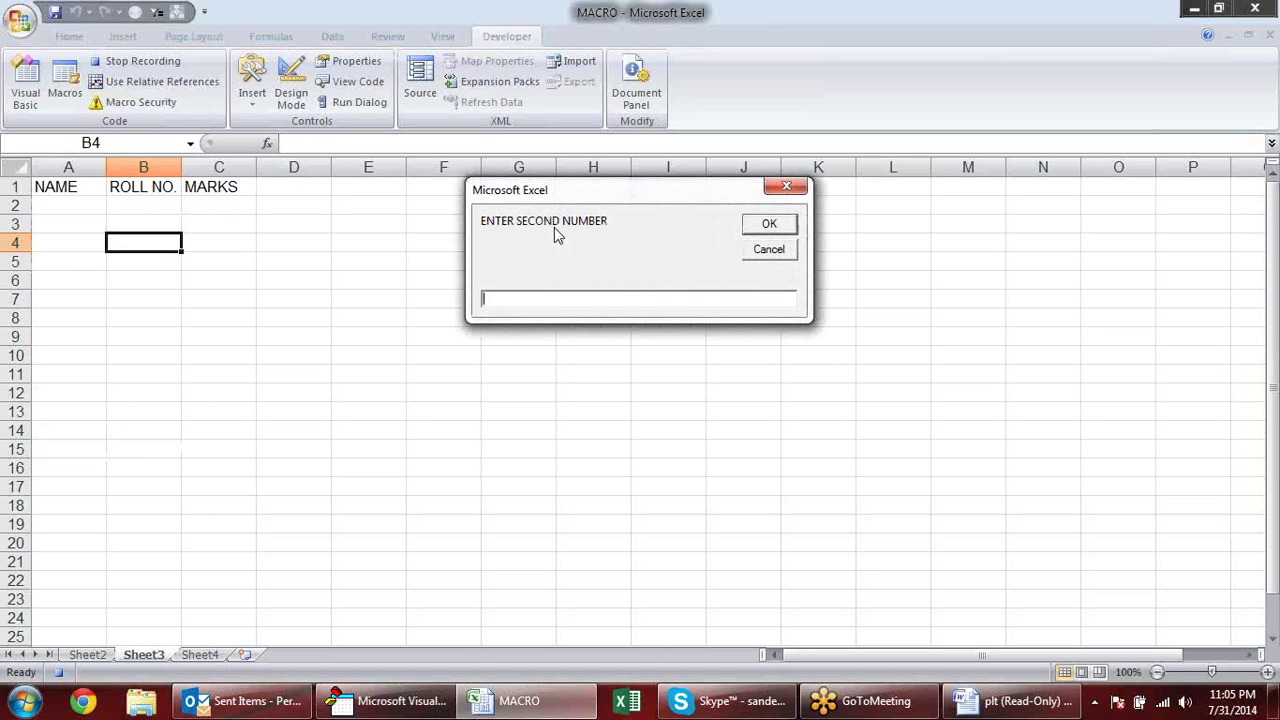
pyautogui.write('20')
pyautogui.click(768, 224)
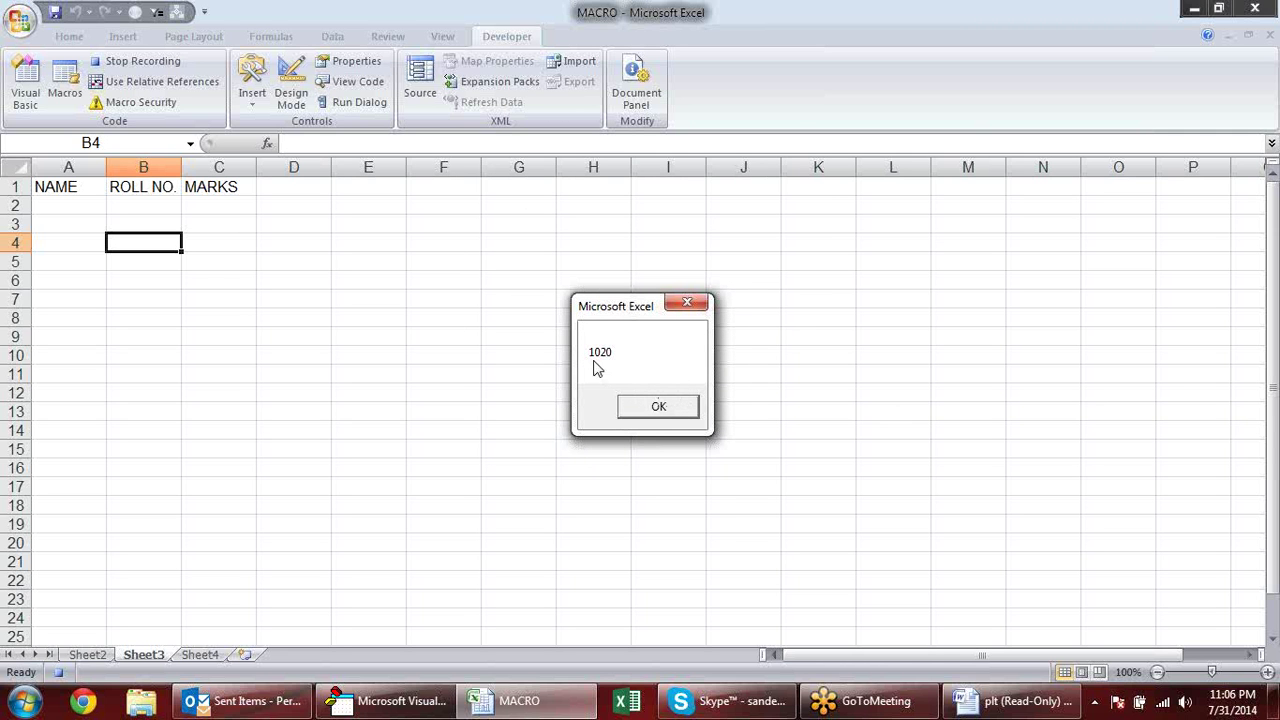
# Dismiss the message box showing 1020 to return to the Sub A code
pyautogui.click(664, 409)
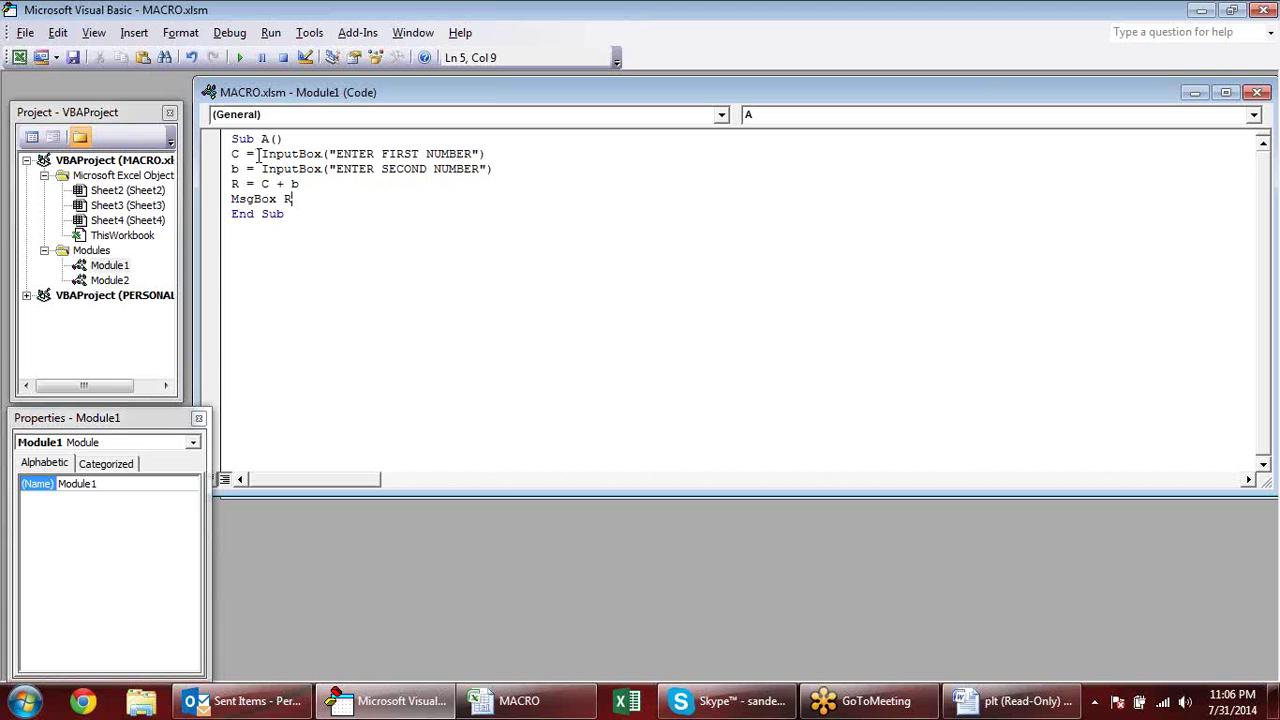
# Wrap C in a CInt( ) conversion on line 4 of Sub A
pyautogui.moveTo(268, 154); pyautogui.dragTo(478, 152)
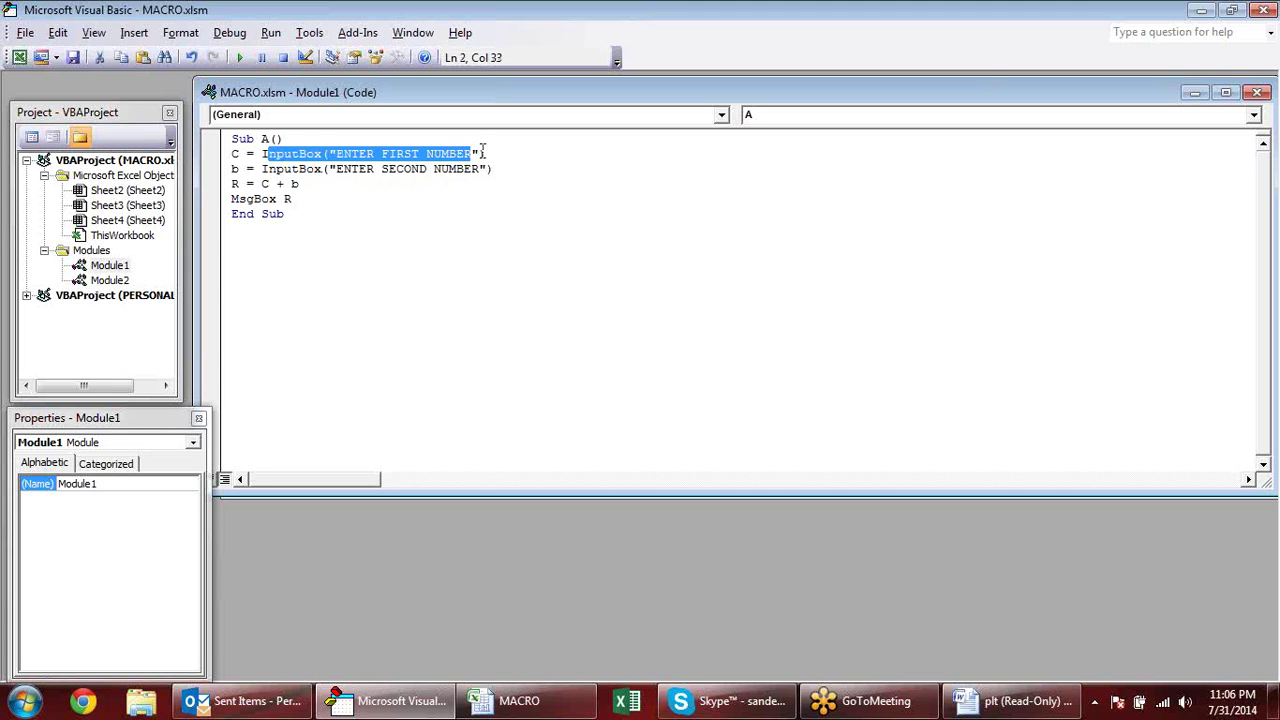
pyautogui.click(265, 175)
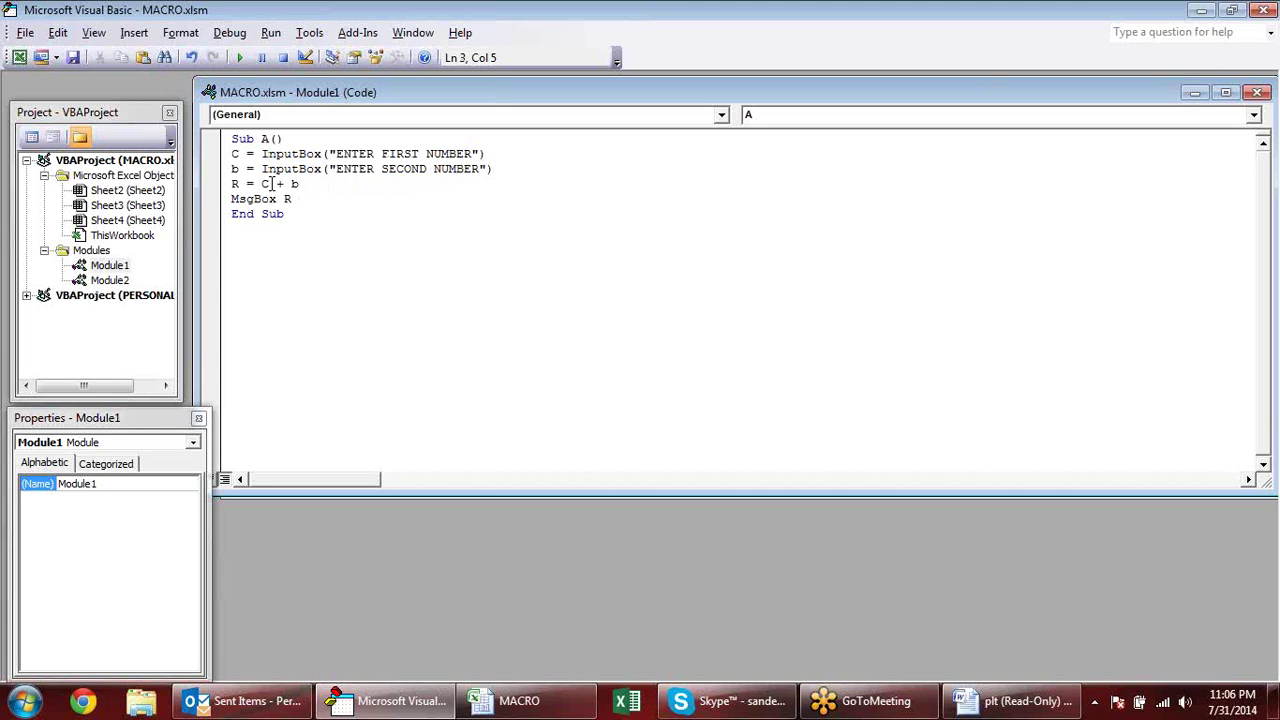
pyautogui.click(267, 185)
pyautogui.write('CINT(C')
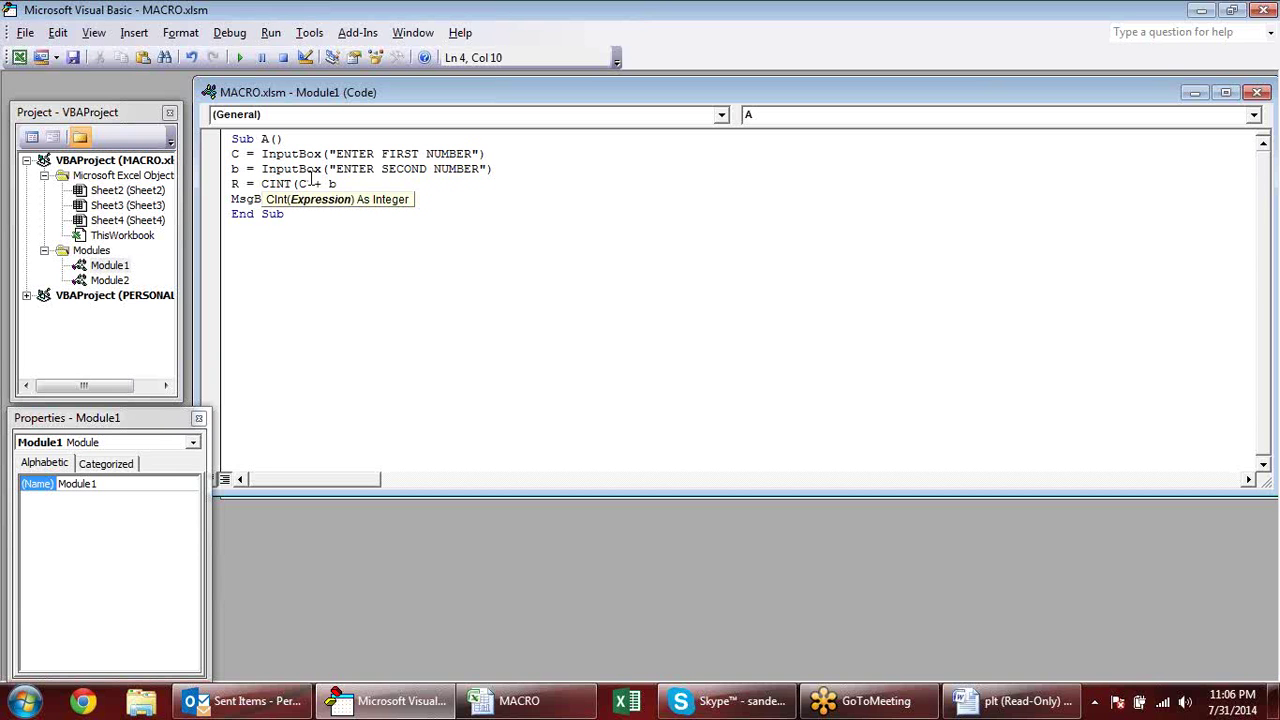
pyautogui.press('Right')
pyautogui.write(')')
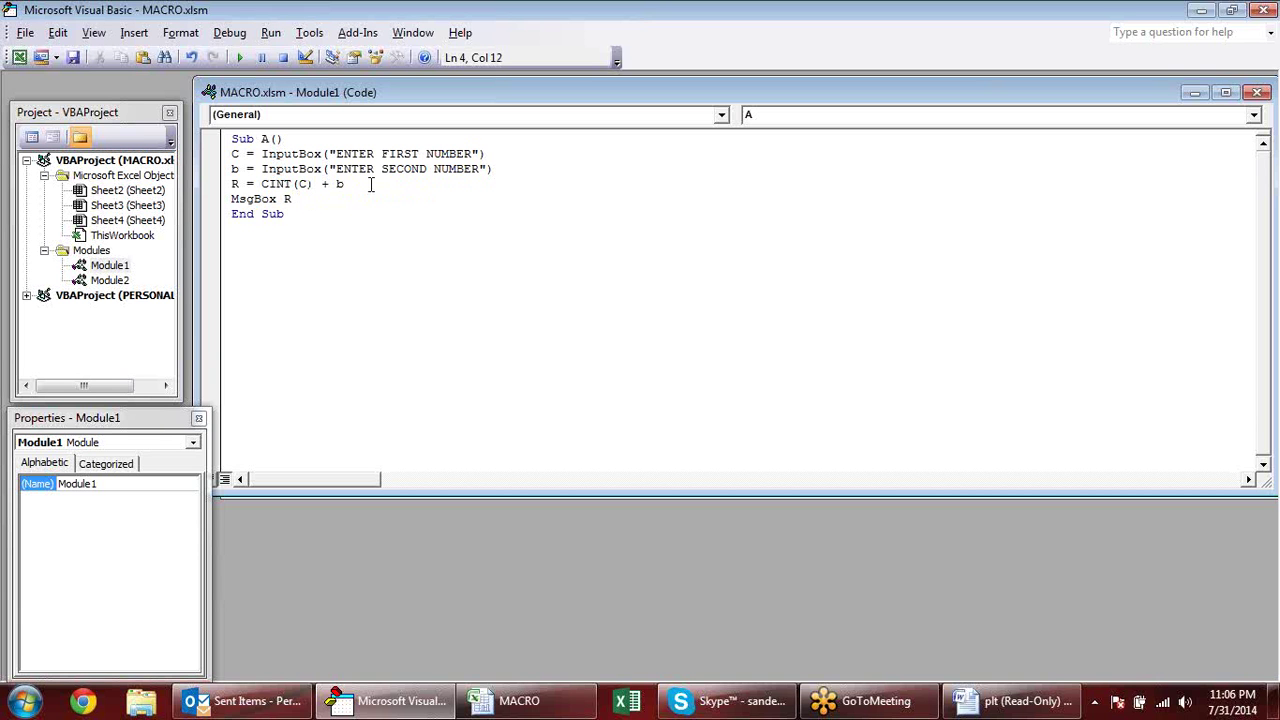
# Wrap b in CInt( ) so line 4 reads R = CInt(C) + CInt(b)
pyautogui.click(339, 193)
pyautogui.write('CINT')
pyautogui.press('BackSpace')
pyautogui.press('BackSpace')
pyautogui.press('BackSpace')
pyautogui.write('INT(')
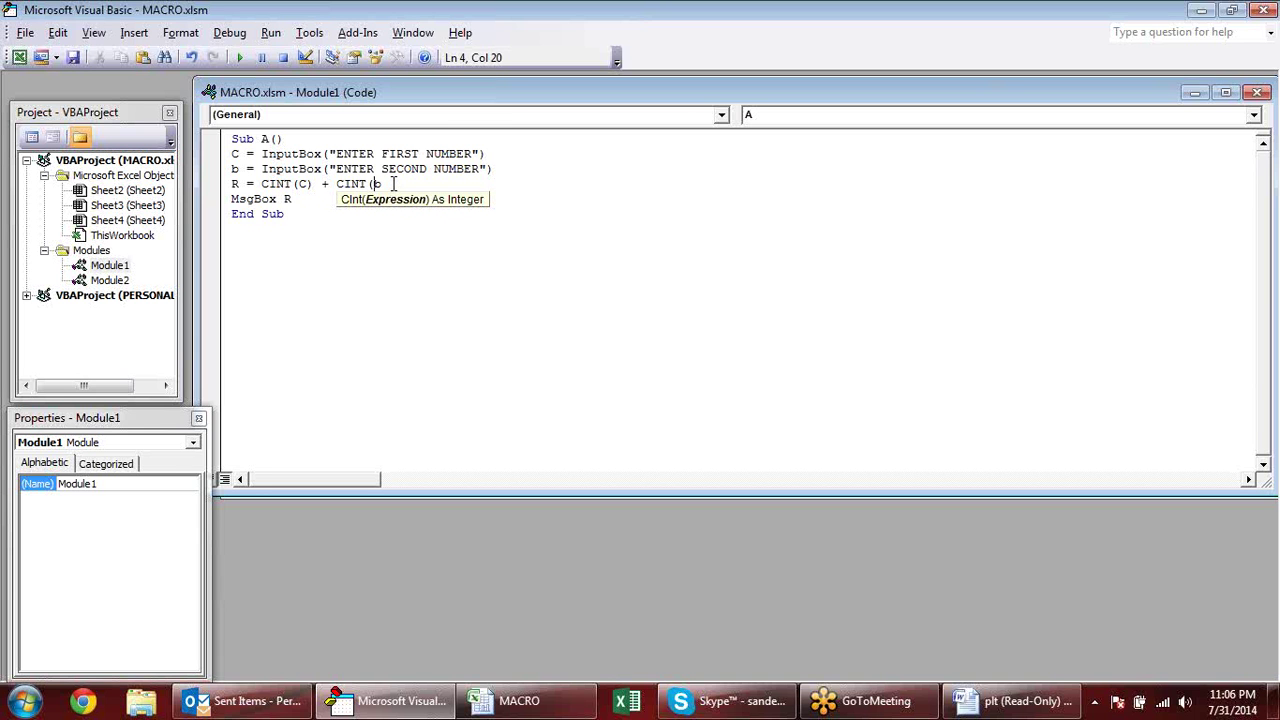
pyautogui.click(393, 184)
pyautogui.write(')')
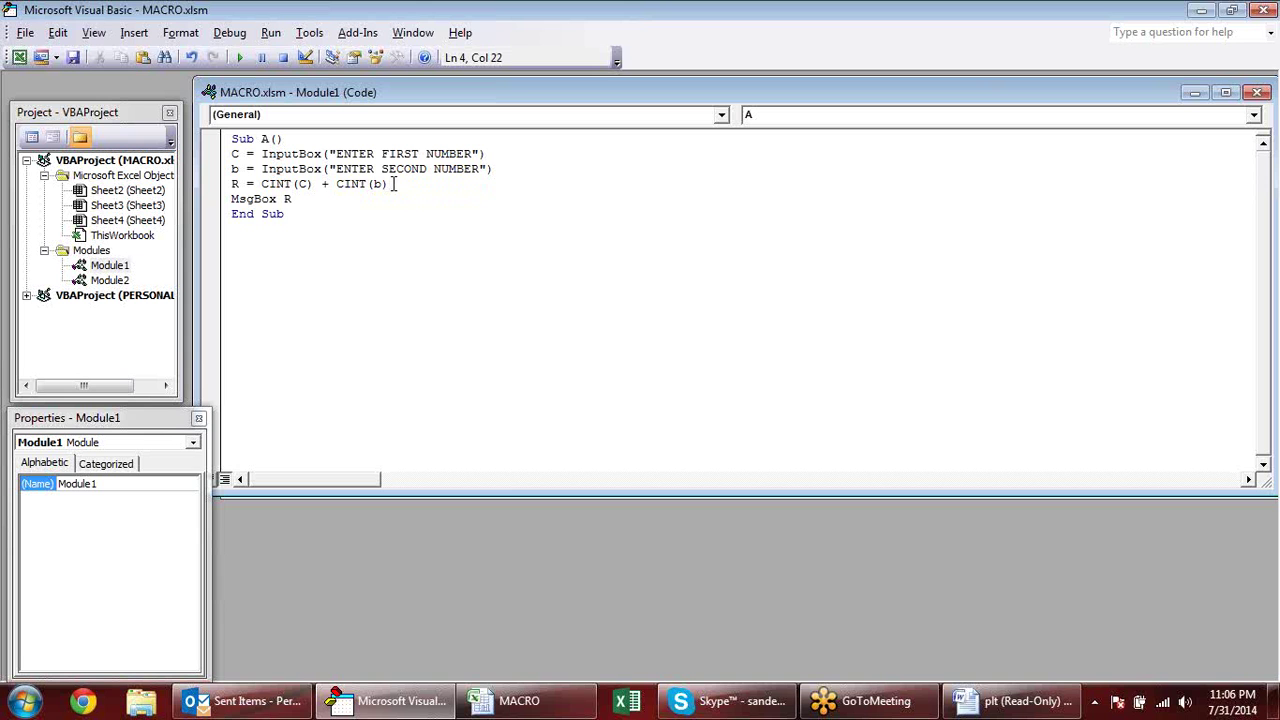
pyautogui.click(416, 201)
# Review the edited macro by highlighting the variables R, C and b
pyautogui.click(309, 186)
pyautogui.moveTo(242, 188); pyautogui.dragTo(233, 187)
pyautogui.click(312, 199)
pyautogui.moveTo(232, 153); pyautogui.dragTo(240, 168)
pyautogui.click(233, 168)
pyautogui.click(333, 199)
# Run Sub A with inputs 10 and 20, then dismiss the 30 result
pyautogui.click(240, 57)
pyautogui.write('1')
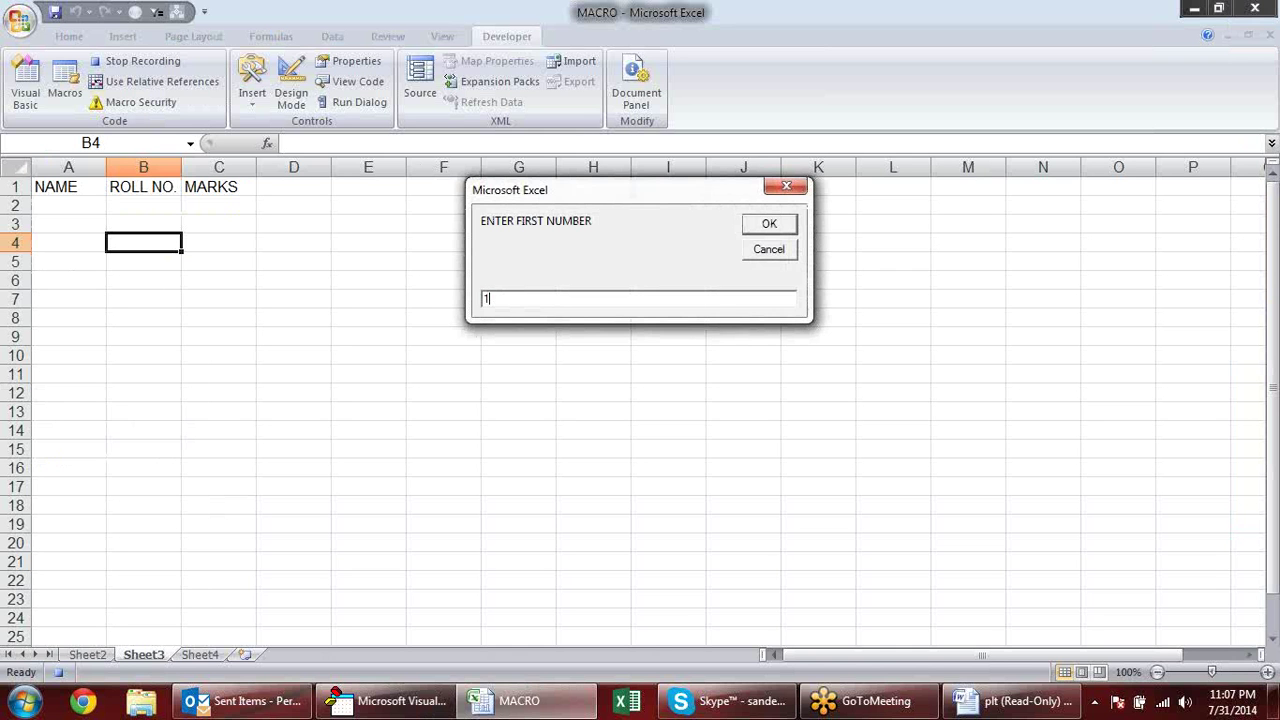
pyautogui.write('0')
pyautogui.press('Return')
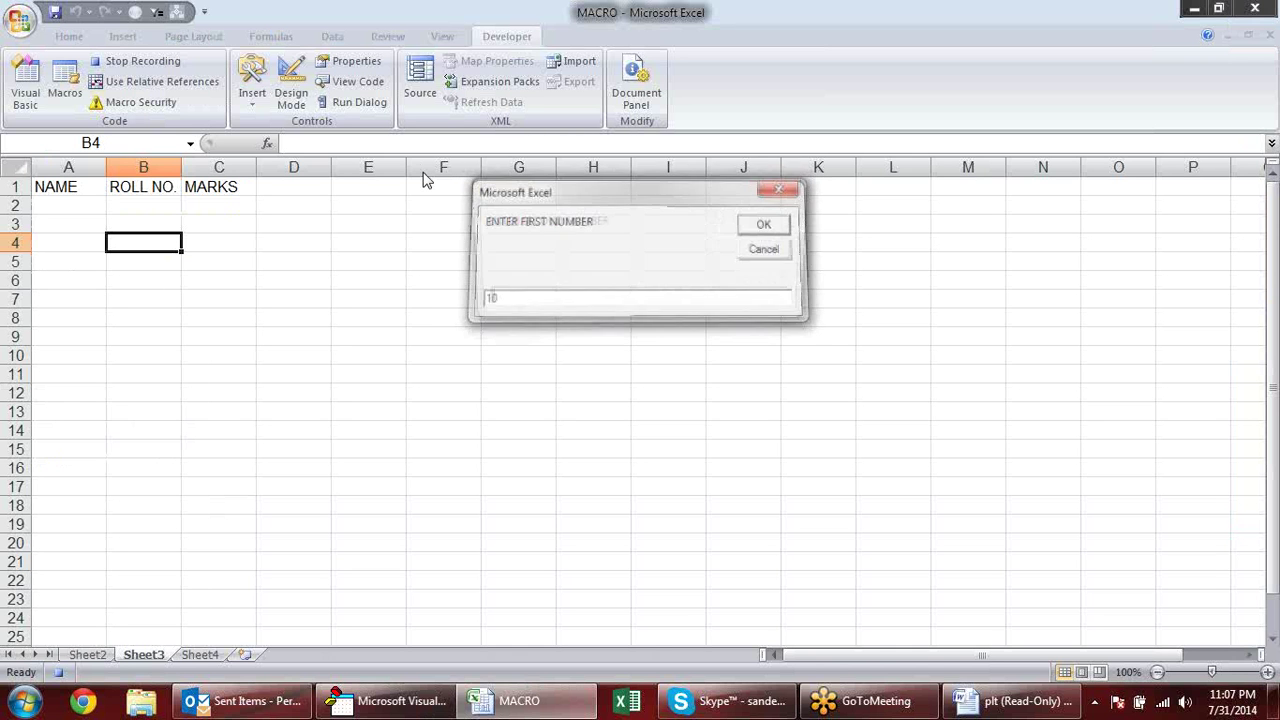
pyautogui.write('20')
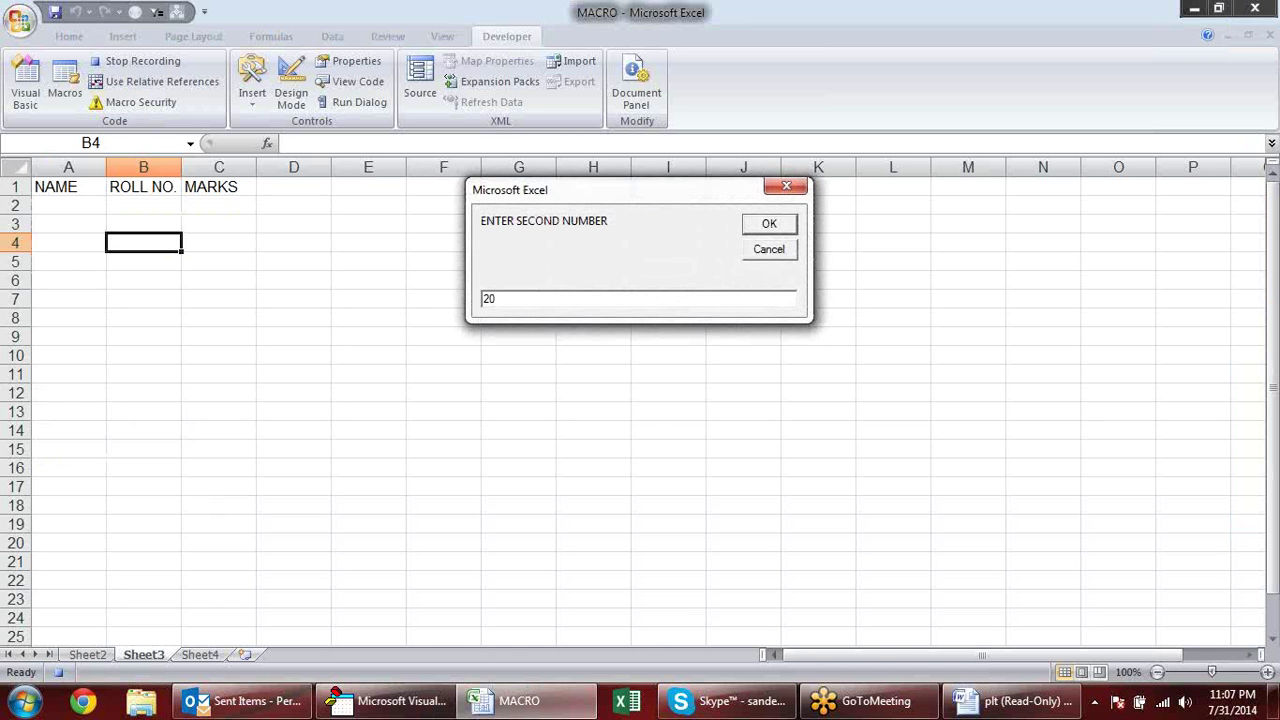
pyautogui.press('Return')
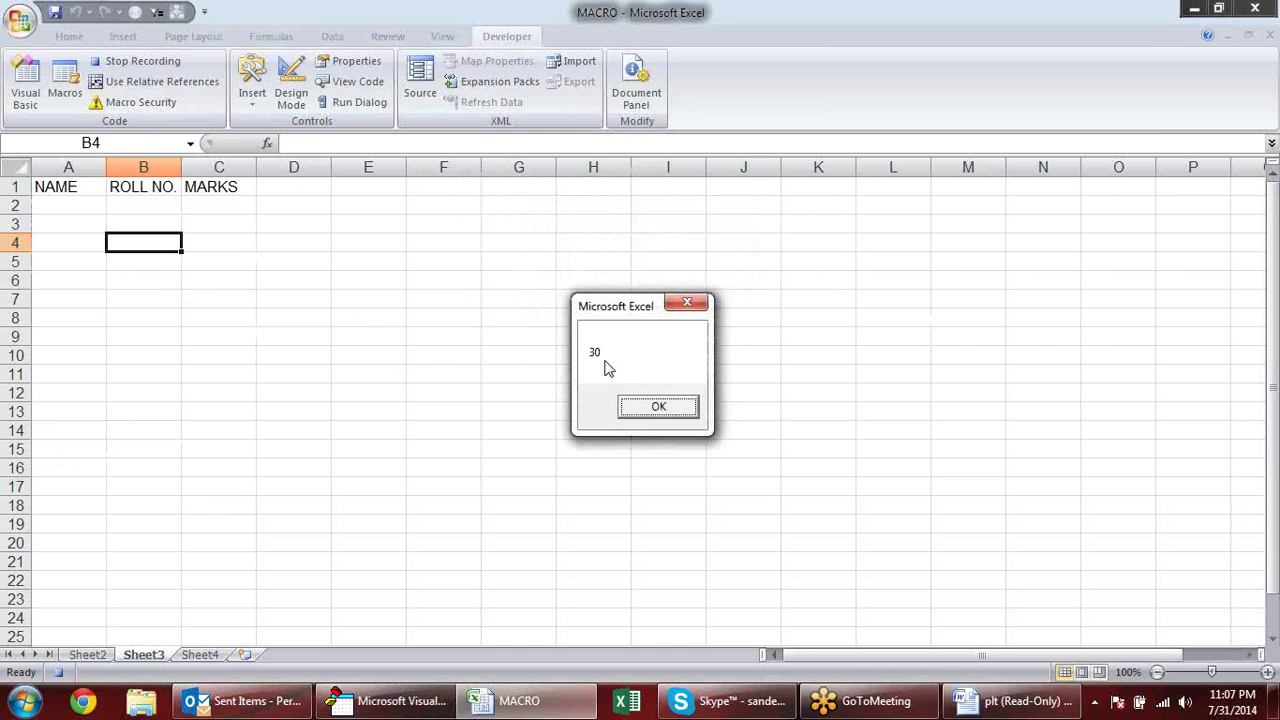
pyautogui.click(656, 410)
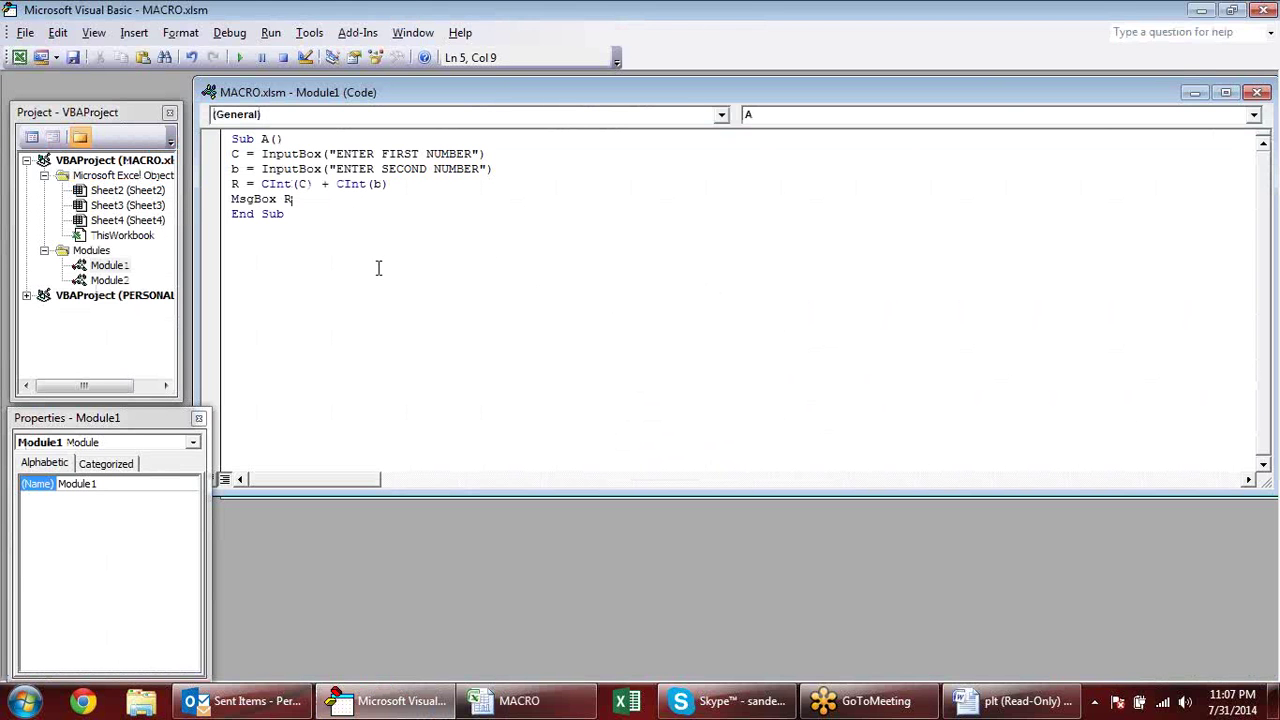
pyautogui.click(306, 184)
pyautogui.hotkey('alt', 'F11')
pyautogui.hotkey('alt', 'Tab')
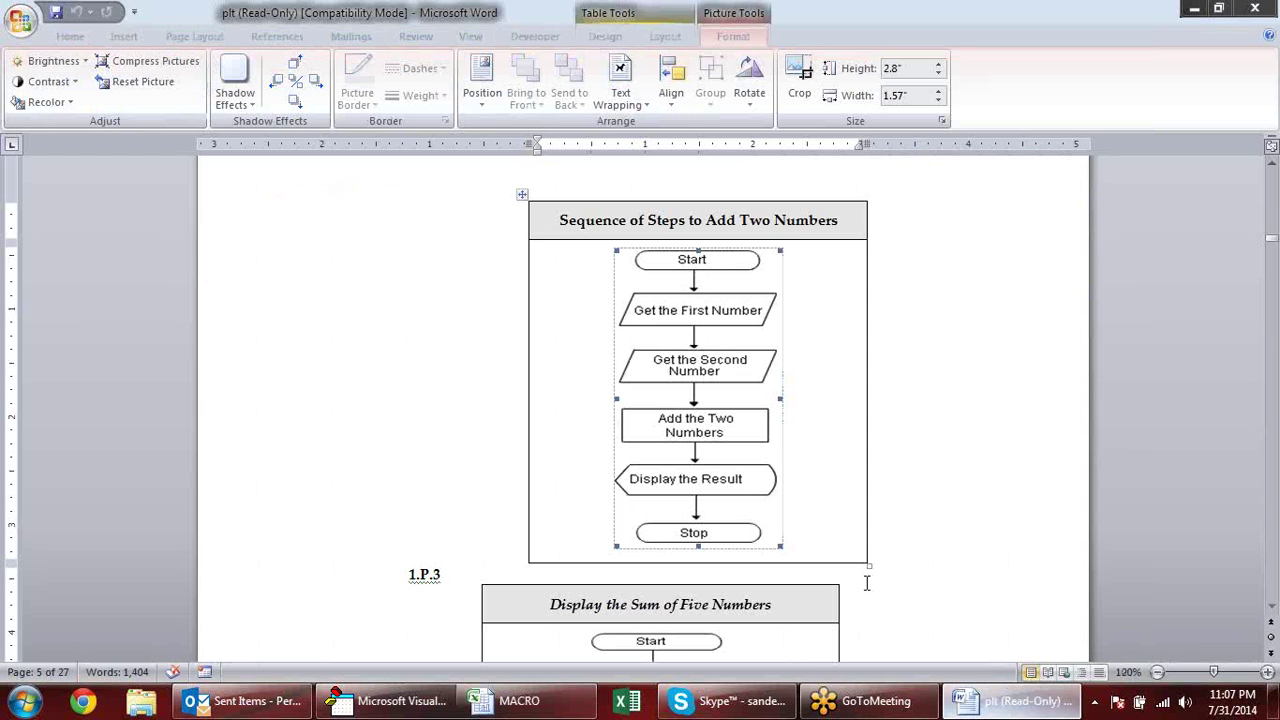
pyautogui.scroll(-2, 777, 309)
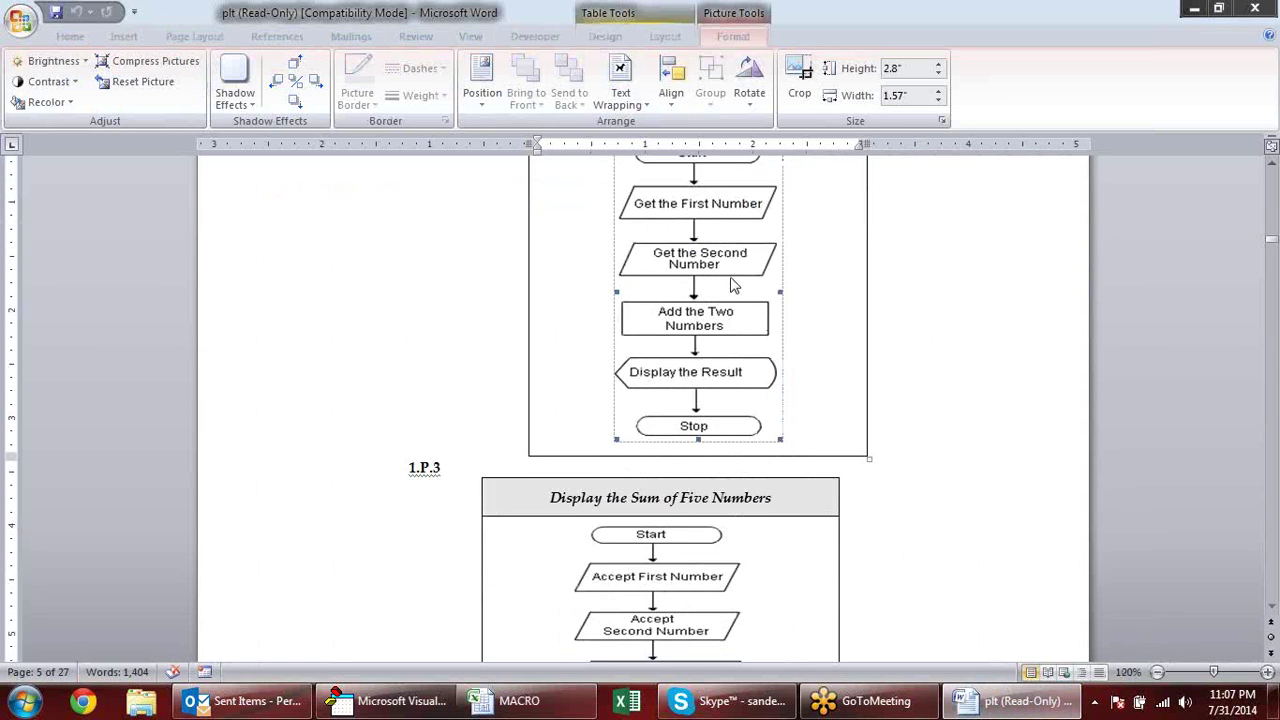
pyautogui.scroll(-6, 735, 285)
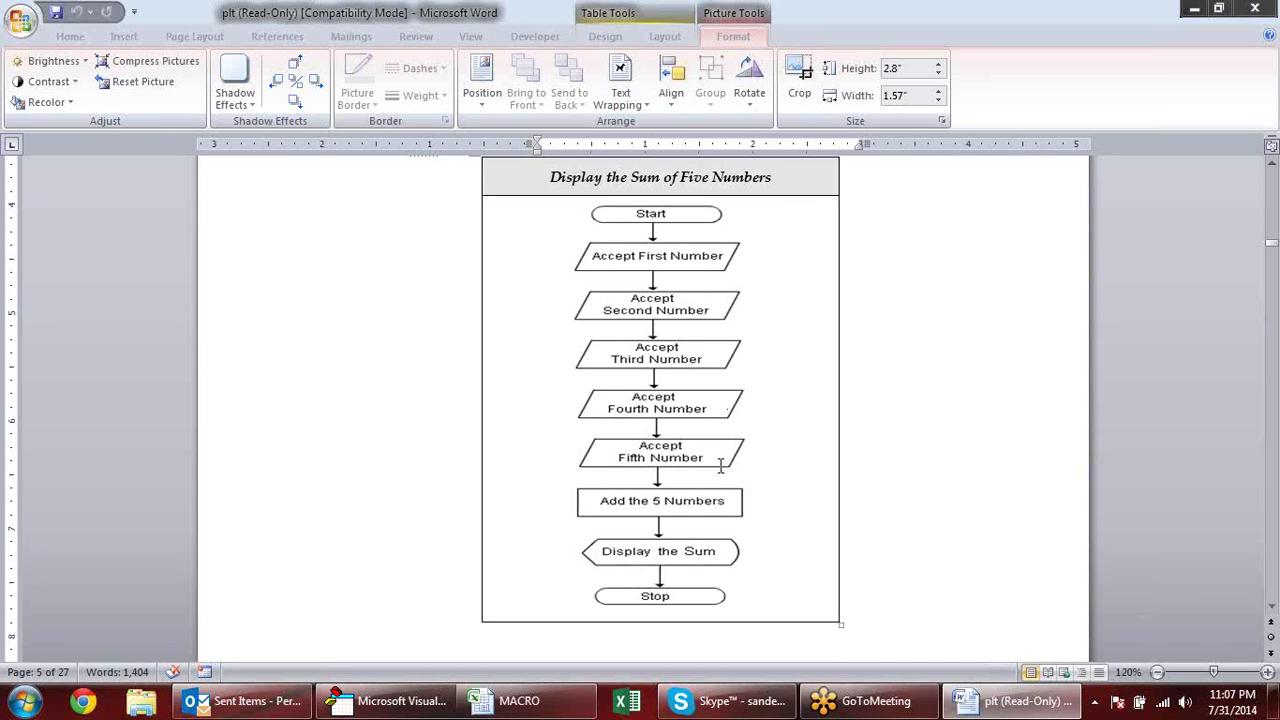
pyautogui.click(605, 498)
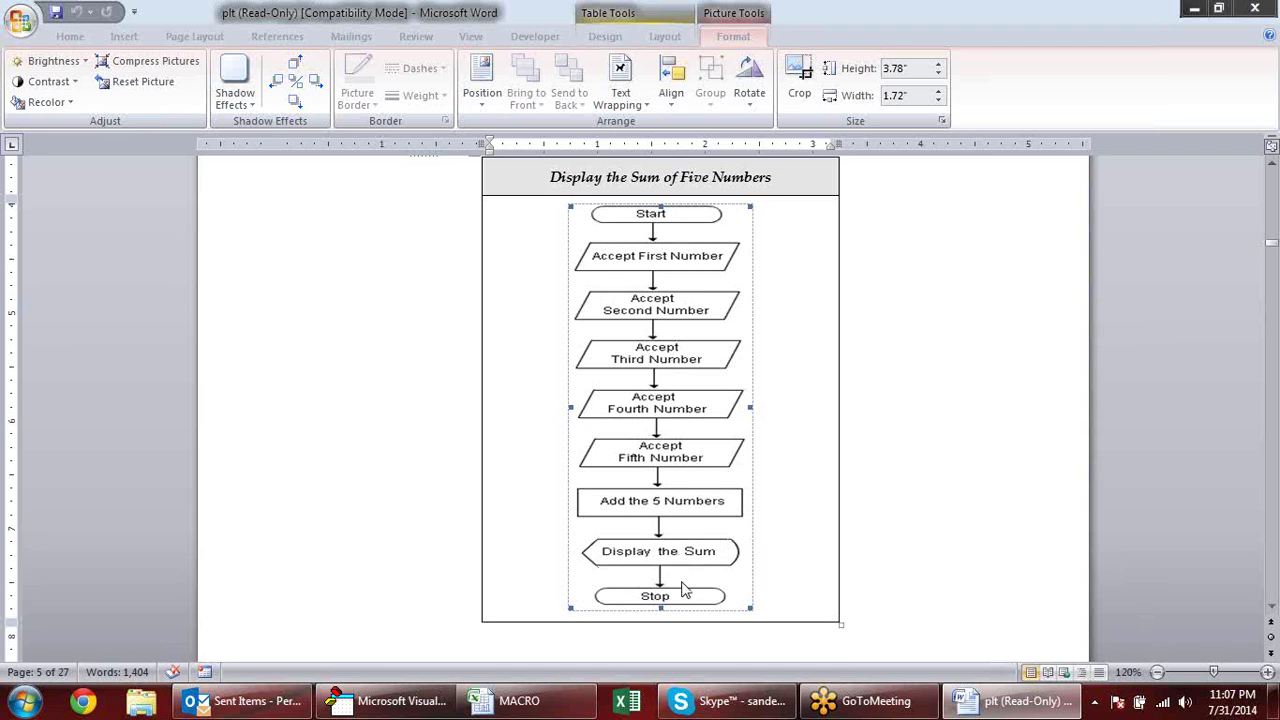
pyautogui.scroll(-5, 703, 554)
pyautogui.scroll(-5, 703, 557)
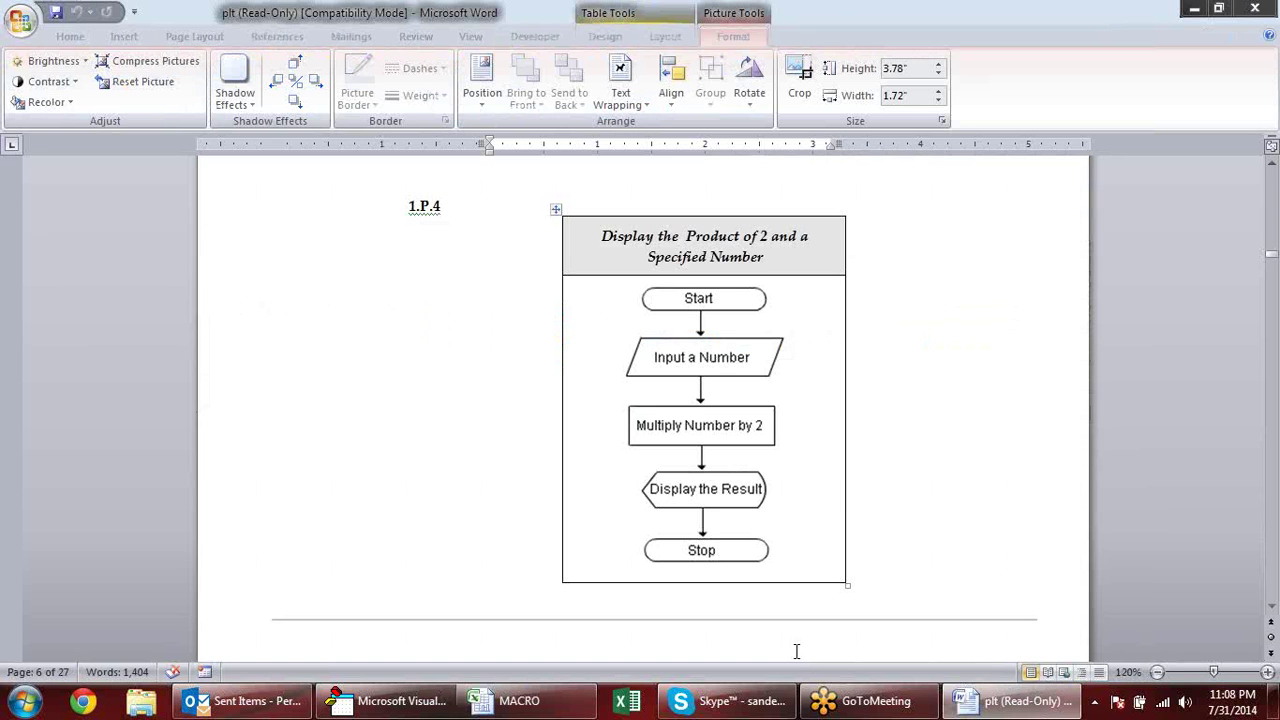
# Check the CInt(b) code, then highlight the exercise's Variable and Constant lines in Word
pyautogui.click(392, 701)
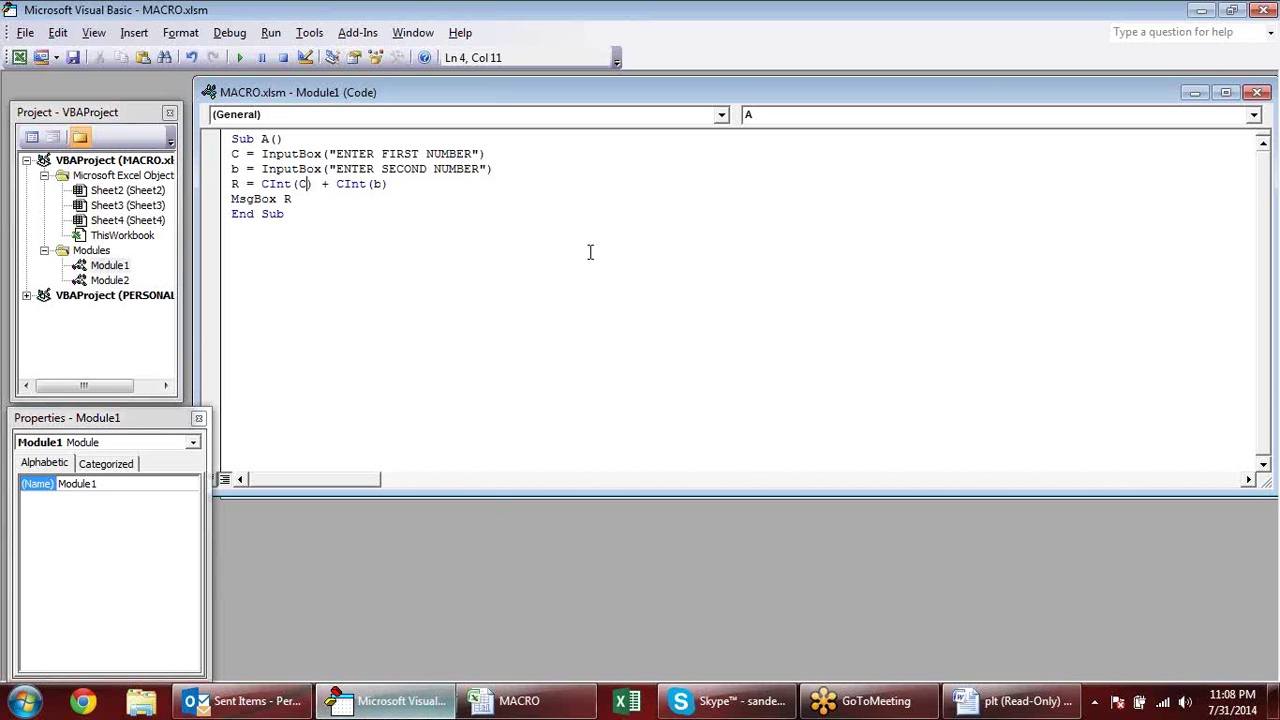
pyautogui.click(336, 185)
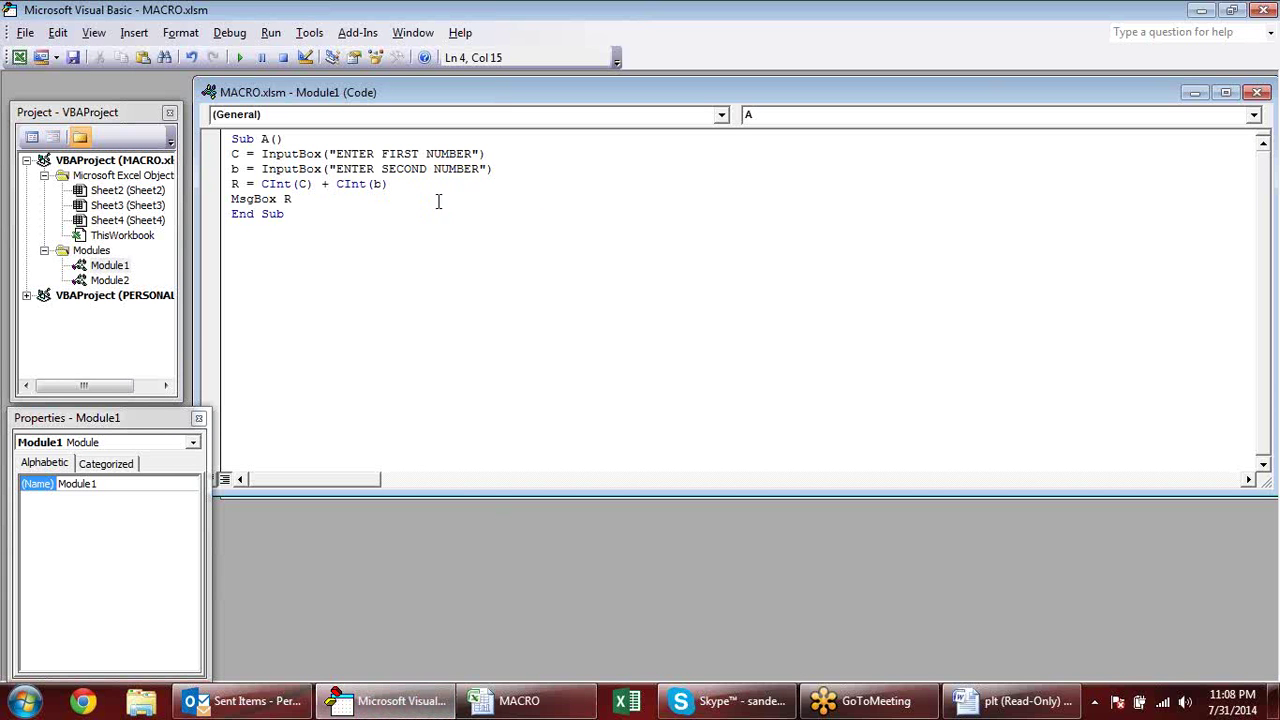
pyautogui.hotkey('alt', 'Tab')
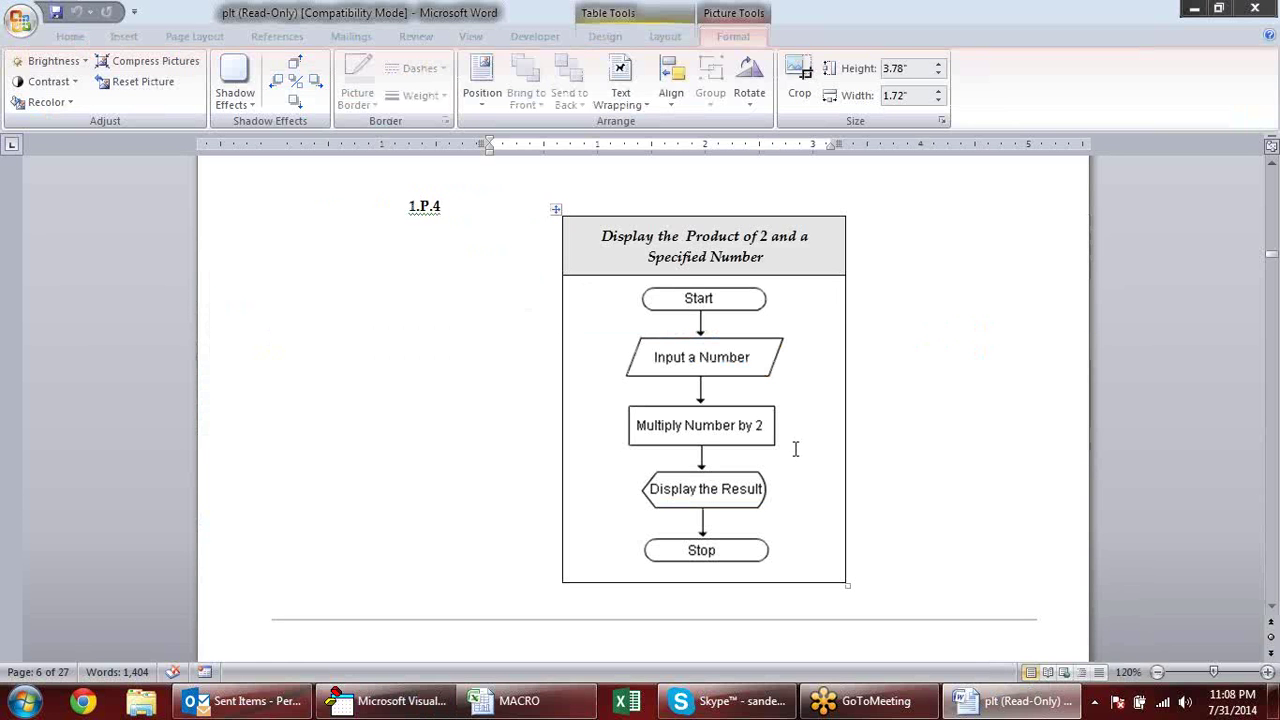
pyautogui.scroll(-2, 794, 449)
pyautogui.scroll(-10, 797, 443)
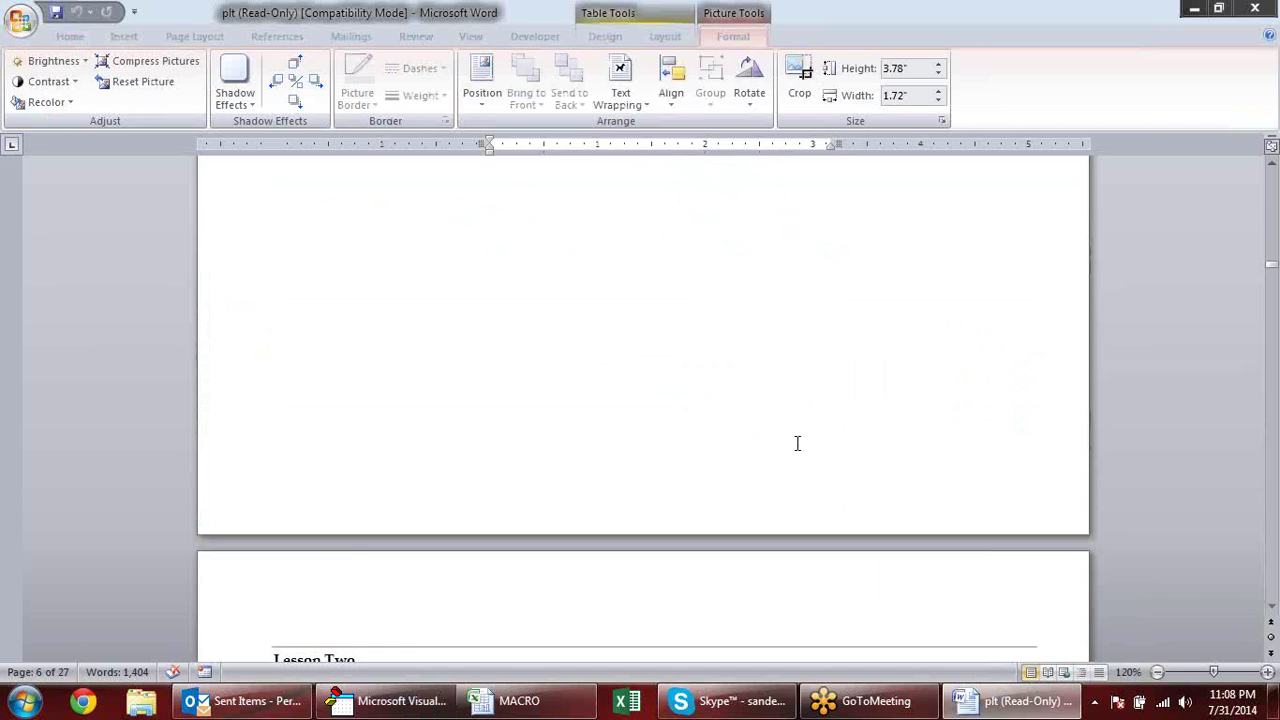
pyautogui.scroll(-20, 798, 443)
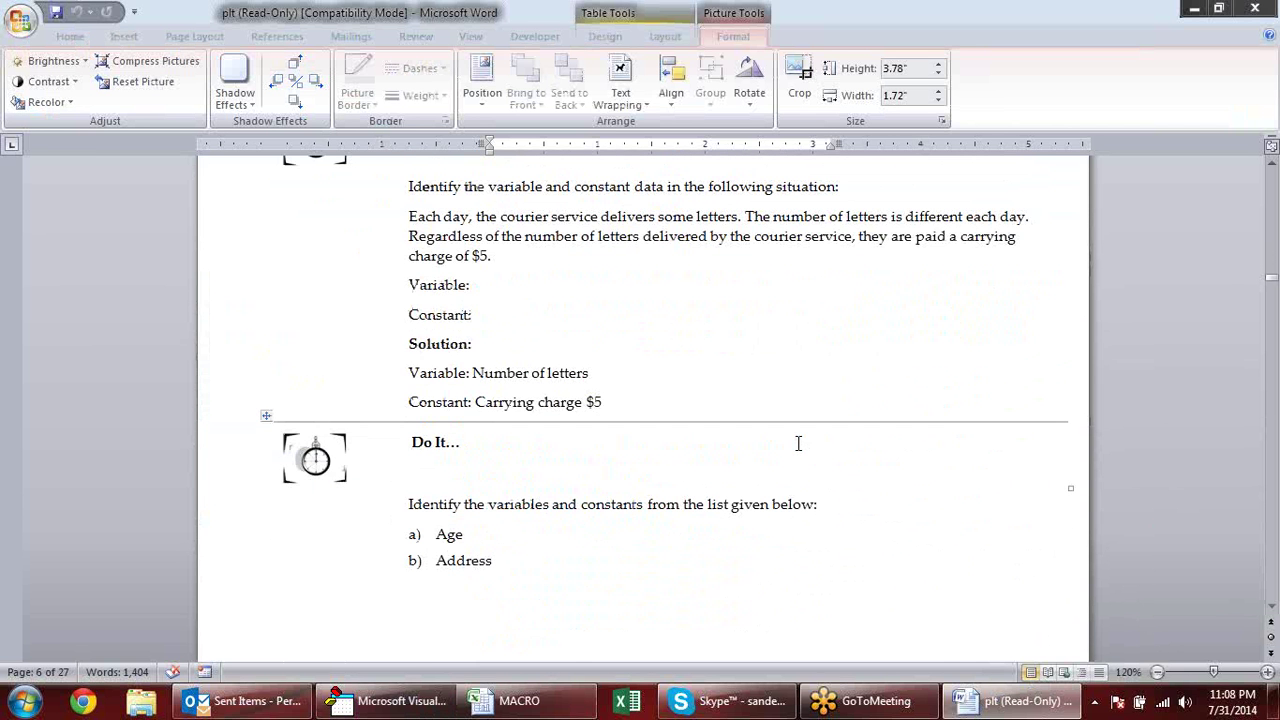
pyautogui.scroll(6, 695, 443)
pyautogui.scroll(-4, 688, 443)
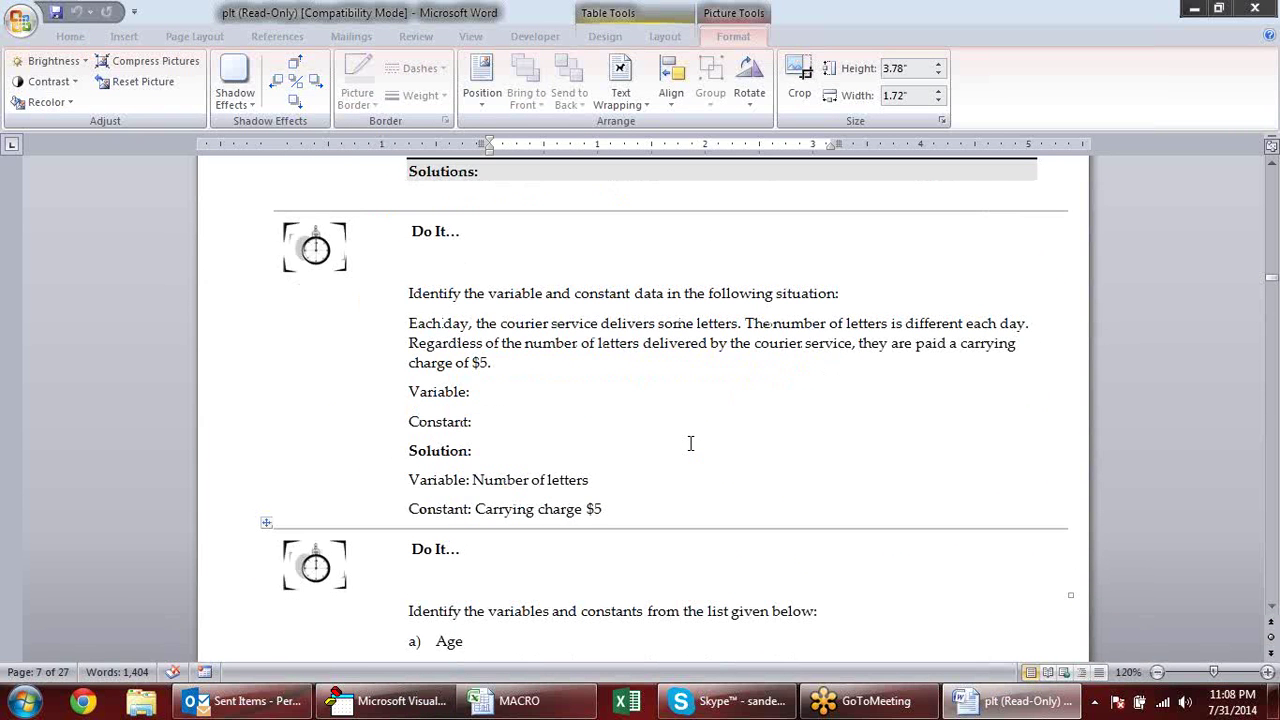
pyautogui.moveTo(403, 391); pyautogui.dragTo(490, 391)
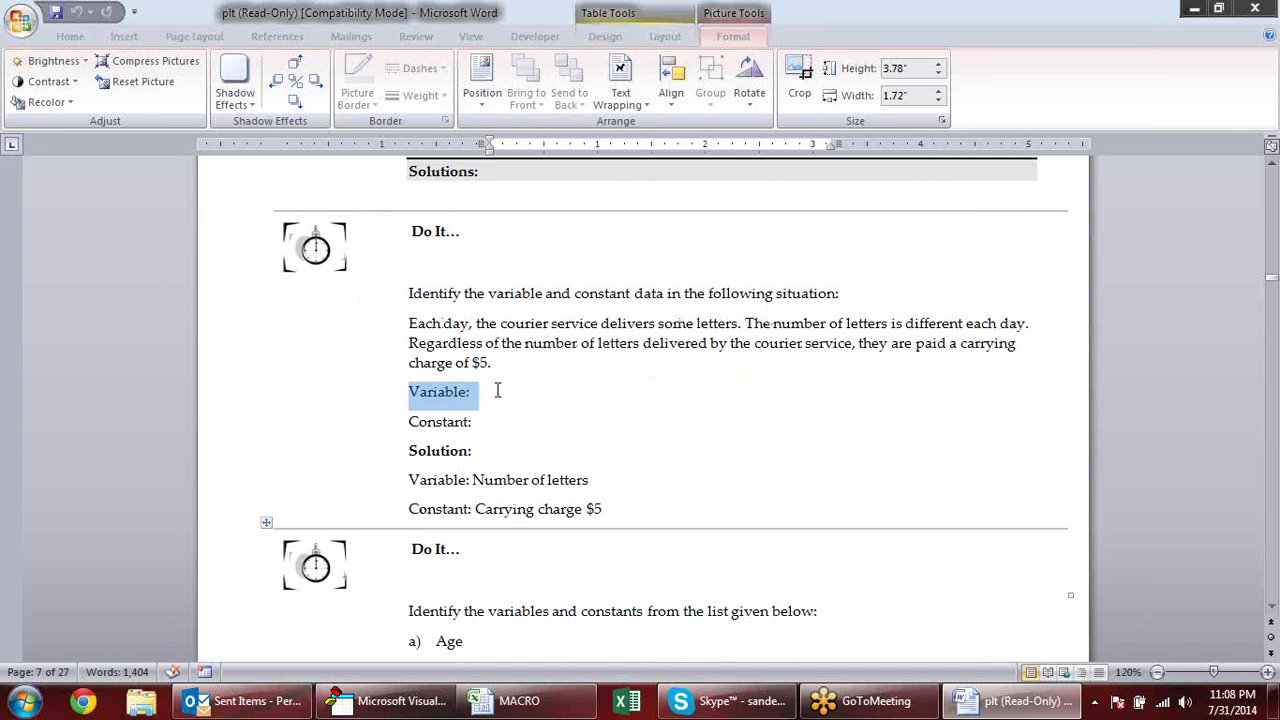
pyautogui.moveTo(399, 422); pyautogui.dragTo(546, 426)
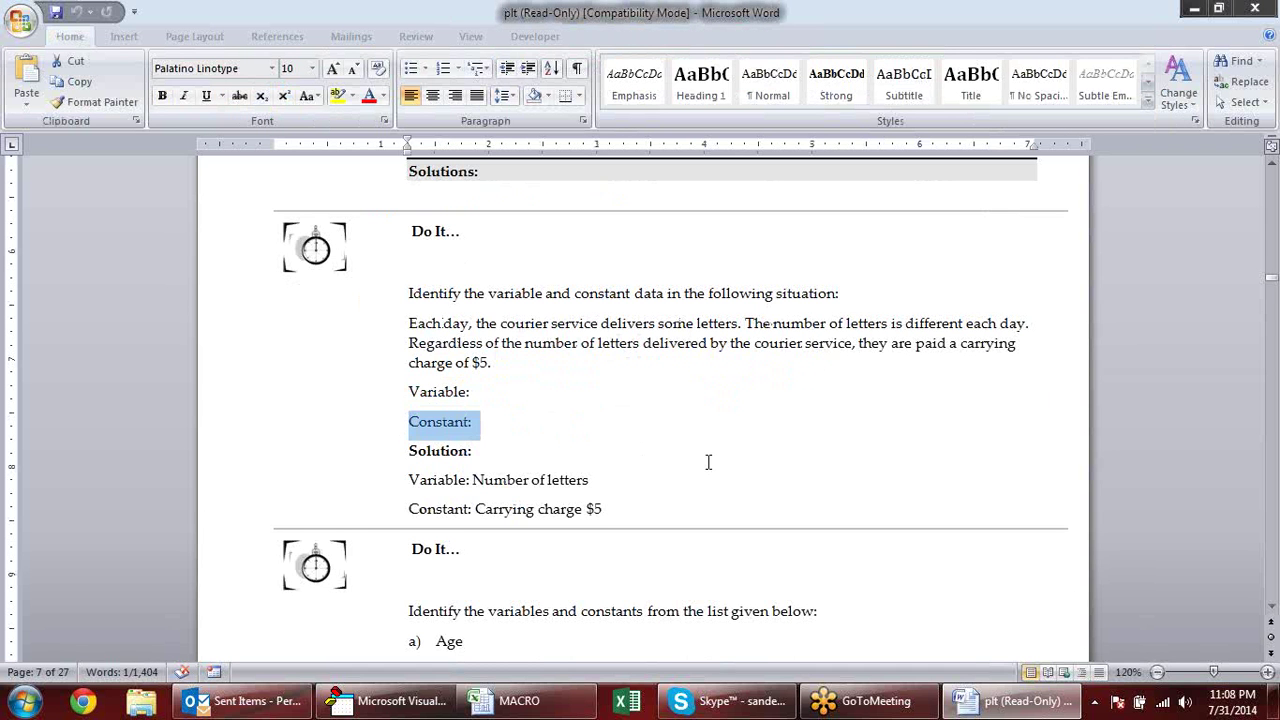
# Scroll to the 'Display the Value of an Item' flowchart and select it, highlighting its title
pyautogui.scroll(-3, 700, 461)
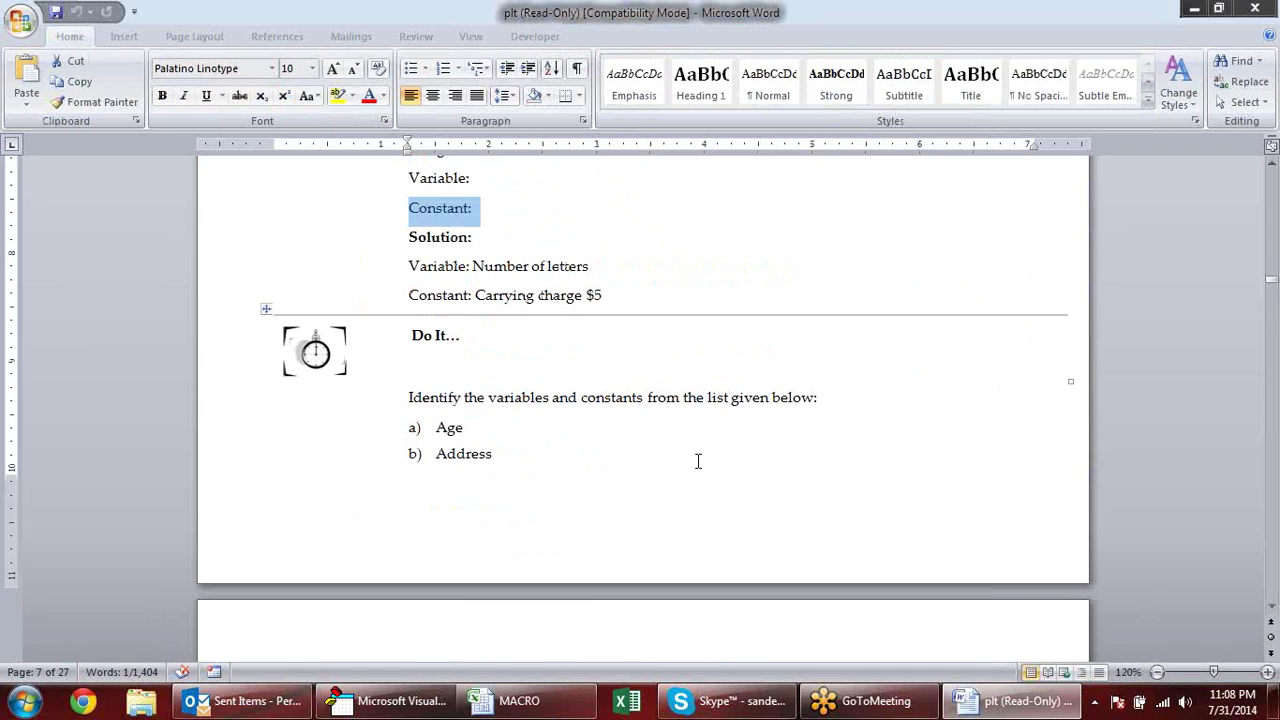
pyautogui.scroll(-10, 698, 461)
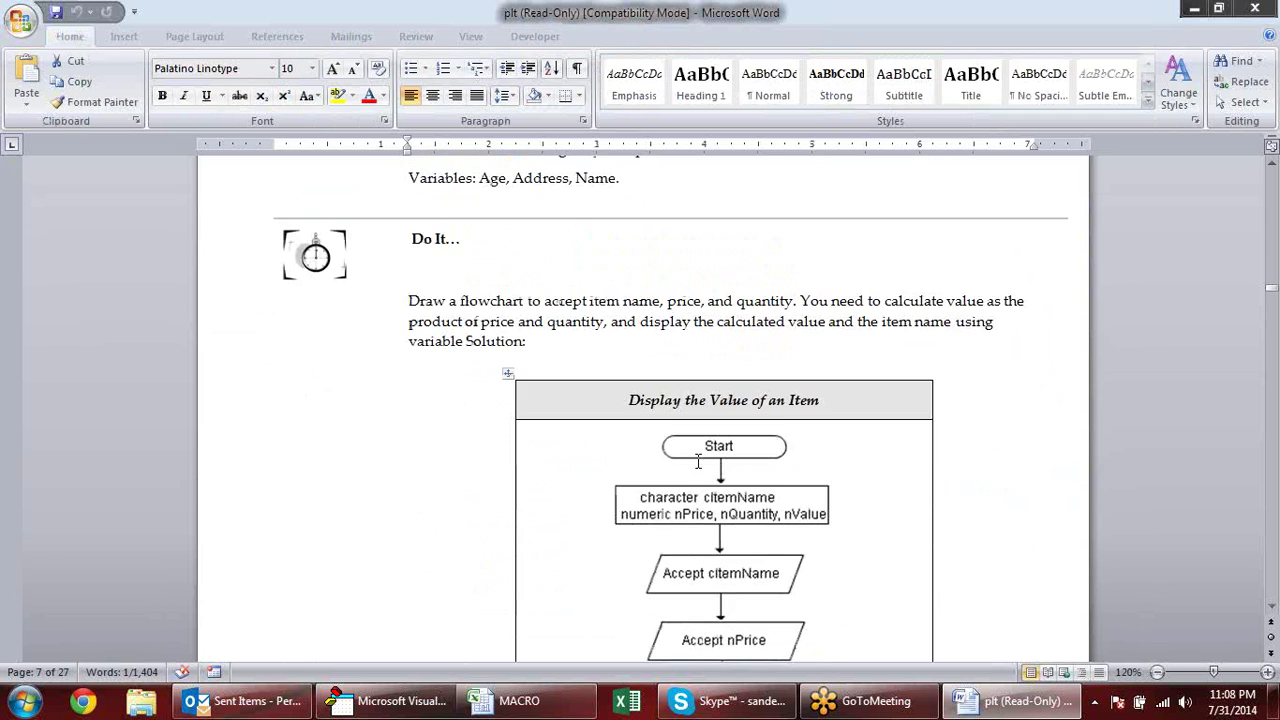
pyautogui.scroll(-3, 698, 461)
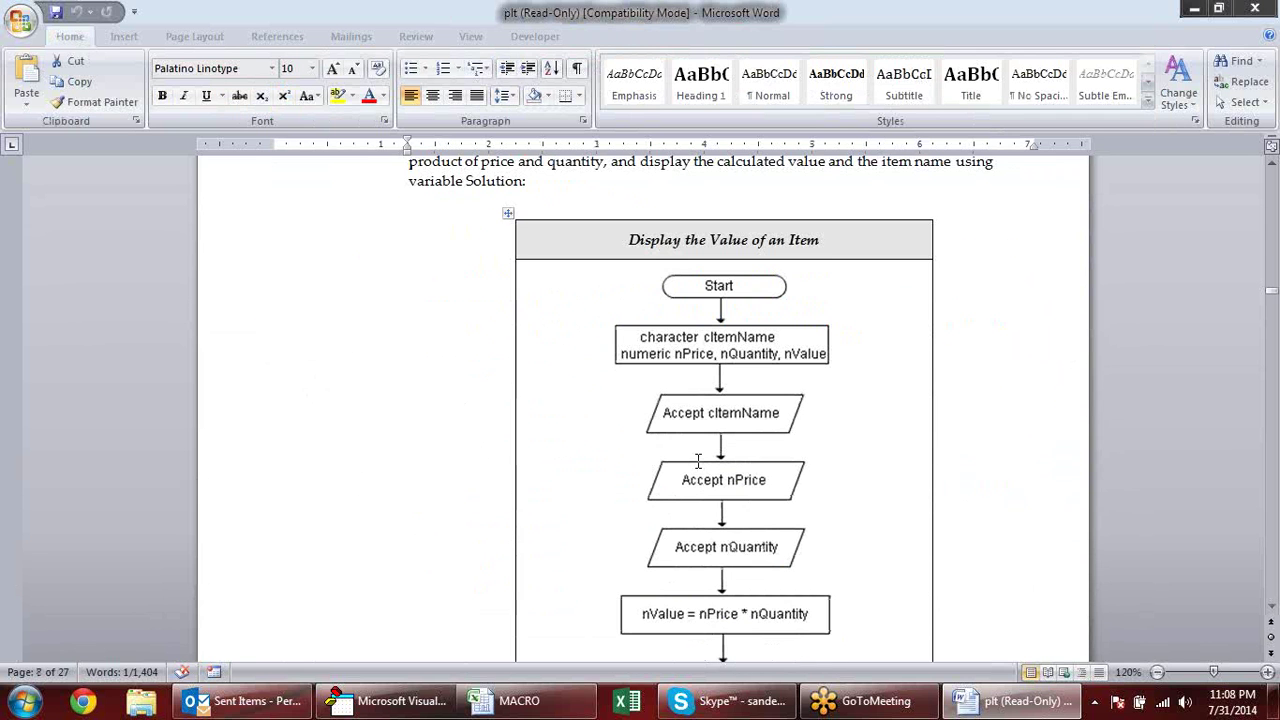
pyautogui.click(660, 337)
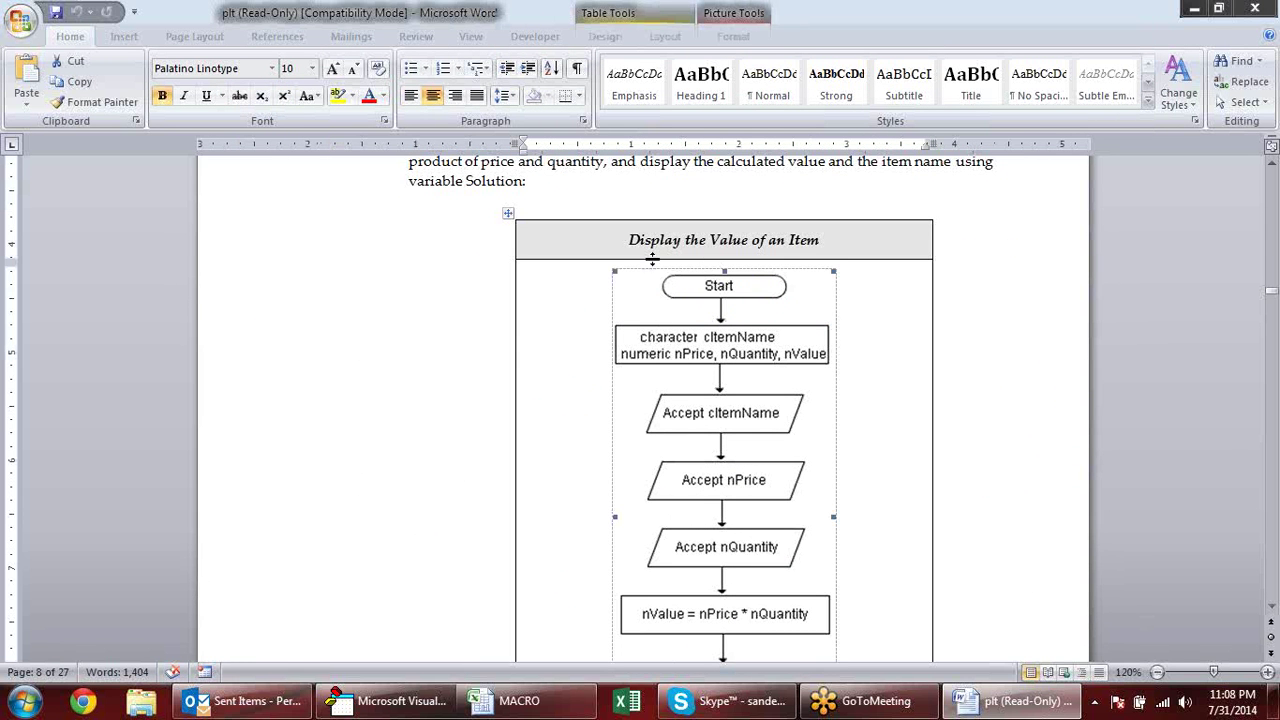
pyautogui.moveTo(645, 247); pyautogui.dragTo(820, 242)
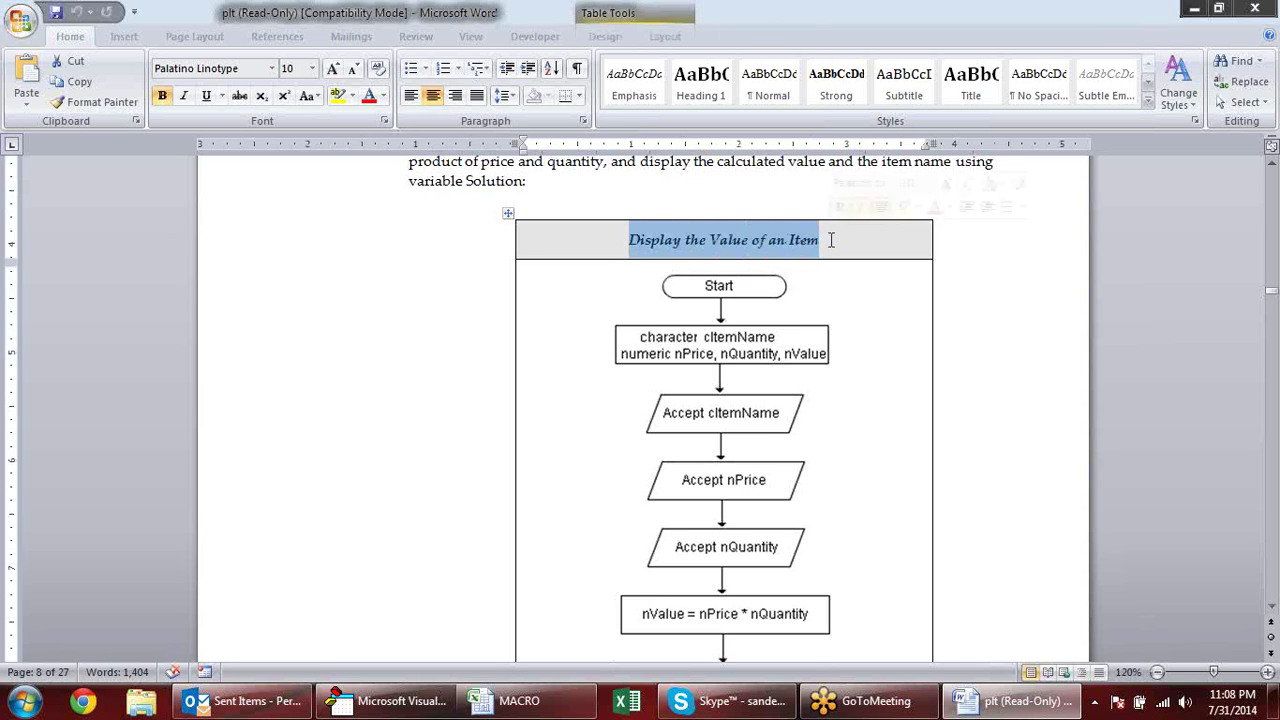
pyautogui.click(874, 338)
pyautogui.scroll(-3, 857, 346)
pyautogui.scroll(2, 830, 349)
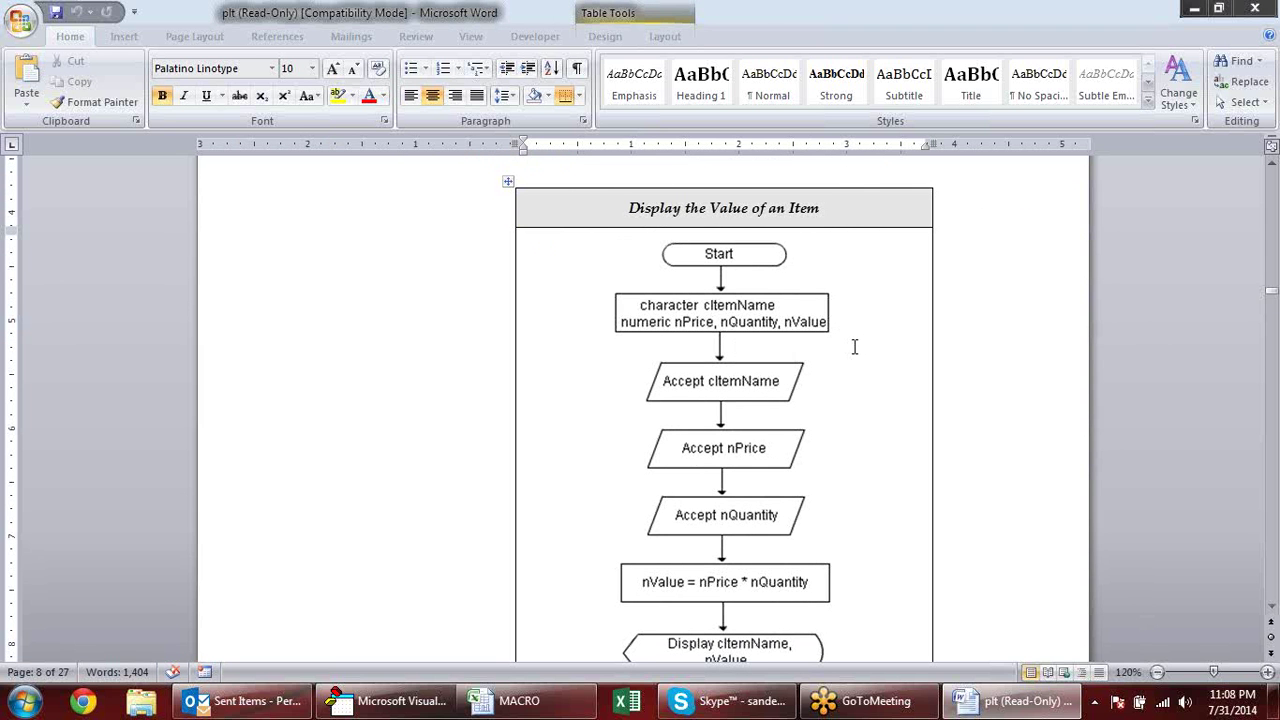
pyautogui.click(646, 308)
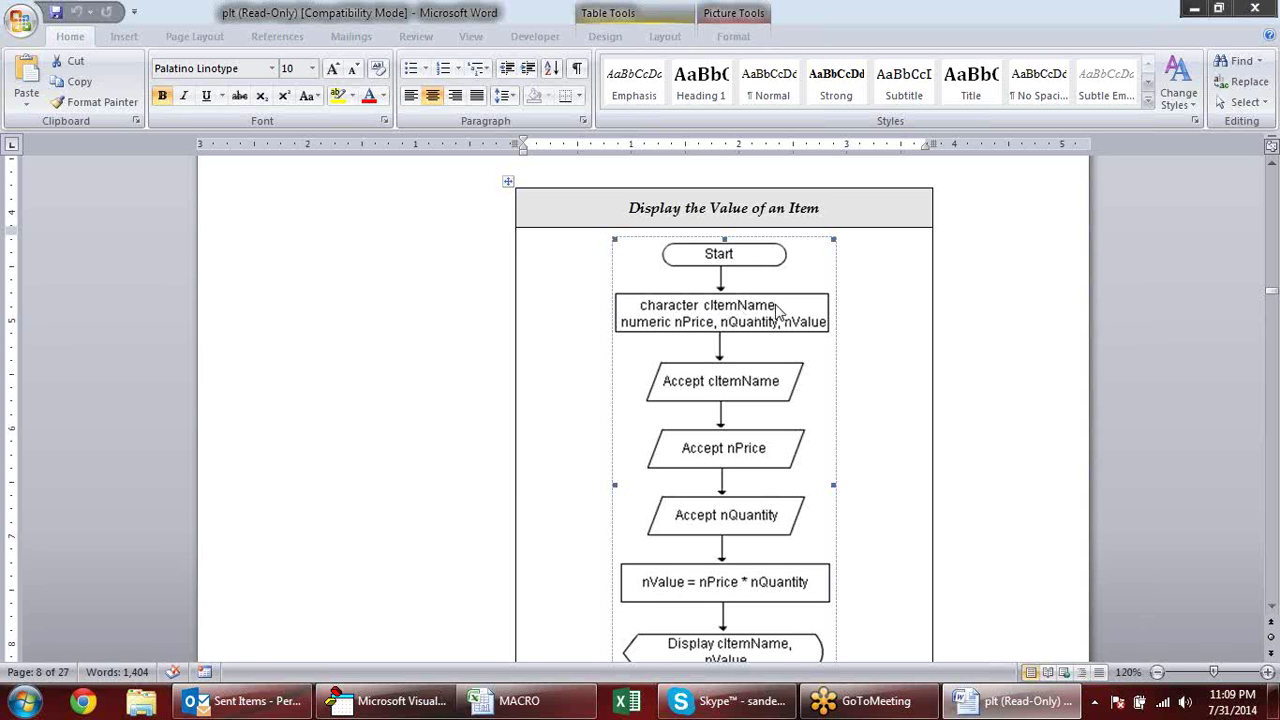
# Back in the code, review the variables C, b, R and the CInt conversion
pyautogui.hotkey('alt', 'Tab')
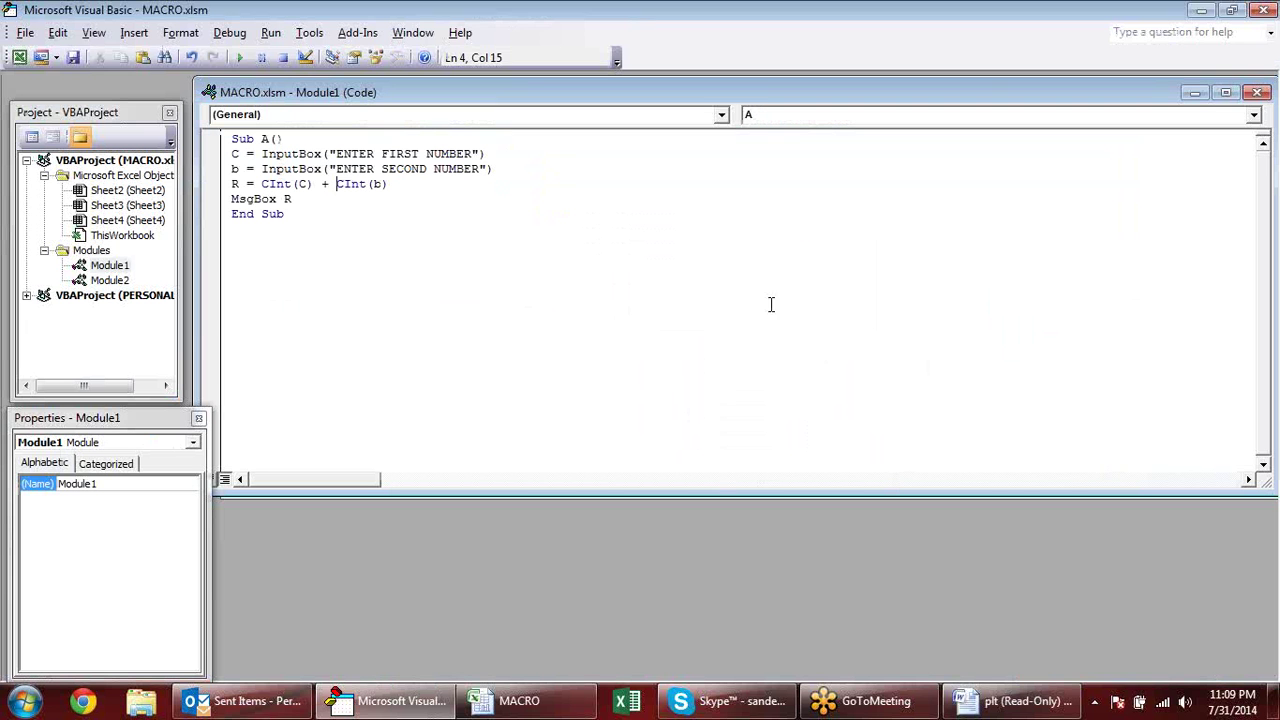
pyautogui.doubleClick(235, 155)
pyautogui.doubleClick(235, 169)
pyautogui.doubleClick(234, 184)
pyautogui.click(233, 155)
pyautogui.doubleClick(239, 155)
pyautogui.doubleClick(240, 184)
pyautogui.moveTo(254, 184); pyautogui.dragTo(291, 180)
pyautogui.click(291, 183)
# Declare Dim C As Integer and Dim b As Integer right after Sub A()
pyautogui.click(303, 139)
pyautogui.press('Return')
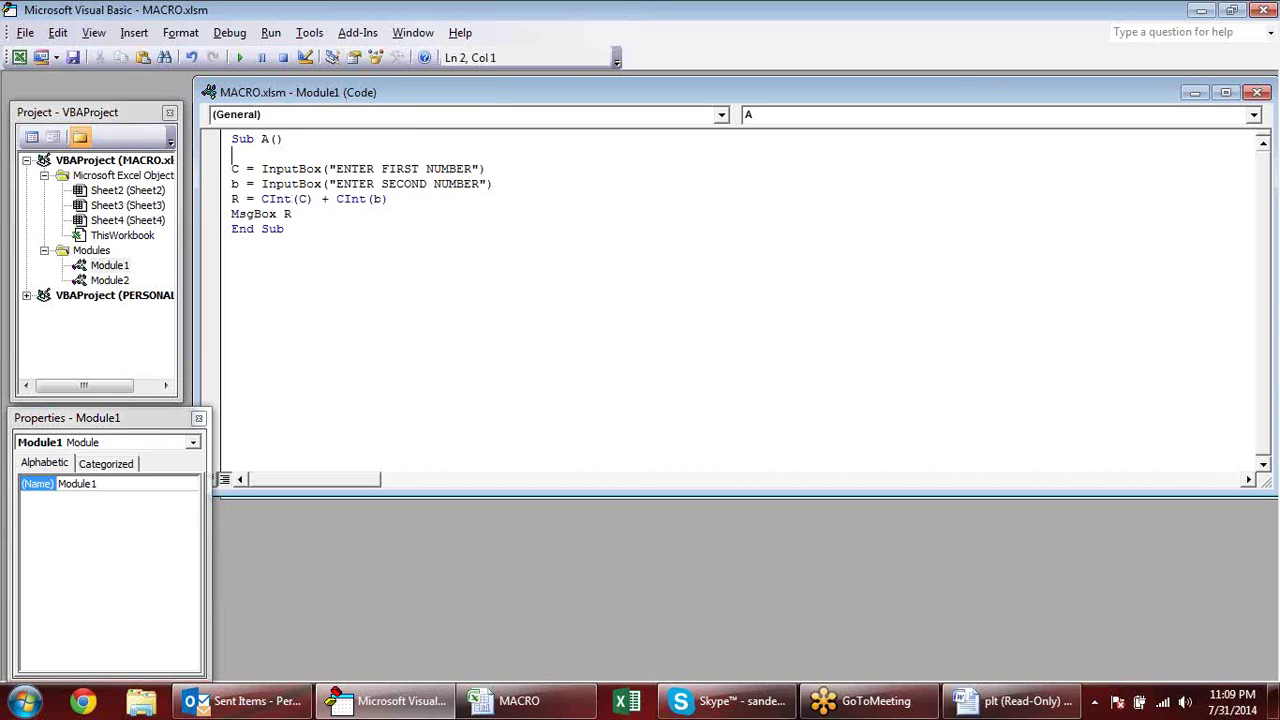
pyautogui.write('DIM I AS')
pyautogui.press('BackSpace')
pyautogui.press('BackSpace')
pyautogui.write('AS In')
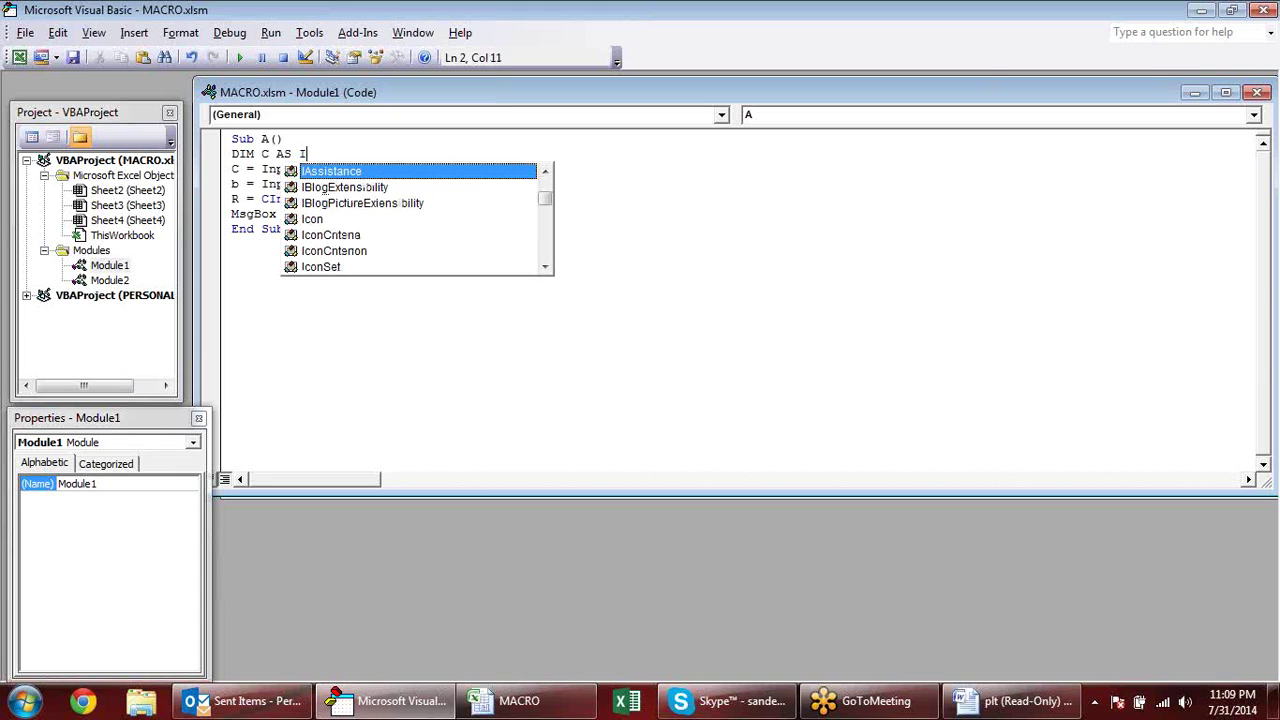
pyautogui.press('Tab')
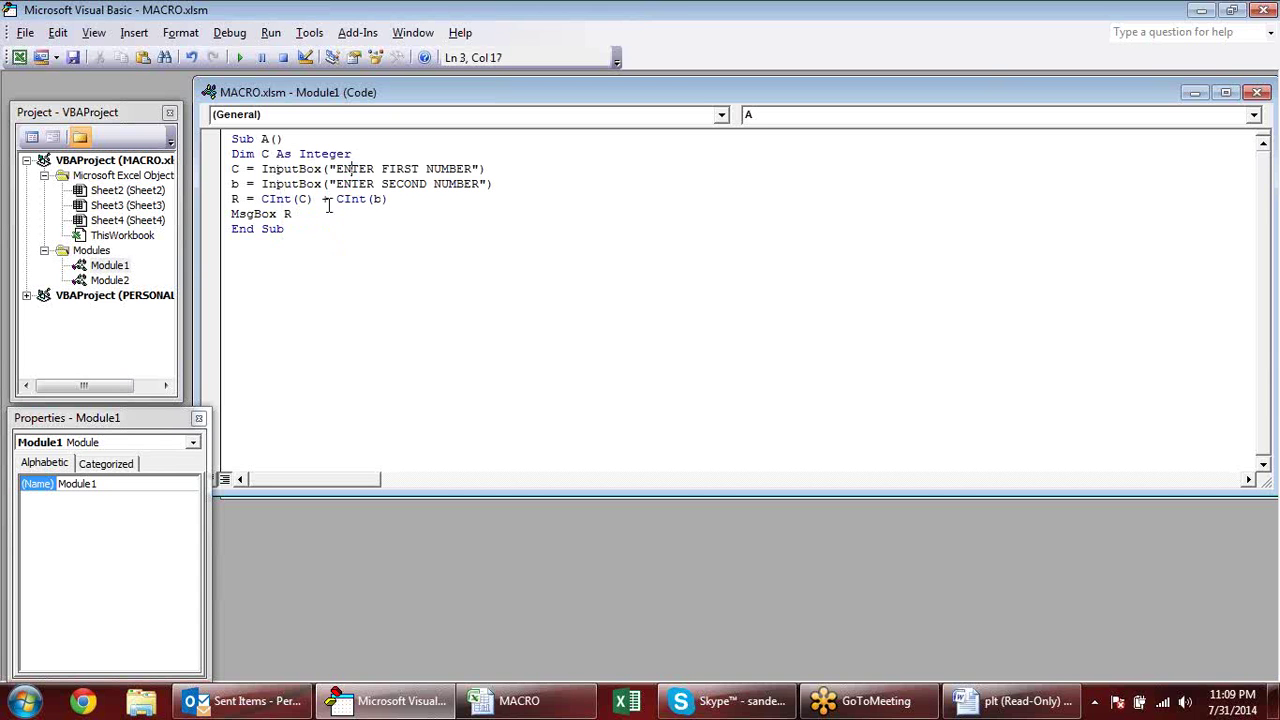
pyautogui.click(353, 154)
pyautogui.press('Return')
pyautogui.write('DIM ')
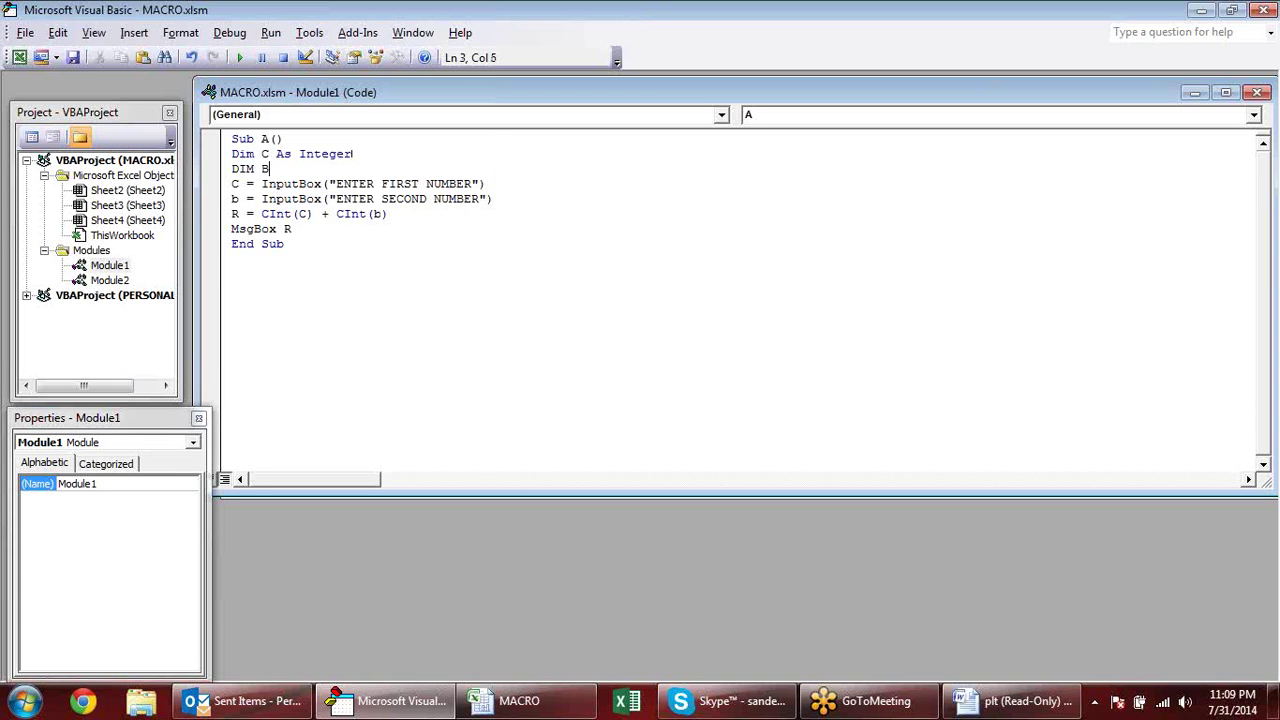
pyautogui.write('b AS In')
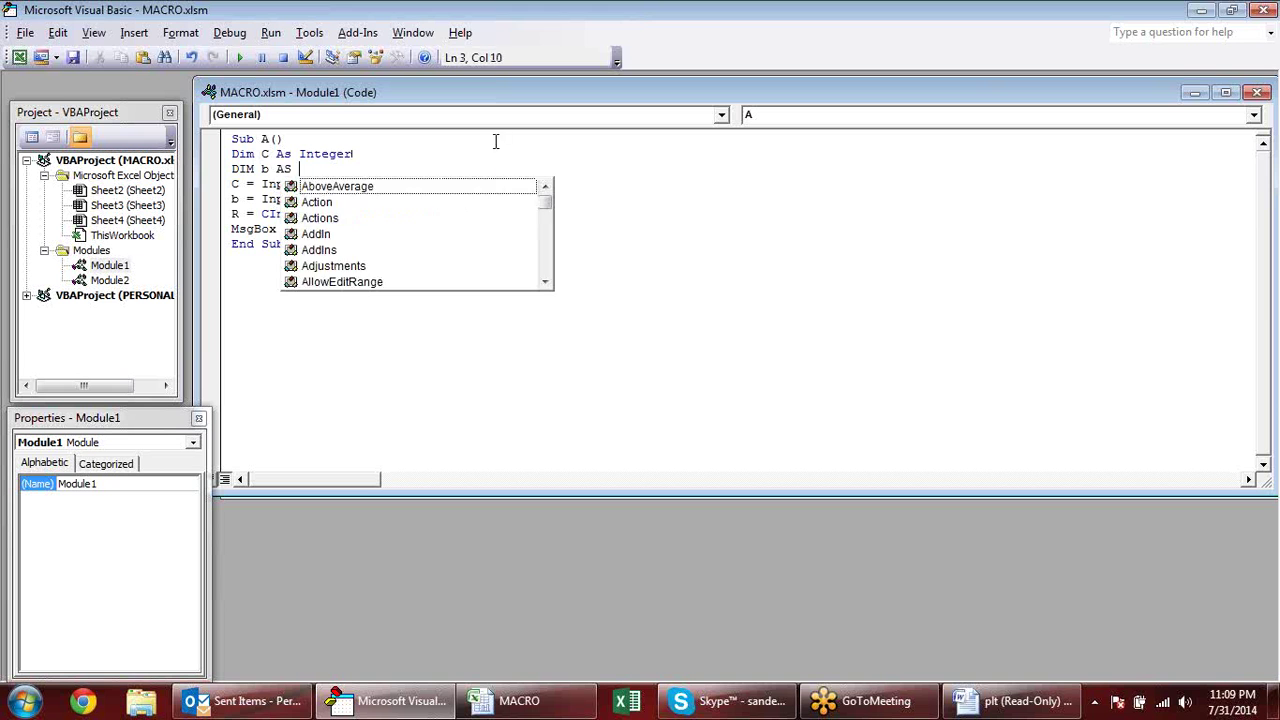
pyautogui.press('Tab')
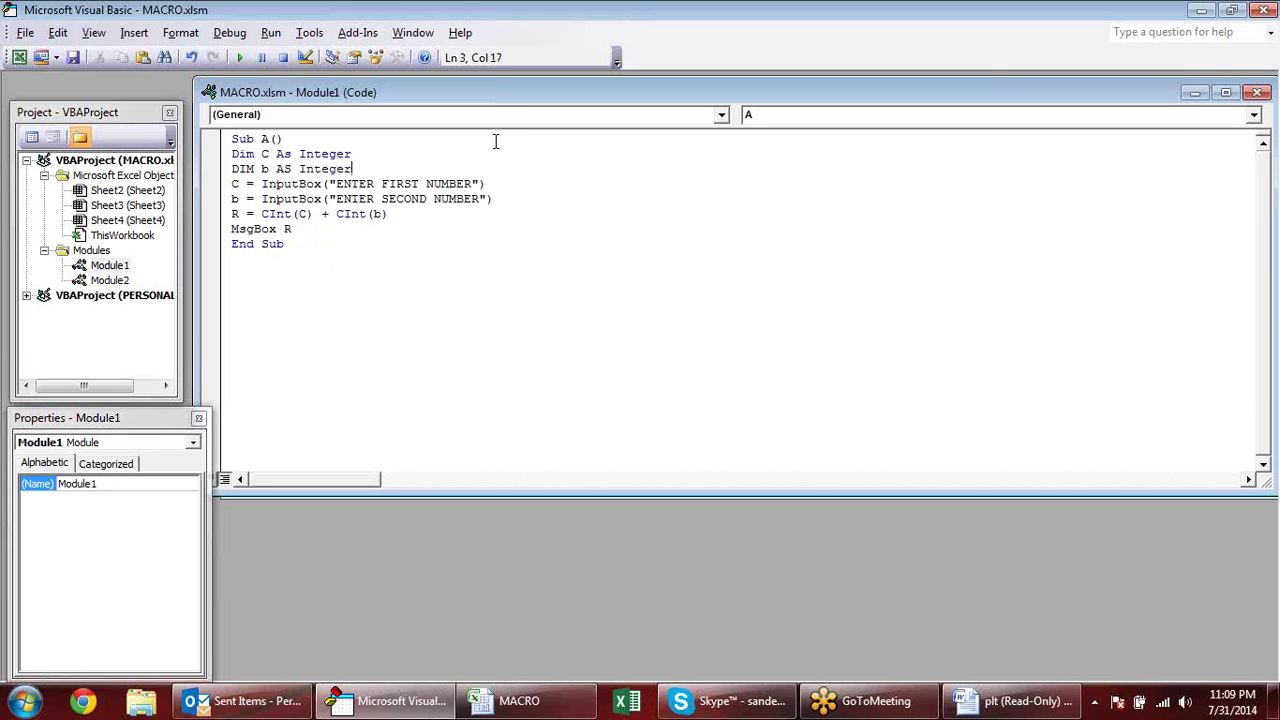
pyautogui.click(462, 260)
# Strip the CInt wrappers from the sum line, leaving C and b bare
pyautogui.click(299, 213)
pyautogui.press('BackSpace')
pyautogui.press('BackSpace')
pyautogui.press('BackSpace')
pyautogui.press('BackSpace')
pyautogui.press('BackSpace')
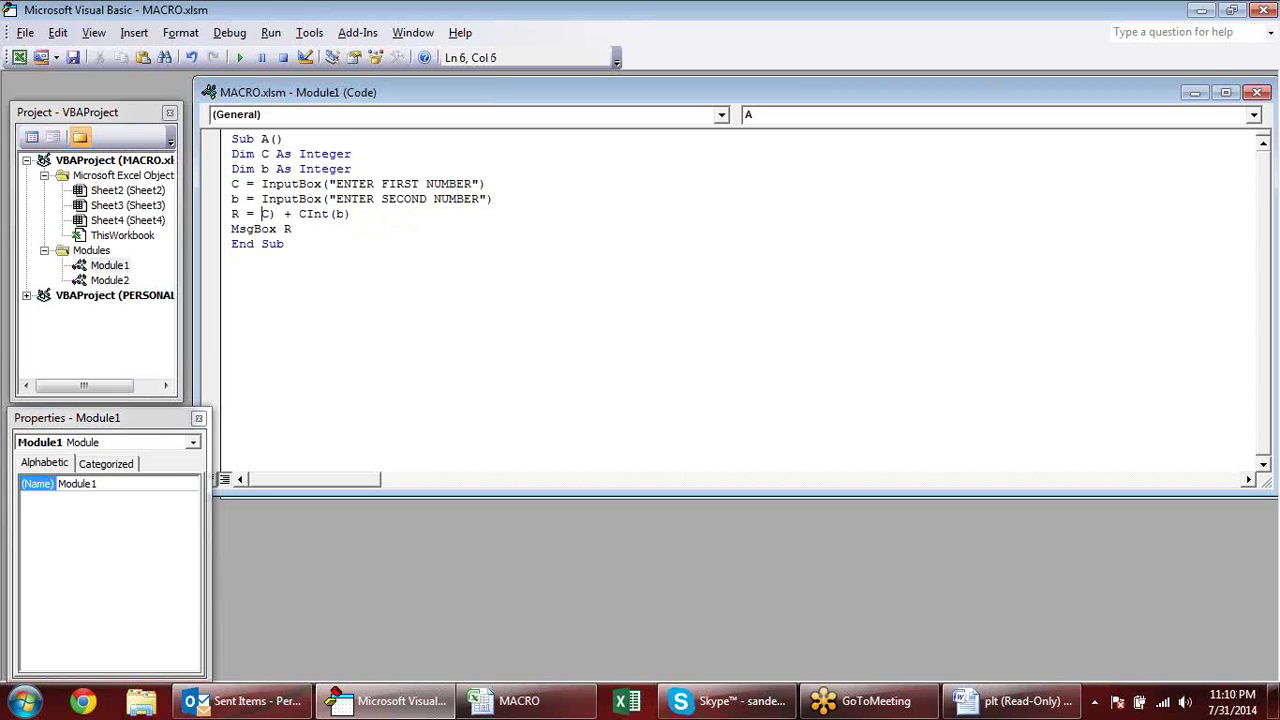
pyautogui.press('Right')
pyautogui.press('Right')
pyautogui.press('BackSpace')
pyautogui.press('BackSpace')
pyautogui.write('C')
pyautogui.click(354, 216)
pyautogui.press('BackSpace')
pyautogui.press('BackSpace')
pyautogui.press('BackSpace')
pyautogui.press('BackSpace')
pyautogui.press('BackSpace')
pyautogui.press('BackSpace')
pyautogui.press('BackSpace')
pyautogui.press('BackSpace')
pyautogui.press('BackSpace')
# Complete R = C + b and run Sub A with 10 and 30, dismissing the 40 result
pyautogui.write('+')
pyautogui.click(277, 229)
pyautogui.click(239, 57)
pyautogui.write('10')
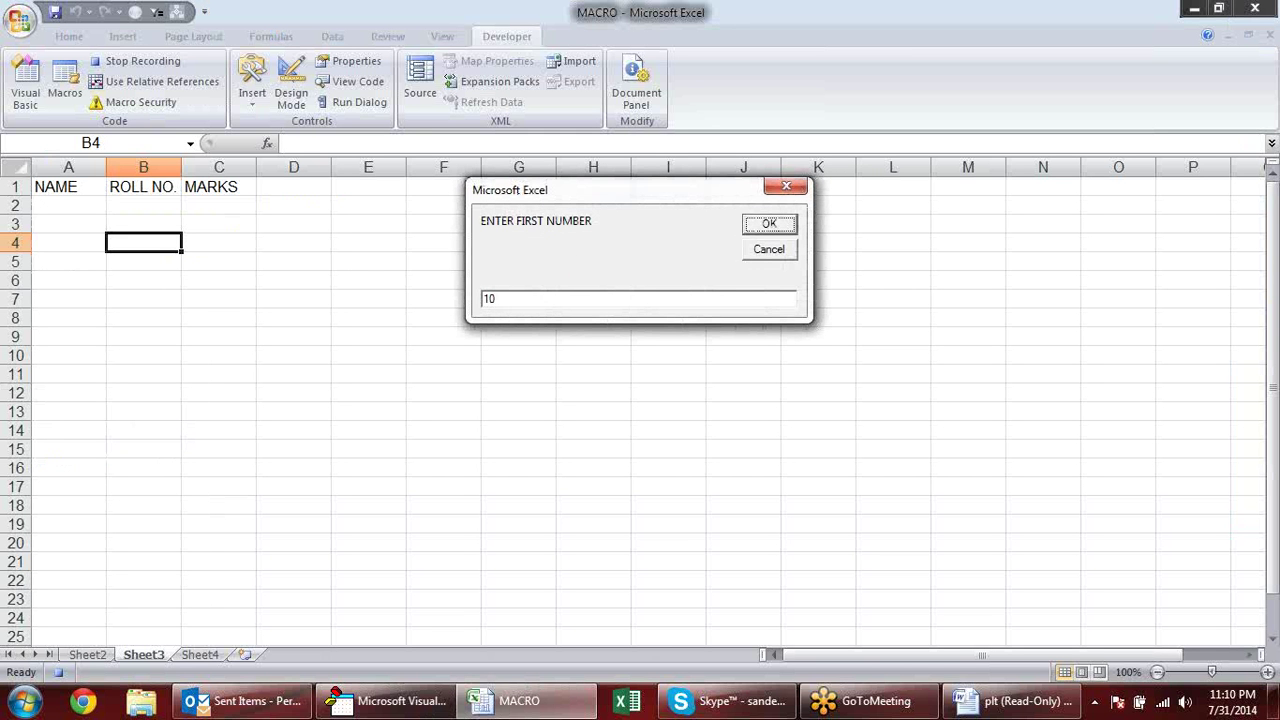
pyautogui.press('Return')
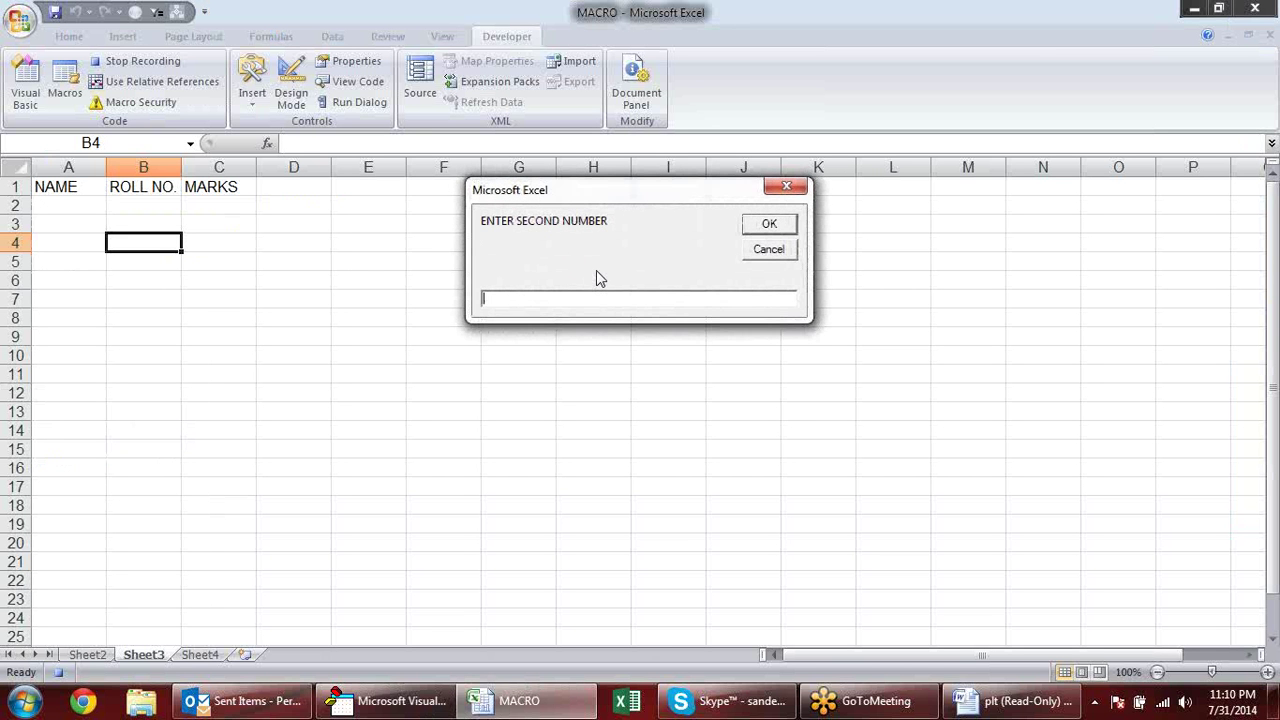
pyautogui.write('30')
pyautogui.press('Return')
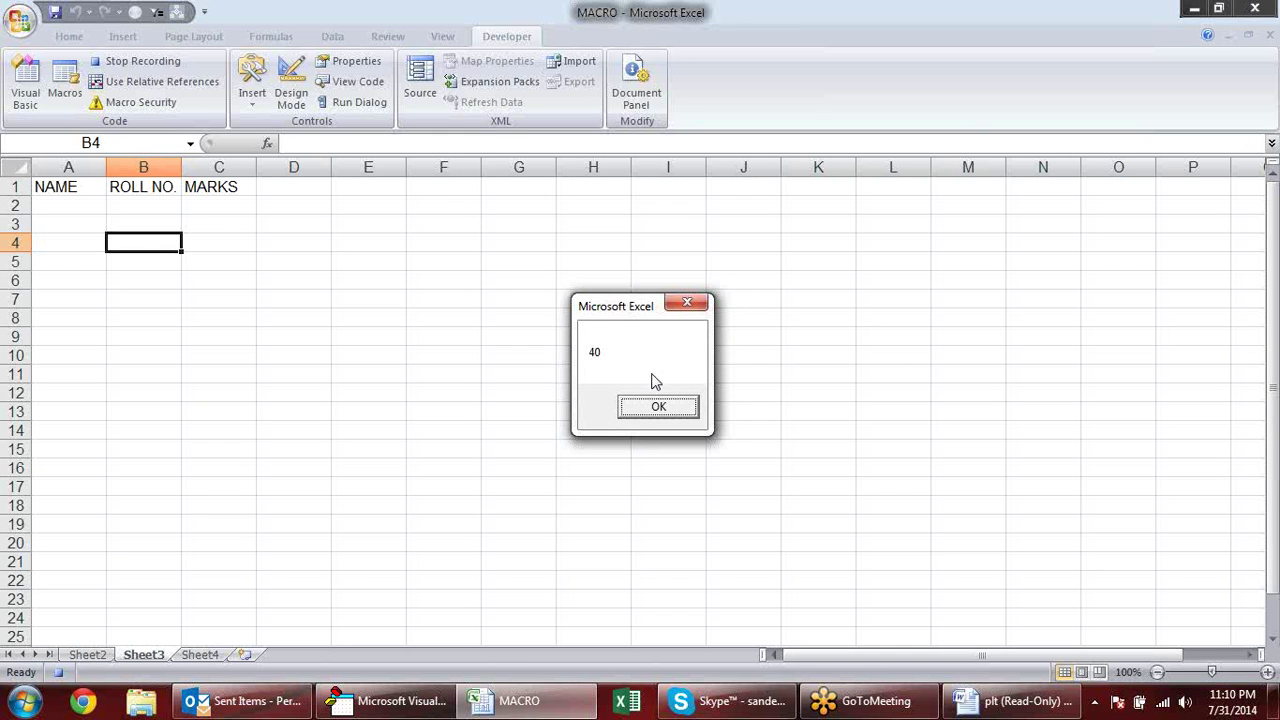
pyautogui.click(657, 406)
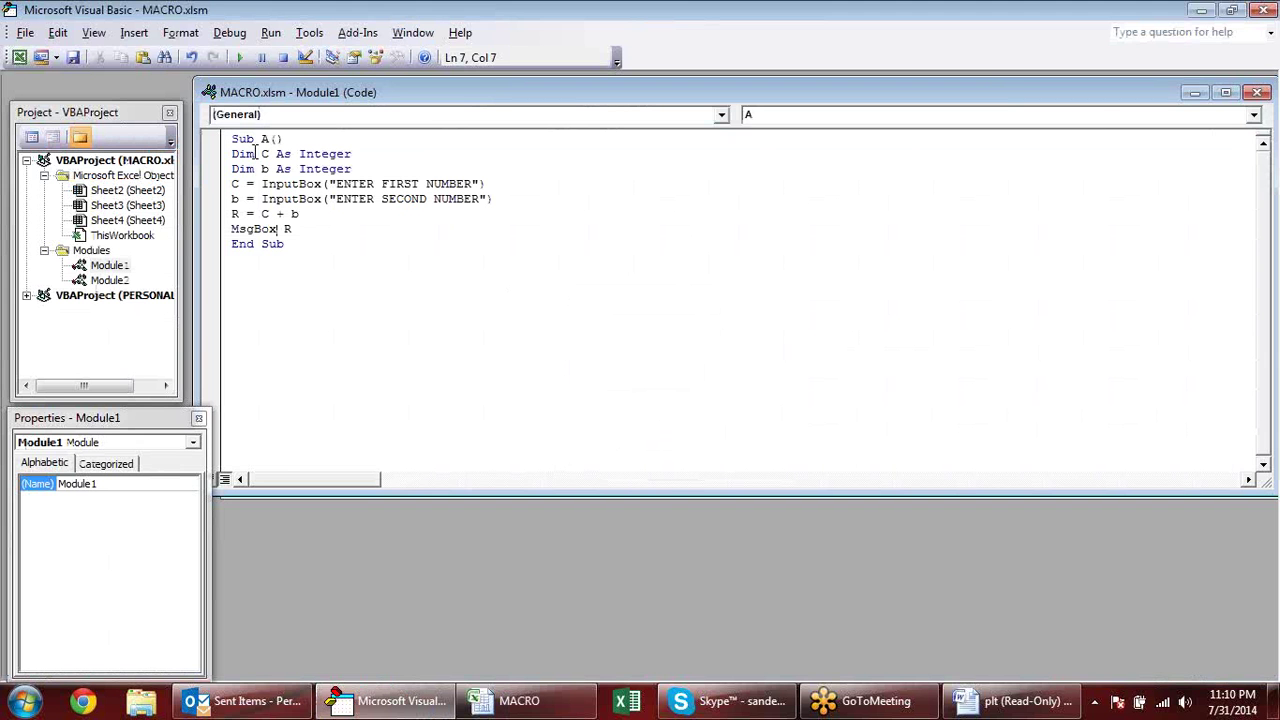
# Check the Dim C and b declarations, then bring the Word flowchart document forward
pyautogui.moveTo(261, 155); pyautogui.dragTo(253, 163)
pyautogui.click(474, 168)
pyautogui.hotkey('alt', 'F11')
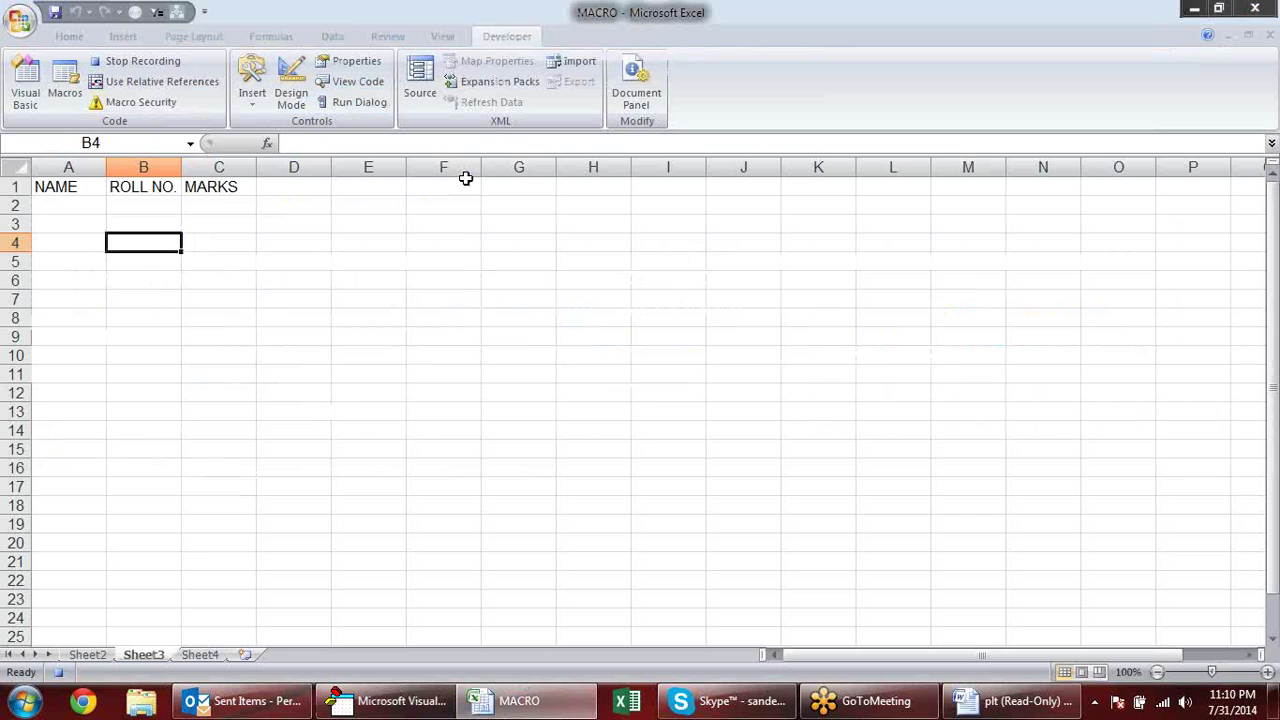
pyautogui.hotkey('alt', 'F11')
pyautogui.click(980, 700)
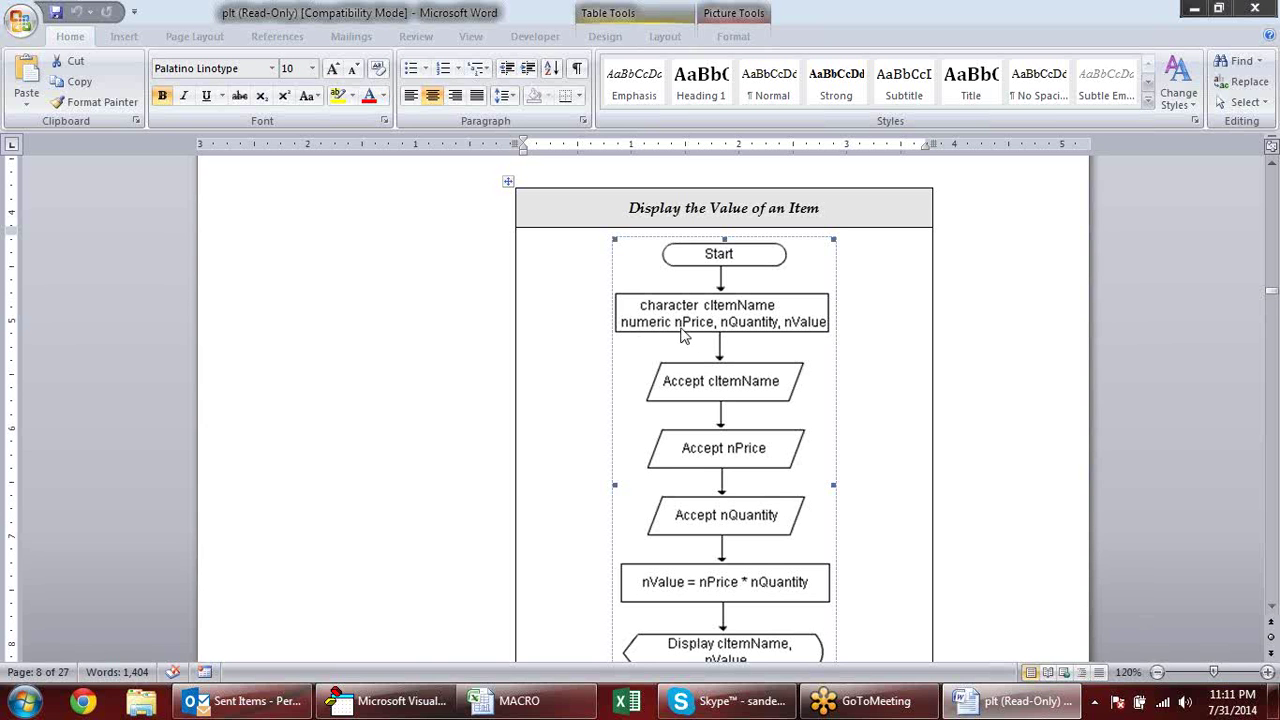
# Scroll the flowchart down to its Stop box, then return to the VBA editor
pyautogui.scroll(-2, 863, 346)
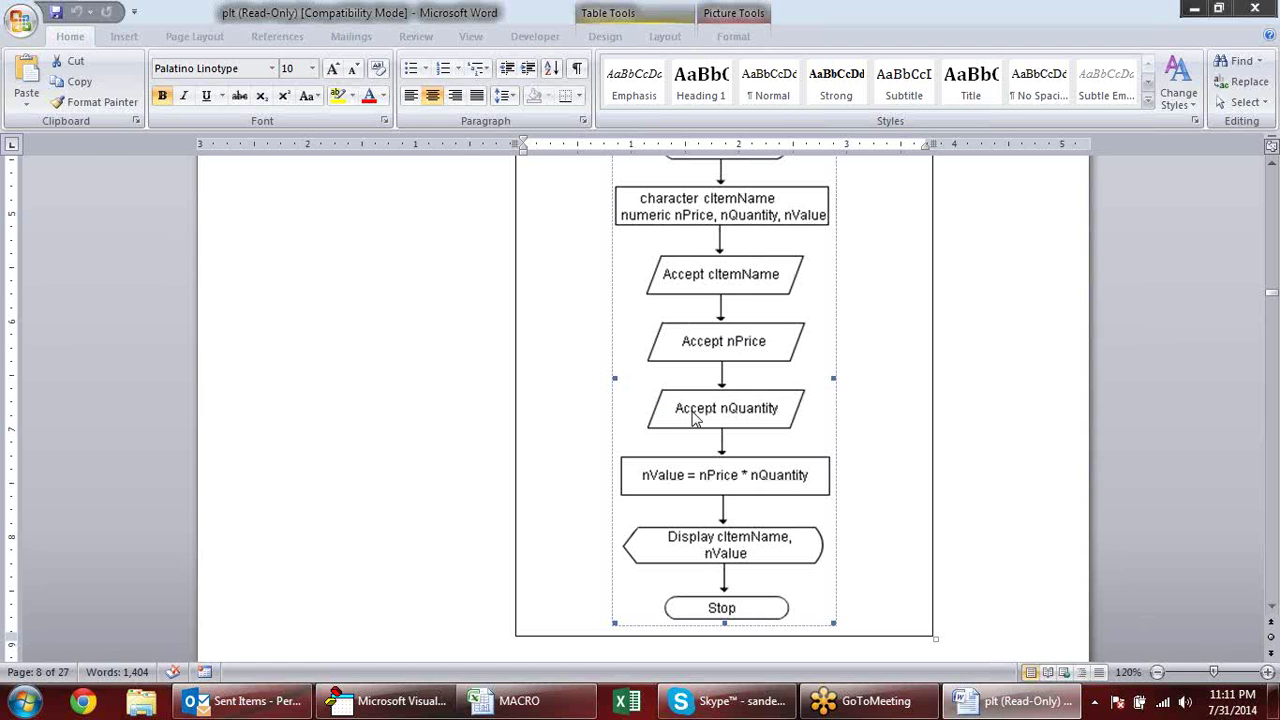
pyautogui.hotkey('alt', 'Tab')
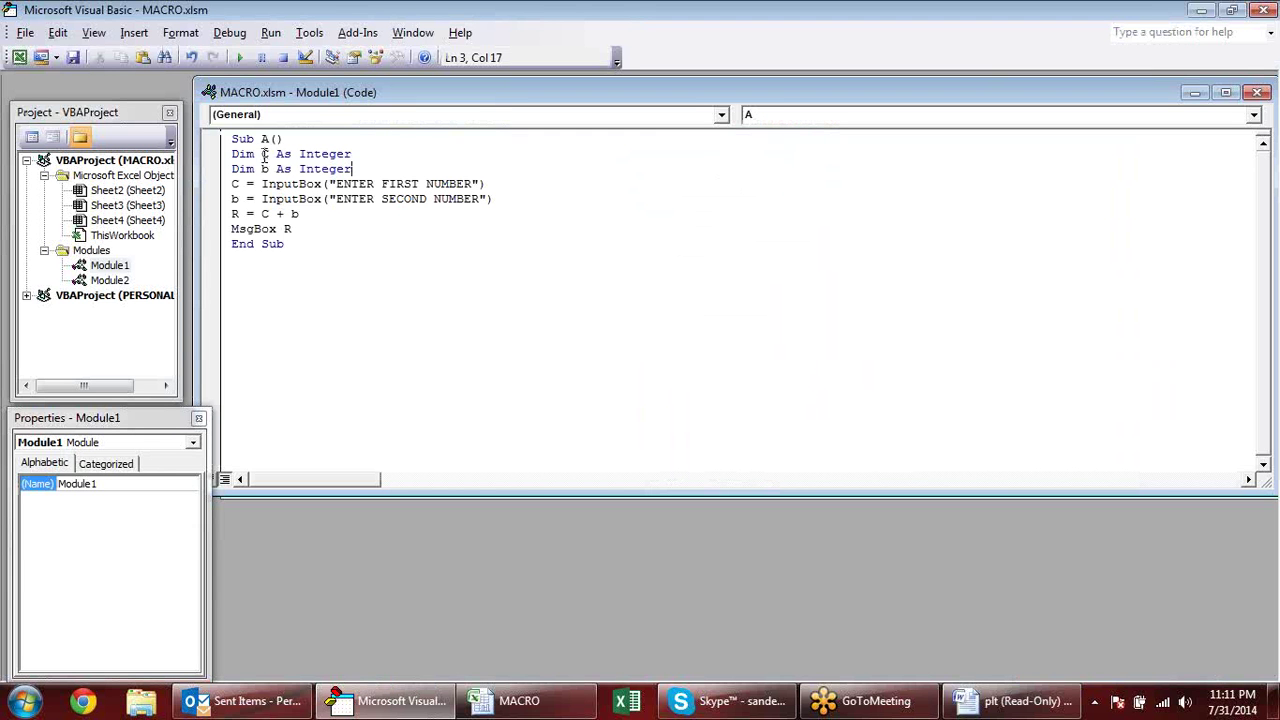
# Add the declaration Dim S As String directly below Sub A()
pyautogui.moveTo(231, 154)
pyautogui.mouseDown()
pyautogui.moveTo(358, 155)
pyautogui.moveTo(231, 169)
pyautogui.mouseUp()
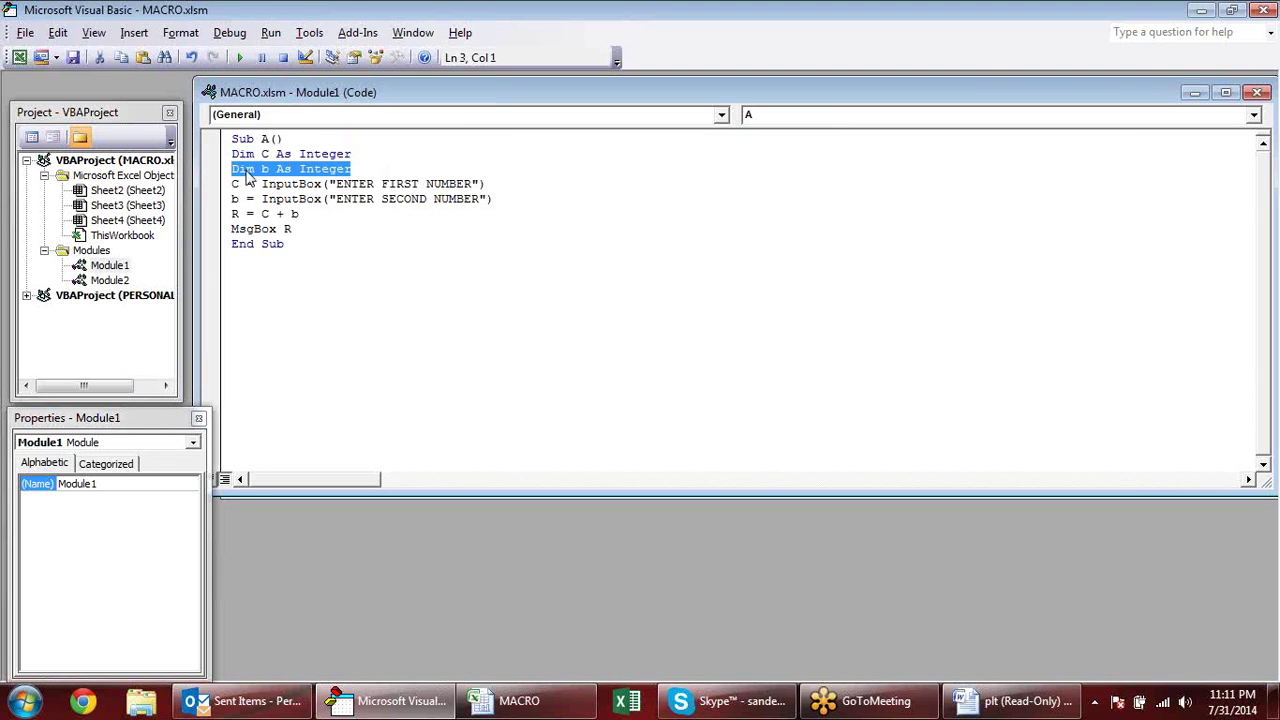
pyautogui.click(313, 139)
pyautogui.press('Return')
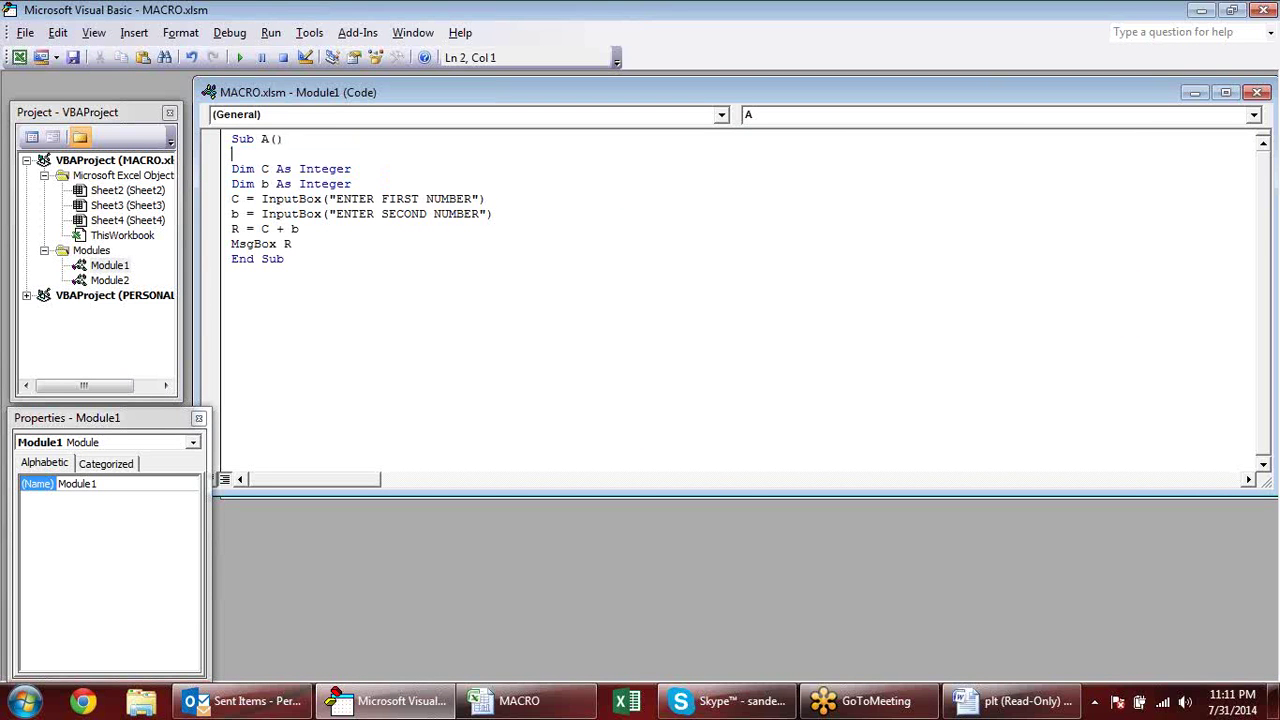
pyautogui.write('DIM S AS STR')
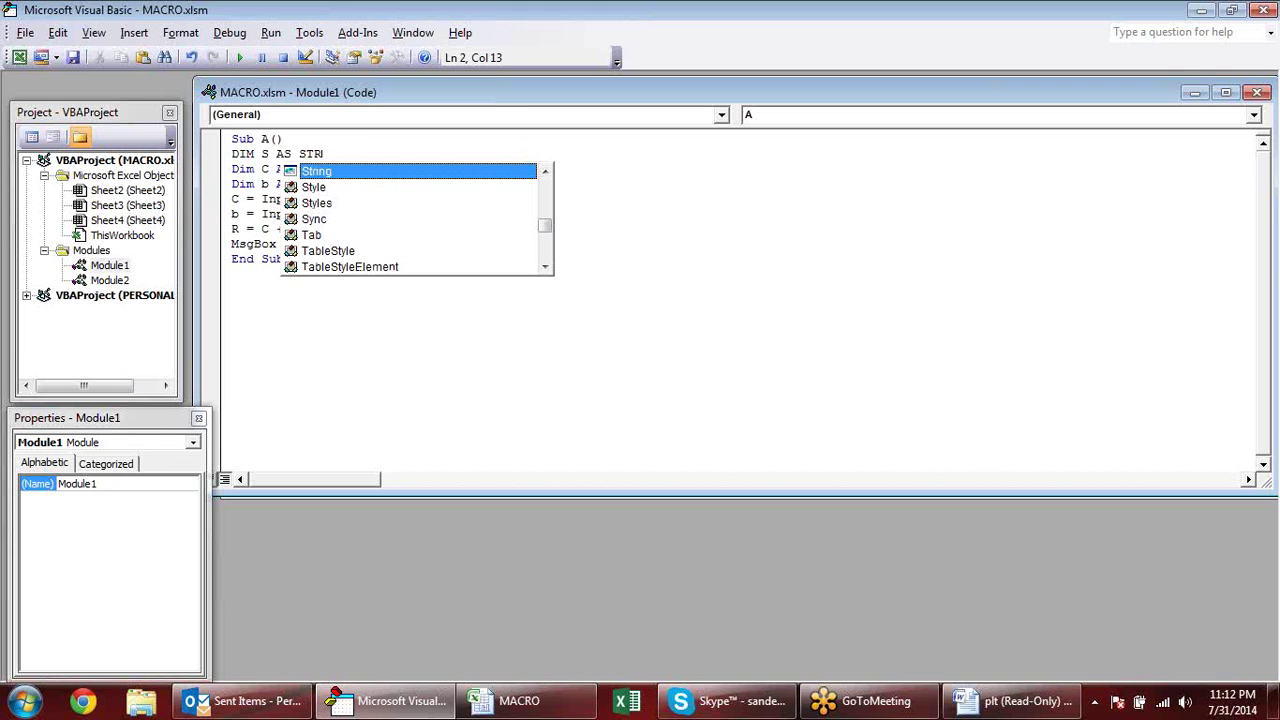
pyautogui.press('Tab')
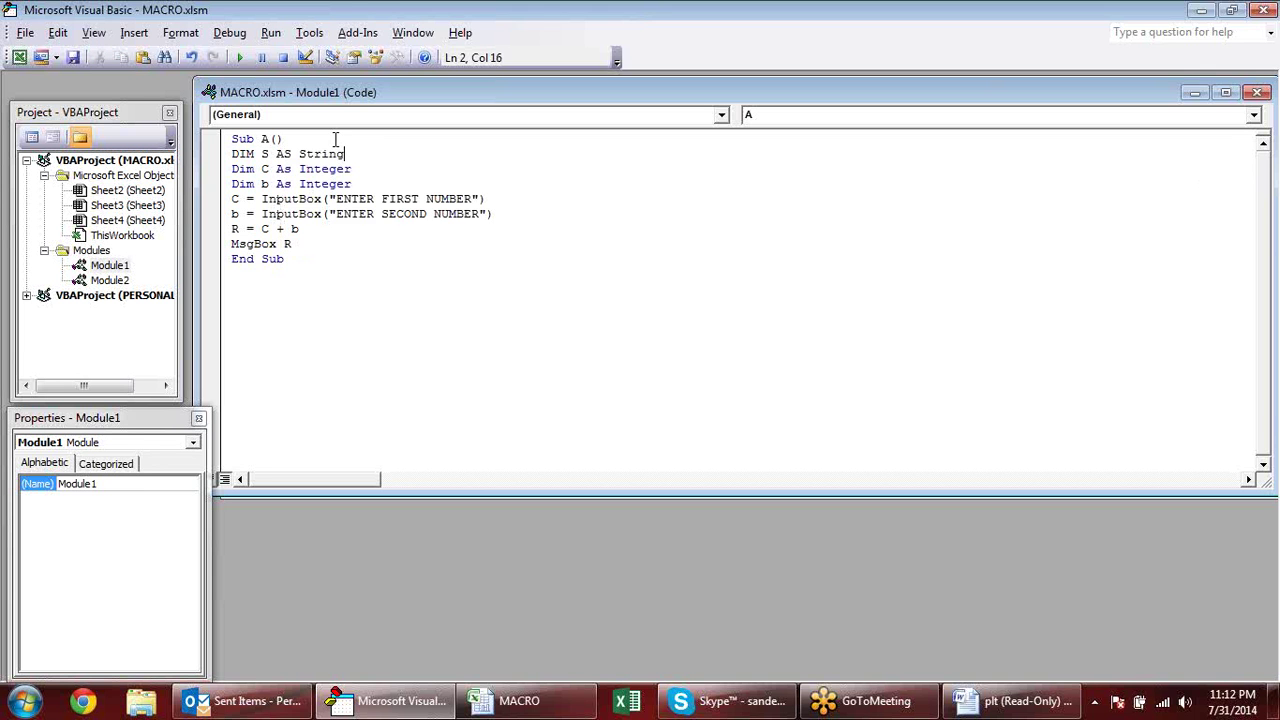
pyautogui.click(270, 152)
# Insert a blank line after the Dim b As Integer declaration
pyautogui.click(378, 177)
pyautogui.moveTo(348, 153); pyautogui.dragTo(302, 168)
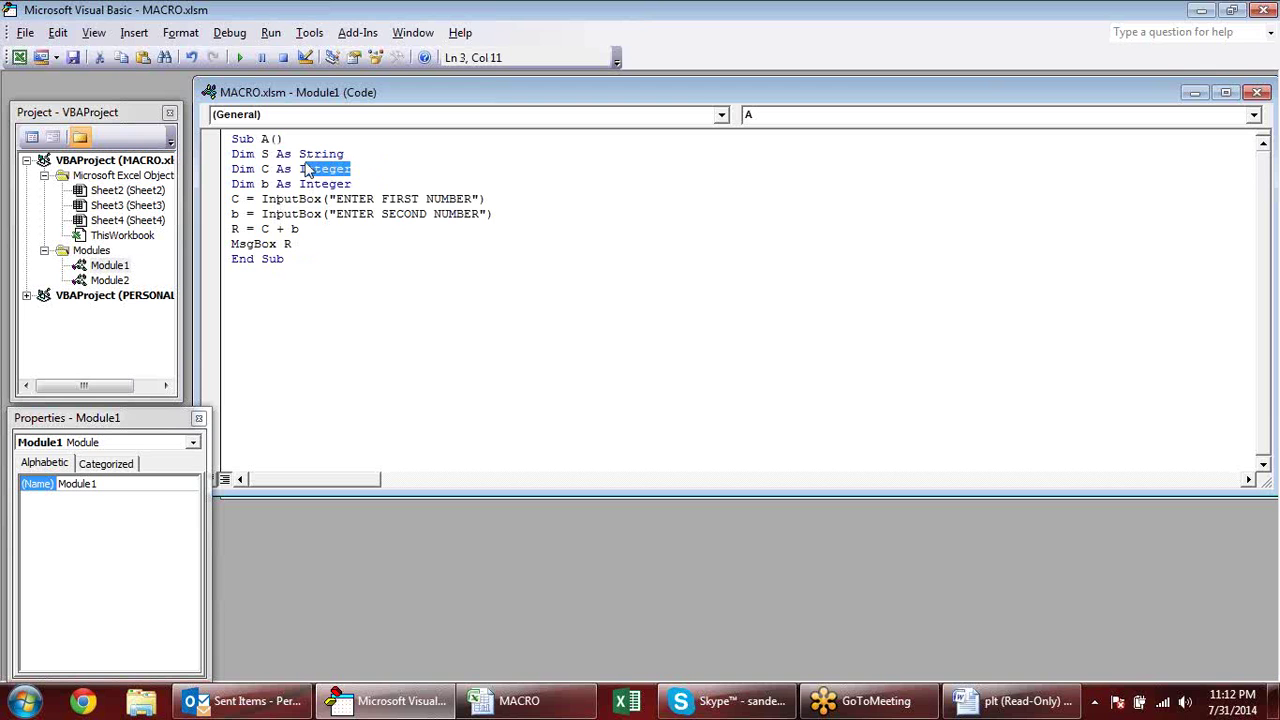
pyautogui.doubleClick(366, 184)
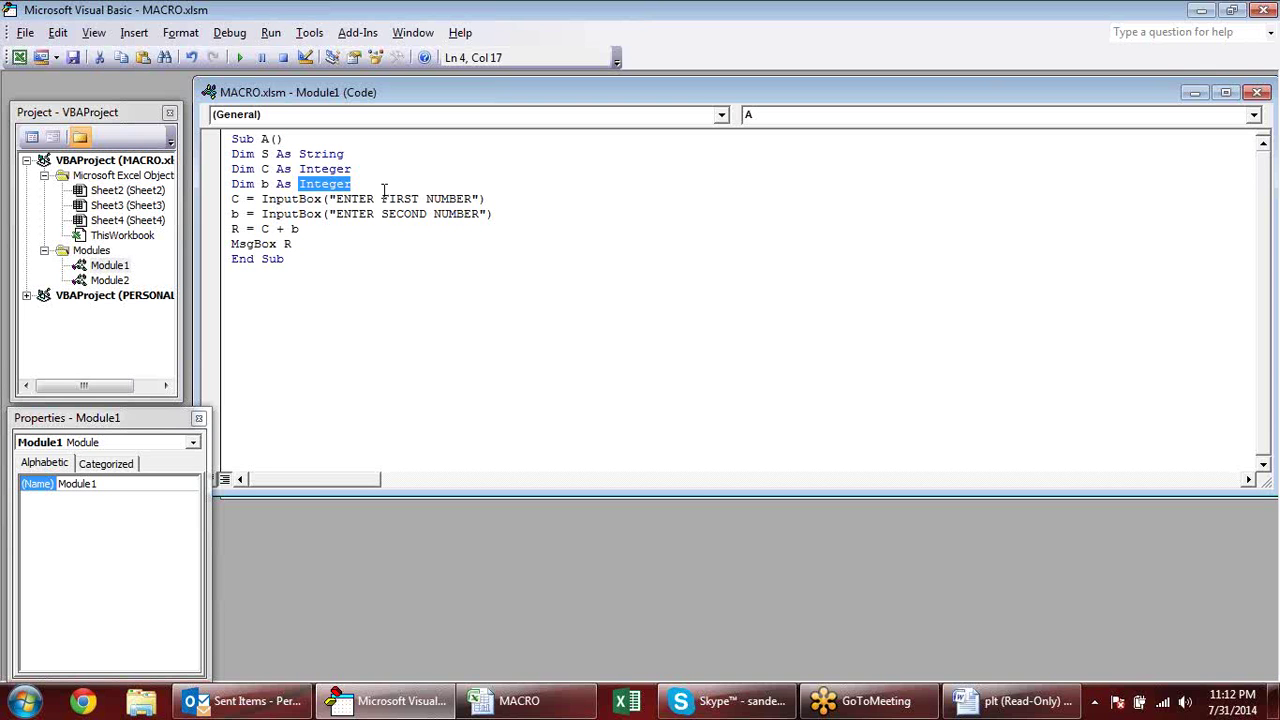
pyautogui.click(401, 185)
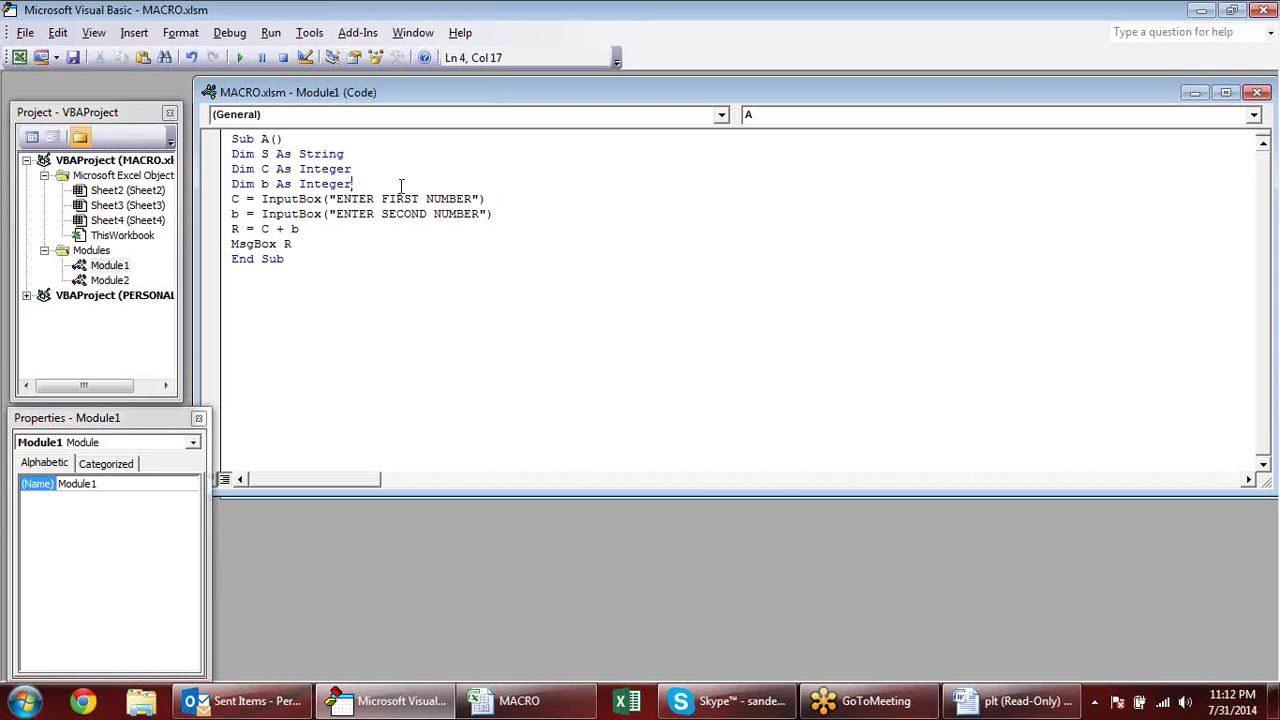
pyautogui.press('Return')
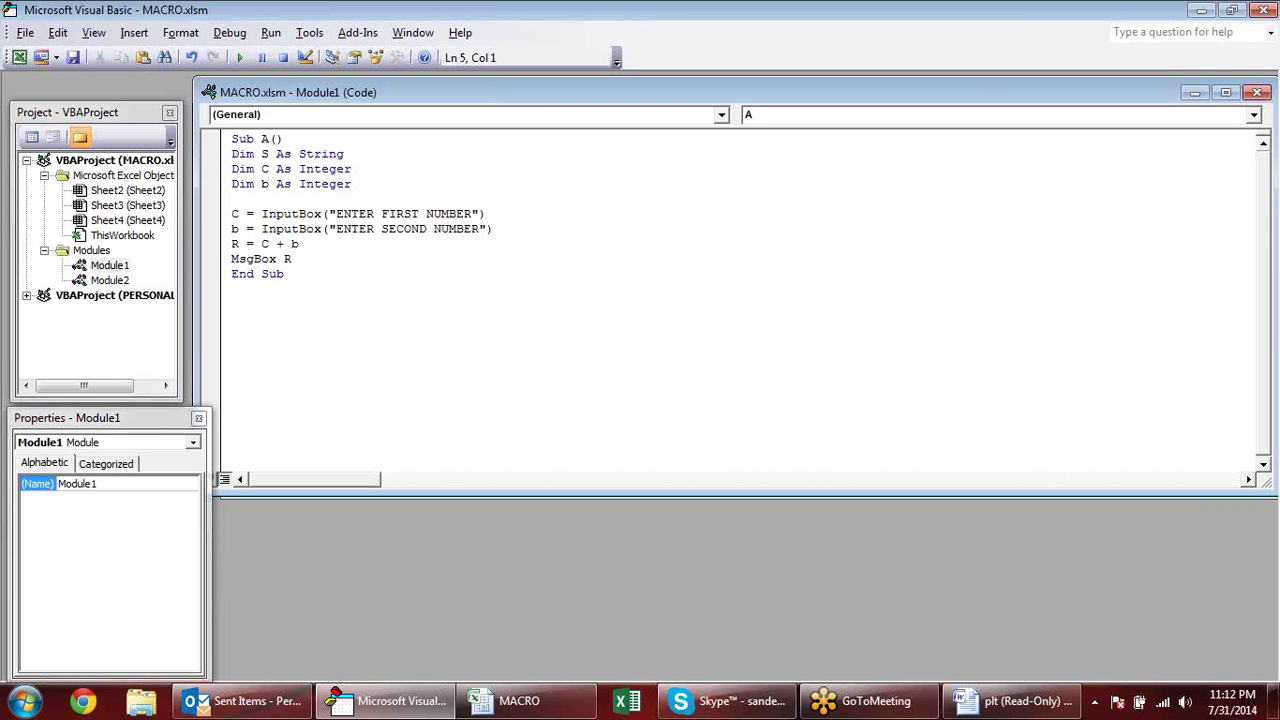
# Add S = InputBox("ENTER YOUR NAME") and begin prefixing the sum line with "WELCOME " &
pyautogui.write('S=')
pyautogui.write('INPUT')
pyautogui.write('(')
pyautogui.press('BackSpace')
pyautogui.write('BOX(')
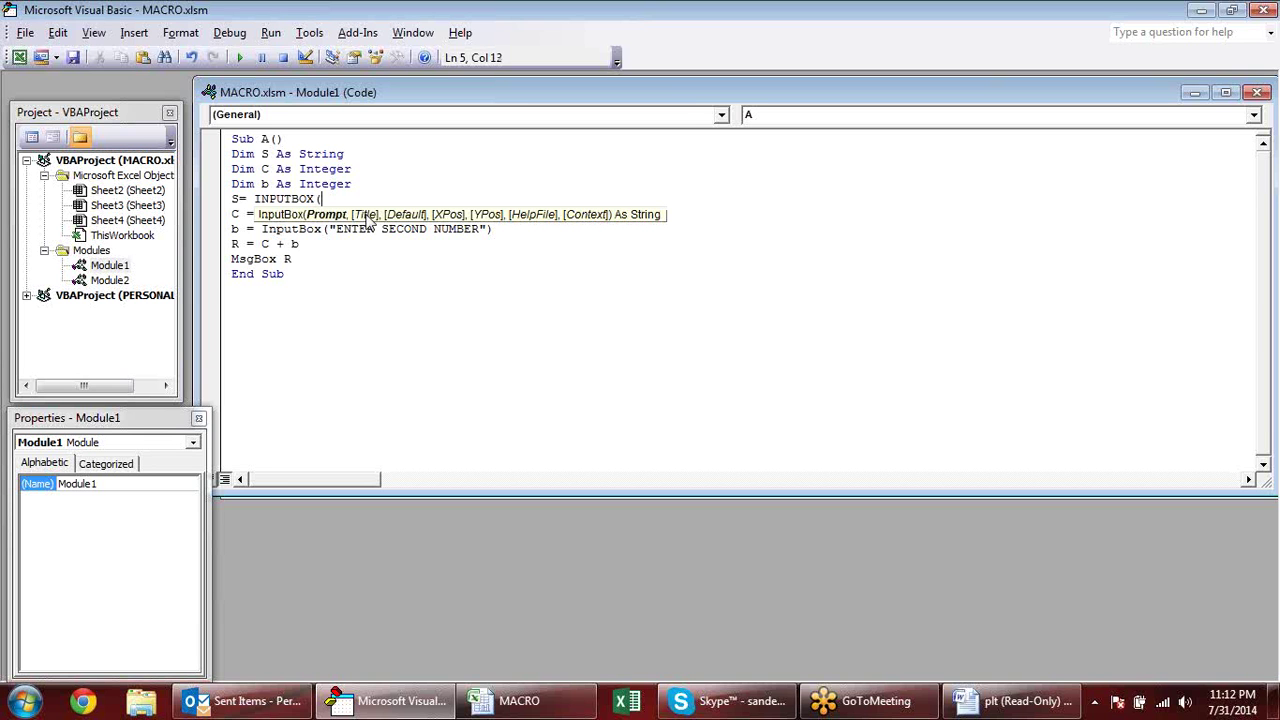
pyautogui.write('"enter')
pyautogui.press('BackSpace')
pyautogui.press('BackSpace')
pyautogui.press('BackSpace')
pyautogui.press('BackSpace')
pyautogui.press('BackSpace')
pyautogui.write('ENTER YOUR NAME')
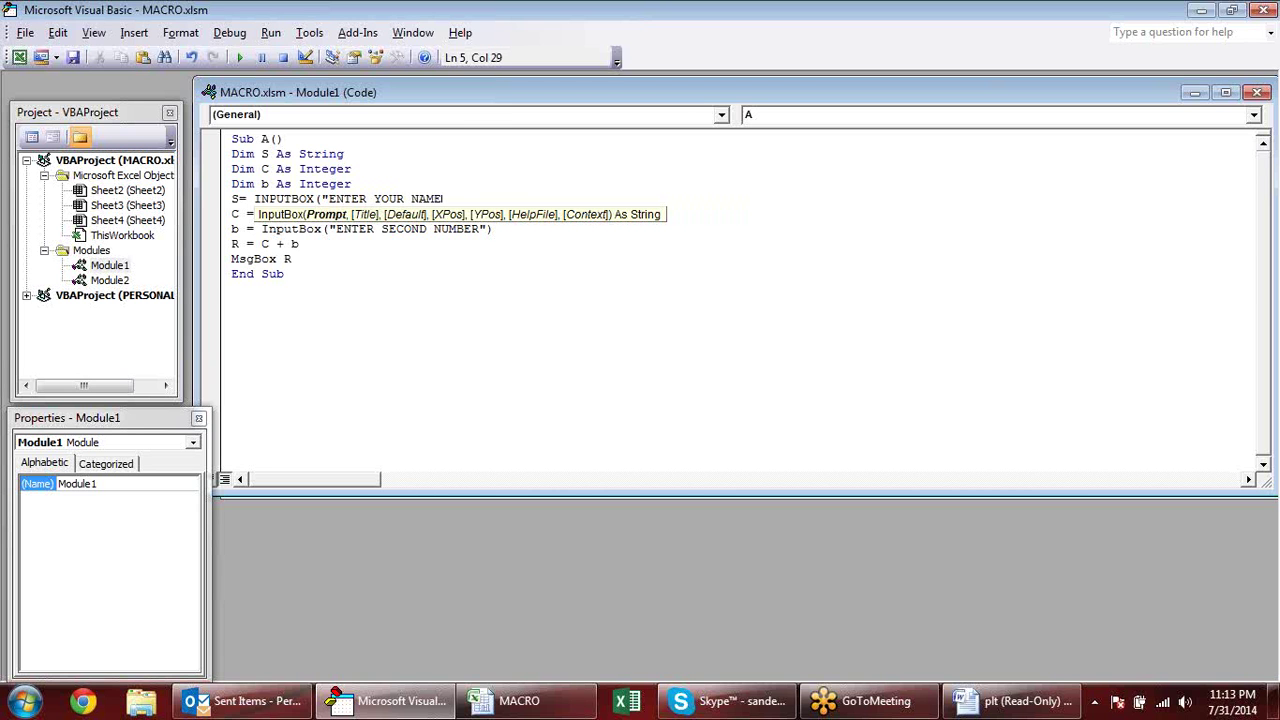
pyautogui.write('")')
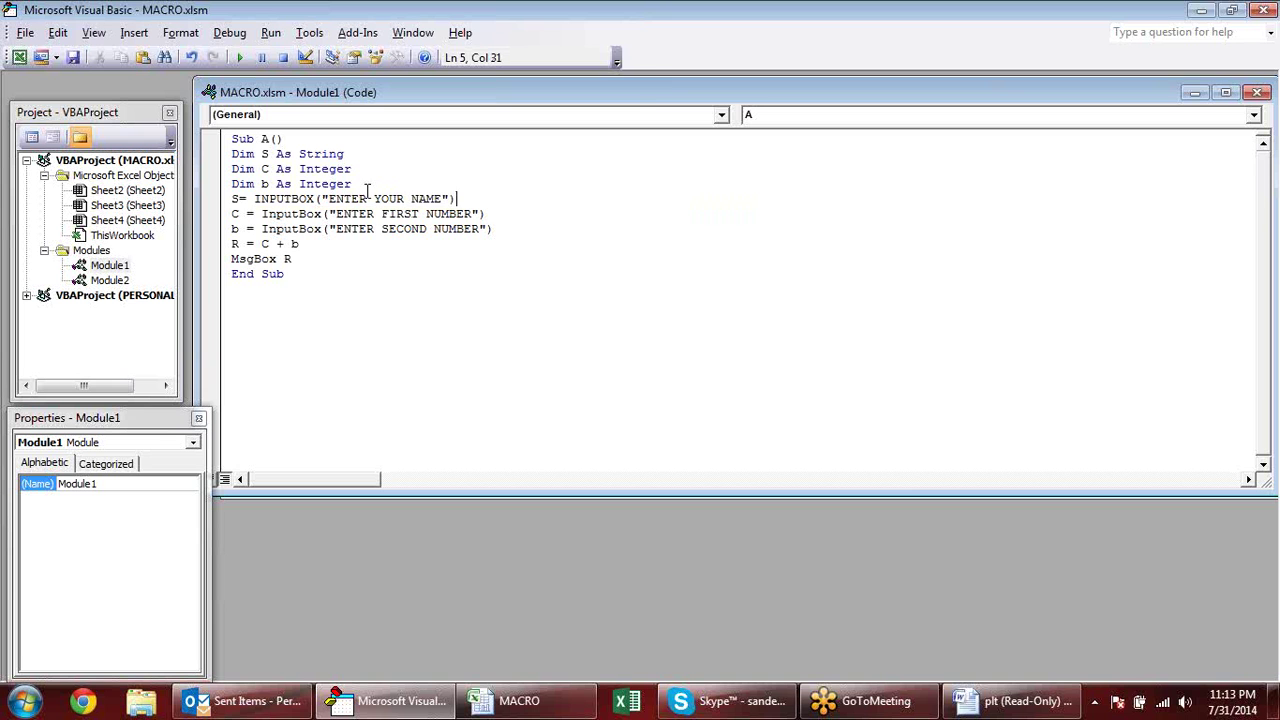
pyautogui.click(598, 279)
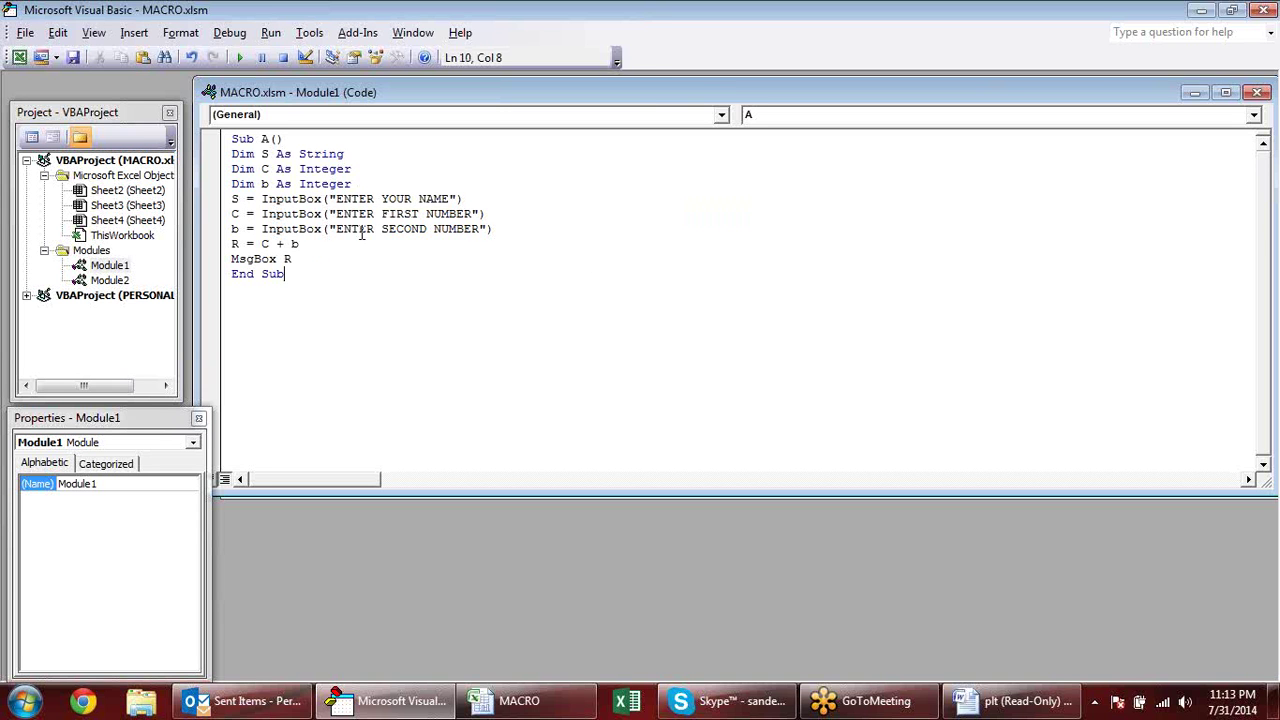
pyautogui.click(263, 244)
pyautogui.write('"WELCOME')
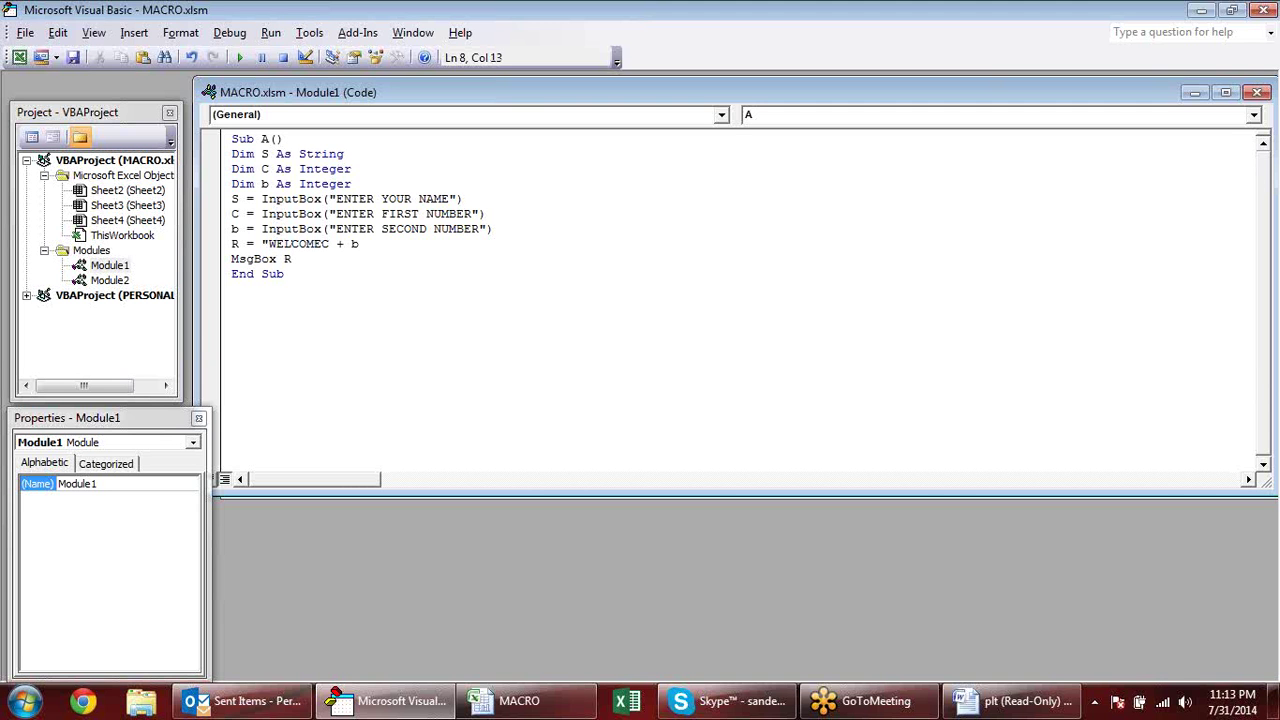
pyautogui.write(' "')
pyautogui.write('&')
# Rewrite Sub A's message line as MsgBox "WELCOME " & S & " " & R
pyautogui.press('BackSpace')
pyautogui.press('BackSpace')
pyautogui.press('BackSpace')
pyautogui.press('BackSpace')
pyautogui.press('BackSpace')
pyautogui.press('BackSpace')
pyautogui.press('BackSpace')
pyautogui.press('BackSpace')
pyautogui.press('BackSpace')
pyautogui.press('BackSpace')
pyautogui.press('BackSpace')
pyautogui.press('Down')
pyautogui.press('Down')
pyautogui.press('Down')
pyautogui.press('Left')
pyautogui.write('"W')
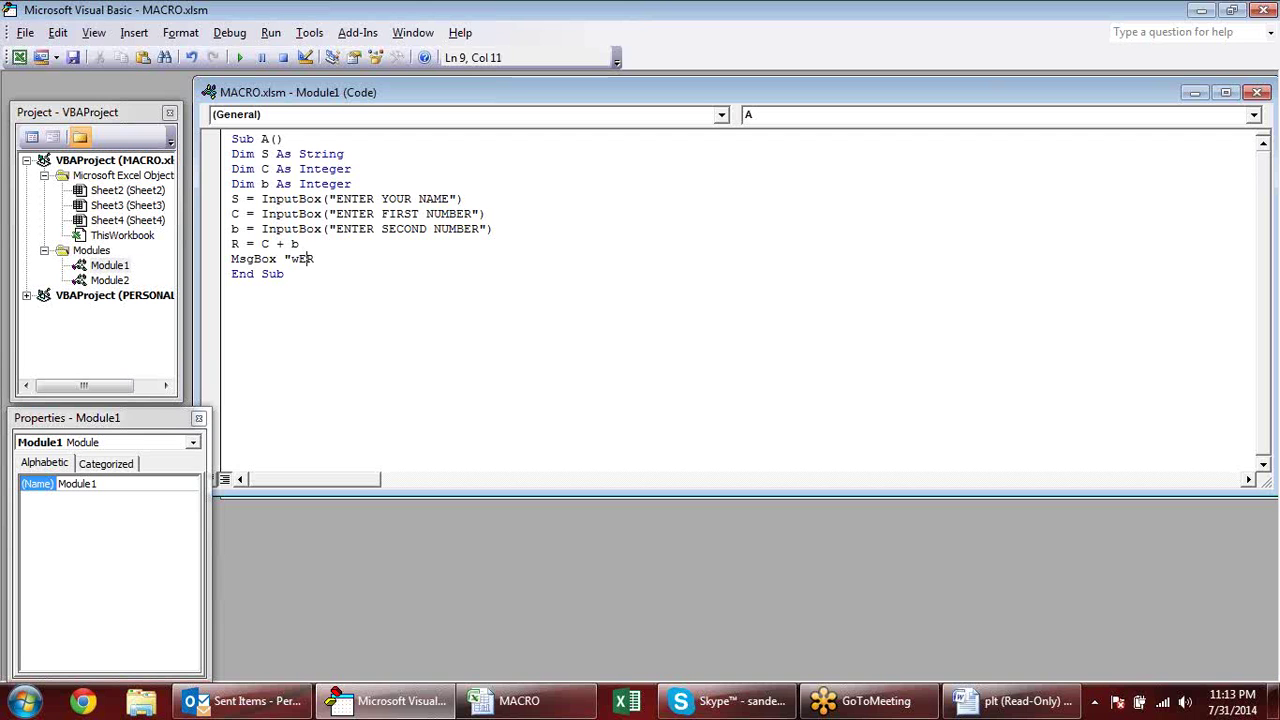
pyautogui.write('ELCOME " & ')
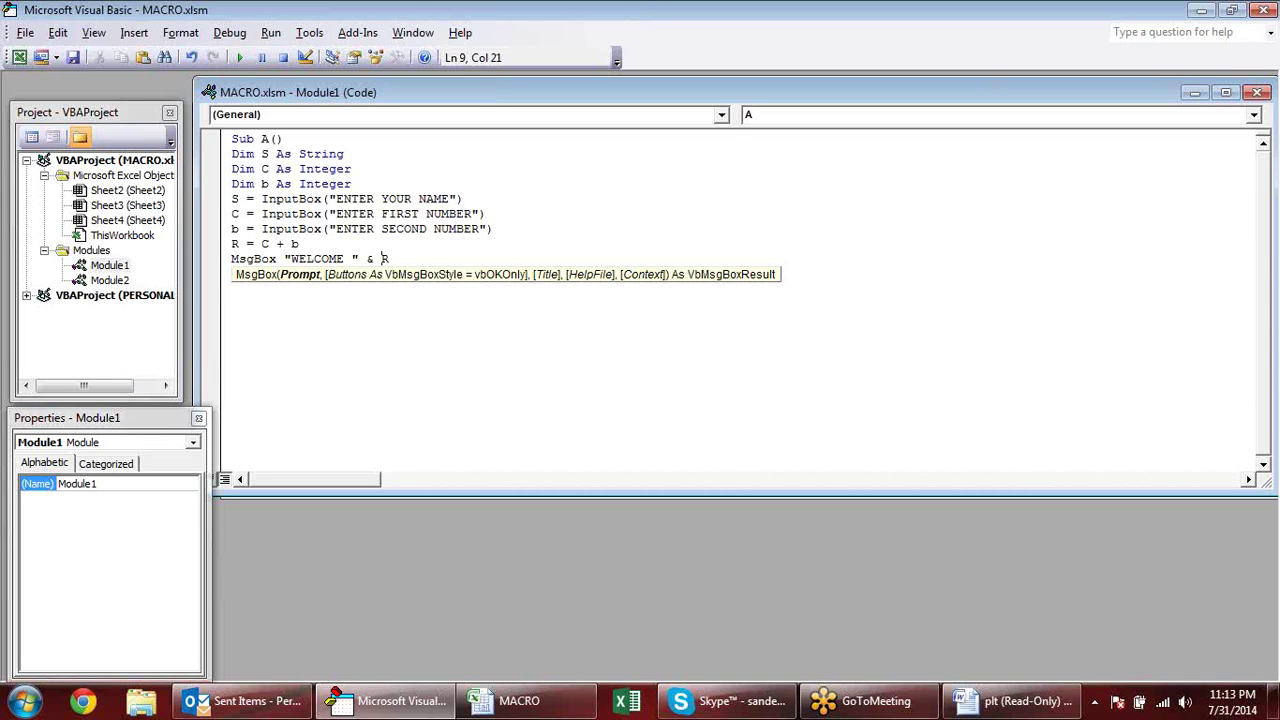
pyautogui.write('S & R')
pyautogui.press('Down')
pyautogui.press('Up')
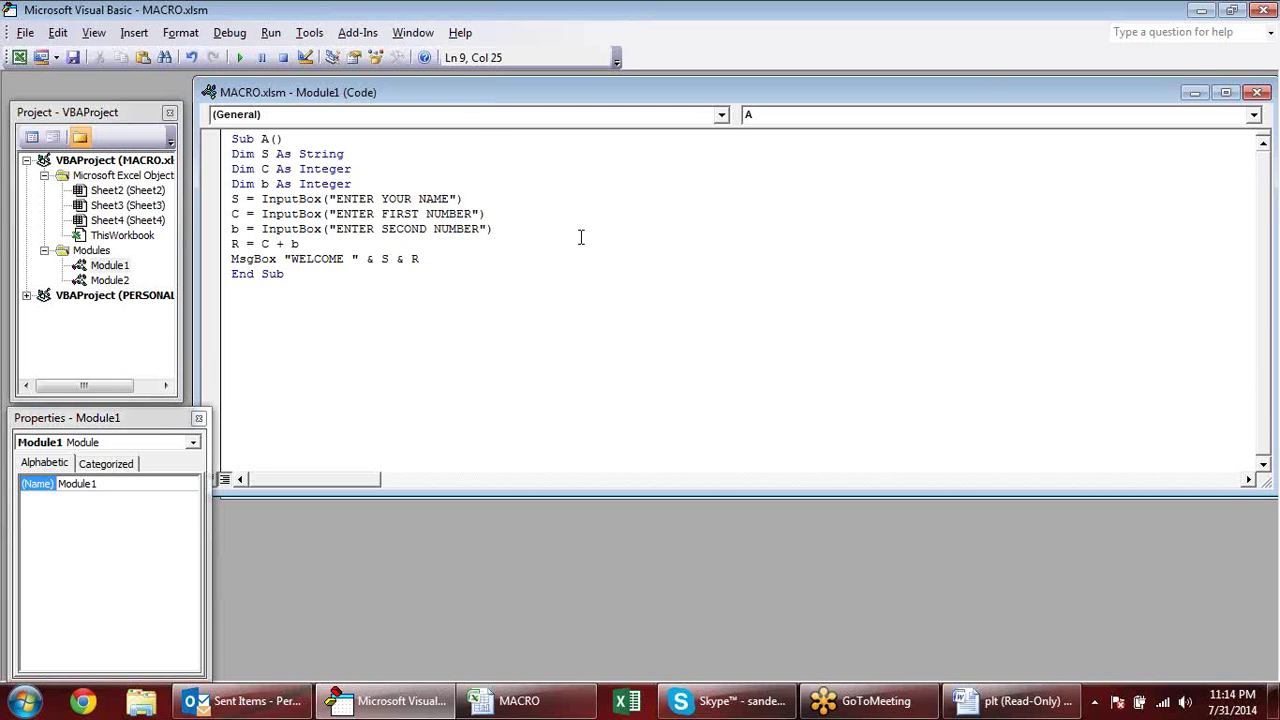
pyautogui.write('" " &')
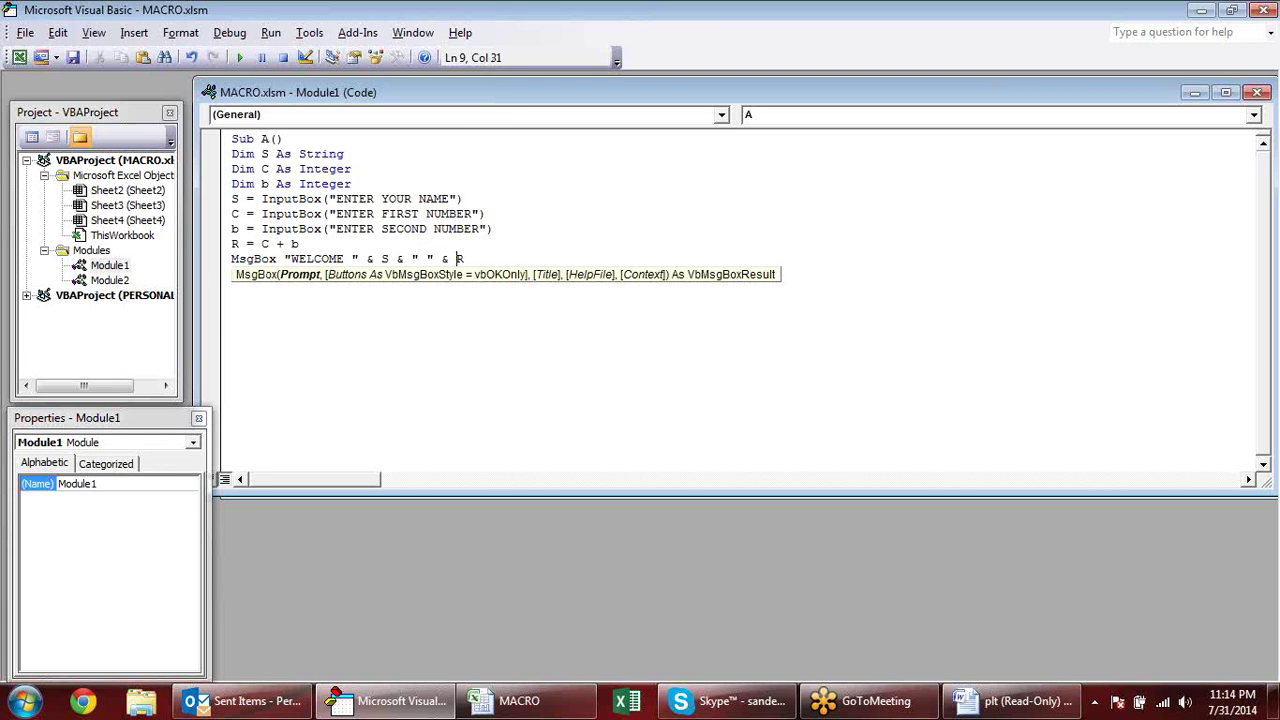
pyautogui.press('Down')
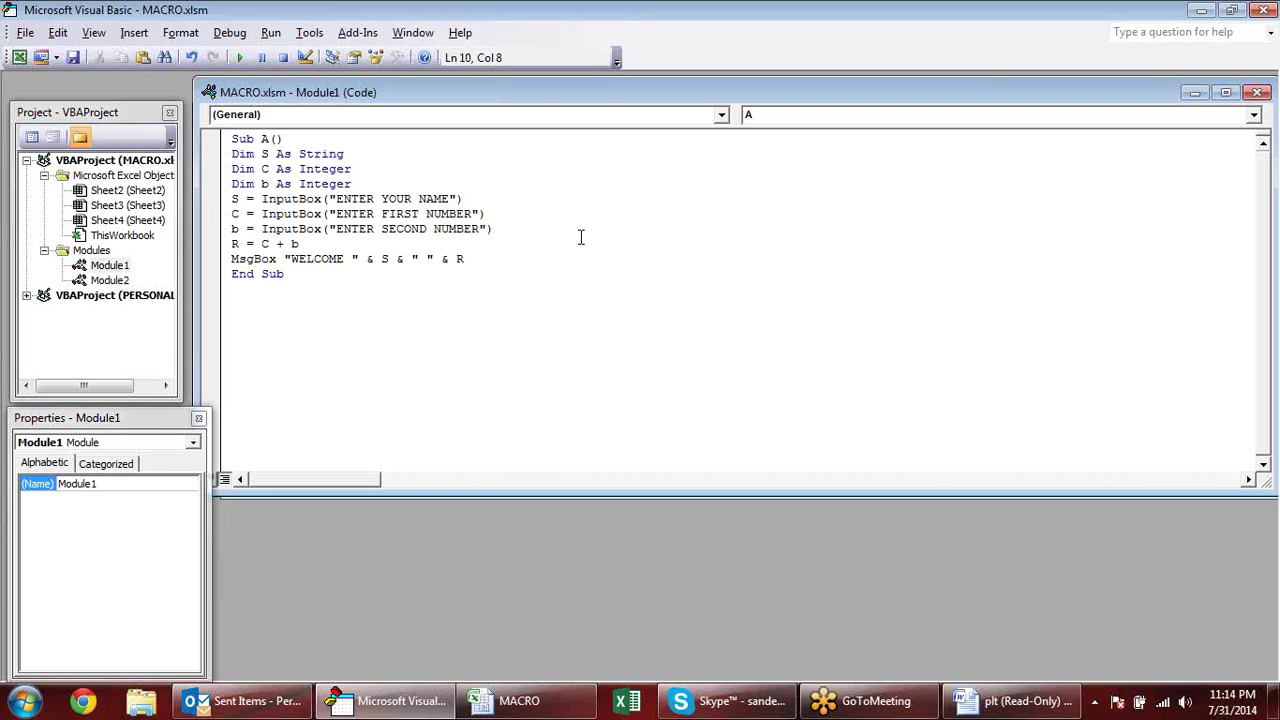
# Run Sub A with a name, 100 and 200, confirming the welcome message shows 300
pyautogui.click(240, 57)
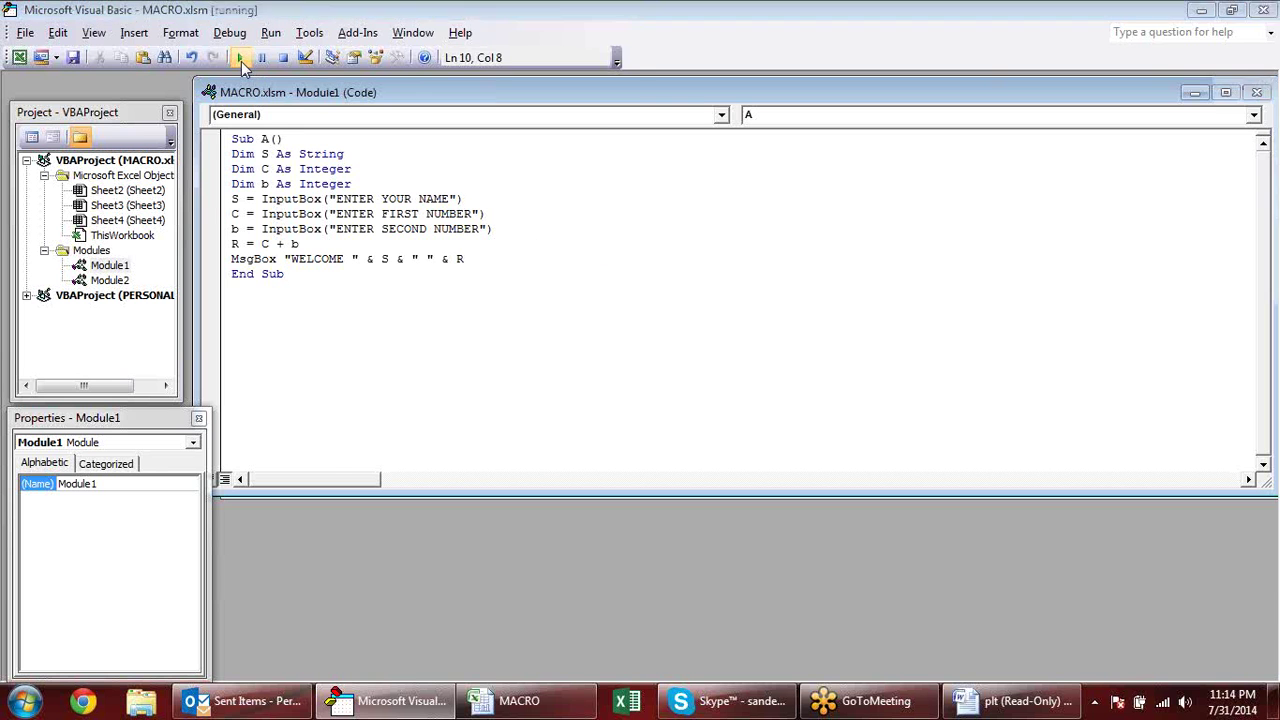
pyautogui.write('SA')
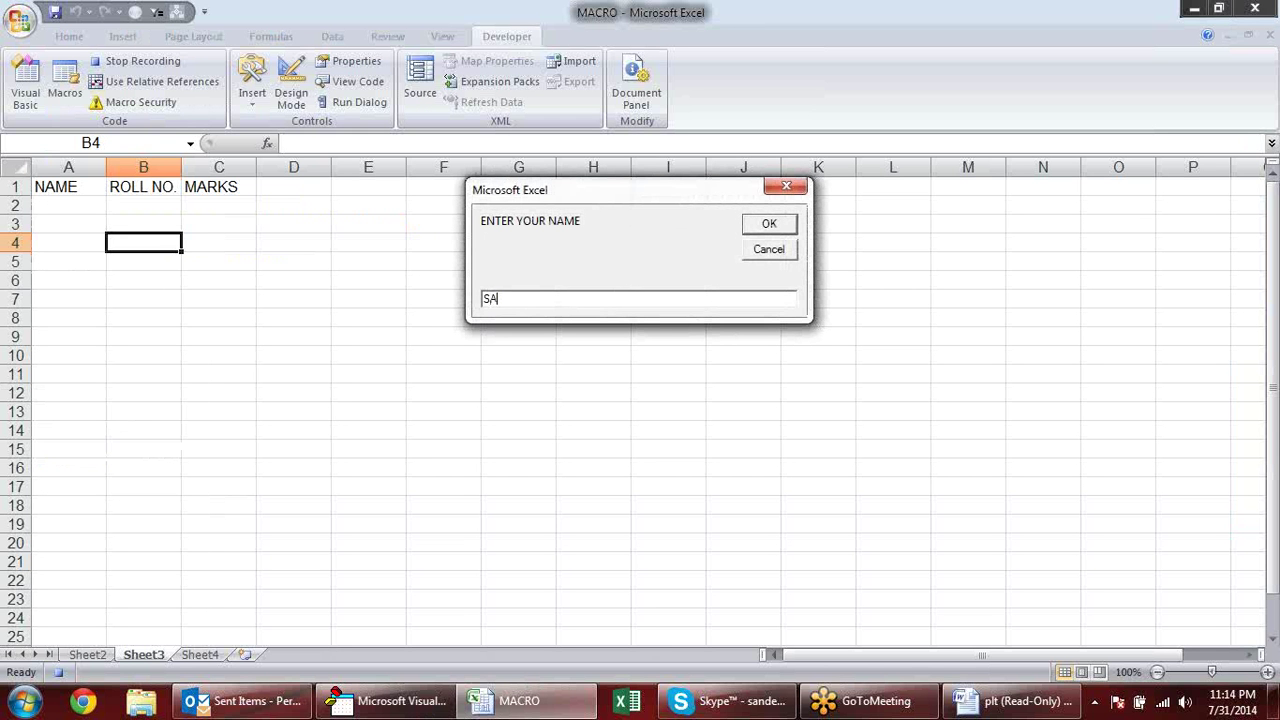
pyautogui.write('NDEEP')
pyautogui.click(776, 226)
pyautogui.write('100')
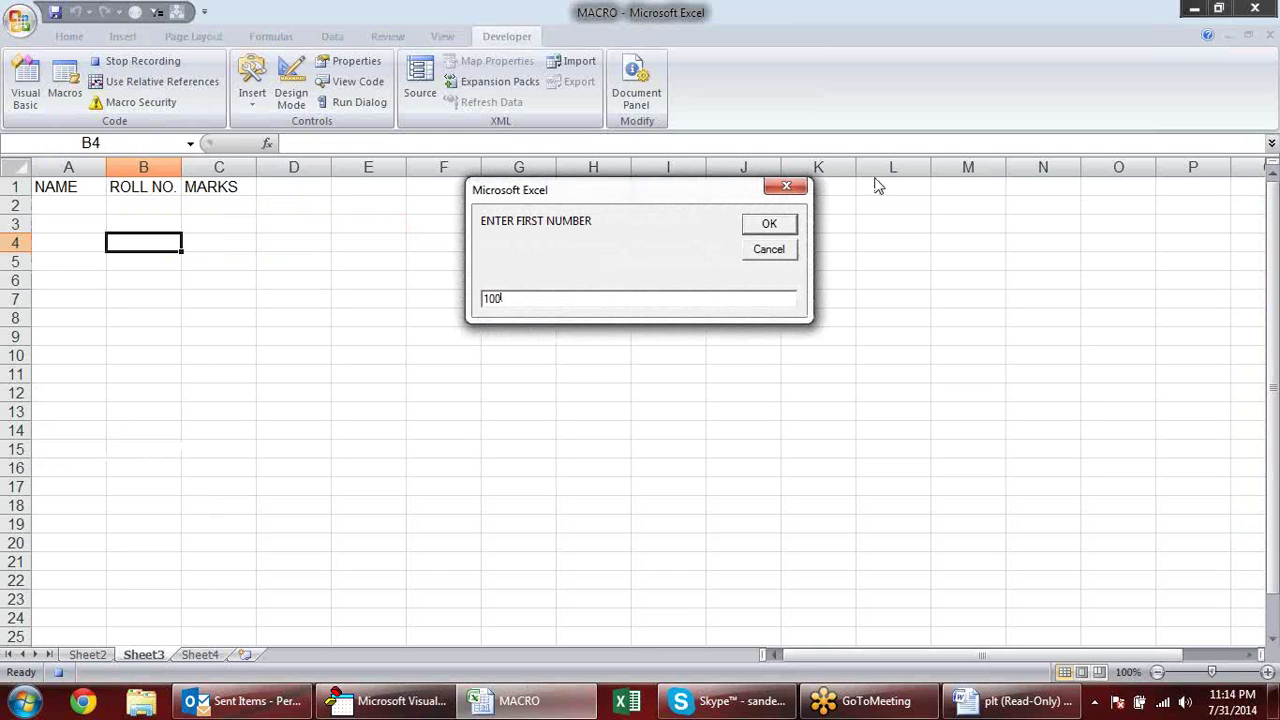
pyautogui.click(792, 224)
pyautogui.write('200')
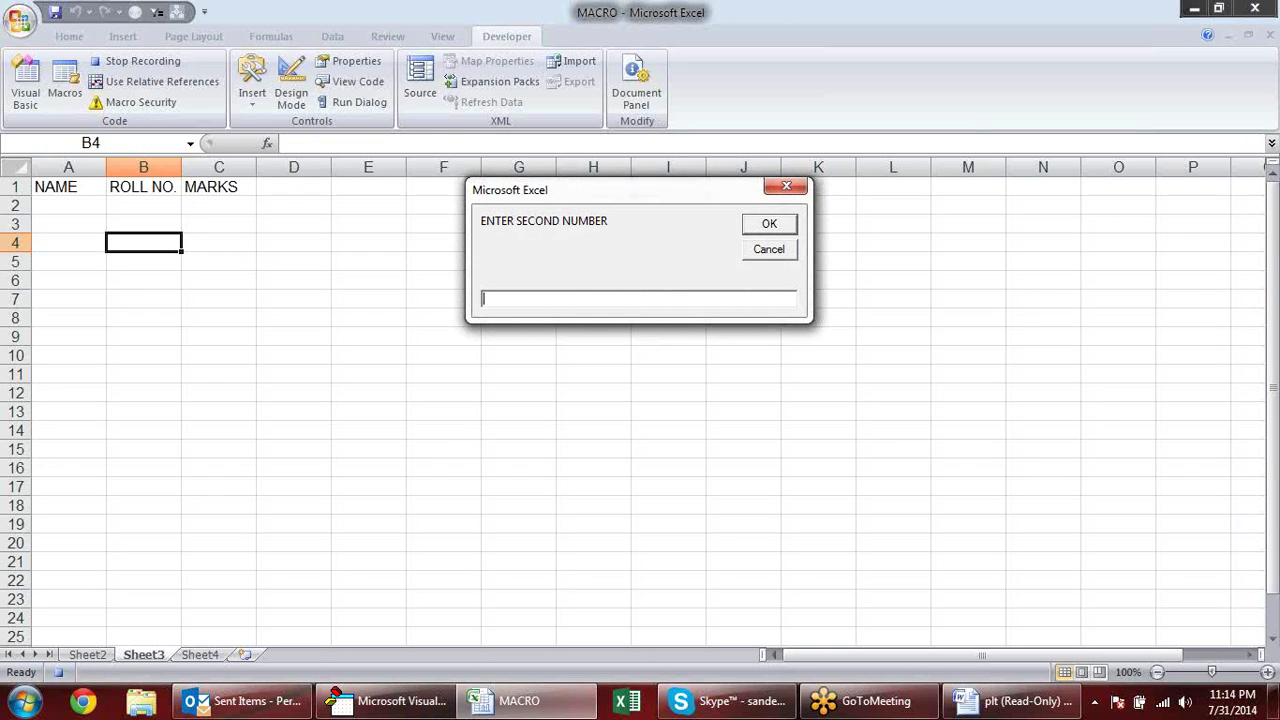
pyautogui.click(788, 223)
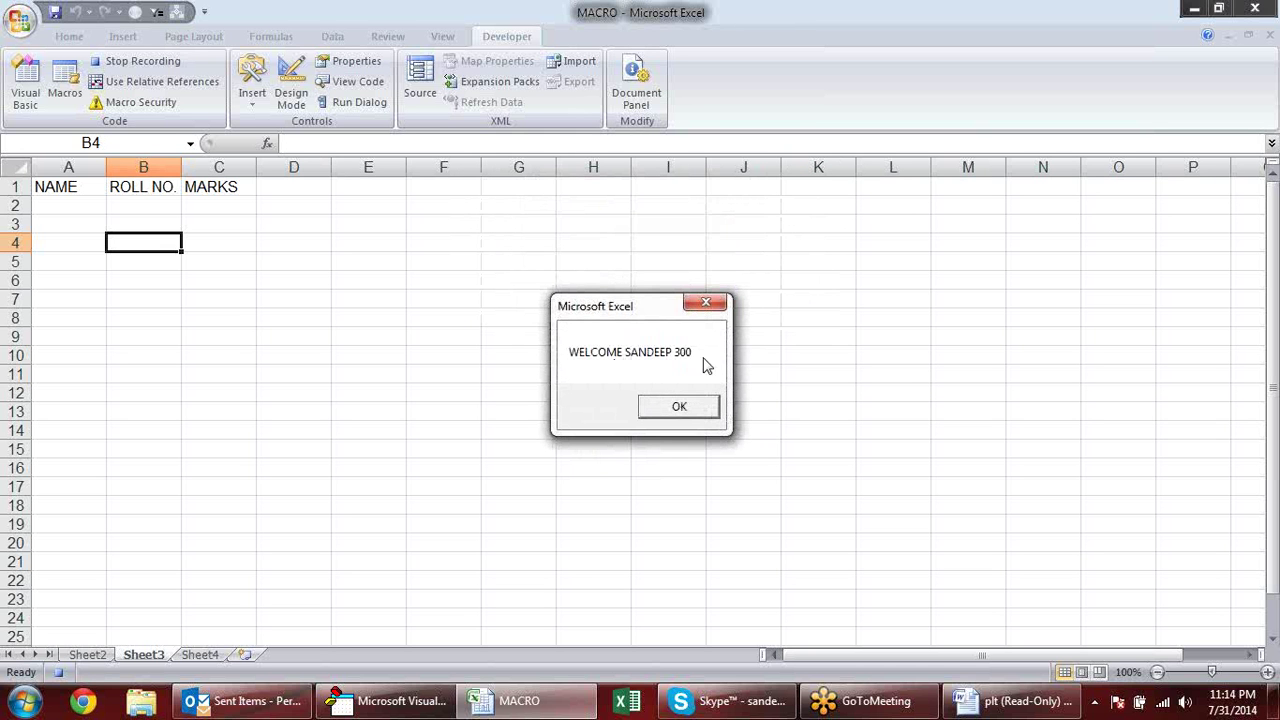
pyautogui.click(706, 302)
pyautogui.hotkey('alt', 'Tab')
pyautogui.hotkey('alt', 'Tab')
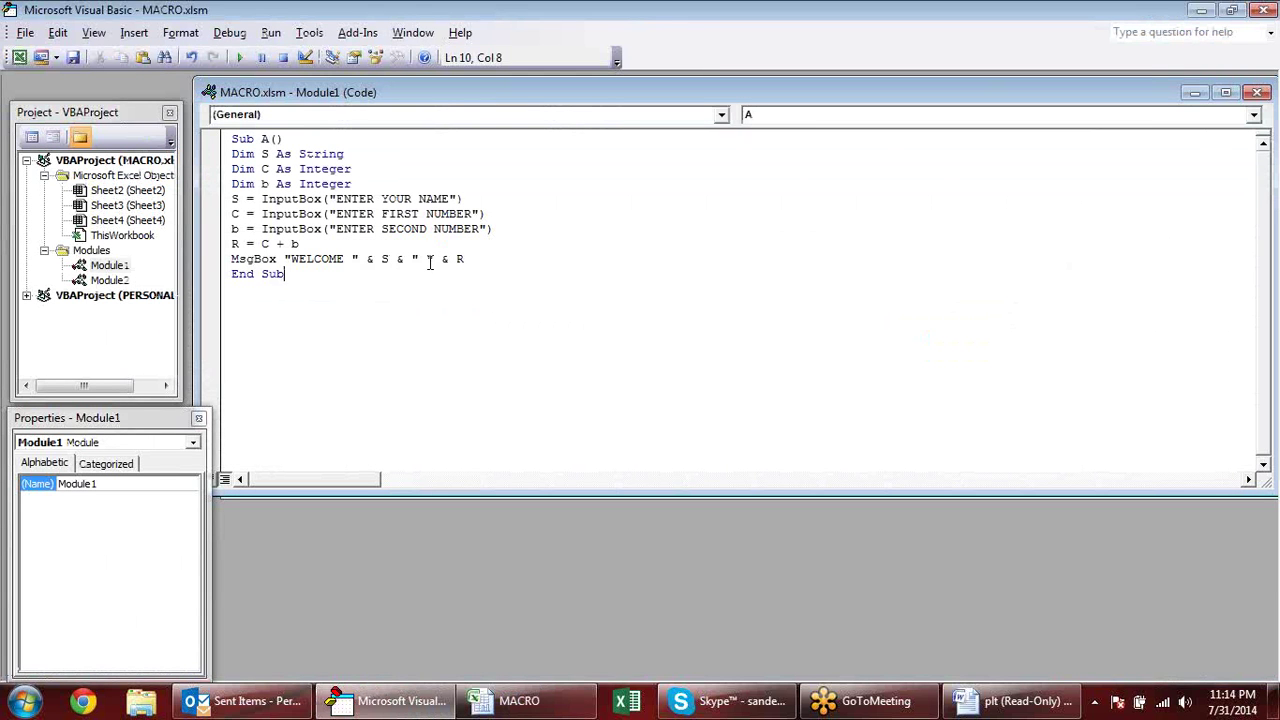
# Insert "THE RESULT IS" into the quoted space before R in the MsgBox line
pyautogui.click(429, 259)
pyautogui.write('ANS')
pyautogui.press('BackSpace')
pyautogui.press('BackSpace')
pyautogui.press('BackSpace')
pyautogui.press('BackSpace')
pyautogui.write('THE')
pyautogui.press('BackSpace')
pyautogui.press('BackSpace')
pyautogui.press('BackSpace')
pyautogui.write('HE RESULT IS')
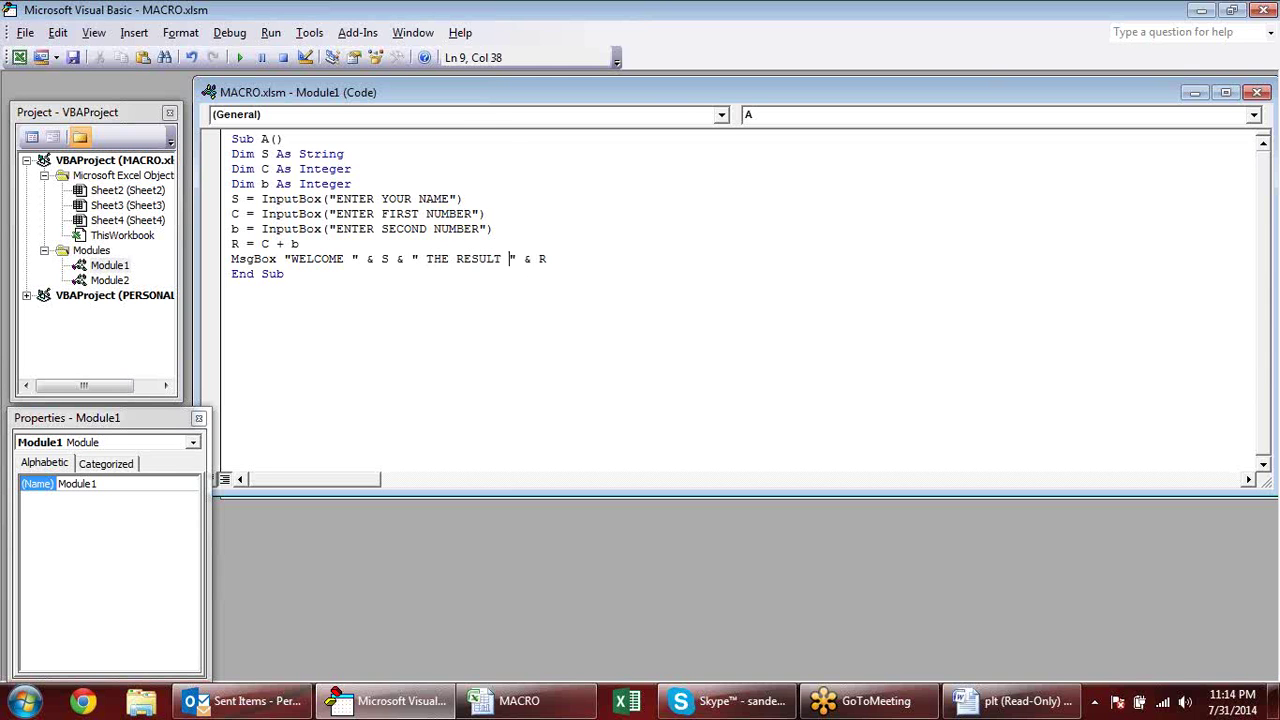
pyautogui.click(520, 284)
# Rerun Sub A with a name, 125 and 150, getting a result of 275
pyautogui.click(242, 58)
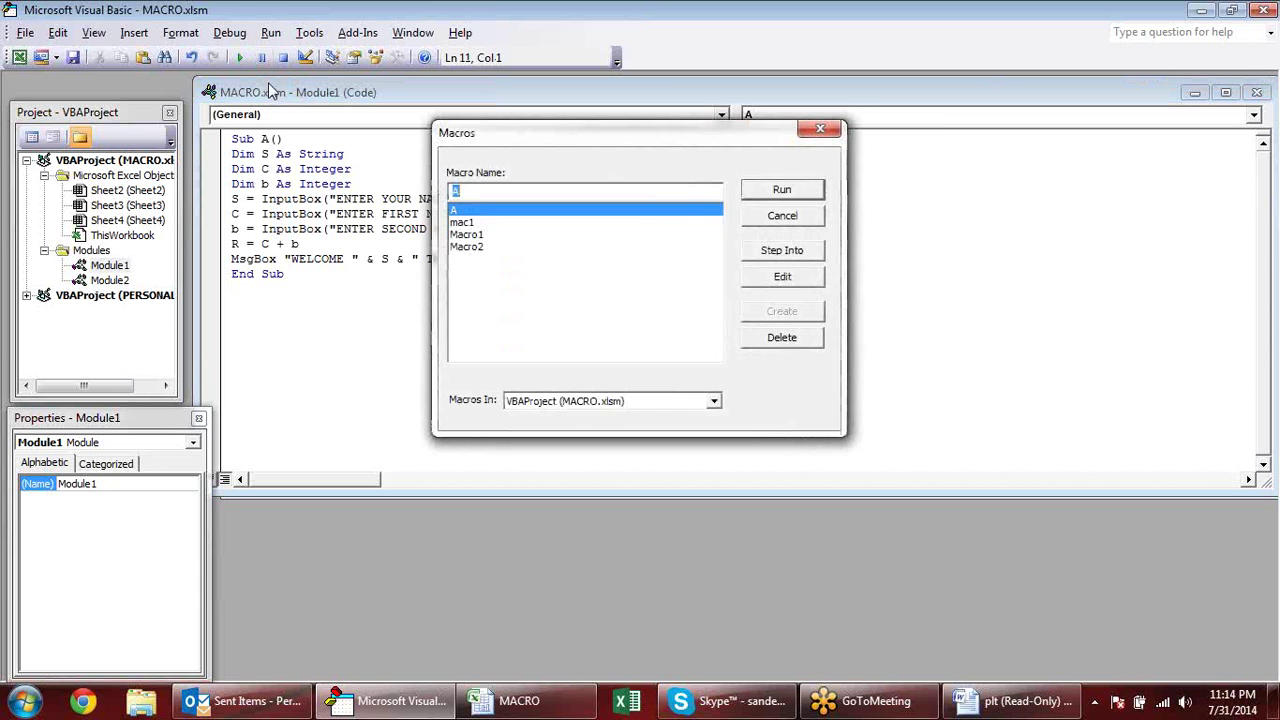
pyautogui.press('Escape')
pyautogui.click(330, 198)
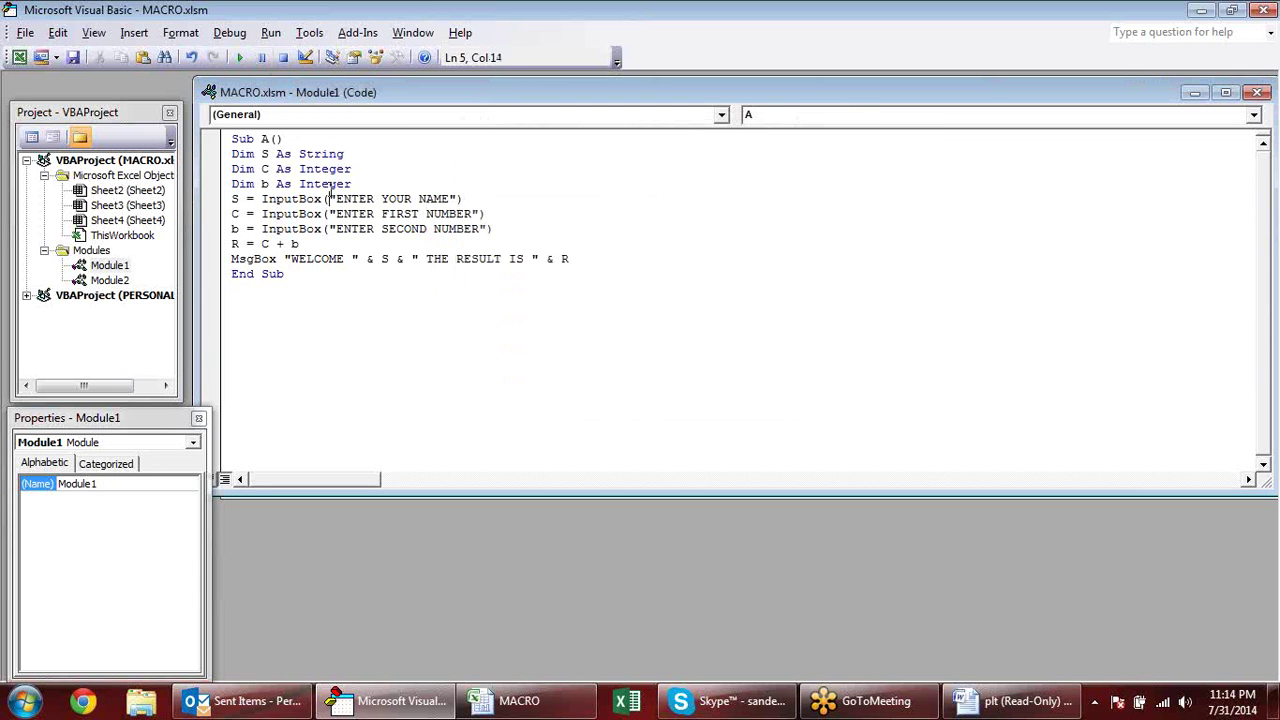
pyautogui.click(240, 57)
pyautogui.write('SANDEEP')
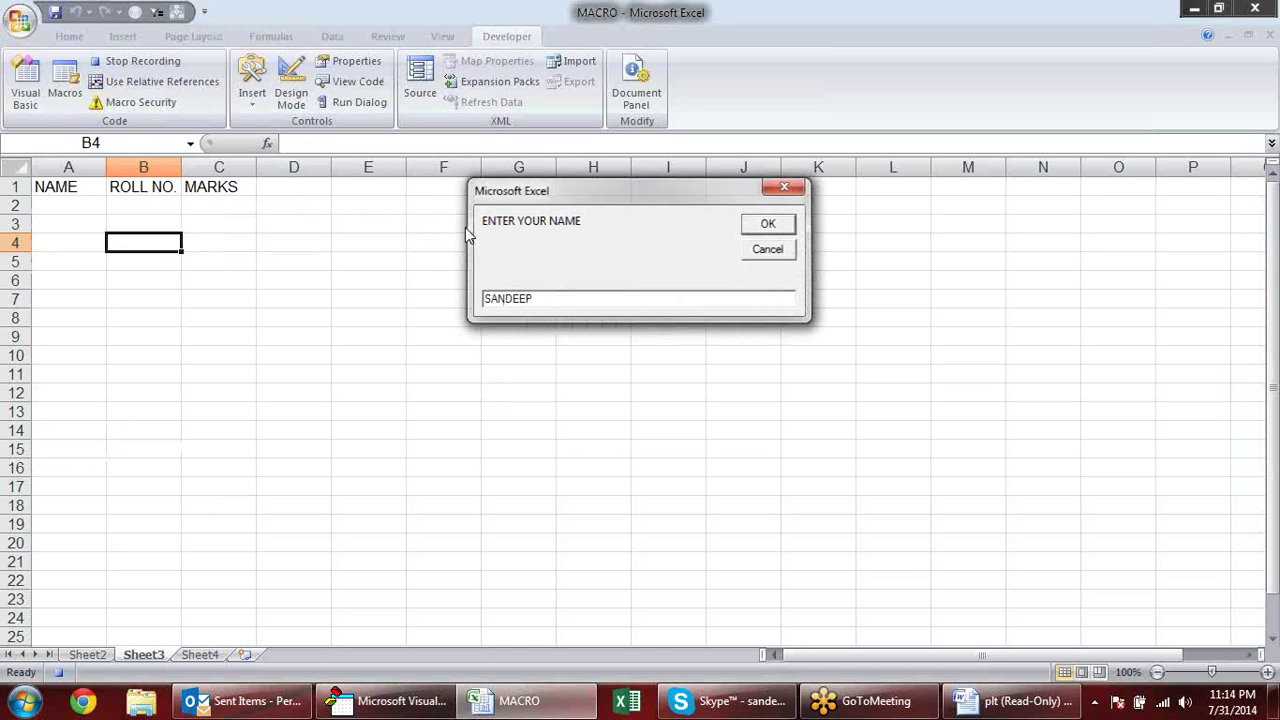
pyautogui.press('Return')
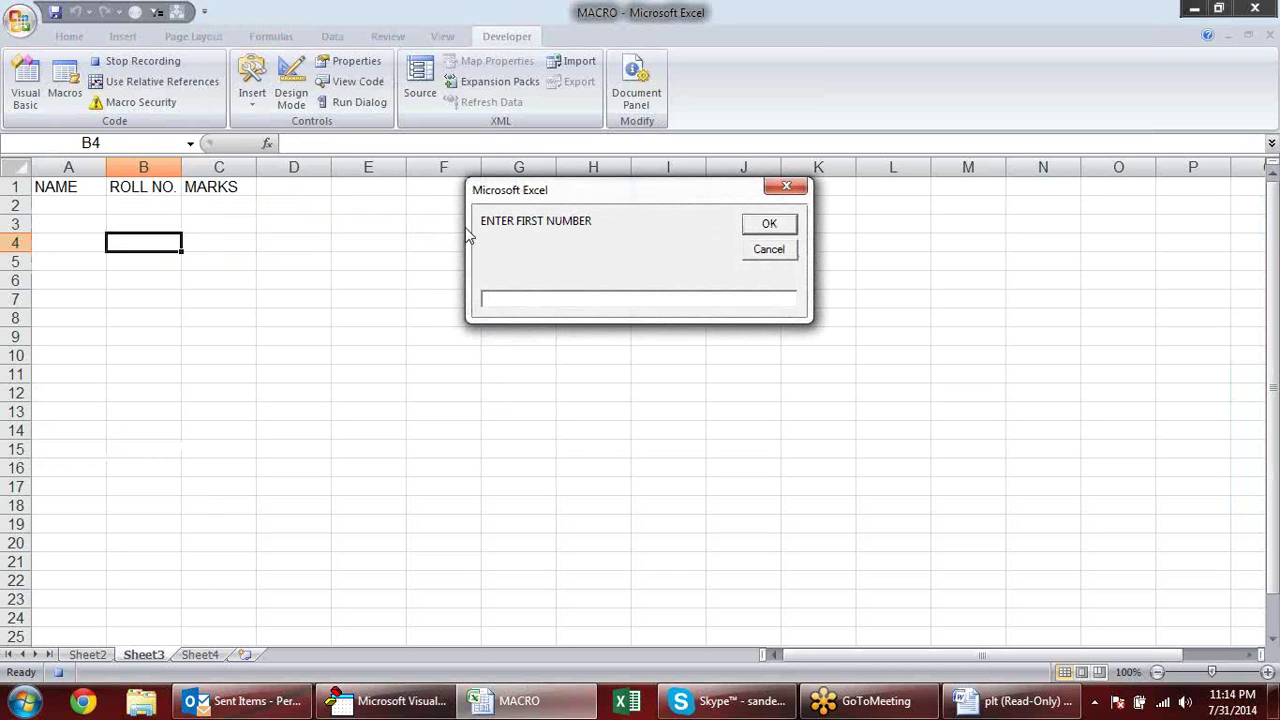
pyautogui.write('125')
pyautogui.press('Return')
pyautogui.write('150')
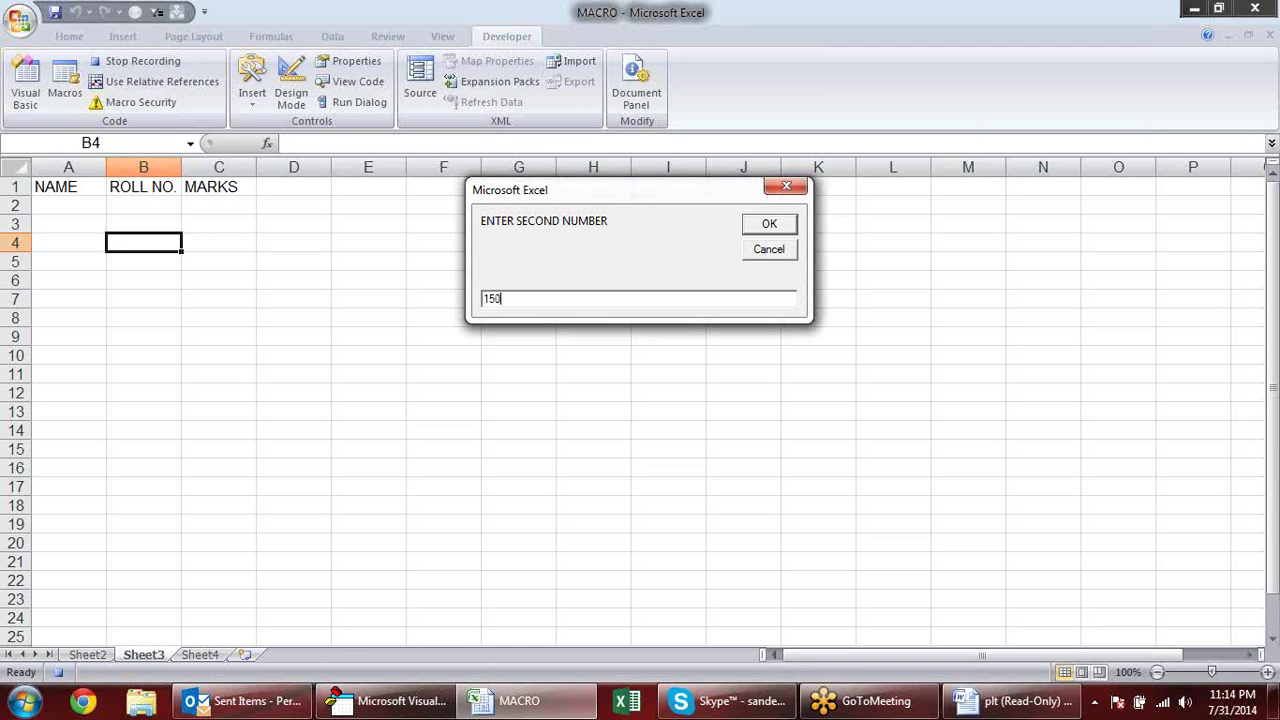
pyautogui.press('Return')
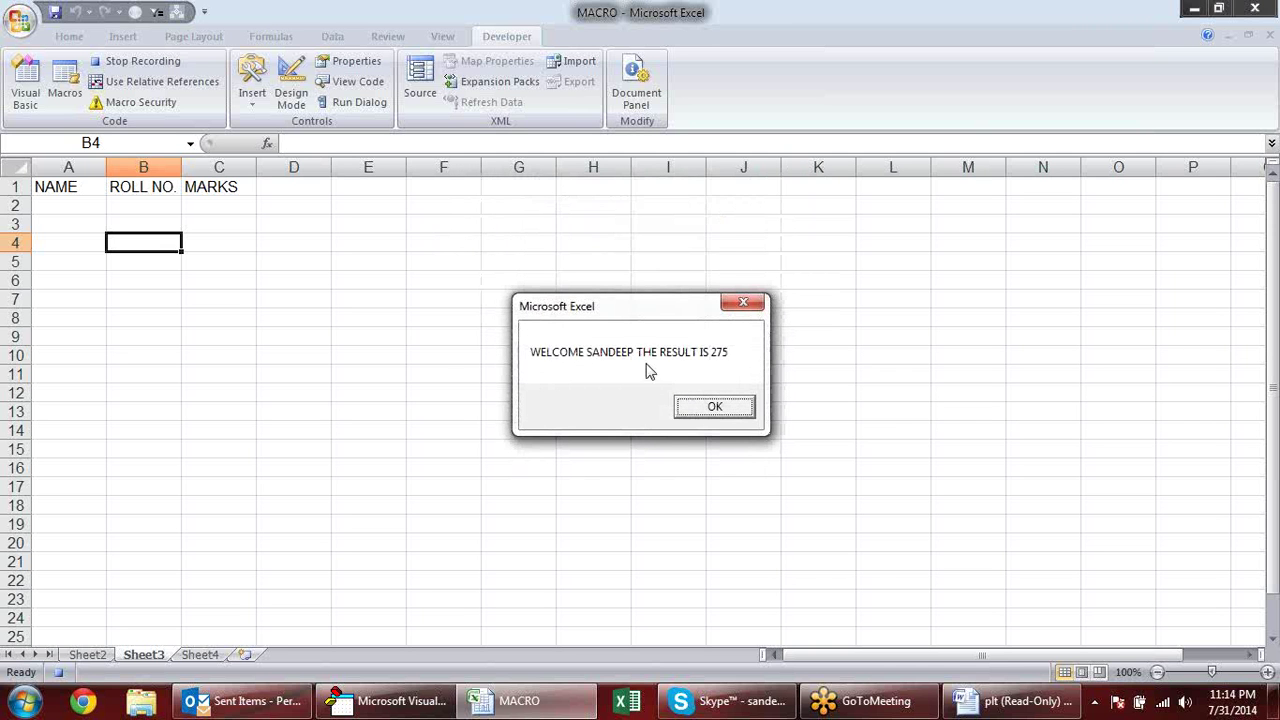
pyautogui.click(714, 406)
# Point out THE RESULT IS in Sub A's message line
pyautogui.click(284, 184)
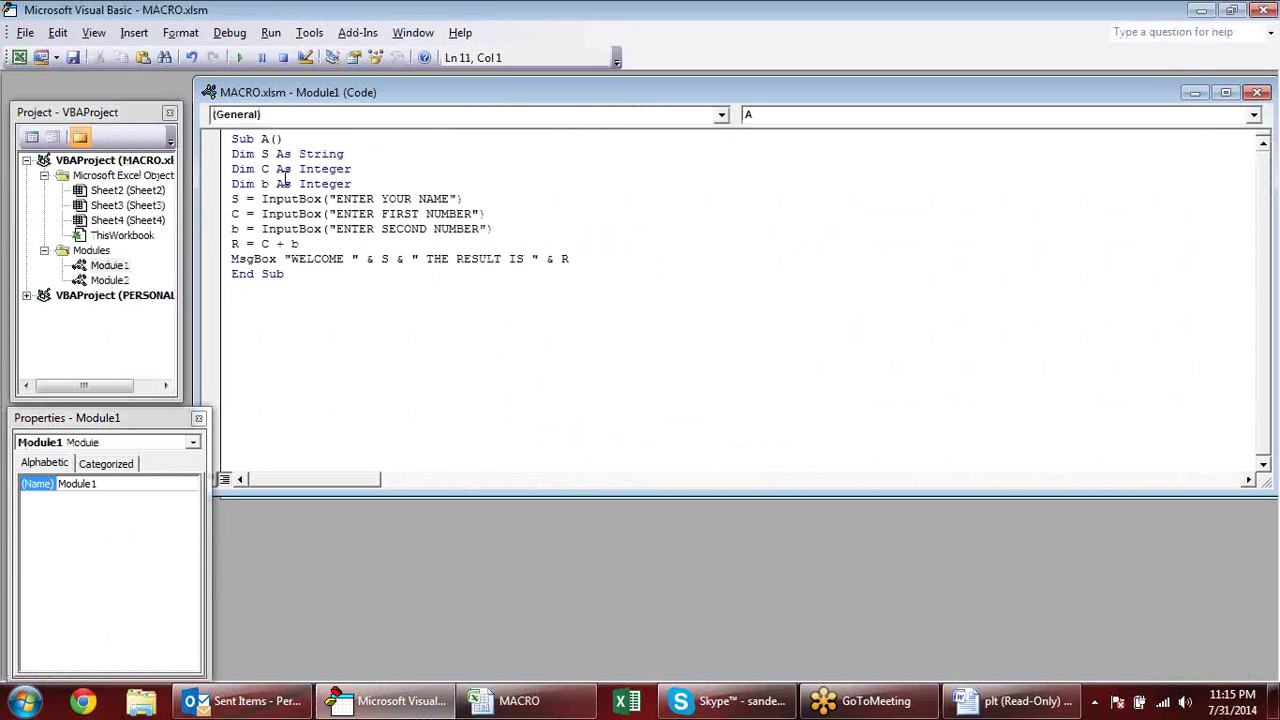
pyautogui.click(427, 258)
pyautogui.hotkey('alt', 'F11')
pyautogui.hotkey('alt', 'F11')
# Bring the plt Word document forward and scroll to the Divisible by 5 flowchart
pyautogui.click(1012, 713)
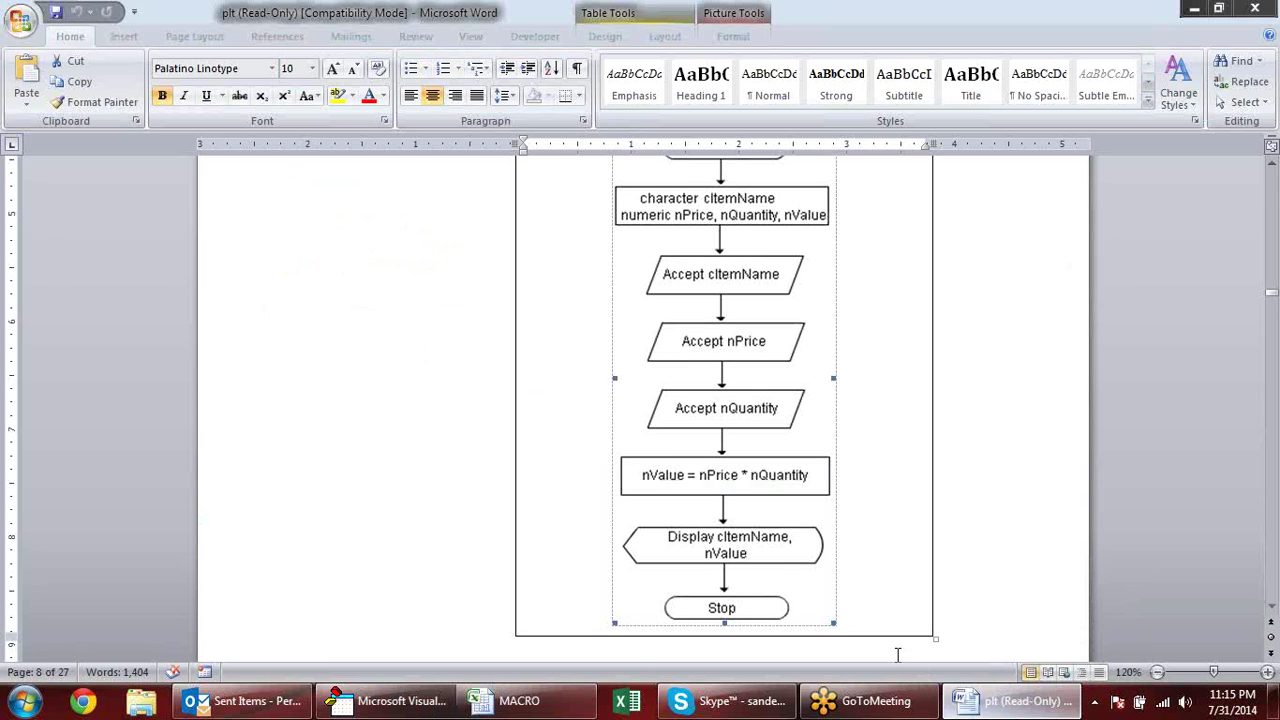
pyautogui.scroll(2, 851, 302)
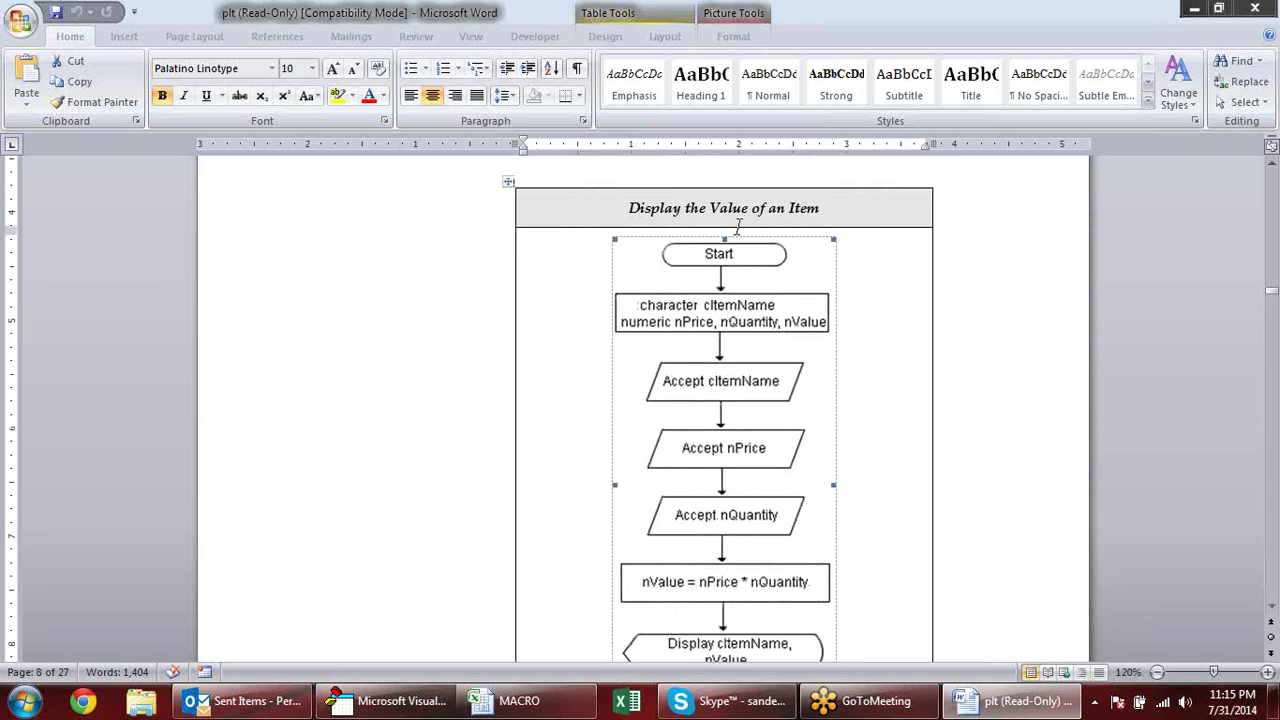
pyautogui.scroll(-1, 800, 284)
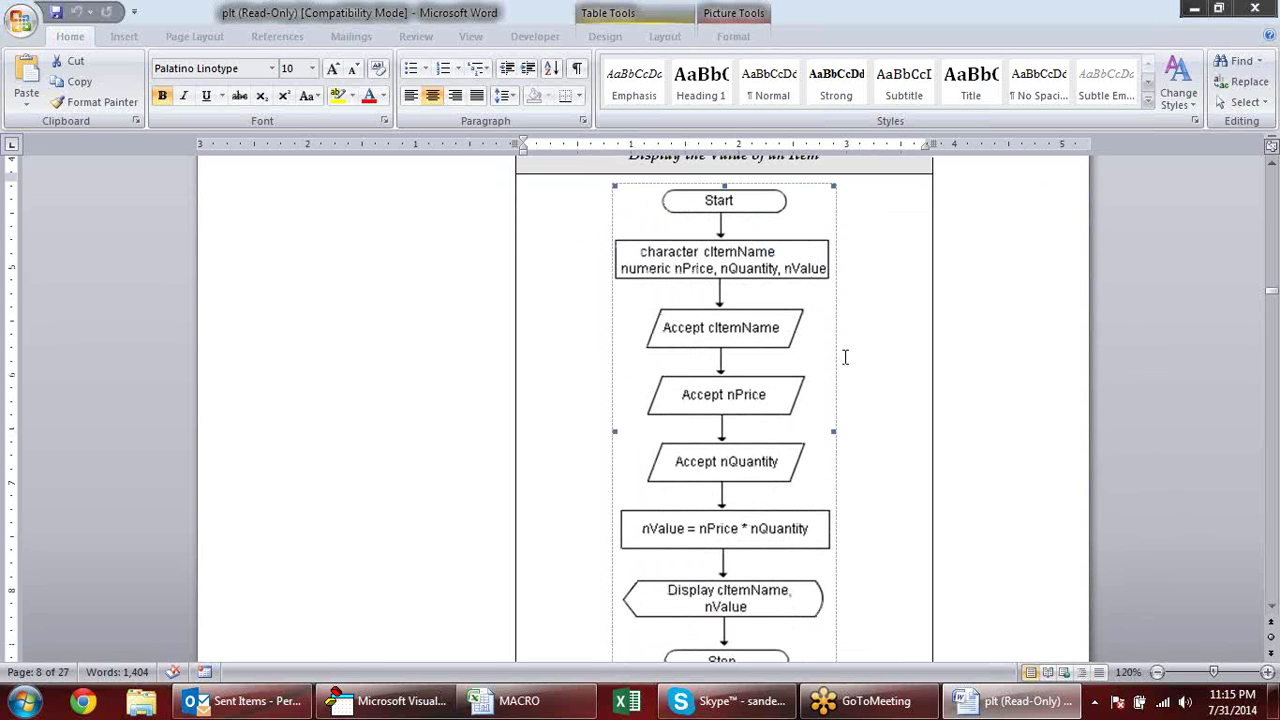
pyautogui.scroll(2, 851, 403)
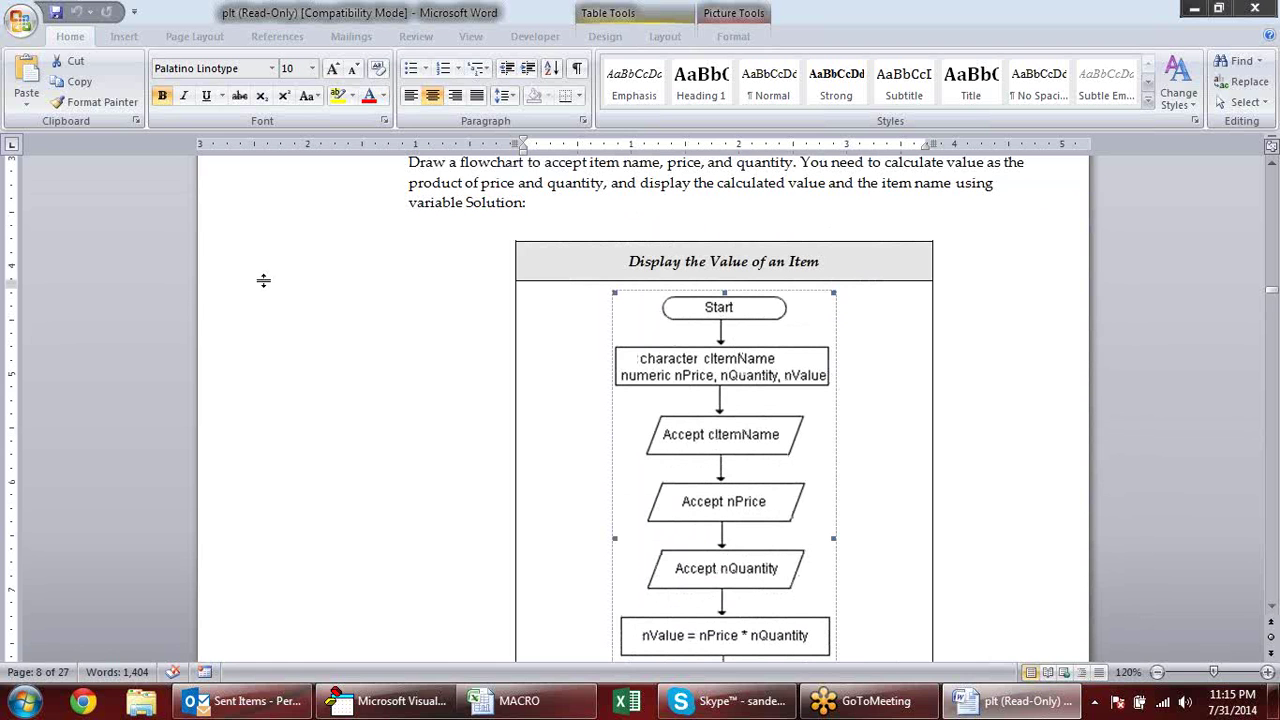
pyautogui.click(395, 701)
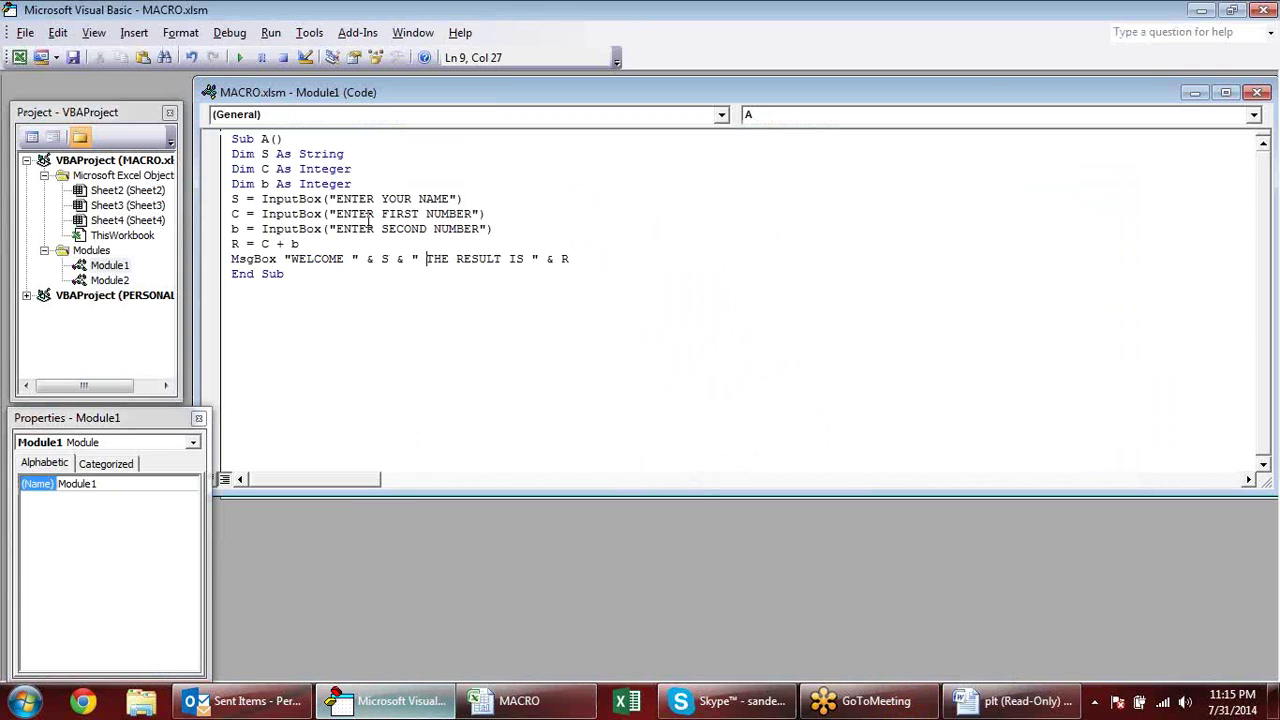
pyautogui.click(962, 690)
pyautogui.scroll(-2, 786, 348)
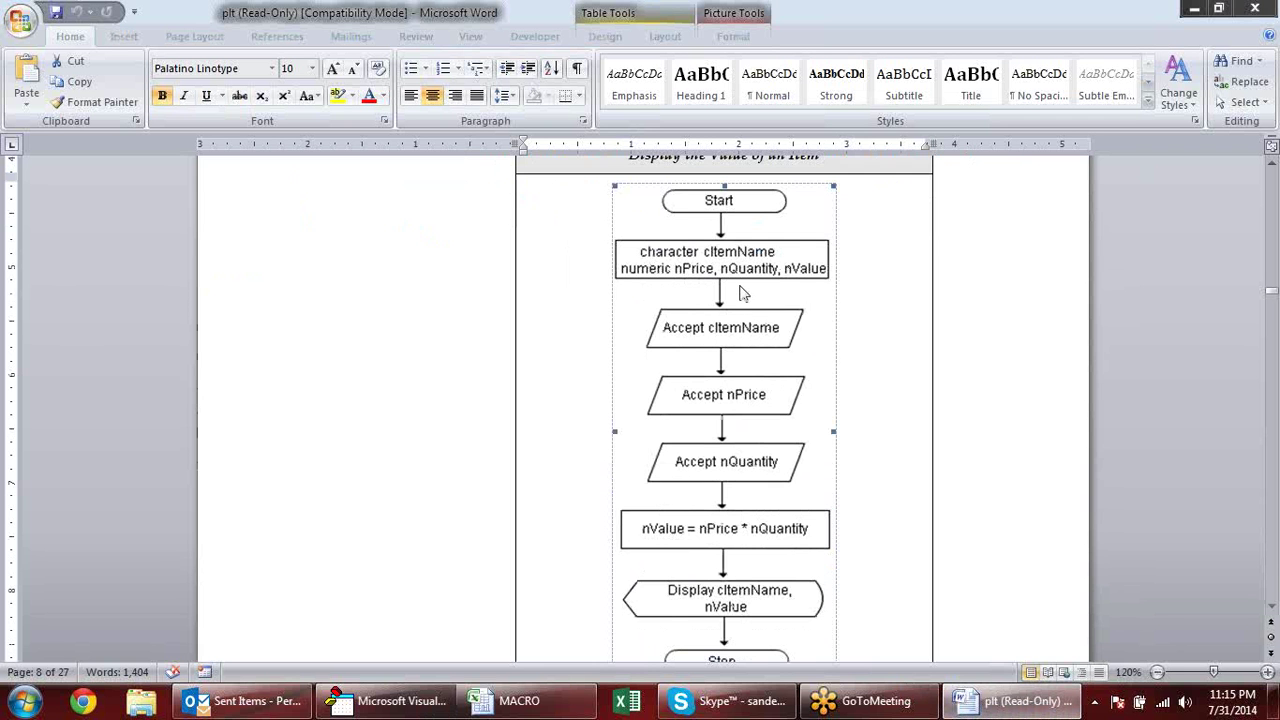
pyautogui.scroll(-8, 791, 323)
pyautogui.scroll(1, 790, 356)
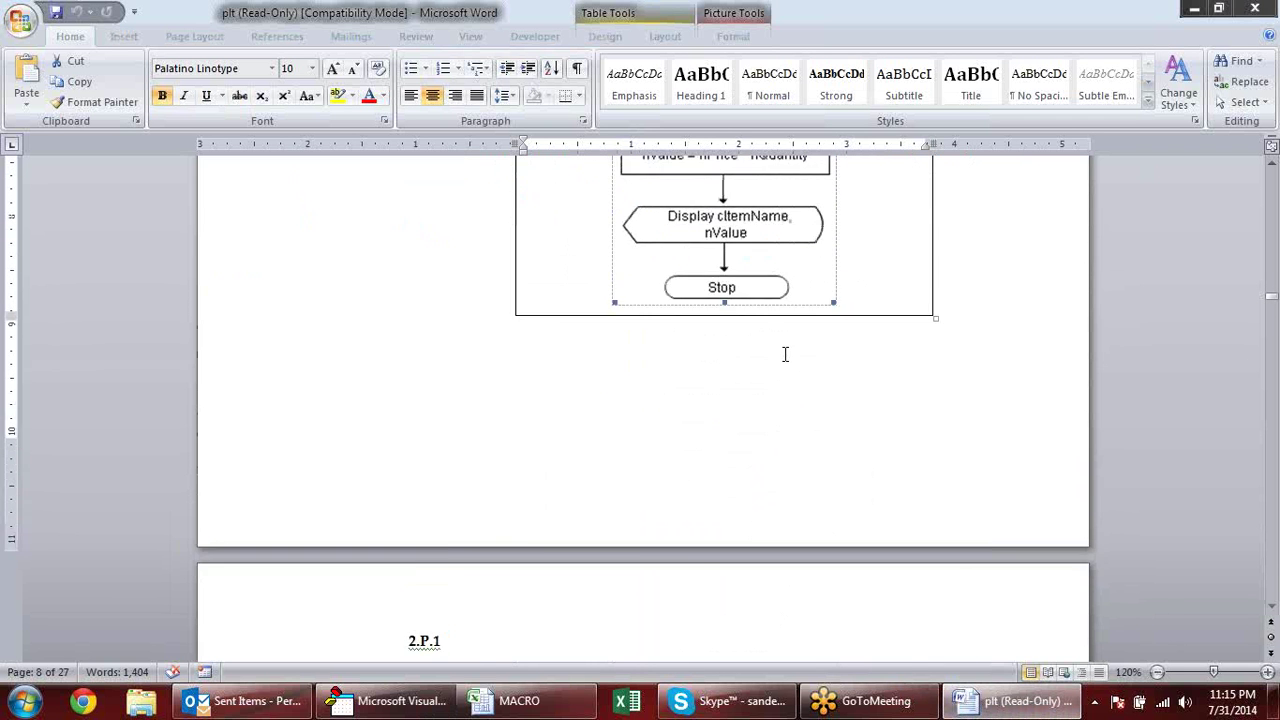
pyautogui.scroll(-13, 784, 360)
# Walk through the nNumber %5 = 0 flowchart in Word, then return to the VBA editor
pyautogui.scroll(-2, 781, 364)
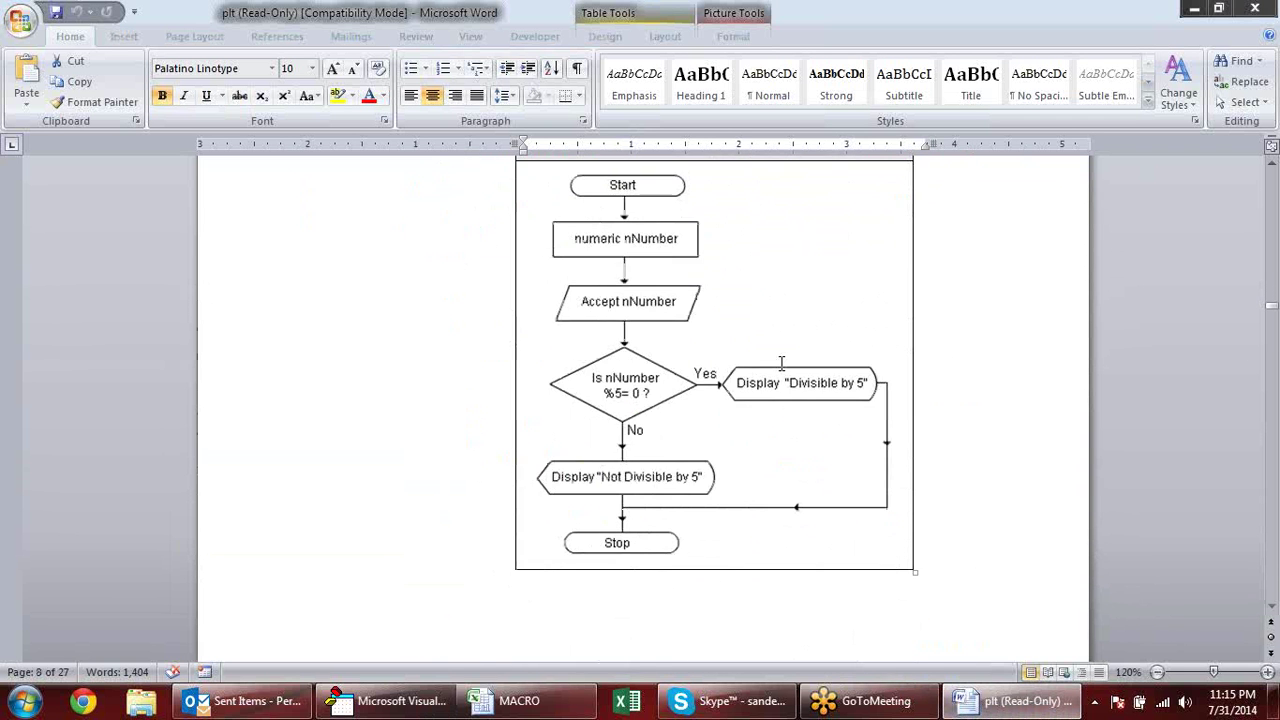
pyautogui.scroll(2, 780, 363)
pyautogui.scroll(-1, 801, 363)
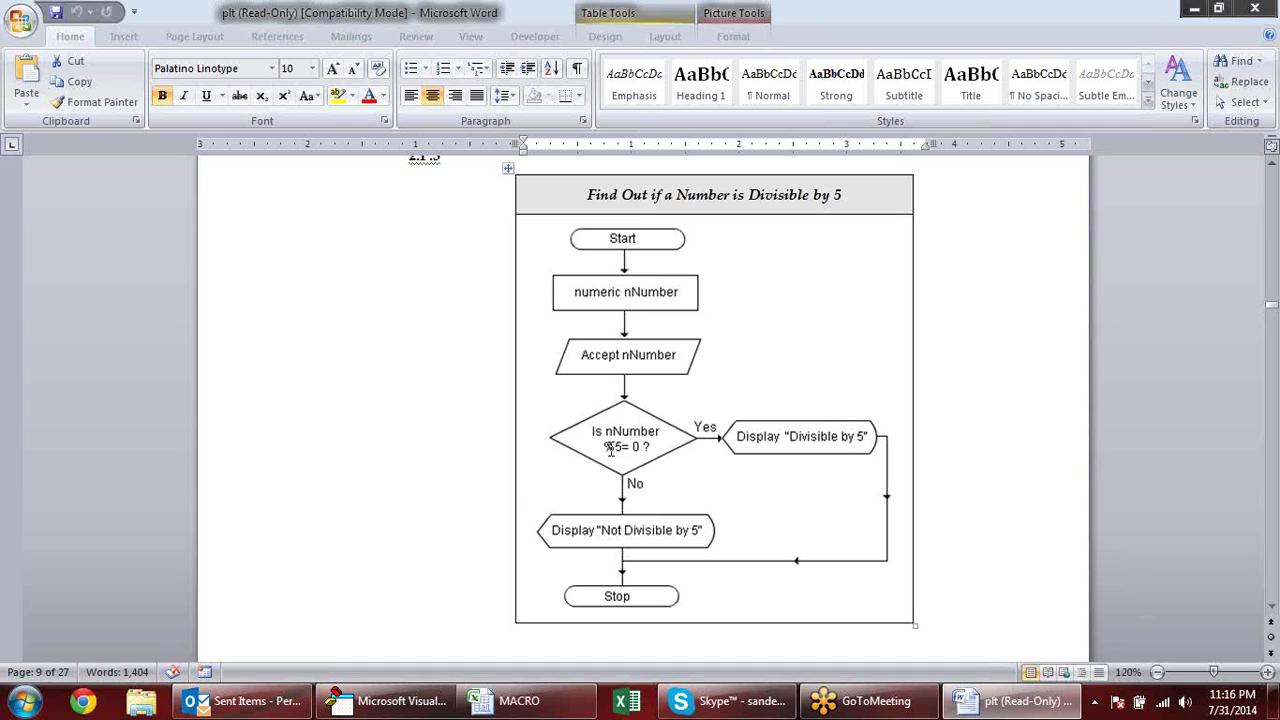
pyautogui.click(618, 455)
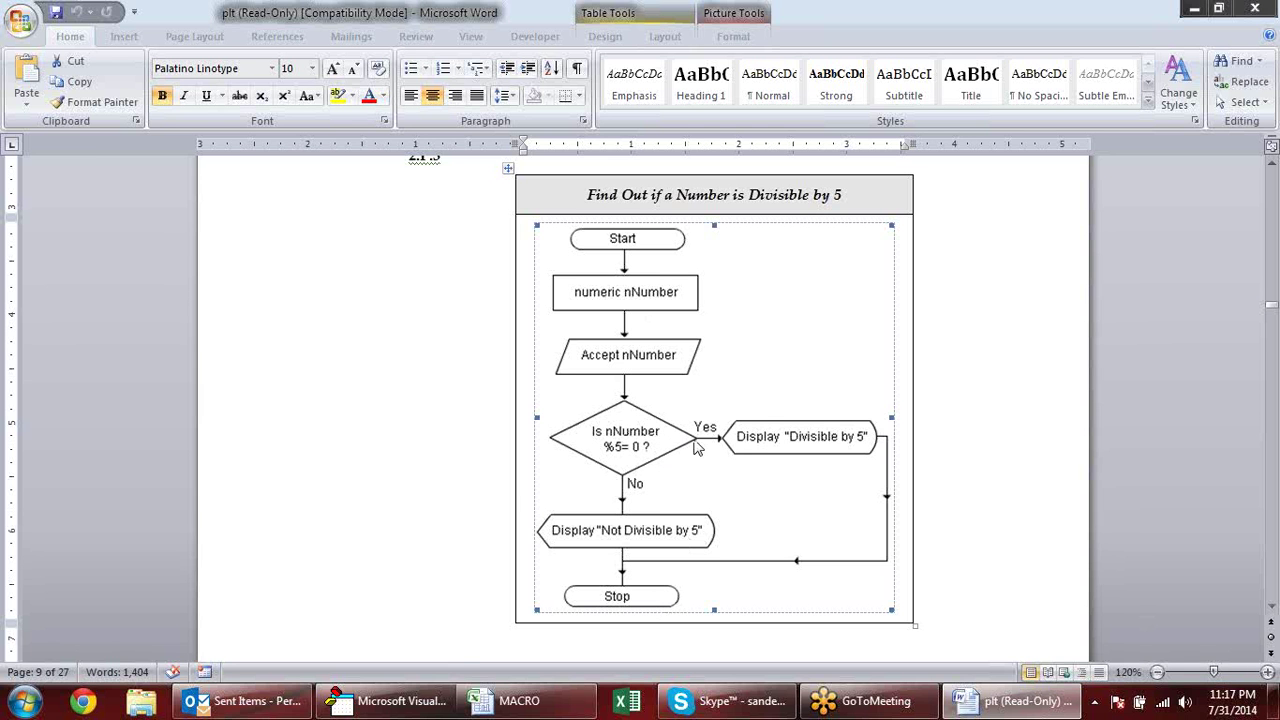
pyautogui.hotkey('alt', 'Tab')
# Start a new Sub DEC() procedure below Sub A
pyautogui.click(318, 275)
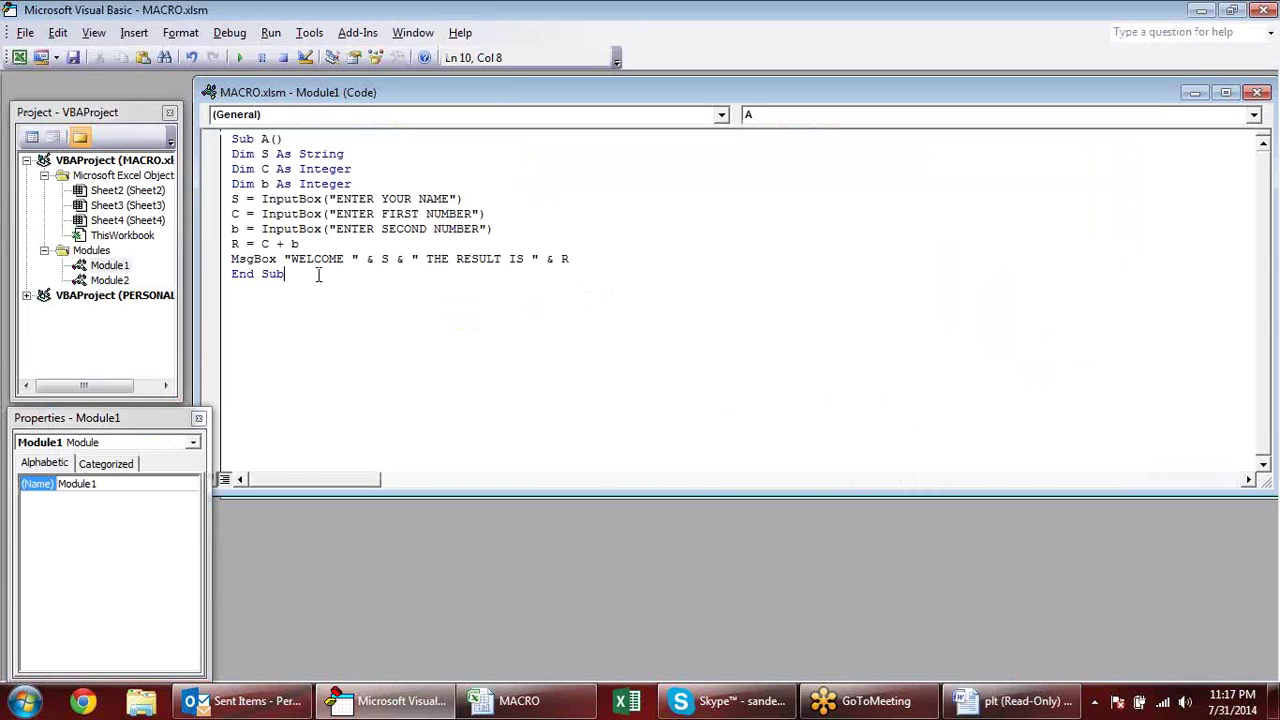
pyautogui.press('Return')
pyautogui.press('Return')
pyautogui.press('Return')
pyautogui.write('suB DEC()')
pyautogui.press('Return')
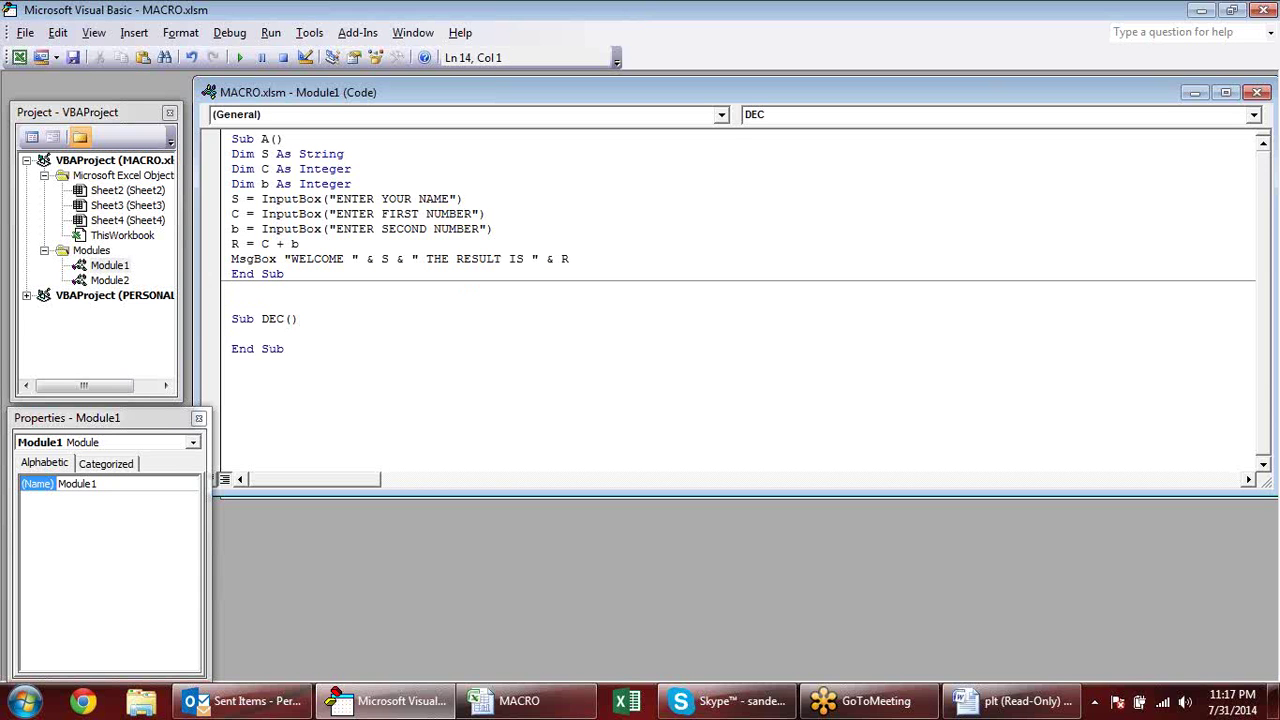
pyautogui.press('Return')
pyautogui.hotkey('alt', 'Tab')
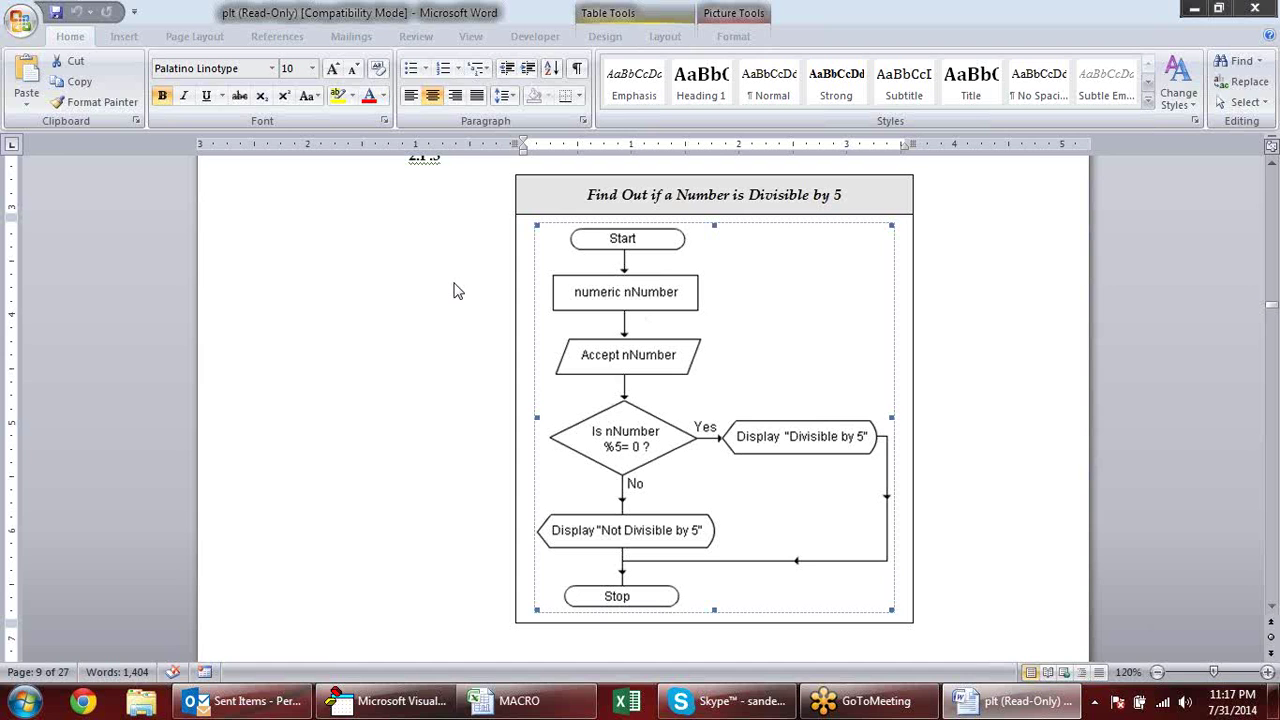
pyautogui.hotkey('alt', 'Tab')
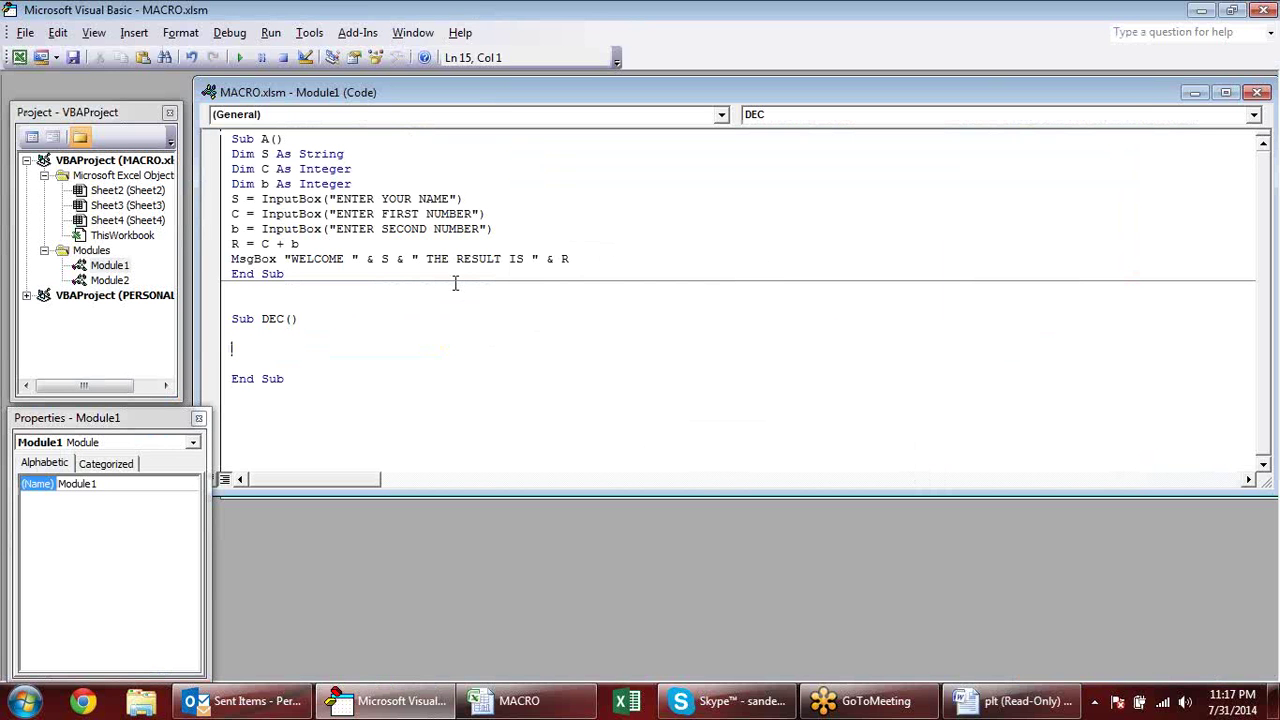
# Declare nNumber As Integer and assign nNumber = InputBox("Enter The Number")
pyautogui.write('DIM nNumber as in')
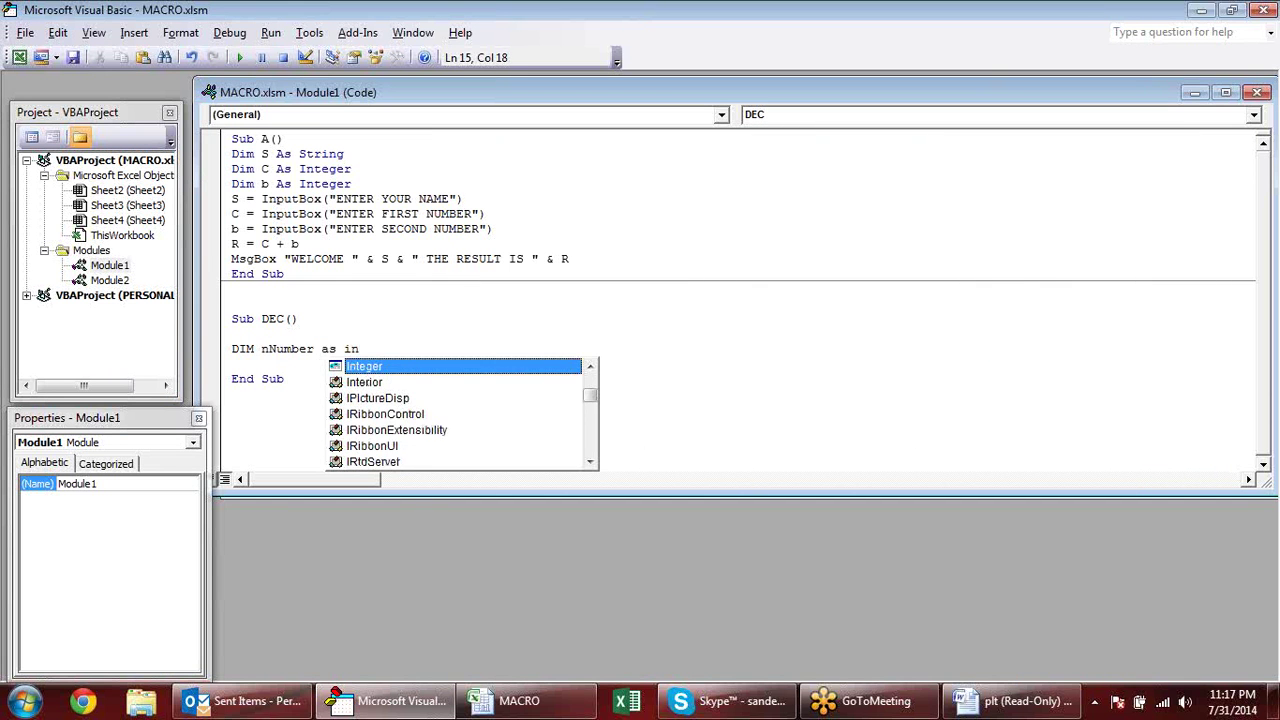
pyautogui.press('Tab')
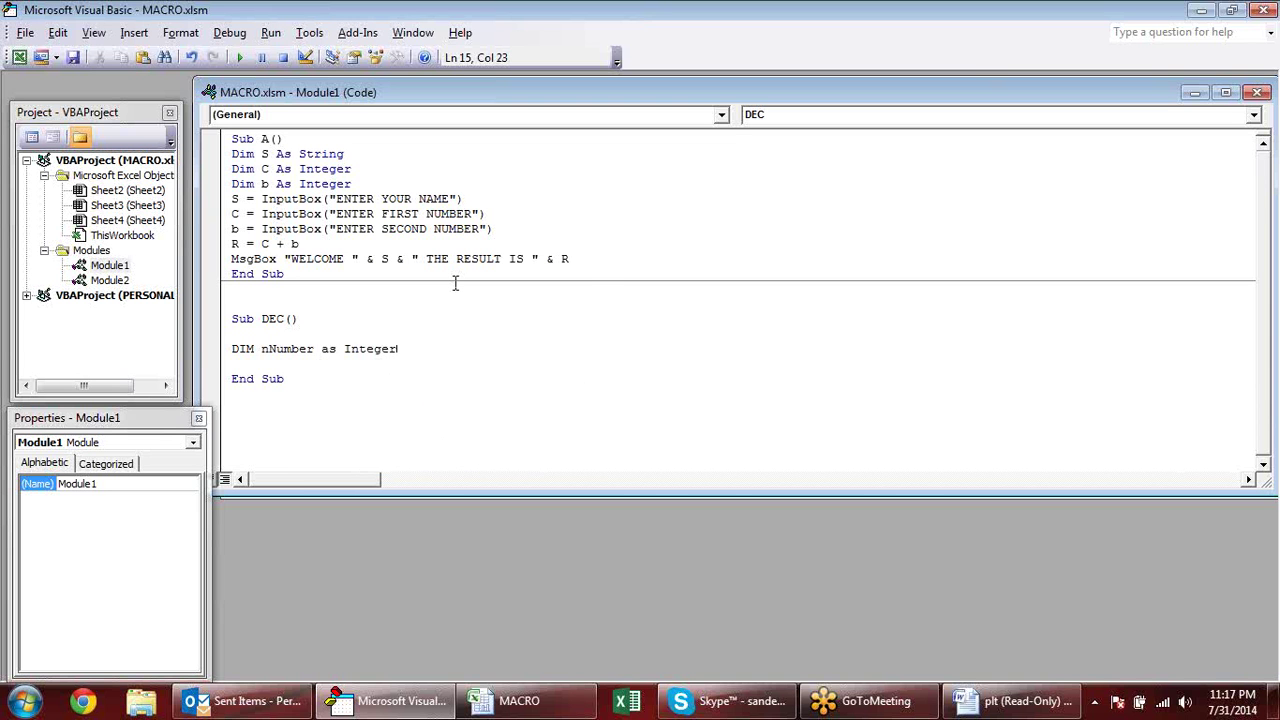
pyautogui.press('Return')
pyautogui.hotkey('alt', 'Tab')
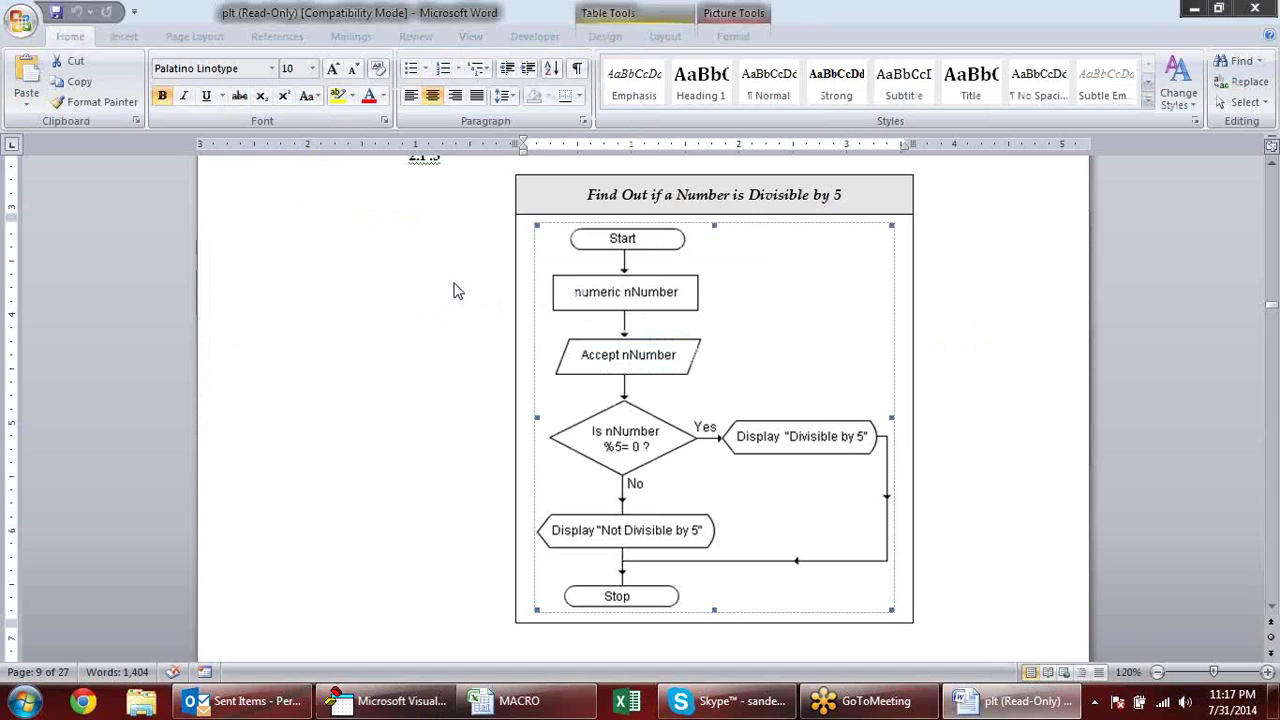
pyautogui.hotkey('alt', 'Tab')
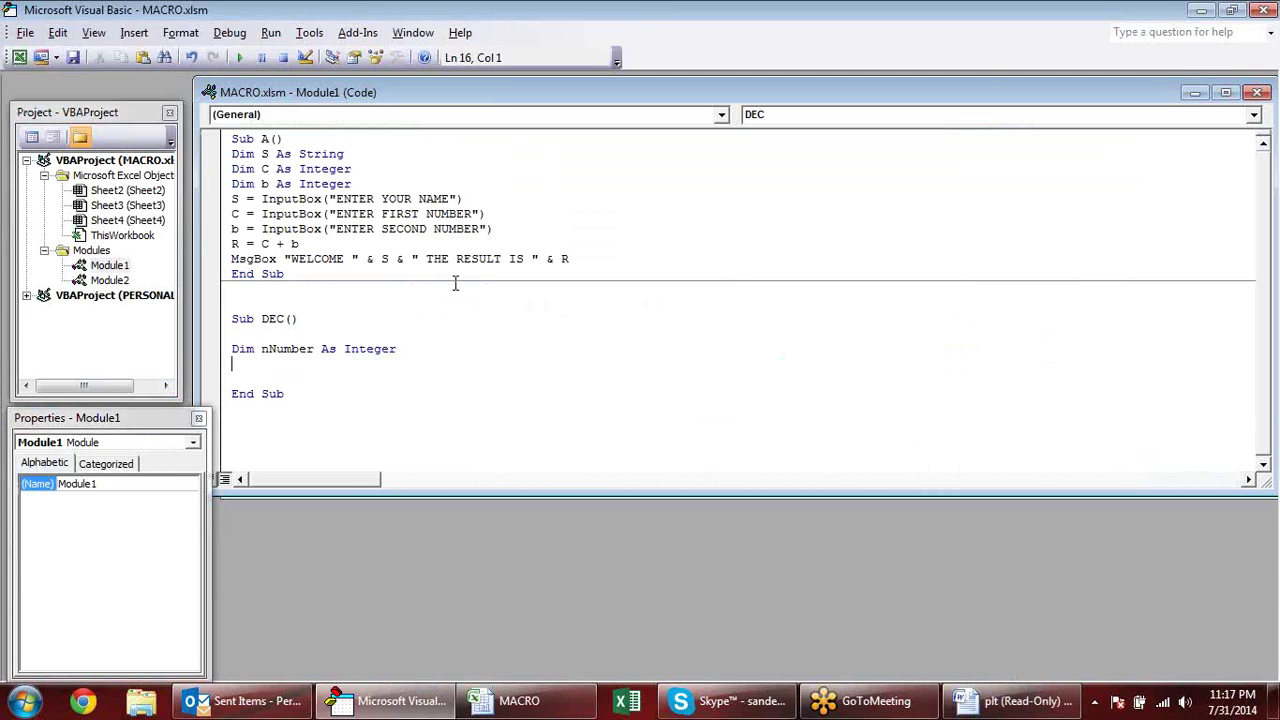
pyautogui.write('nNumber=Inputbox')
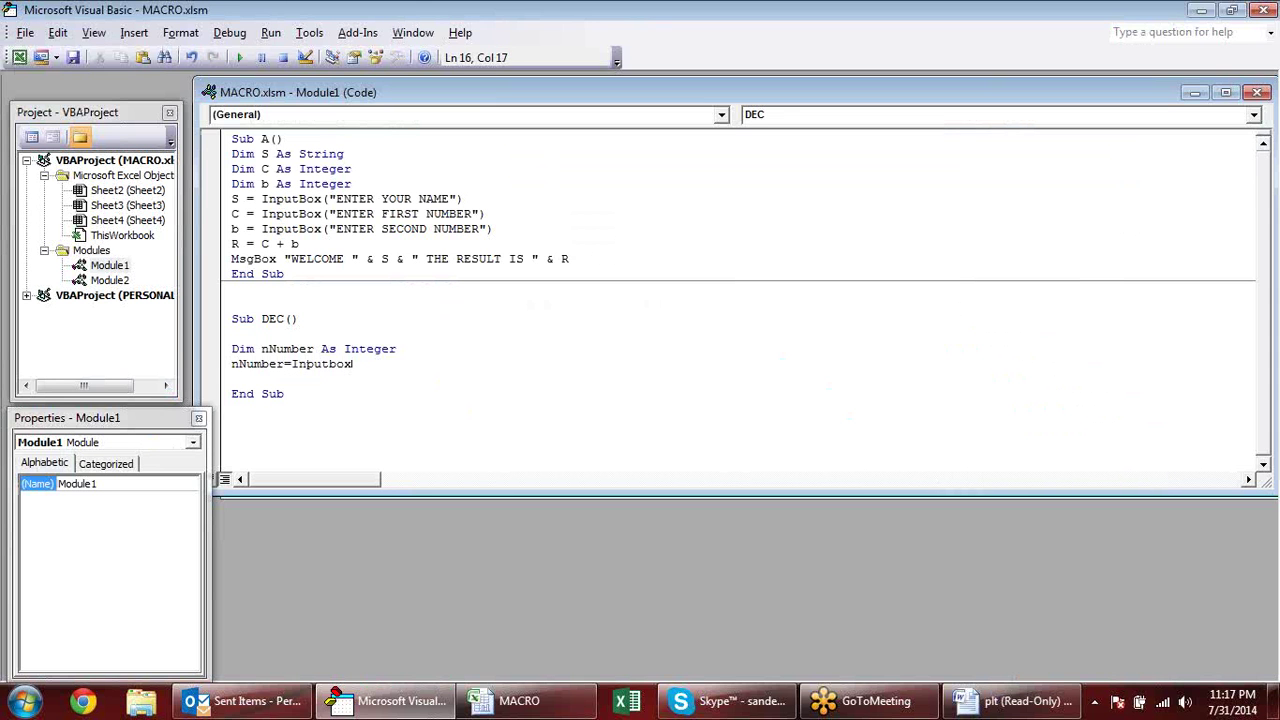
pyautogui.write('("E')
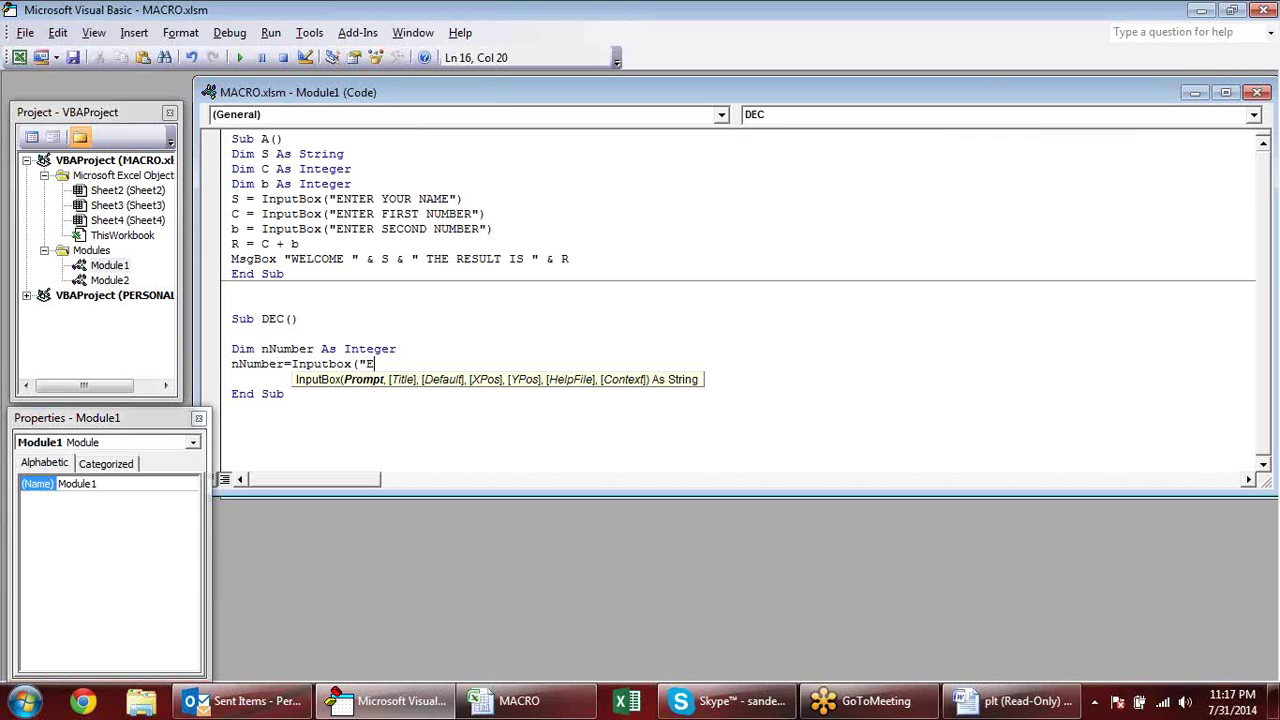
pyautogui.write('nter The Number")')
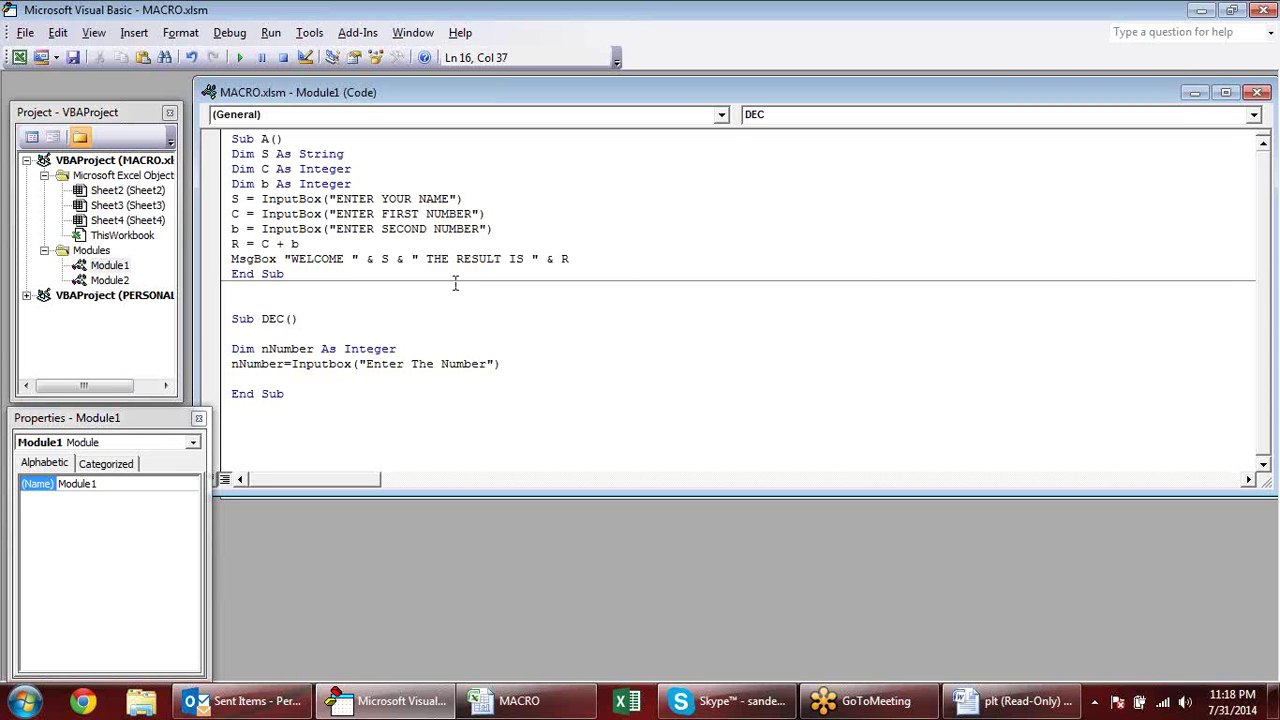
pyautogui.press('Return')
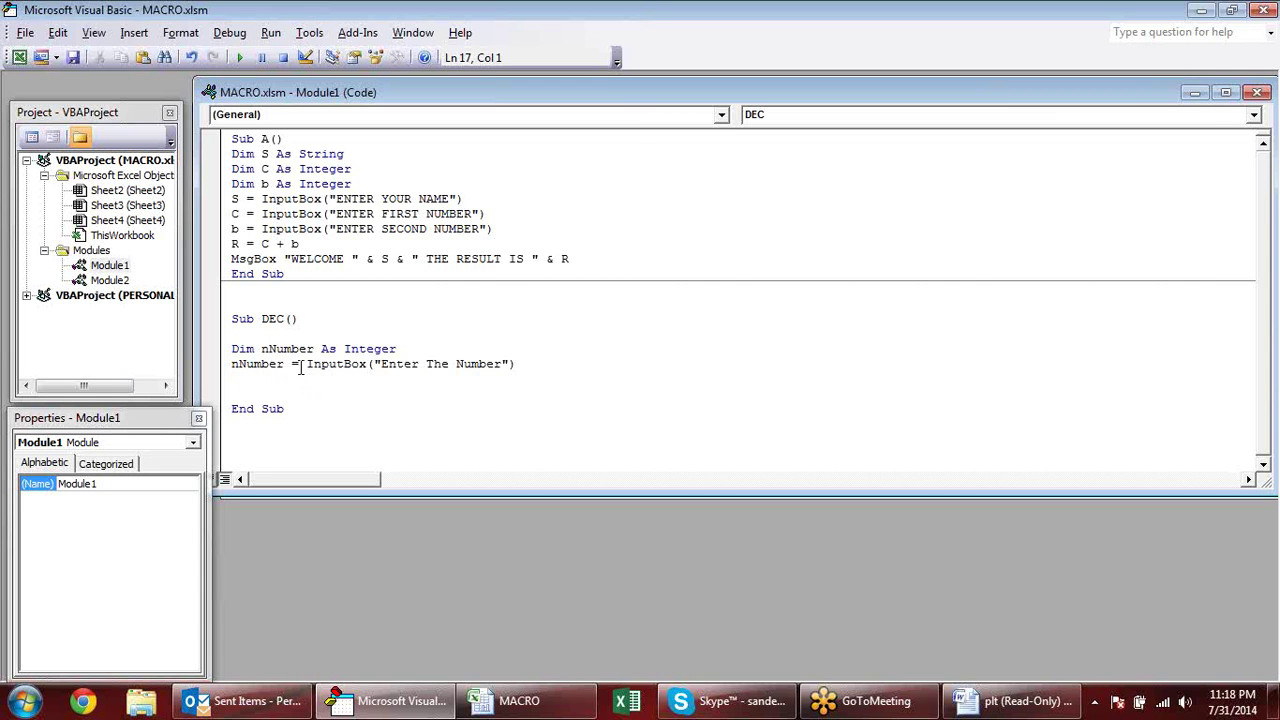
# Highlight the nNumber declaration and the InputBox assignment to explain them
pyautogui.moveTo(232, 349)
pyautogui.mouseDown()
pyautogui.moveTo(420, 348)
pyautogui.moveTo(231, 349)
pyautogui.mouseUp()
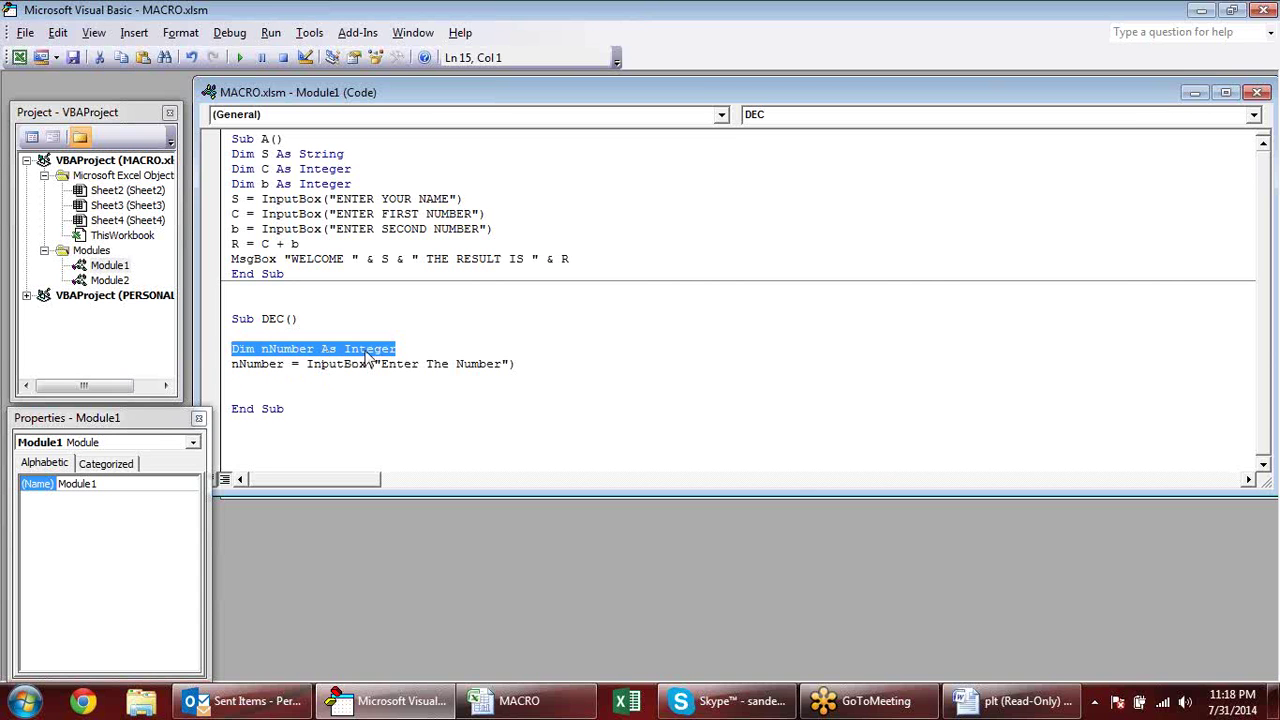
pyautogui.click(279, 384)
pyautogui.moveTo(289, 366); pyautogui.dragTo(231, 366)
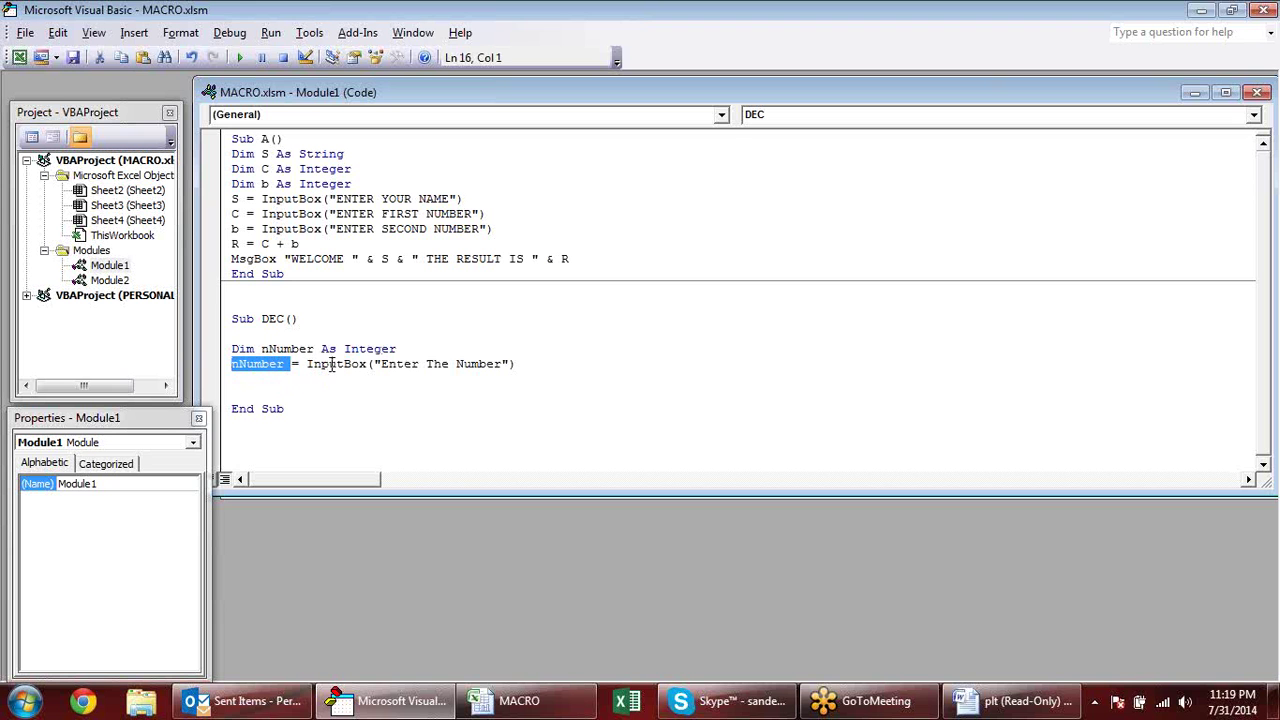
pyautogui.moveTo(306, 365); pyautogui.dragTo(514, 367)
pyautogui.click(495, 390)
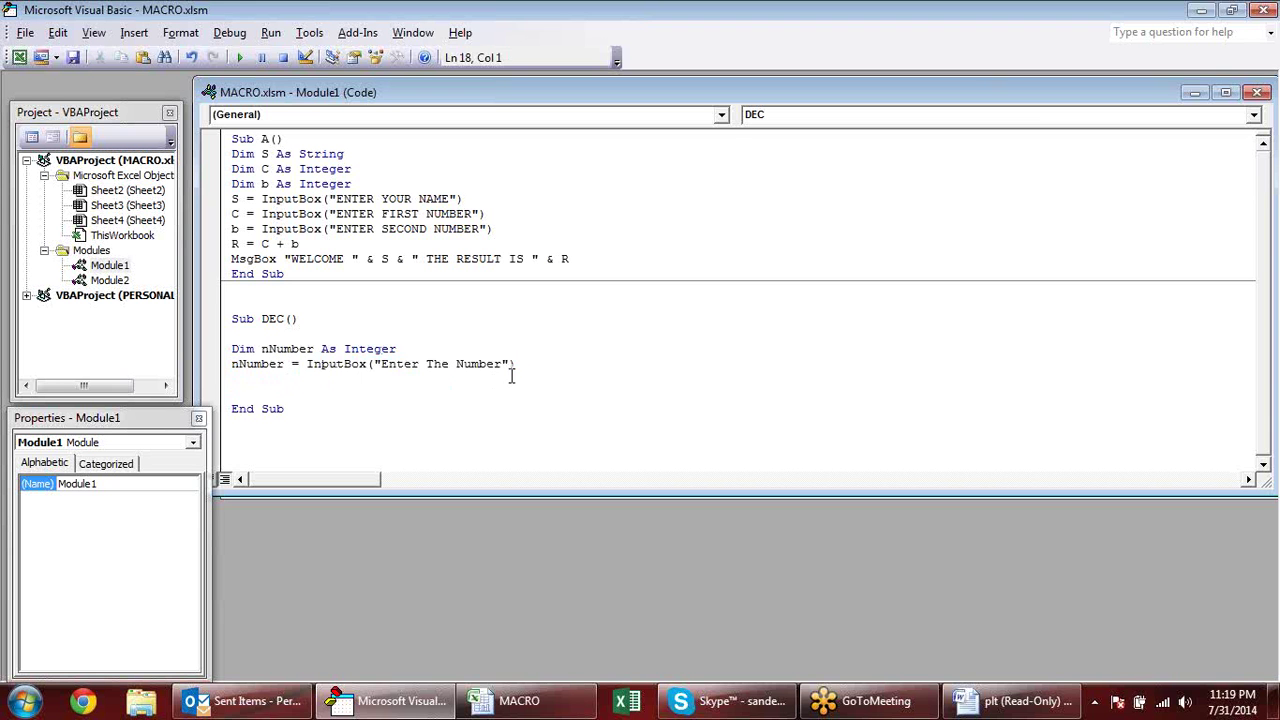
# Add a blank line after the InputBox line and begin a new line with if
pyautogui.click(522, 366)
pyautogui.hotkey('alt', 'Tab')
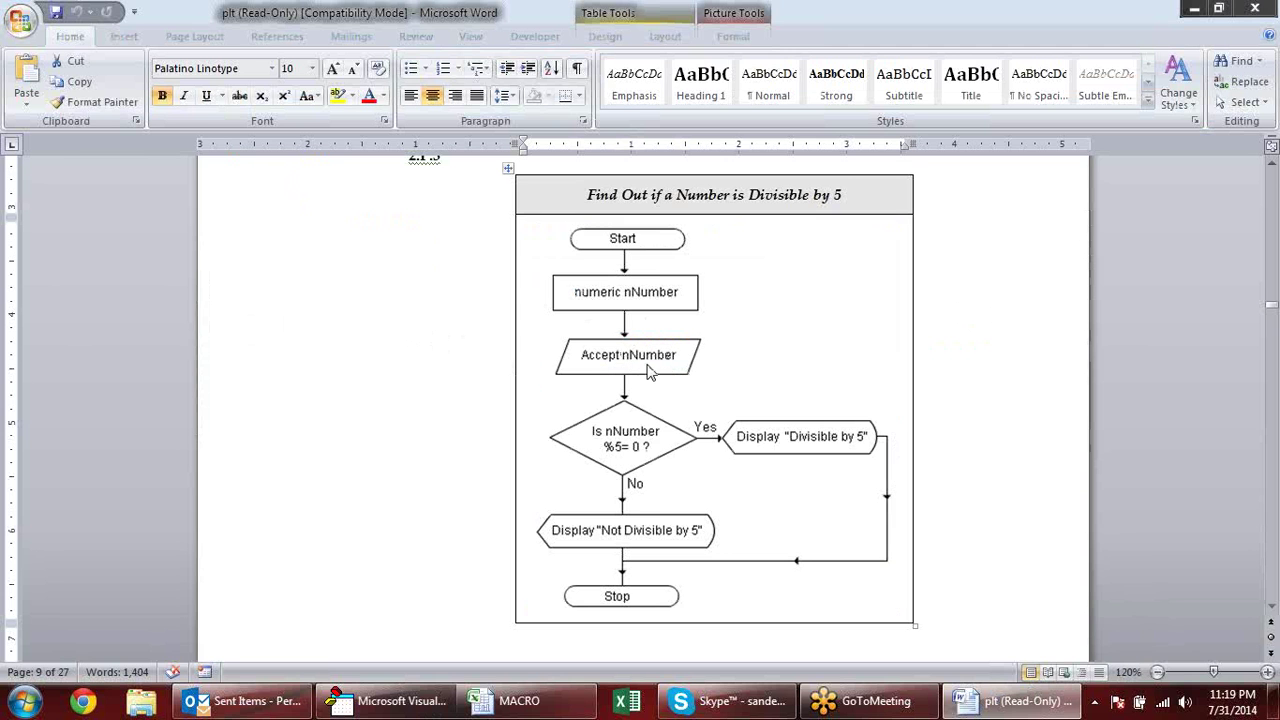
pyautogui.hotkey('alt', 'Tab')
pyautogui.press('Return')
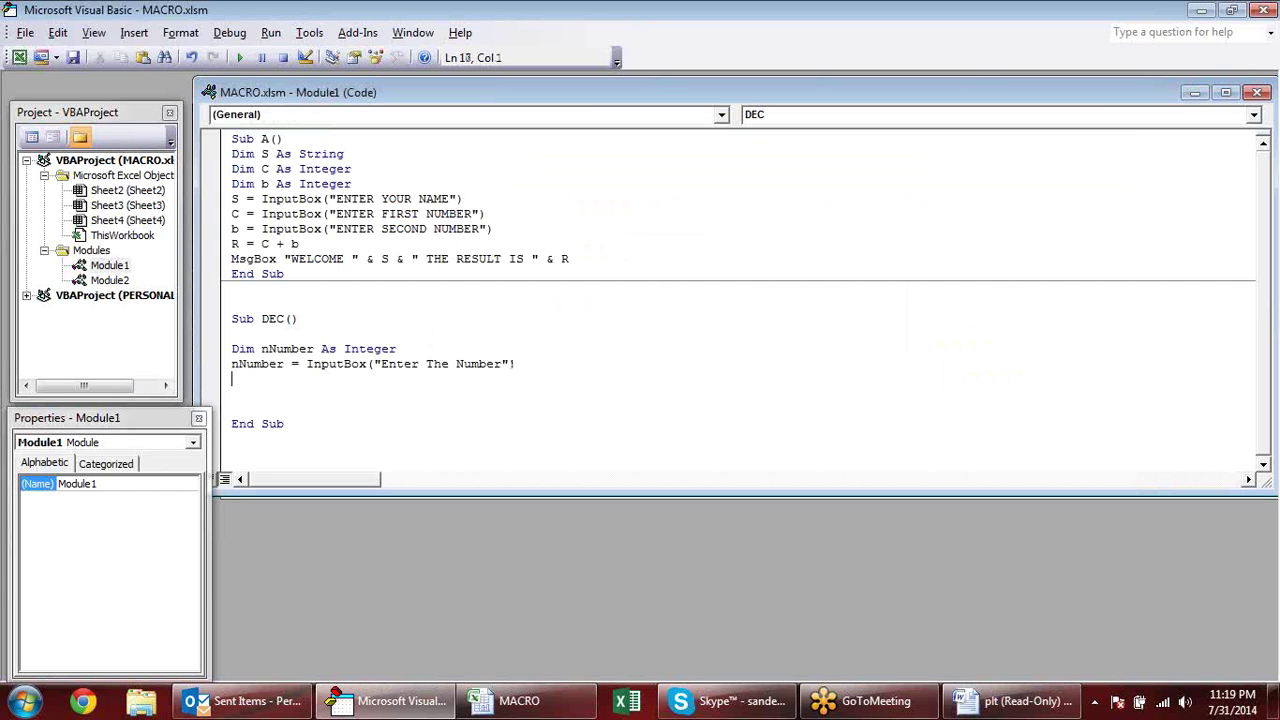
pyautogui.press('Return')
pyautogui.write('if')
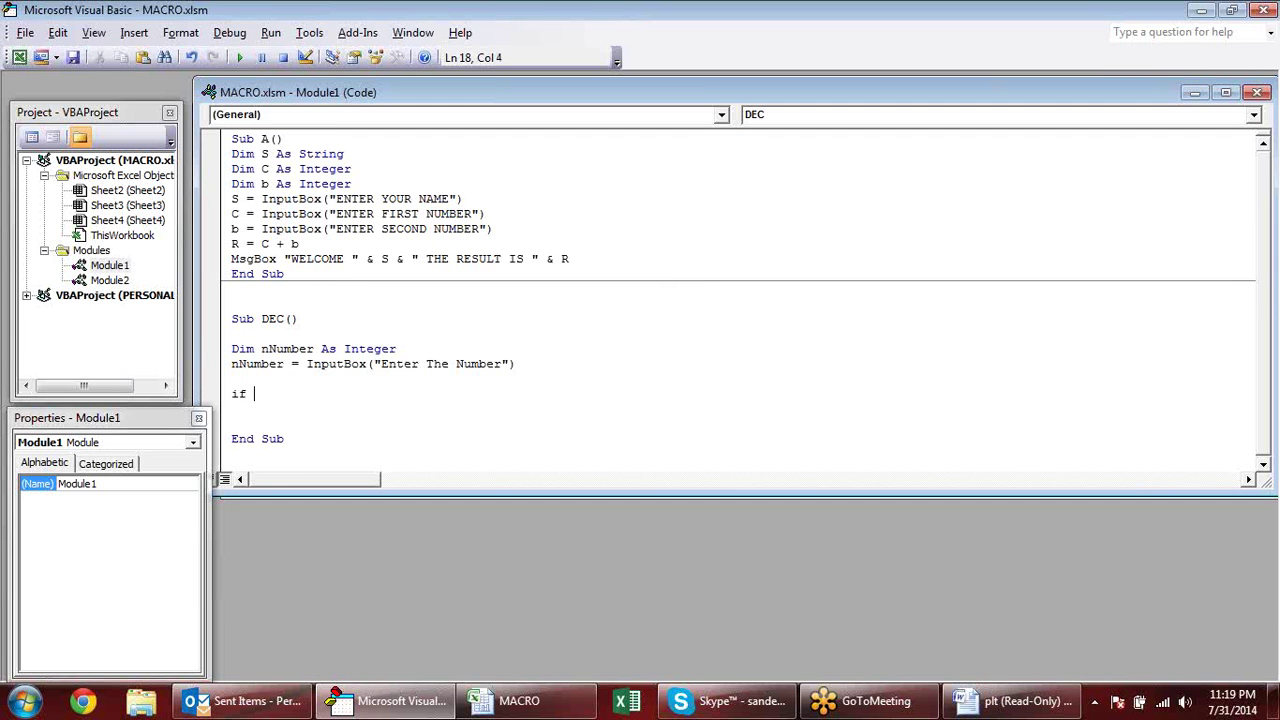
# Complete the condition line as If nNumber Mod 5 = 0 Then
pyautogui.hotkey('alt', 'Tab')
pyautogui.hotkey('alt', 'Tab')
pyautogui.write('nNumber mod')
pyautogui.write('5')
pyautogui.write('= 0')
pyautogui.click(563, 366)
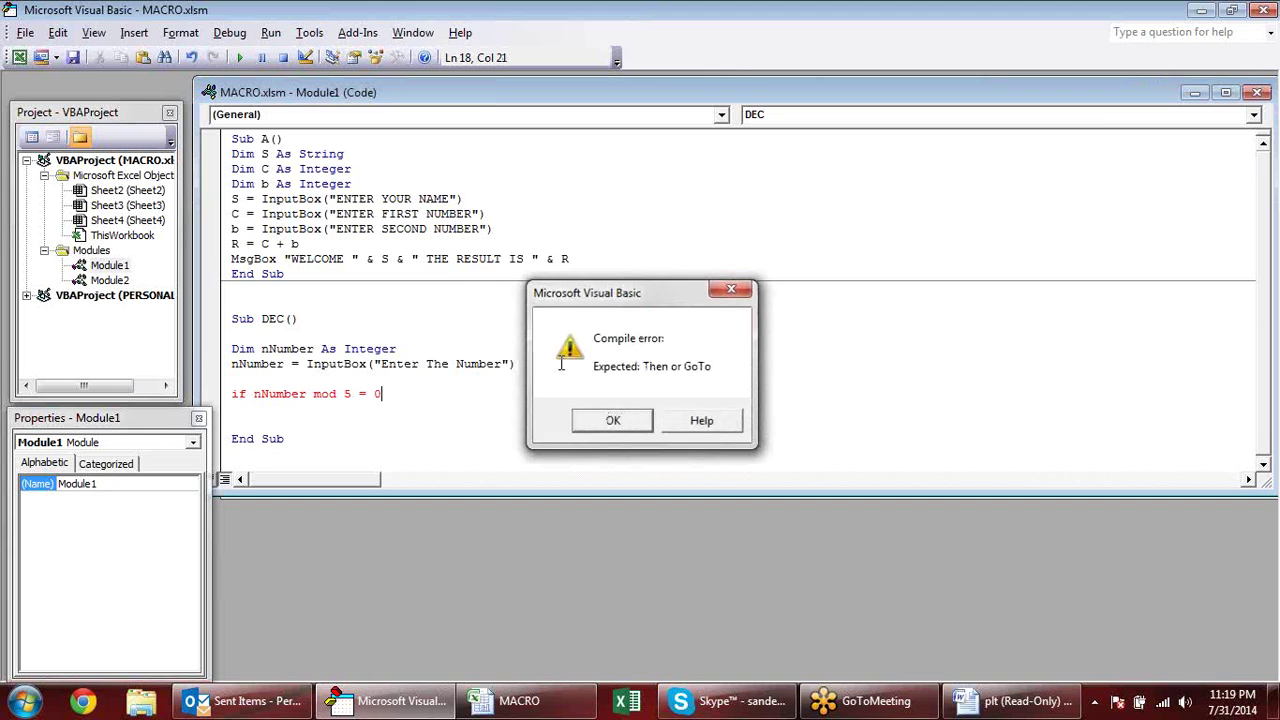
pyautogui.press('Return')
pyautogui.write('then')
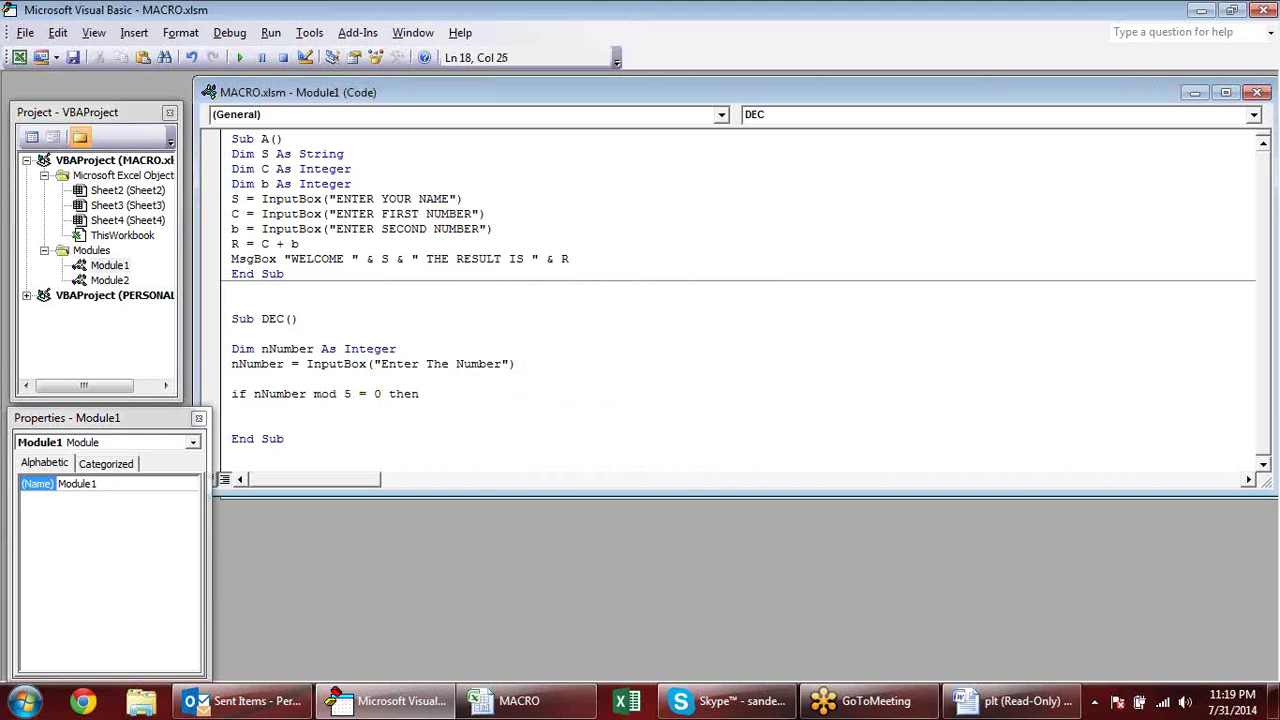
pyautogui.press('Return')
# Add the Else and End If lines to close the If block
pyautogui.press('Return')
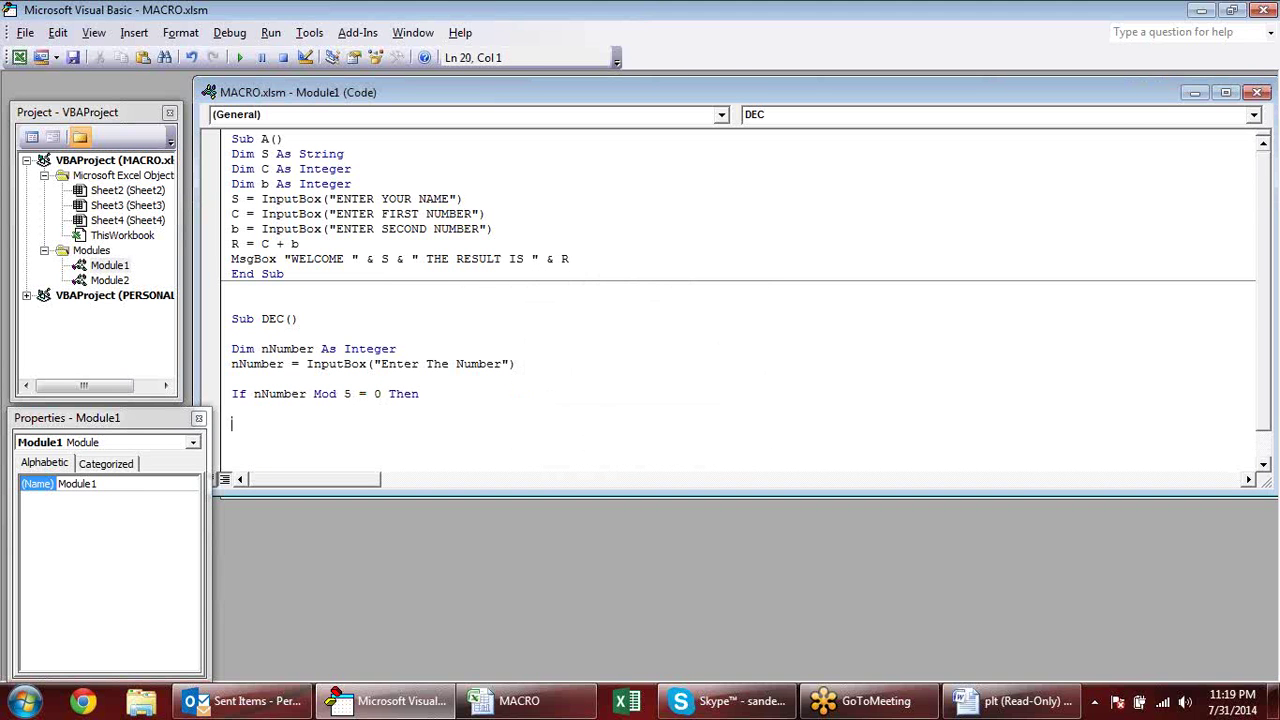
pyautogui.write('else')
pyautogui.press('Return')
pyautogui.press('Return')
pyautogui.write('end if')
pyautogui.click(232, 439)
pyautogui.click(364, 397)
pyautogui.scroll(-2, 362, 398)
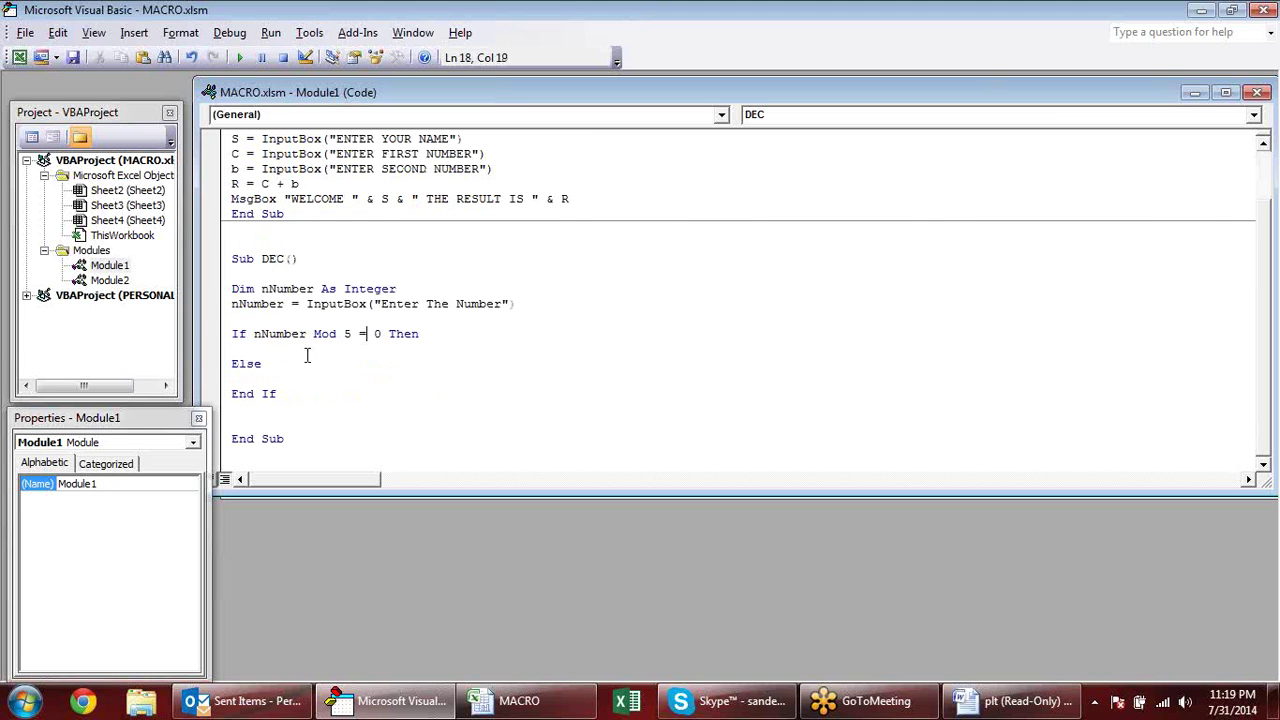
pyautogui.moveTo(231, 334); pyautogui.dragTo(303, 395)
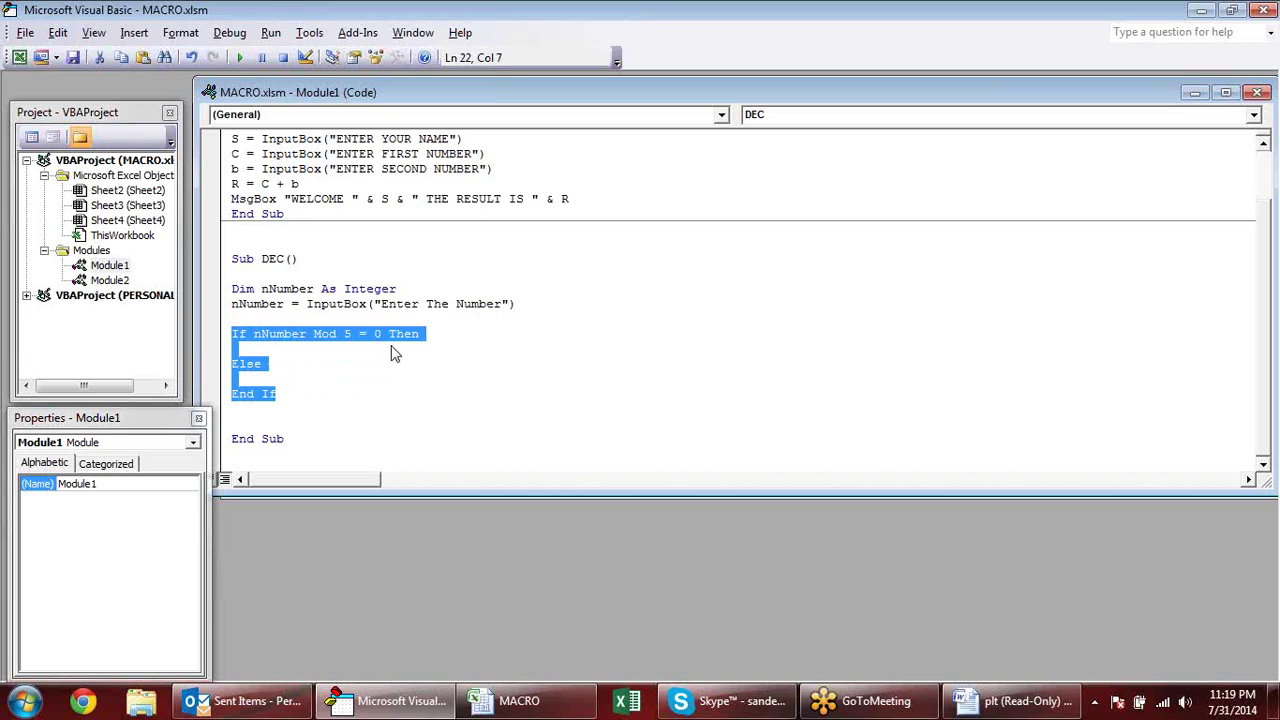
pyautogui.moveTo(382, 336); pyautogui.dragTo(257, 345)
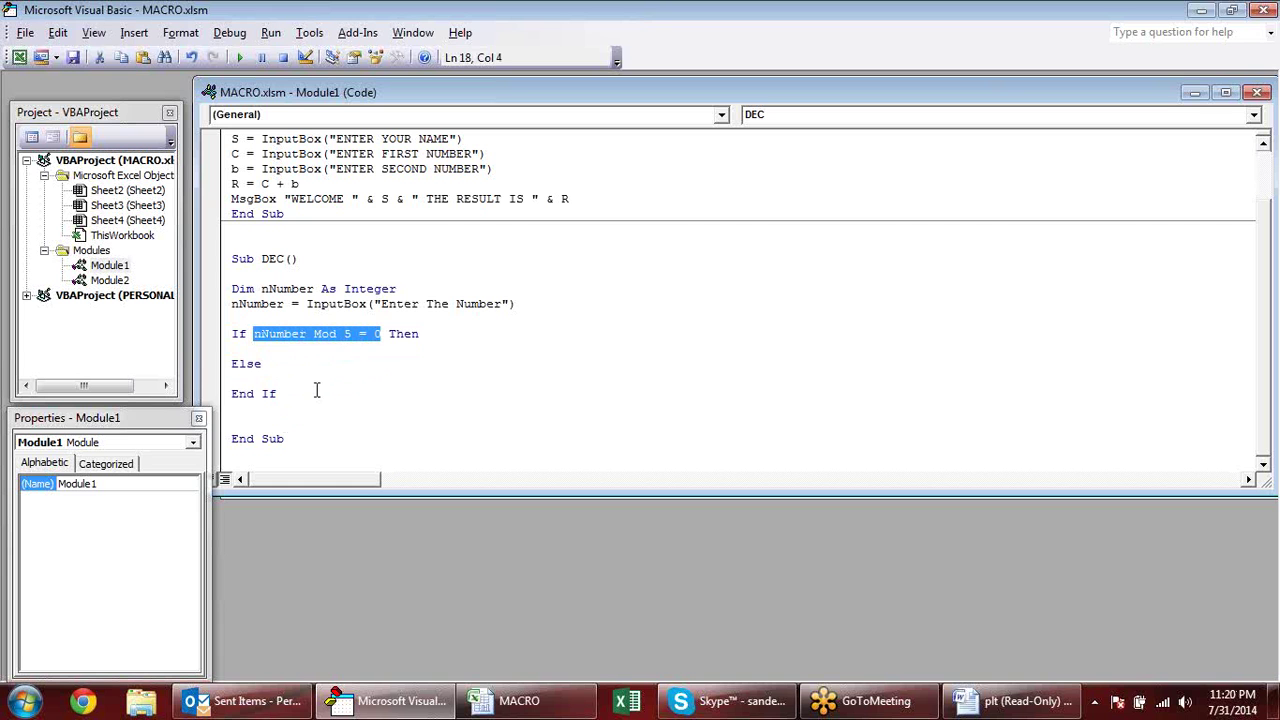
pyautogui.moveTo(246, 333); pyautogui.dragTo(430, 332)
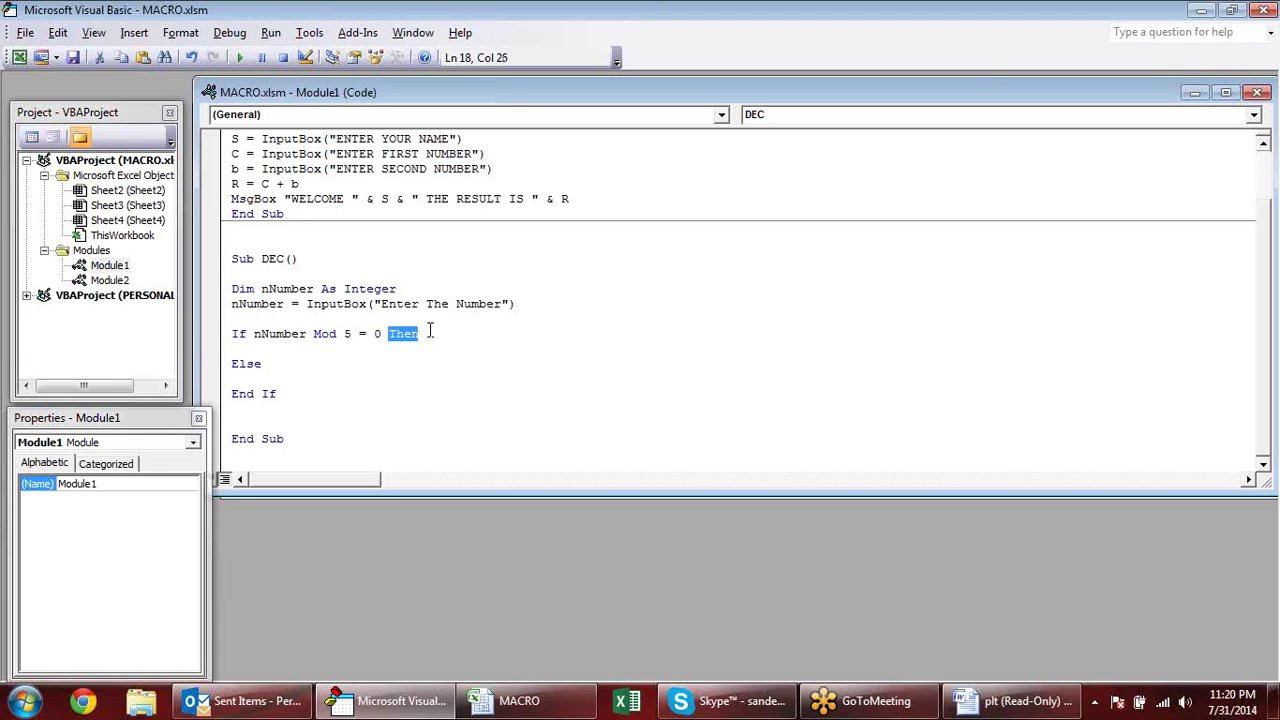
pyautogui.click(324, 346)
pyautogui.press('Tab')
pyautogui.write('msgbox')
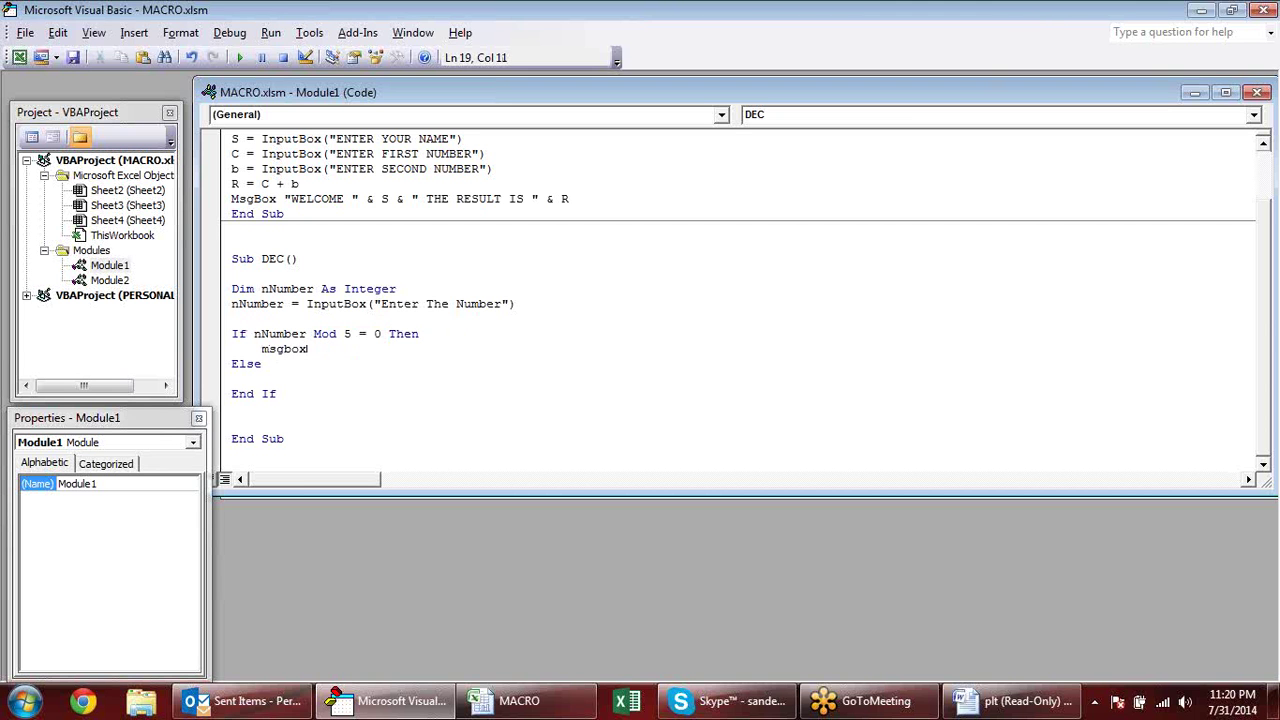
pyautogui.write(' "')
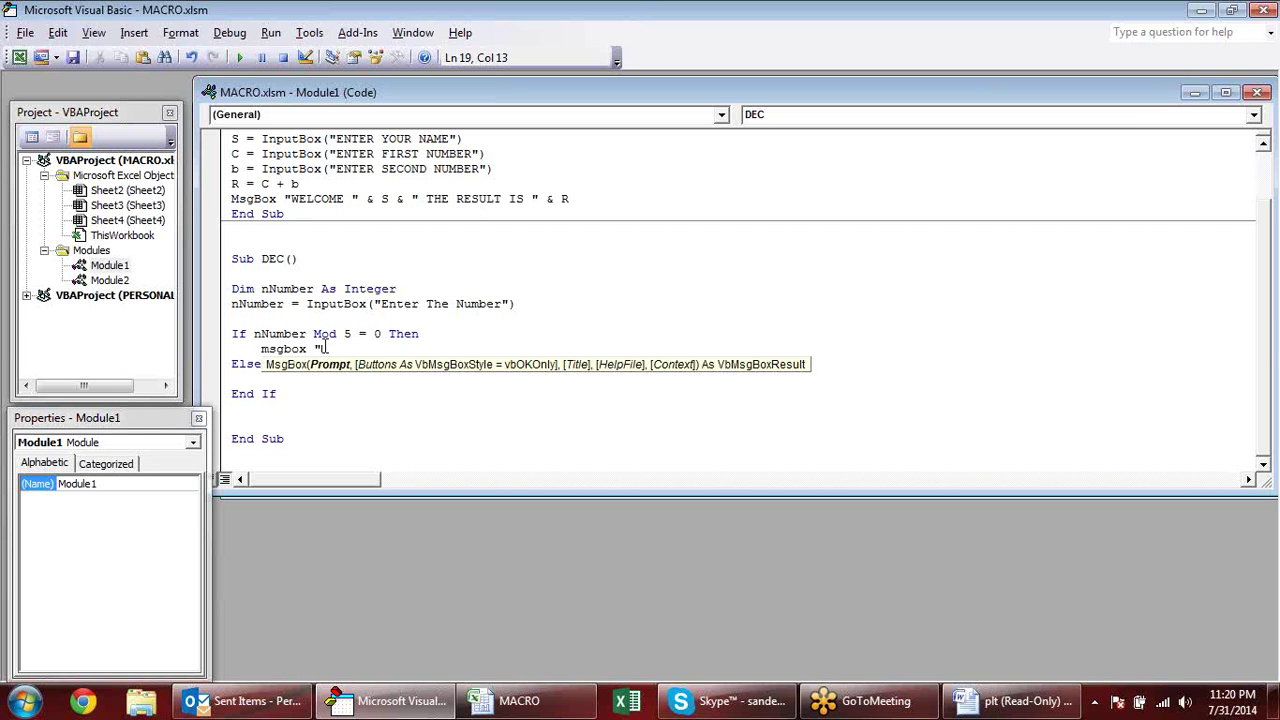
pyautogui.write('Divisible by 5"')
pyautogui.press('Down')
pyautogui.press('Down')
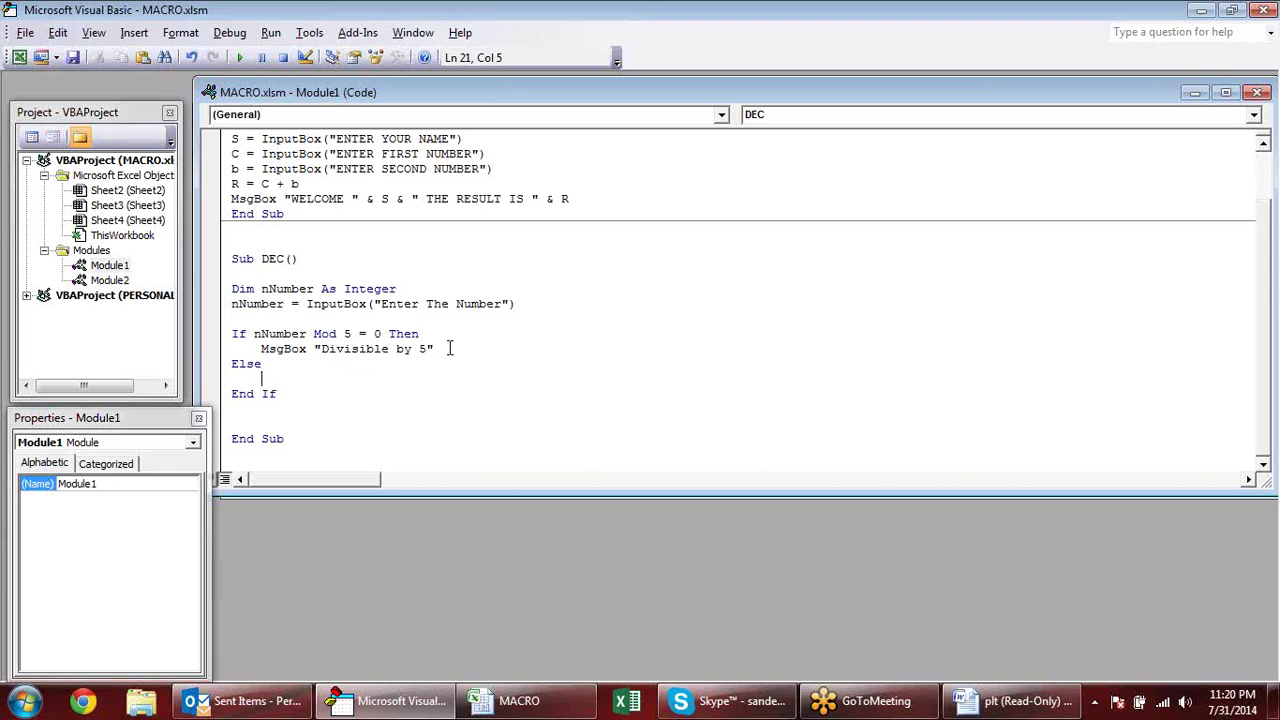
pyautogui.moveTo(440, 349); pyautogui.dragTo(262, 355)
pyautogui.hotkey('ctrl', 'c')
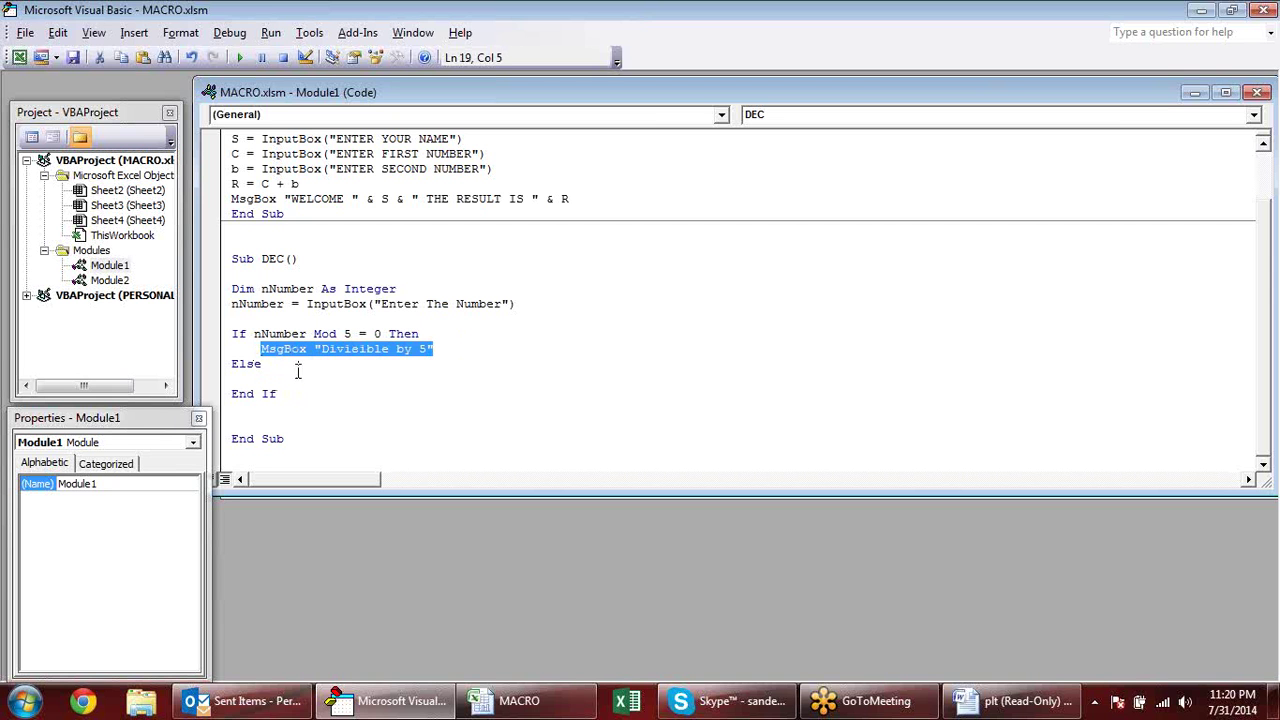
pyautogui.click(291, 376)
pyautogui.hotkey('ctrl', 'v')
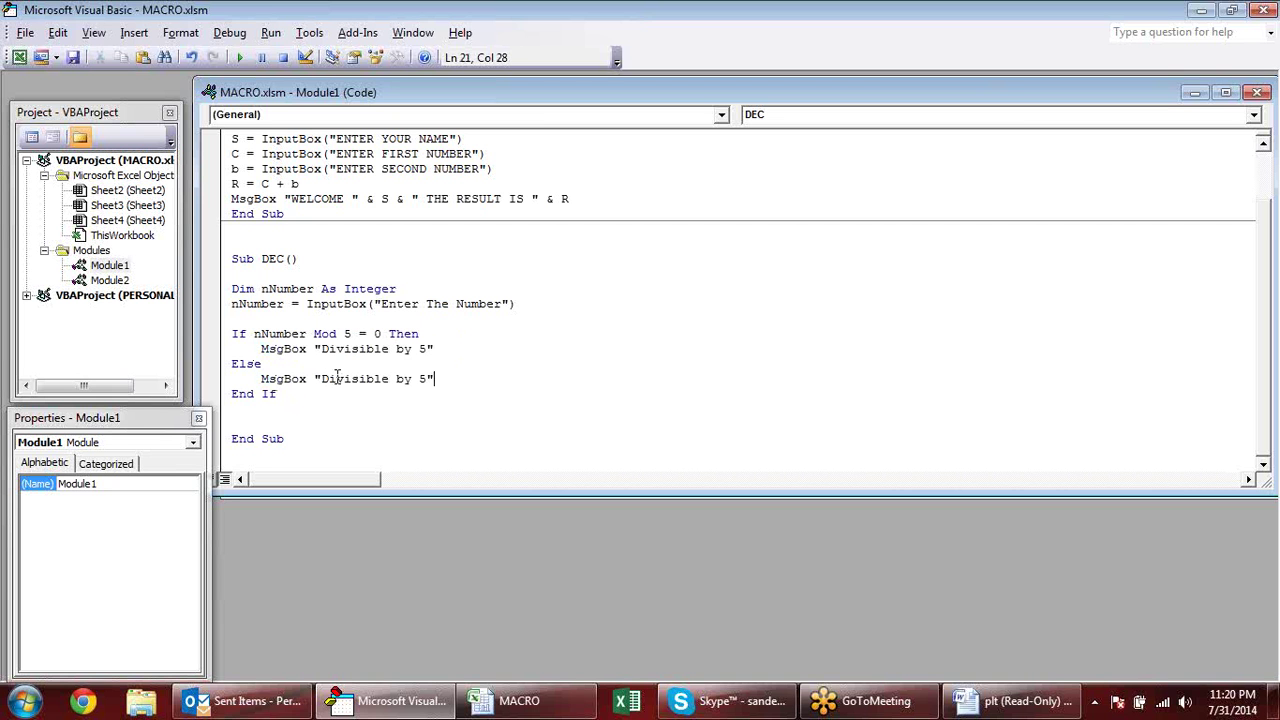
pyautogui.press('Left')
pyautogui.press('Left')
pyautogui.press('Left')
pyautogui.press('Left')
pyautogui.press('Left')
pyautogui.press('Left')
pyautogui.press('Left')
pyautogui.press('Left')
pyautogui.press('Left')
pyautogui.press('Left')
pyautogui.press('Left')
pyautogui.press('Left')
pyautogui.press('Left')
pyautogui.press('Left')
pyautogui.press('Left')
pyautogui.write('Not')
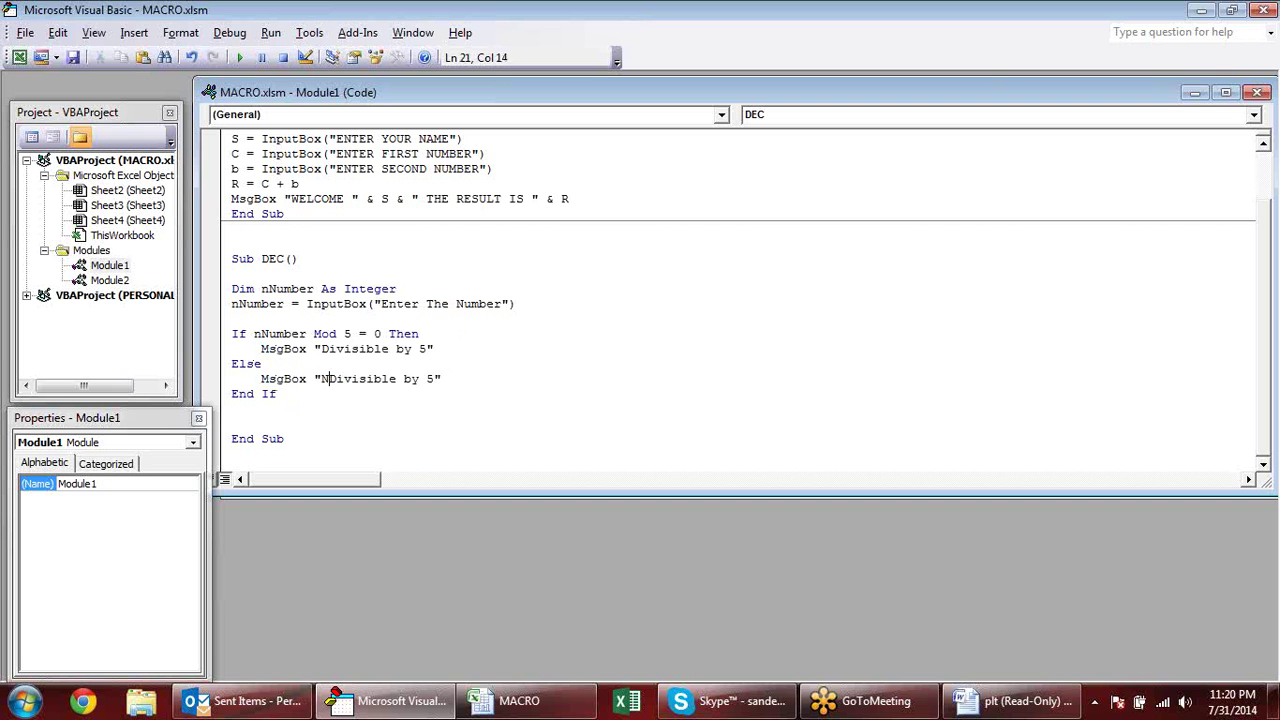
pyautogui.click(491, 378)
pyautogui.hotkey('alt', 'Tab')
pyautogui.hotkey('alt', 'Tab')
pyautogui.hotkey('alt', 'Tab')
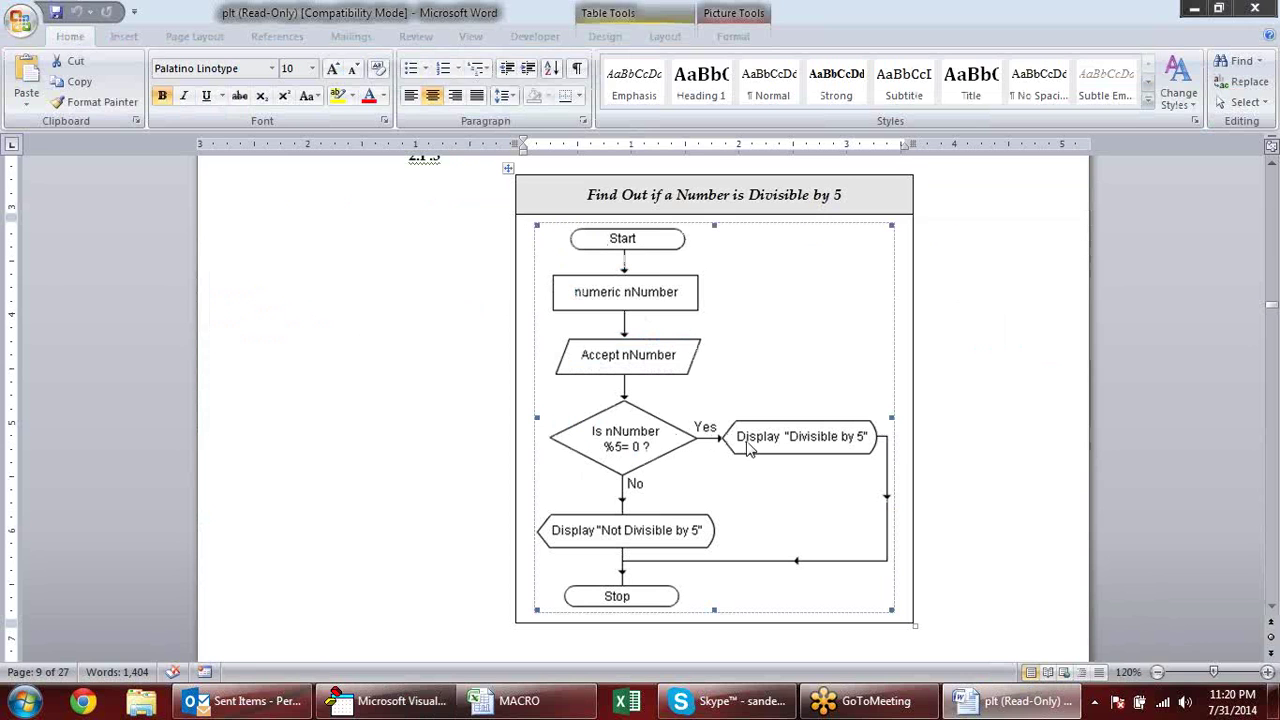
pyautogui.hotkey('alt', 'Tab')
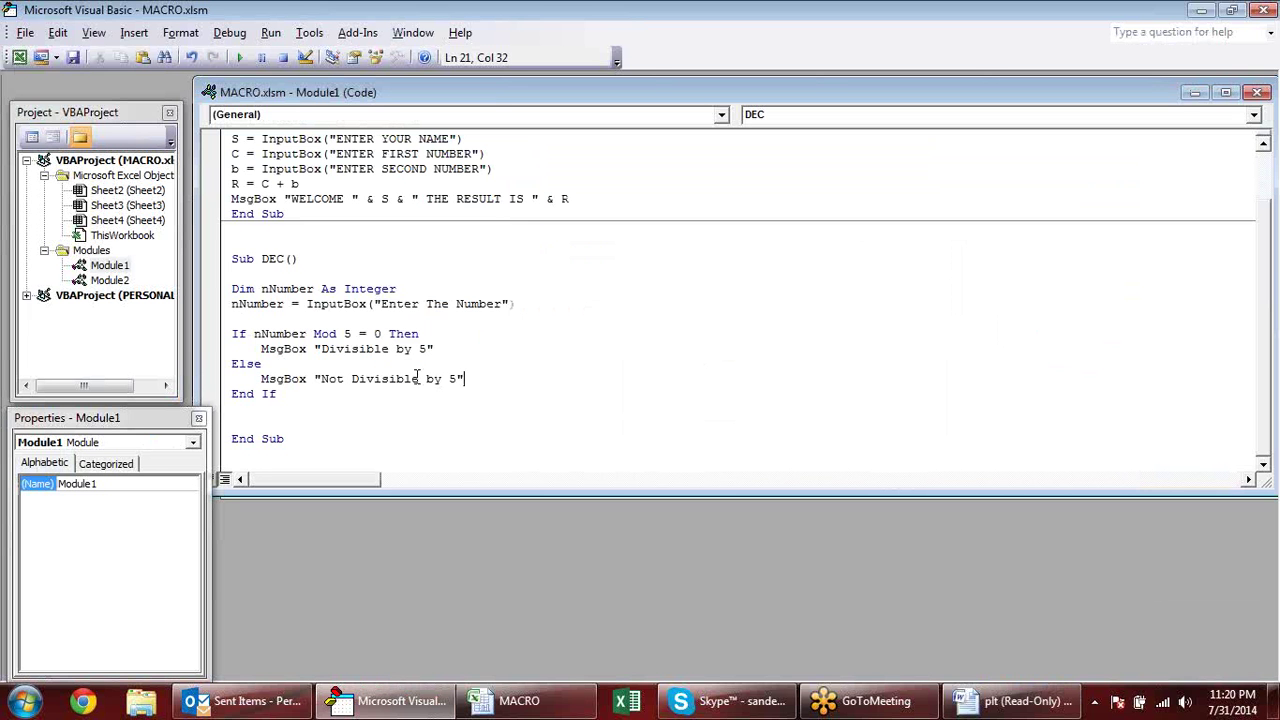
pyautogui.click(256, 349)
pyautogui.moveTo(260, 349); pyautogui.dragTo(457, 354)
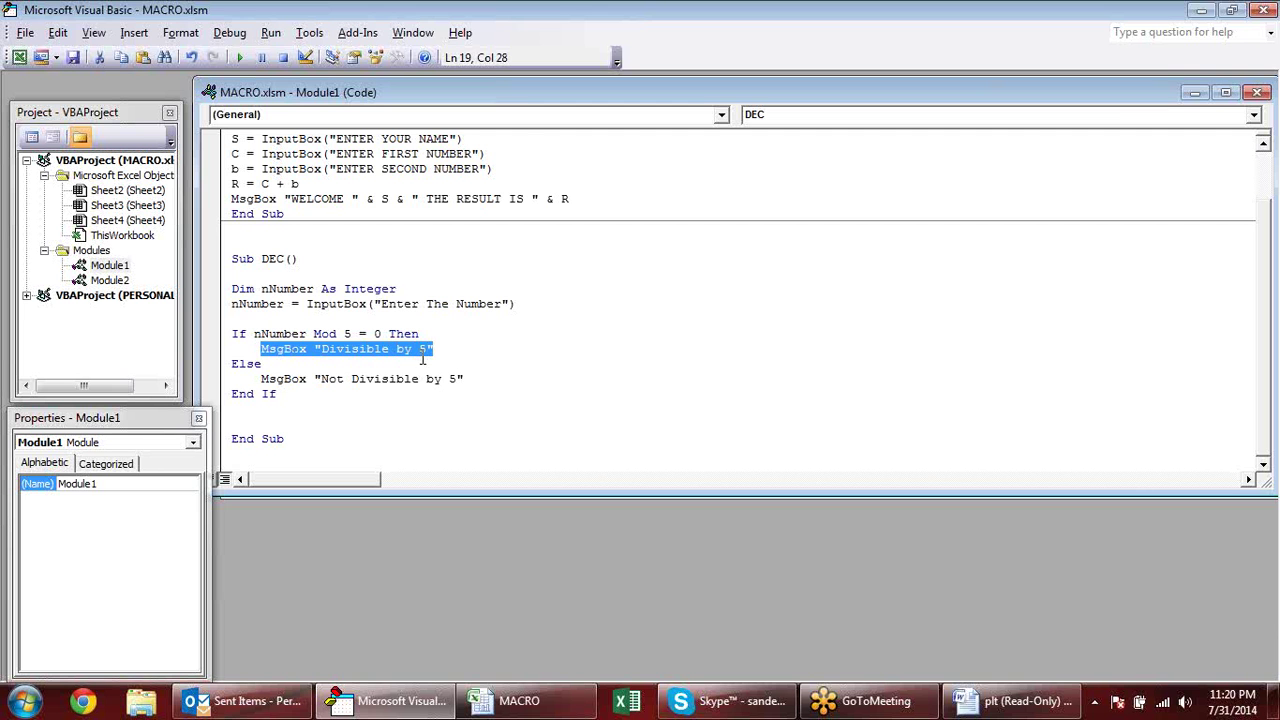
pyautogui.hotkey('alt', 'Tab')
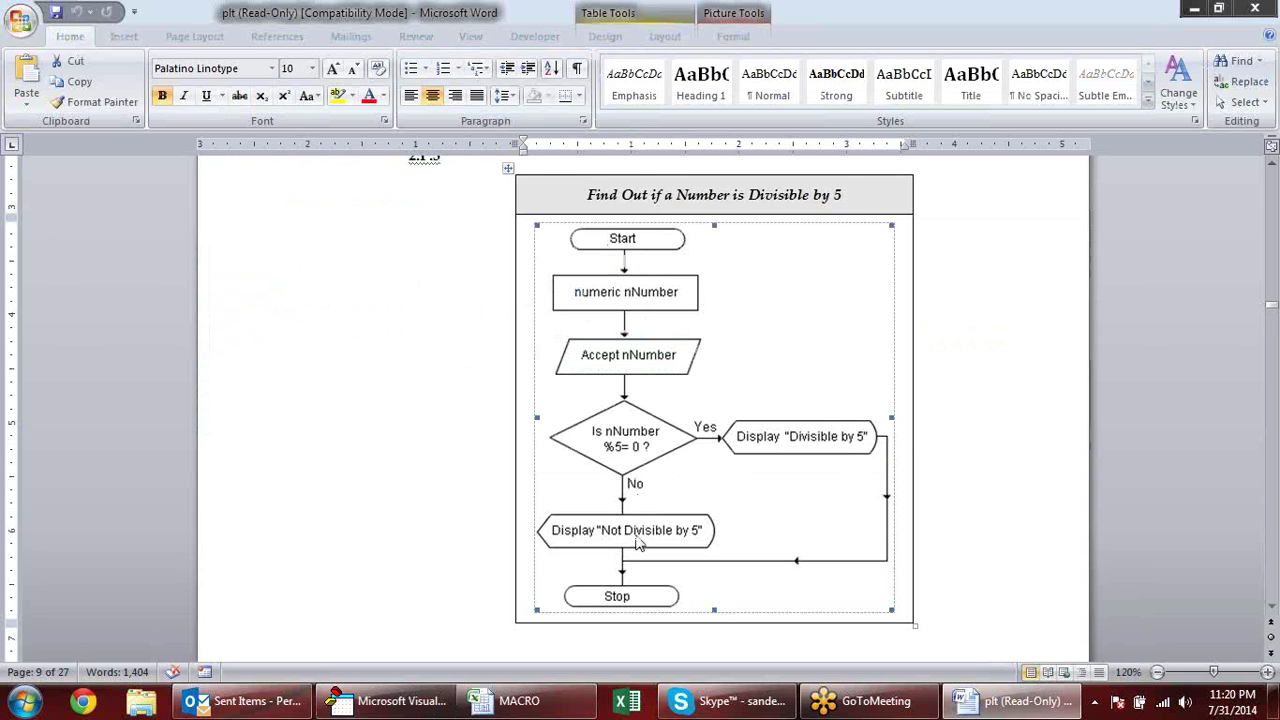
pyautogui.hotkey('alt', 'Tab')
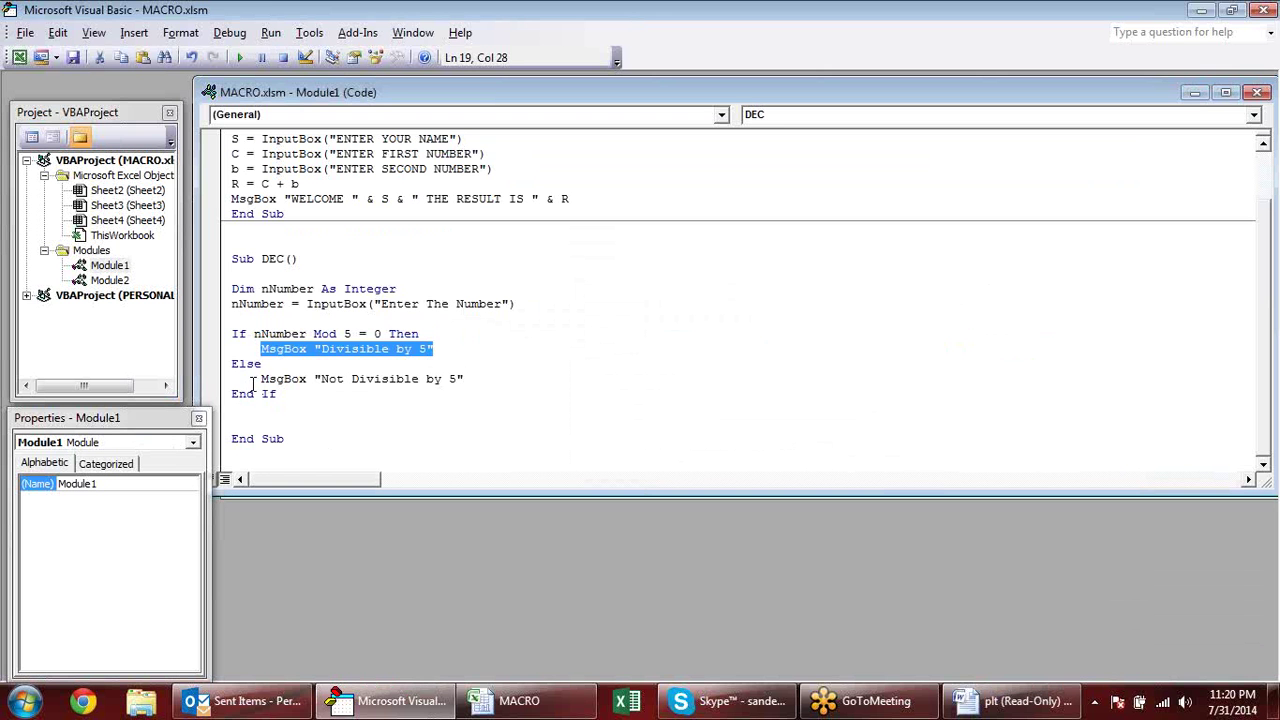
pyautogui.click(268, 366)
pyautogui.moveTo(262, 364); pyautogui.dragTo(470, 381)
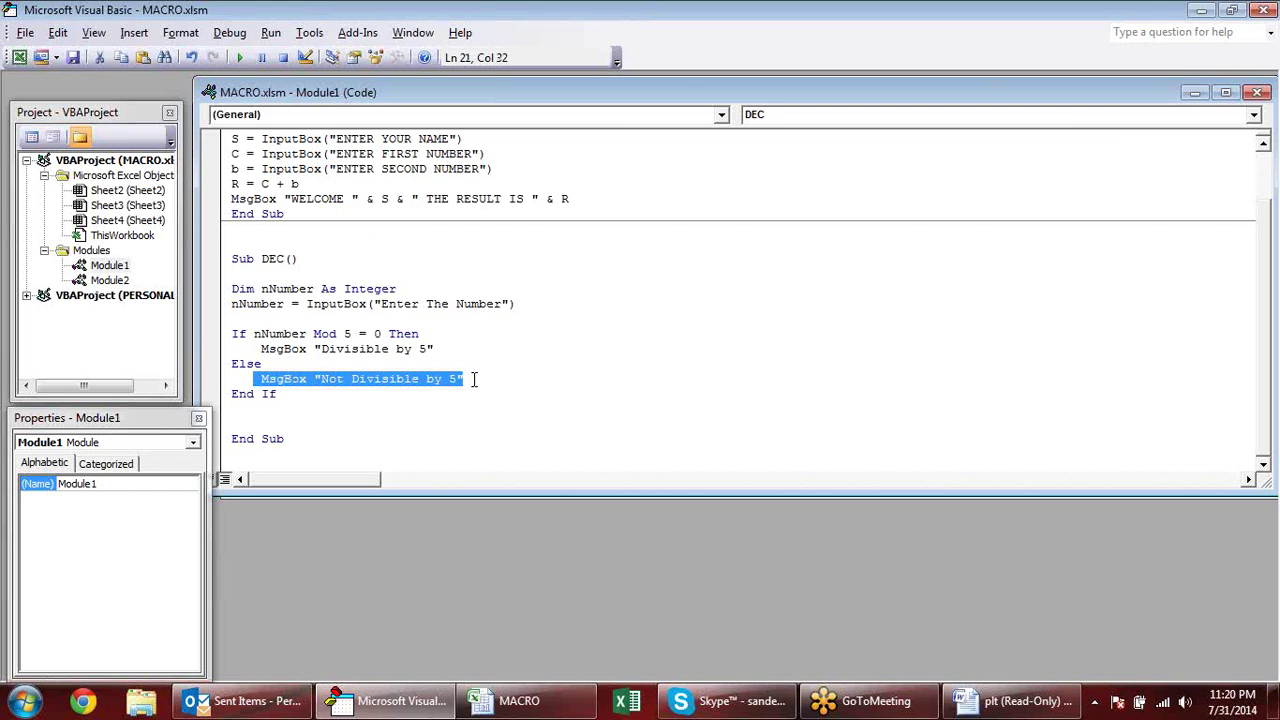
pyautogui.click(294, 442)
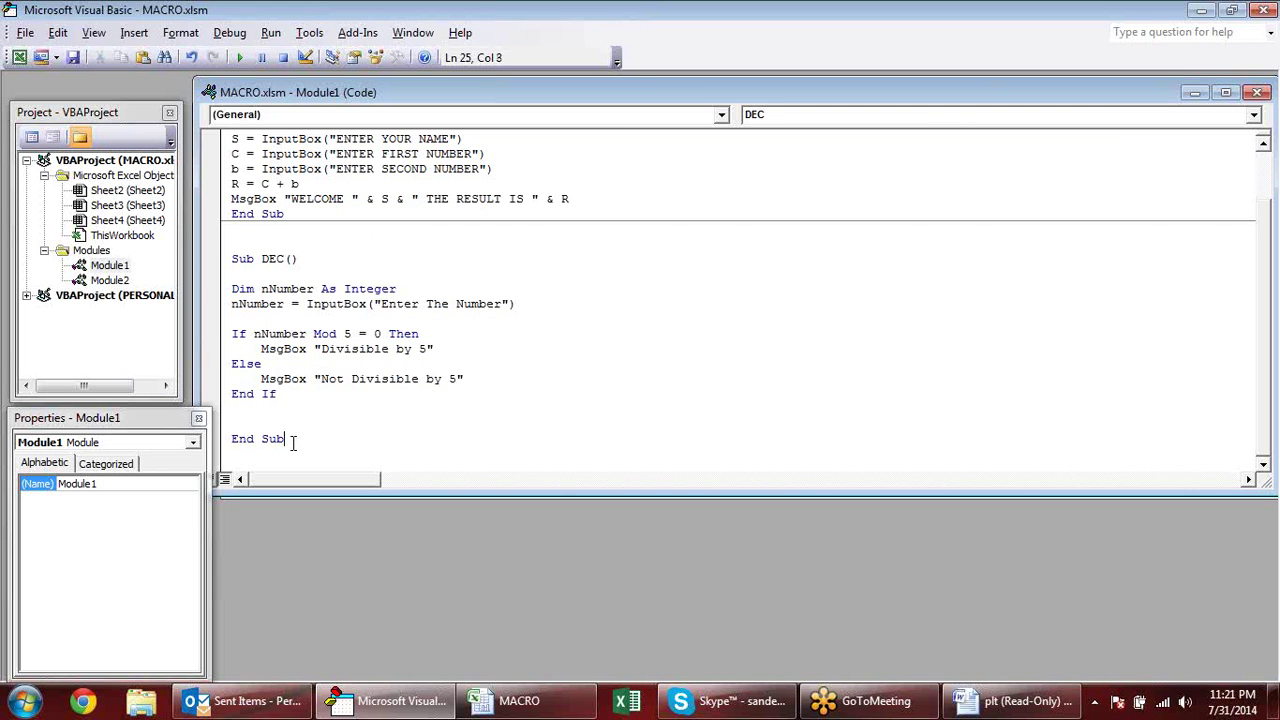
pyautogui.click(232, 334)
pyautogui.moveTo(277, 394); pyautogui.dragTo(232, 332)
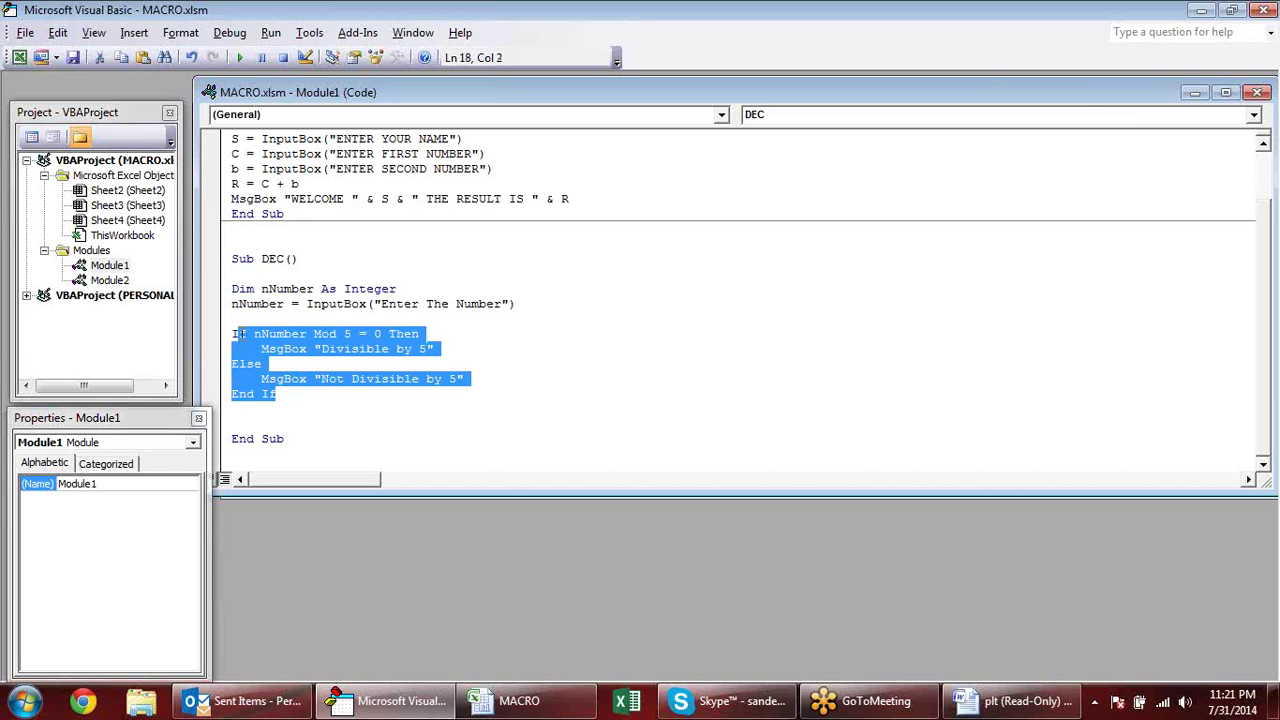
pyautogui.click(487, 413)
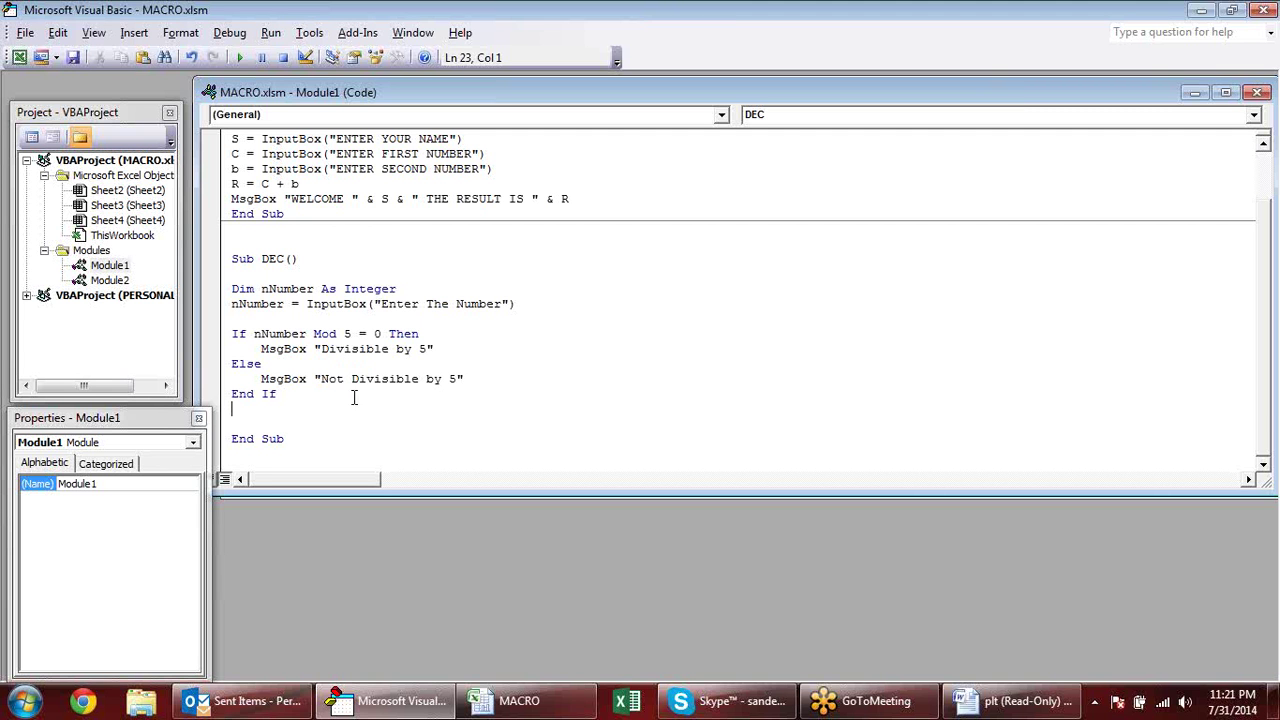
# Run DEC with 2 and dismiss the Divisible by 5 message
pyautogui.click(242, 58)
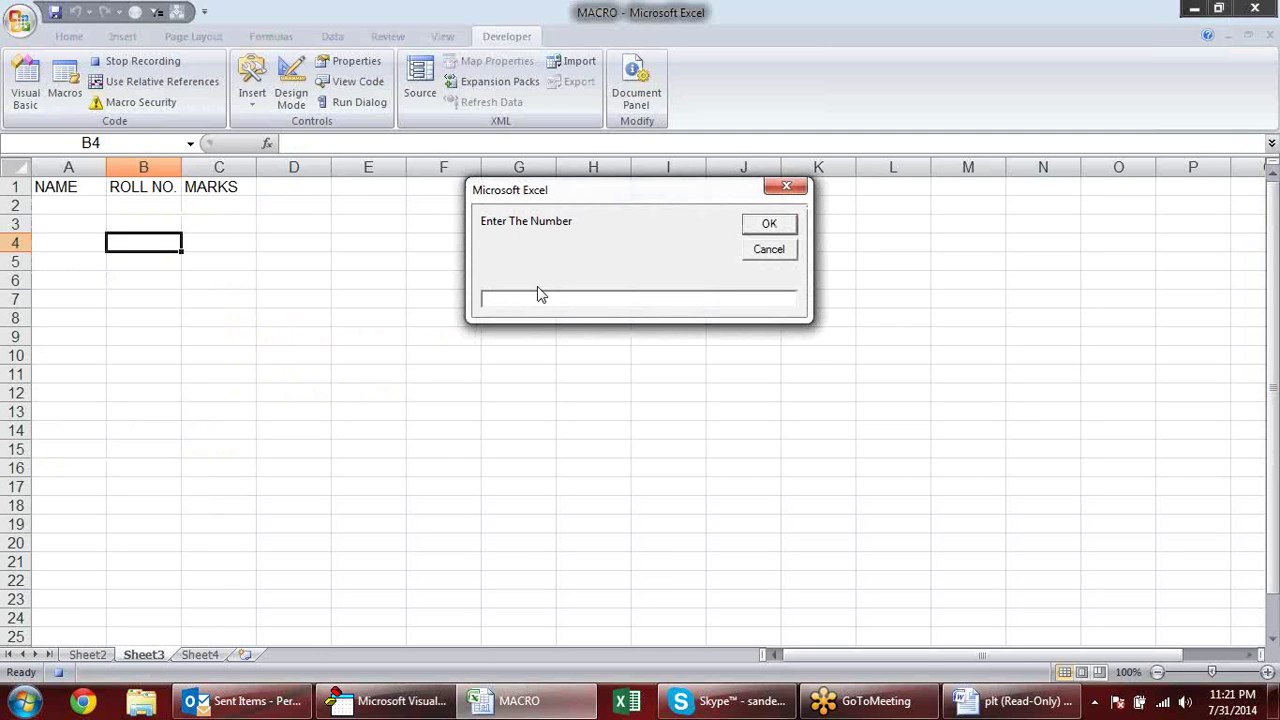
pyautogui.write('20')
pyautogui.click(769, 226)
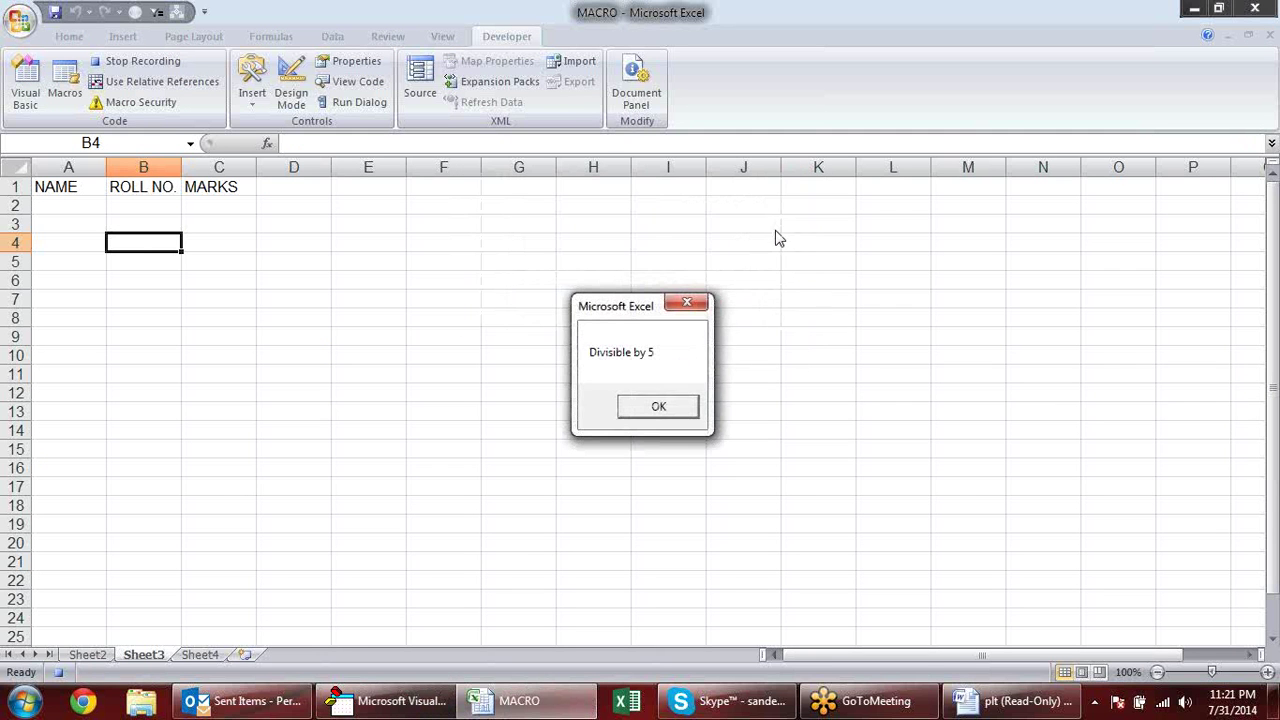
pyautogui.click(655, 414)
# Rerun DEC with 21 and dismiss the Not Divisible by 5 message
pyautogui.click(336, 320)
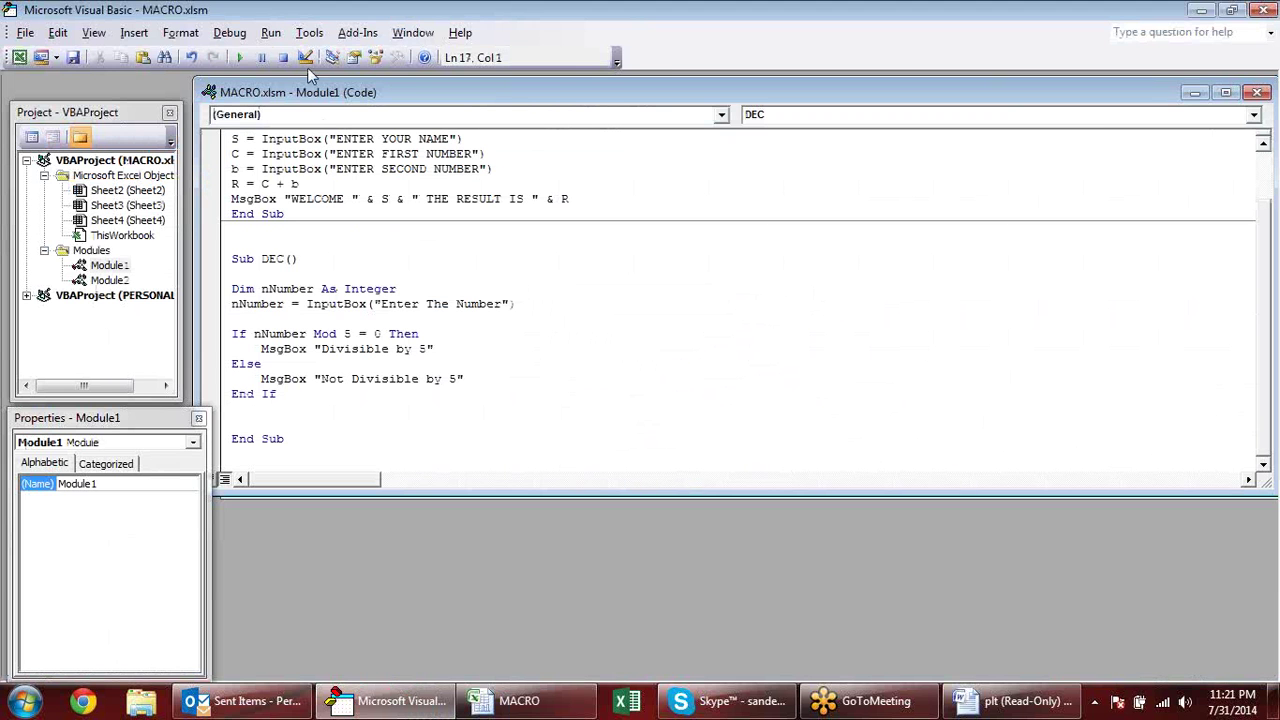
pyautogui.click(239, 57)
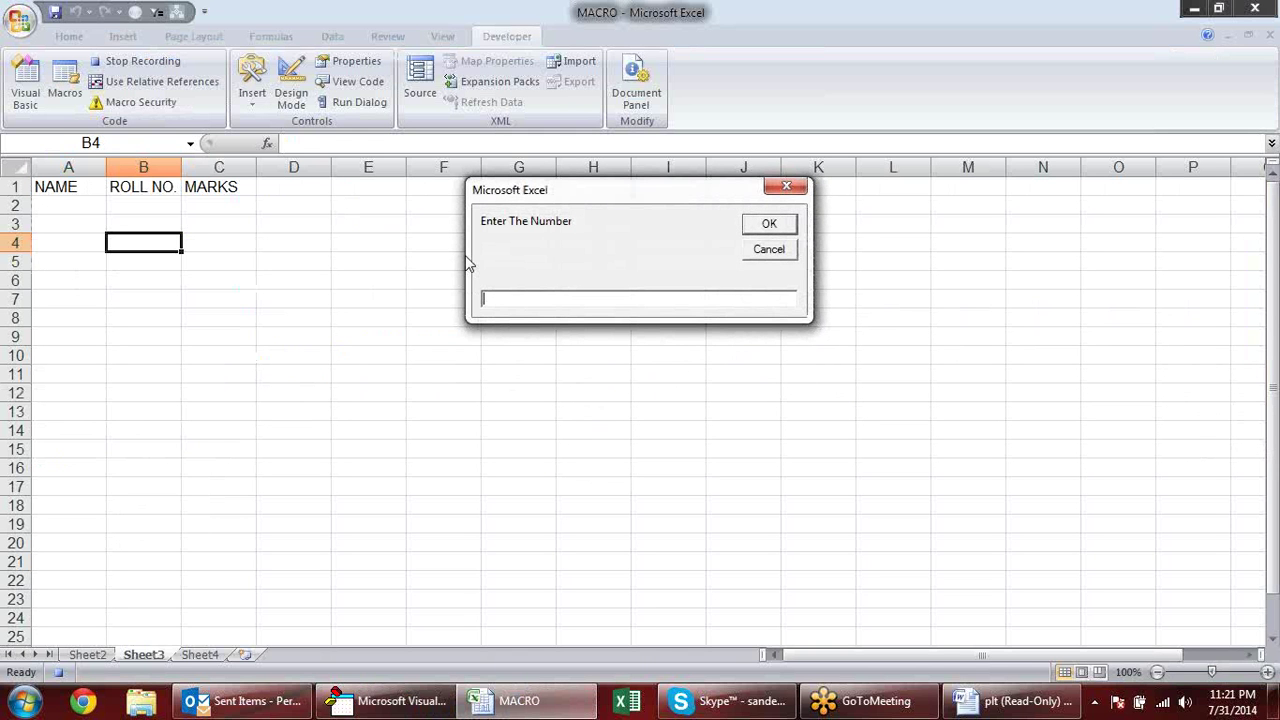
pyautogui.write('21')
pyautogui.click(768, 224)
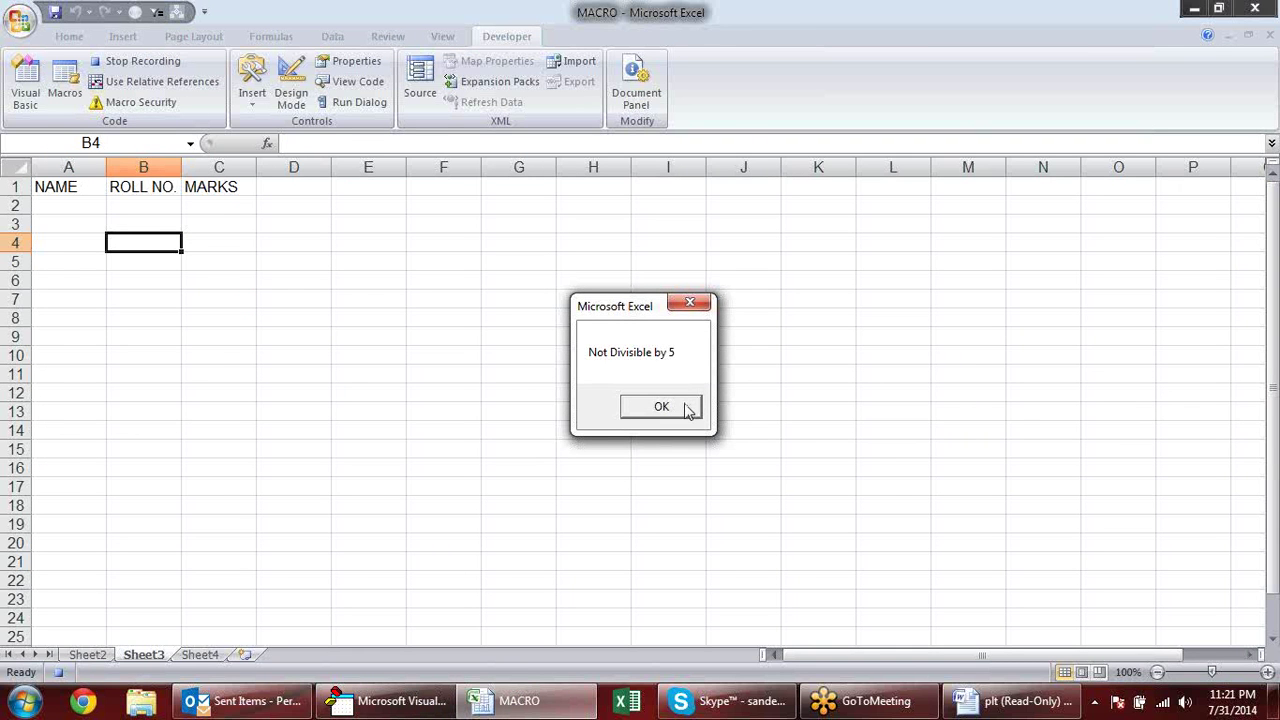
pyautogui.click(688, 410)
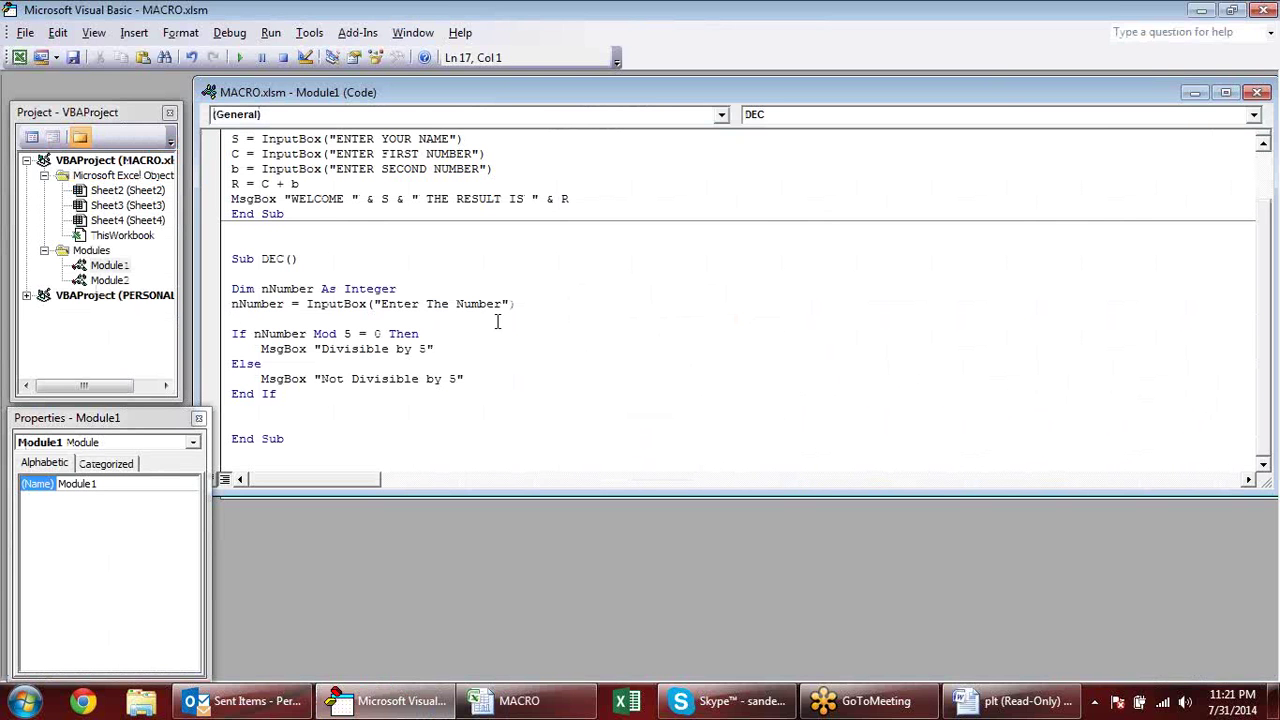
# Begin stepping through DEC with F8 and enter 21 at the InputBox
pyautogui.click(268, 275)
pyautogui.press('F8')
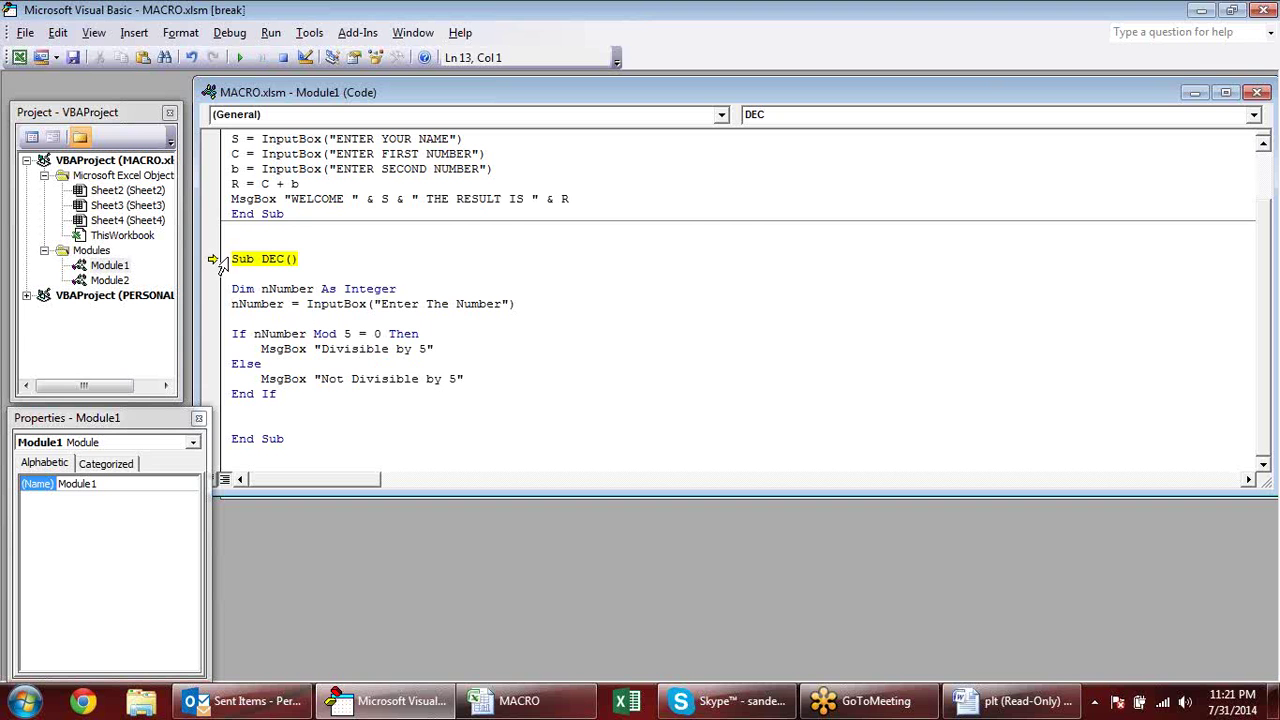
pyautogui.press('F8')
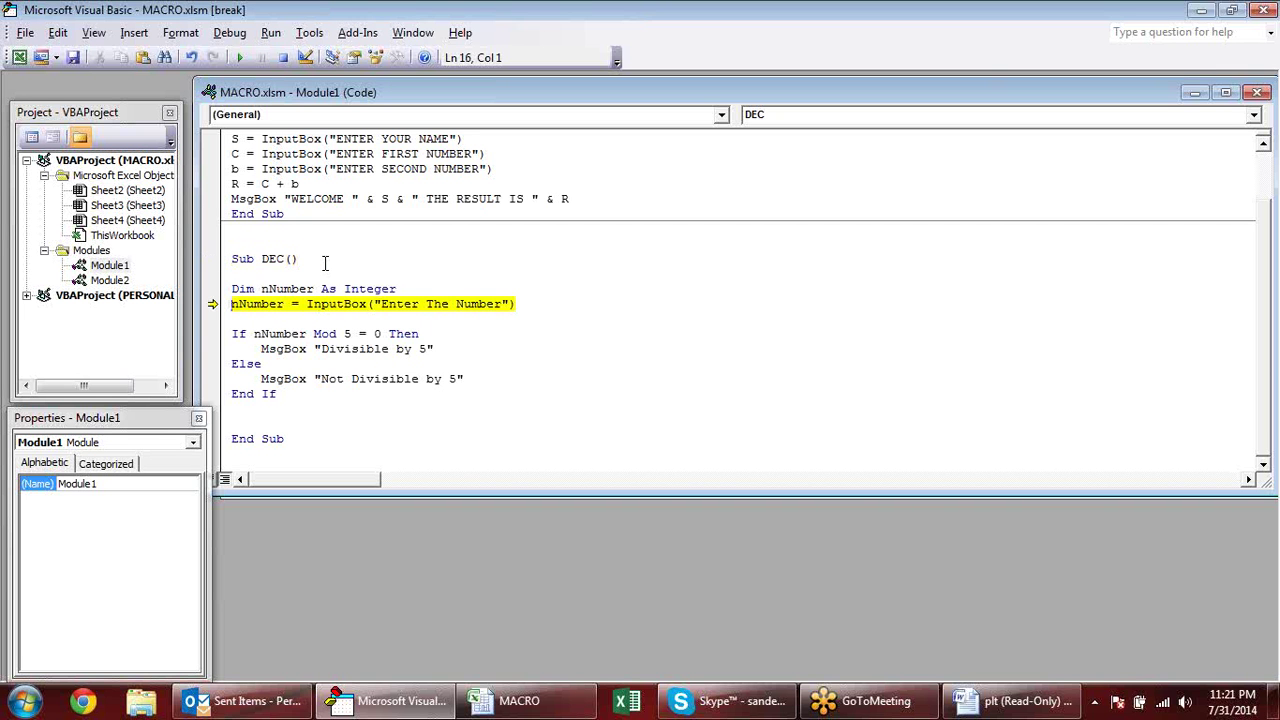
pyautogui.moveTo(282, 304)
pyautogui.press('F8')
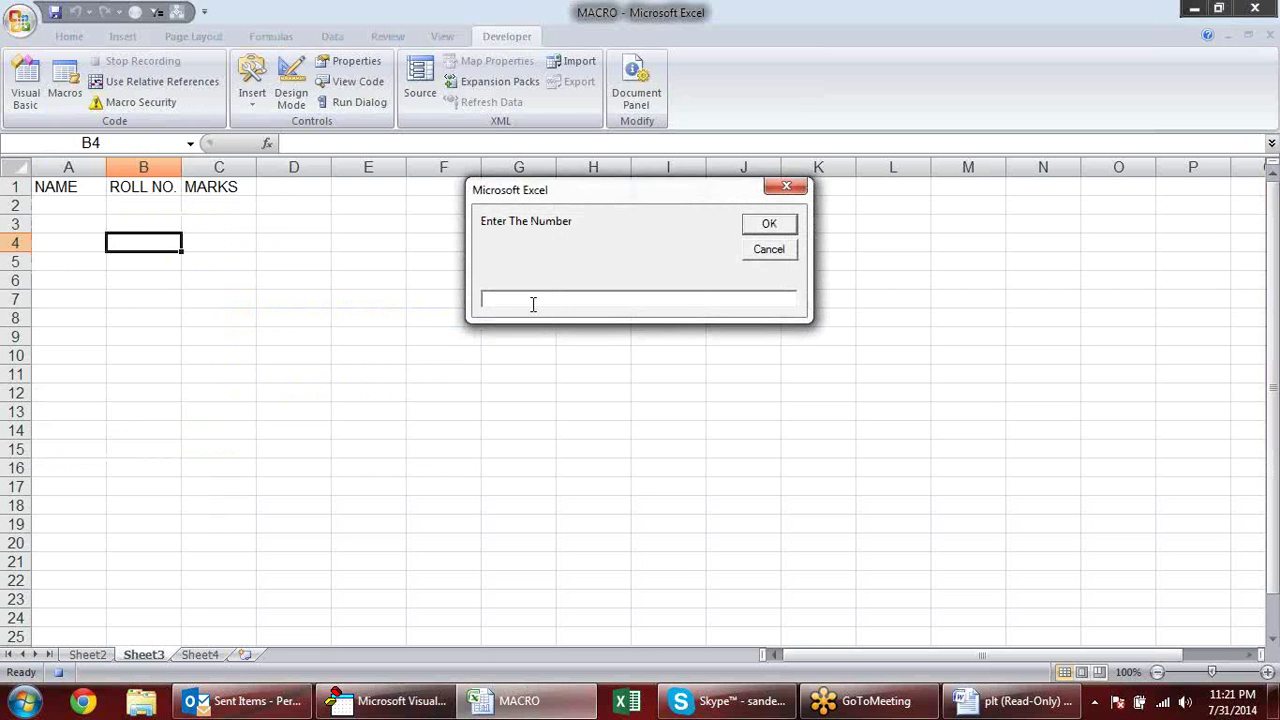
pyautogui.write('21')
pyautogui.click(778, 228)
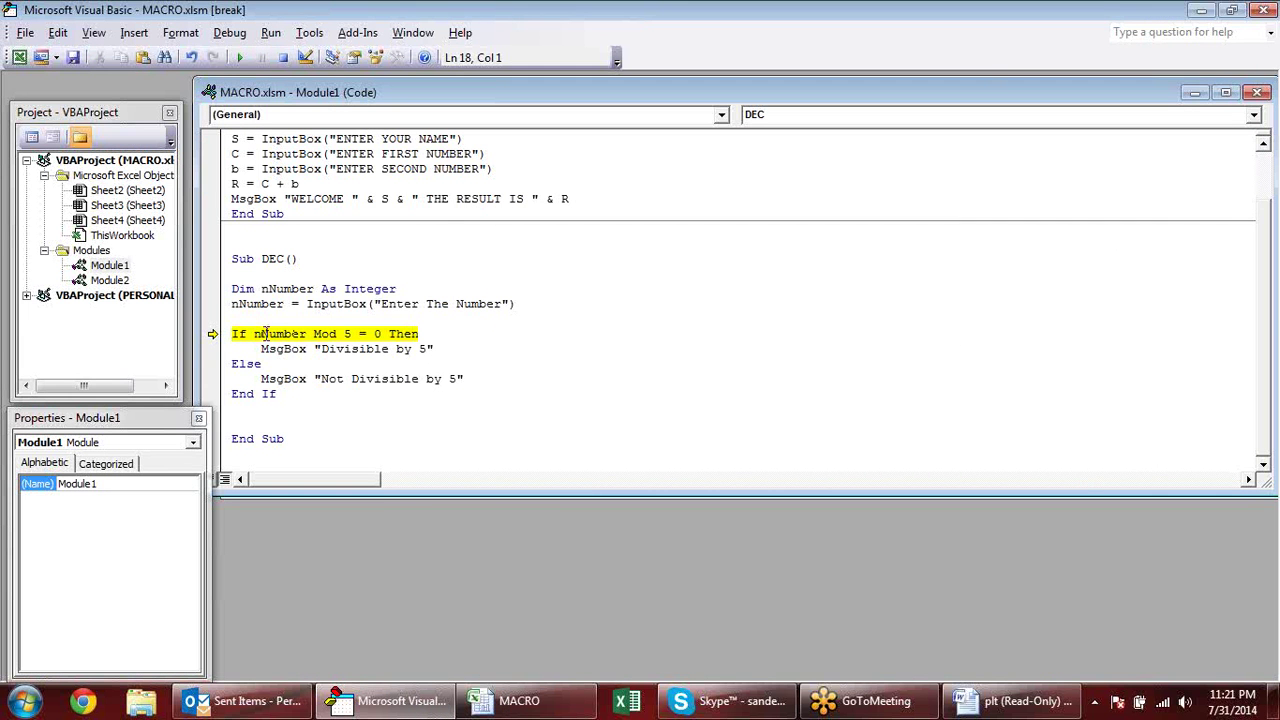
# Check nNumber's value, step through the Else branch showing Not Divisible by 5, and finish
pyautogui.moveTo(301, 333)
pyautogui.moveTo(287, 333)
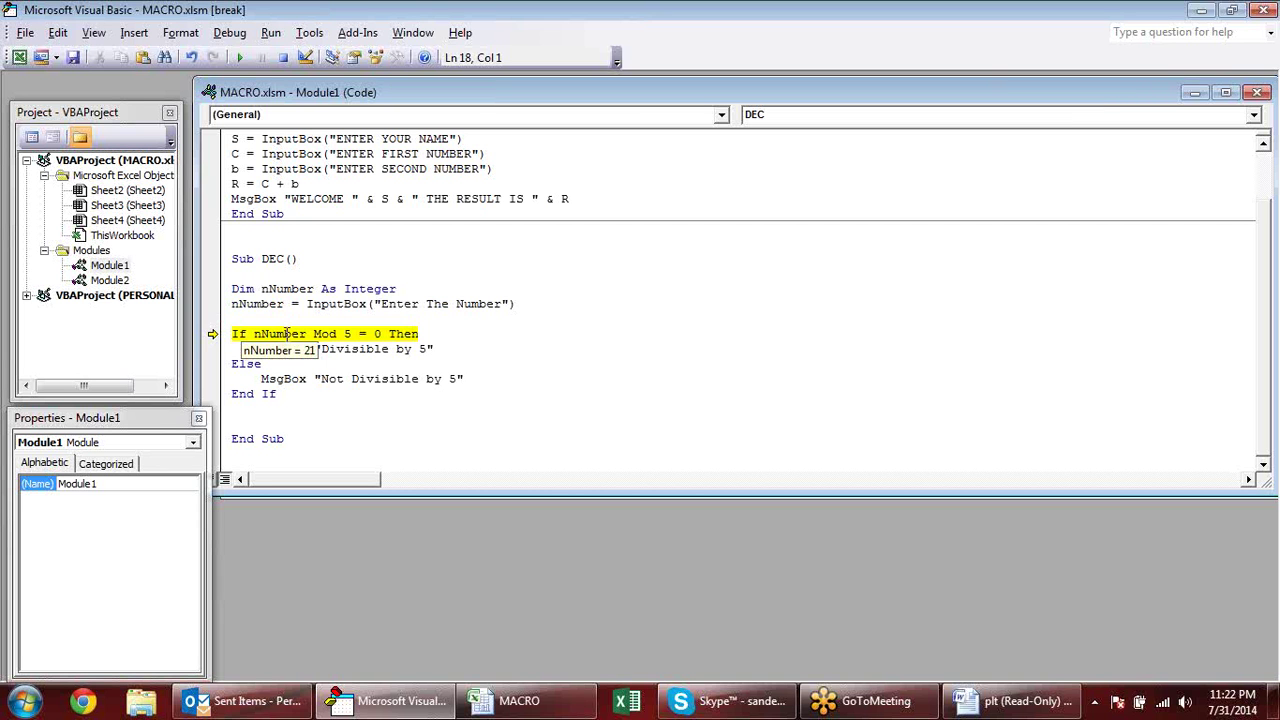
pyautogui.press('F8')
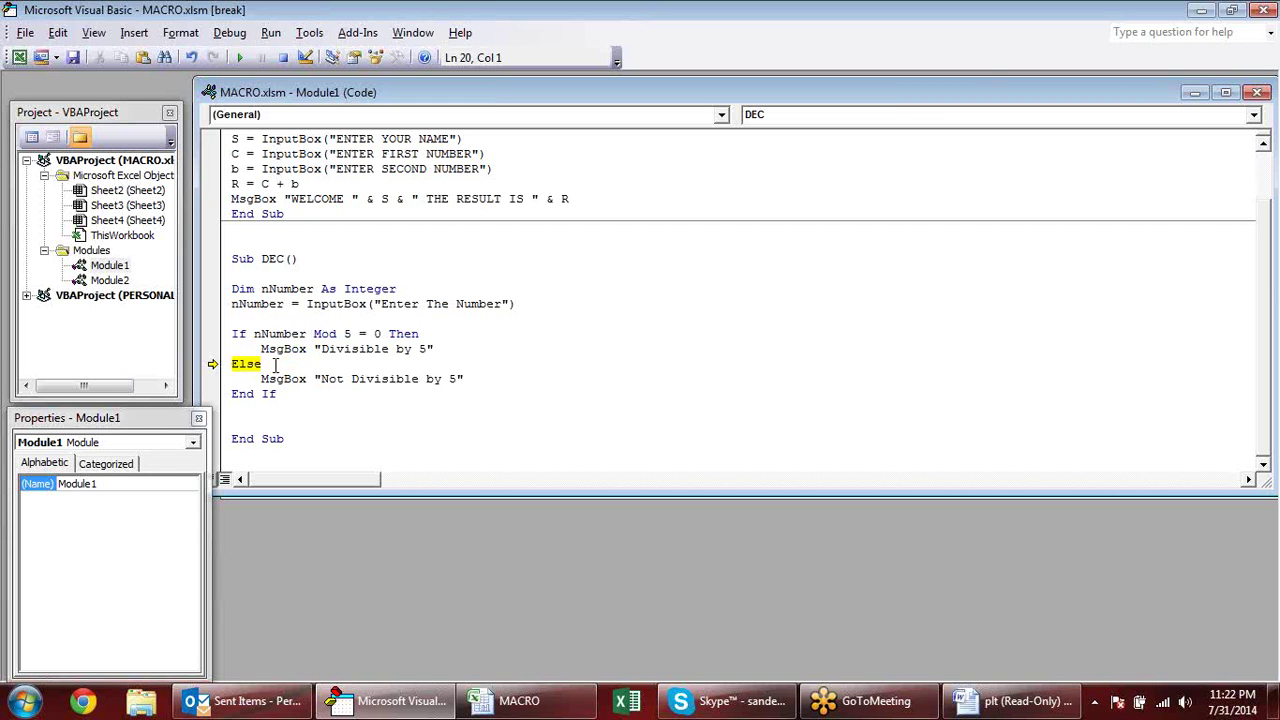
pyautogui.moveTo(258, 350); pyautogui.dragTo(447, 347)
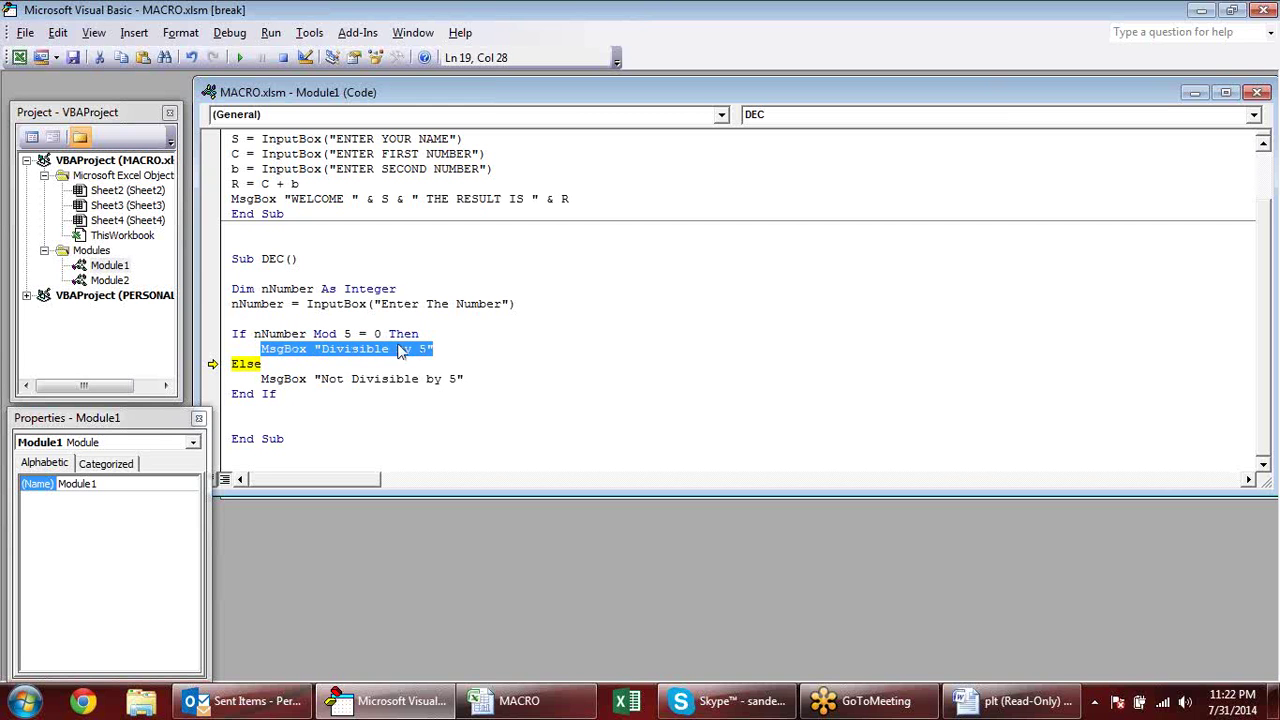
pyautogui.click(268, 381)
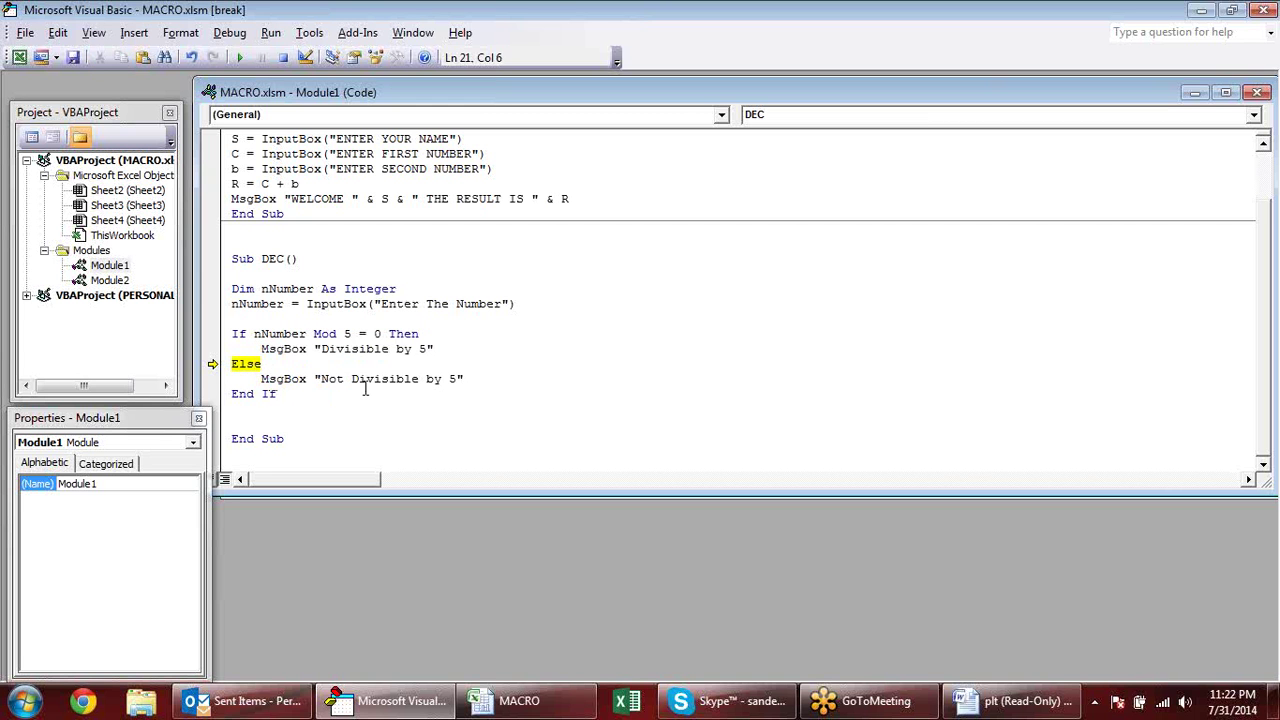
pyautogui.press('F8')
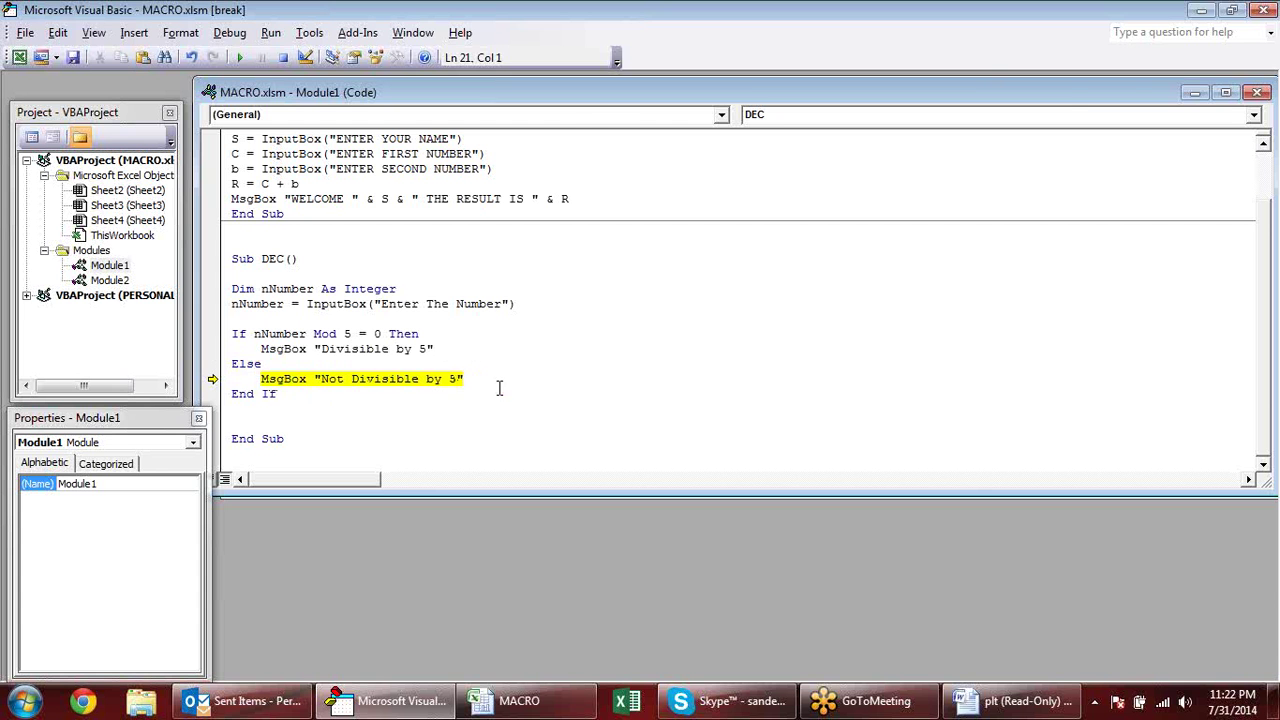
pyautogui.press('F8')
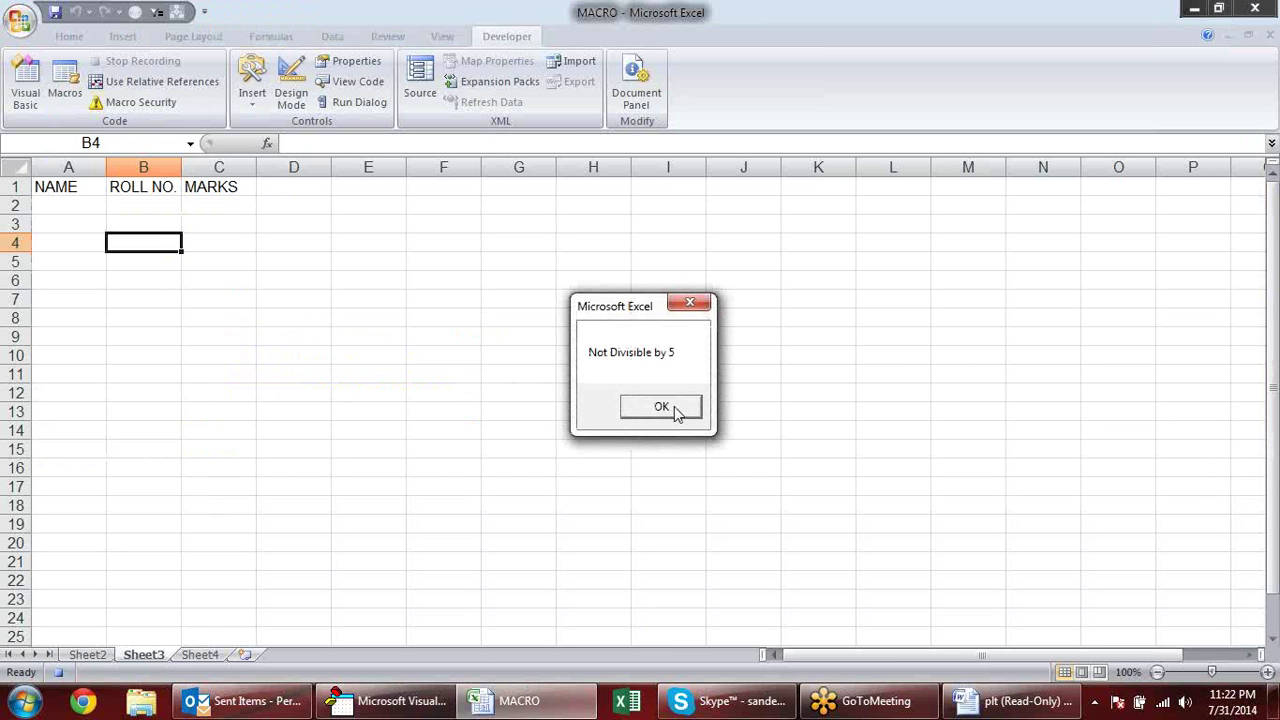
pyautogui.click(662, 407)
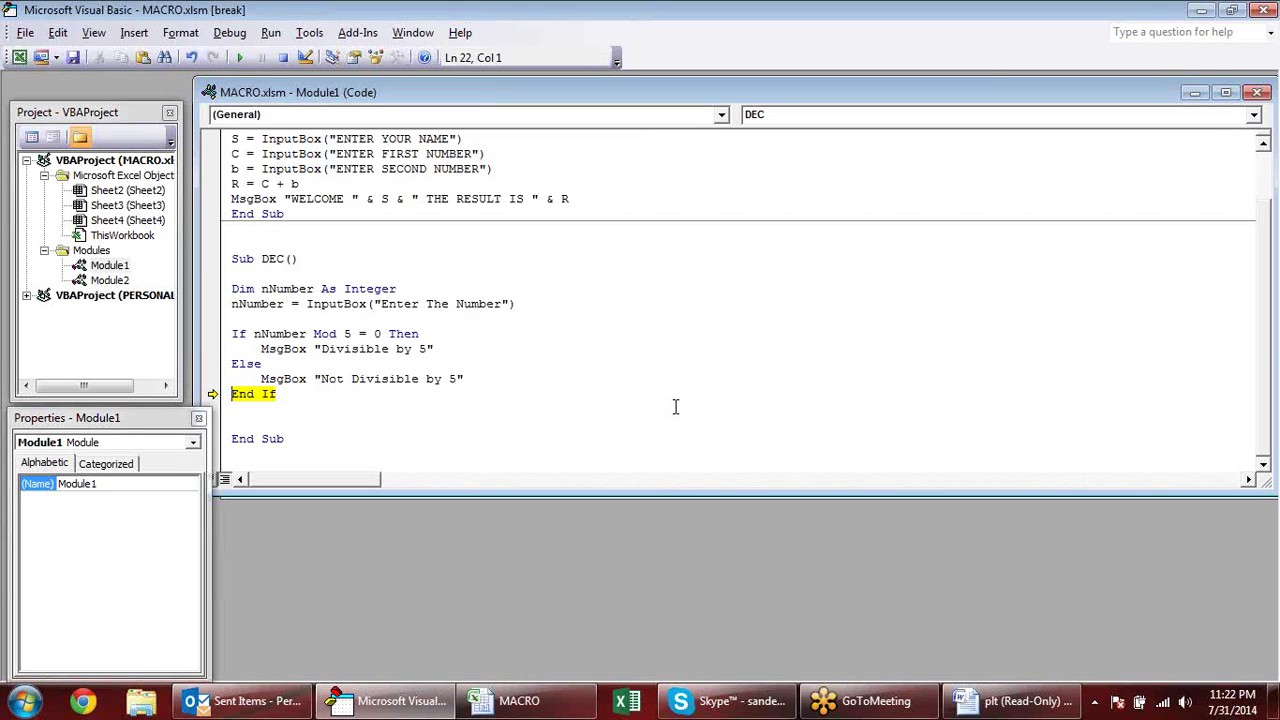
pyautogui.press('F8')
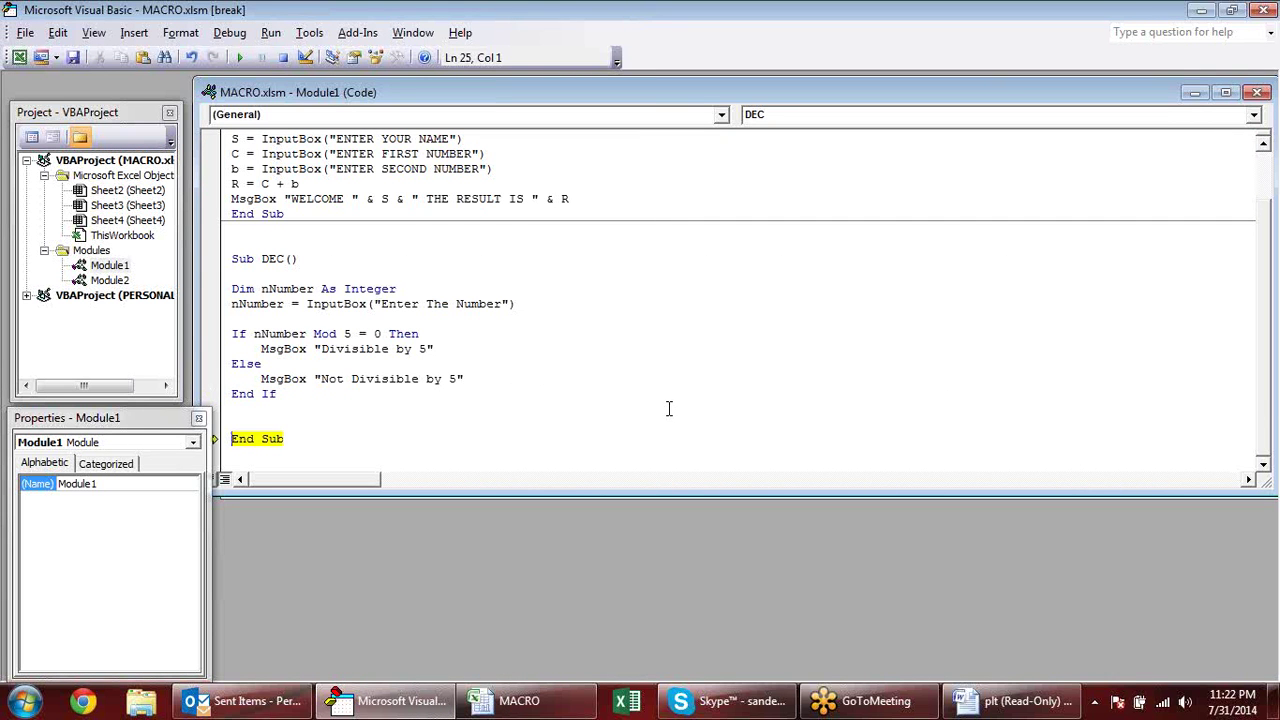
pyautogui.press('F8')
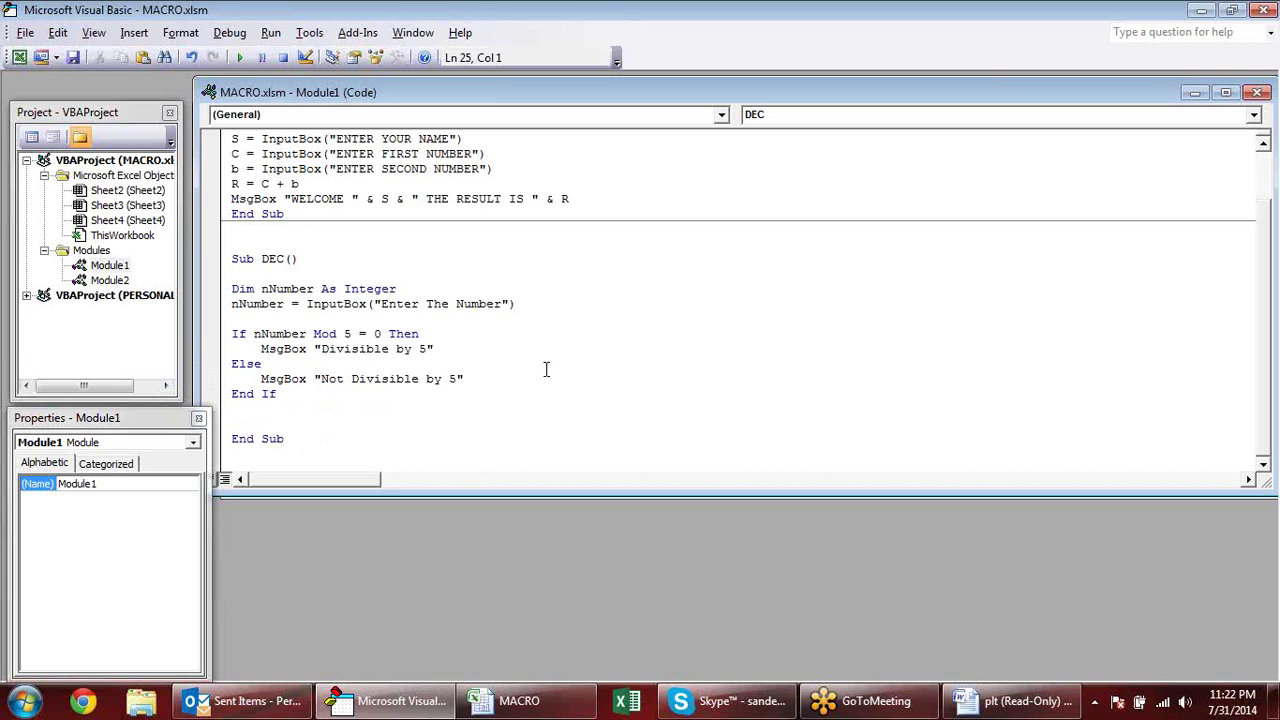
pyautogui.hotkey('alt', 'F11')
# Bring the Word document forward and scroll through the 2.P.4 largest-of-three flowchart
pyautogui.hotkey('alt', 'Tab')
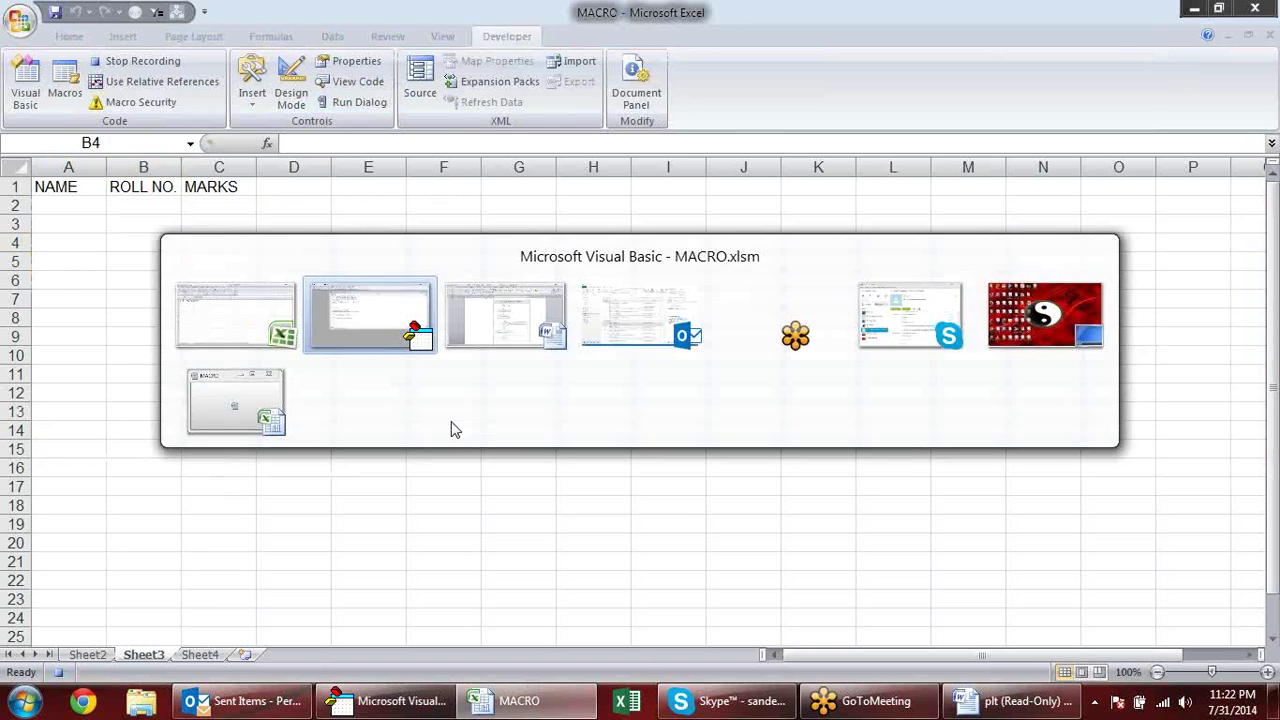
pyautogui.click(1012, 701)
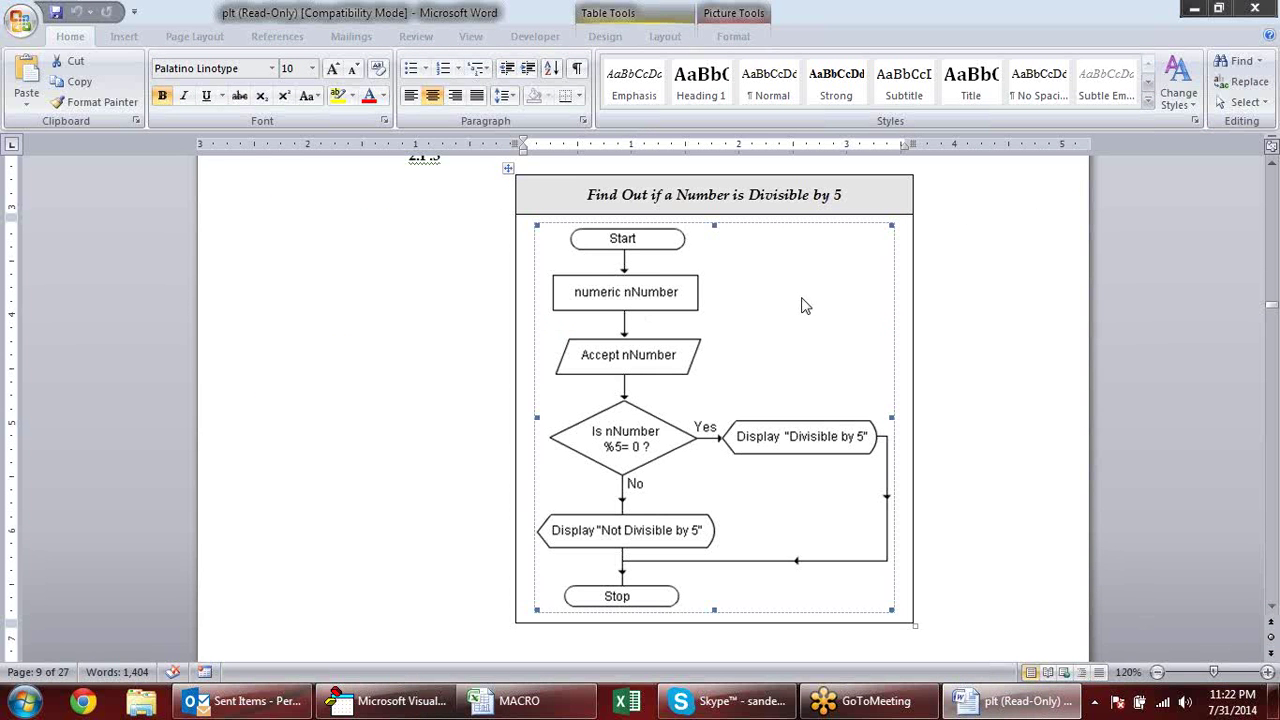
pyautogui.scroll(-4, 660, 333)
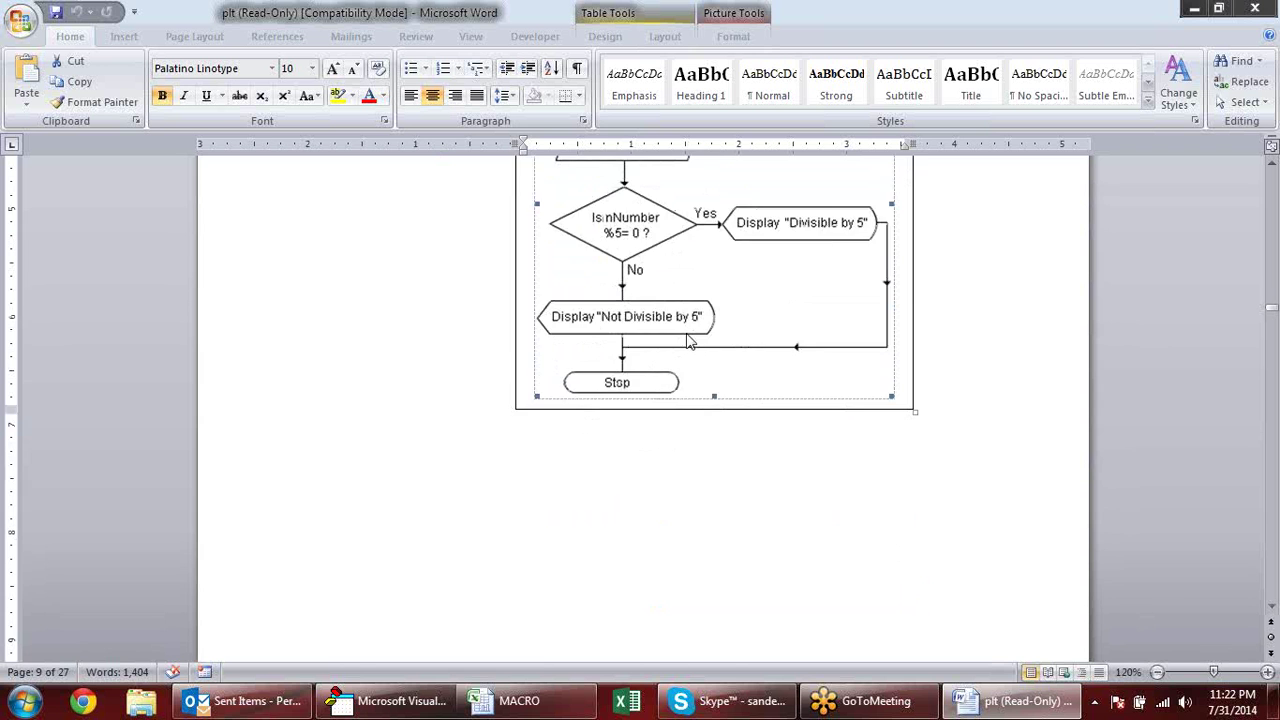
pyautogui.scroll(-15, 687, 341)
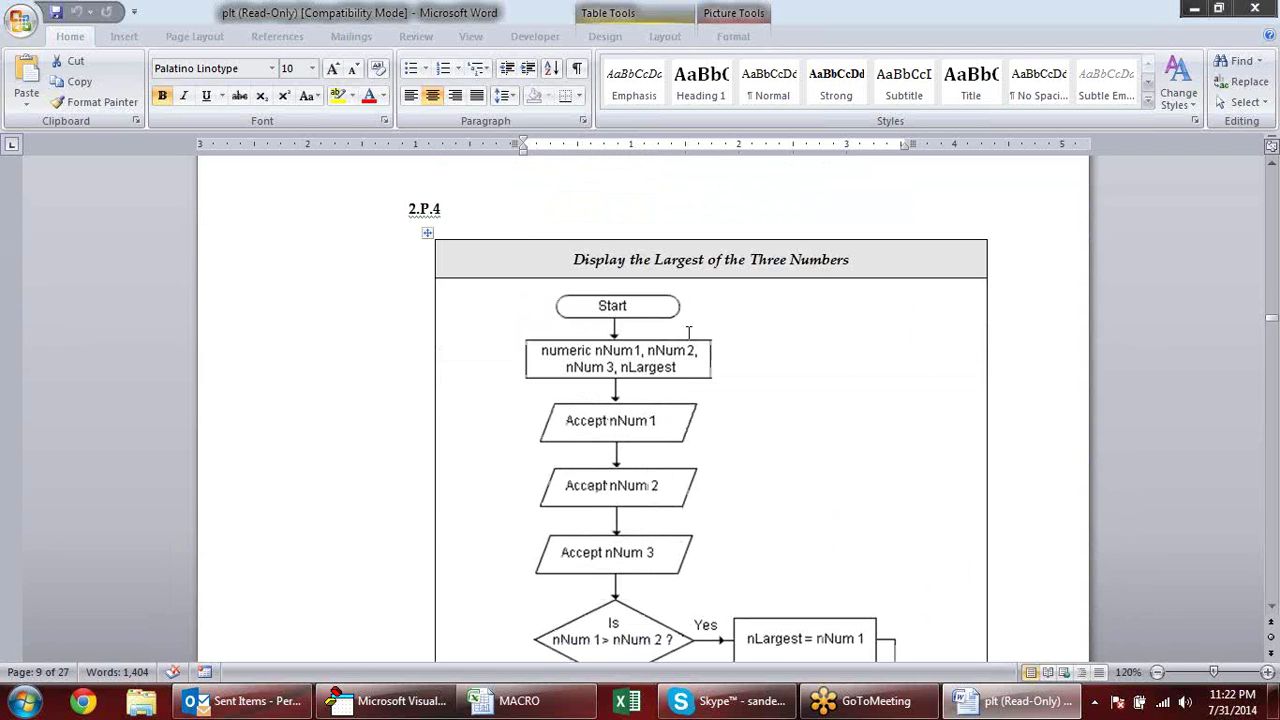
pyautogui.scroll(-5, 688, 333)
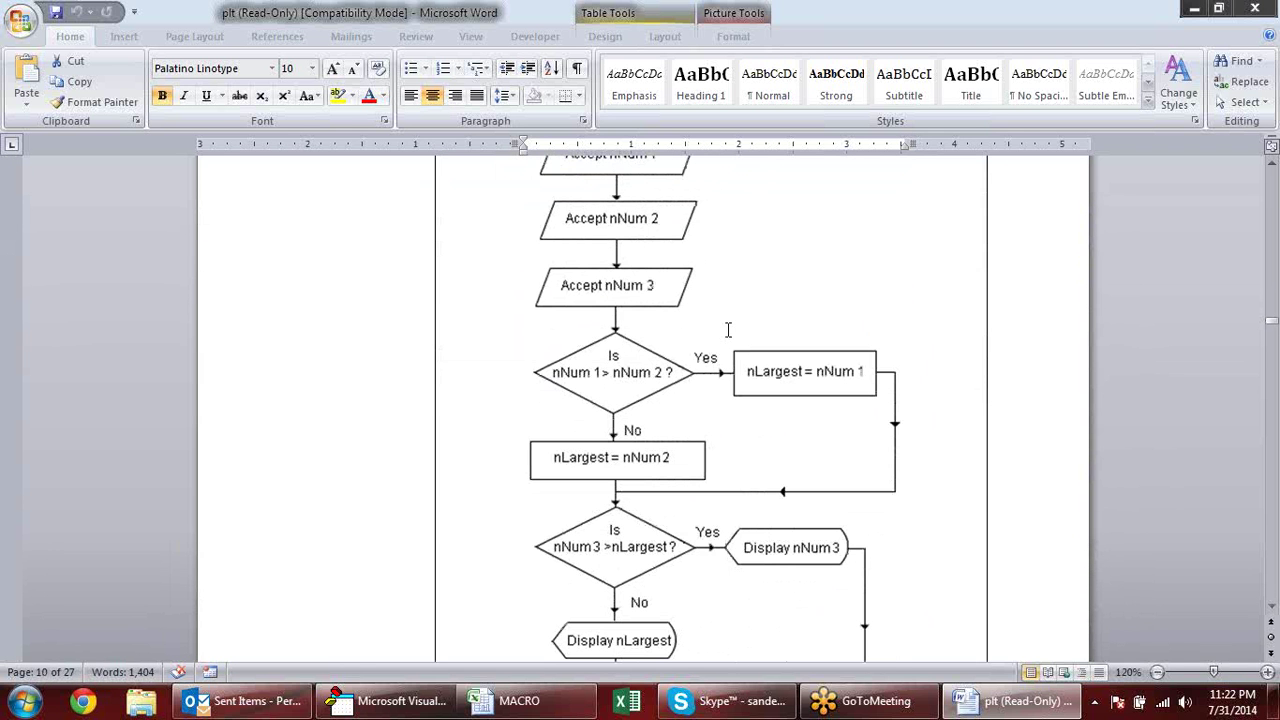
pyautogui.scroll(3, 728, 330)
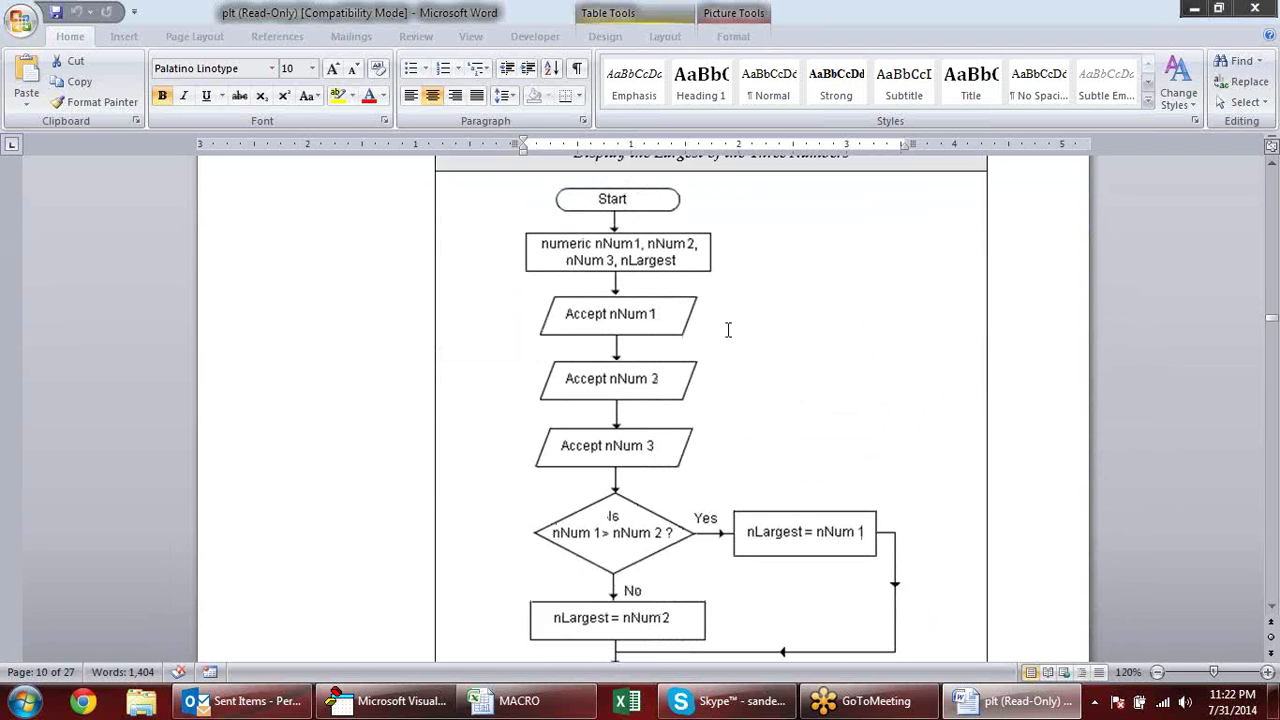
pyautogui.scroll(-4, 728, 330)
pyautogui.scroll(3, 722, 333)
# Review the nNum 1 > nNum 2 and nNum3 > nLargest tests and select the flowchart drawing
pyautogui.scroll(3, 719, 333)
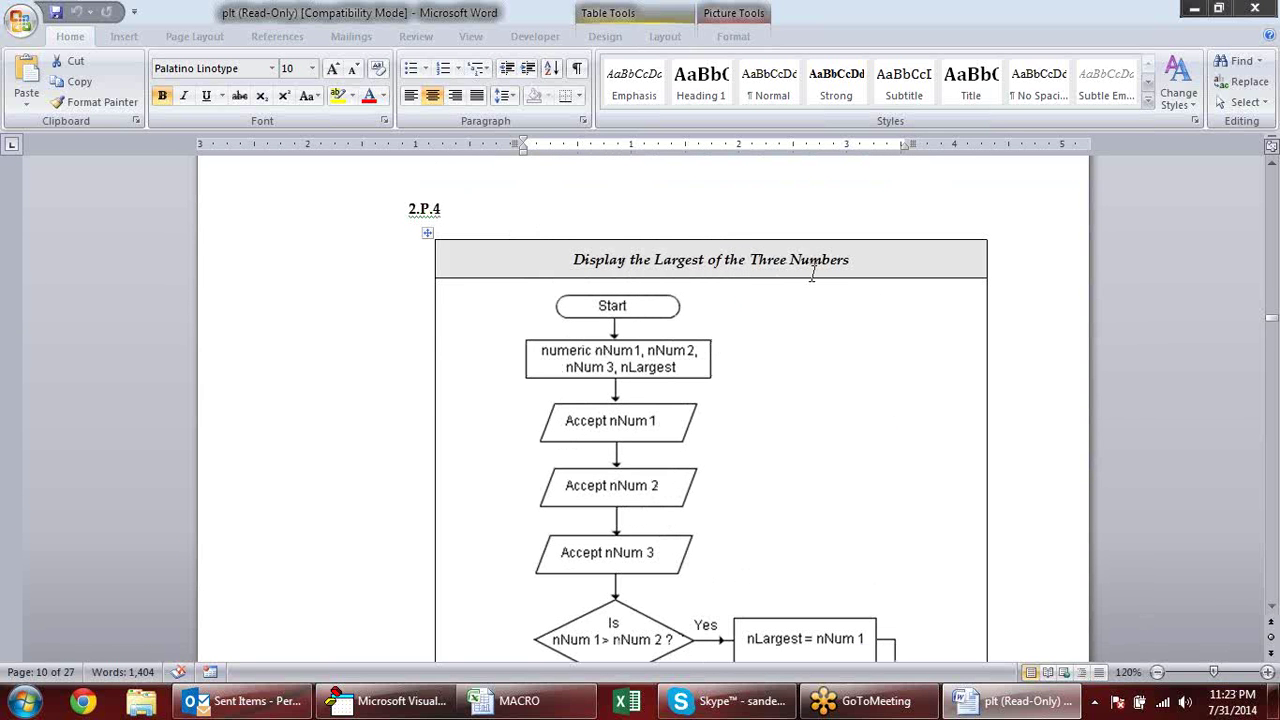
pyautogui.scroll(-6, 830, 295)
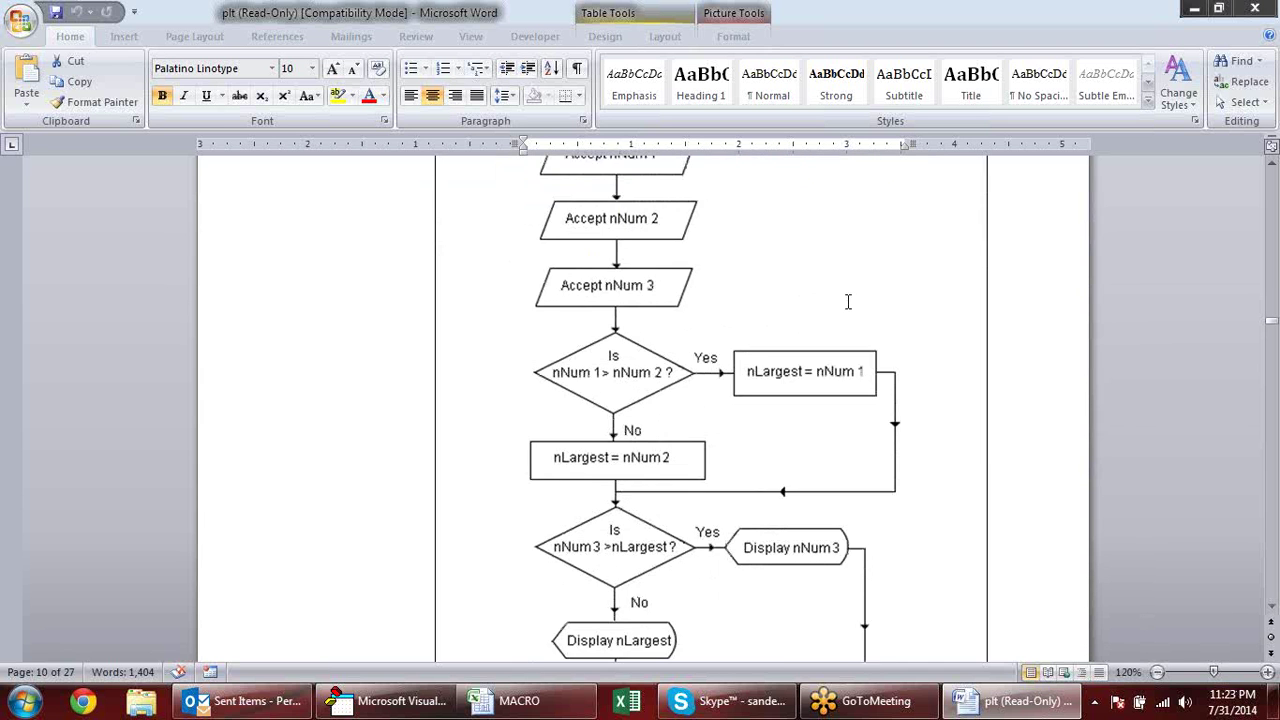
pyautogui.scroll(-3, 862, 298)
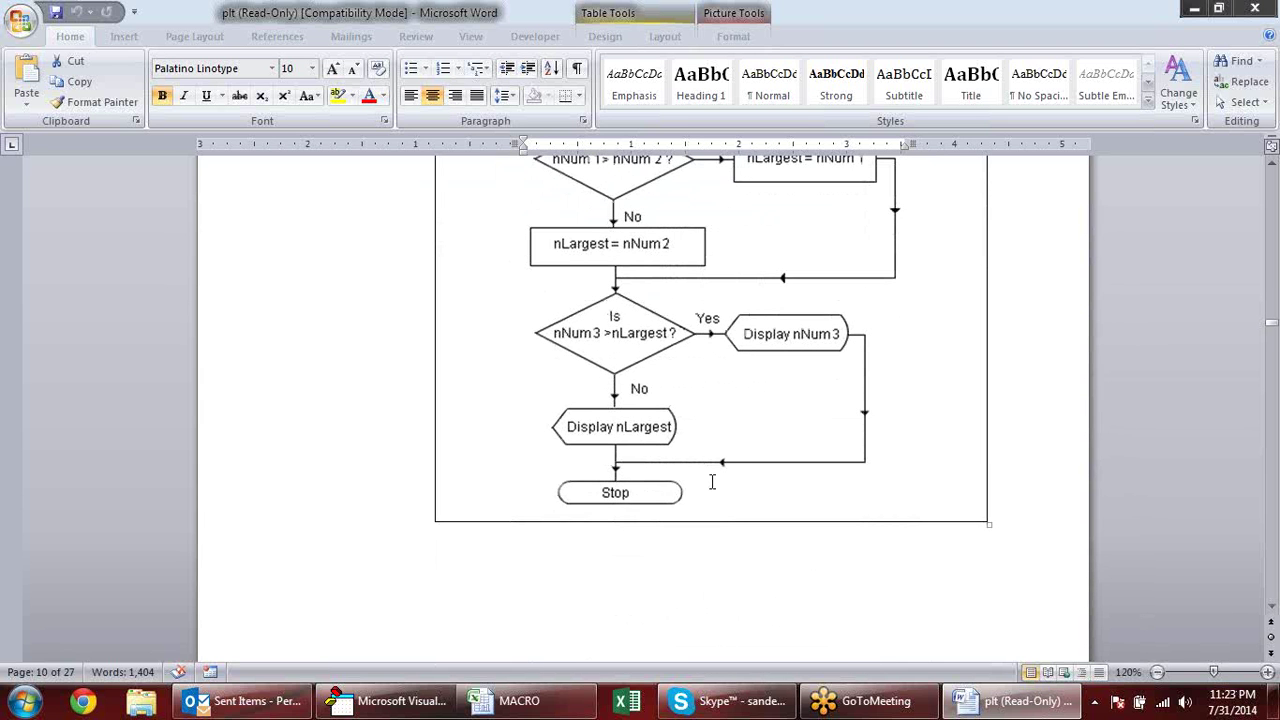
pyautogui.scroll(10, 712, 482)
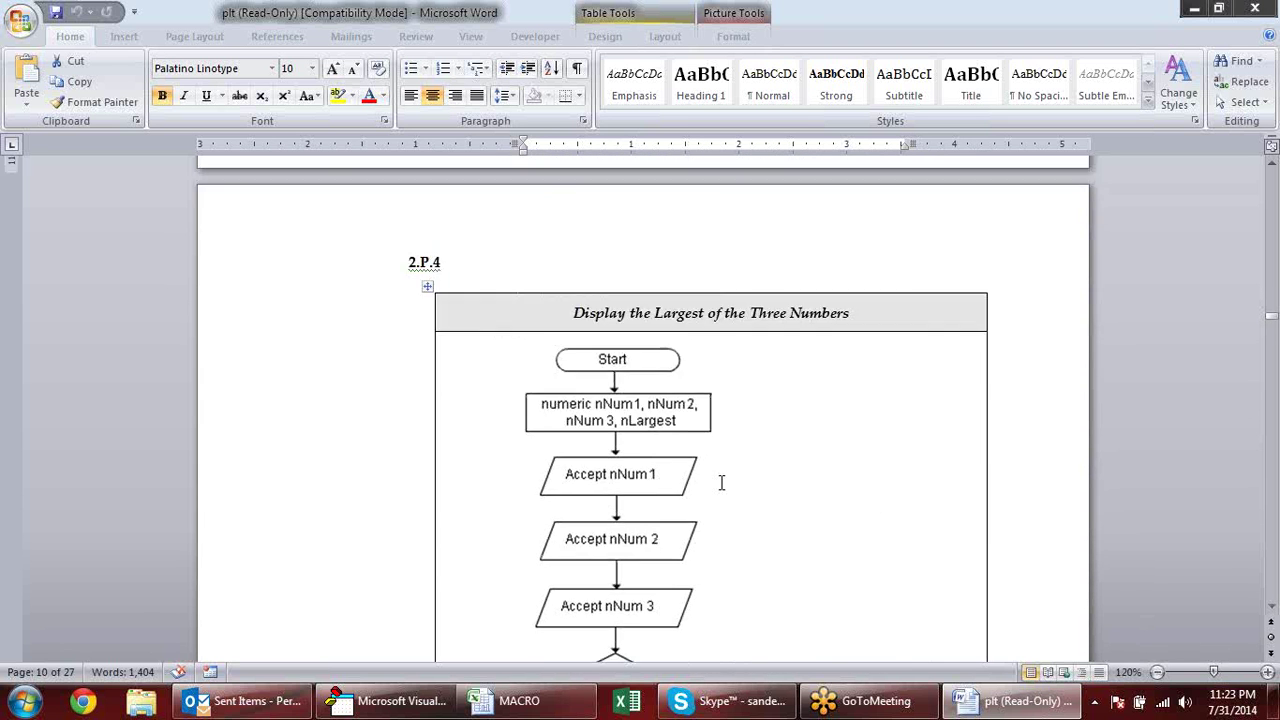
pyautogui.scroll(-5, 721, 483)
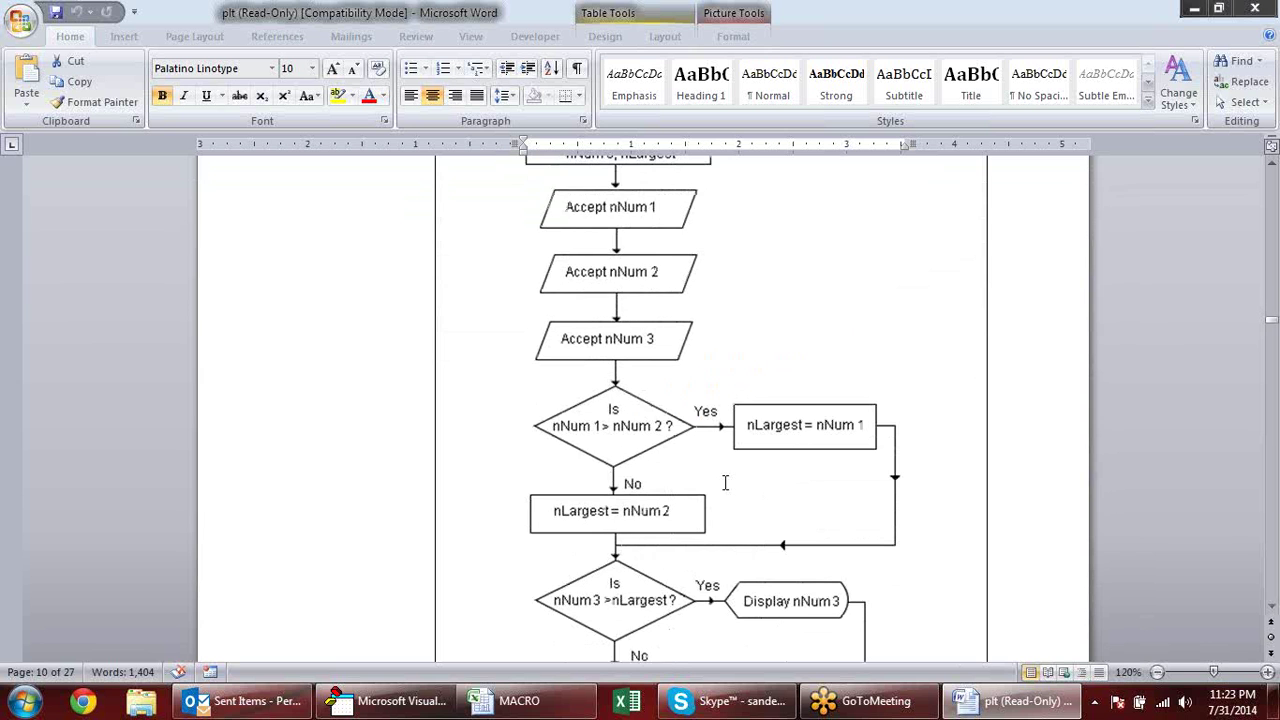
pyautogui.scroll(-1, 725, 483)
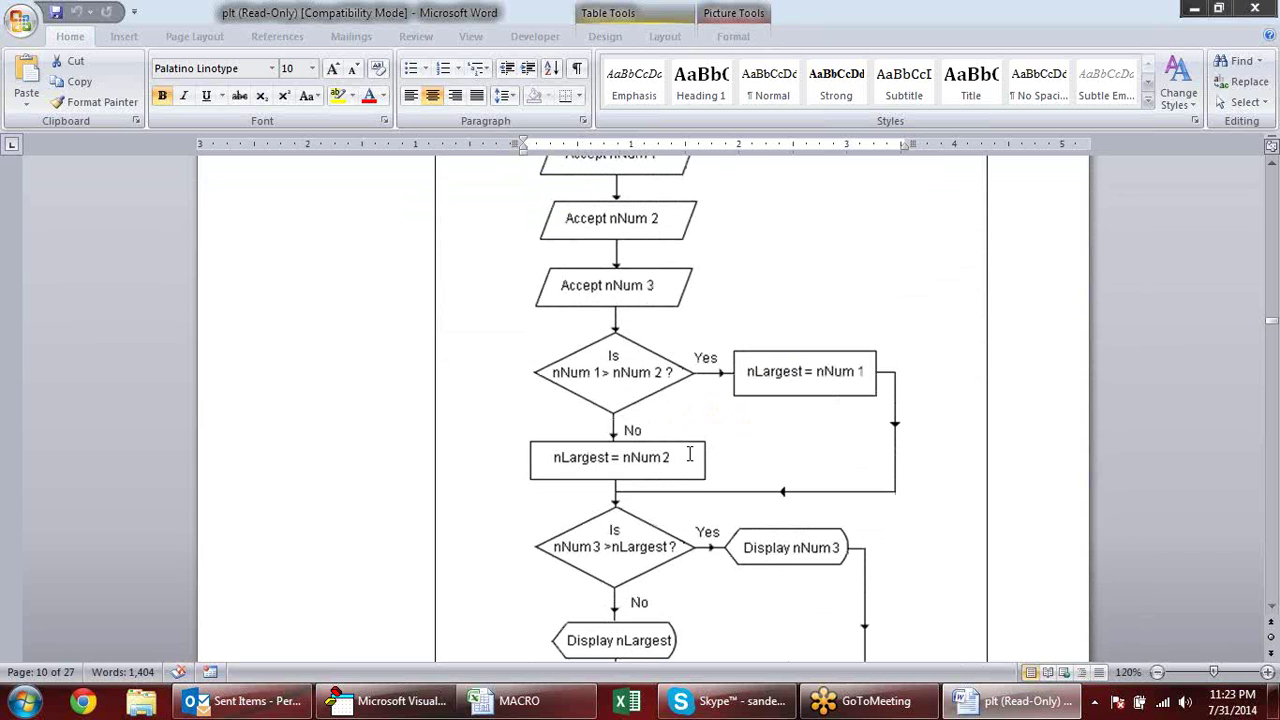
pyautogui.click(716, 362)
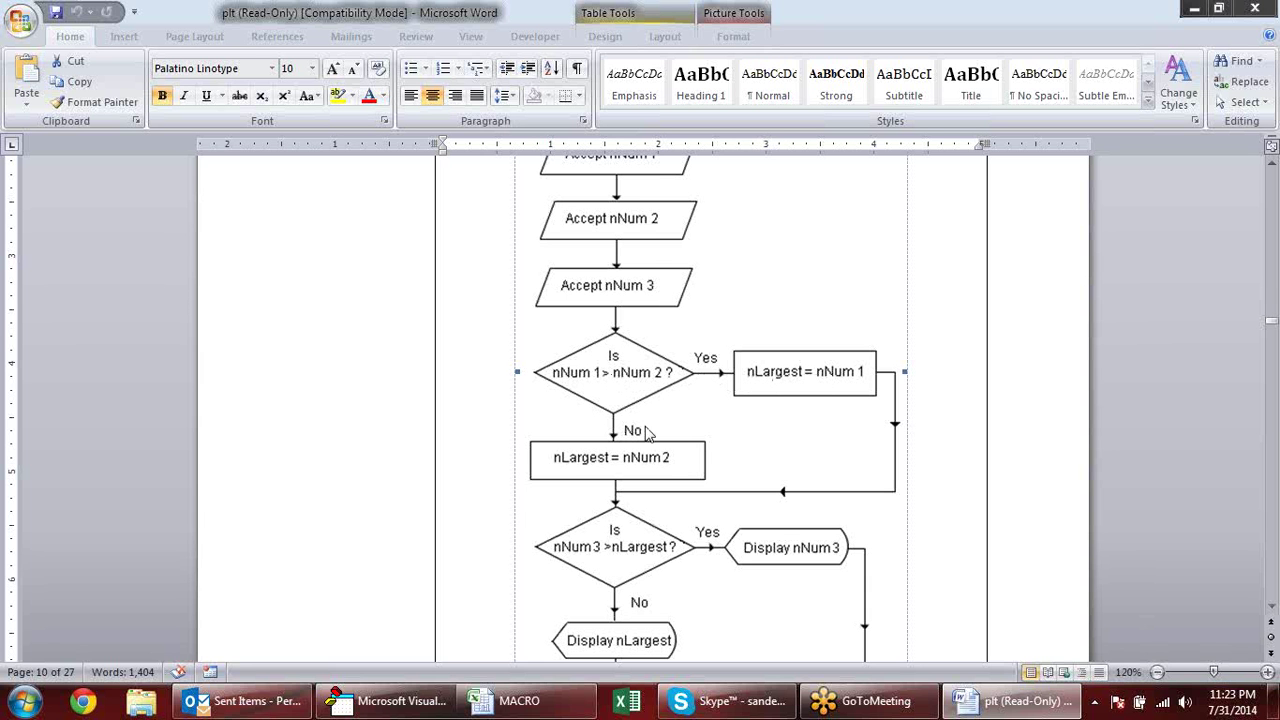
# In the VBA editor, paste a copy of DEC's If nNumber Mod 5 block below End If
pyautogui.hotkey('alt', 'Tab')
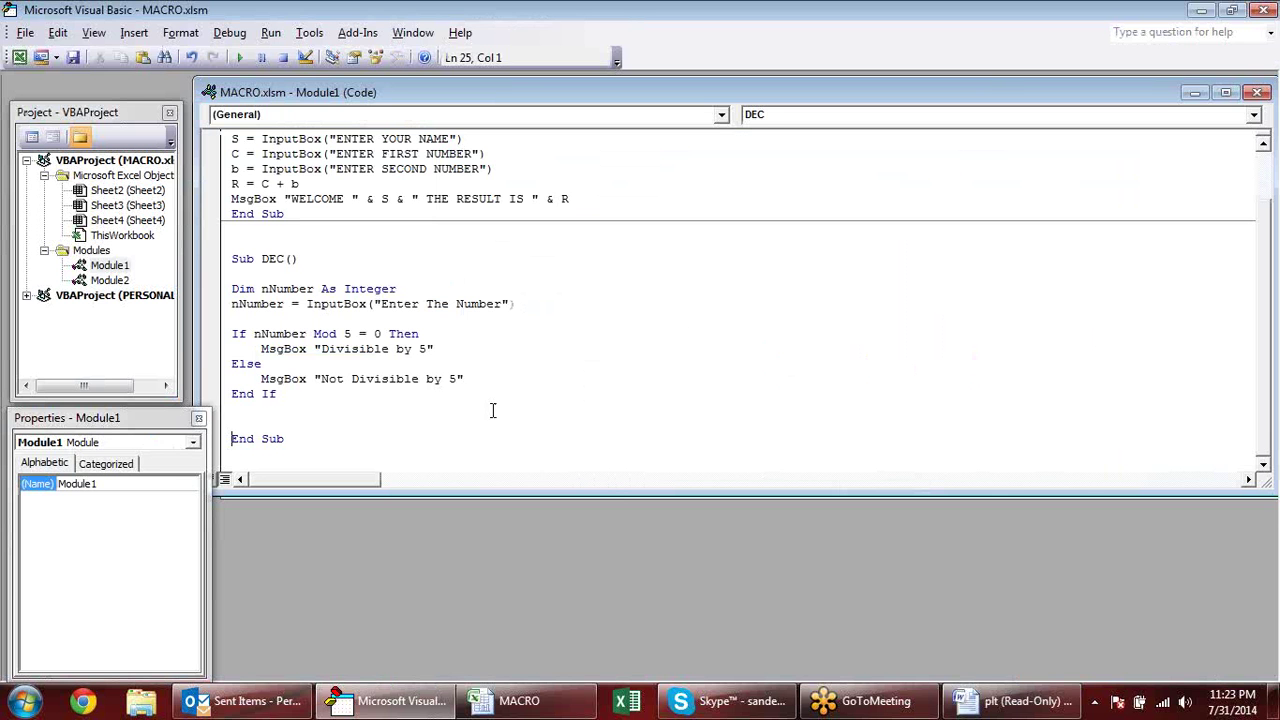
pyautogui.moveTo(277, 394); pyautogui.dragTo(218, 334)
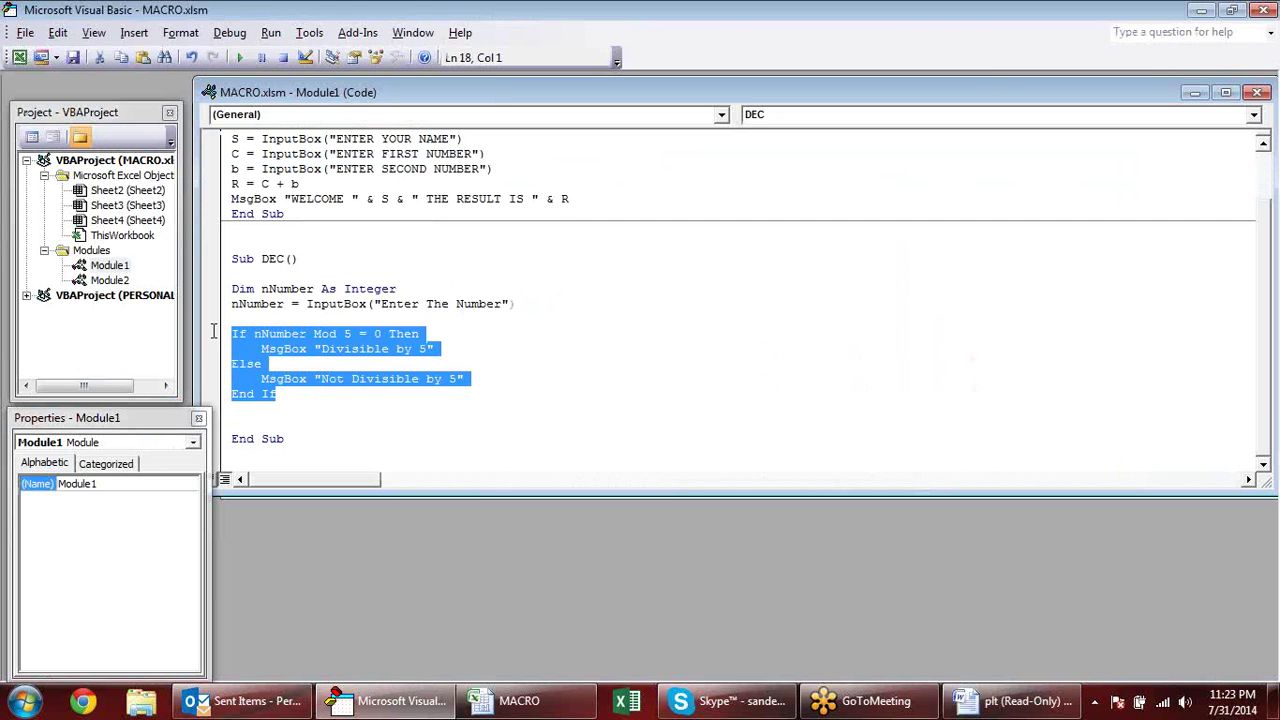
pyautogui.click(371, 404)
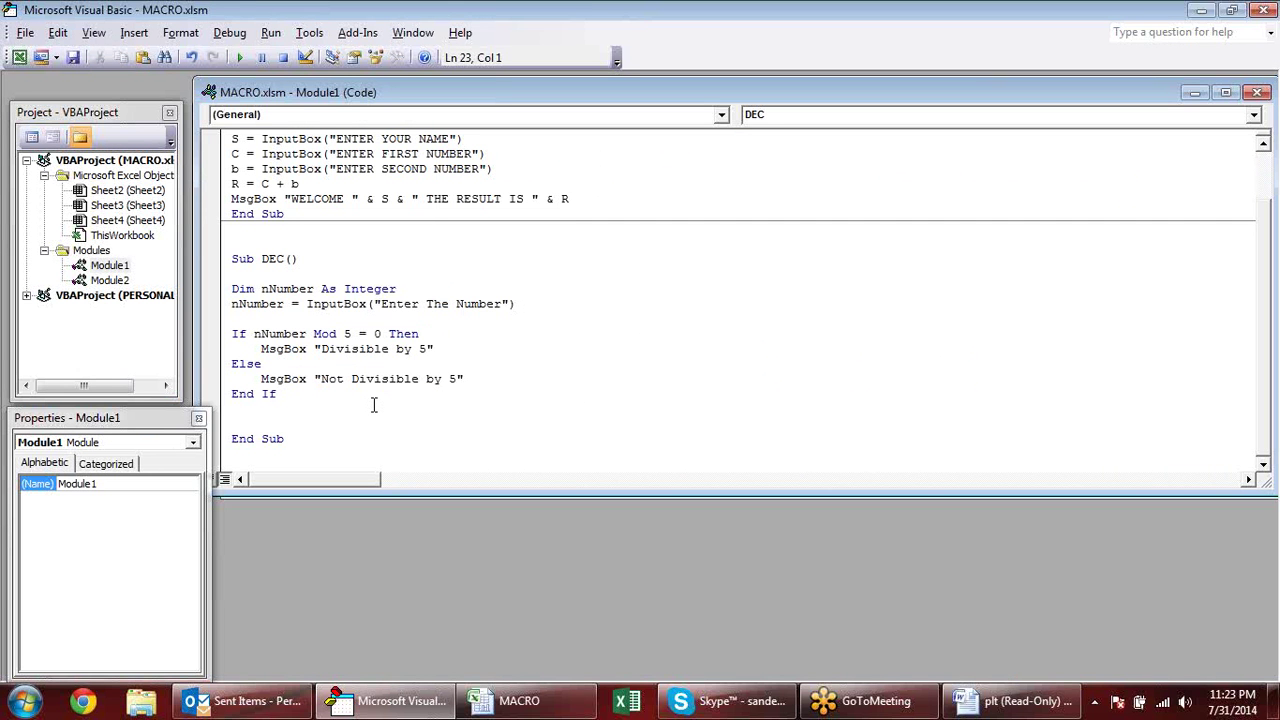
pyautogui.press('Down')
pyautogui.press('Down')
pyautogui.hotkey('shift', 'End')
pyautogui.hotkey('ctrl', 'x')
pyautogui.hotkey('ctrl', 'v')
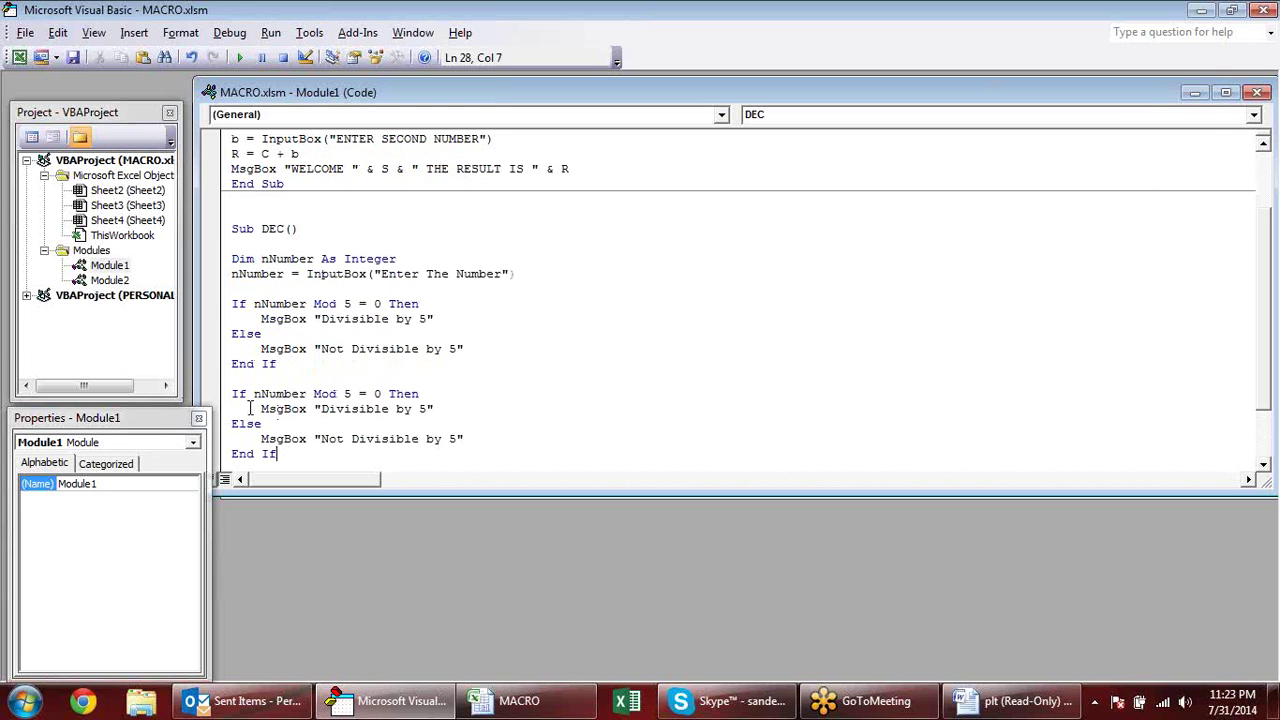
# Delete the duplicate If…End If block and return to the Word flowchart
pyautogui.moveTo(231, 392); pyautogui.dragTo(286, 455)
pyautogui.click(250, 363)
pyautogui.click(232, 365)
pyautogui.moveTo(232, 366); pyautogui.dragTo(276, 393)
pyautogui.click(240, 393)
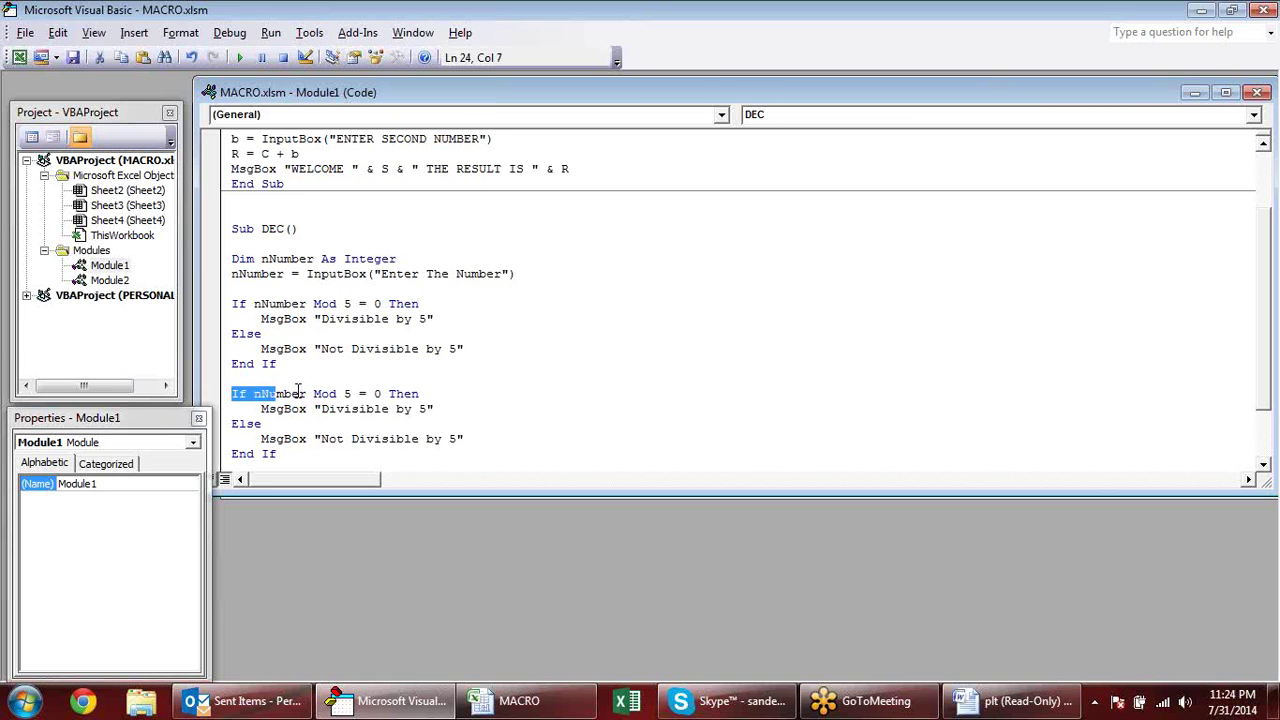
pyautogui.scroll(-2, 316, 388)
pyautogui.moveTo(350, 380); pyautogui.dragTo(232, 318)
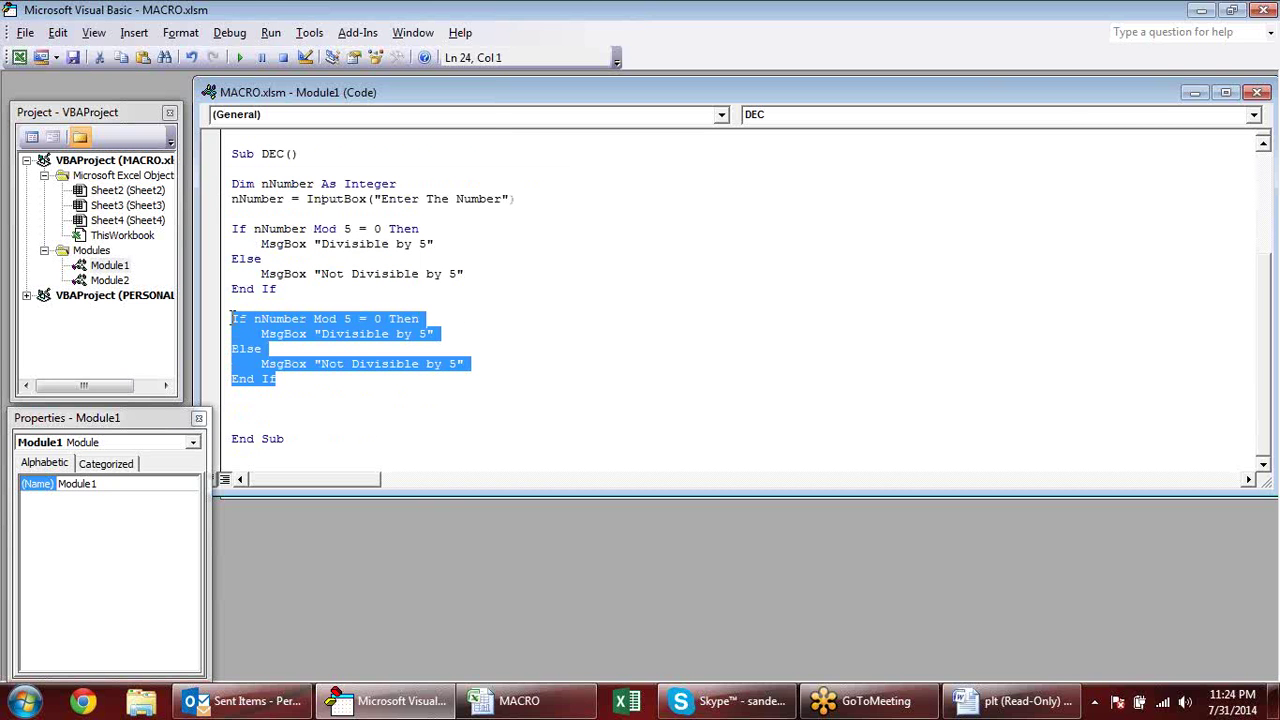
pyautogui.press('Delete')
pyautogui.hotkey('alt', 'Tab')
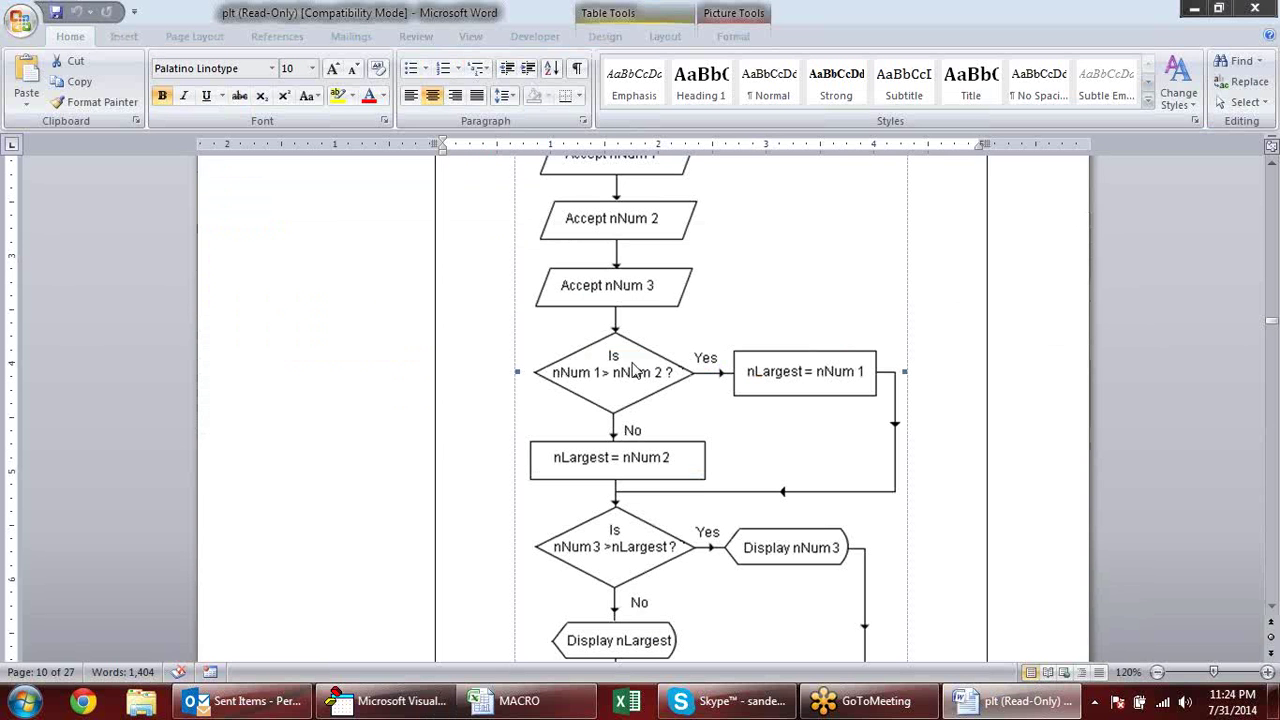
pyautogui.scroll(-2, 720, 370)
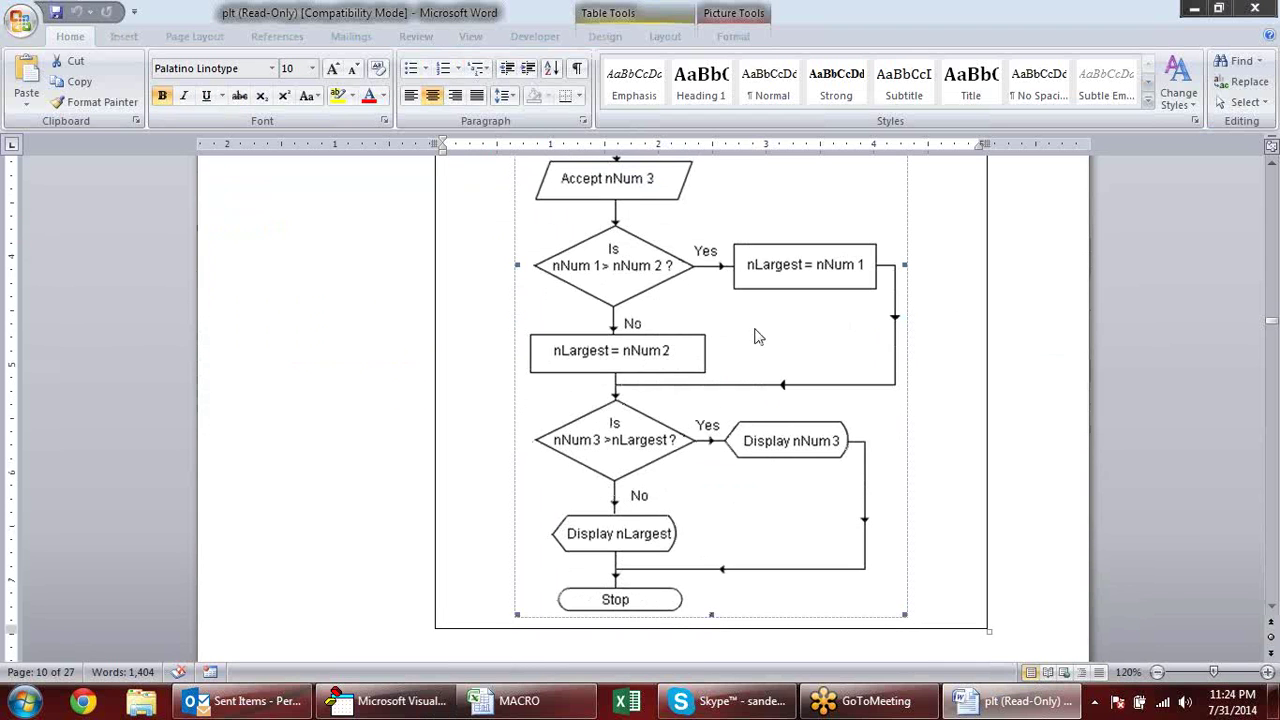
pyautogui.scroll(1, 692, 392)
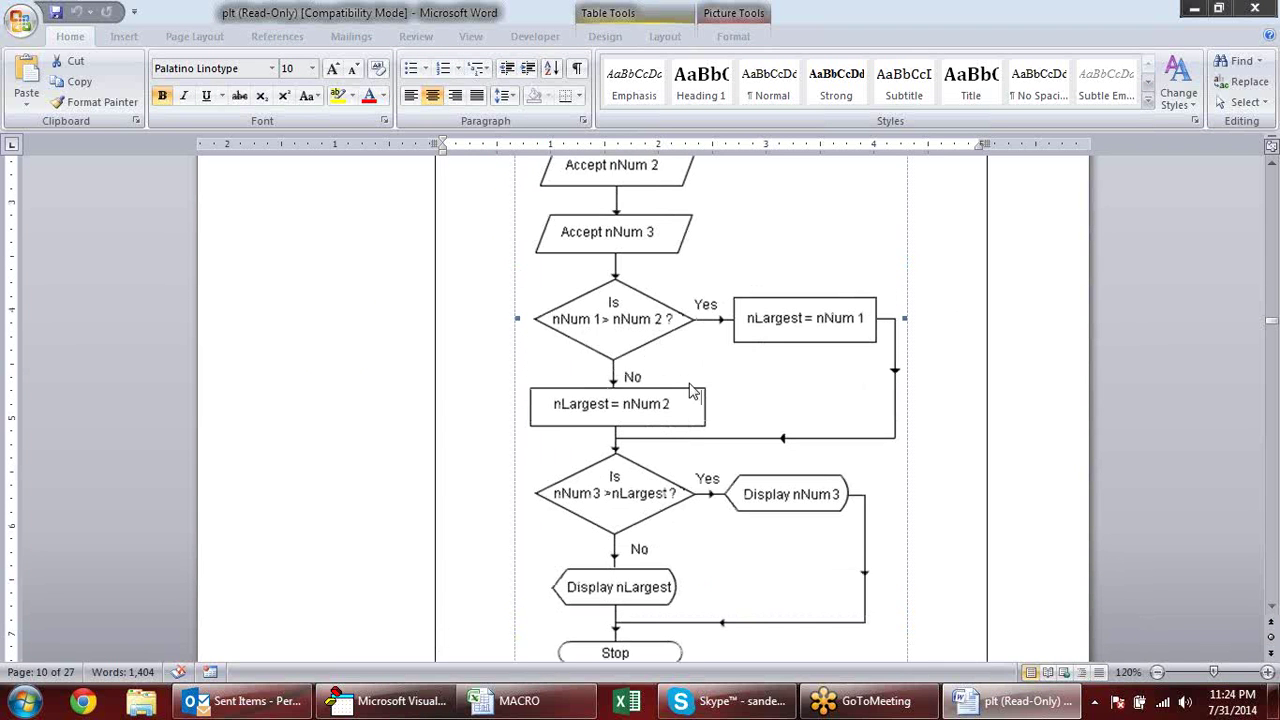
pyautogui.scroll(-1, 690, 333)
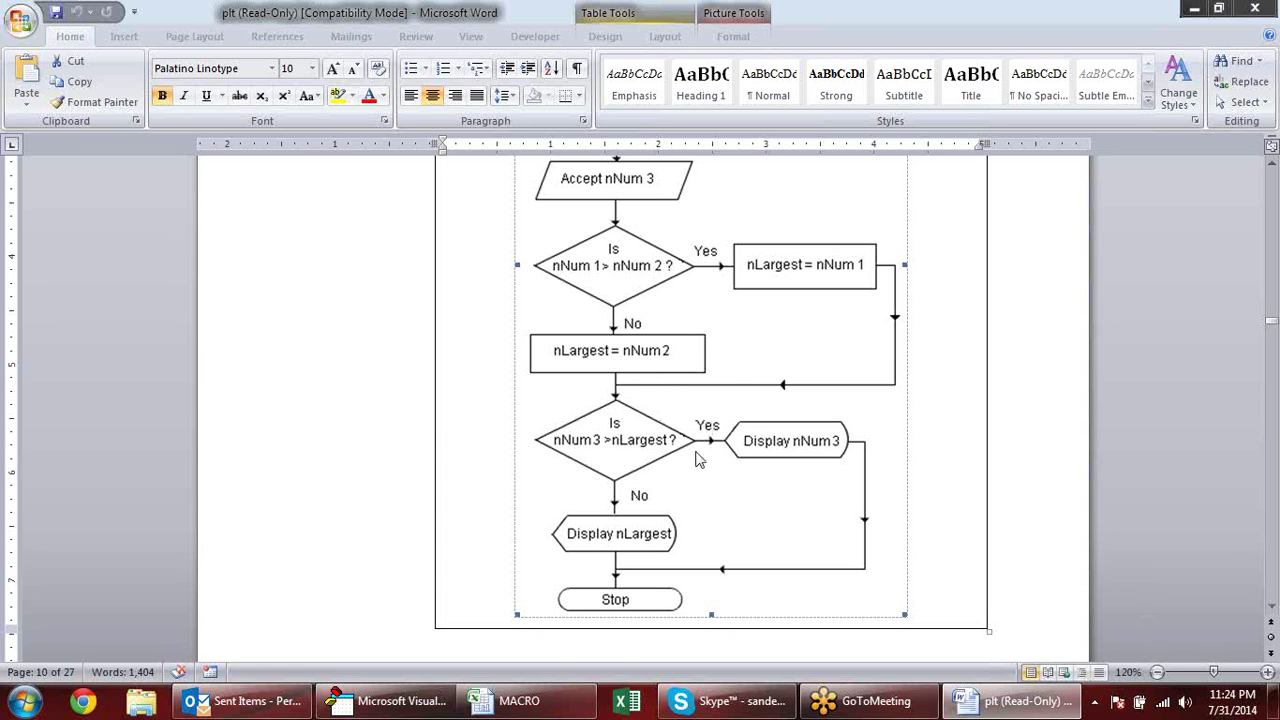
pyautogui.scroll(-3, 735, 425)
pyautogui.scroll(15, 735, 425)
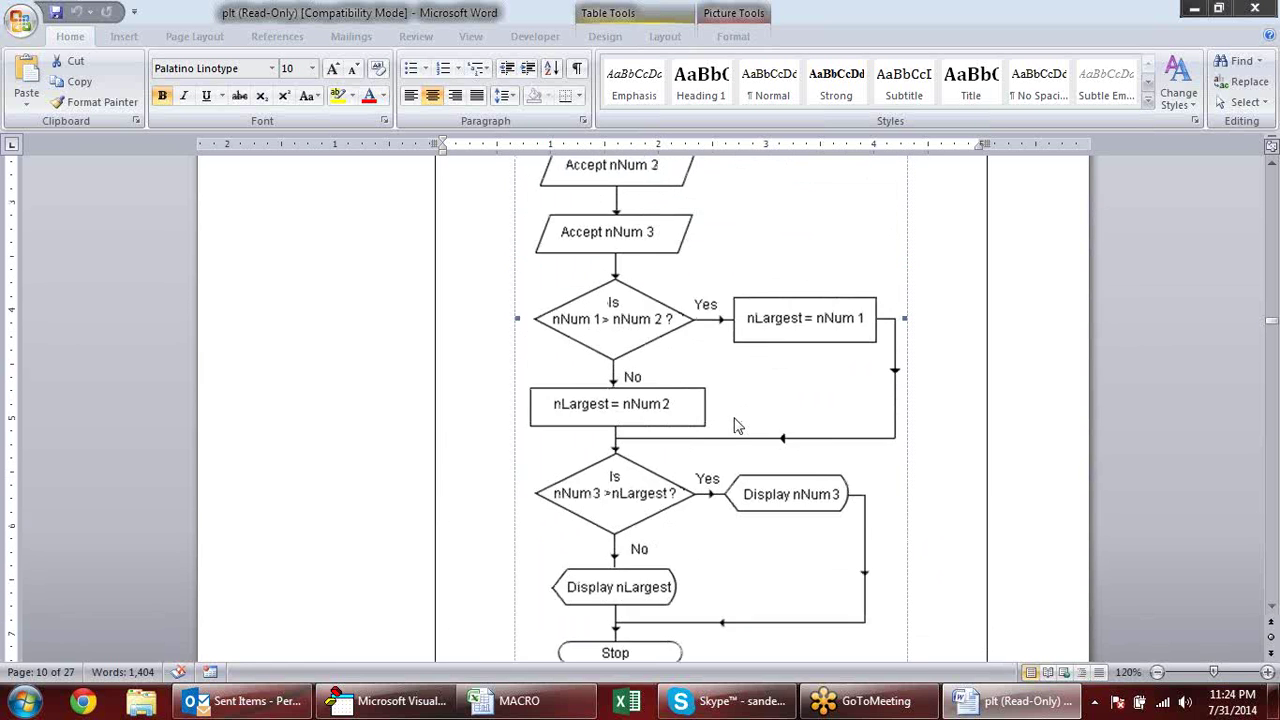
pyautogui.scroll(9, 735, 421)
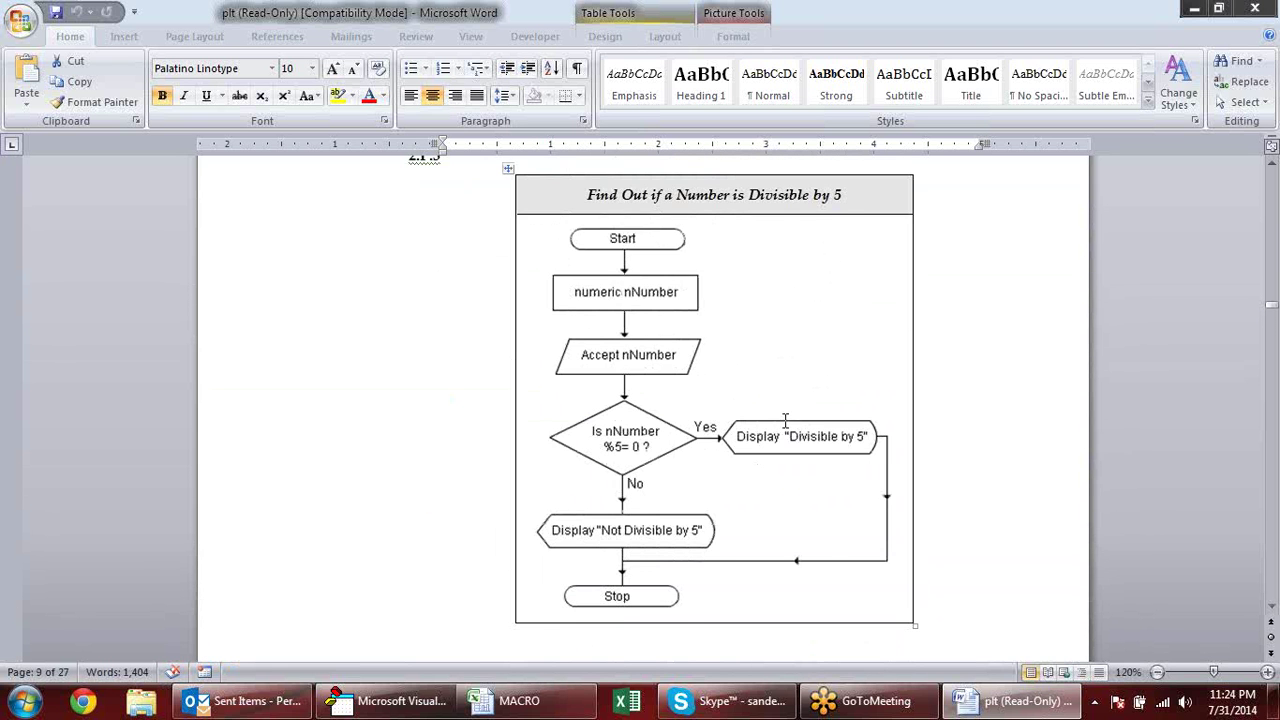
pyautogui.scroll(3, 785, 421)
pyautogui.scroll(-20, 787, 421)
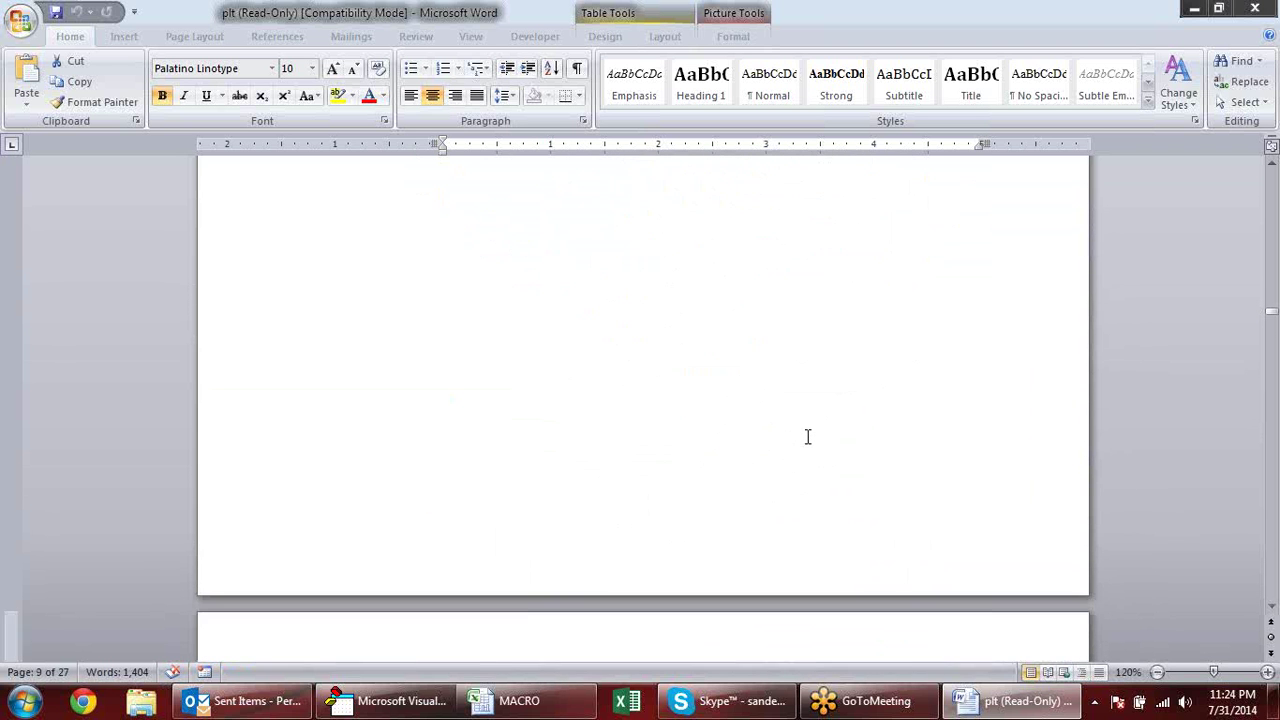
pyautogui.scroll(-15, 808, 444)
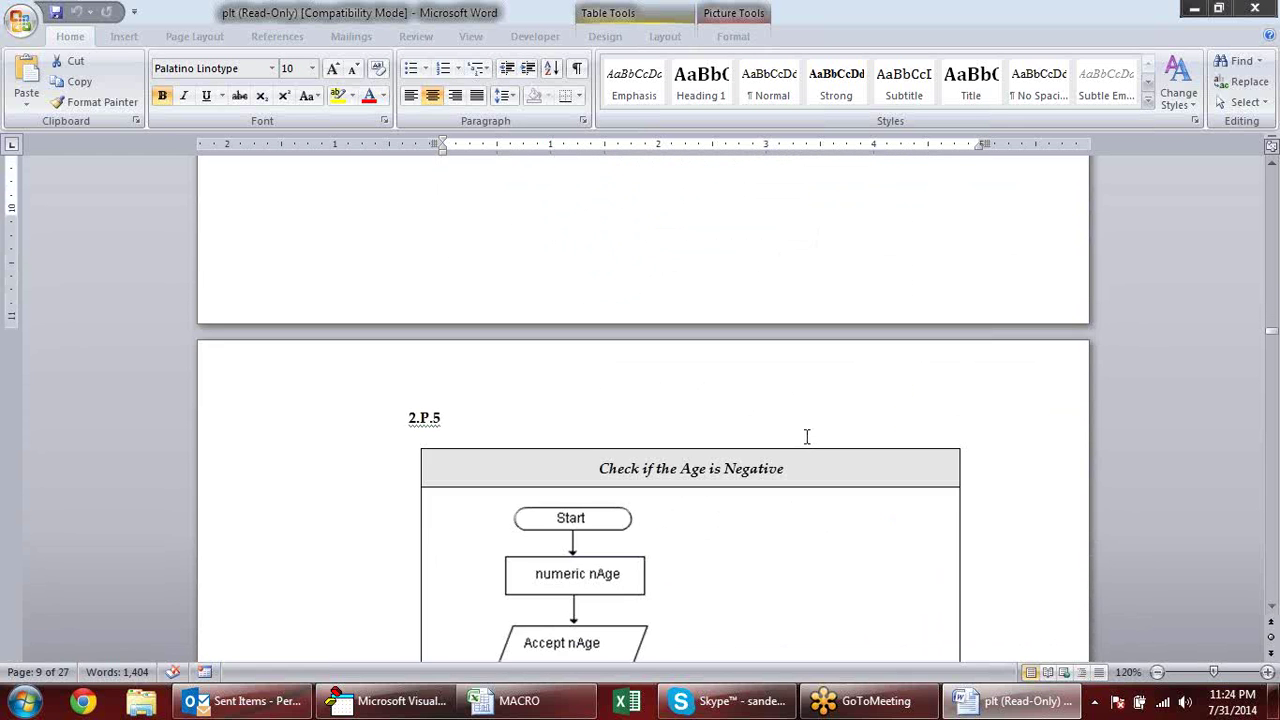
pyautogui.scroll(-3, 806, 437)
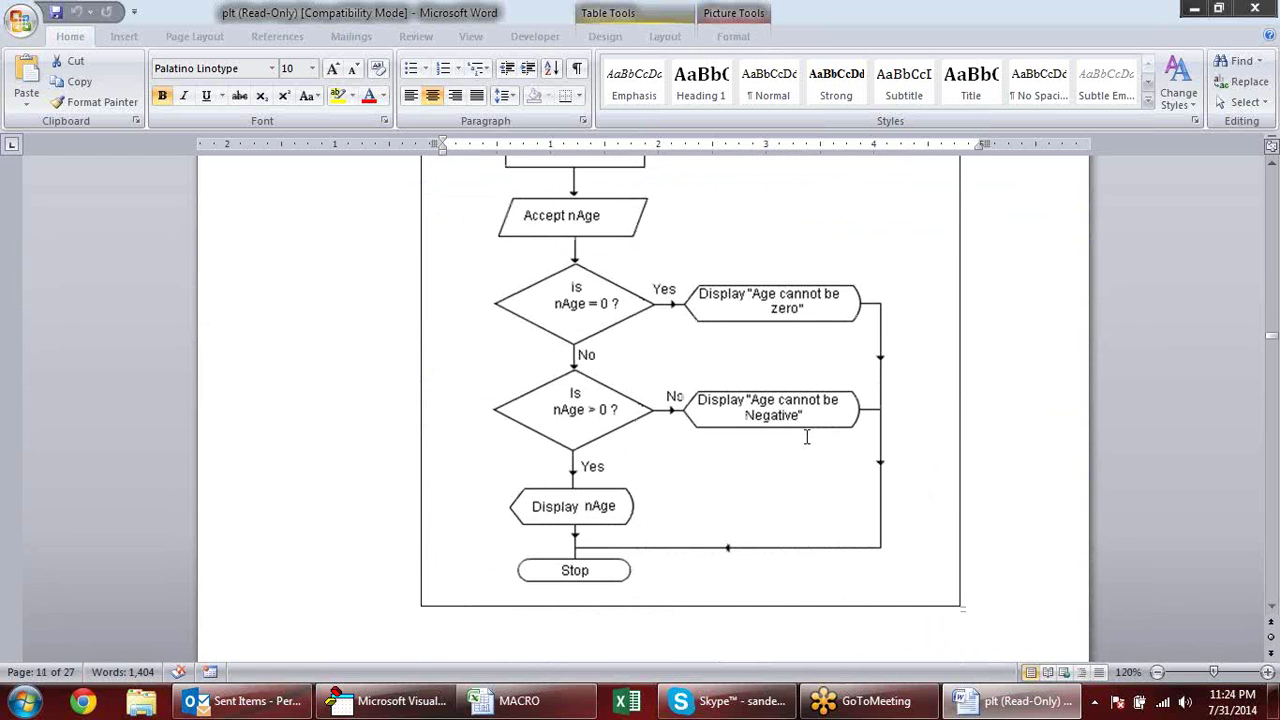
pyautogui.scroll(-8, 806, 437)
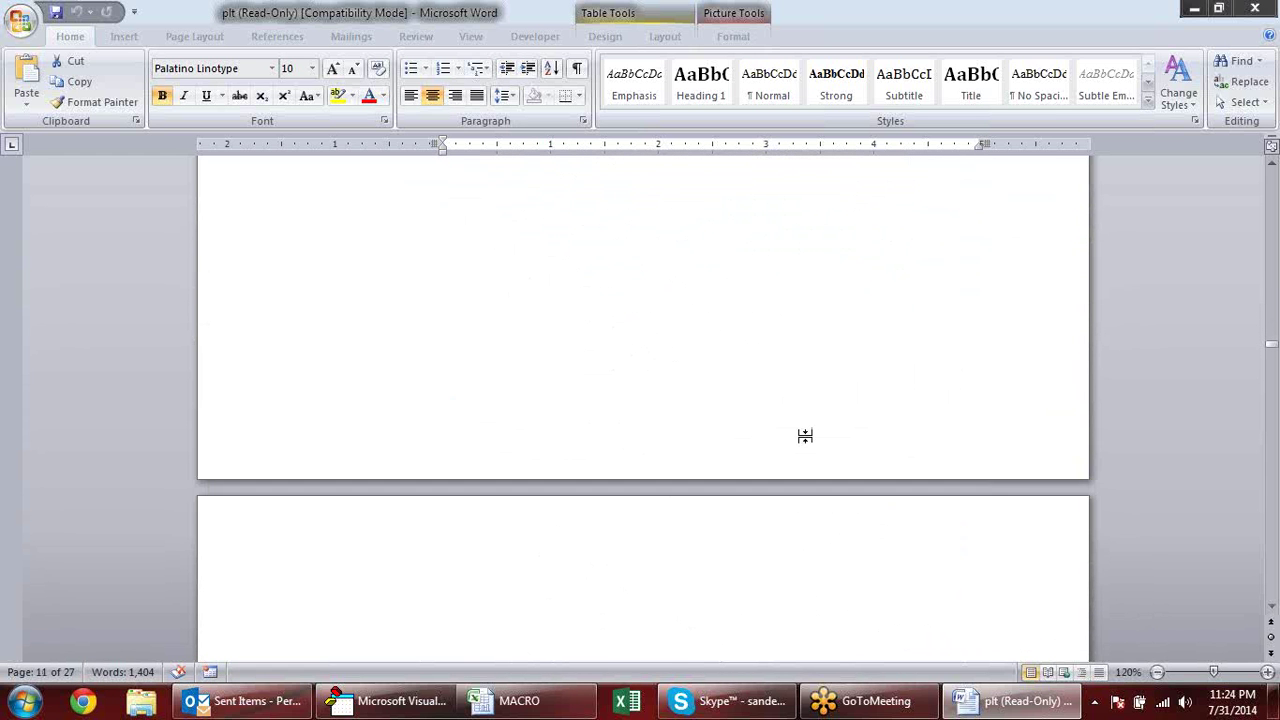
pyautogui.scroll(-18, 805, 436)
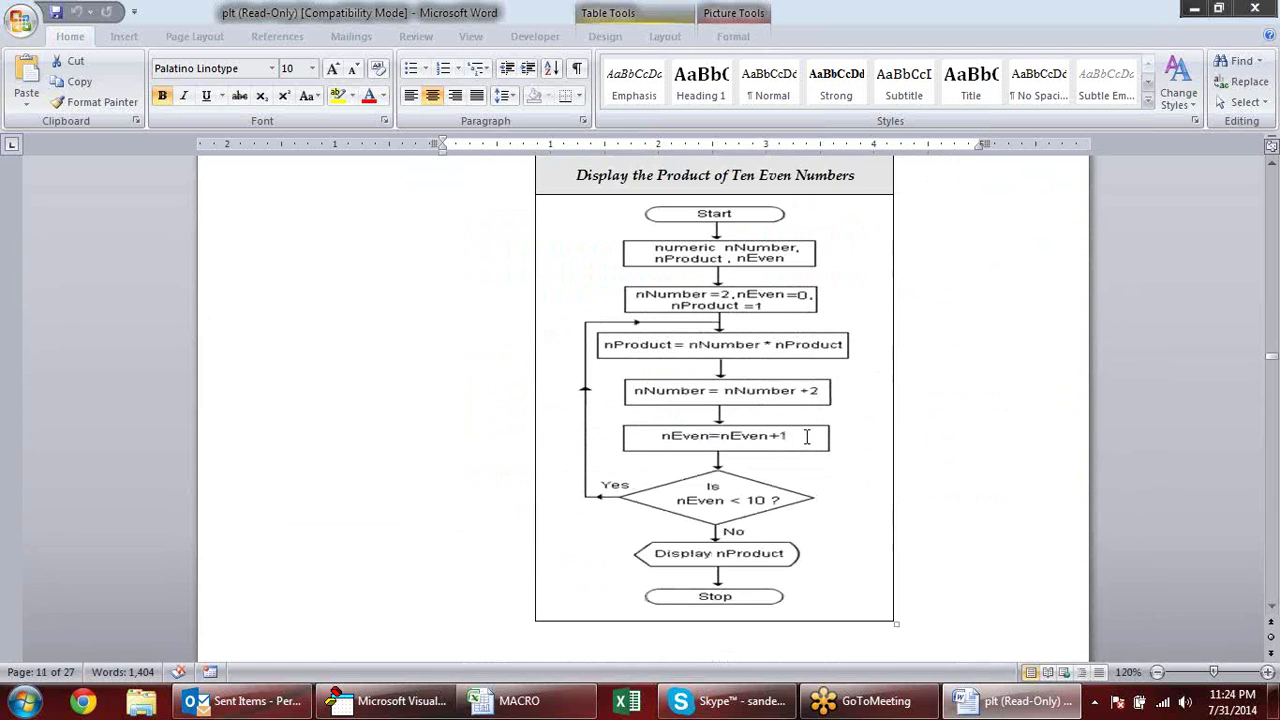
pyautogui.scroll(20, 806, 437)
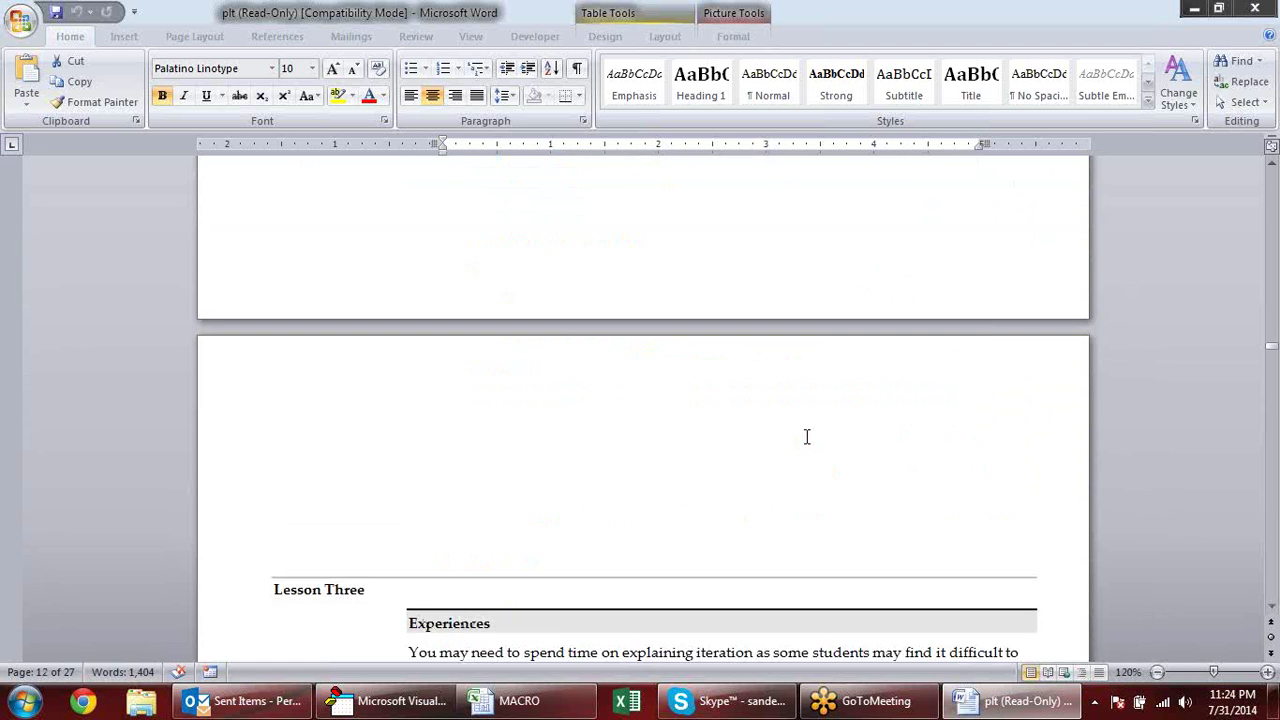
pyautogui.scroll(12, 806, 437)
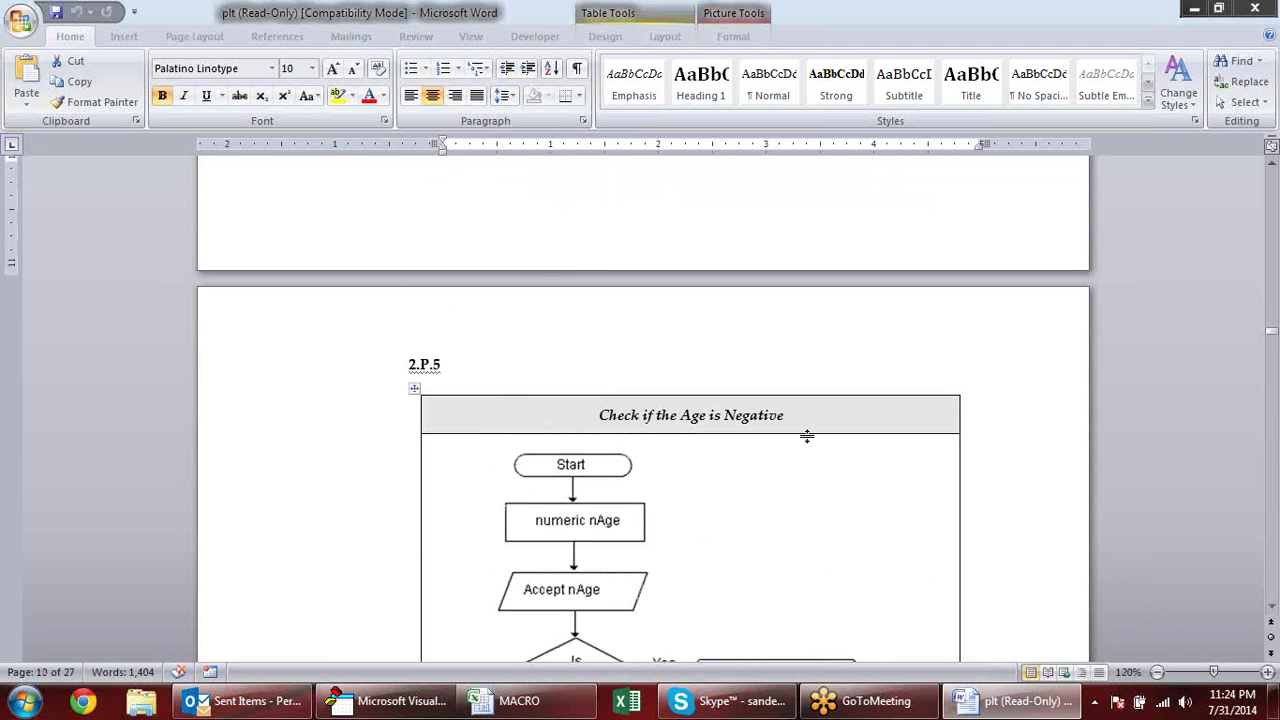